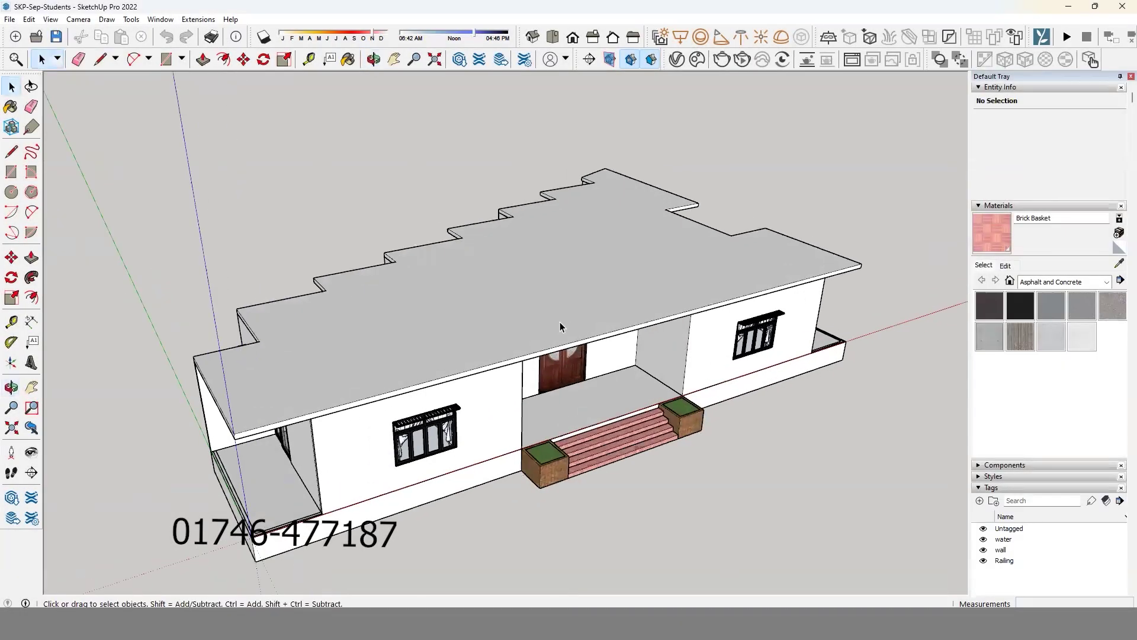
Orbit and zoom around the house to frame the upper-floor wall top above the window.
scroll(560, 321, down, 3)
mouse_move(621, 267)
middle_down()
mouse_move(685, 170)
mouse_move(553, 337)
middle_up()
scroll(475, 417, down, 2)
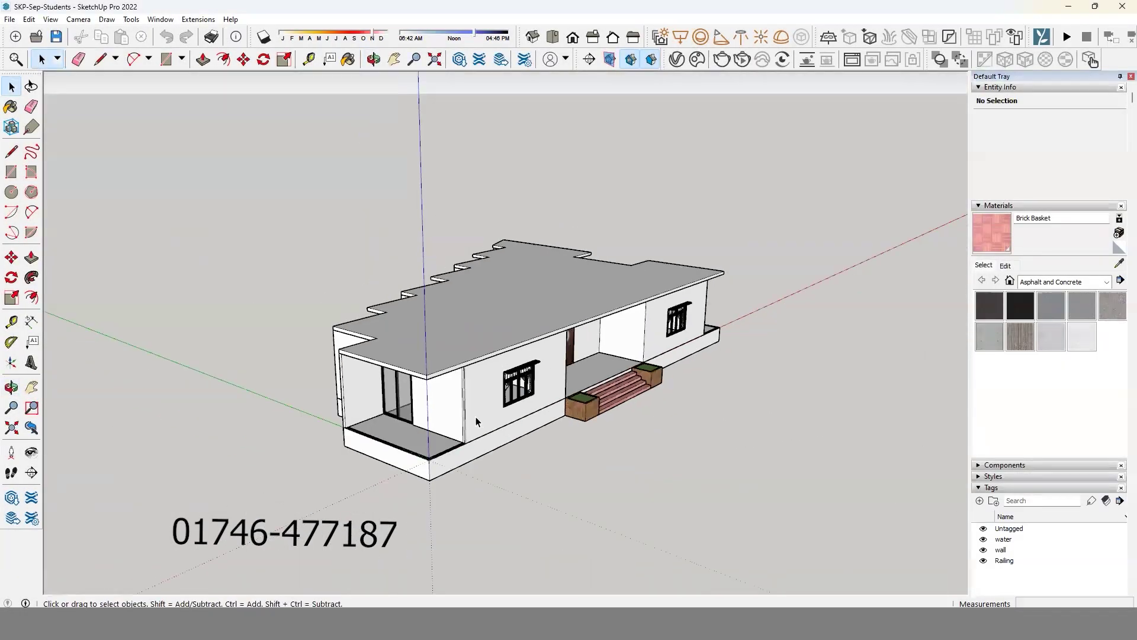
mouse_move(503, 417)
middle_down()
mouse_move(665, 363)
mouse_move(521, 427)
mouse_move(419, 397)
mouse_move(769, 343)
middle_up()
scroll(542, 346, up, 3)
mouse_move(541, 346)
middle_down()
mouse_move(629, 307)
mouse_move(592, 332)
mouse_move(578, 395)
middle_up()
scroll(592, 332, down, 3)
scroll(577, 396, up, 2)
mouse_move(649, 358)
middle_down()
mouse_move(564, 380)
mouse_move(481, 333)
mouse_move(510, 355)
mouse_move(503, 373)
mouse_move(478, 379)
middle_up()
scroll(531, 364, up, 3)
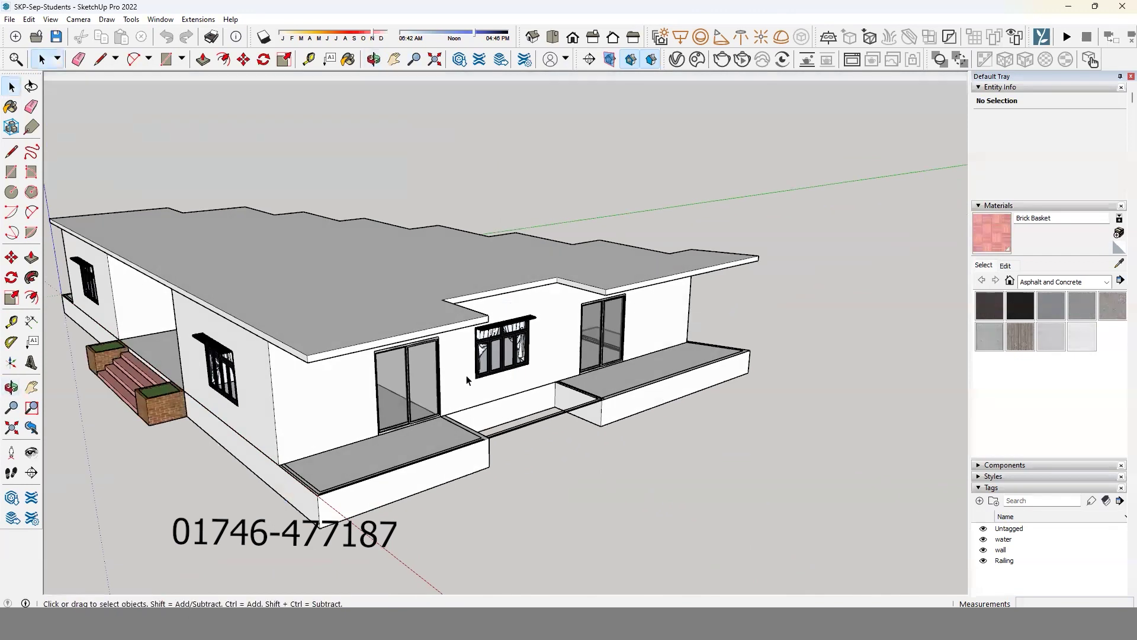
scroll(627, 364, up, 2)
scroll(592, 393, up, 2)
mouse_move(592, 392)
middle_down()
mouse_move(532, 364)
mouse_move(533, 415)
mouse_move(757, 276)
mouse_move(469, 330)
mouse_move(655, 264)
mouse_move(581, 332)
mouse_move(497, 369)
mouse_move(477, 241)
mouse_move(264, 279)
mouse_move(595, 481)
mouse_move(432, 421)
mouse_move(533, 379)
mouse_move(361, 415)
mouse_move(322, 447)
mouse_move(144, 380)
mouse_move(527, 391)
middle_up()
scroll(507, 353, down, 2)
scroll(506, 353, down, 2)
scroll(507, 350, down, 1)
scroll(527, 391, up, 3)
scroll(533, 419, up, 3)
scroll(532, 418, down, 3)
middle_drag(457, 436, 452, 373)
scroll(485, 456, up, 2)
scroll(485, 450, up, 1)
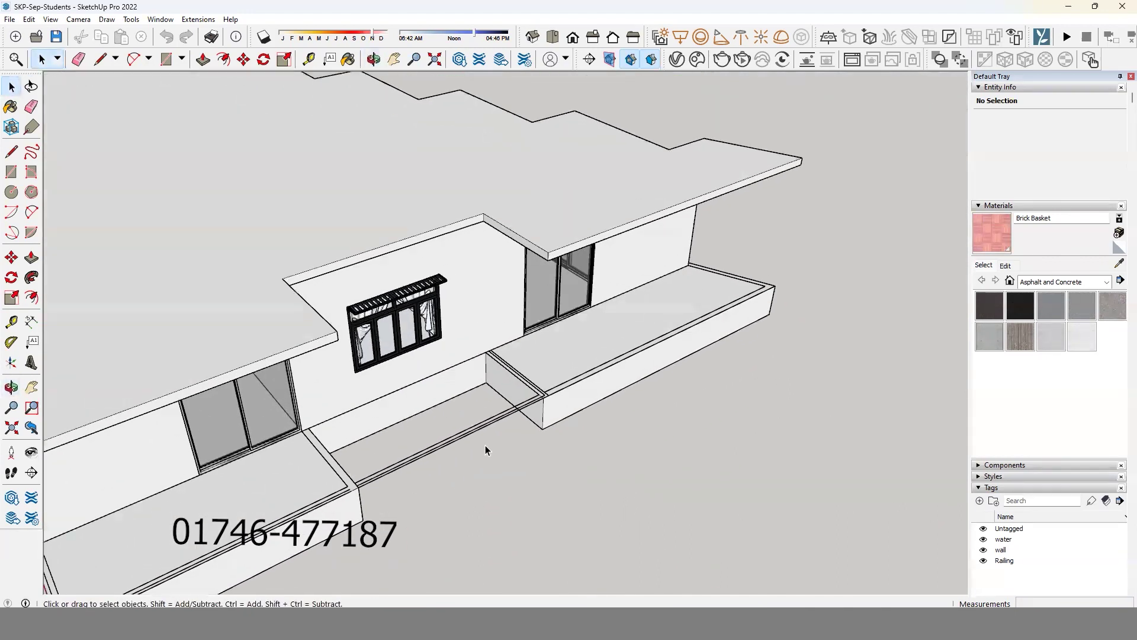
mouse_move(460, 418)
middle_down()
mouse_move(449, 414)
mouse_move(486, 418)
middle_up()
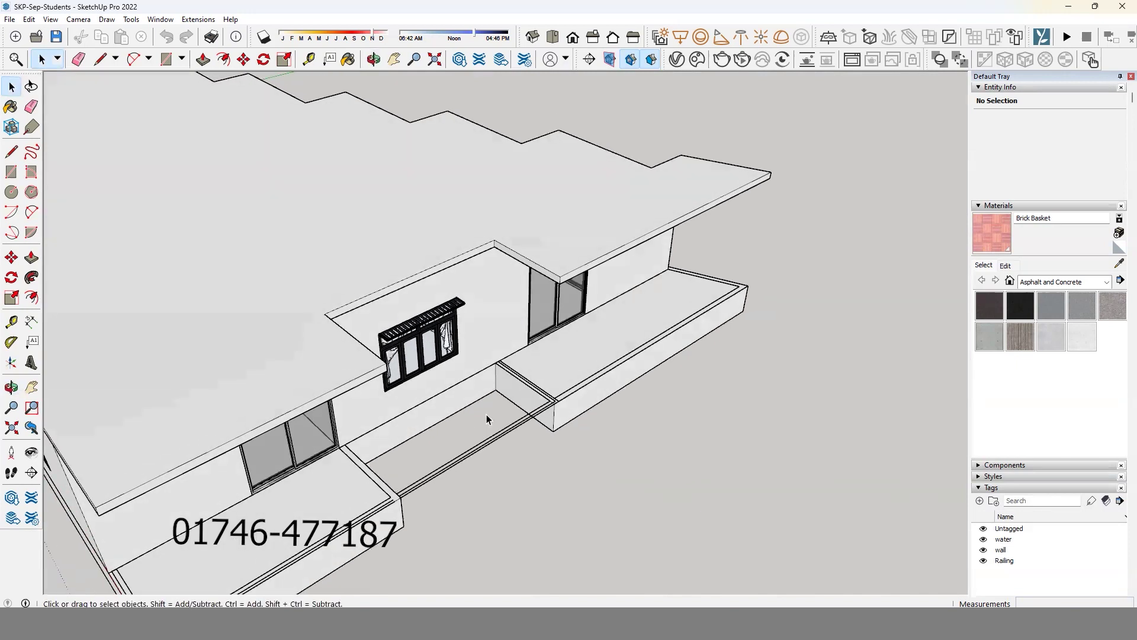
middle_drag(461, 336, 374, 323)
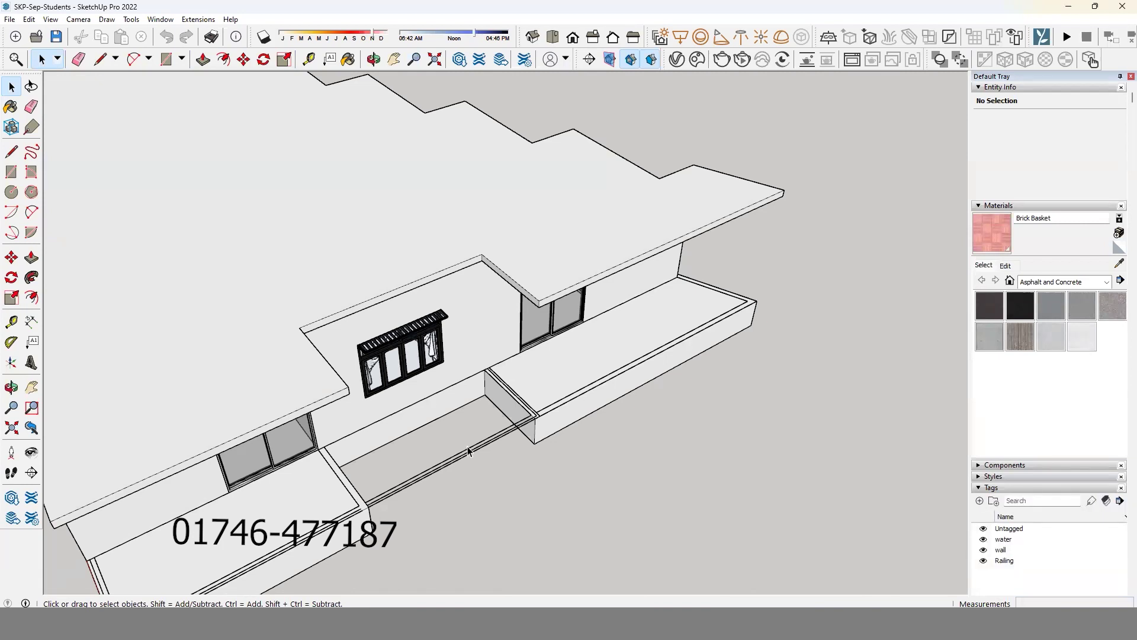
scroll(413, 314, up, 2)
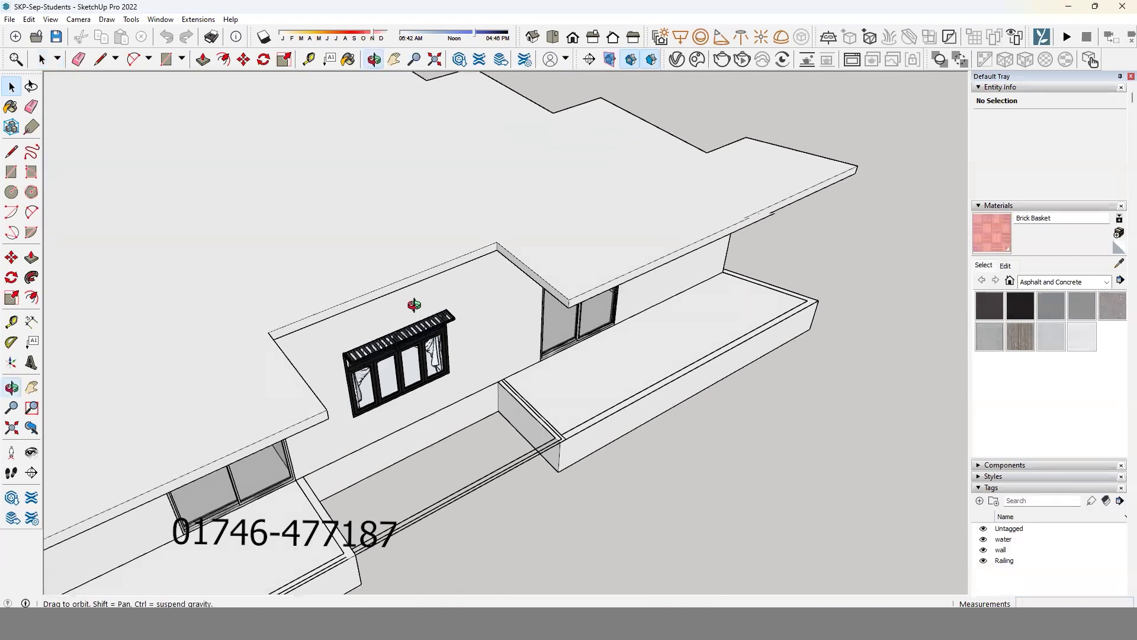
middle_drag(332, 317, 301, 285)
click(301, 285)
scroll(301, 284, down, 3)
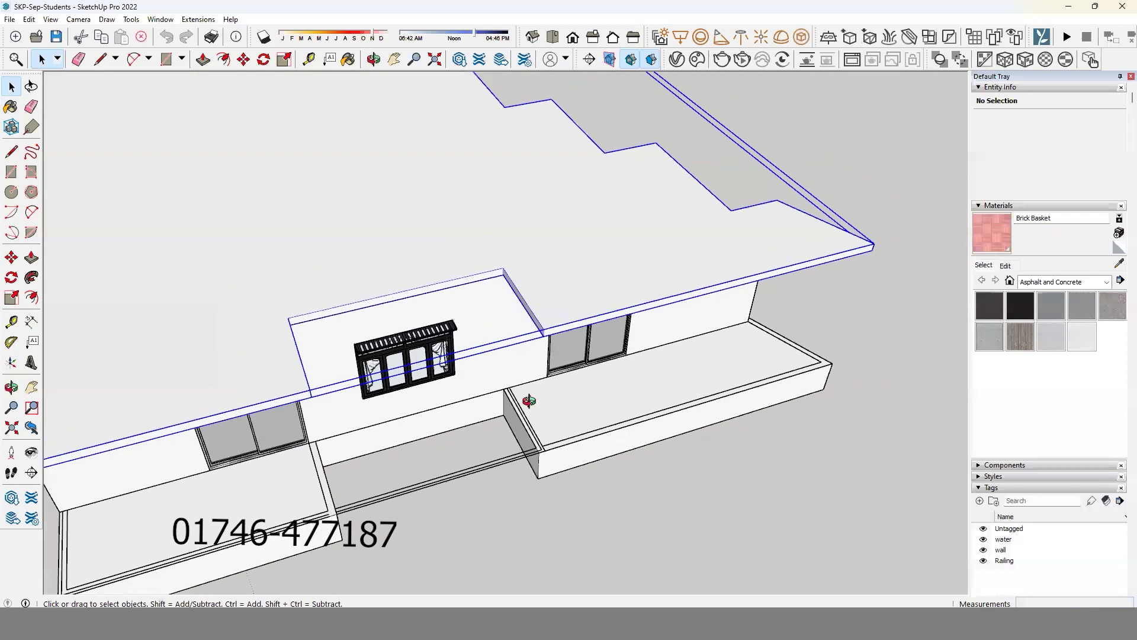
middle_drag(527, 399, 292, 287)
scroll(314, 302, up, 3)
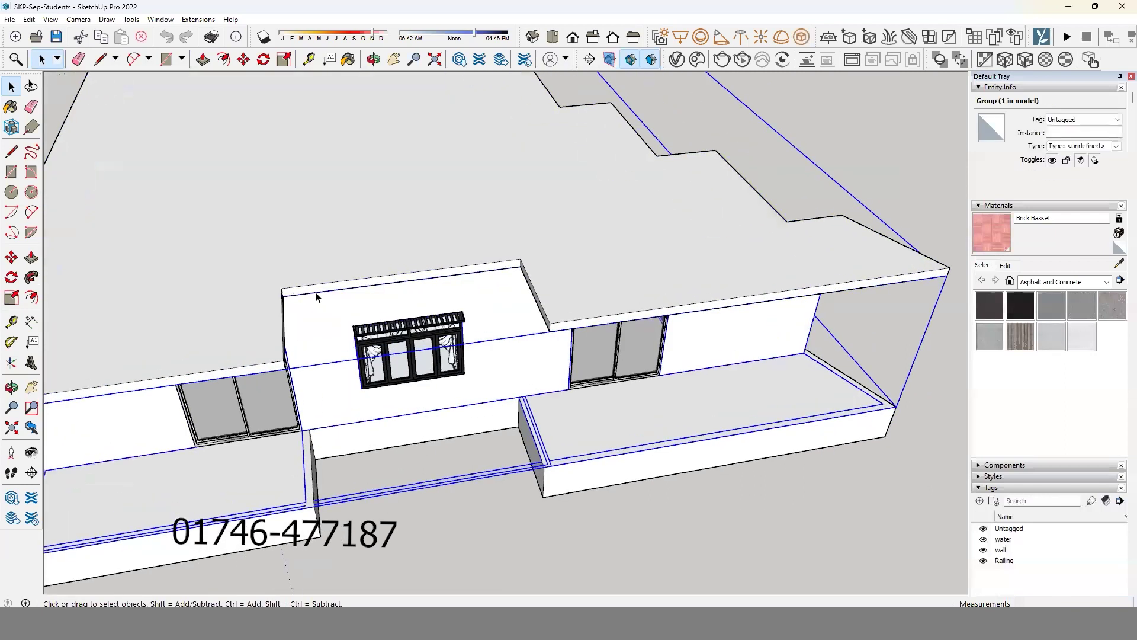
scroll(324, 268, up, 2)
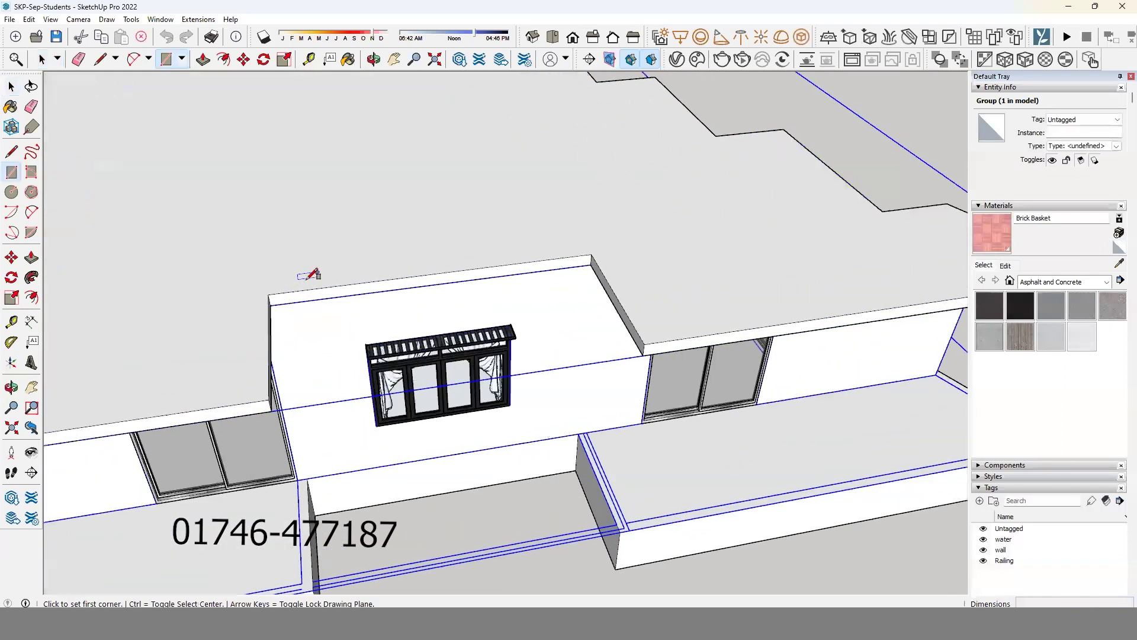
scroll(284, 278, up, 2)
Draw a rectangle along the top of the upper-floor wall.
click(267, 296)
scroll(708, 273, up, 2)
scroll(706, 273, up, 1)
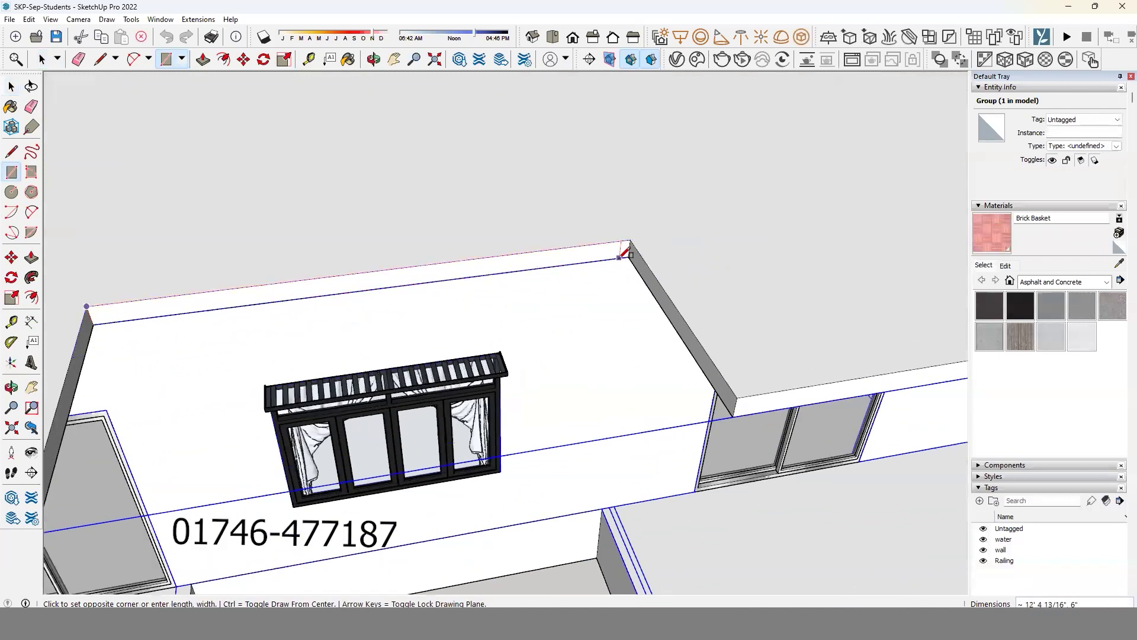
click(634, 253)
key(space)
Select the new wall-top face with its edges and make it a group.
scroll(637, 257, down, 3)
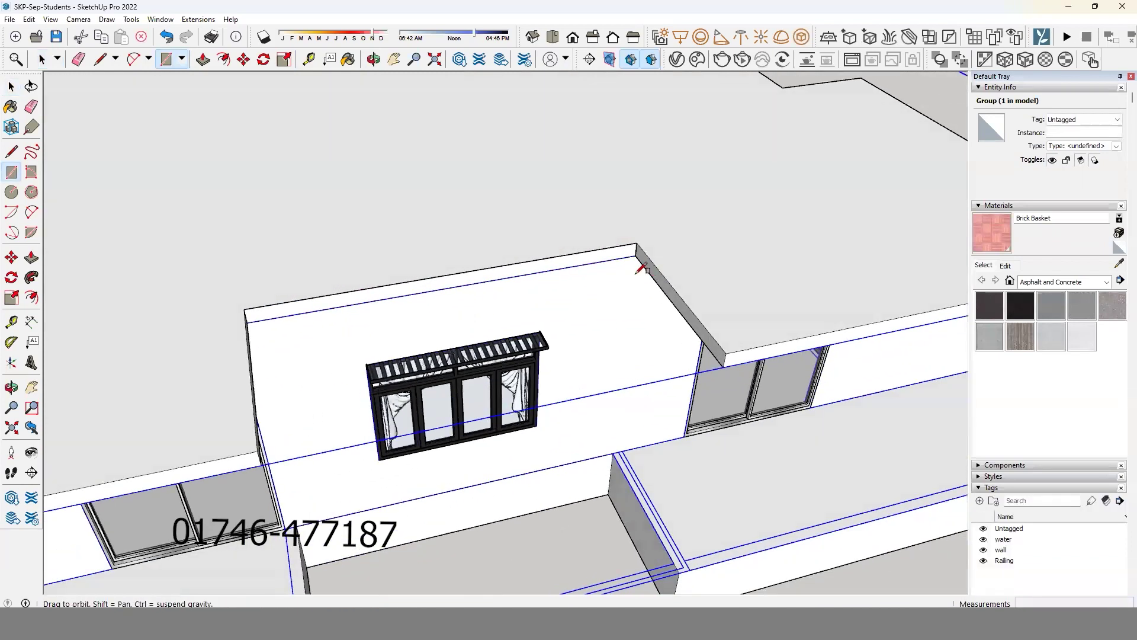
scroll(592, 260, up, 3)
click(591, 260)
scroll(598, 259, up, 1)
scroll(613, 264, up, 1)
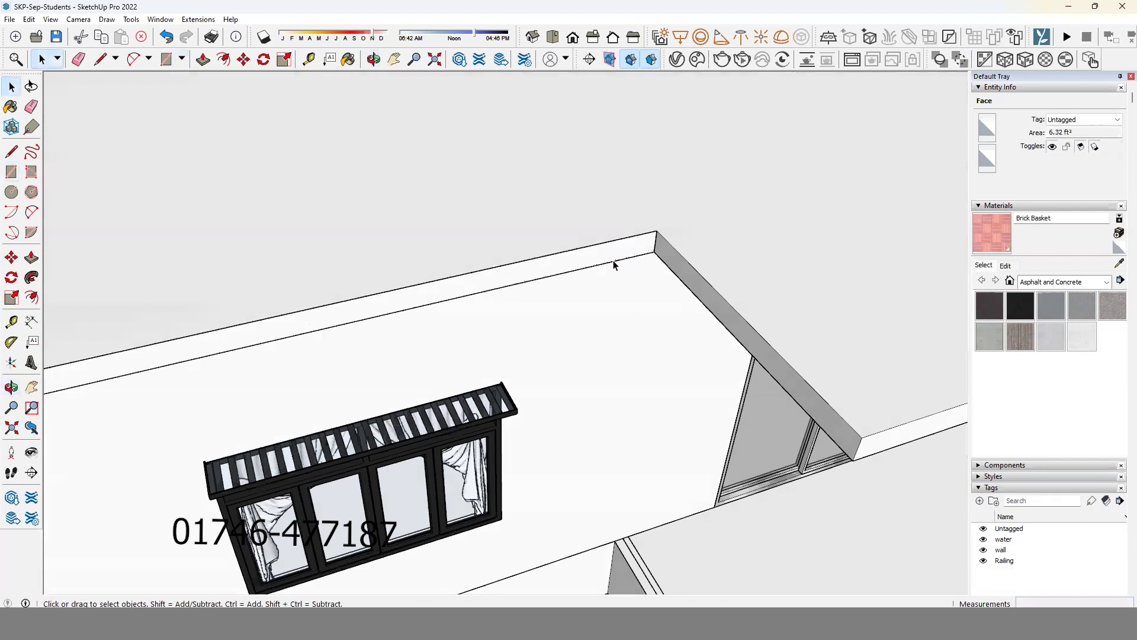
double_click(605, 255)
right_click(605, 253)
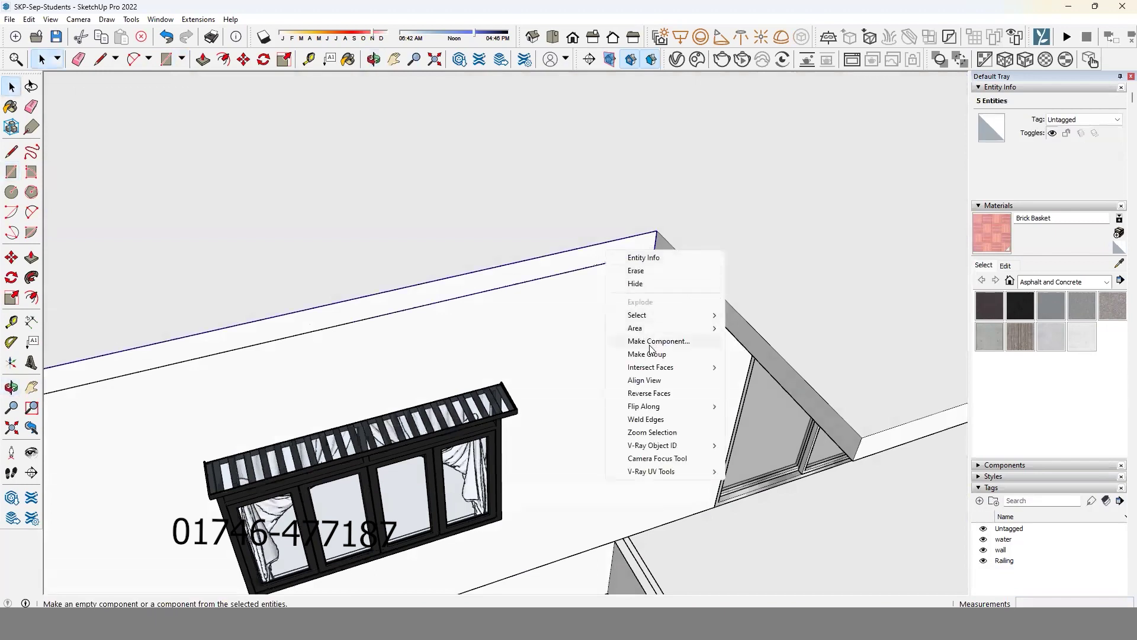
click(650, 353)
Inside the group, Push/Pull the strip up 18 inches into a parapet block.
double_click(616, 255)
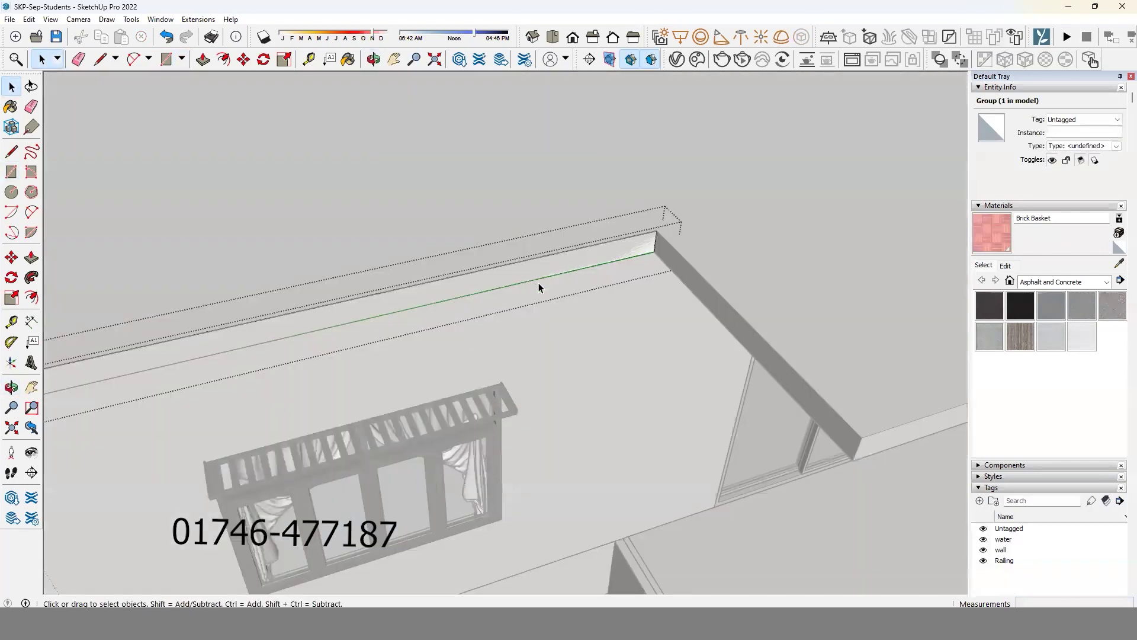
key(p)
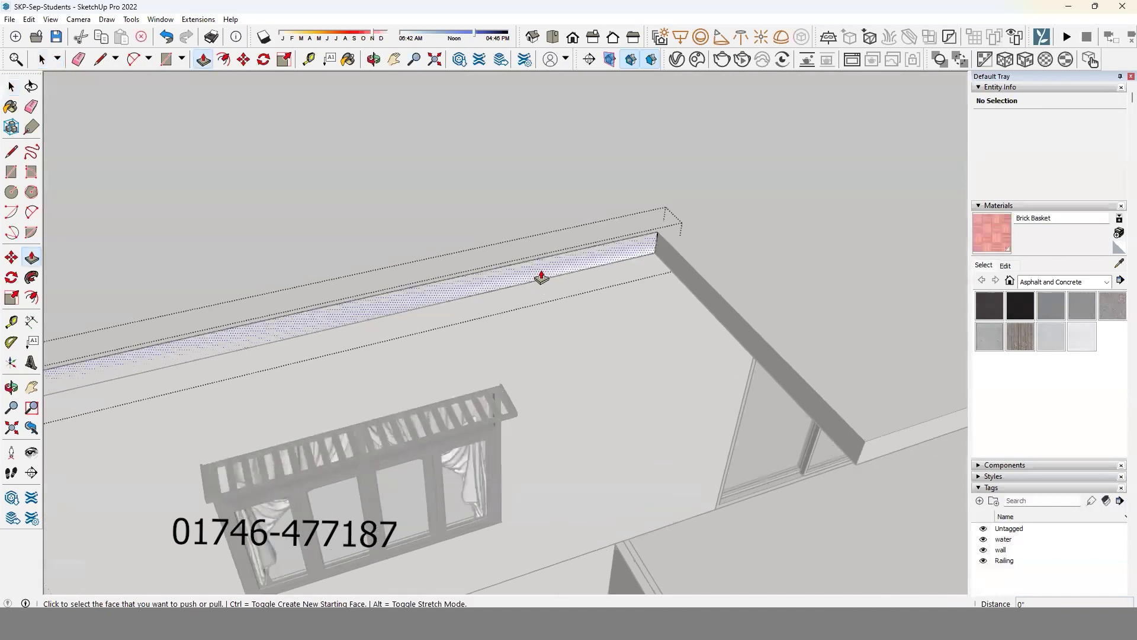
click(540, 271)
scroll(594, 323, down, 2)
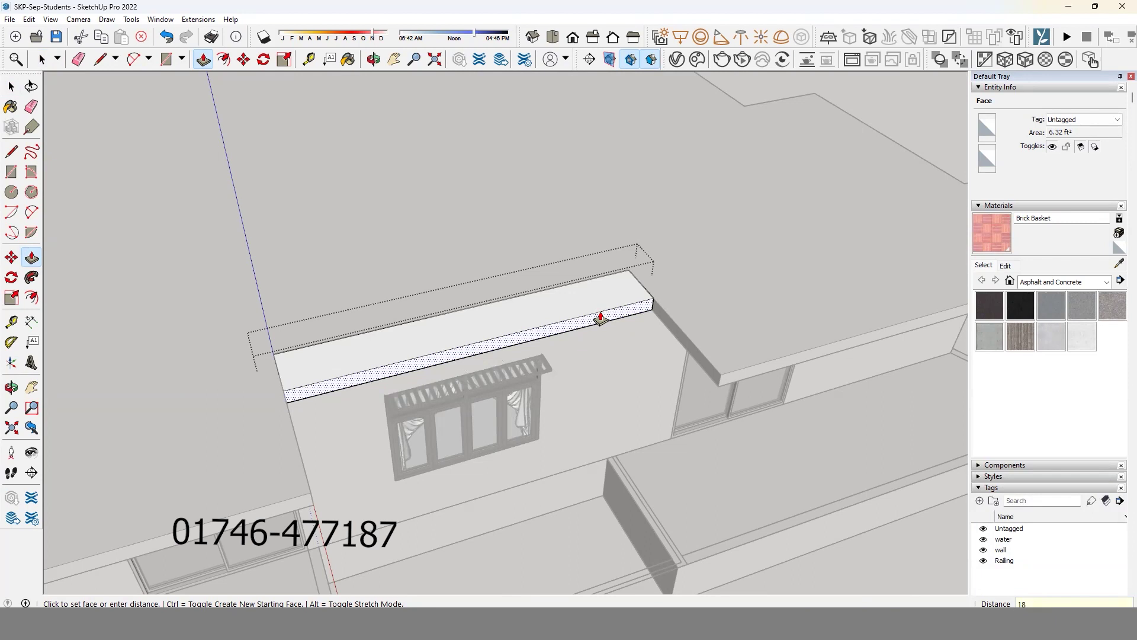
key(Return)
mouse_move(492, 247)
middle_down()
mouse_move(472, 296)
mouse_move(521, 338)
mouse_move(617, 322)
mouse_move(683, 342)
mouse_move(414, 442)
mouse_move(549, 388)
mouse_move(624, 276)
mouse_move(569, 284)
middle_up()
key(space)
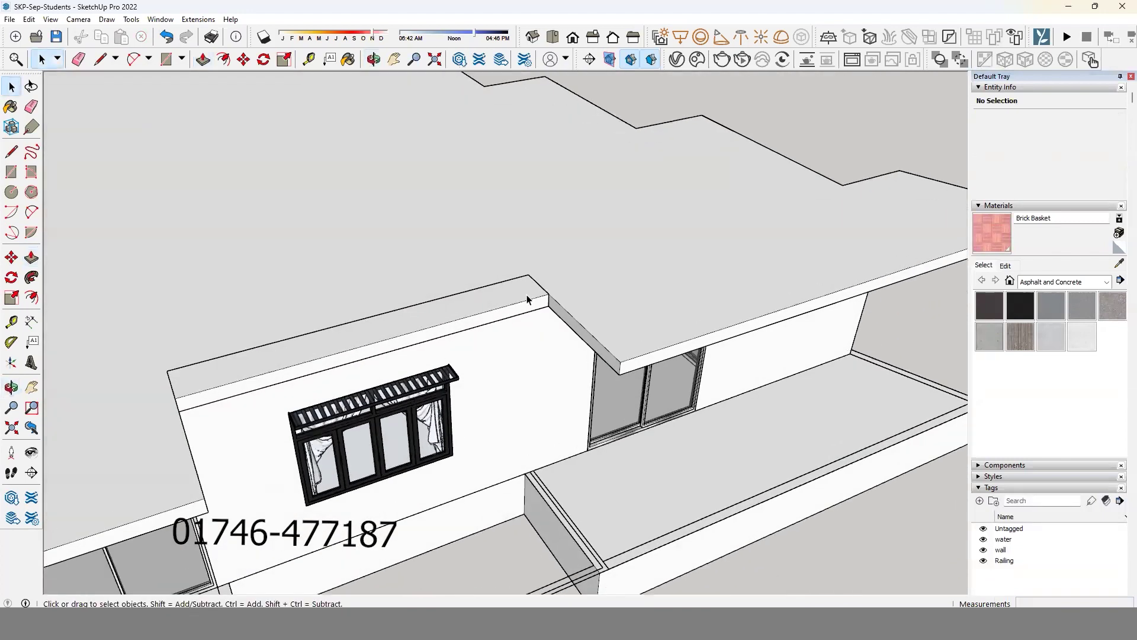
click(525, 300)
scroll(525, 300, up, 3)
Select the wall's right end face with its edges and make it a separate group.
scroll(539, 299, up, 1)
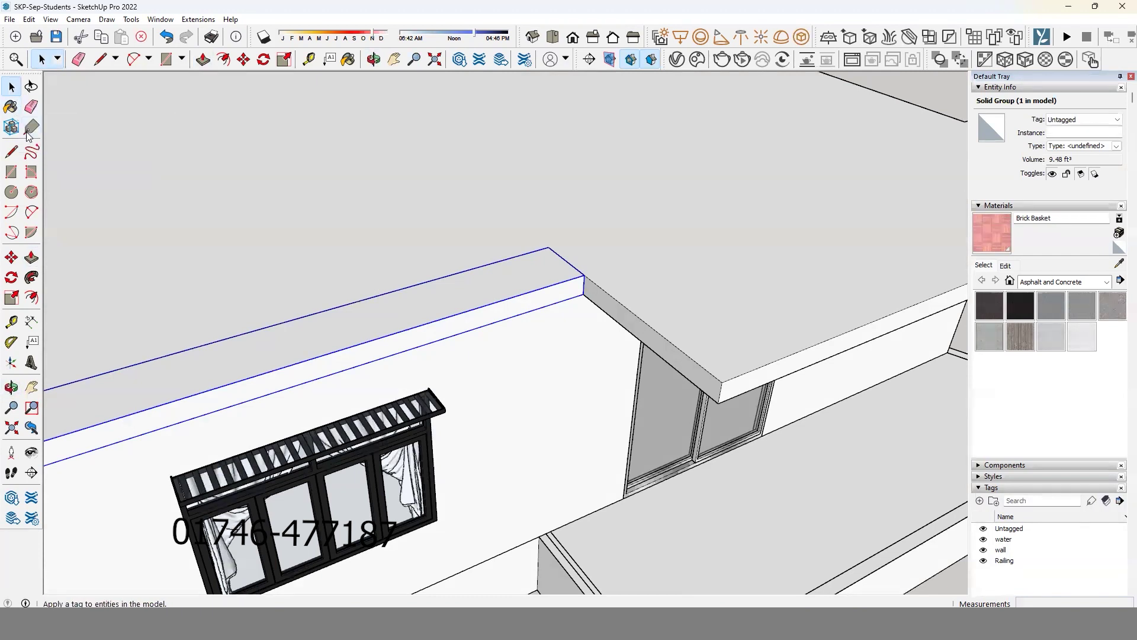
click(13, 175)
mouse_move(685, 350)
middle_down()
mouse_move(781, 330)
mouse_move(748, 253)
mouse_move(503, 228)
middle_up()
click(463, 234)
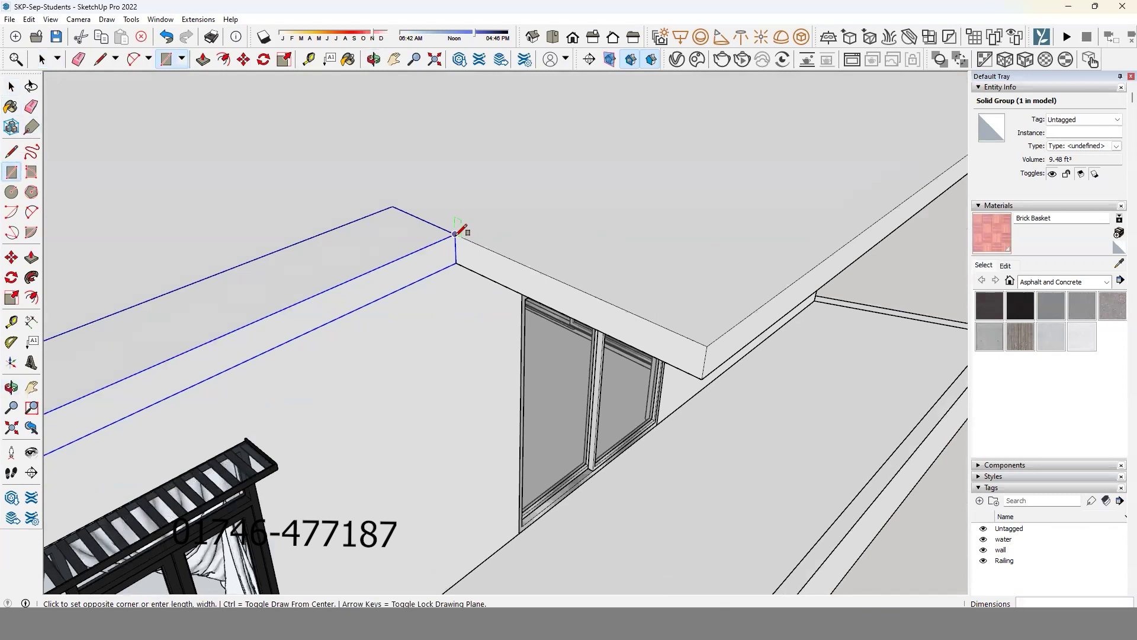
scroll(693, 370, up, 2)
mouse_move(695, 372)
middle_down()
mouse_move(521, 237)
mouse_move(521, 246)
middle_up()
key(space)
double_click(524, 313)
right_click(525, 310)
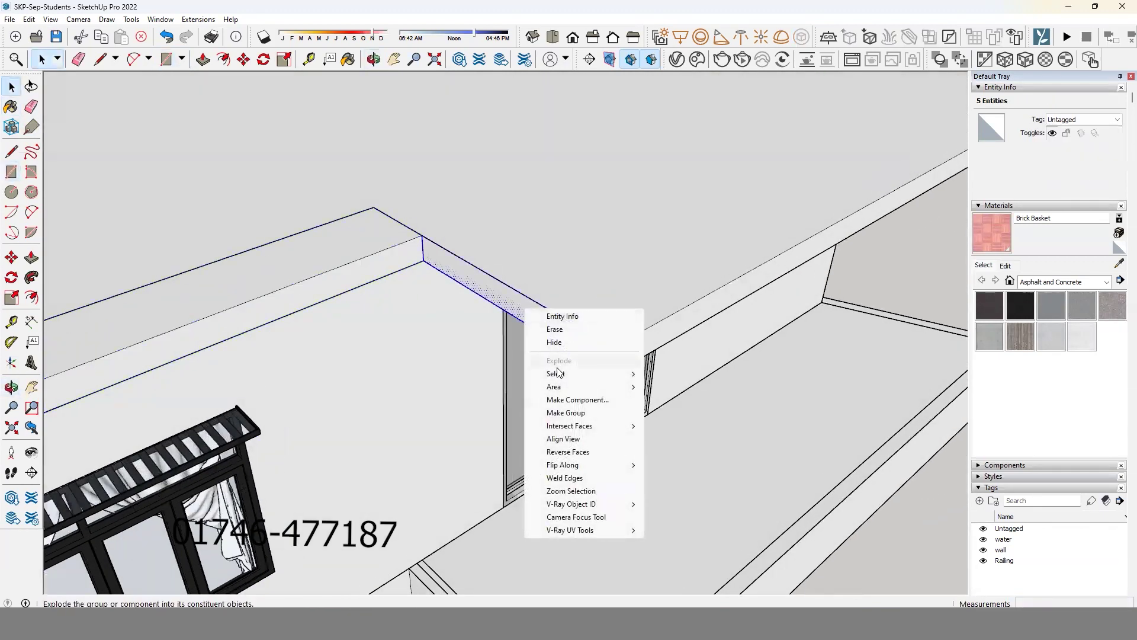
click(566, 413)
double_click(563, 300)
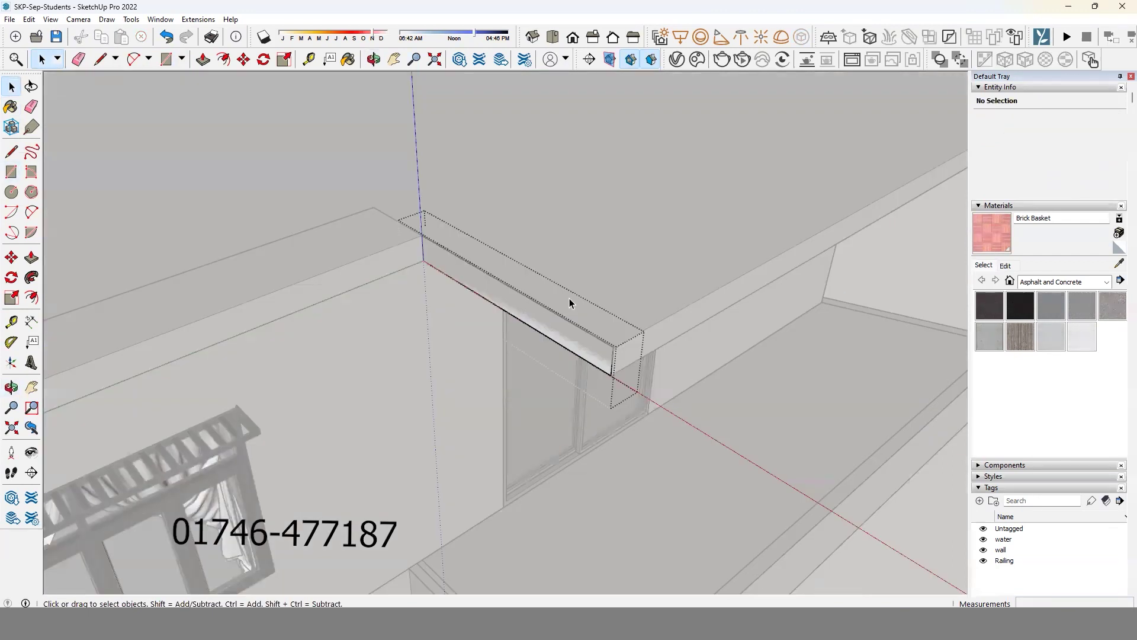
Push/Pull the grouped end face outward 4 inches into a slim vertical block.
key(p)
click(561, 328)
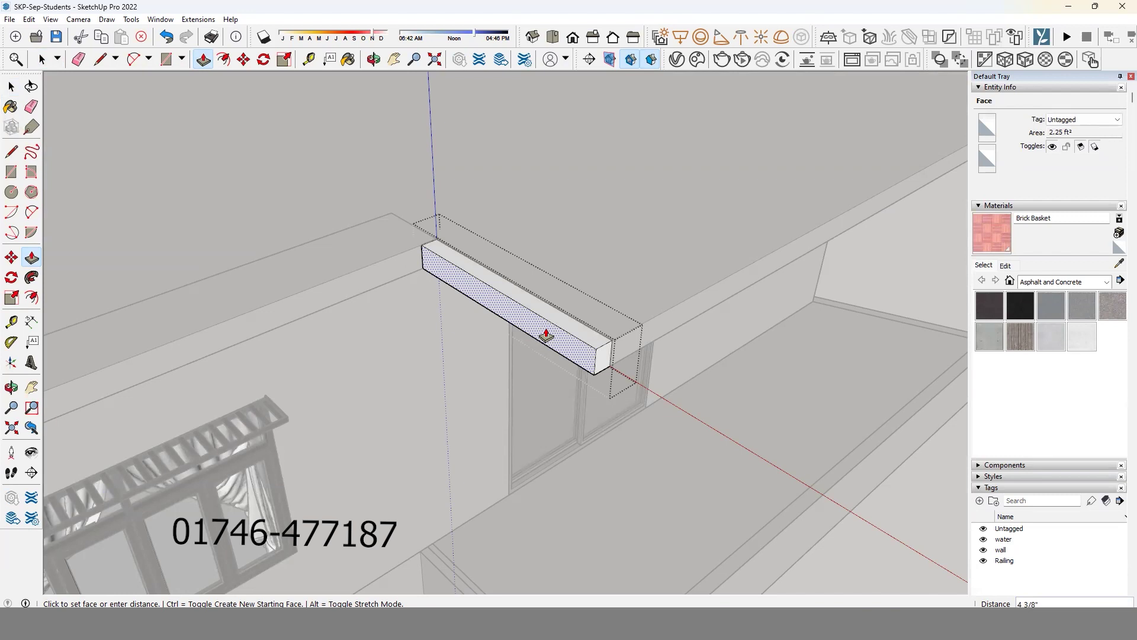
text(4)
key(Return)
mouse_move(546, 335)
middle_down()
mouse_move(502, 362)
mouse_move(766, 399)
mouse_move(472, 374)
mouse_move(687, 332)
middle_up()
key(space)
click(648, 357)
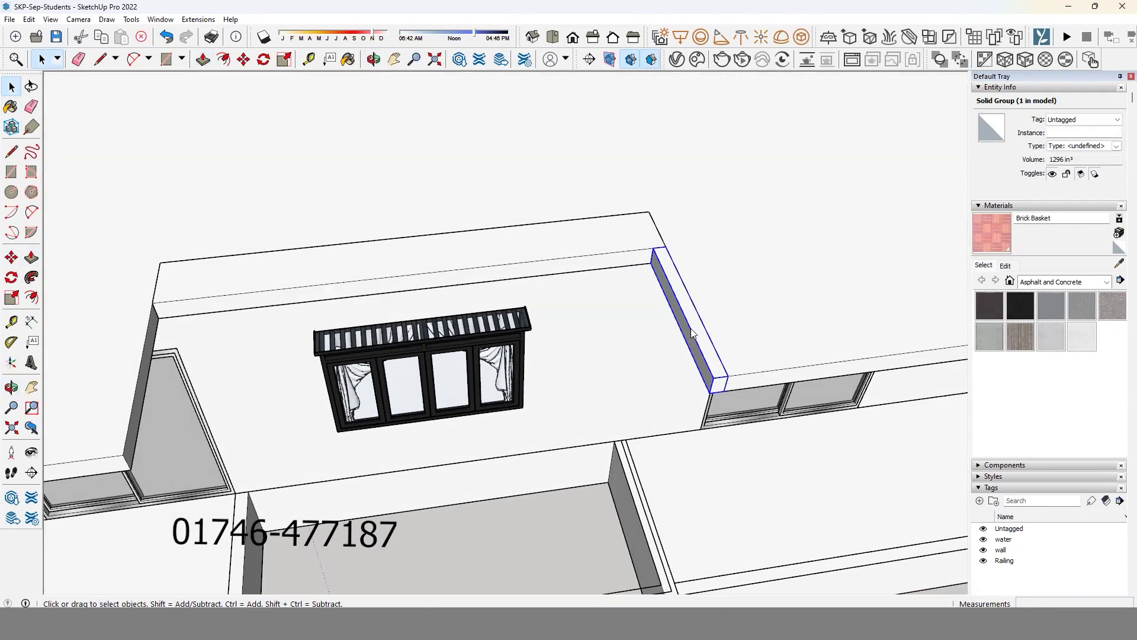
Turn the vertical block into a component and move it 6 inches over.
right_click(690, 328)
click(741, 421)
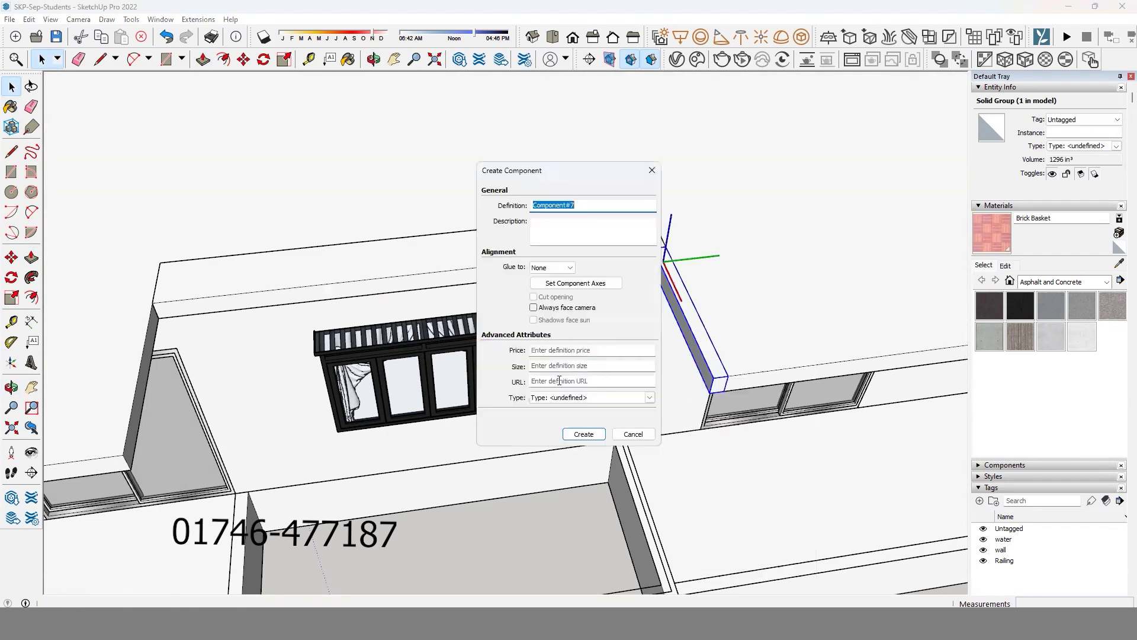
click(599, 435)
key(m)
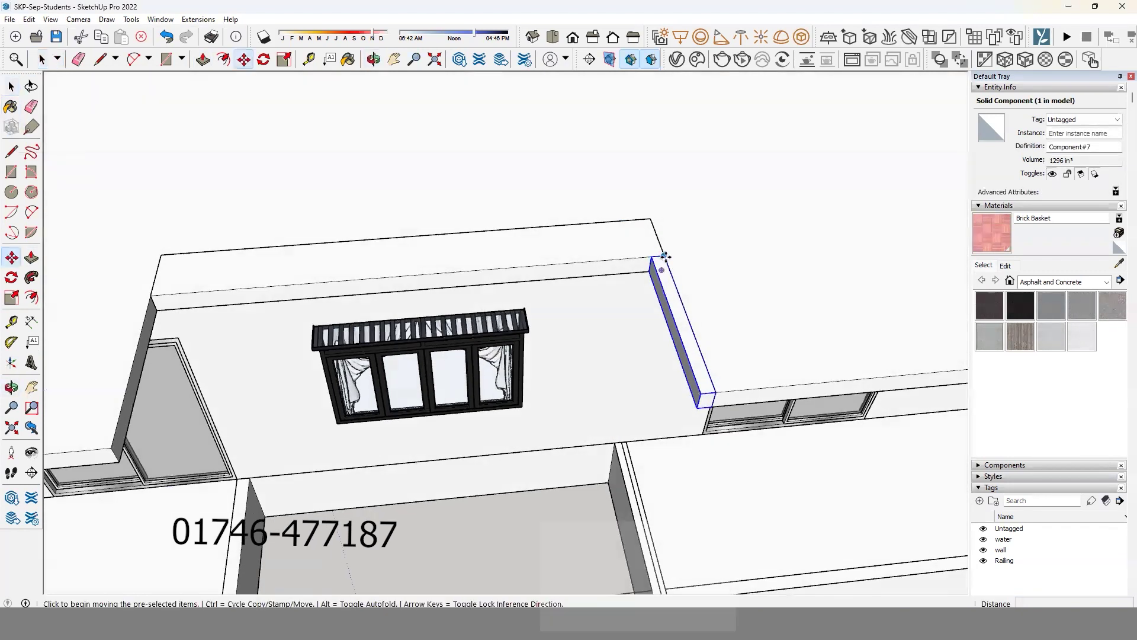
click(665, 256)
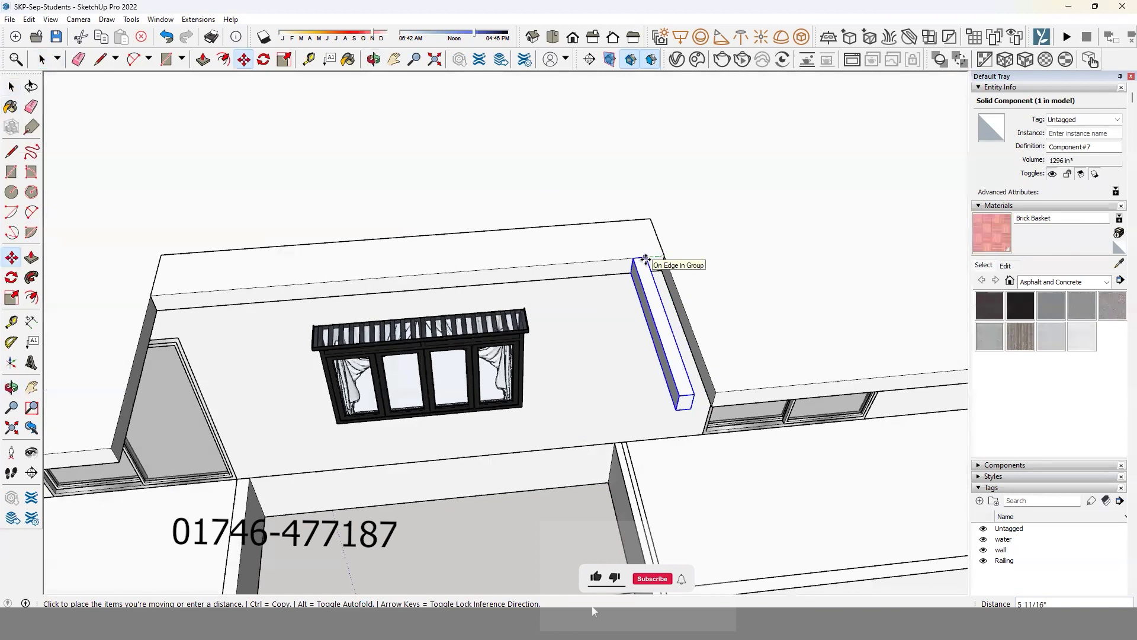
text(6)
key(Return)
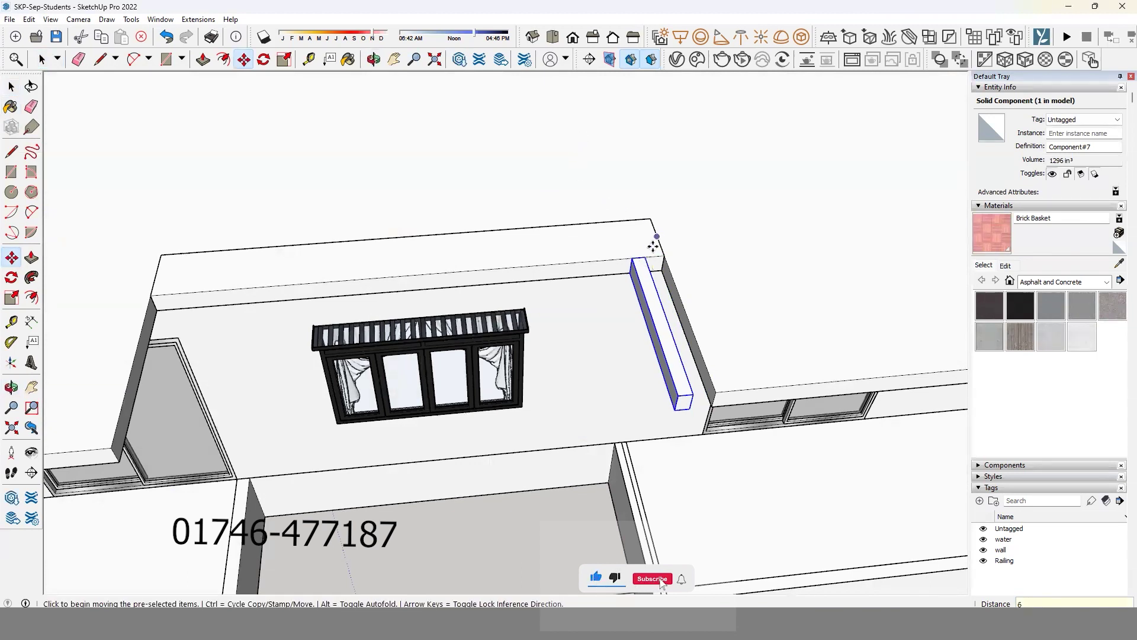
Copy the slat leftward along the wall and array it to 14 copies.
scroll(668, 254, up, 1)
scroll(661, 261, up, 1)
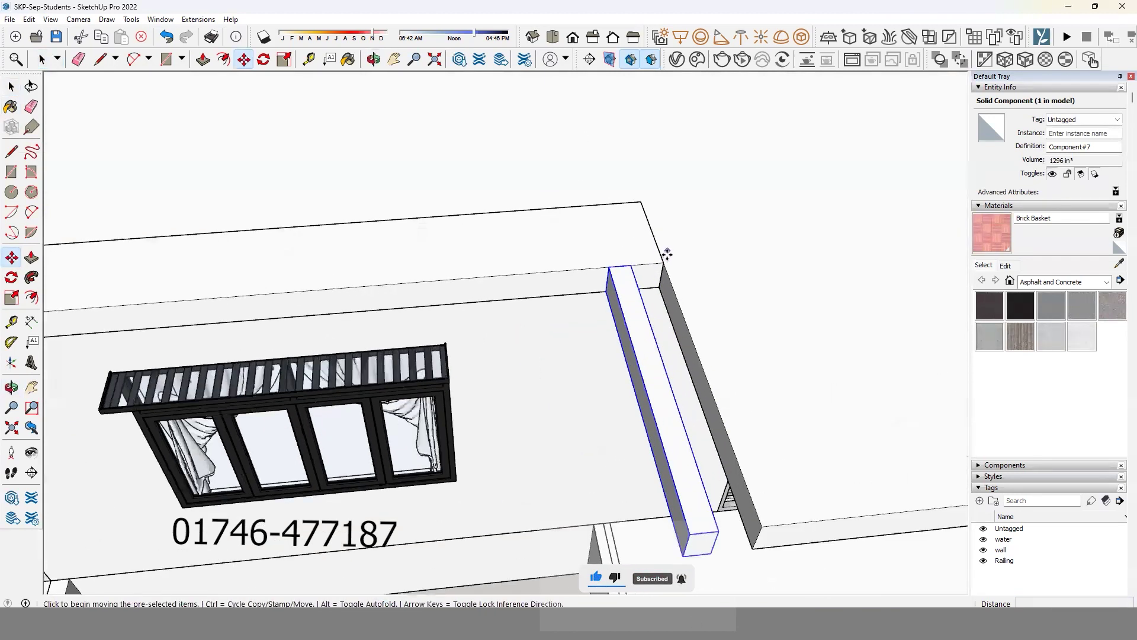
scroll(654, 275, up, 2)
scroll(650, 290, up, 1)
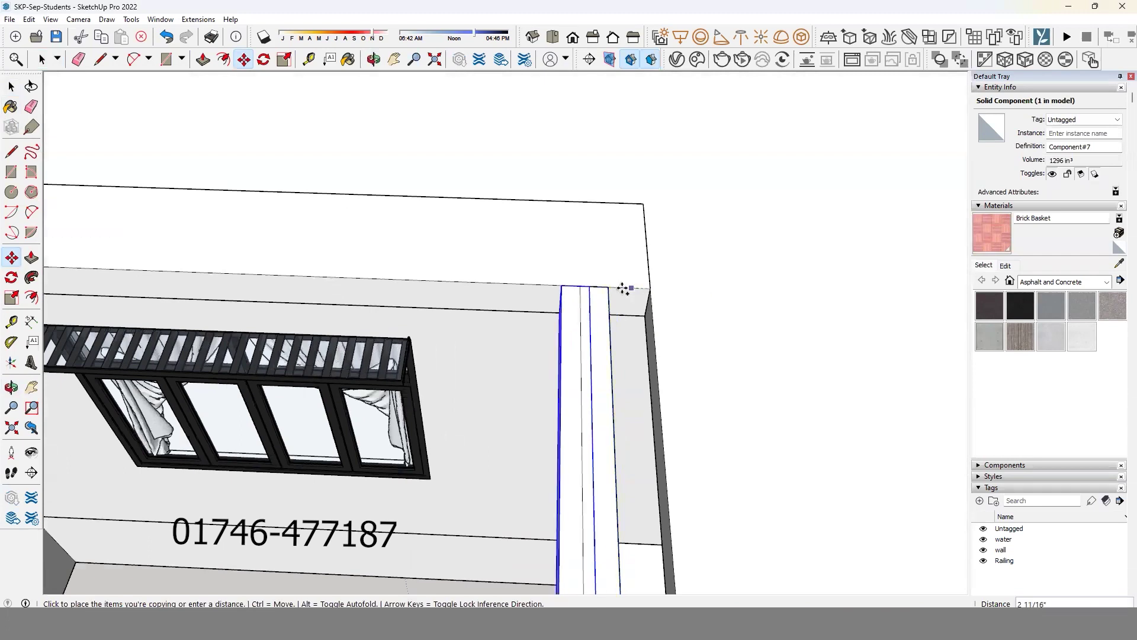
ctrl+drag(648, 288, 584, 286)
scroll(651, 288, down, 1)
scroll(693, 296, down, 2)
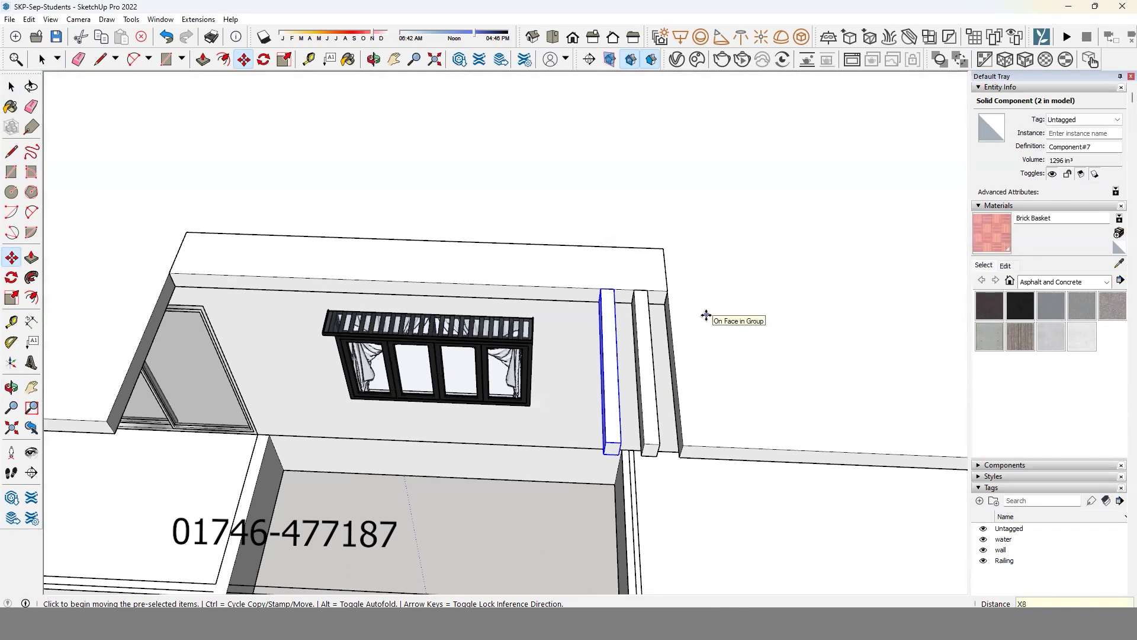
key(Return)
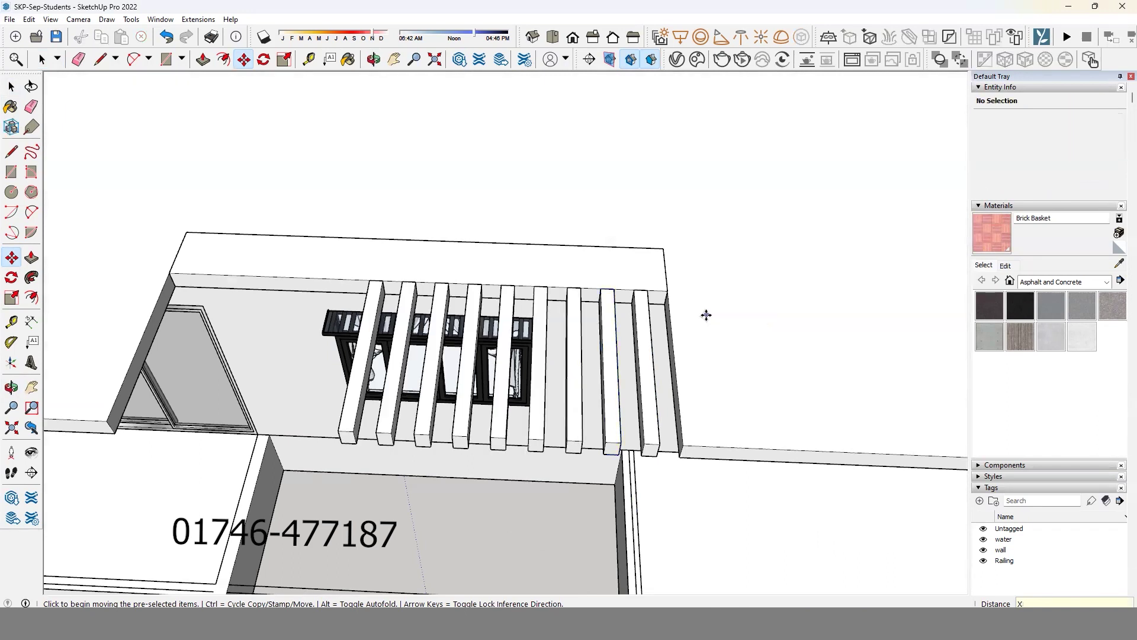
text(12)
key(Return)
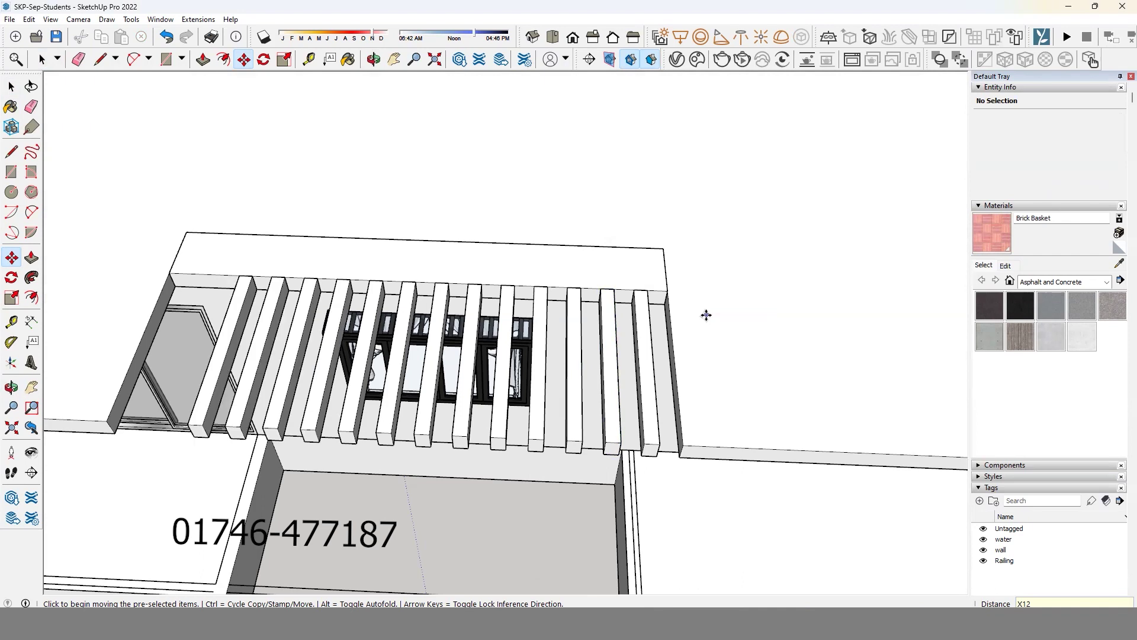
text(4)
key(Return)
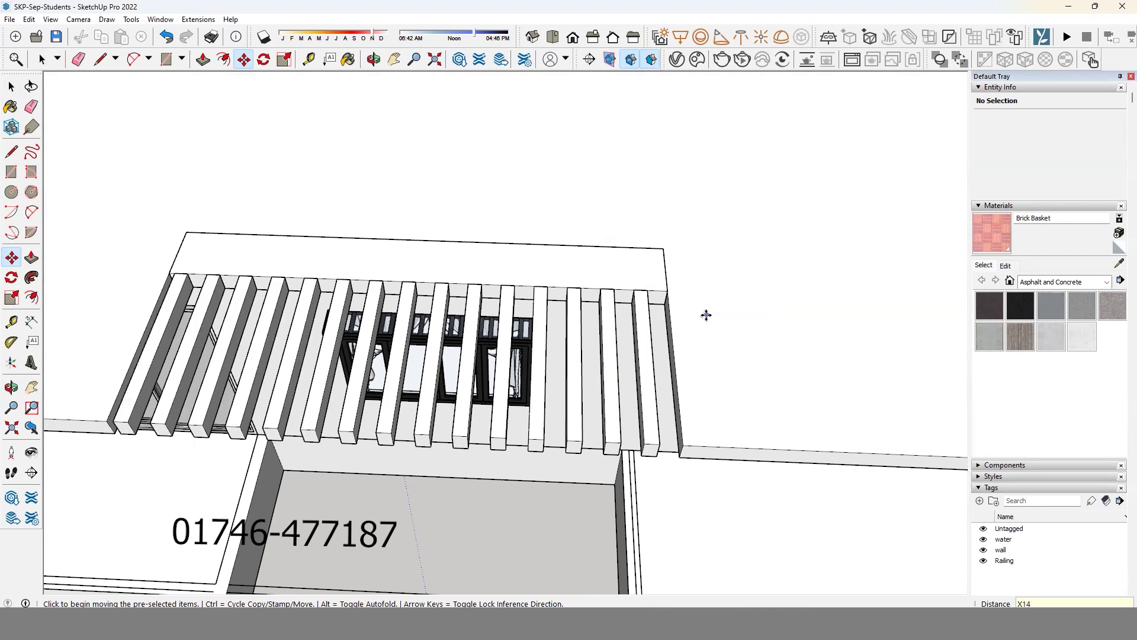
key(space)
mouse_move(706, 315)
middle_down()
mouse_move(648, 324)
mouse_move(686, 247)
mouse_move(642, 71)
mouse_move(469, 254)
mouse_move(567, 171)
mouse_move(685, 262)
mouse_move(450, 208)
mouse_move(453, 265)
mouse_move(540, 432)
mouse_move(520, 284)
mouse_move(393, 119)
mouse_move(266, 119)
middle_up()
Orbit to a top-down view of the pergola and select its first slat.
scroll(450, 208, down, 2)
scroll(454, 264, down, 3)
scroll(540, 432, up, 2)
scroll(504, 413, up, 2)
scroll(505, 415, down, 3)
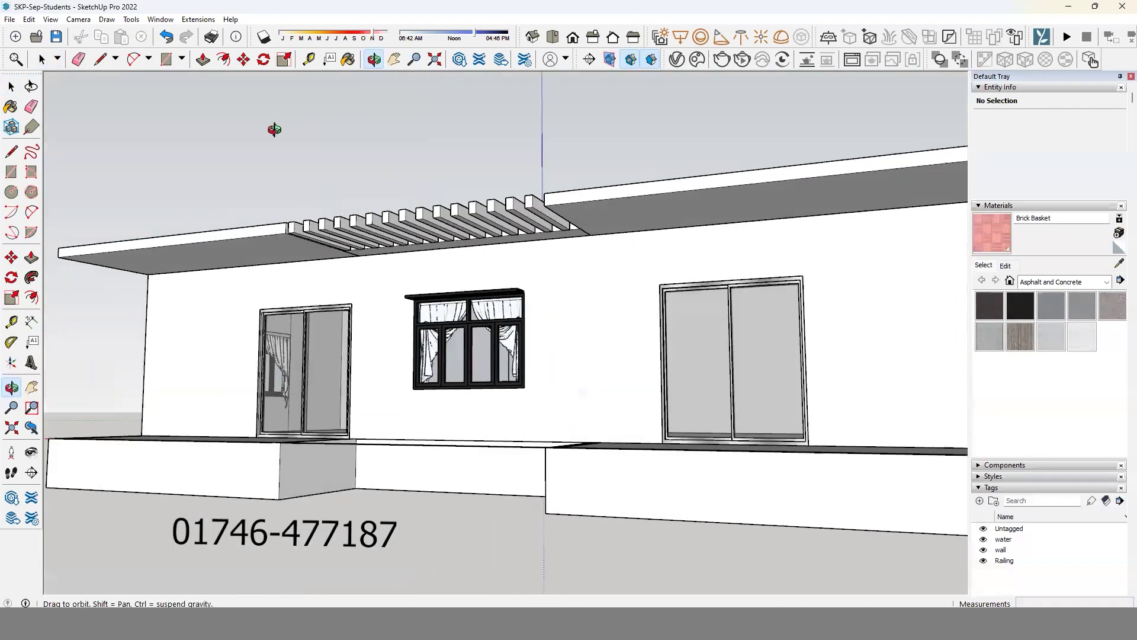
scroll(425, 339, up, 2)
mouse_move(425, 338)
middle_down()
mouse_move(472, 257)
mouse_move(817, 256)
mouse_move(903, 303)
mouse_move(690, 398)
mouse_move(616, 333)
mouse_move(571, 390)
middle_up()
scroll(571, 389, up, 2)
mouse_move(692, 382)
middle_down()
mouse_move(710, 353)
mouse_move(610, 330)
mouse_move(533, 421)
middle_up()
click(710, 354)
scroll(557, 415, up, 2)
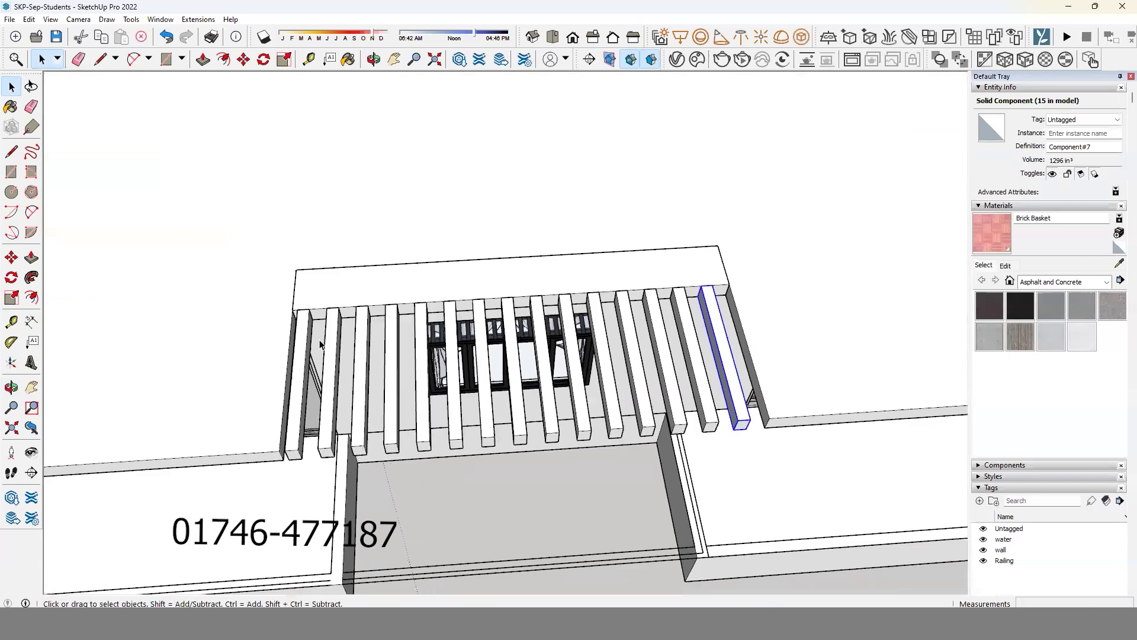
scroll(300, 347, up, 2)
scroll(237, 337, down, 1)
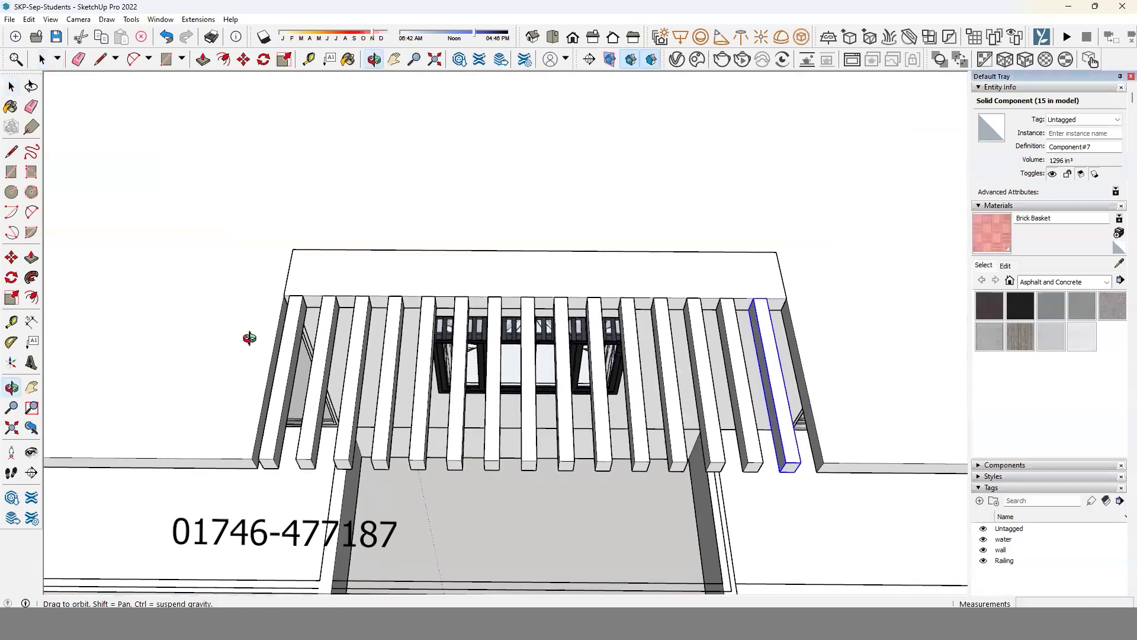
scroll(273, 326, down, 1)
scroll(302, 312, down, 1)
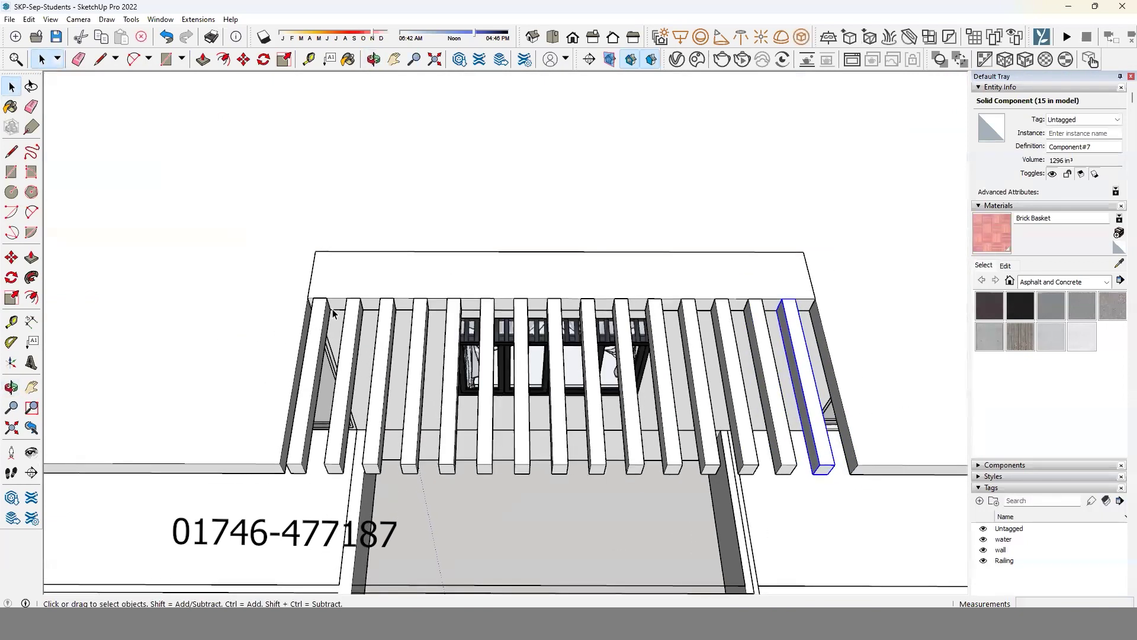
Add the remaining slats and the beam to the selection and make them one group.
ctrl+click(417, 320)
ctrl+click(454, 322)
ctrl+click(488, 324)
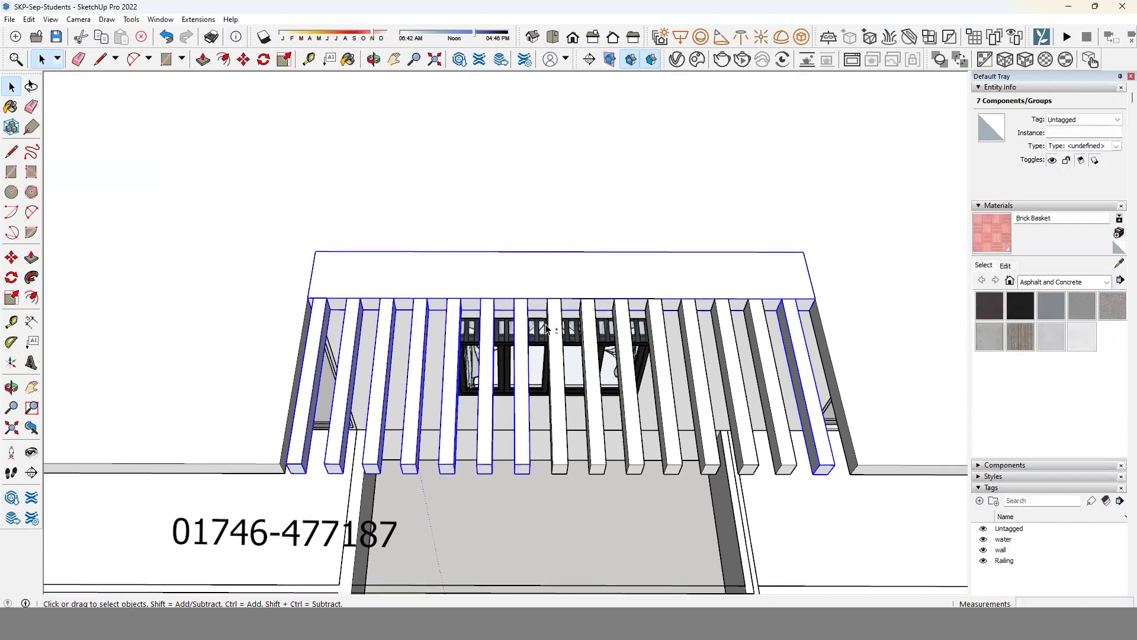
ctrl+click(584, 325)
ctrl+click(630, 346)
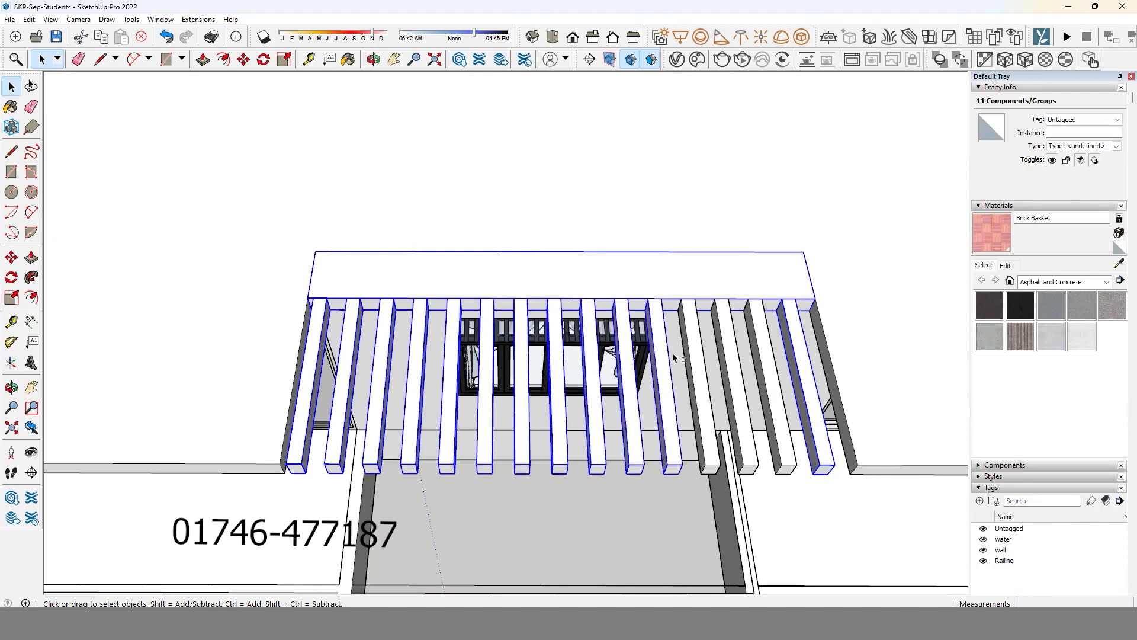
shift+click(743, 383)
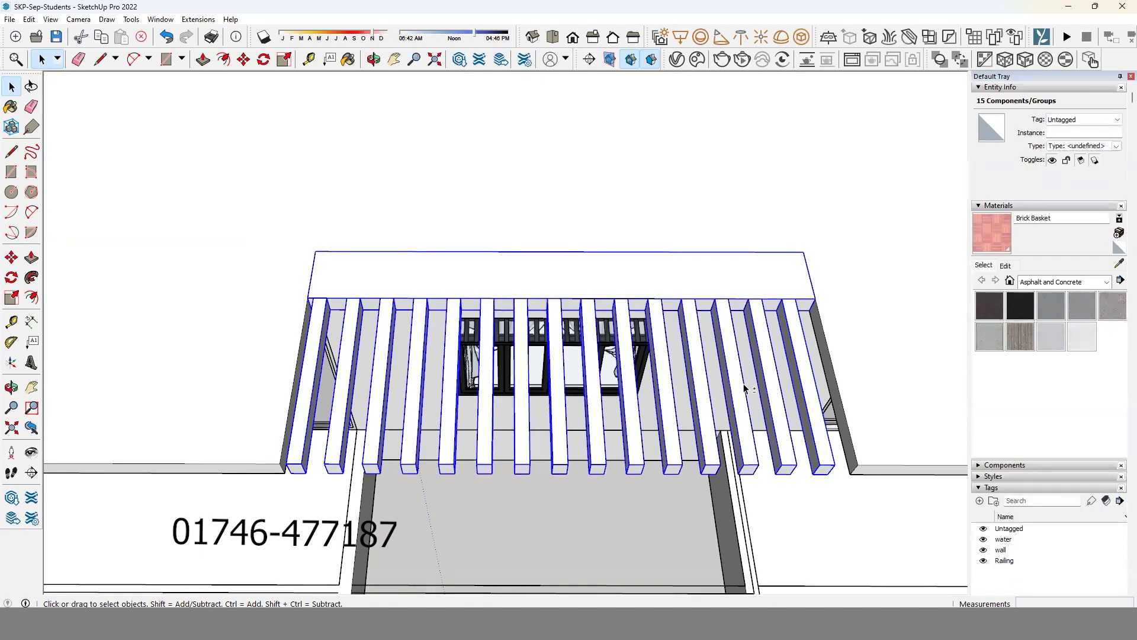
right_click(734, 382)
click(776, 220)
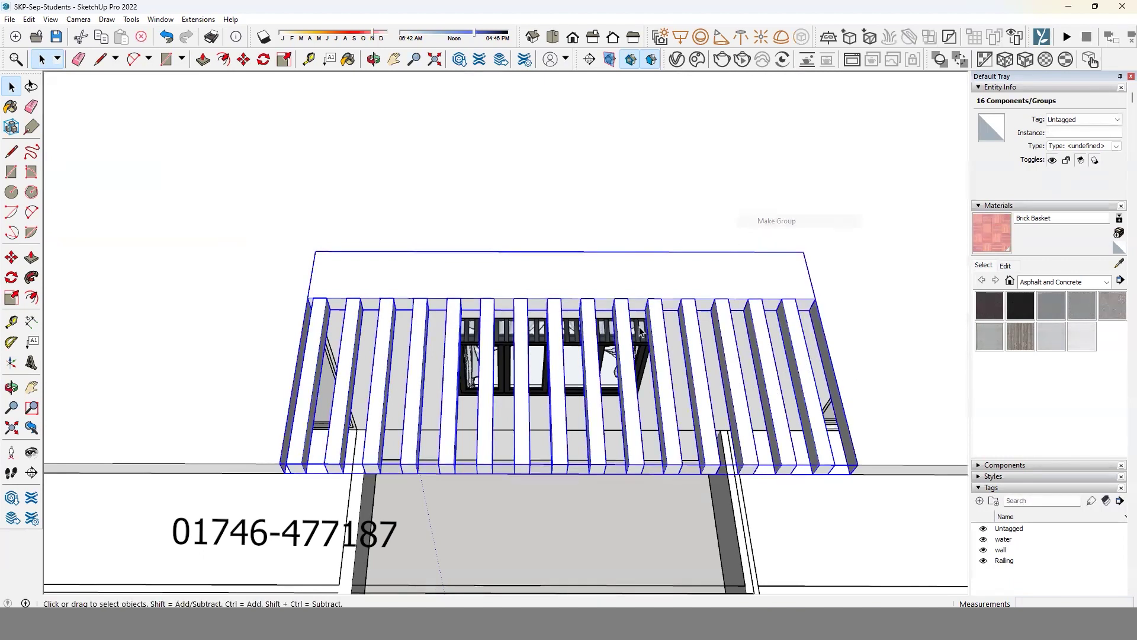
Start moving a copy of the pergola group across the stepped roof.
scroll(539, 382, down, 5)
middle_drag(521, 379, 539, 382)
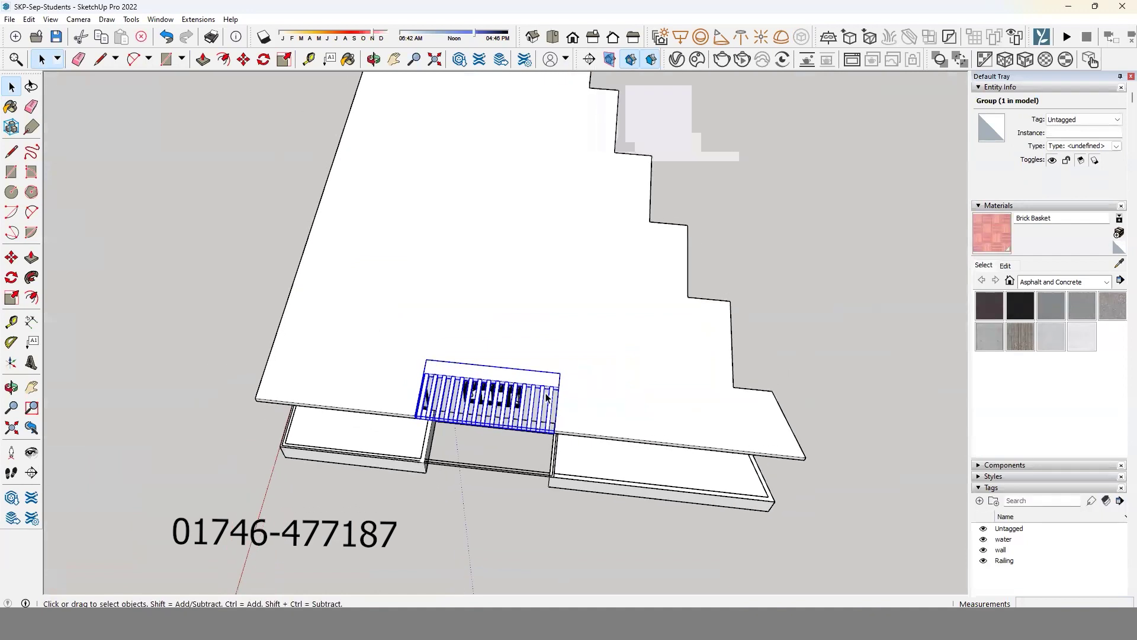
key(m)
scroll(559, 388, up, 1)
scroll(558, 370, down, 3)
mouse_move(557, 370)
middle_down()
mouse_move(382, 278)
mouse_move(540, 266)
mouse_move(393, 373)
mouse_move(445, 231)
mouse_move(393, 195)
mouse_move(436, 297)
mouse_move(435, 348)
mouse_move(426, 257)
mouse_move(495, 237)
mouse_move(549, 261)
mouse_move(564, 246)
mouse_move(647, 390)
middle_up()
scroll(419, 381, up, 1)
scroll(450, 353, up, 2)
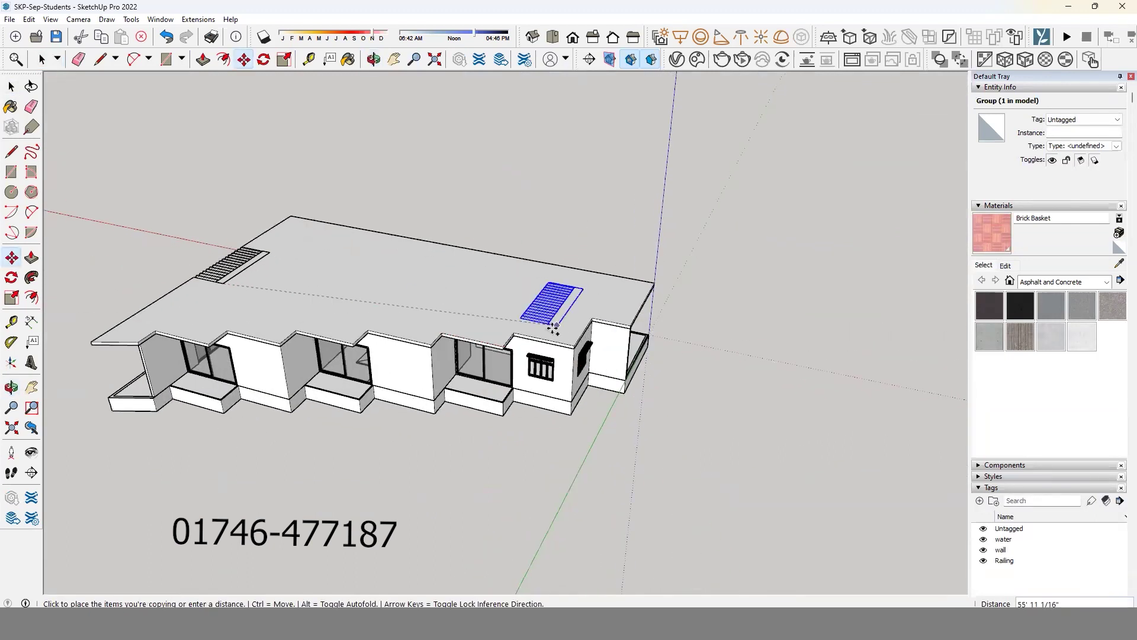
Place the copied louvre shade over the side balcony and rotate it into alignment.
scroll(545, 308, up, 2)
scroll(537, 363, up, 2)
scroll(532, 389, up, 1)
scroll(532, 389, up, 2)
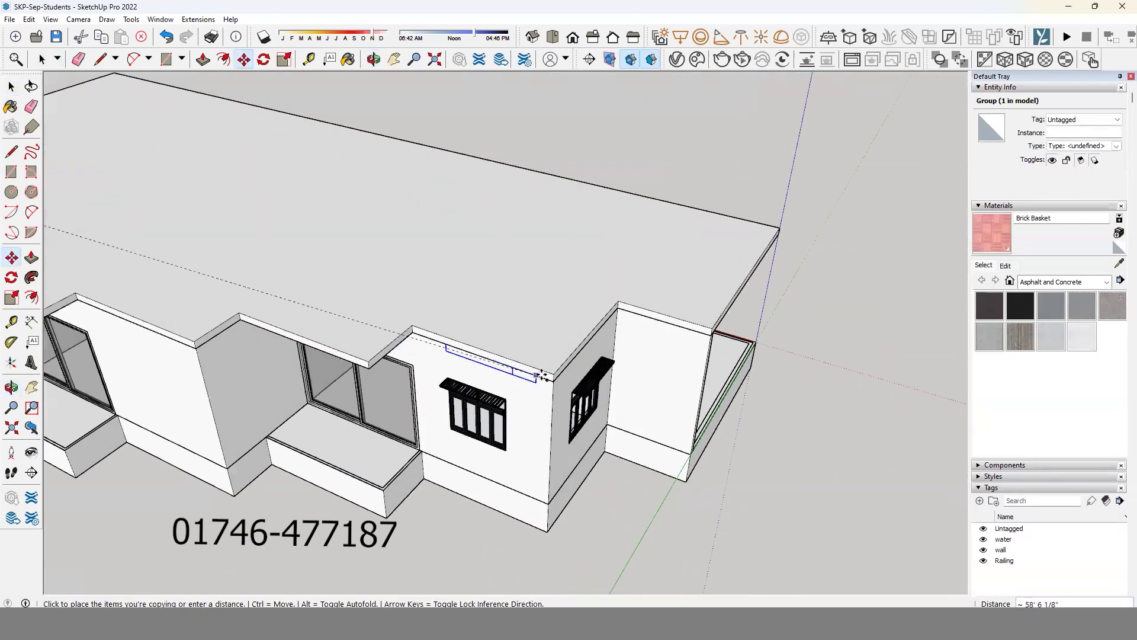
scroll(544, 379, up, 1)
click(552, 374)
key(q)
click(559, 372)
click(582, 345)
mouse_move(423, 329)
middle_down()
mouse_move(634, 436)
mouse_move(345, 358)
middle_up()
Inside the shade group, delete the three leftmost slats.
double_click(346, 358)
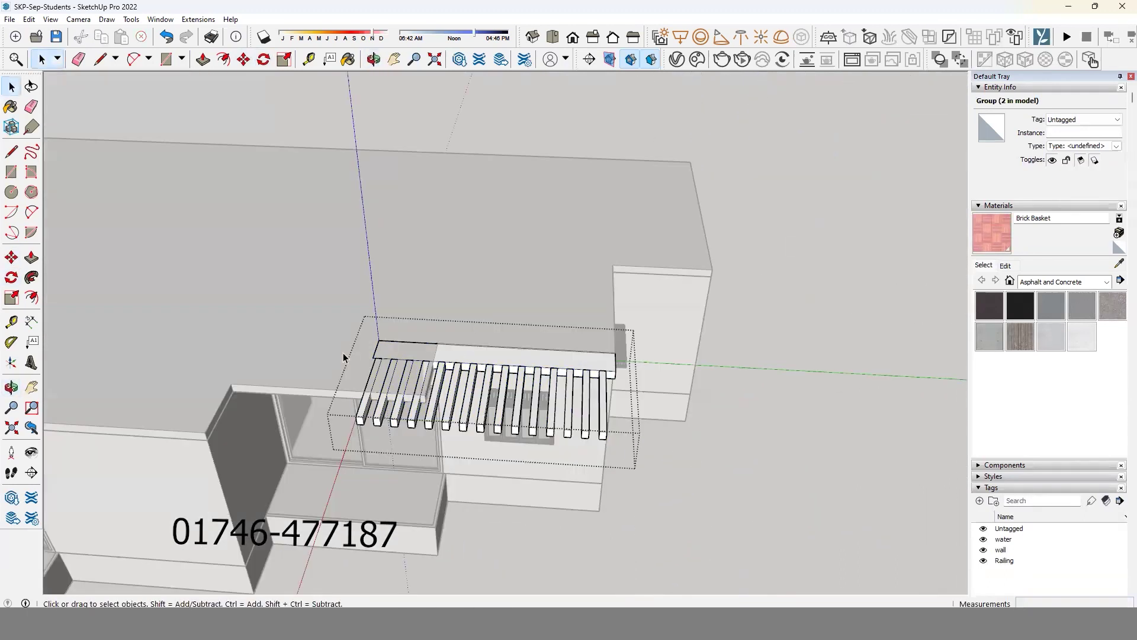
click(364, 417)
key(Delete)
click(379, 421)
key(Delete)
key(Delete)
click(411, 417)
key(Delete)
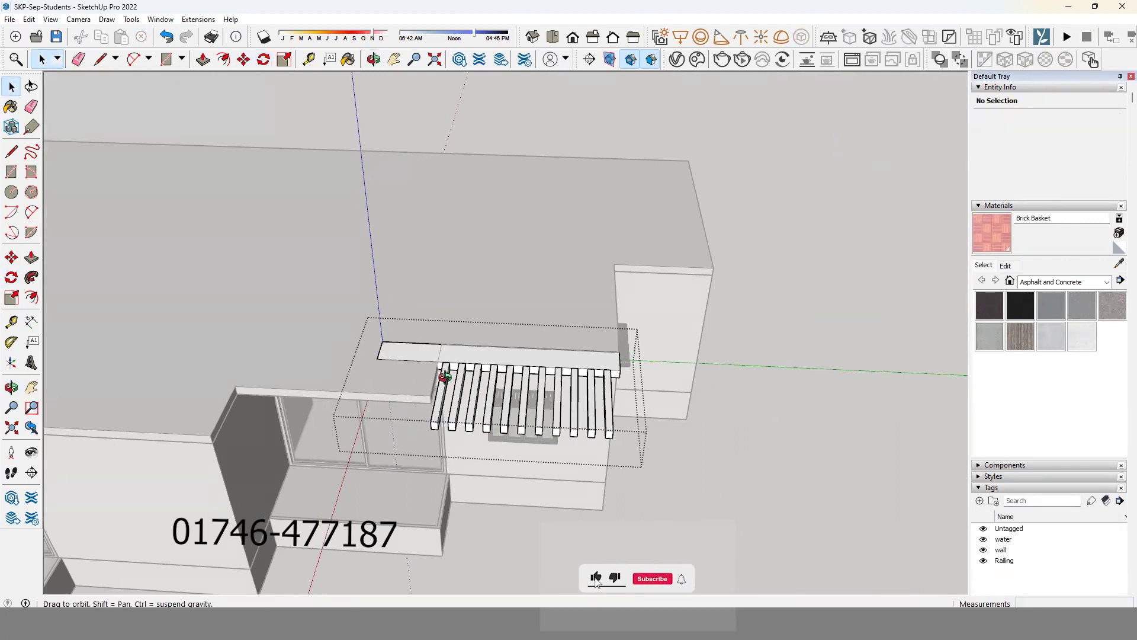
Push/Pull the shade beam's left end inward to shorten it.
middle_drag(444, 375, 654, 330)
click(654, 330)
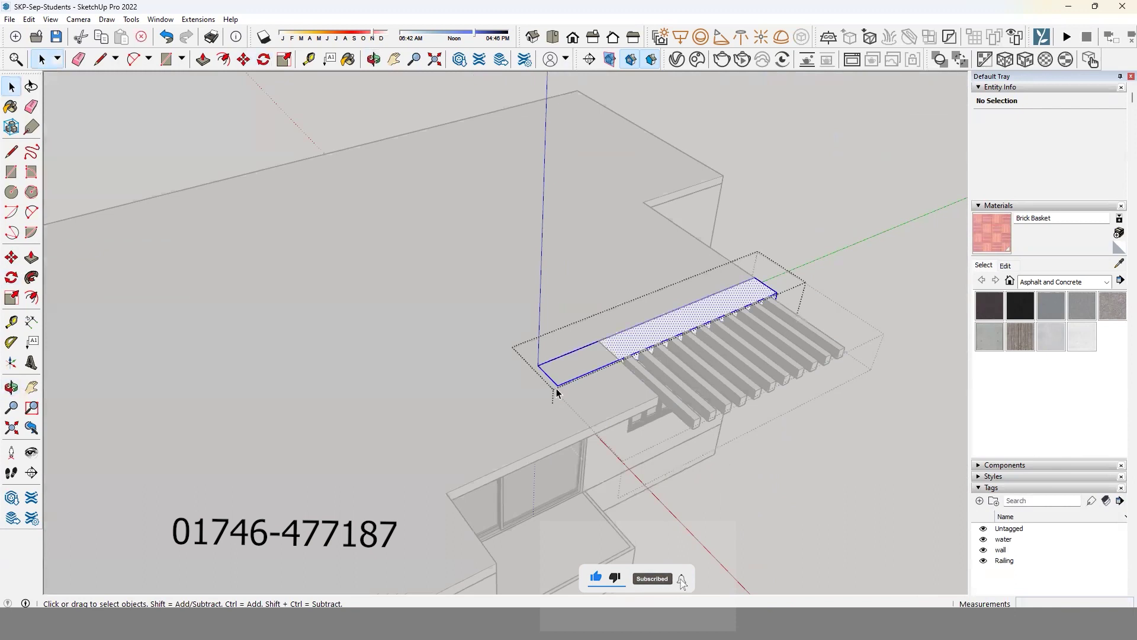
scroll(570, 388, up, 4)
key(p)
click(597, 373)
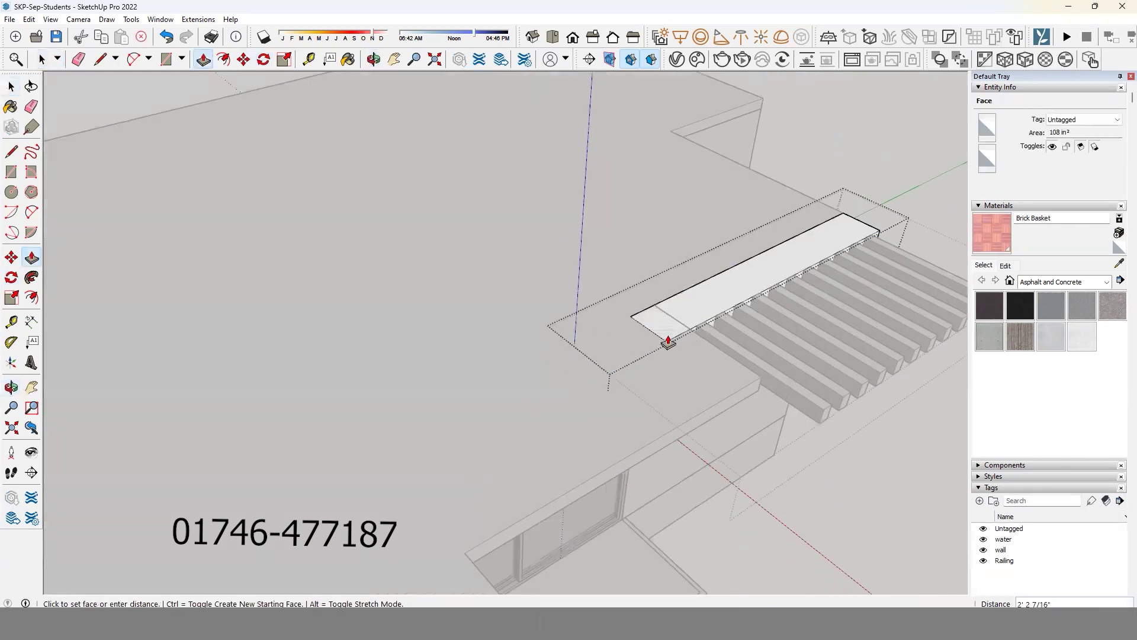
click(743, 373)
middle_drag(744, 373, 439, 379)
key(space)
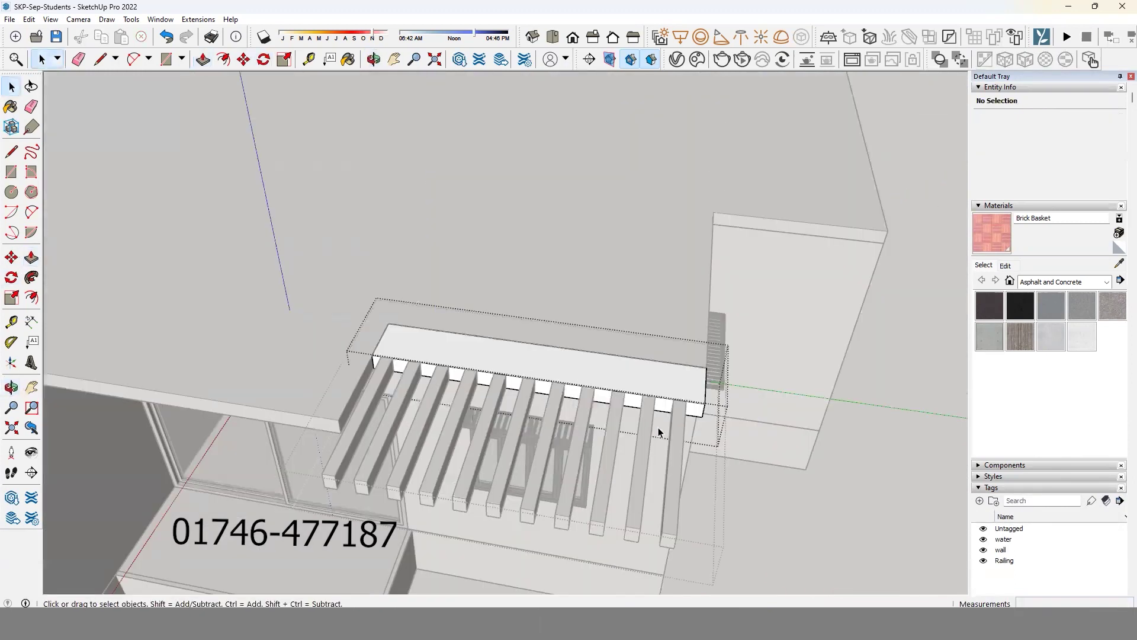
scroll(623, 438, down, 5)
middle_drag(624, 438, 357, 442)
Enter the copied shade group and select all of its slats.
scroll(381, 413, up, 3)
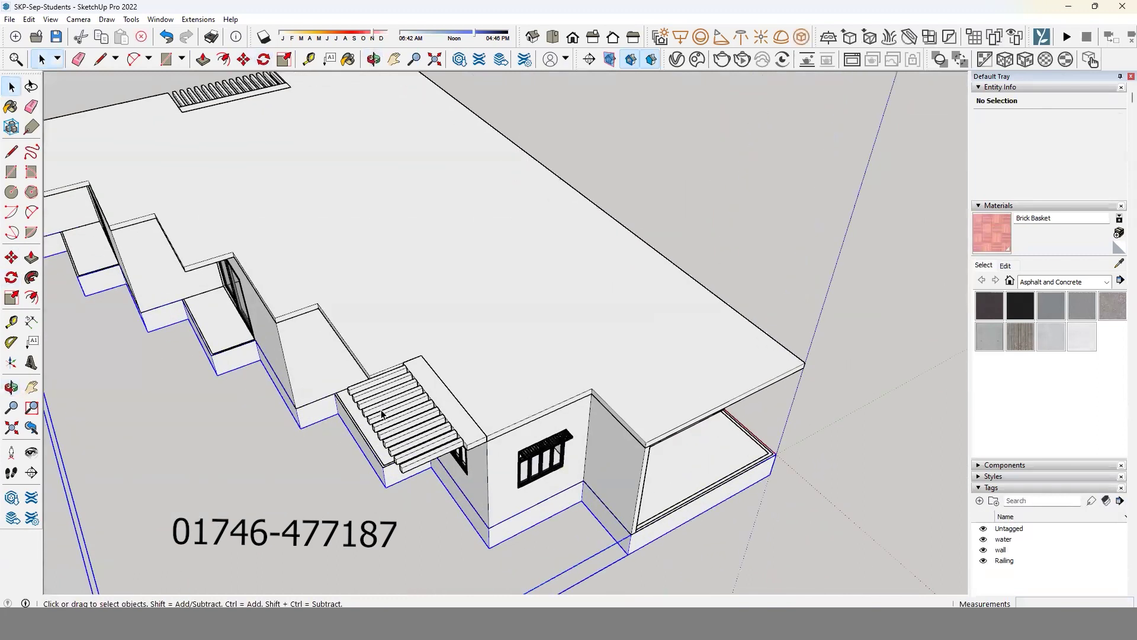
click(382, 413)
scroll(381, 413, up, 2)
scroll(382, 412, up, 2)
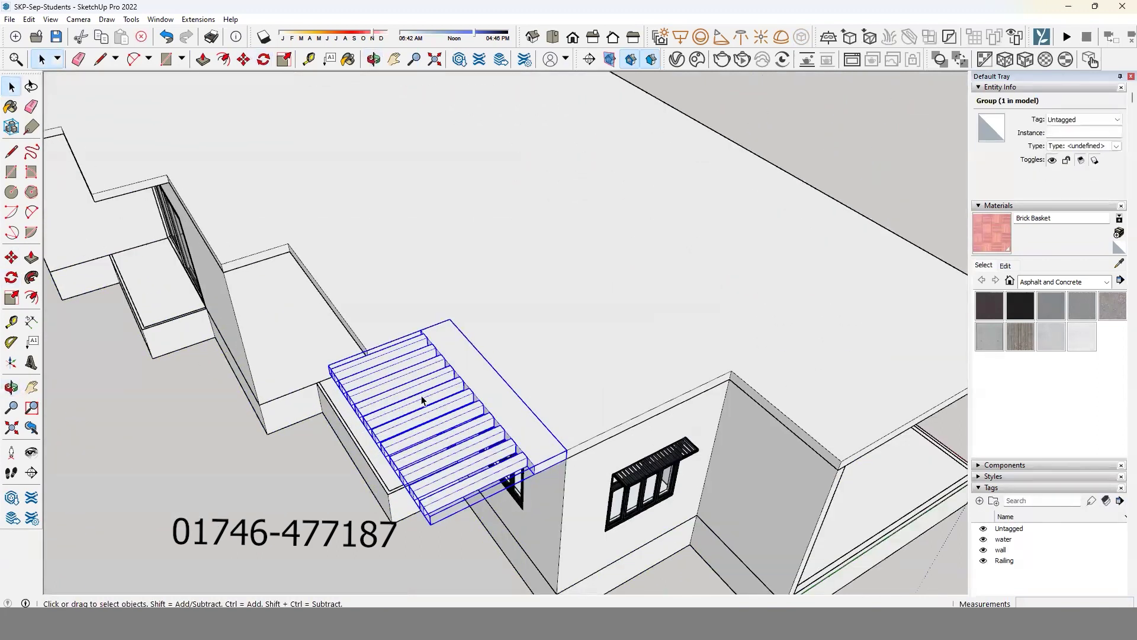
double_click(477, 393)
click(420, 422)
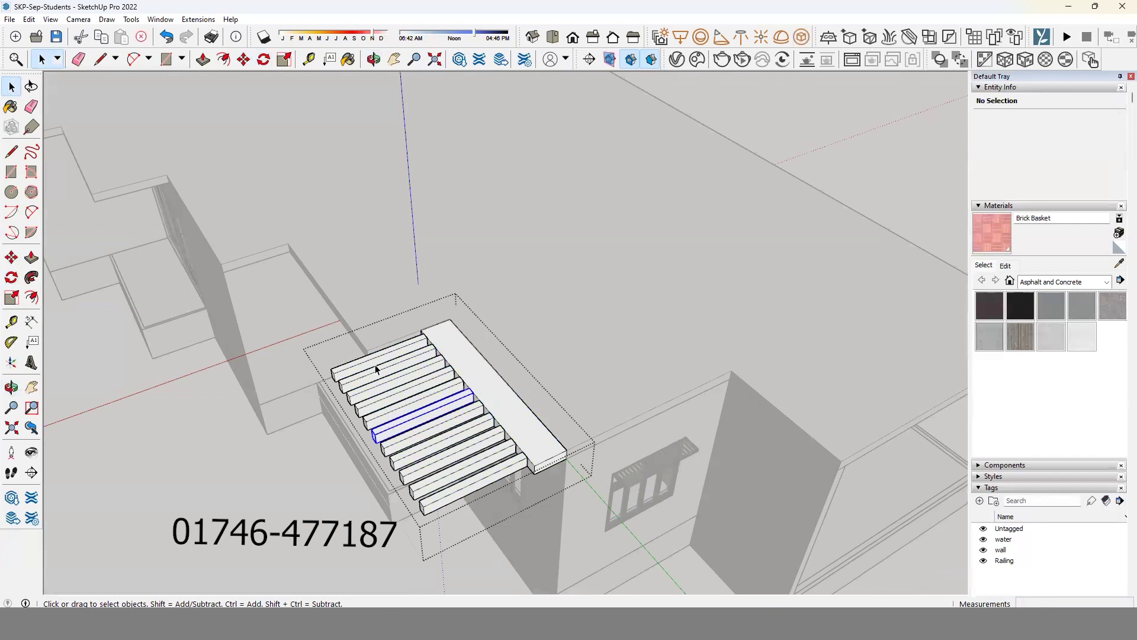
right_click(429, 363)
click(471, 364)
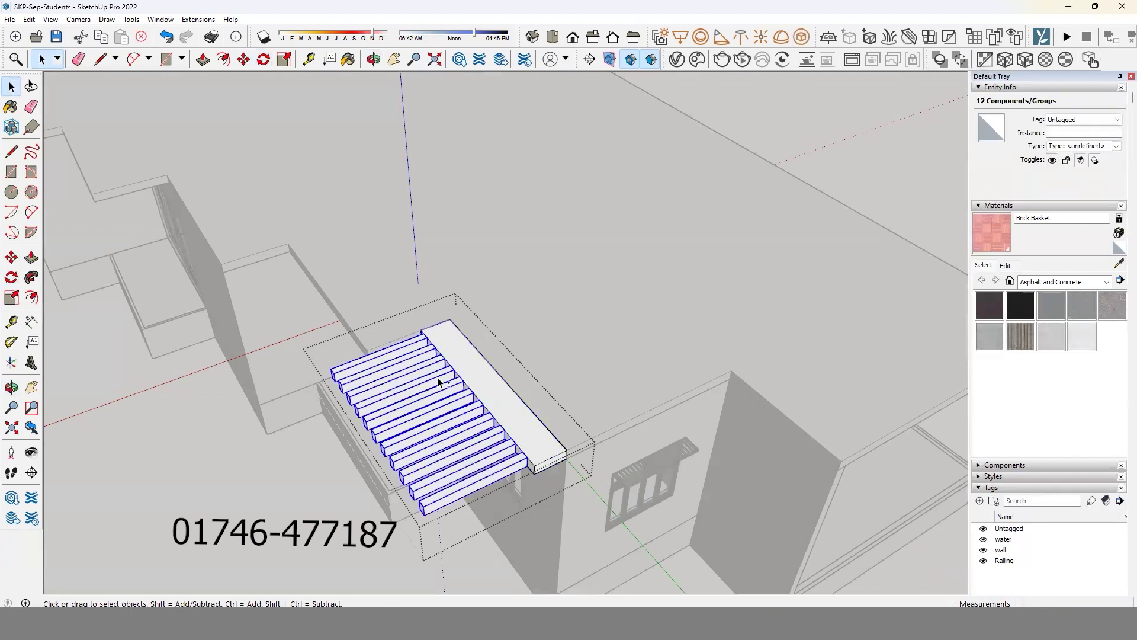
Scale the 11 selected slats down to about 0.59 of their length.
key(s)
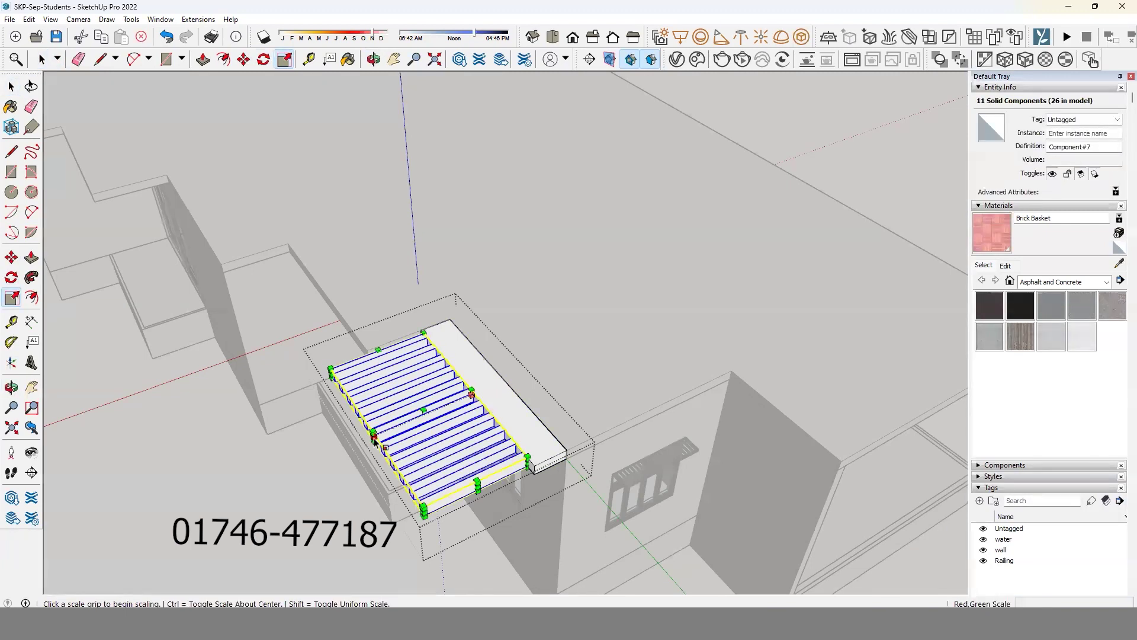
drag(373, 436, 409, 423)
mouse_move(450, 415)
middle_down()
mouse_move(522, 411)
mouse_move(592, 427)
mouse_move(774, 247)
mouse_move(632, 259)
mouse_move(482, 363)
mouse_move(553, 424)
mouse_move(503, 450)
mouse_move(581, 461)
middle_up()
scroll(522, 411, down, 3)
scroll(593, 427, down, 3)
key(space)
click(617, 445)
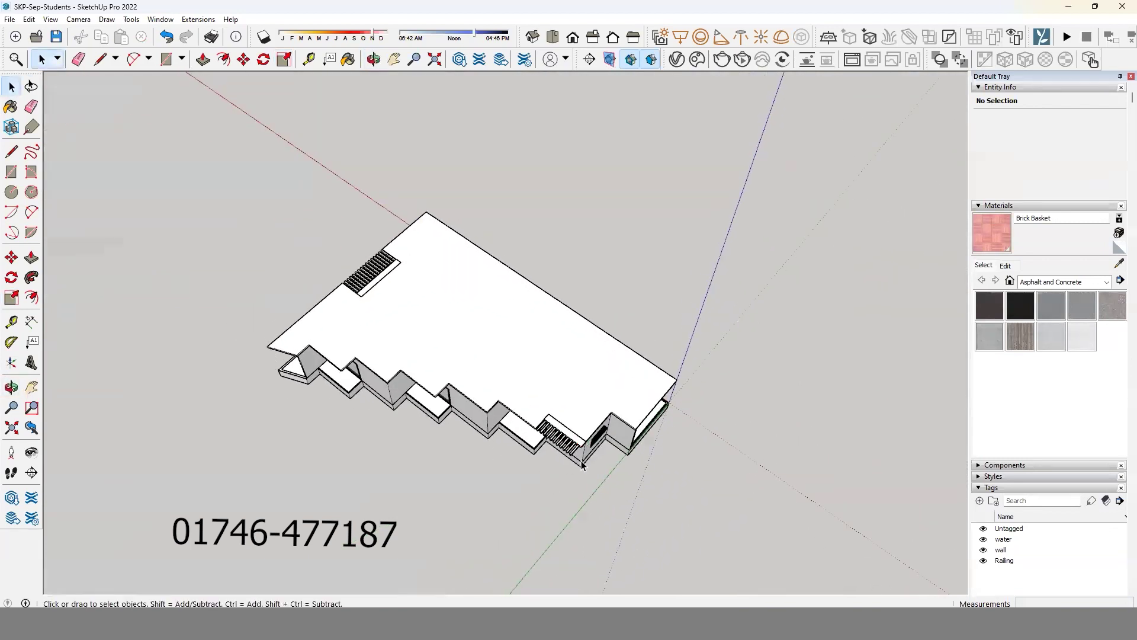
Select the balcony shade group and grip it by its top corner with Move, leaving it in place.
scroll(581, 461, up, 3)
scroll(581, 460, up, 1)
scroll(578, 450, up, 1)
scroll(574, 441, up, 1)
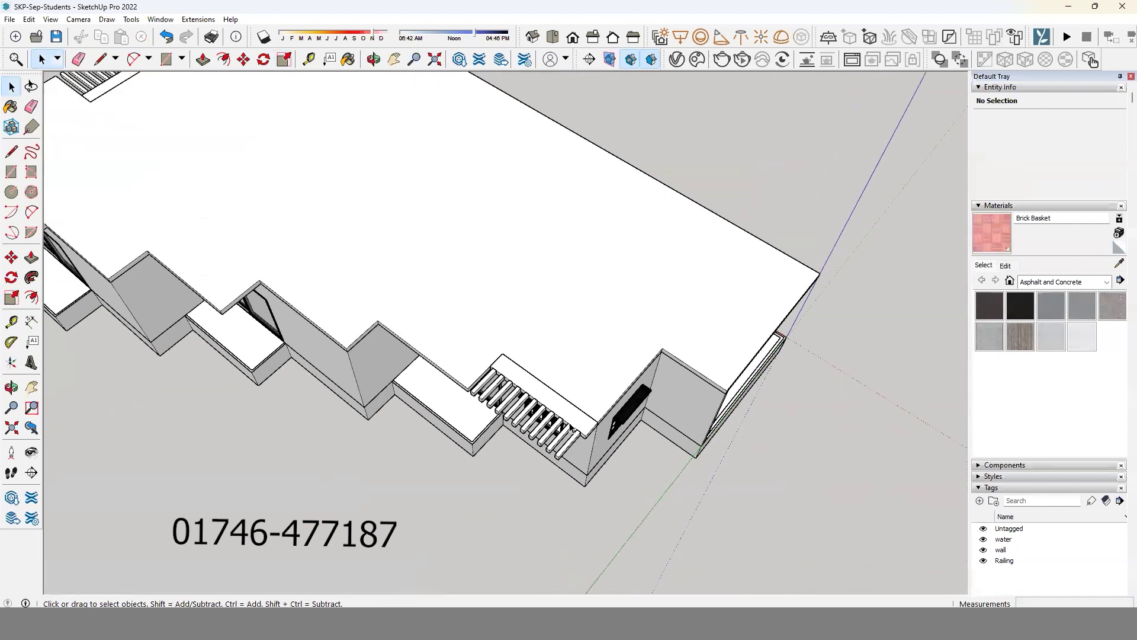
scroll(570, 431, up, 1)
click(571, 430)
mouse_move(570, 430)
middle_down()
mouse_move(502, 433)
mouse_move(546, 363)
mouse_move(525, 362)
middle_up()
middle_drag(491, 451, 535, 442)
key(m)
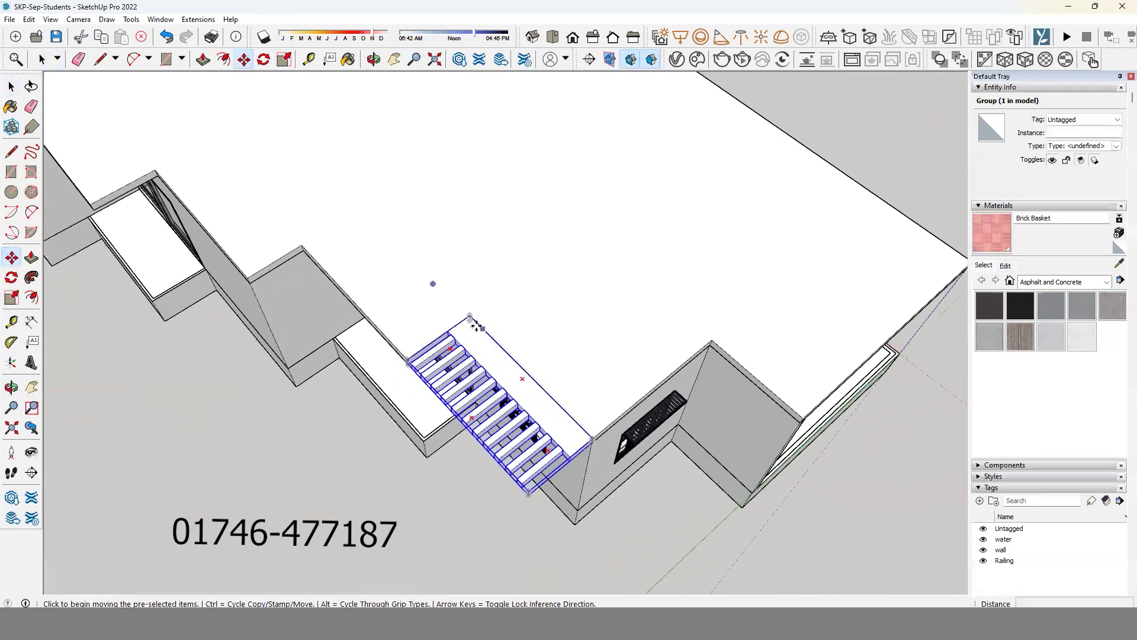
click(472, 318)
scroll(472, 318, up, 2)
click(467, 317)
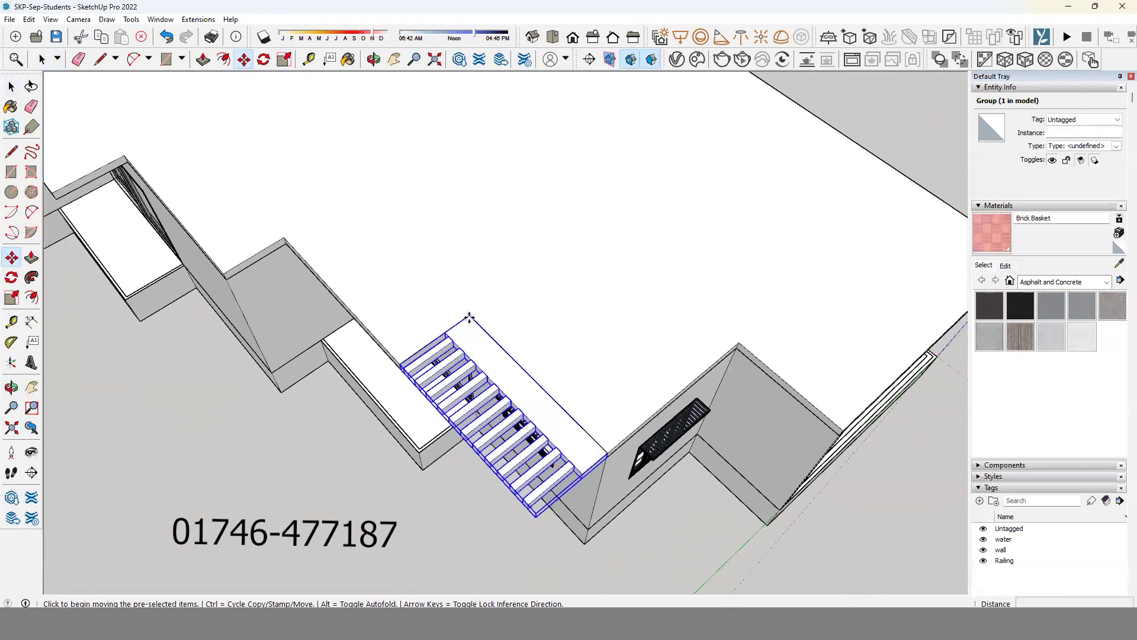
Ctrl-copy the shade and rotate the copy 90°.
key(ctrl)
click(469, 318)
key(q)
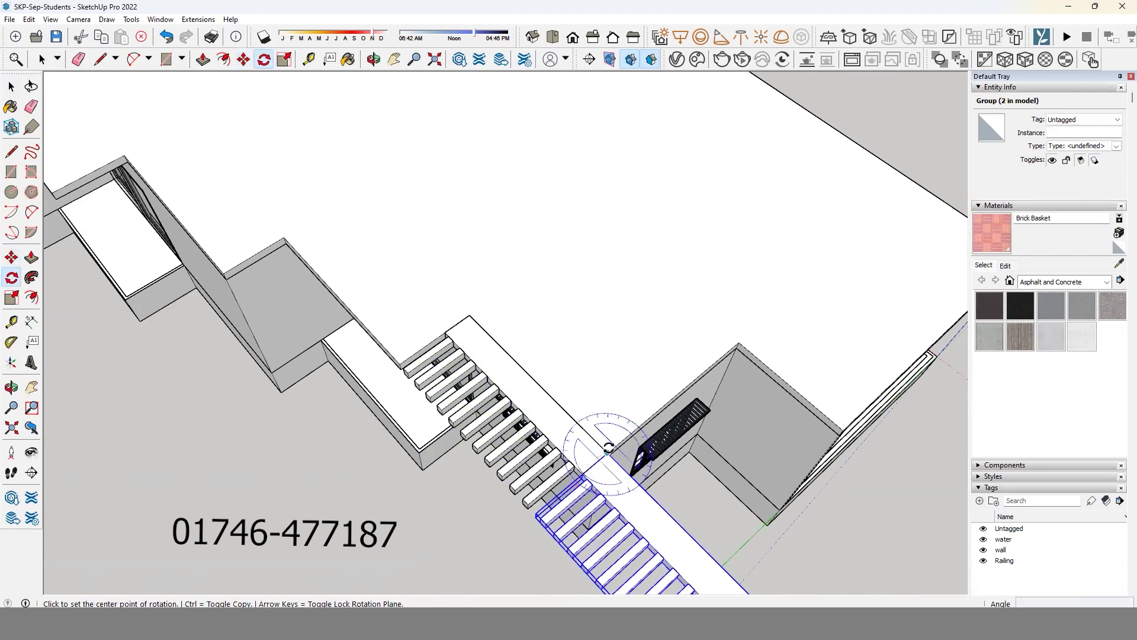
click(637, 479)
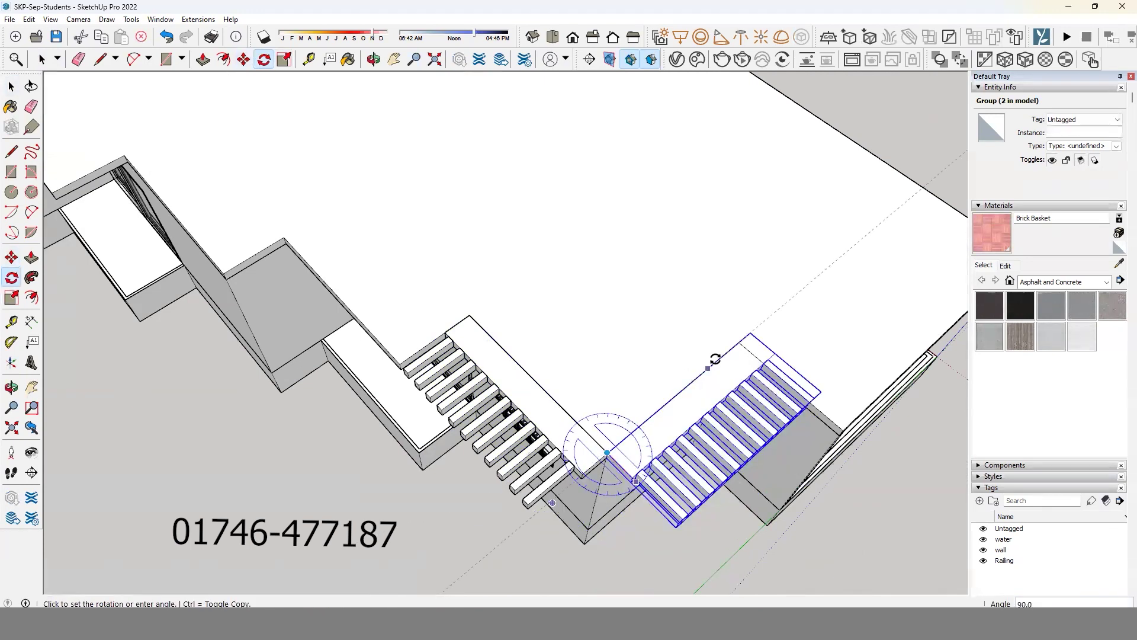
middle_drag(738, 349, 604, 487)
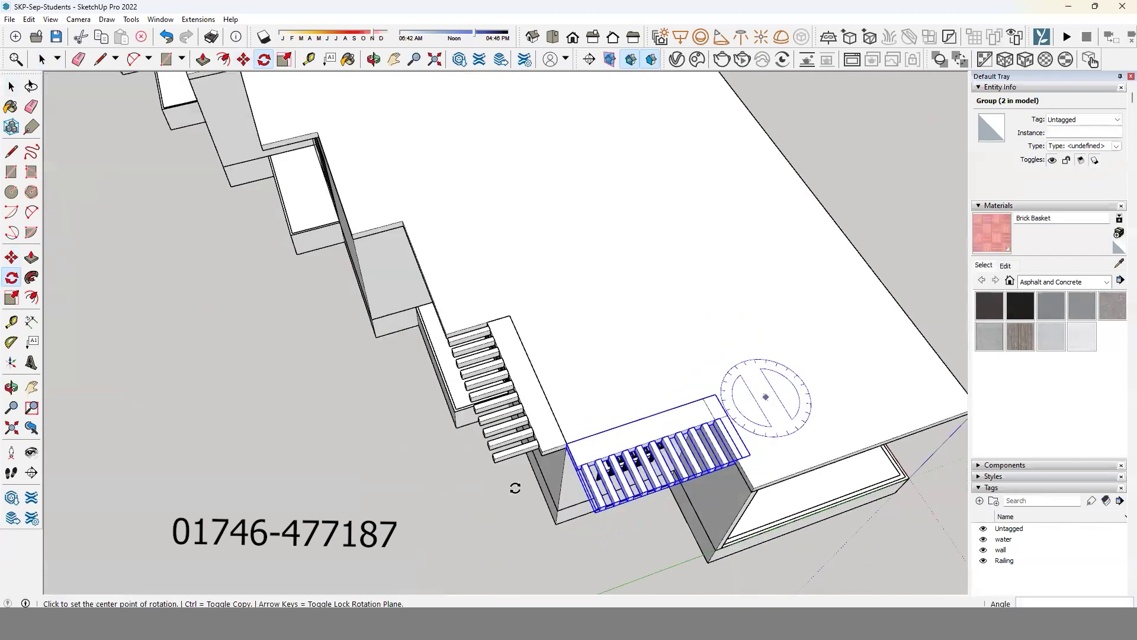
Move the rotated pergola copy by its corner beside the next wall section.
key(m)
scroll(655, 415, up, 3)
scroll(642, 416, up, 2)
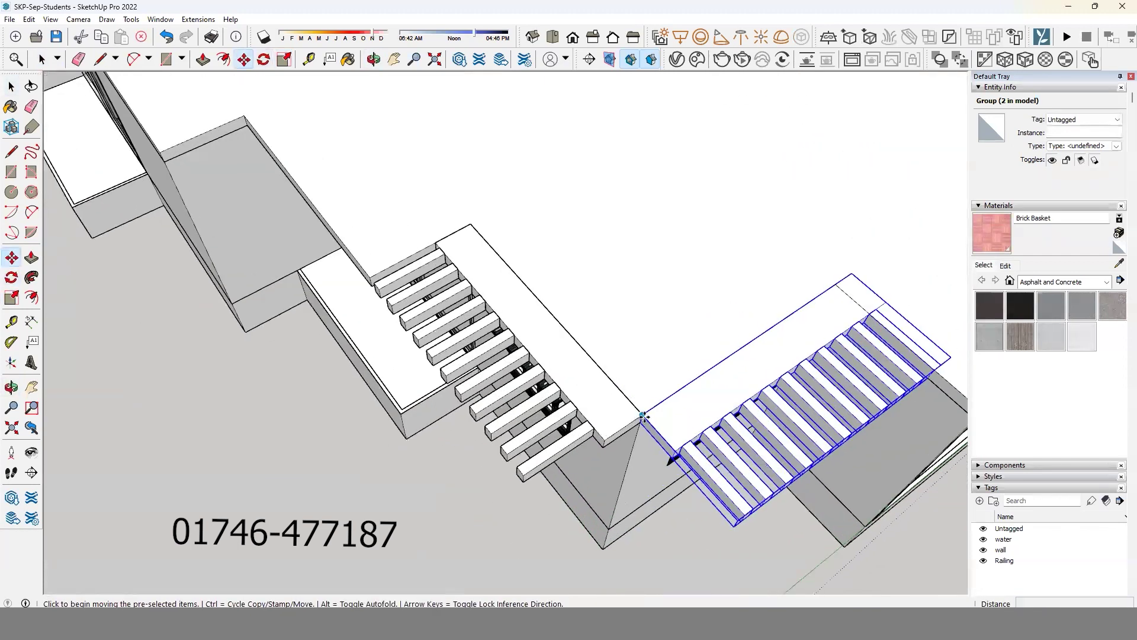
click(642, 415)
click(632, 446)
mouse_move(631, 445)
middle_down()
mouse_move(624, 479)
mouse_move(586, 492)
middle_up()
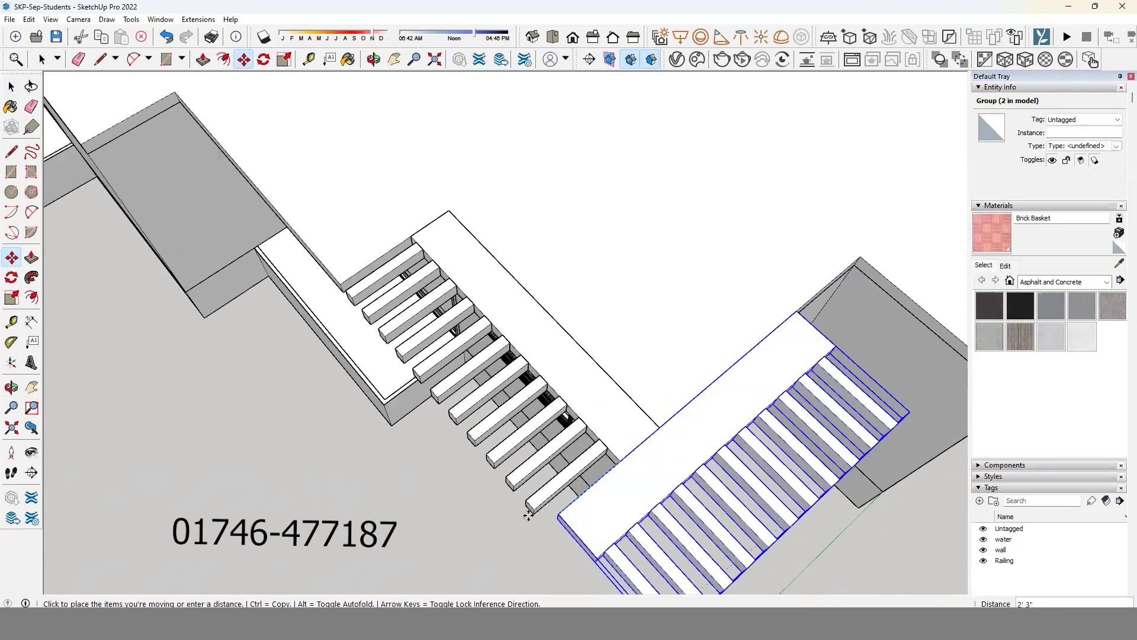
mouse_move(545, 520)
middle_down()
mouse_move(639, 446)
mouse_move(766, 451)
middle_up()
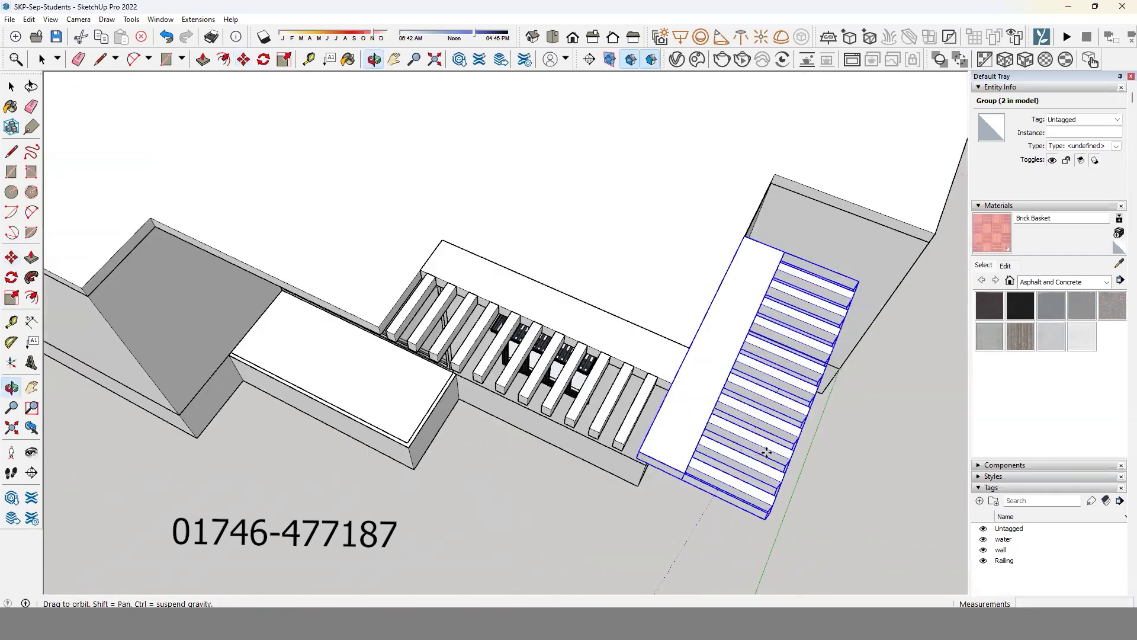
Move the pergola copy onto the lower wall above the second window, beside the original.
key(m)
scroll(766, 452, down, 5)
mouse_move(766, 452)
middle_down()
mouse_move(525, 507)
mouse_move(581, 507)
middle_up()
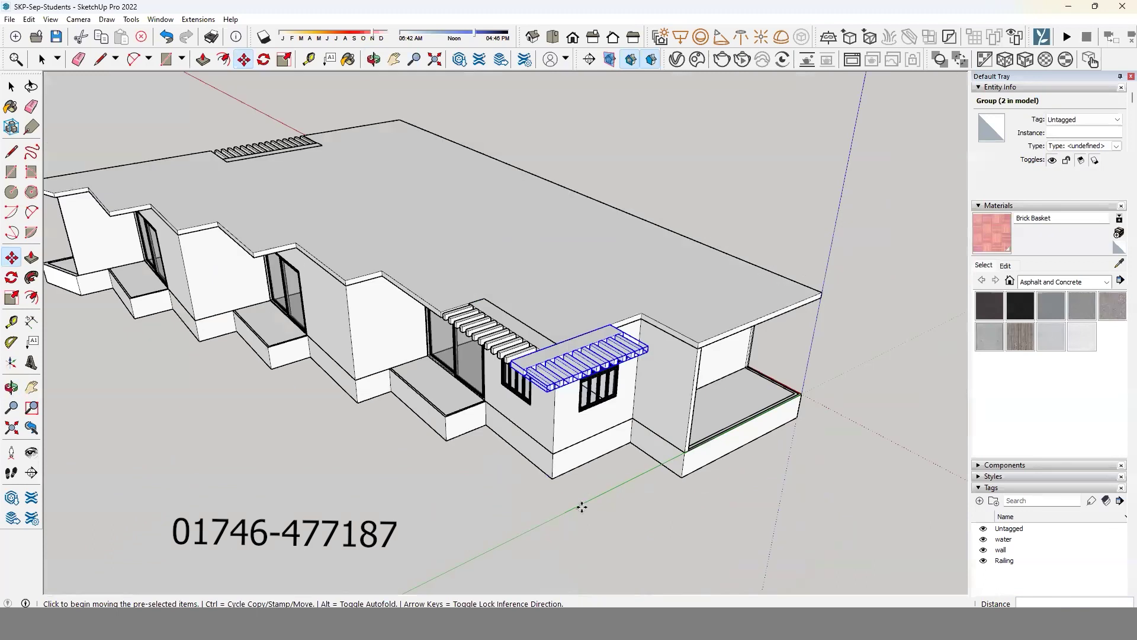
scroll(582, 507, down, 1)
scroll(612, 399, up, 4)
mouse_move(556, 418)
middle_down()
mouse_move(576, 326)
mouse_move(554, 356)
middle_up()
scroll(535, 362, up, 1)
scroll(580, 364, up, 1)
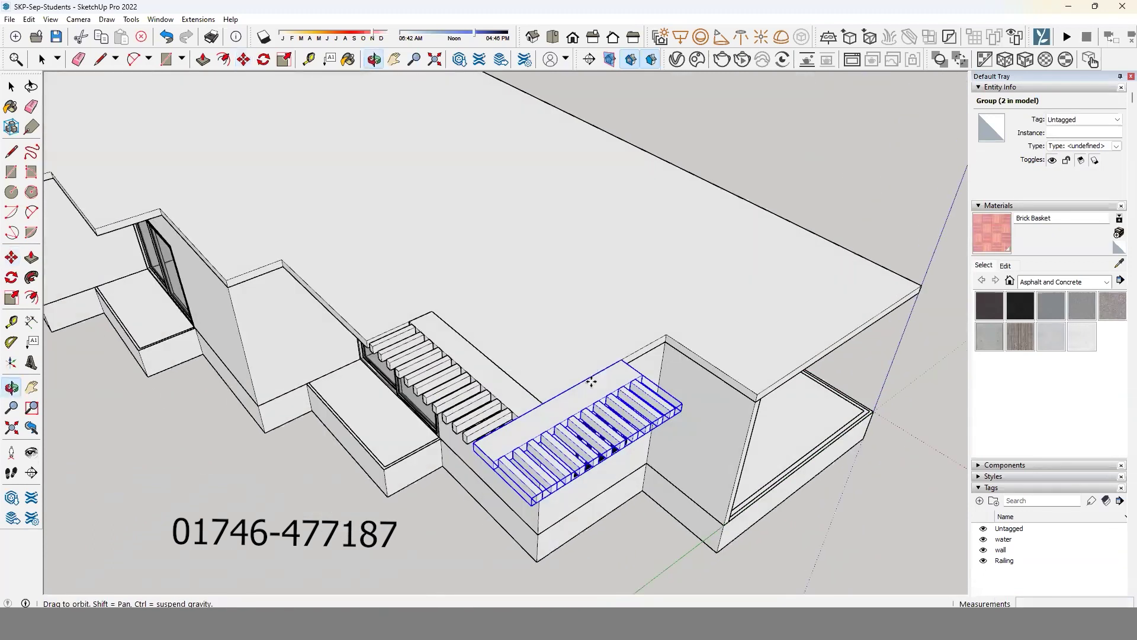
scroll(620, 365, up, 1)
click(621, 358)
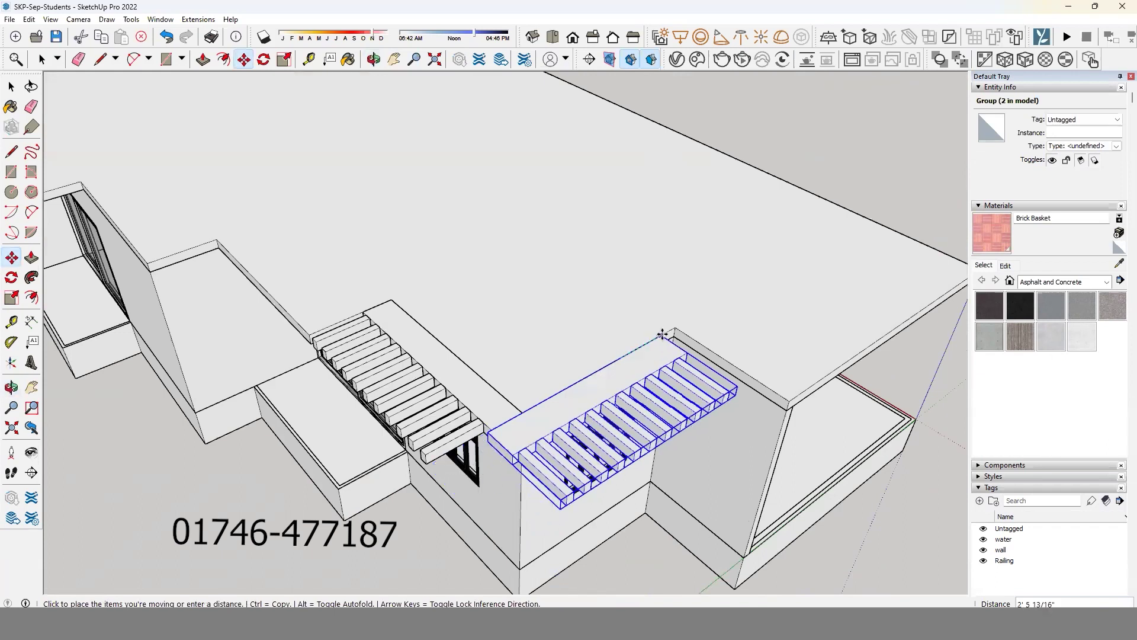
mouse_move(646, 337)
middle_down()
mouse_move(599, 361)
mouse_move(603, 431)
mouse_move(577, 421)
middle_up()
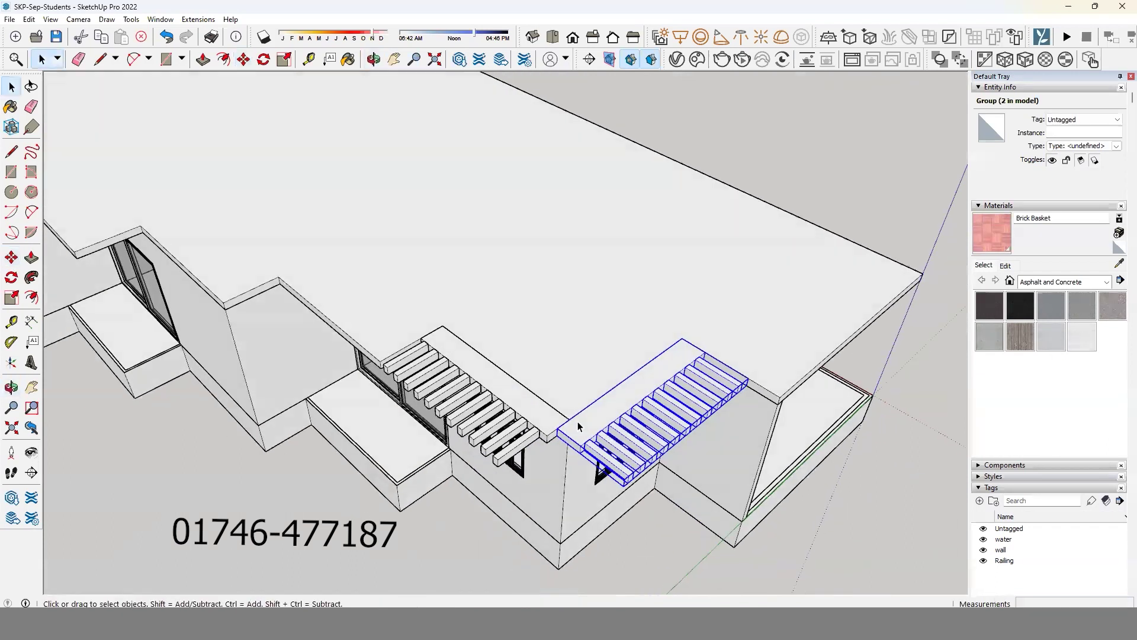
double_click(578, 421)
Push/Pull the second pergola slab's end face to lengthen it.
key(p)
scroll(565, 456, up, 1)
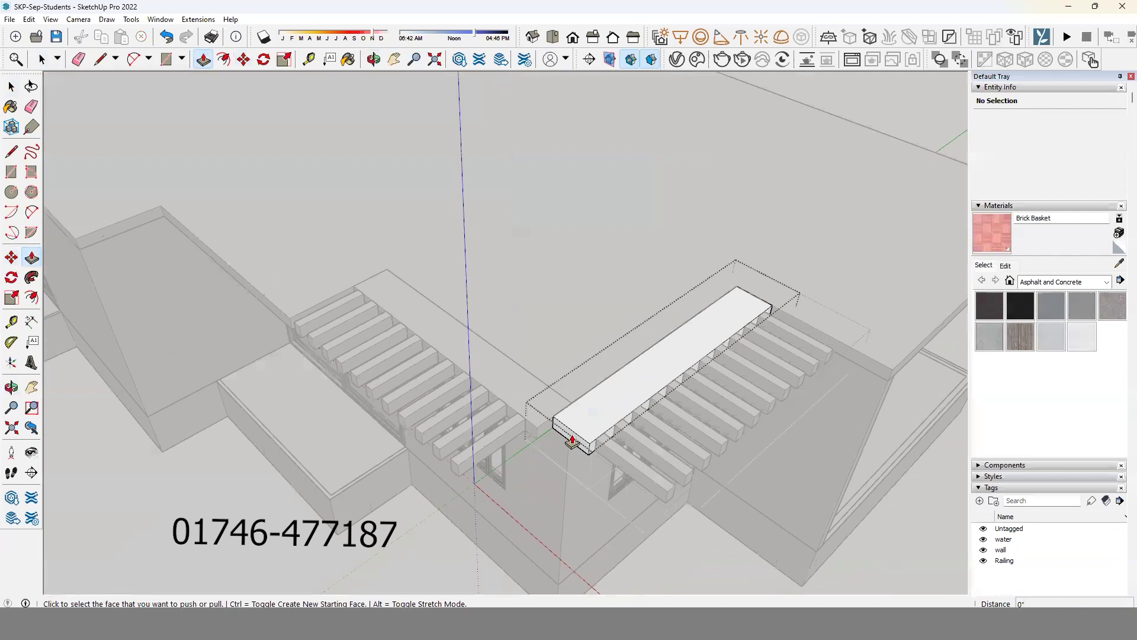
click(581, 417)
click(565, 421)
mouse_move(554, 432)
middle_down()
mouse_move(538, 444)
mouse_move(596, 474)
middle_up()
key(space)
click(595, 476)
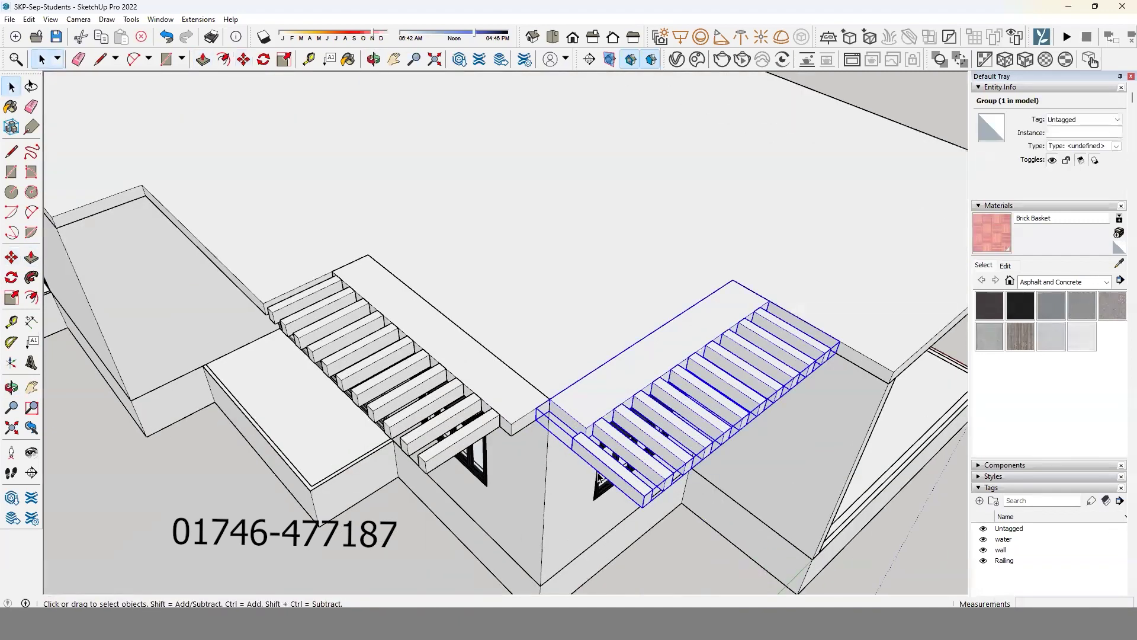
double_click(588, 445)
click(453, 475)
scroll(453, 474, down, 3)
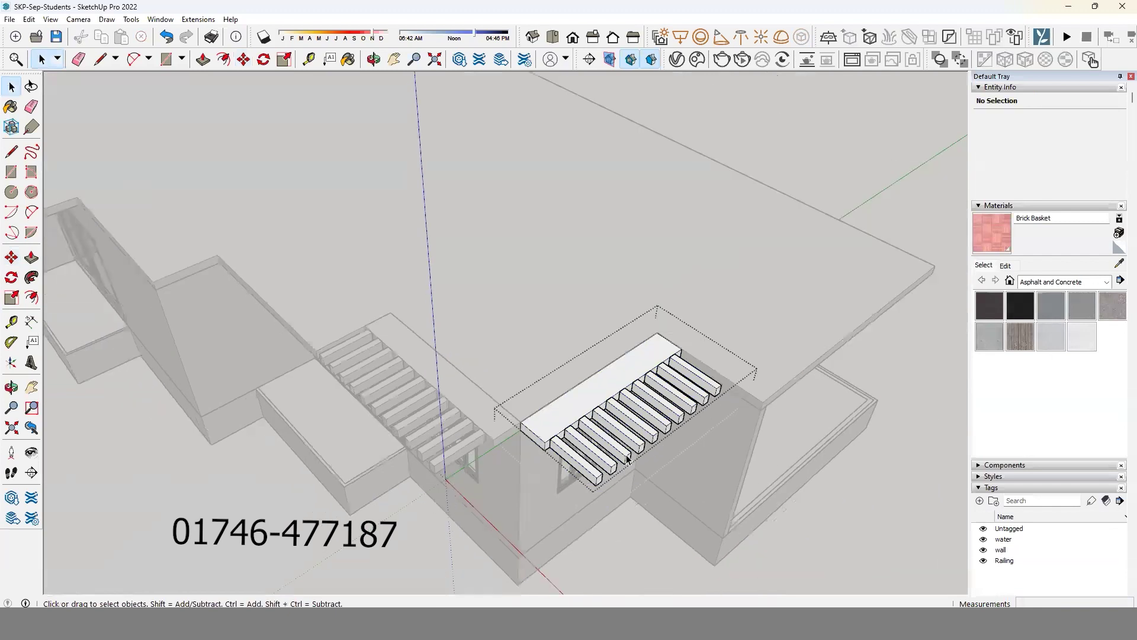
middle_drag(453, 474, 634, 448)
Select all ten slats in the second pergola and stretch them to 1.65 times.
click(634, 448)
double_click(634, 448)
click(633, 448)
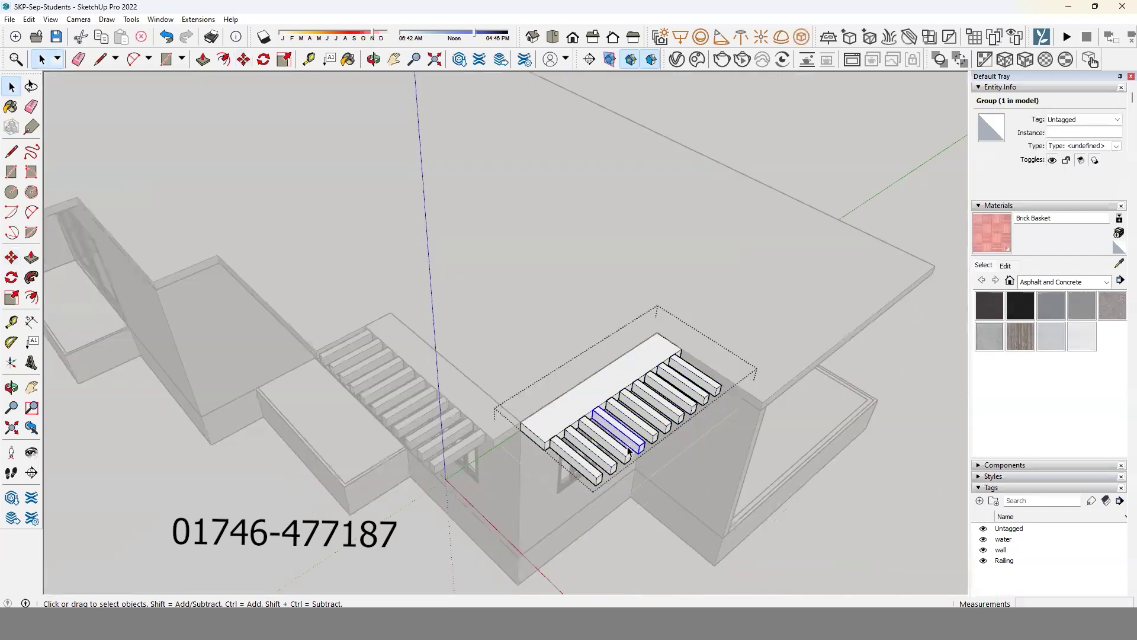
key(ctrl+a)
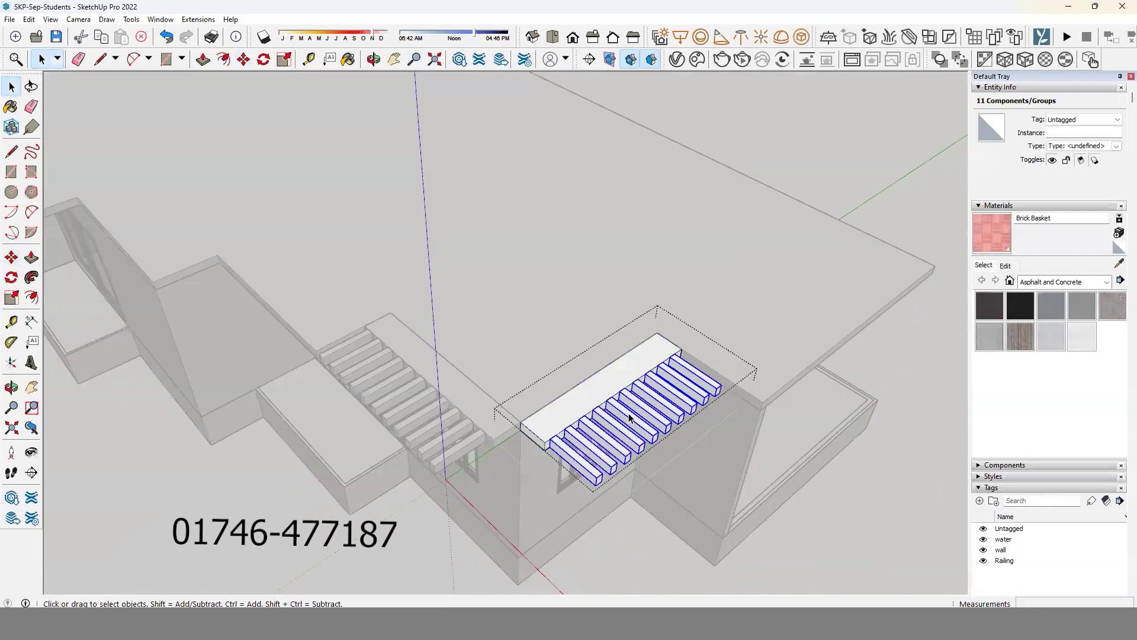
key(s)
click(661, 434)
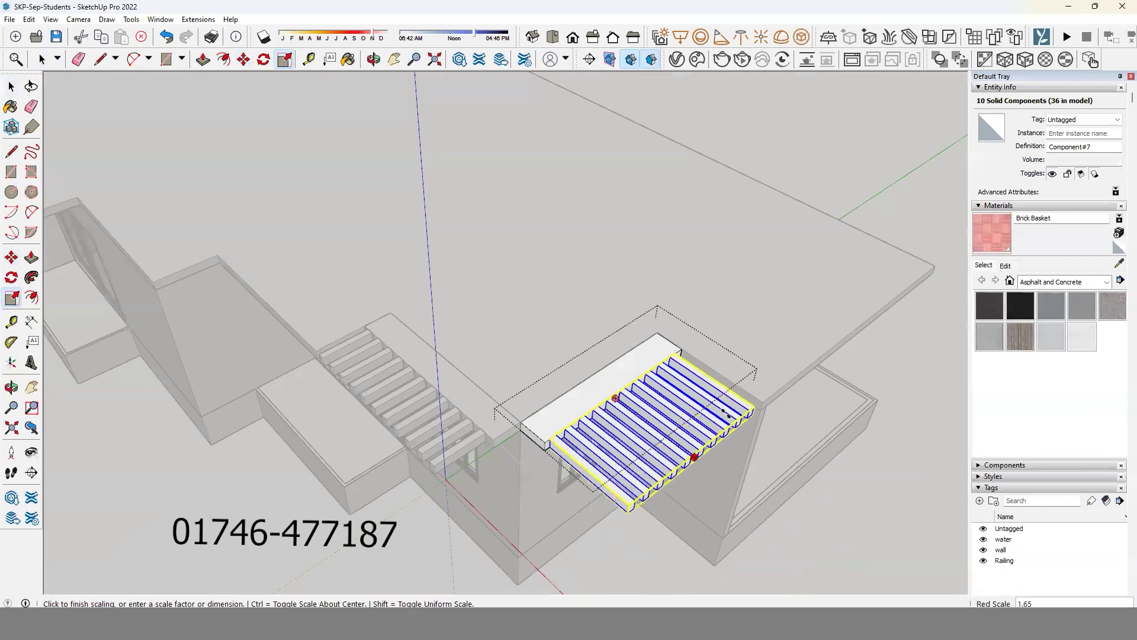
click(761, 401)
middle_drag(761, 401, 573, 450)
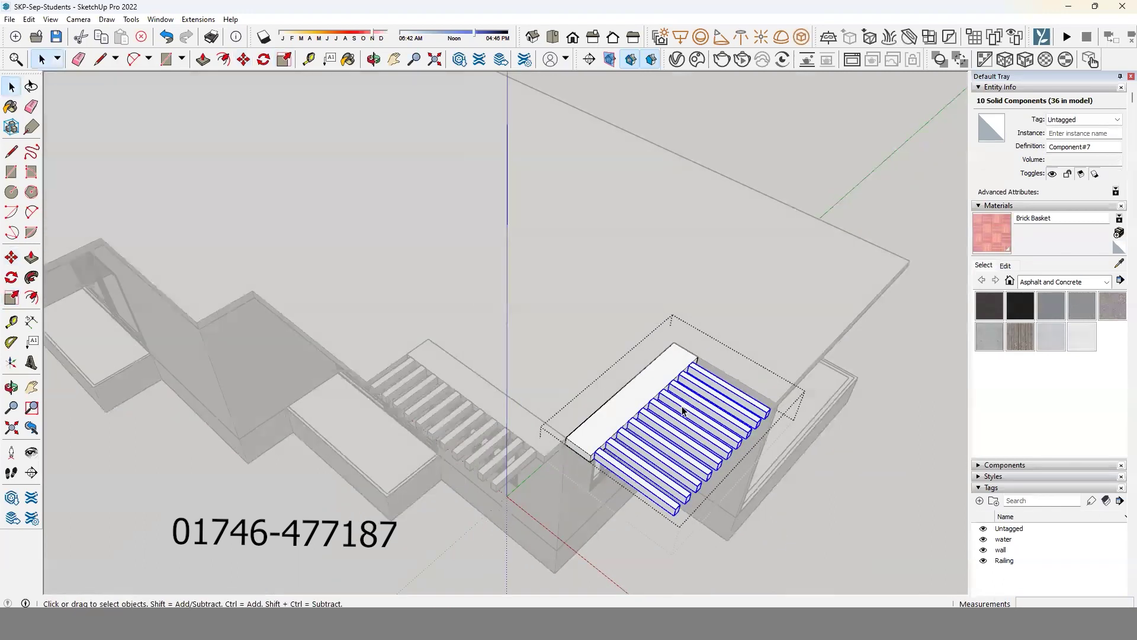
key(space)
scroll(573, 449, up, 3)
scroll(584, 411, up, 2)
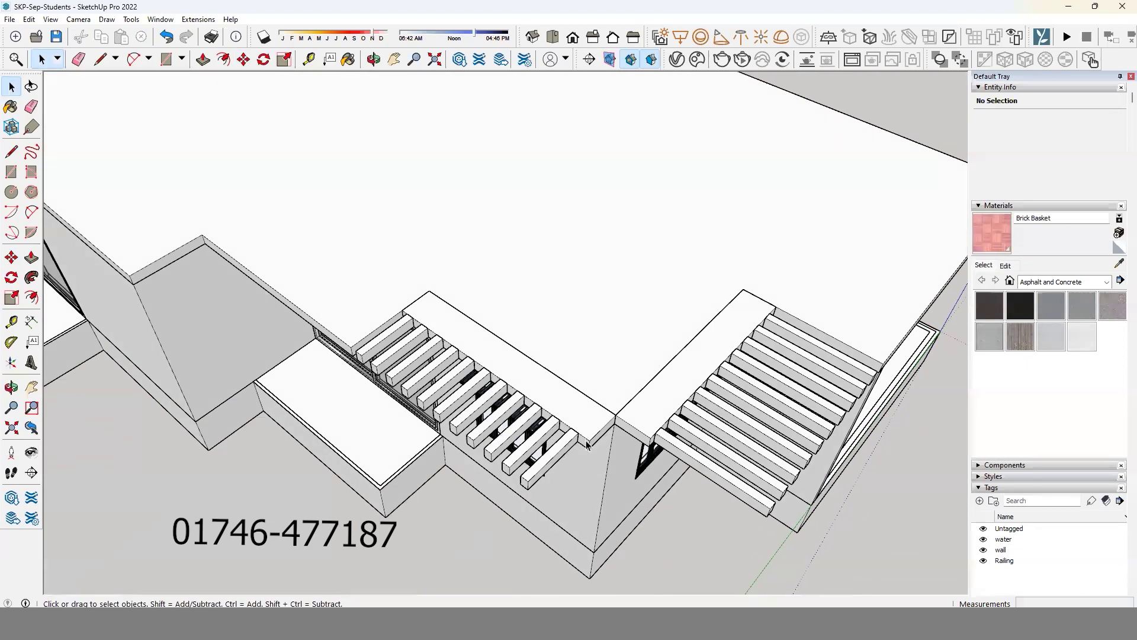
Push/Pull the first pergola's slab end face to lengthen it.
scroll(587, 445, down, 2)
scroll(605, 429, down, 1)
scroll(624, 415, up, 3)
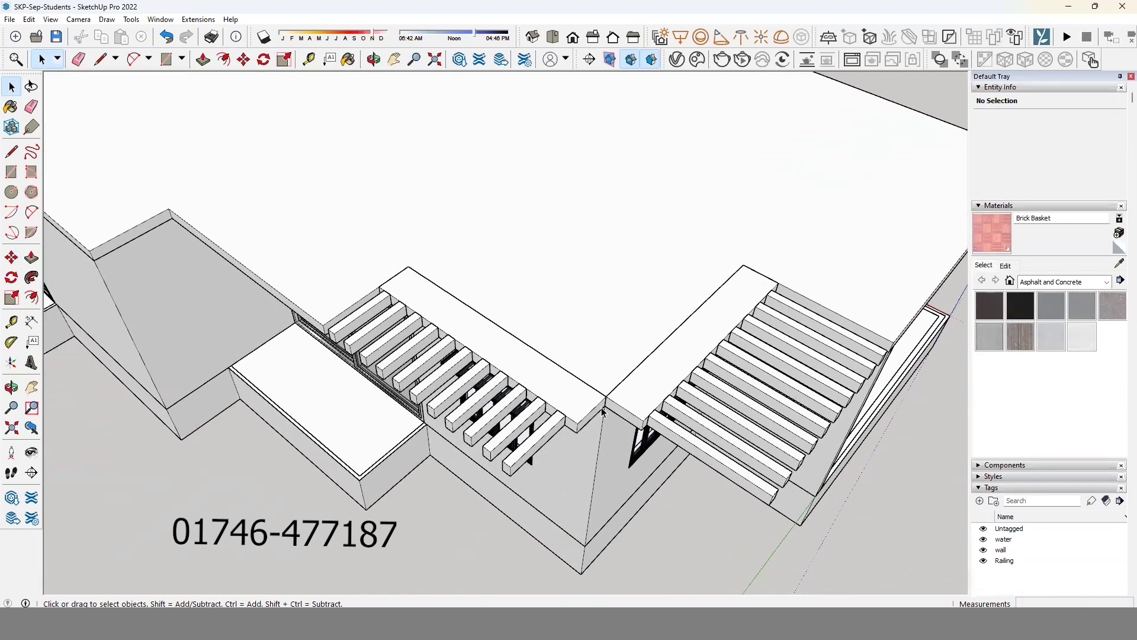
middle_drag(603, 412, 511, 416)
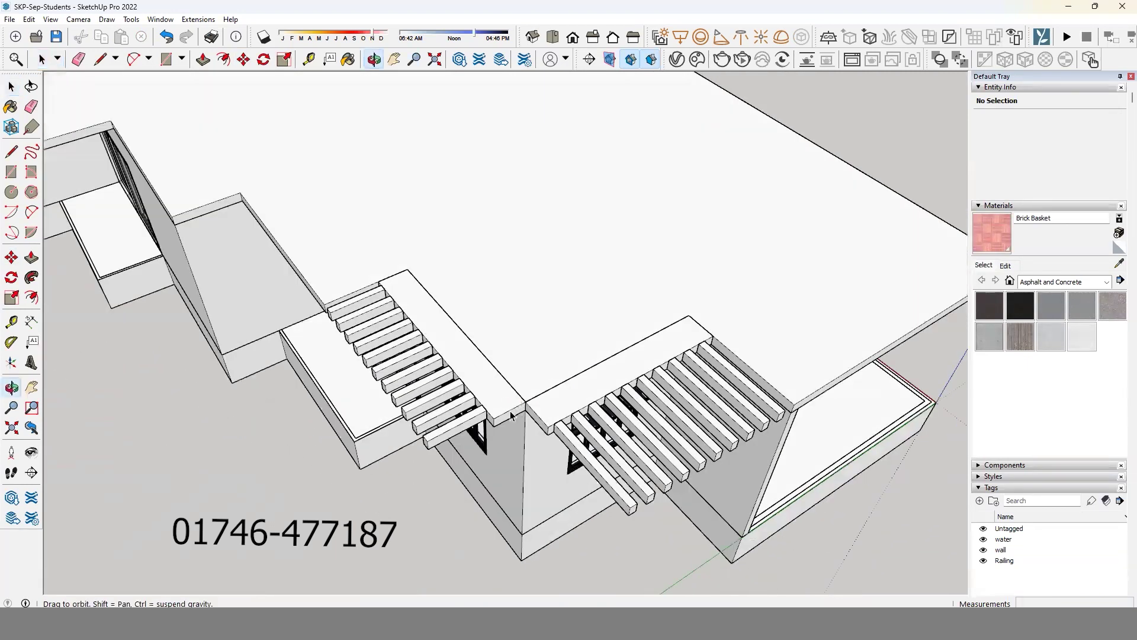
double_click(511, 416)
click(514, 417)
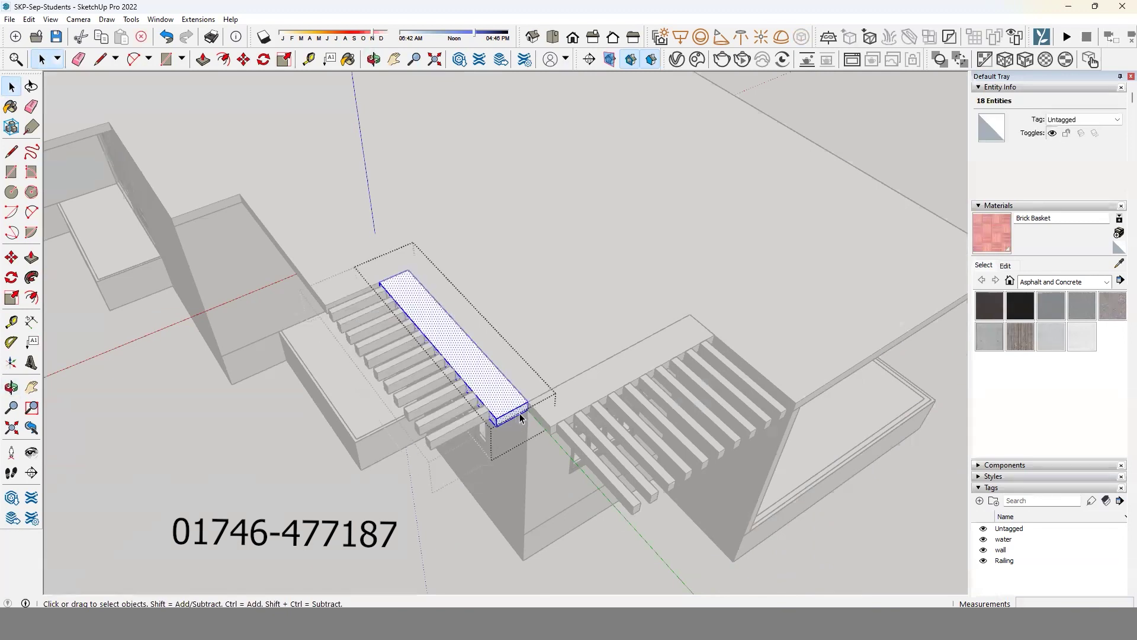
key(p)
scroll(515, 418, up, 1)
scroll(516, 418, up, 1)
click(516, 428)
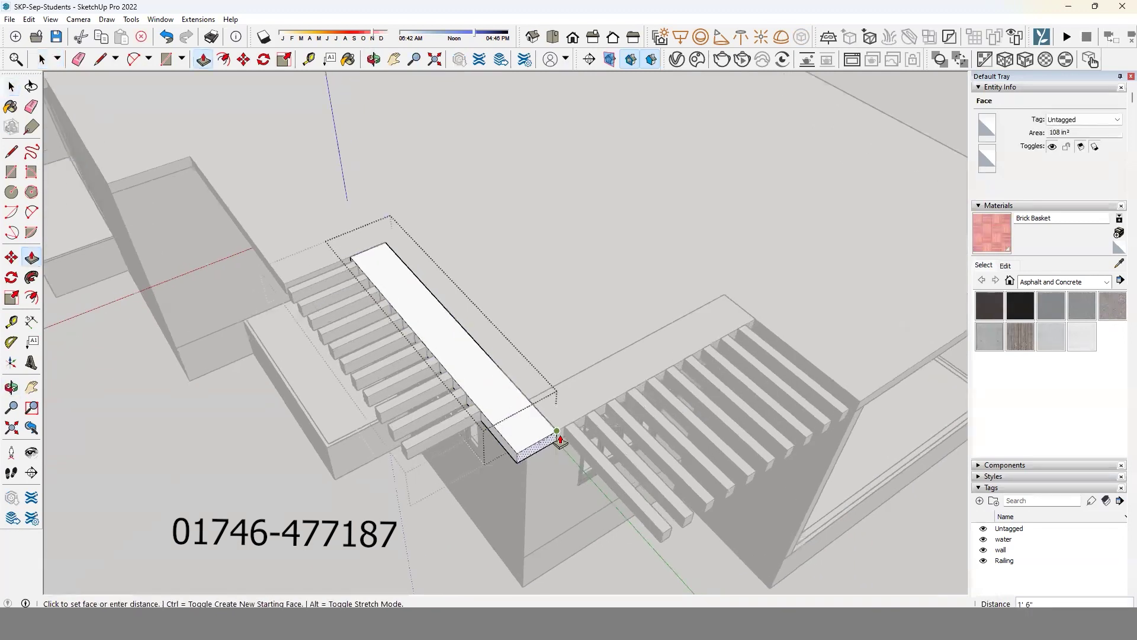
click(560, 438)
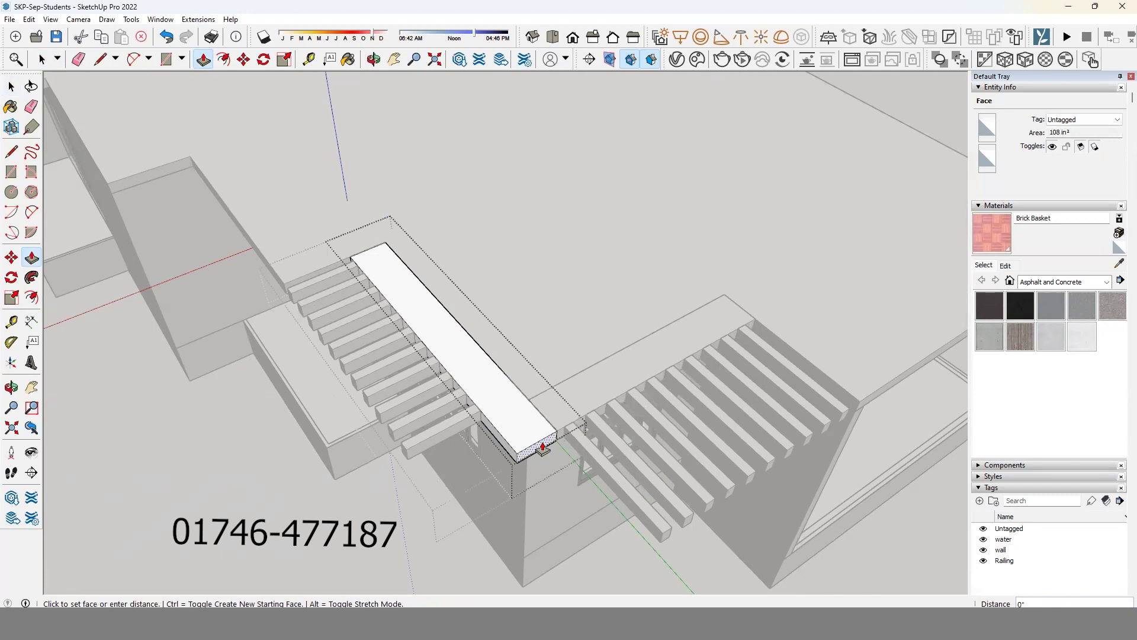
key(space)
scroll(542, 448, down, 2)
scroll(592, 486, down, 5)
scroll(592, 486, down, 3)
Extend the first pergola's slab much further along its length.
mouse_move(588, 518)
middle_down()
mouse_move(646, 265)
mouse_move(685, 208)
mouse_move(733, 180)
mouse_move(594, 173)
mouse_move(587, 409)
mouse_move(560, 507)
middle_up()
scroll(560, 506, down, 1)
scroll(545, 560, up, 3)
scroll(543, 462, up, 3)
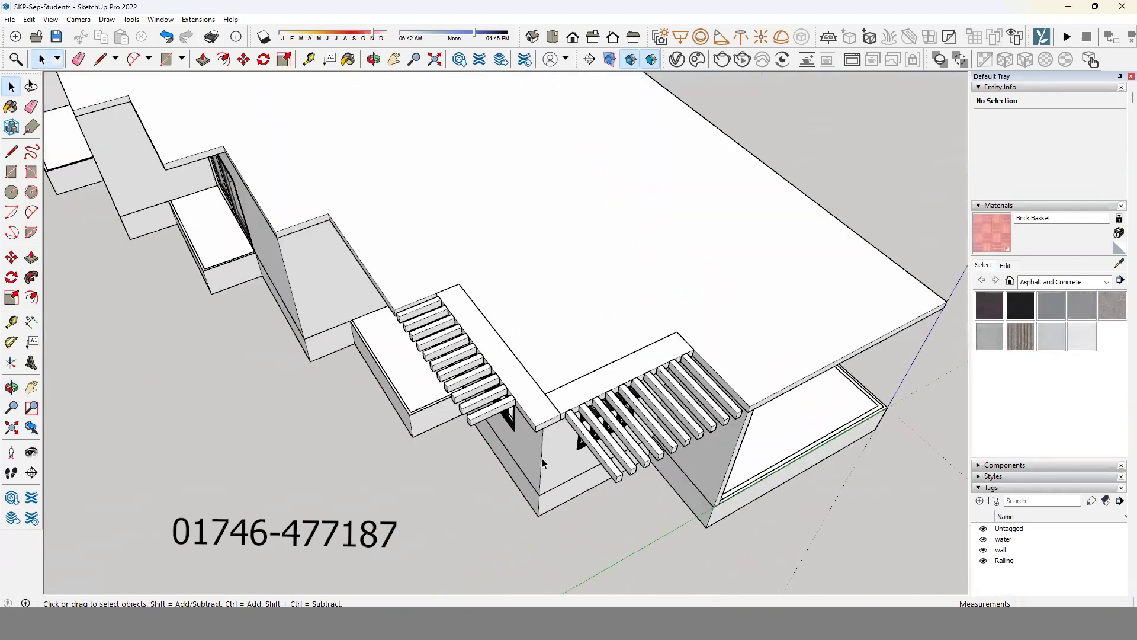
scroll(543, 462, up, 1)
scroll(542, 450, up, 1)
scroll(539, 385, up, 2)
scroll(546, 322, up, 2)
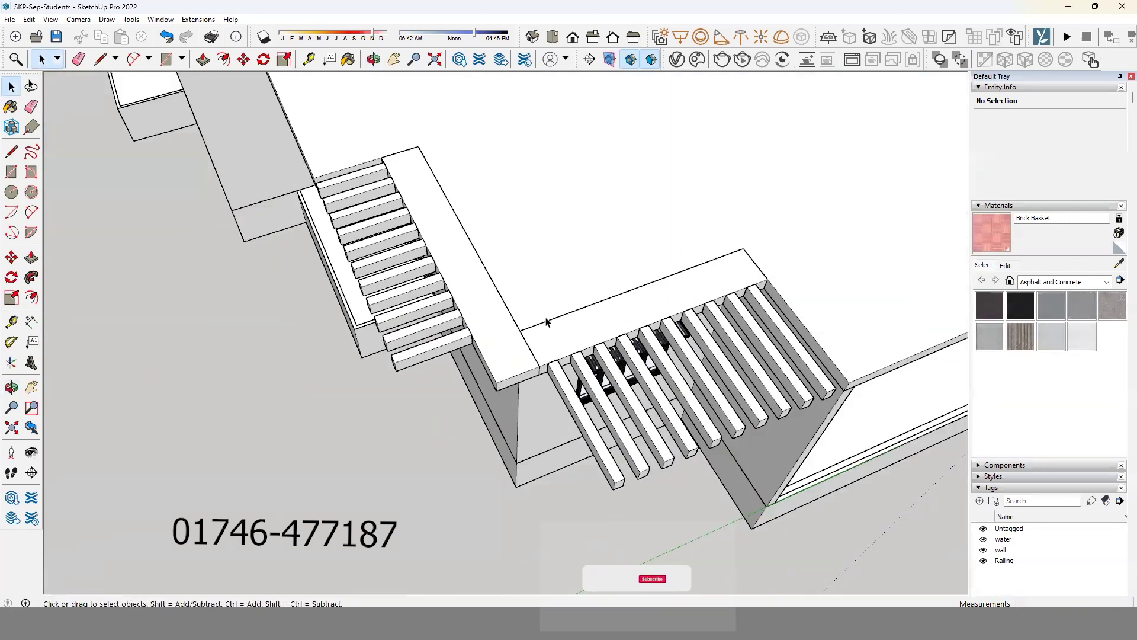
double_click(506, 369)
key(p)
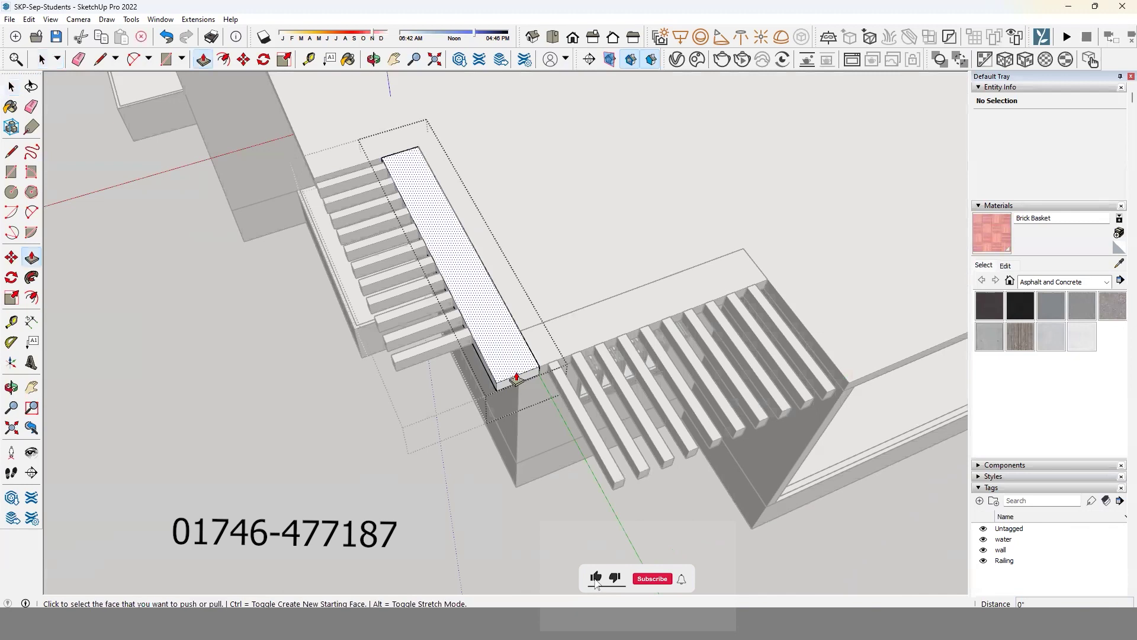
drag(519, 382, 581, 501)
key(space)
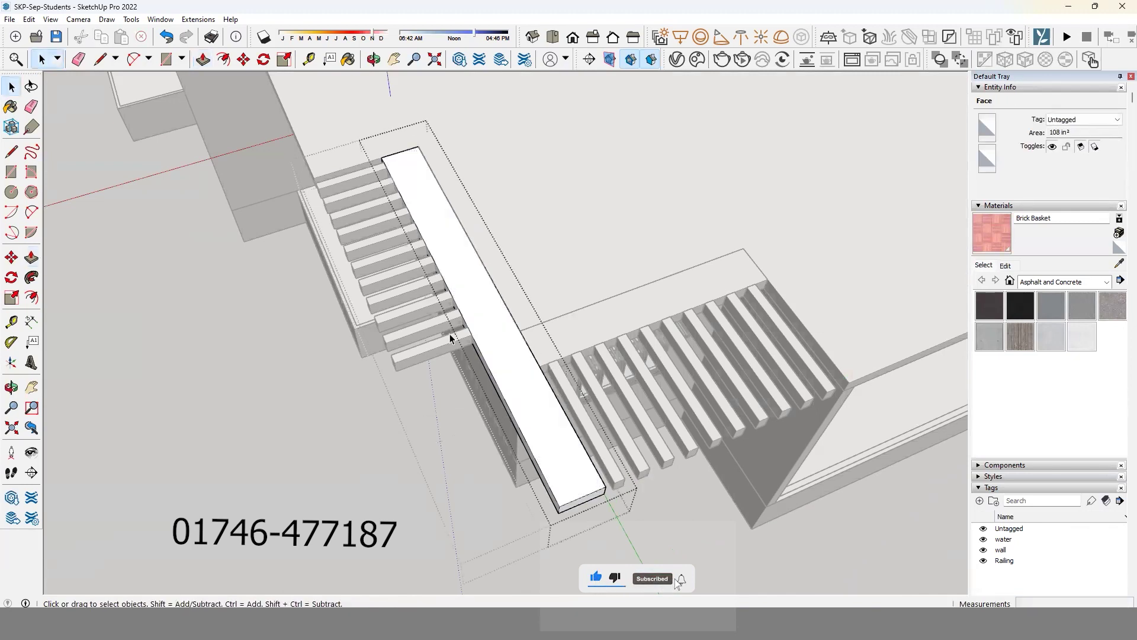
Copy the lowest slat along the slab and array it x7 to fill the length.
click(455, 348)
key(m)
scroll(461, 331, up, 2)
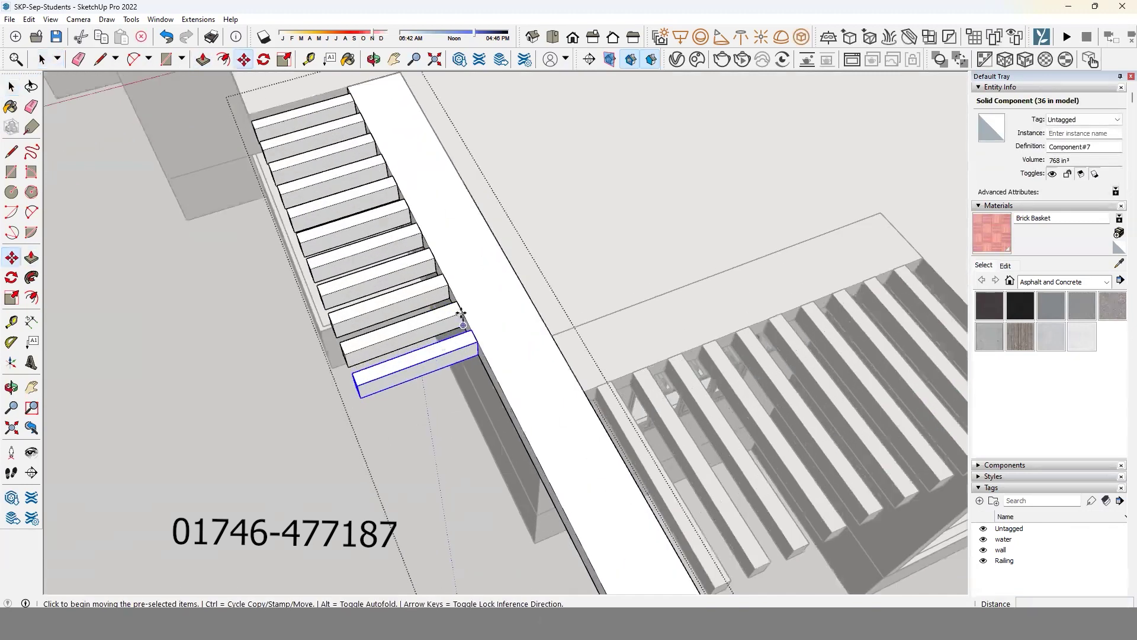
click(463, 314)
key(ctrl)
scroll(563, 368, down, 3)
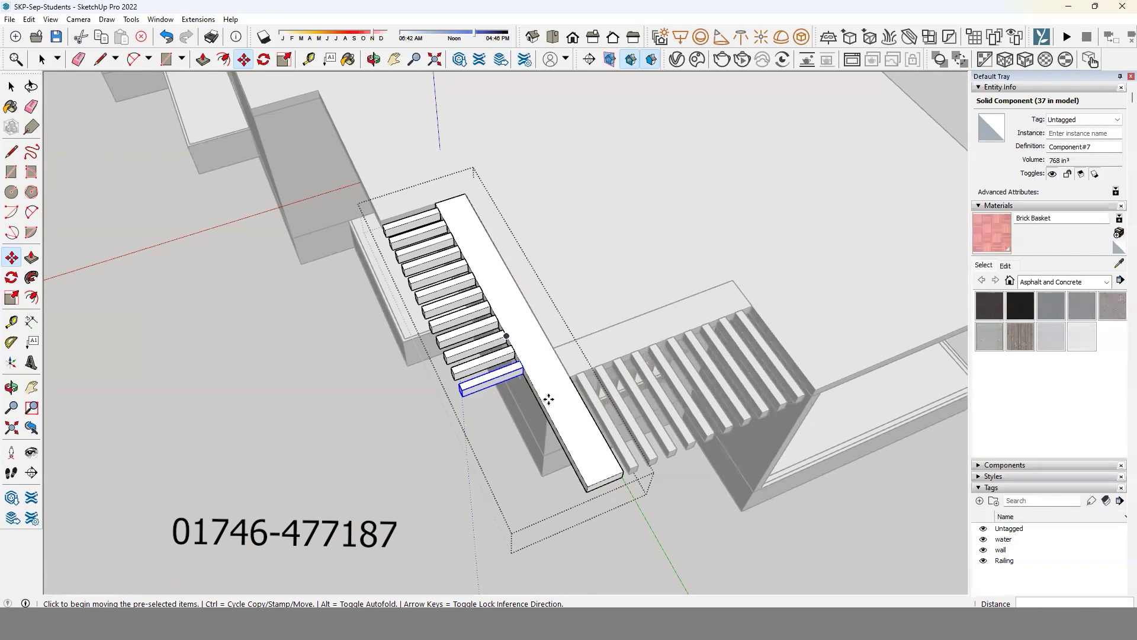
text(X10)
key(Return)
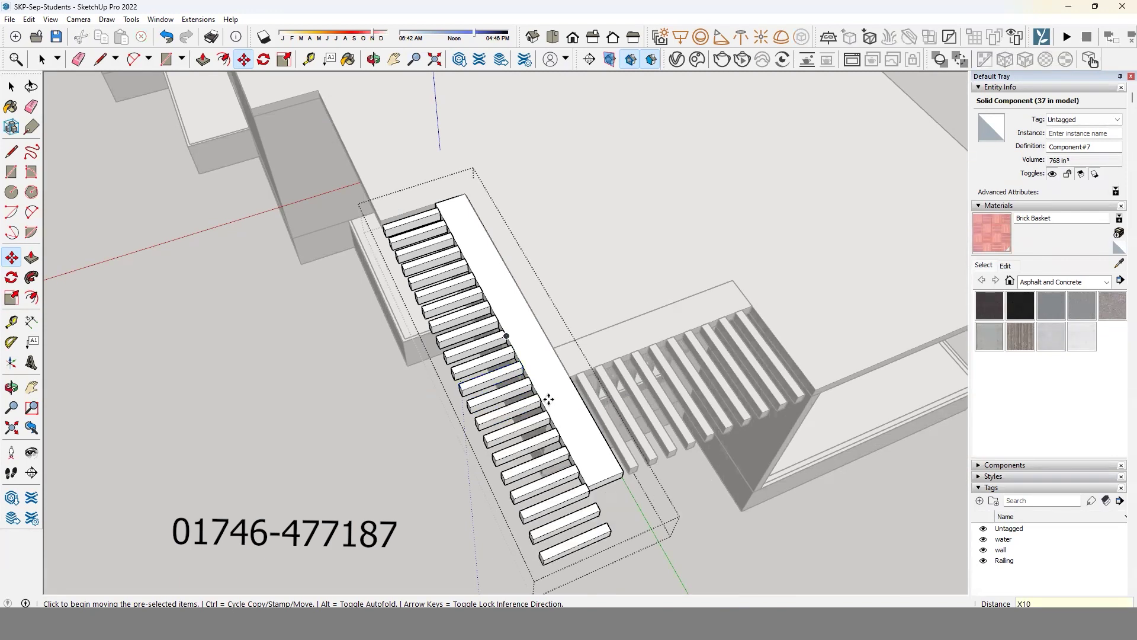
text(X7)
key(Return)
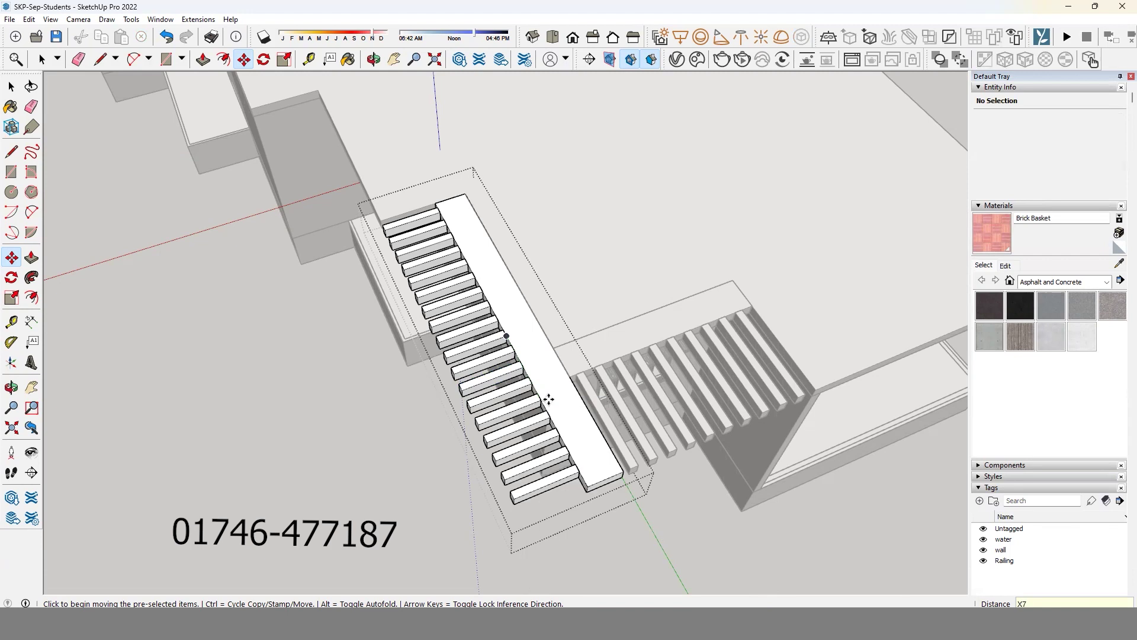
key(space)
scroll(580, 451, up, 2)
click(580, 477)
scroll(584, 485, up, 2)
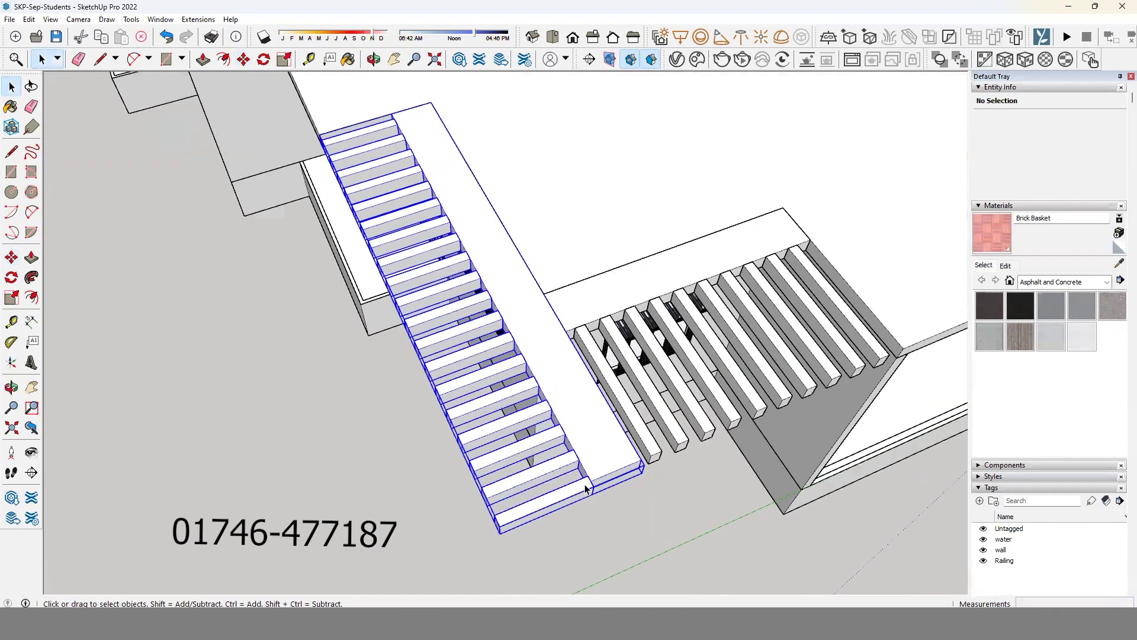
double_click(586, 488)
click(586, 484)
scroll(589, 487, up, 2)
scroll(598, 491, up, 2)
key(m)
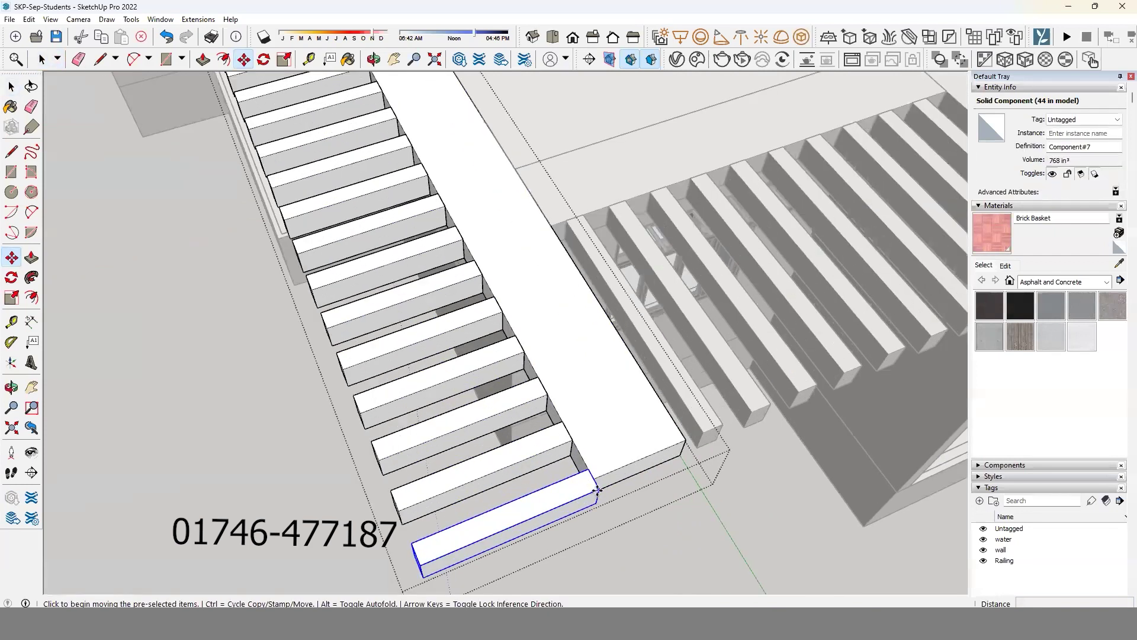
key(space)
scroll(610, 483, down, 2)
scroll(592, 474, down, 3)
scroll(494, 448, down, 2)
click(494, 448)
mouse_move(494, 448)
middle_down()
mouse_move(617, 112)
mouse_move(584, 152)
mouse_move(430, 82)
mouse_move(516, 471)
mouse_move(548, 401)
mouse_move(553, 325)
mouse_move(575, 446)
mouse_move(609, 456)
mouse_move(610, 410)
mouse_move(654, 418)
mouse_move(687, 330)
mouse_move(679, 358)
mouse_move(598, 382)
middle_up()
scroll(517, 470, up, 3)
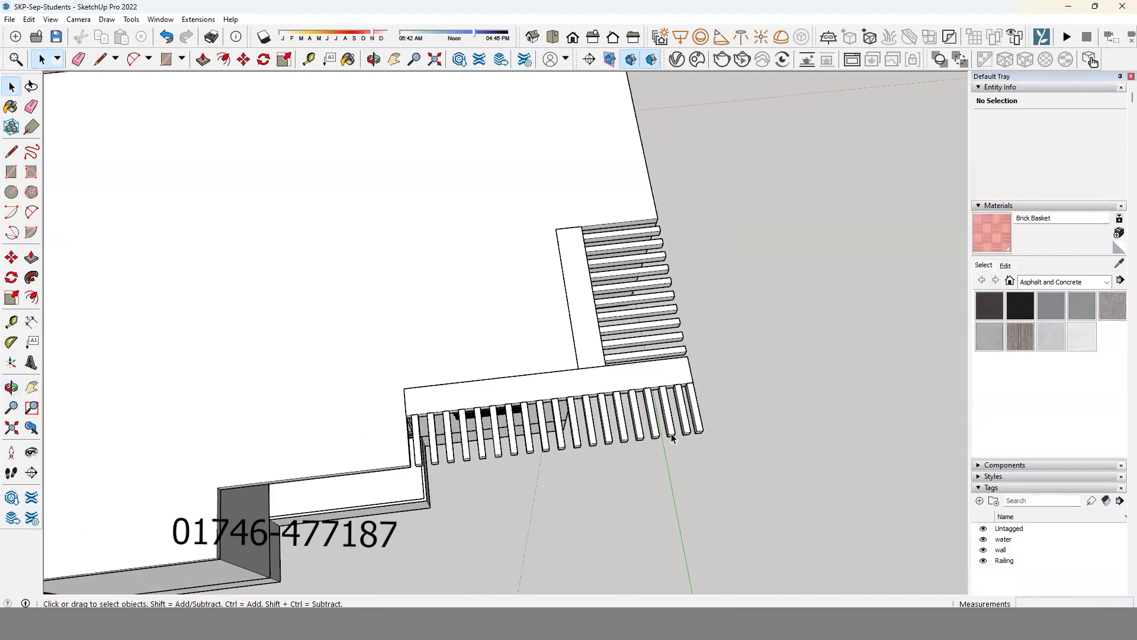
Orbit and zoom around the roof stairs and railing, viewing them from overhead and from elevated angles.
mouse_move(585, 404)
middle_down()
mouse_move(655, 418)
mouse_move(631, 438)
middle_up()
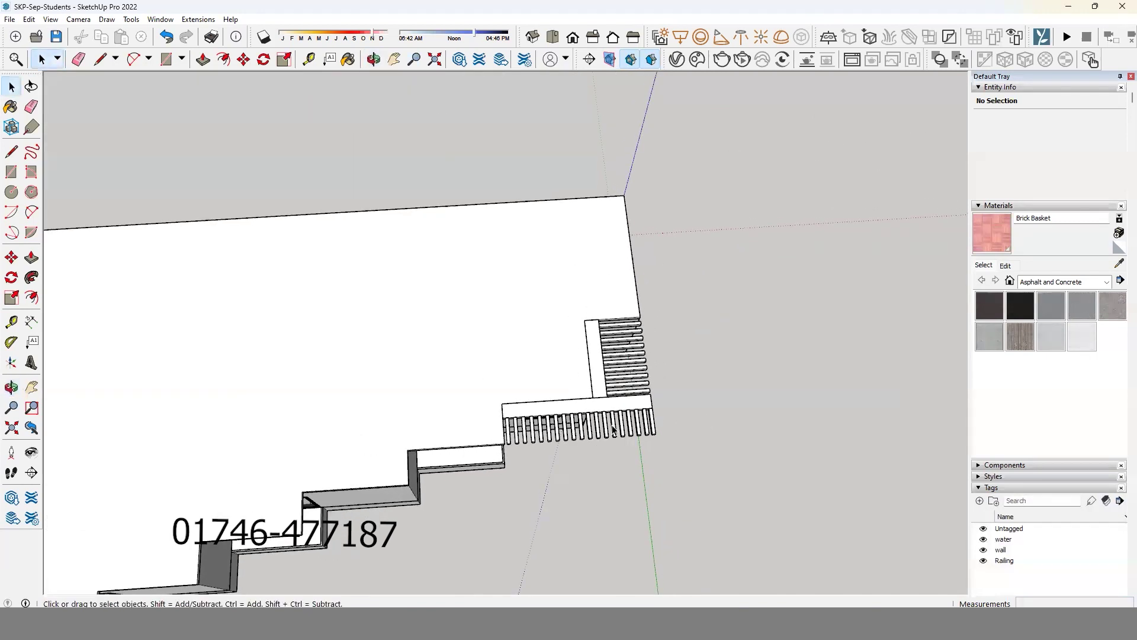
scroll(613, 430, up, 2)
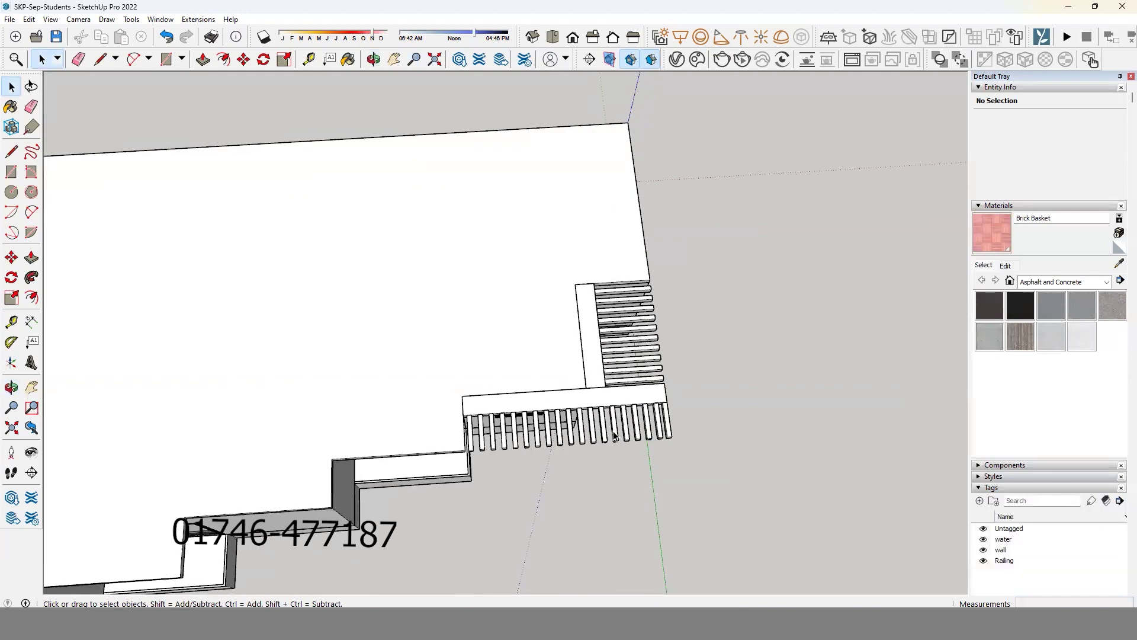
scroll(629, 425, down, 5)
mouse_move(629, 425)
middle_down()
mouse_move(591, 520)
mouse_move(520, 236)
mouse_move(475, 141)
mouse_move(419, 187)
mouse_move(645, 197)
mouse_move(644, 447)
middle_up()
scroll(646, 197, up, 2)
scroll(619, 213, up, 3)
scroll(619, 214, down, 2)
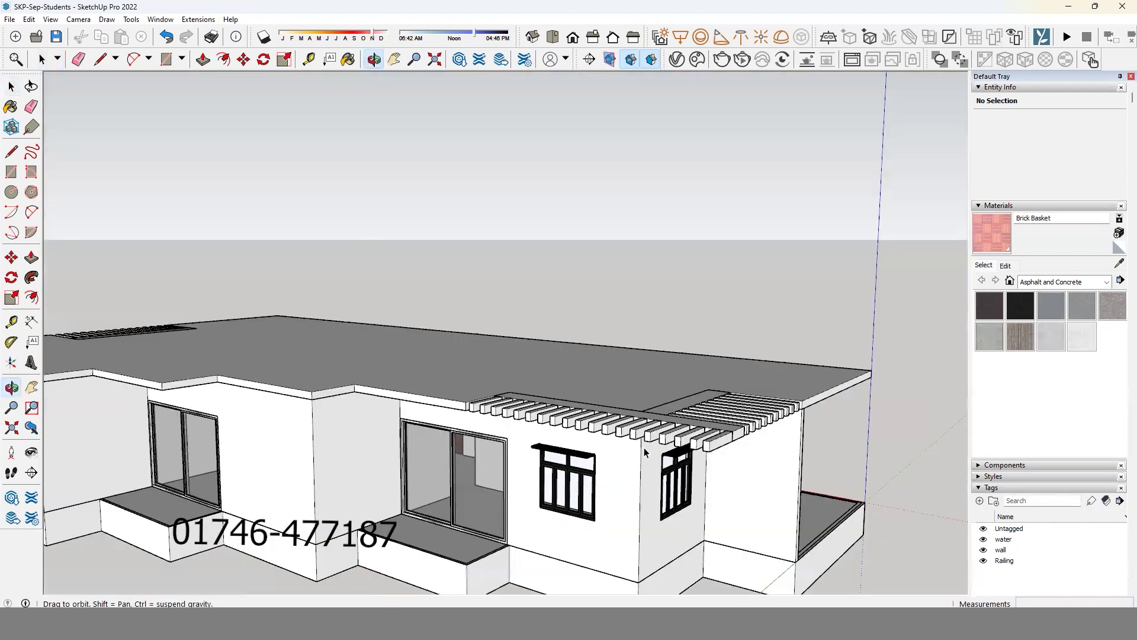
scroll(656, 346, down, 3)
mouse_move(656, 345)
middle_down()
mouse_move(660, 557)
mouse_move(598, 300)
mouse_move(331, 418)
middle_up()
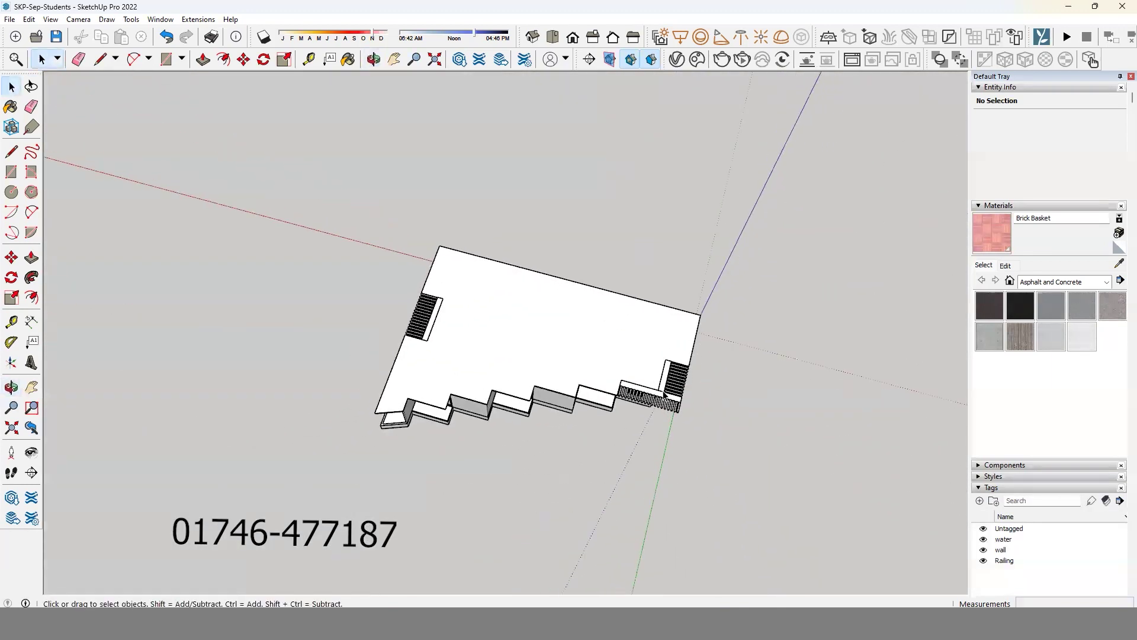
scroll(332, 417, up, 2)
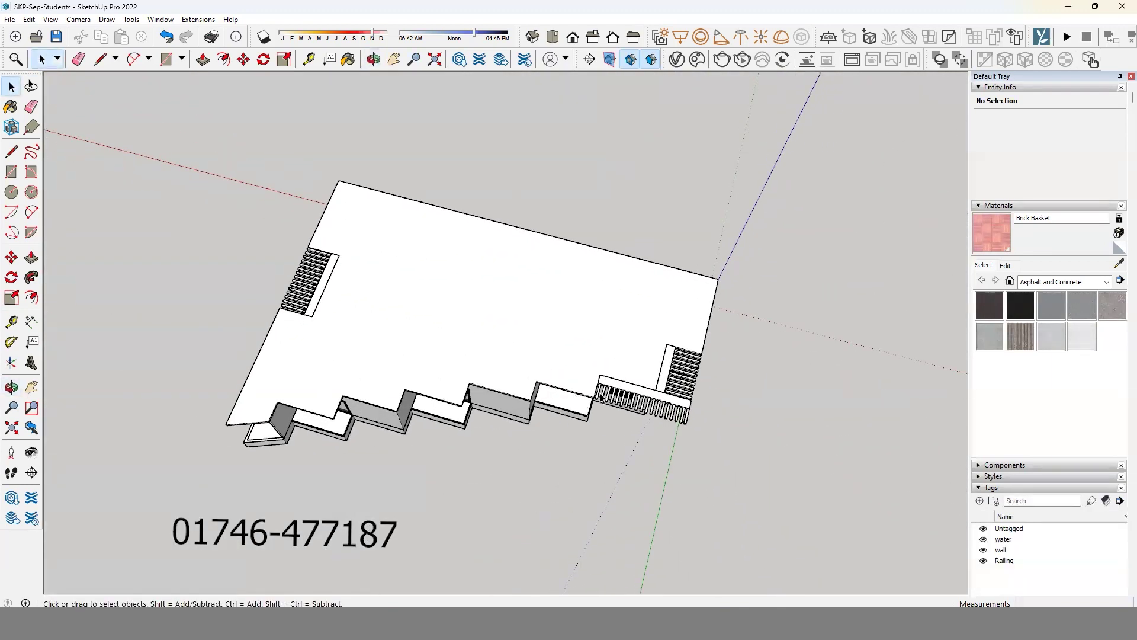
scroll(600, 397, up, 3)
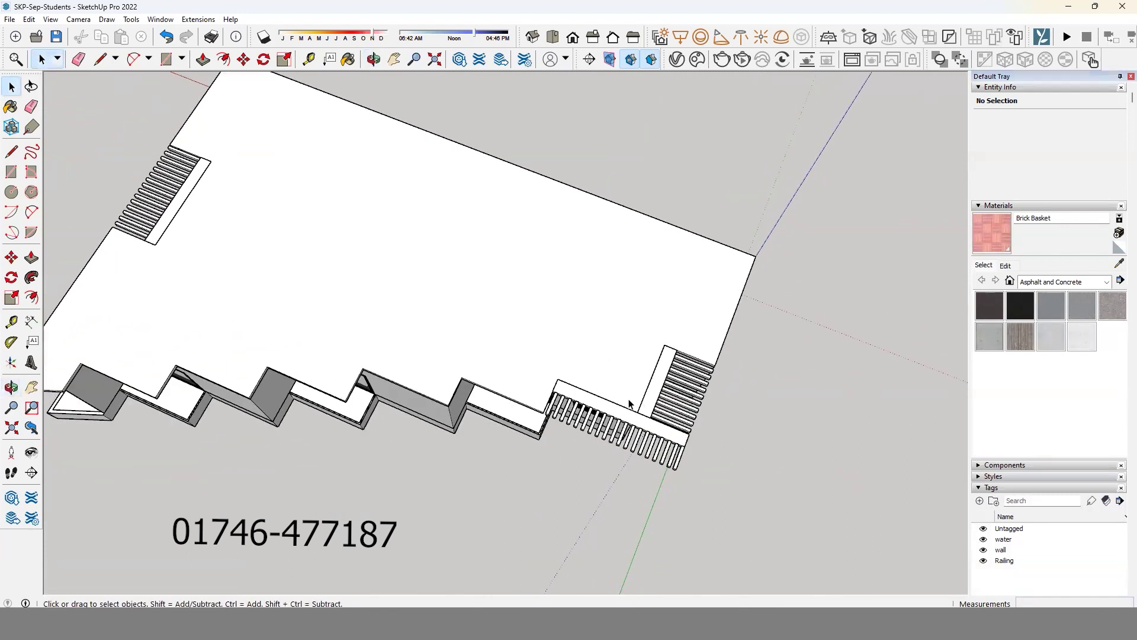
scroll(588, 403, down, 1)
scroll(588, 403, down, 1)
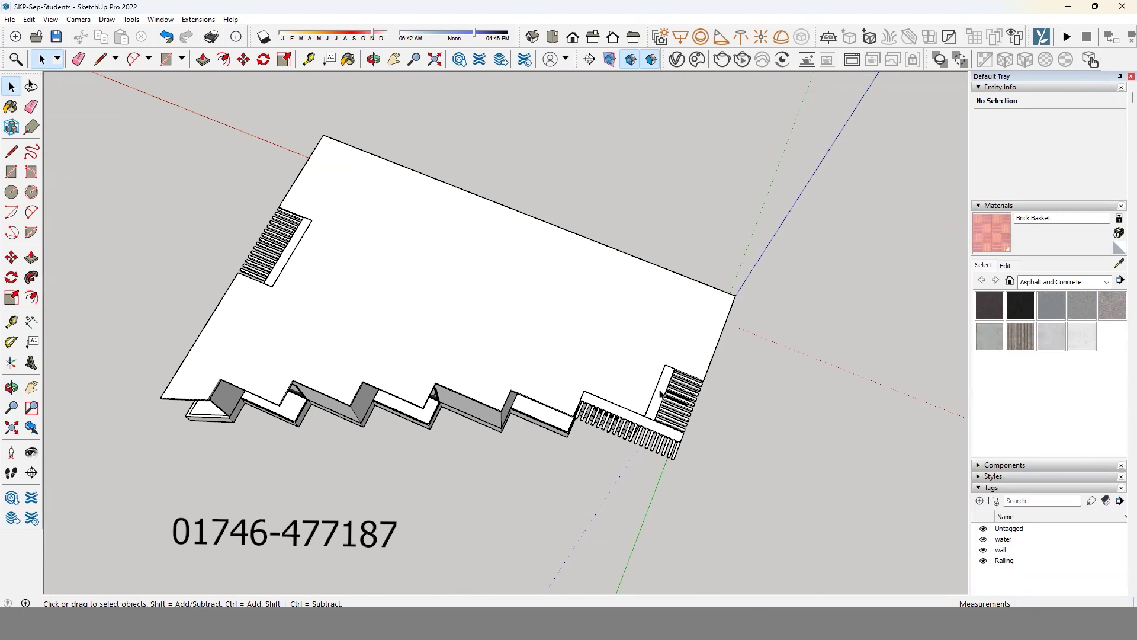
scroll(659, 396, up, 2)
scroll(651, 472, up, 1)
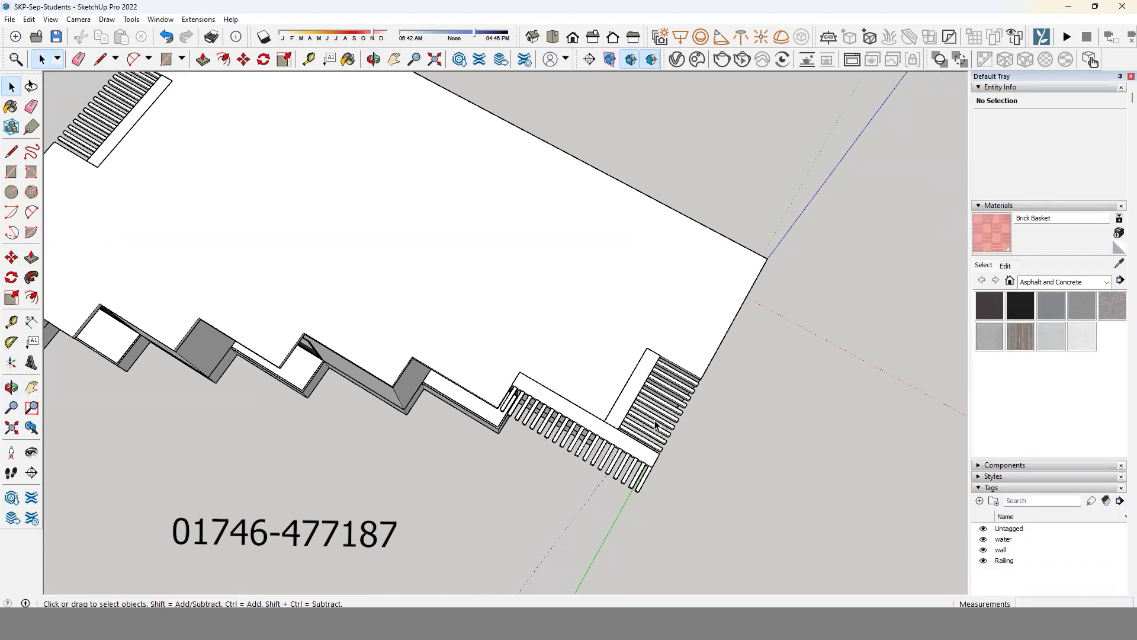
mouse_move(629, 425)
middle_down()
mouse_move(656, 450)
mouse_move(612, 443)
middle_up()
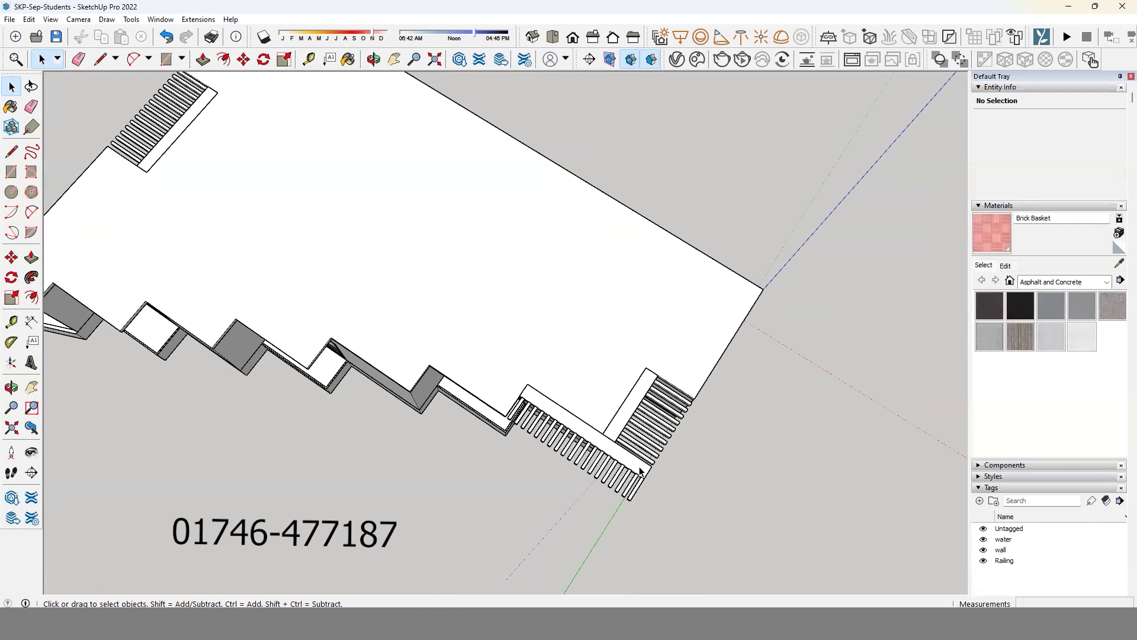
mouse_move(640, 471)
middle_down()
mouse_move(526, 449)
mouse_move(665, 411)
mouse_move(574, 471)
mouse_move(634, 460)
mouse_move(544, 437)
mouse_move(563, 436)
mouse_move(589, 470)
mouse_move(639, 452)
mouse_move(438, 441)
mouse_move(478, 460)
middle_up()
Open the stair group, select all its pieces and try Push/Pull on the stair's end face.
double_click(493, 477)
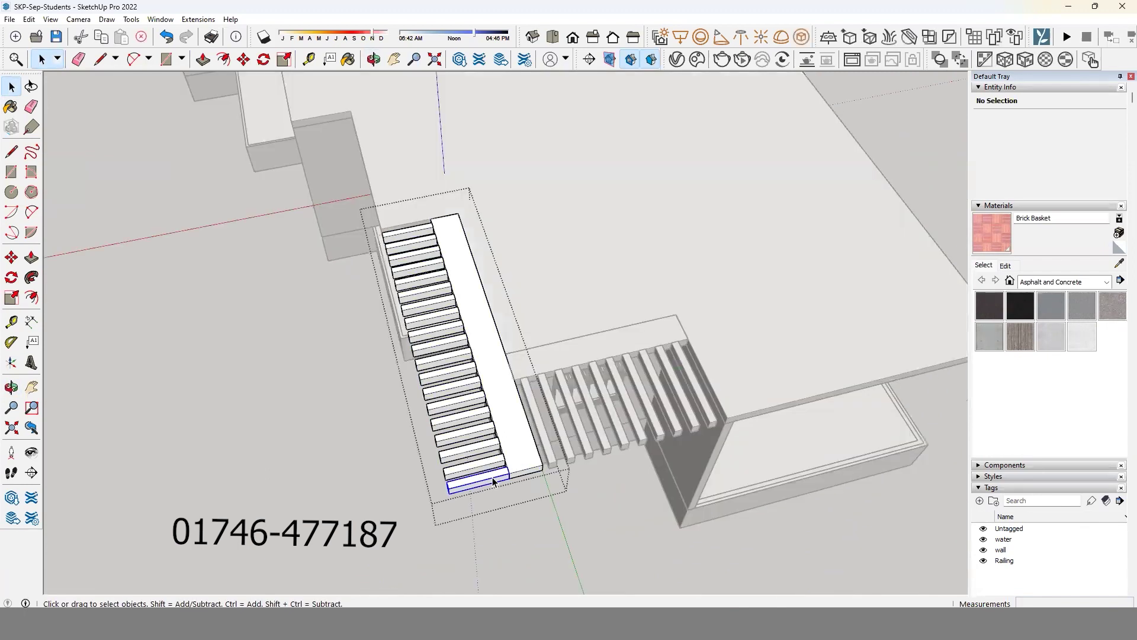
key(ctrl+a)
middle_drag(631, 397, 385, 462)
key(p)
scroll(386, 471, up, 2)
scroll(379, 465, up, 2)
click(379, 464)
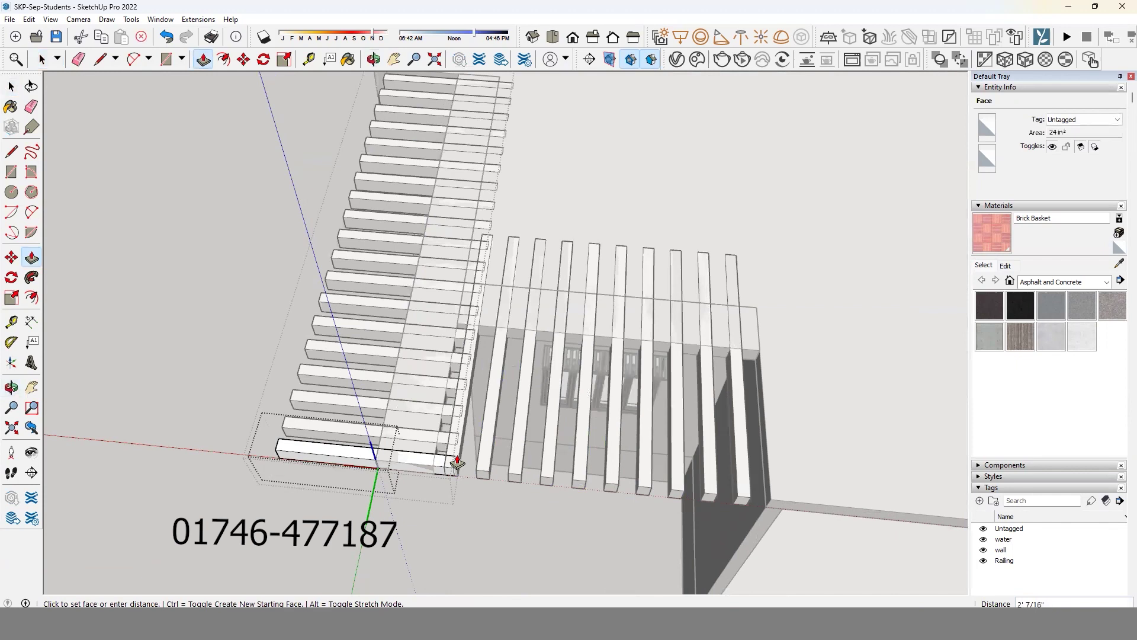
mouse_move(603, 469)
middle_down()
mouse_move(734, 439)
mouse_move(658, 507)
middle_up()
scroll(729, 402, down, 3)
key(space)
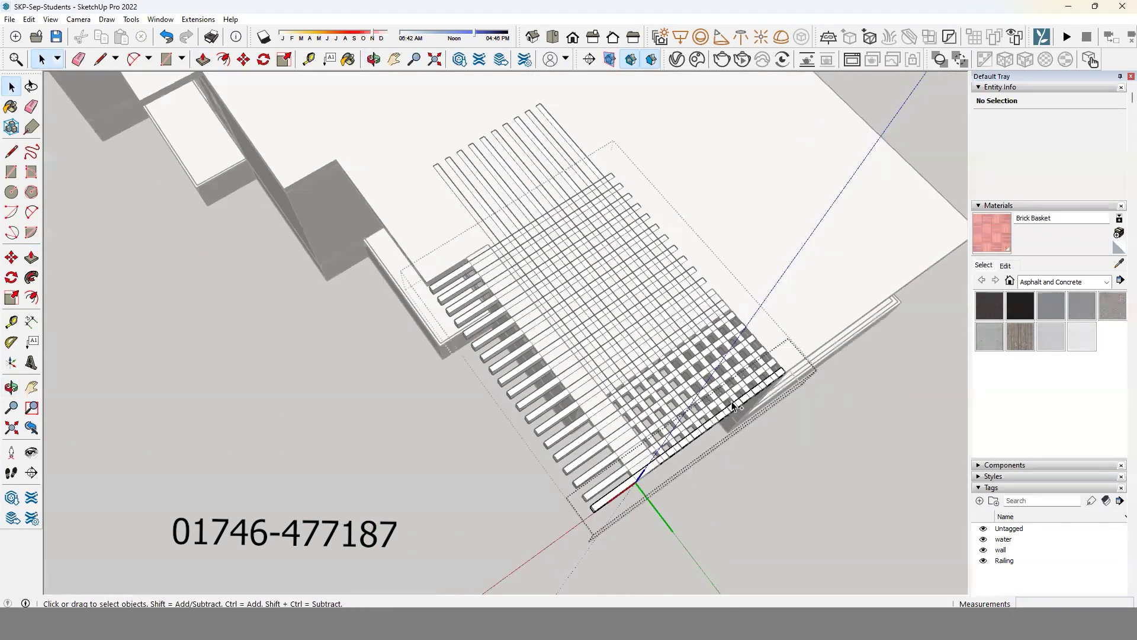
scroll(708, 397, up, 3)
Shorten the stair's side board with Push/Pull so it ends at the landing.
click(686, 416)
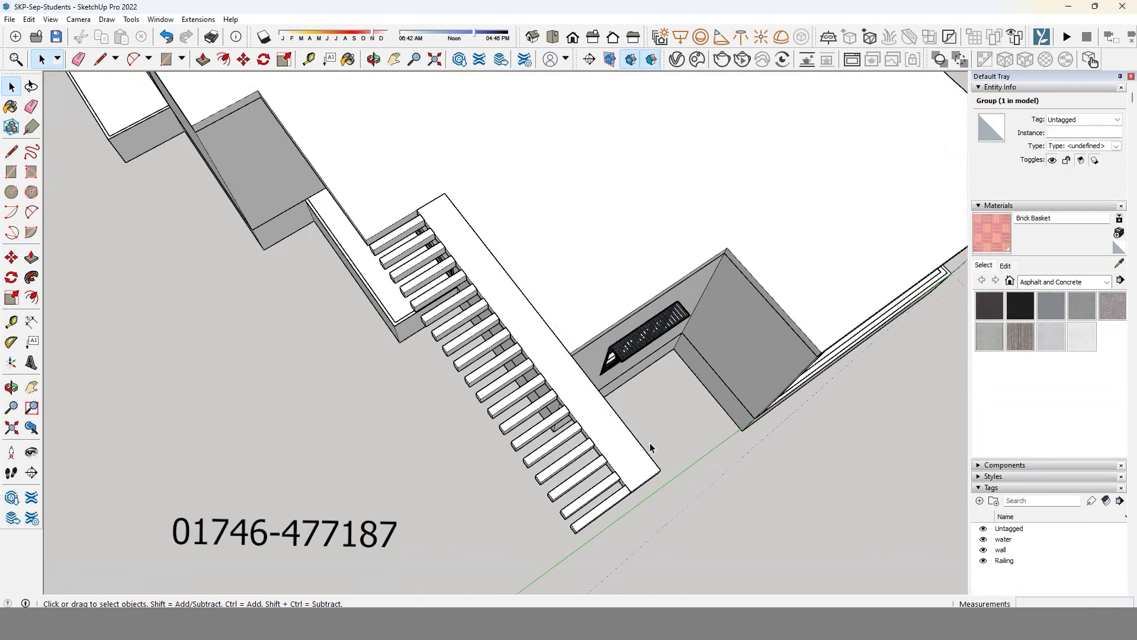
middle_drag(685, 417, 479, 408)
double_click(480, 408)
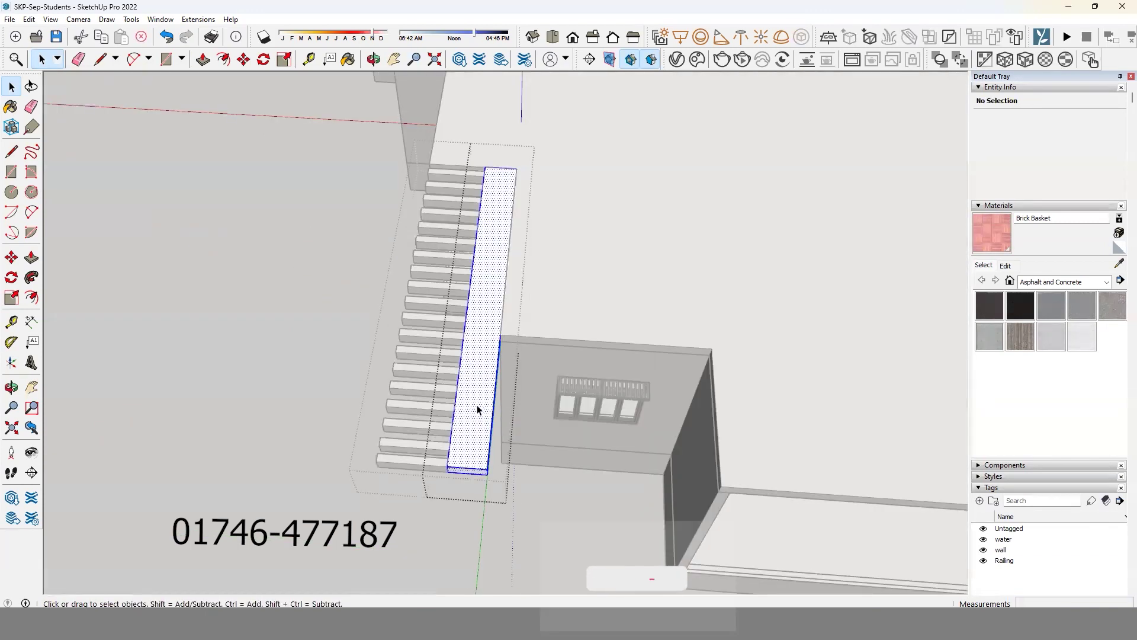
key(p)
click(465, 380)
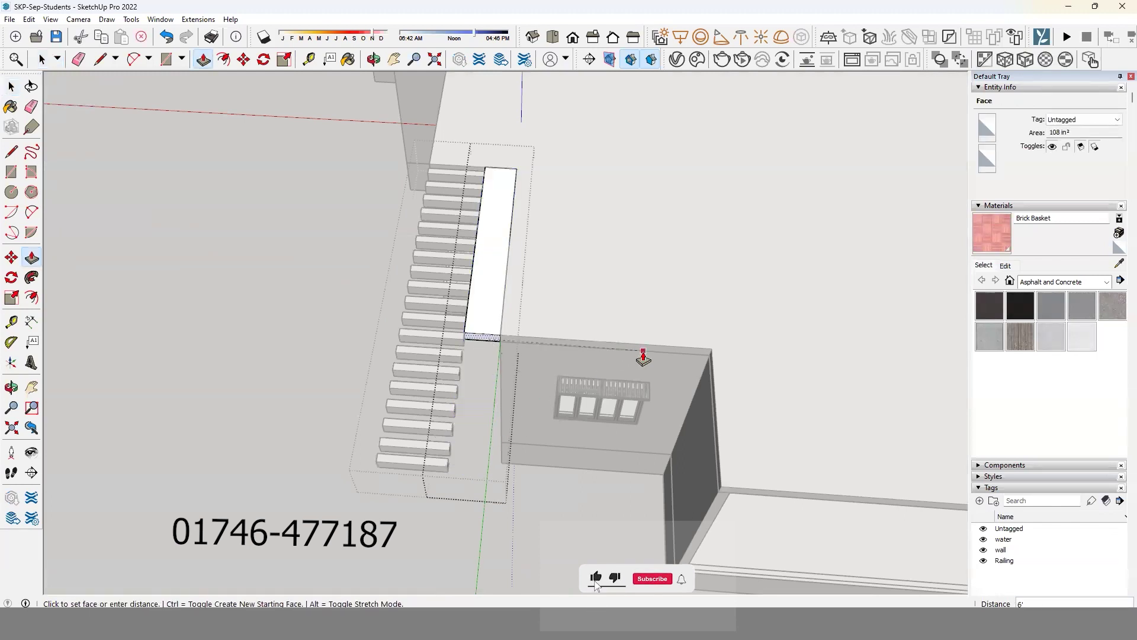
click(642, 355)
key(space)
Select the lowest eight steps and make them unique.
scroll(435, 462, up, 2)
click(433, 460)
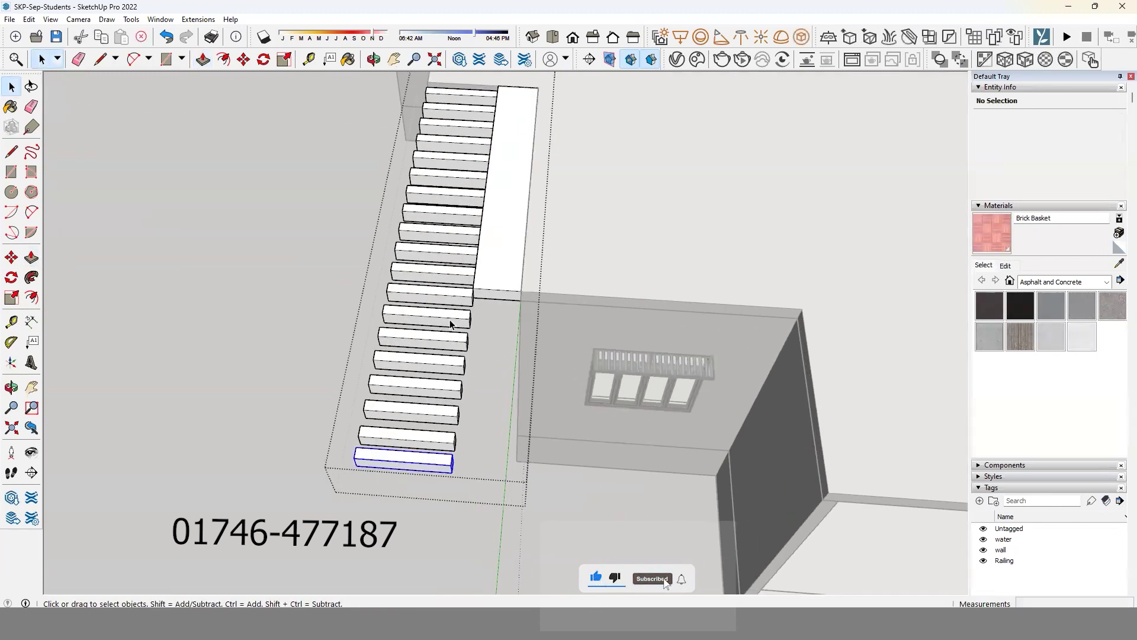
click(464, 300)
ctrl+click(462, 338)
ctrl+click(461, 364)
ctrl+click(458, 388)
ctrl+click(455, 411)
ctrl+click(452, 437)
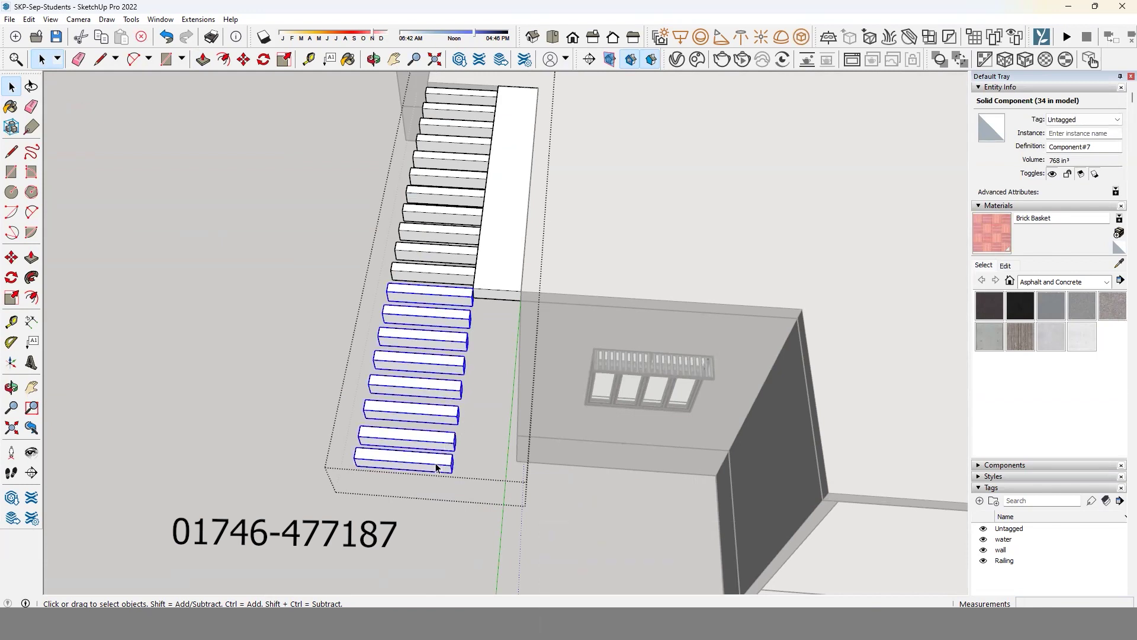
right_click(436, 467)
click(468, 351)
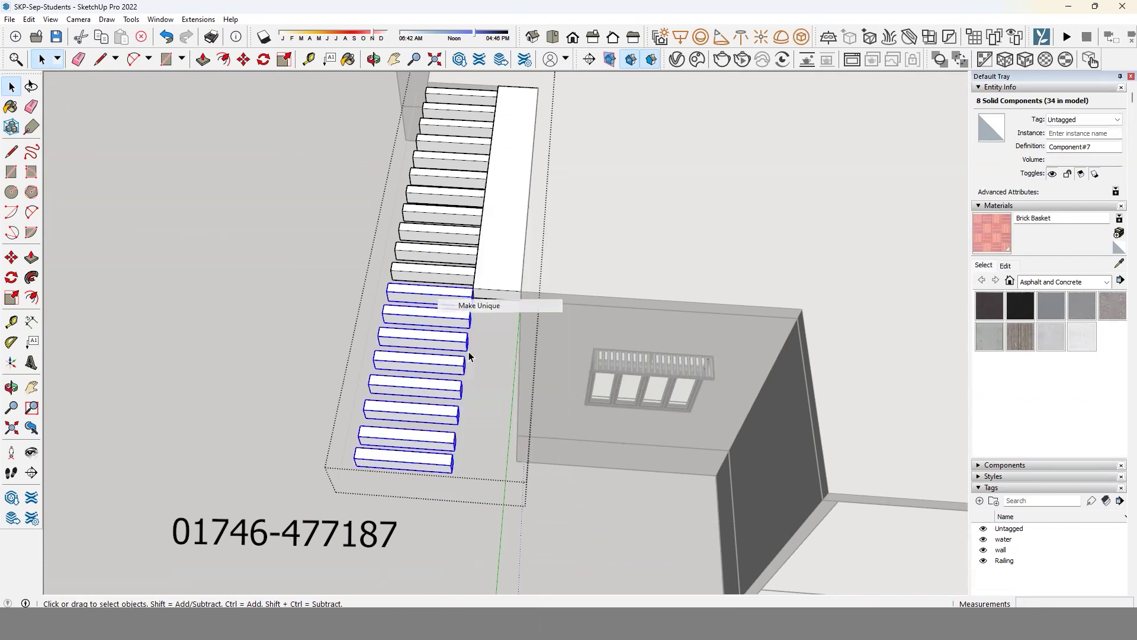
Push/Pull the bottom step's face to stretch the steps into long bars across the opening.
double_click(429, 467)
middle_drag(431, 465, 415, 447)
key(p)
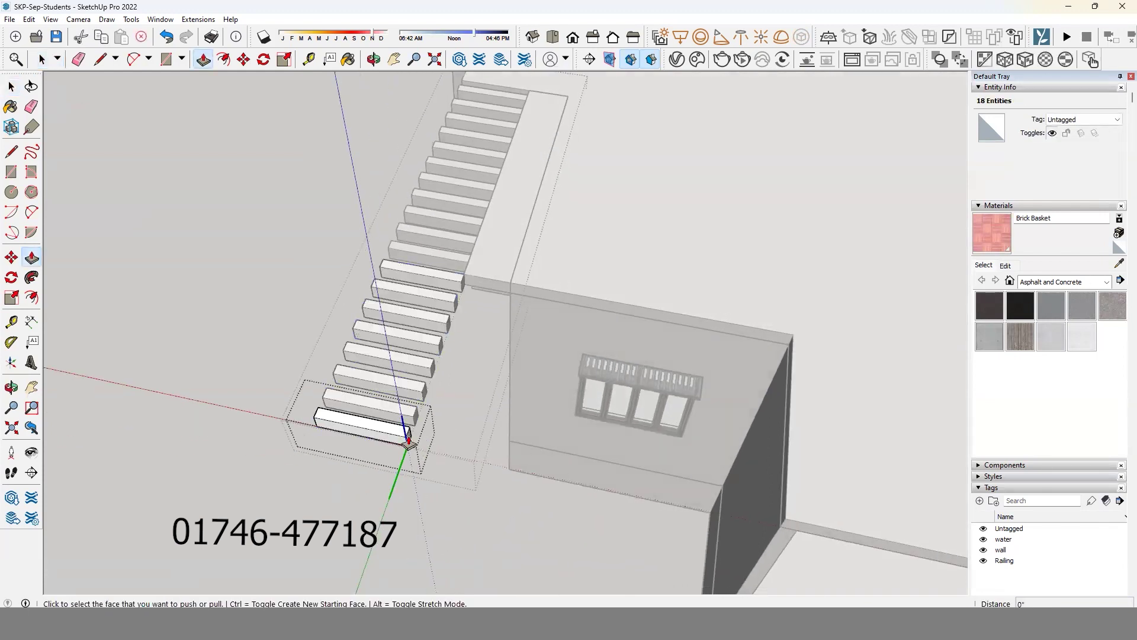
drag(409, 440, 782, 475)
middle_drag(645, 469, 899, 483)
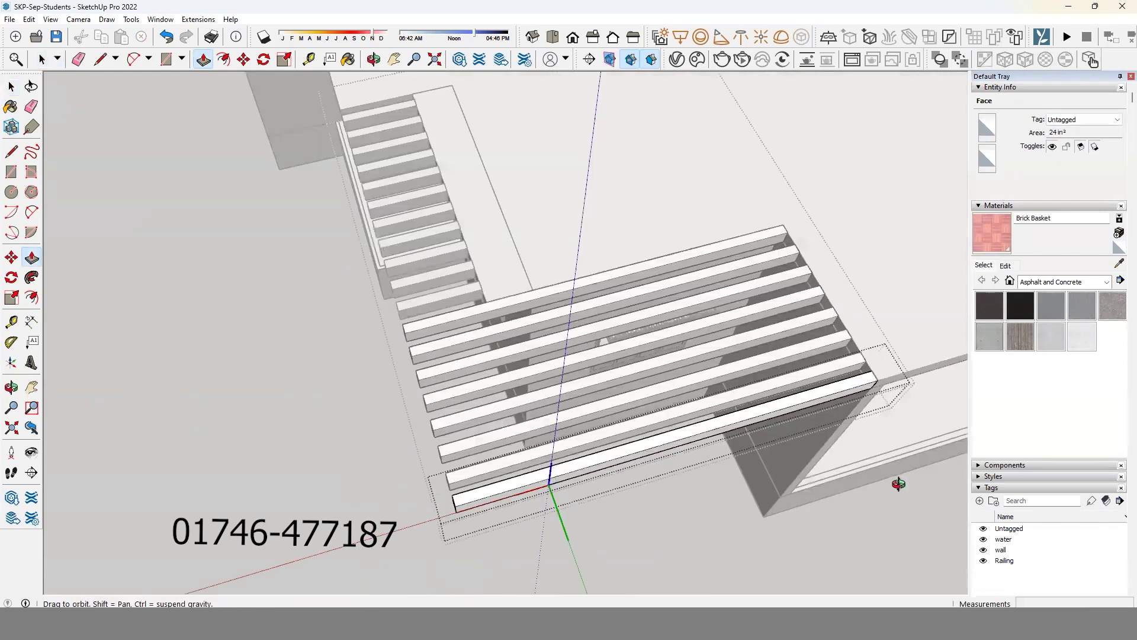
key(space)
scroll(614, 474, down, 5)
middle_drag(635, 452, 739, 114)
mouse_move(642, 326)
middle_down()
mouse_move(694, 161)
mouse_move(584, 158)
mouse_move(482, 178)
mouse_move(589, 241)
mouse_move(610, 409)
mouse_move(595, 221)
middle_up()
scroll(695, 162, up, 5)
scroll(474, 290, down, 3)
scroll(558, 409, up, 5)
scroll(559, 408, up, 3)
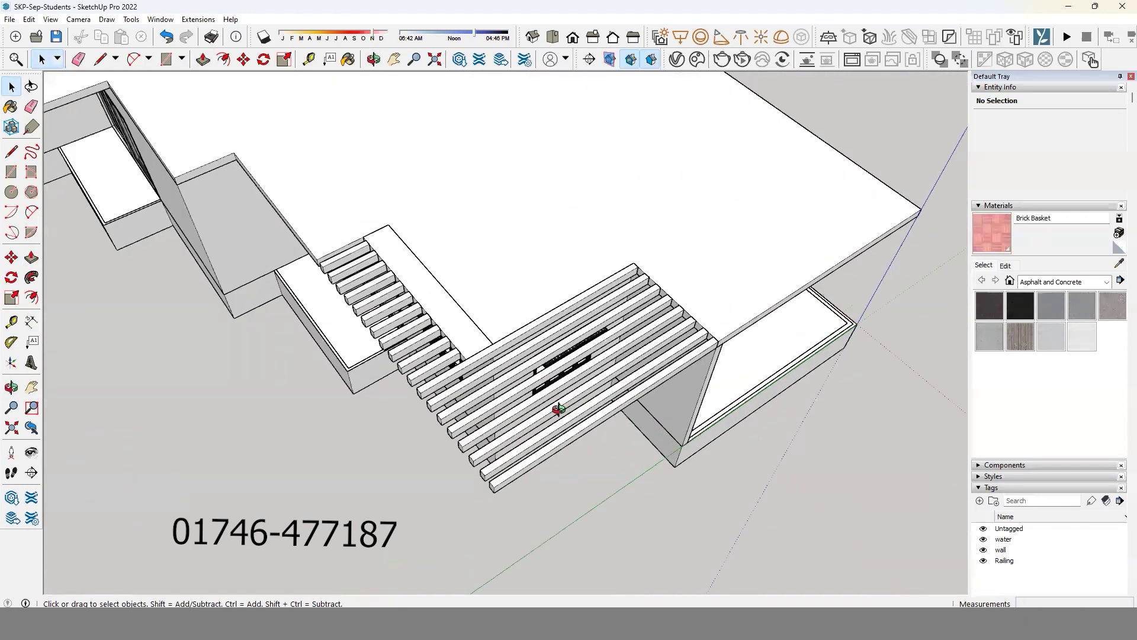
mouse_move(559, 409)
middle_down()
mouse_move(528, 394)
mouse_move(488, 503)
middle_up()
scroll(488, 503, up, 2)
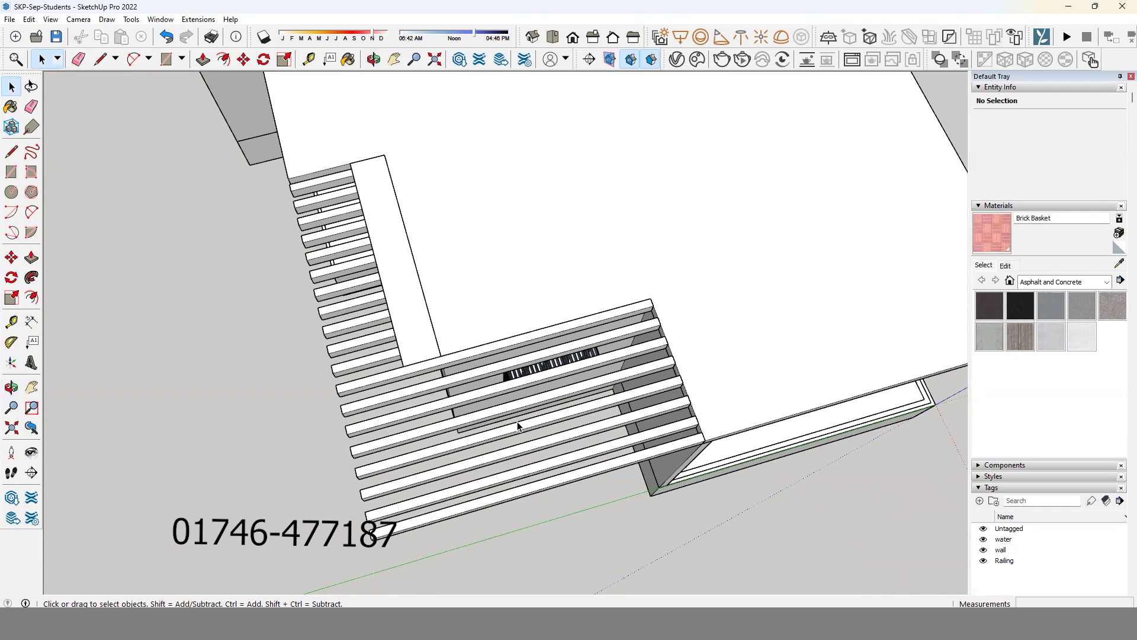
middle_drag(518, 424, 498, 394)
middle_drag(507, 216, 495, 240)
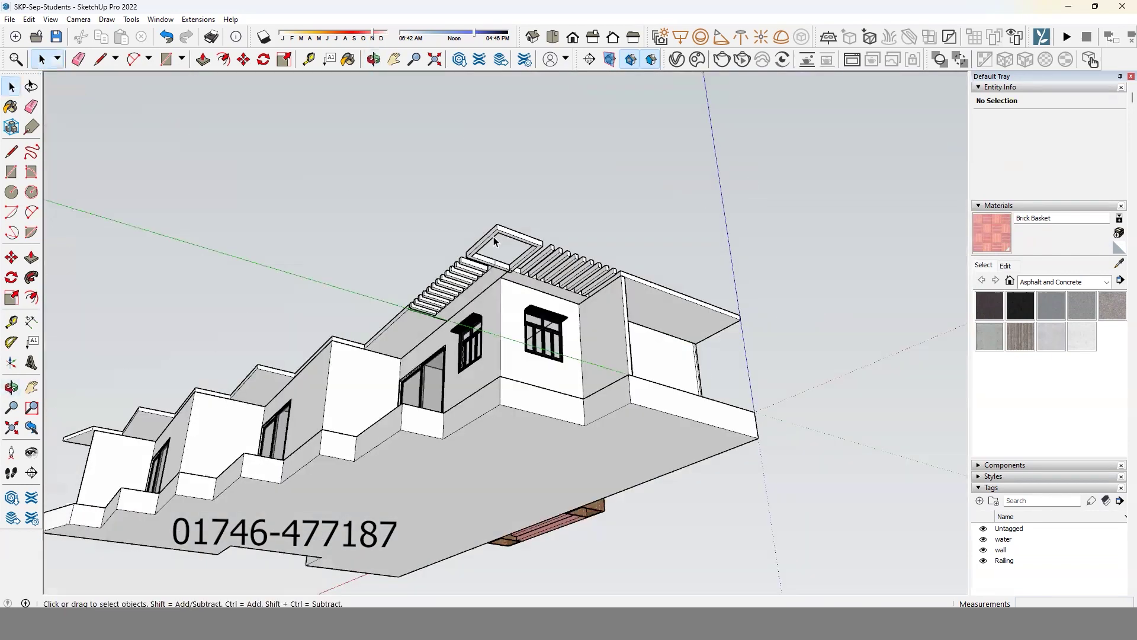
middle_drag(573, 221, 727, 217)
middle_drag(565, 351, 601, 341)
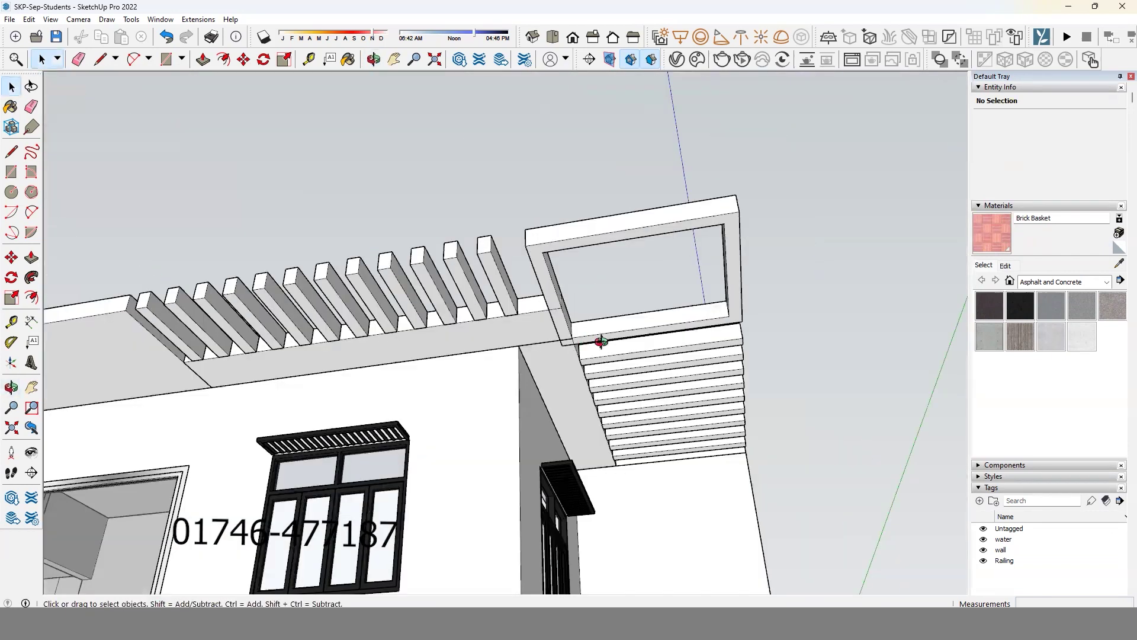
middle_drag(524, 369, 564, 363)
middle_drag(377, 588, 451, 566)
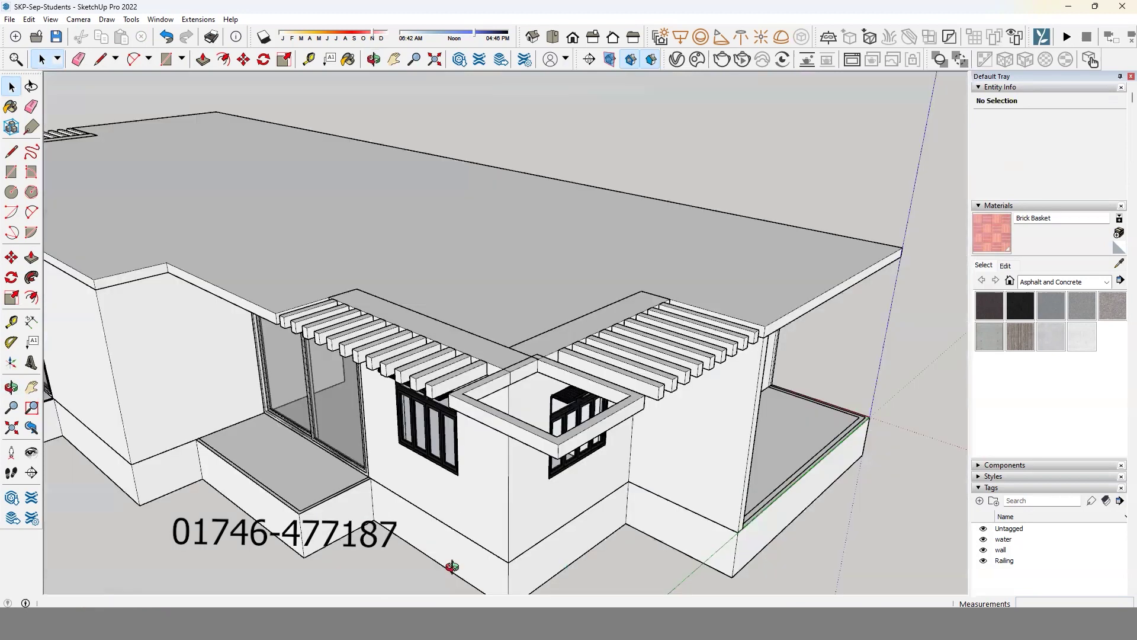
middle_drag(574, 213, 472, 254)
middle_drag(417, 505, 425, 438)
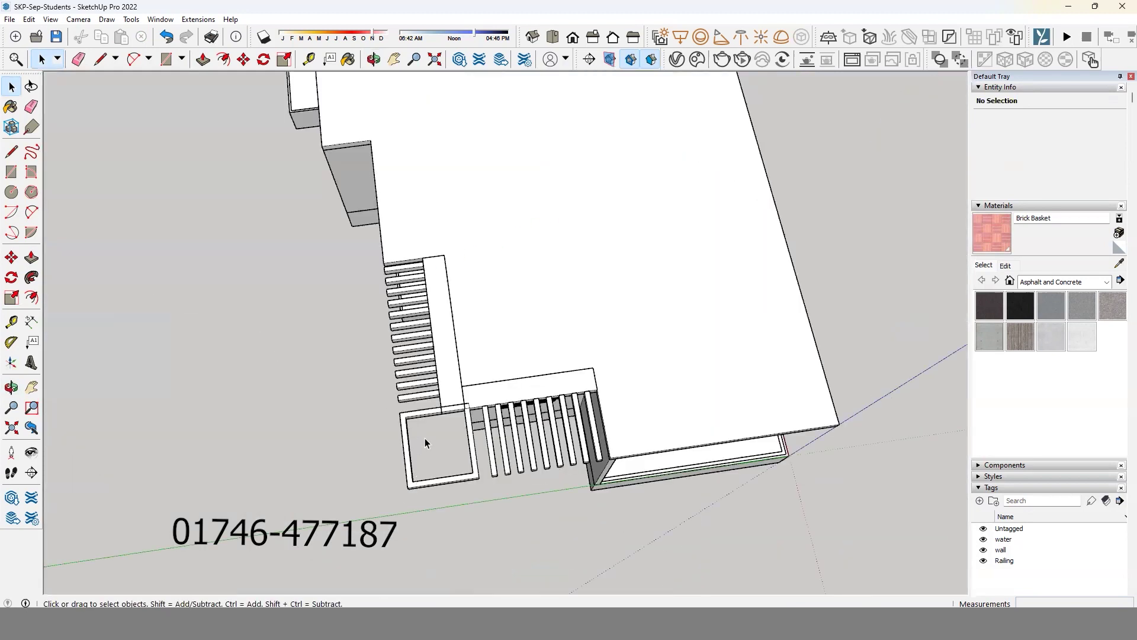
scroll(425, 438, up, 3)
scroll(452, 439, down, 3)
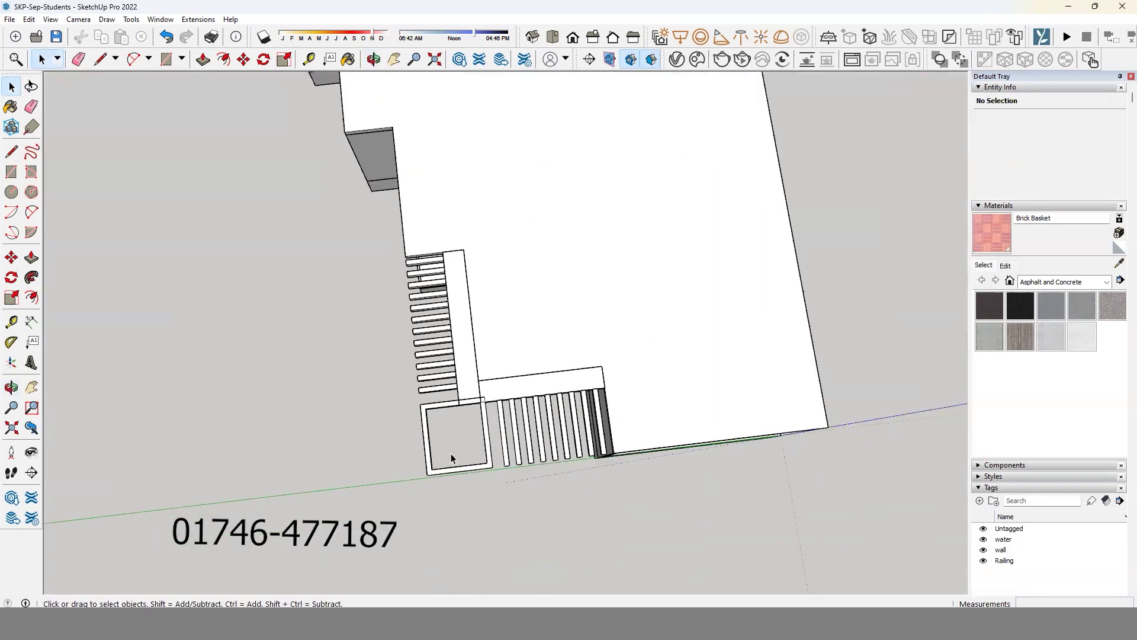
scroll(450, 453, up, 1)
scroll(450, 453, down, 2)
mouse_move(472, 414)
middle_down()
mouse_move(554, 453)
mouse_move(593, 403)
mouse_move(538, 409)
mouse_move(547, 443)
middle_up()
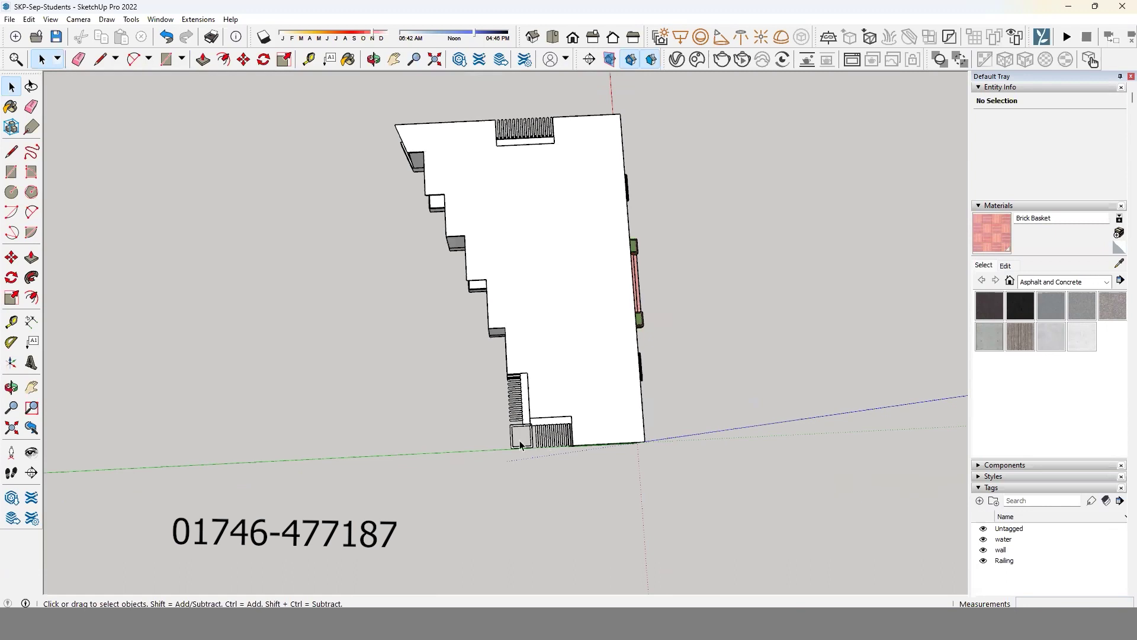
scroll(521, 445, up, 2)
scroll(522, 443, up, 2)
scroll(524, 443, up, 1)
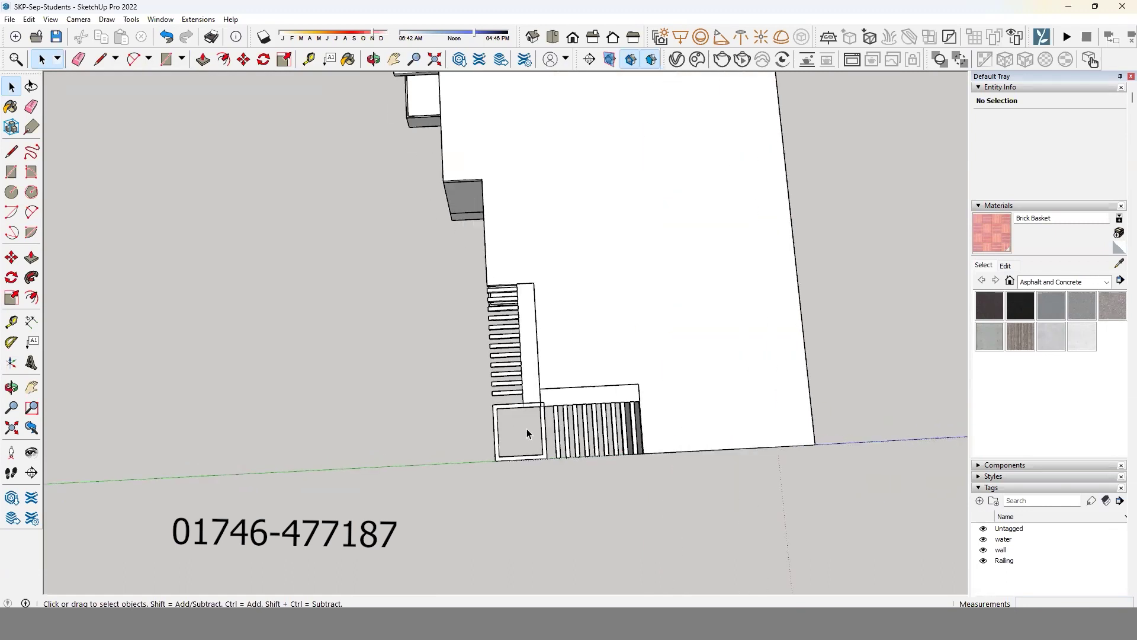
mouse_move(527, 428)
middle_down()
mouse_move(558, 437)
mouse_move(755, 317)
mouse_move(625, 350)
mouse_move(652, 370)
mouse_move(507, 433)
middle_up()
scroll(507, 432, up, 2)
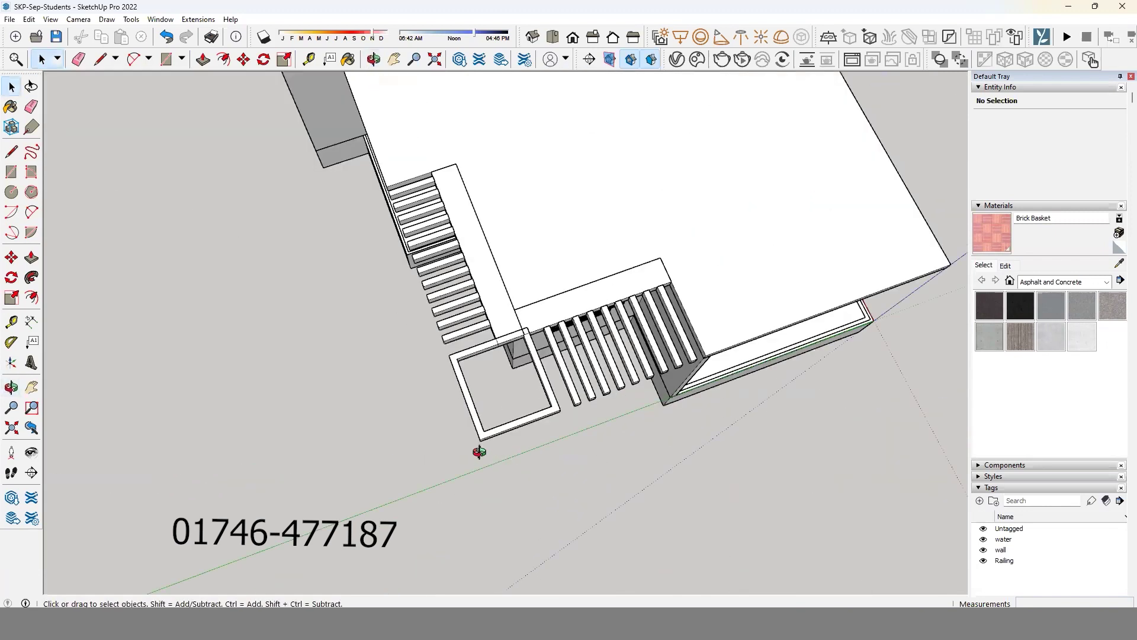
scroll(477, 452, up, 2)
scroll(503, 431, up, 3)
mouse_move(320, 432)
middle_down()
mouse_move(483, 415)
mouse_move(445, 339)
middle_up()
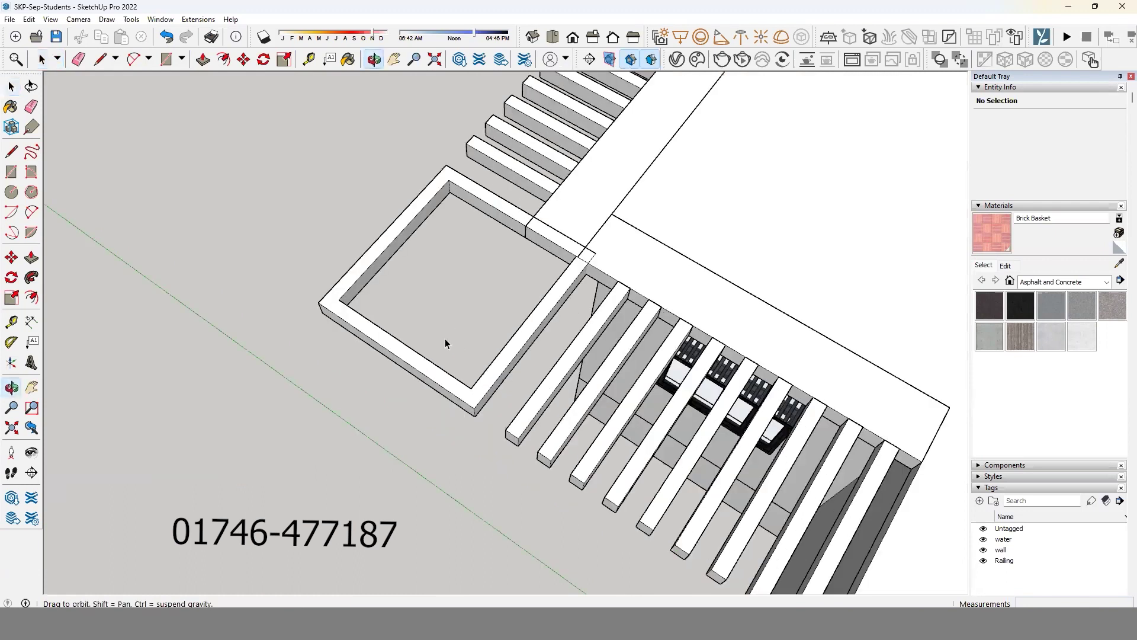
scroll(477, 398, up, 2)
Draw a 6" edge across the landing frame's wall top to split off a strip.
triple_click(482, 393)
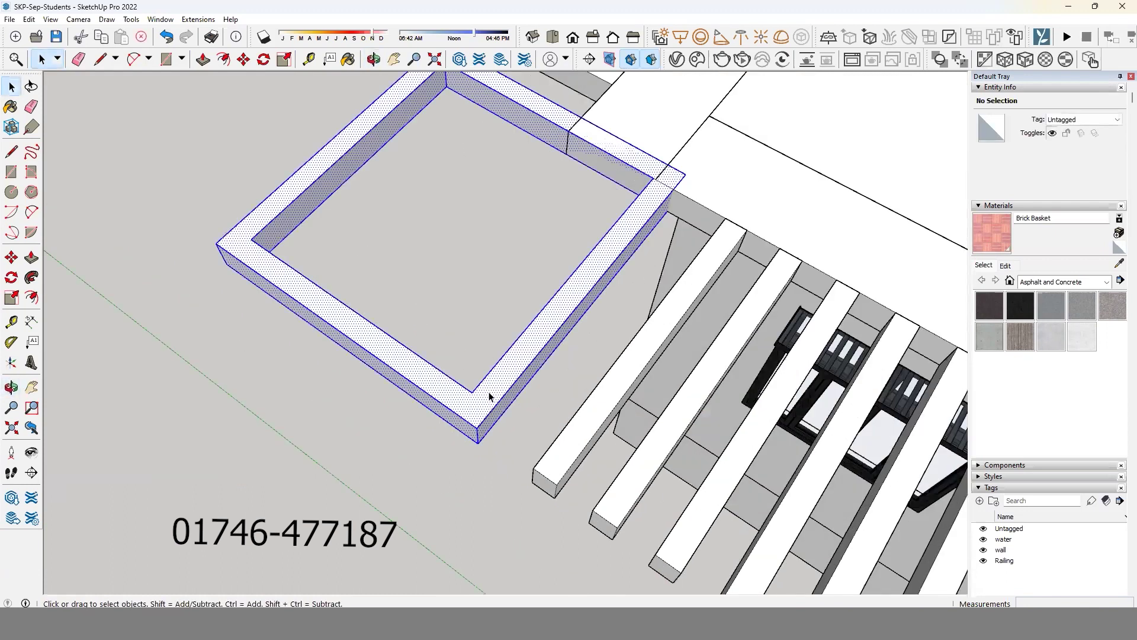
scroll(492, 385, down, 3)
middle_drag(460, 401, 481, 342)
key(l)
scroll(469, 339, up, 2)
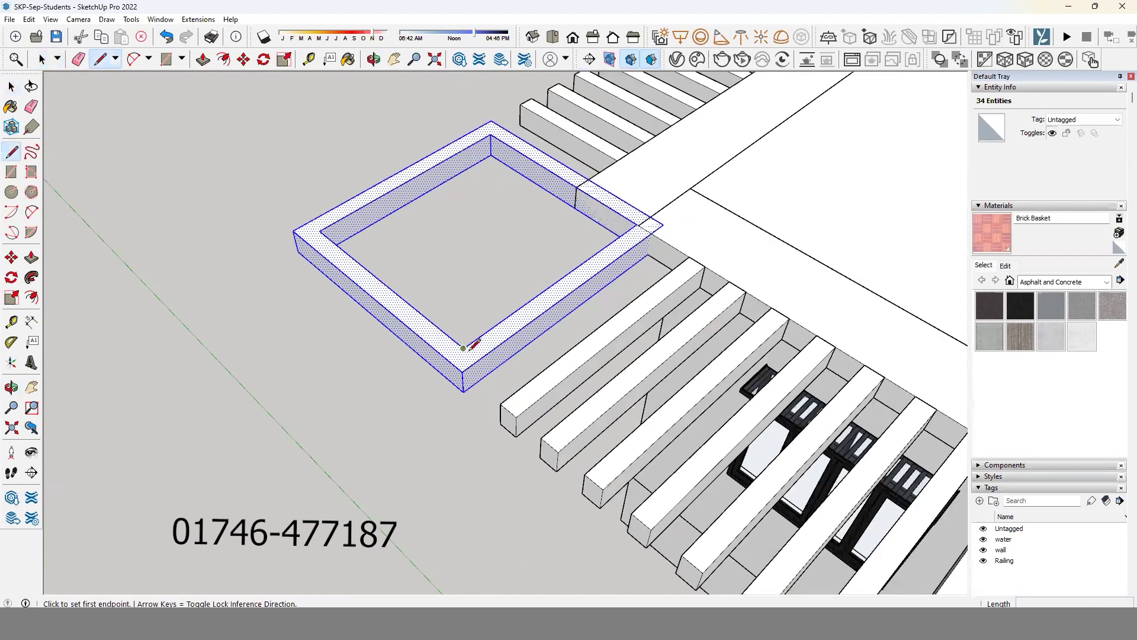
click(479, 373)
click(480, 354)
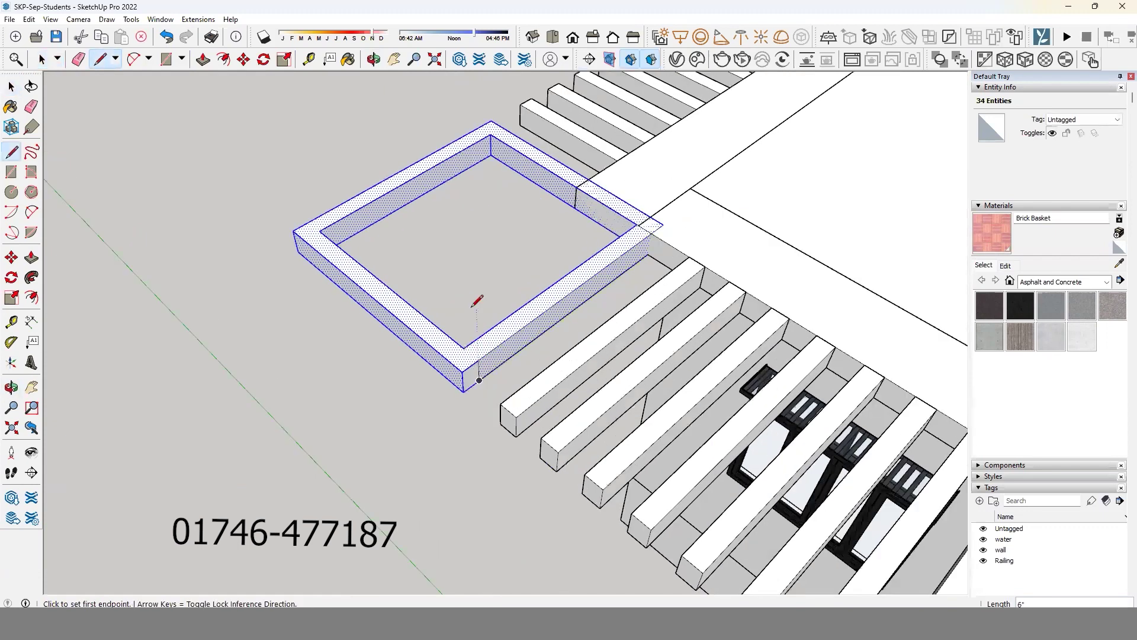
scroll(473, 305, down, 2)
Push the strip out about 4'2" along the stair slats.
key(p)
click(474, 359)
scroll(642, 456, down, 1)
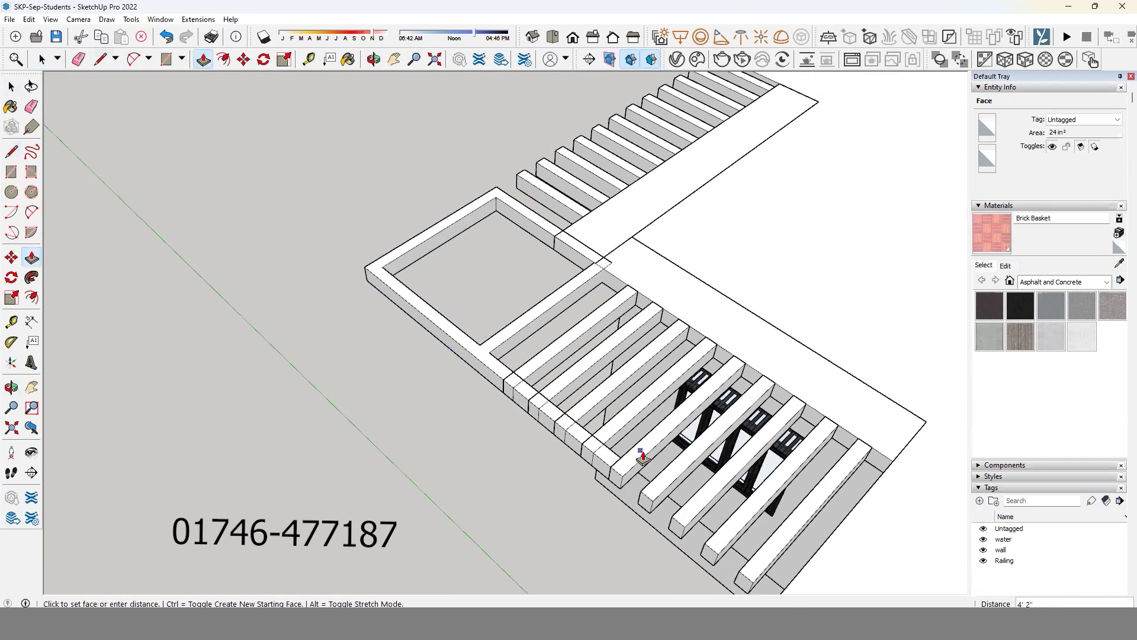
scroll(736, 566, down, 1)
mouse_move(731, 557)
middle_down()
mouse_move(804, 517)
mouse_move(791, 345)
middle_up()
key(space)
mouse_move(799, 439)
middle_down()
mouse_move(787, 315)
mouse_move(736, 254)
mouse_move(655, 262)
middle_up()
mouse_move(545, 254)
middle_down()
mouse_move(742, 276)
mouse_move(530, 324)
middle_up()
Undo the rail extruded under the stair slats, restoring the plain landing frame.
key(space)
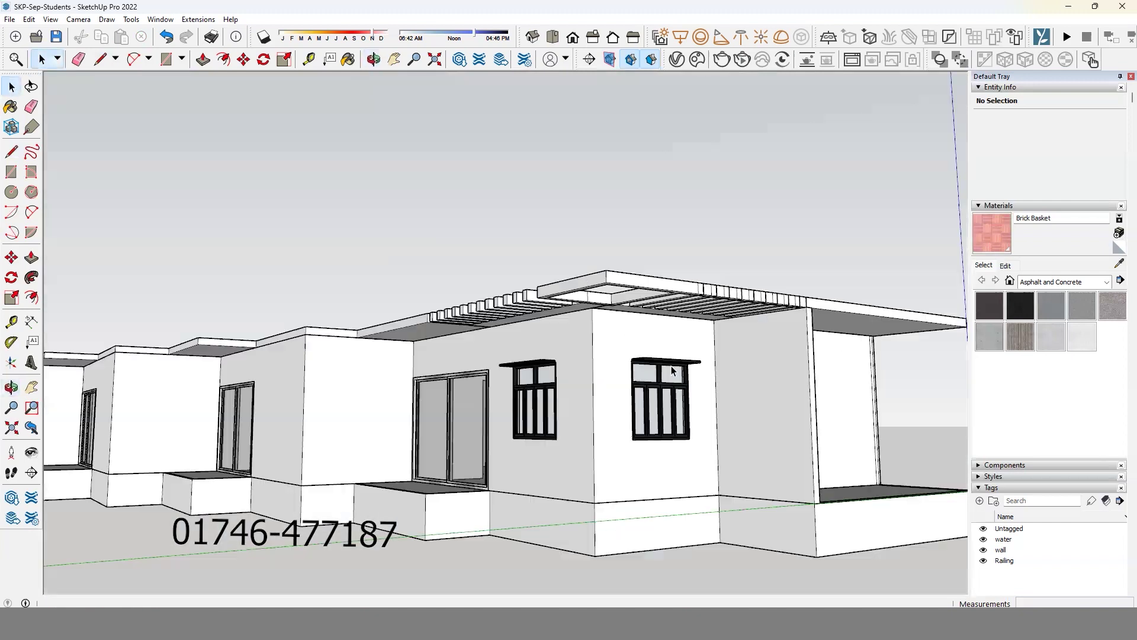
scroll(530, 324, up, 3)
middle_drag(859, 239, 668, 302)
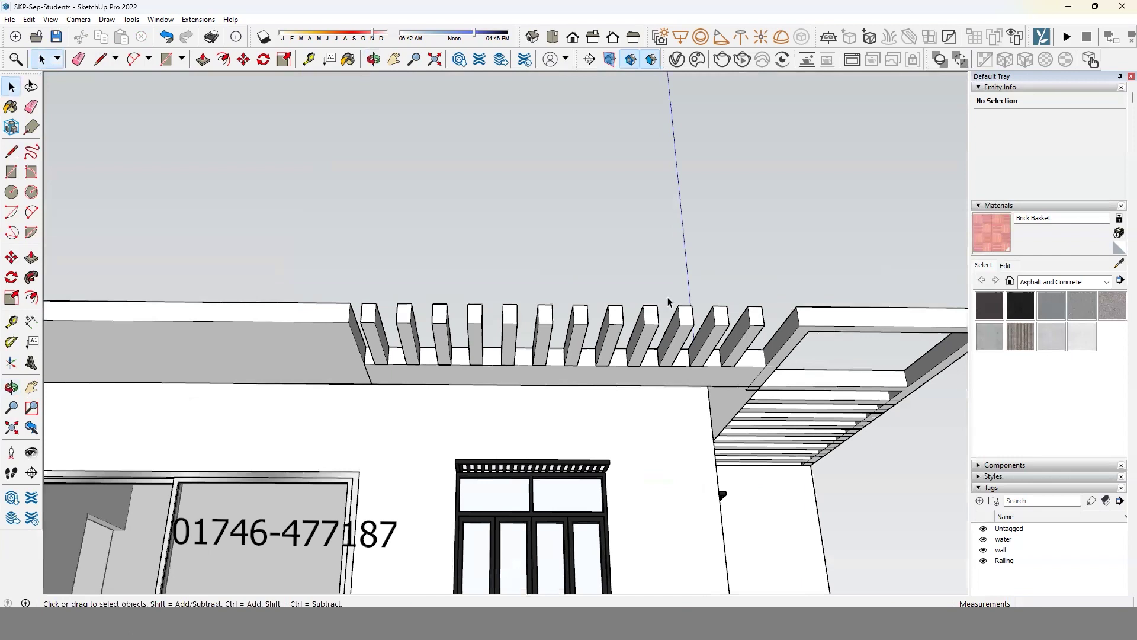
mouse_move(685, 341)
middle_down()
mouse_move(542, 375)
mouse_move(655, 384)
middle_up()
key(space)
middle_drag(604, 419, 588, 346)
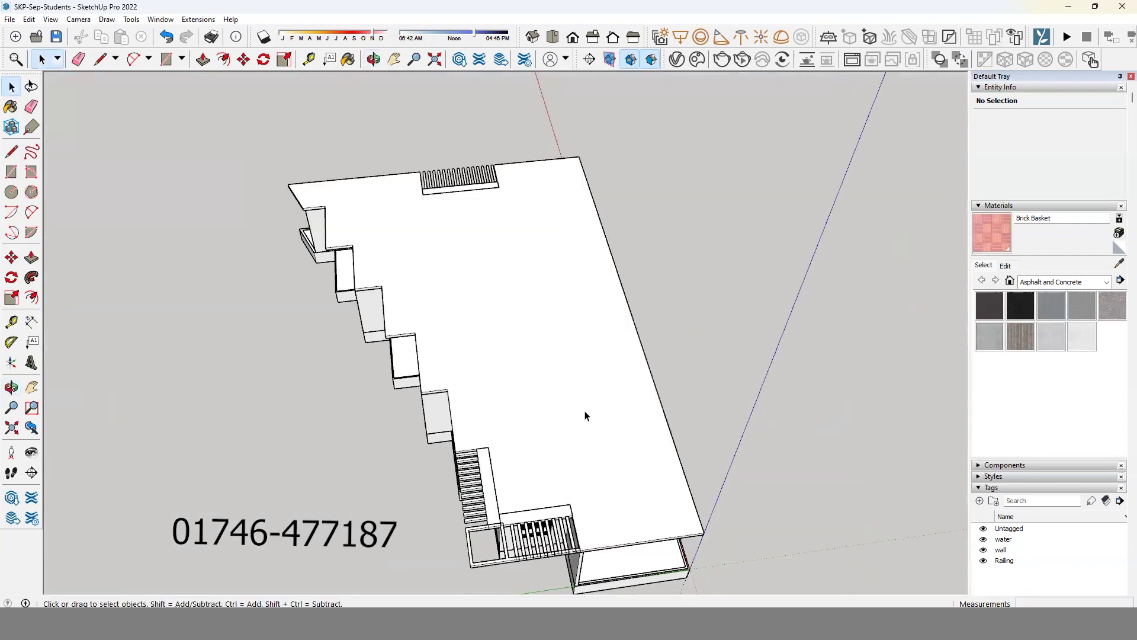
scroll(521, 508, up, 3)
scroll(521, 508, up, 2)
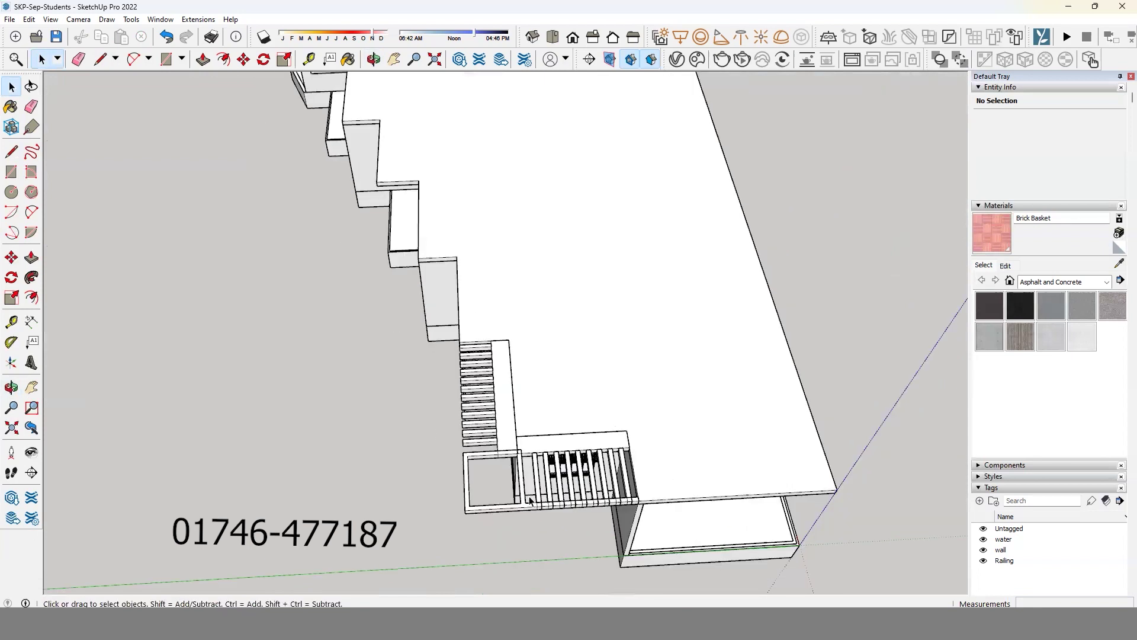
scroll(528, 505, up, 2)
key(ctrl+z)
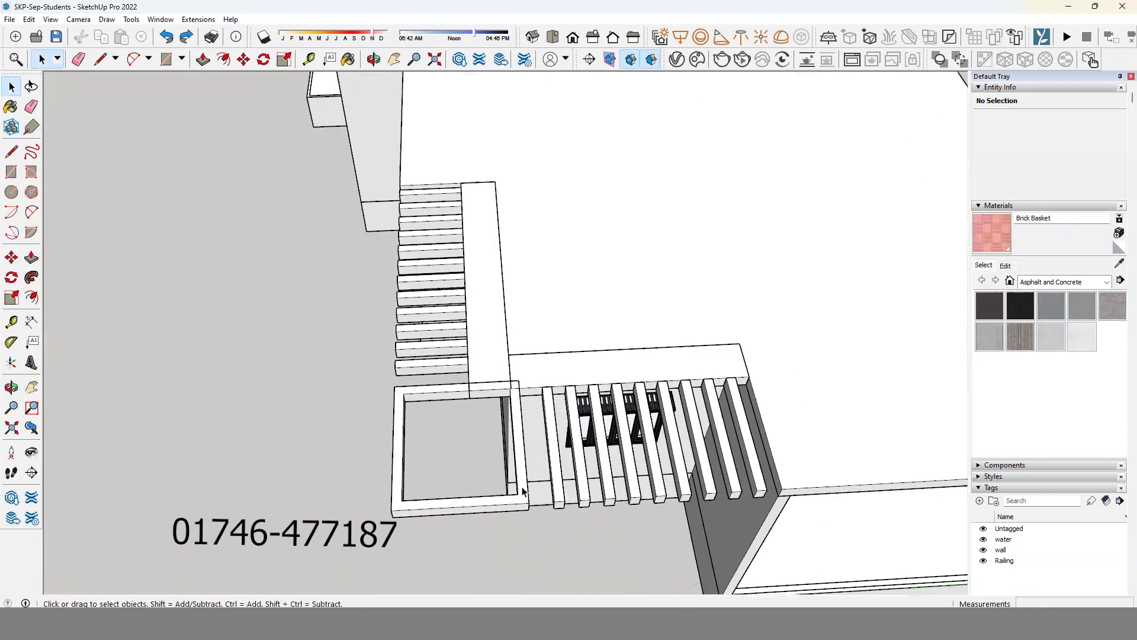
middle_drag(522, 490, 385, 542)
middle_drag(589, 482, 662, 465)
mouse_move(436, 447)
middle_down()
mouse_move(634, 464)
mouse_move(361, 383)
mouse_move(428, 332)
middle_up()
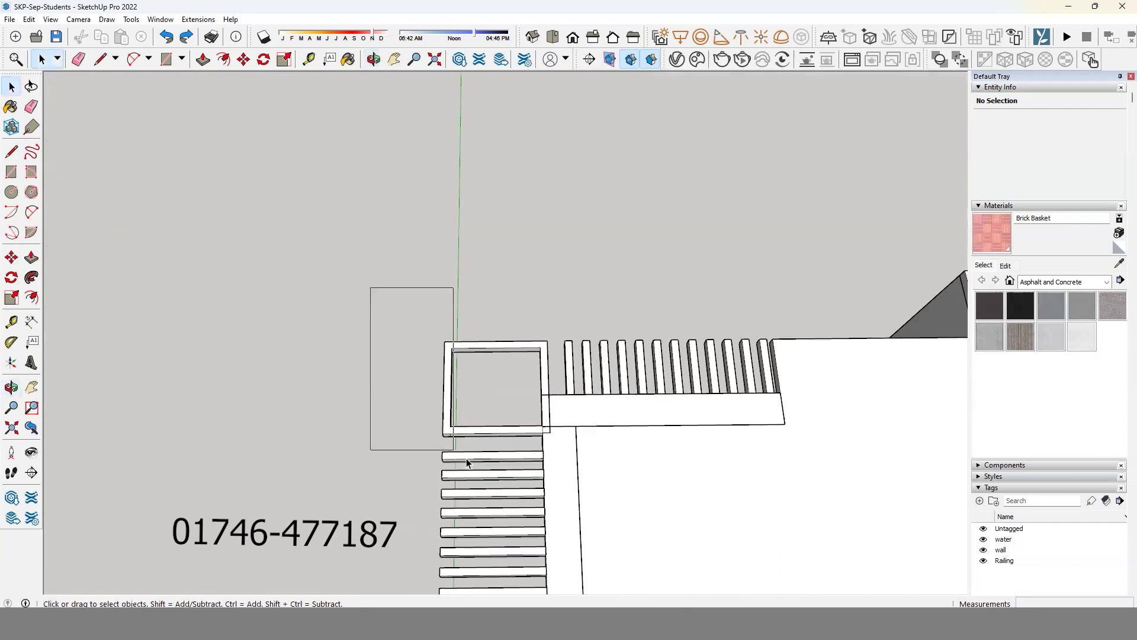
Move the square frame's left side 24" inward along the red axis.
drag(467, 462, 474, 411)
scroll(436, 436, up, 1)
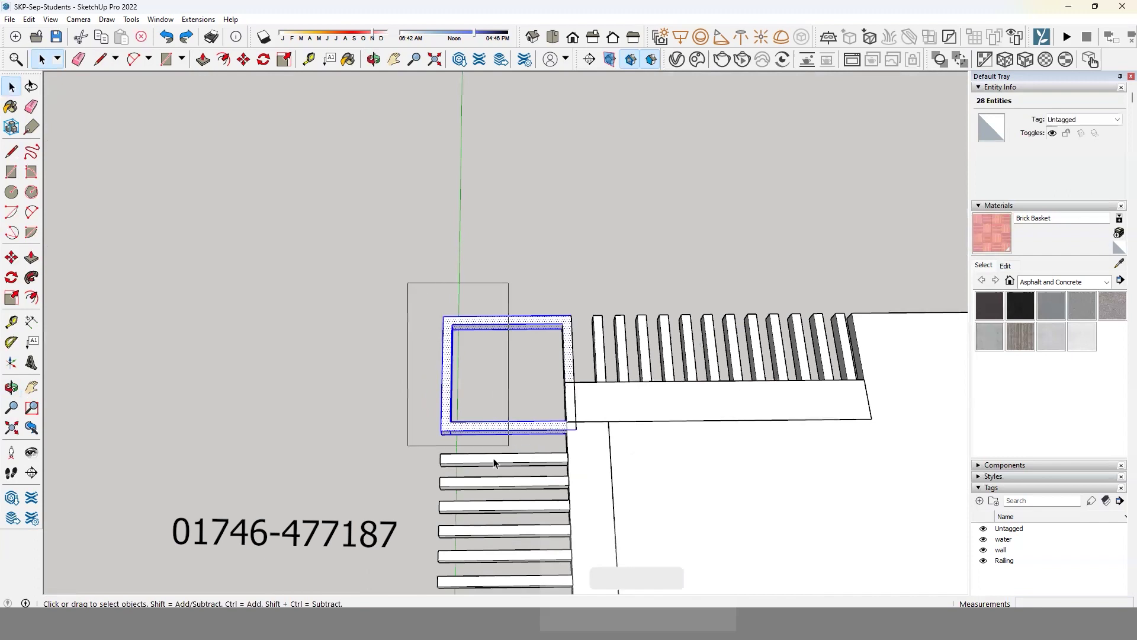
drag(408, 302, 436, 433)
scroll(488, 441, up, 1)
key(m)
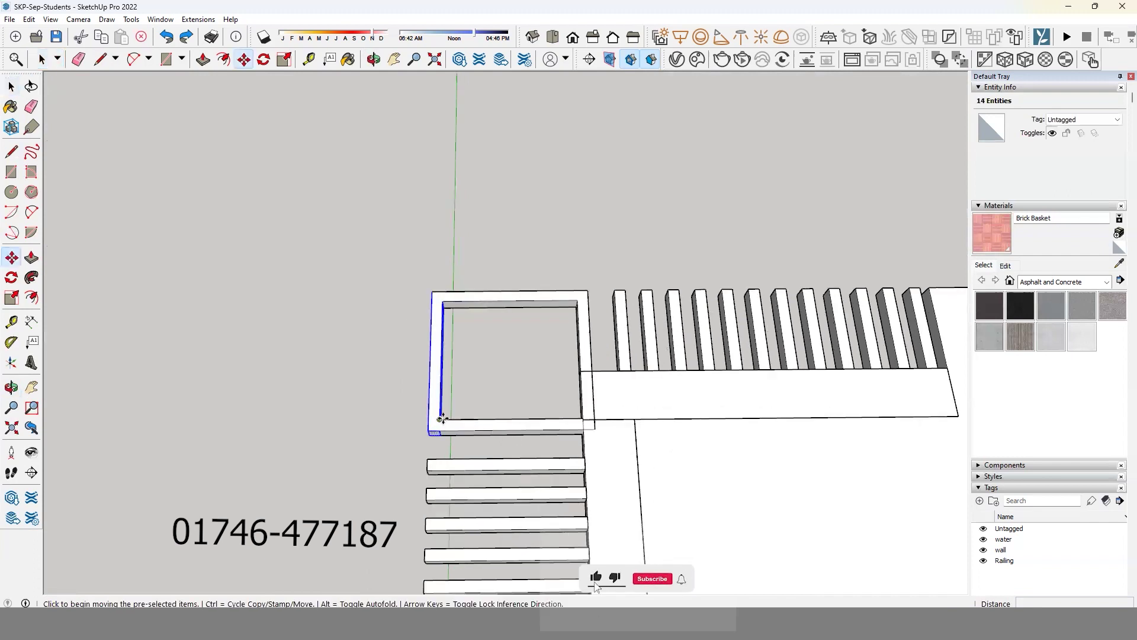
click(440, 419)
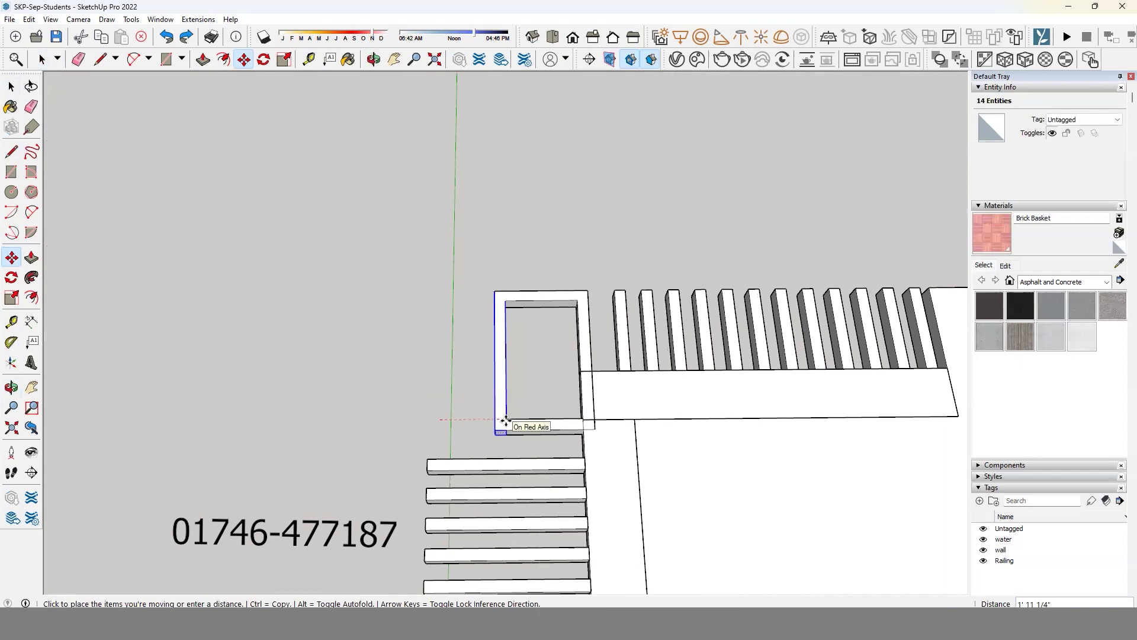
click(506, 420)
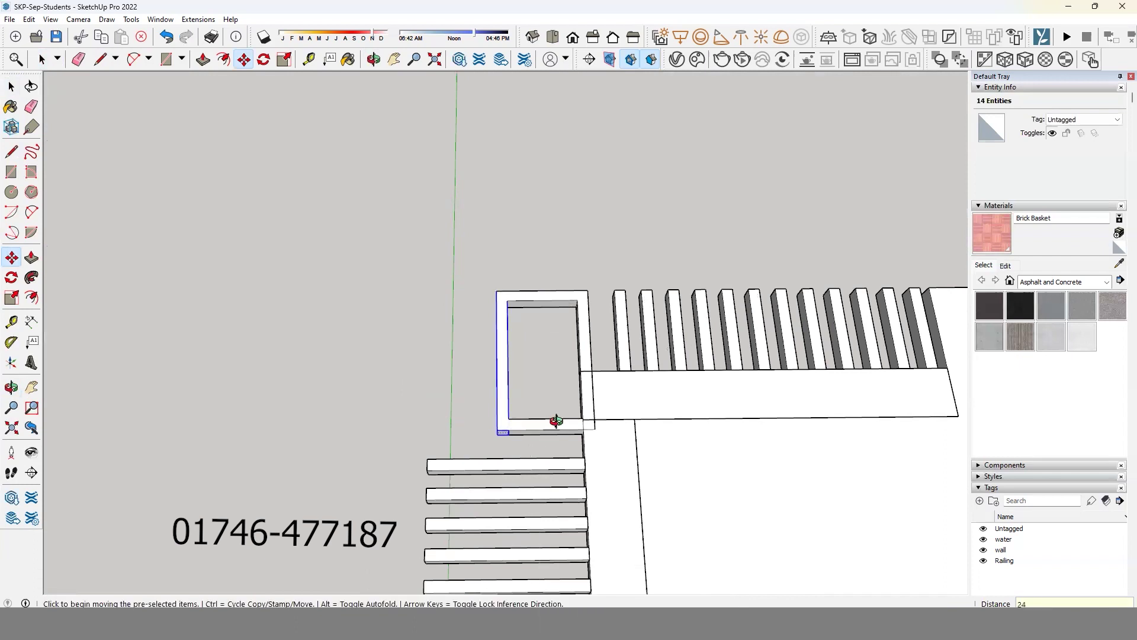
middle_drag(169, 398, 393, 444)
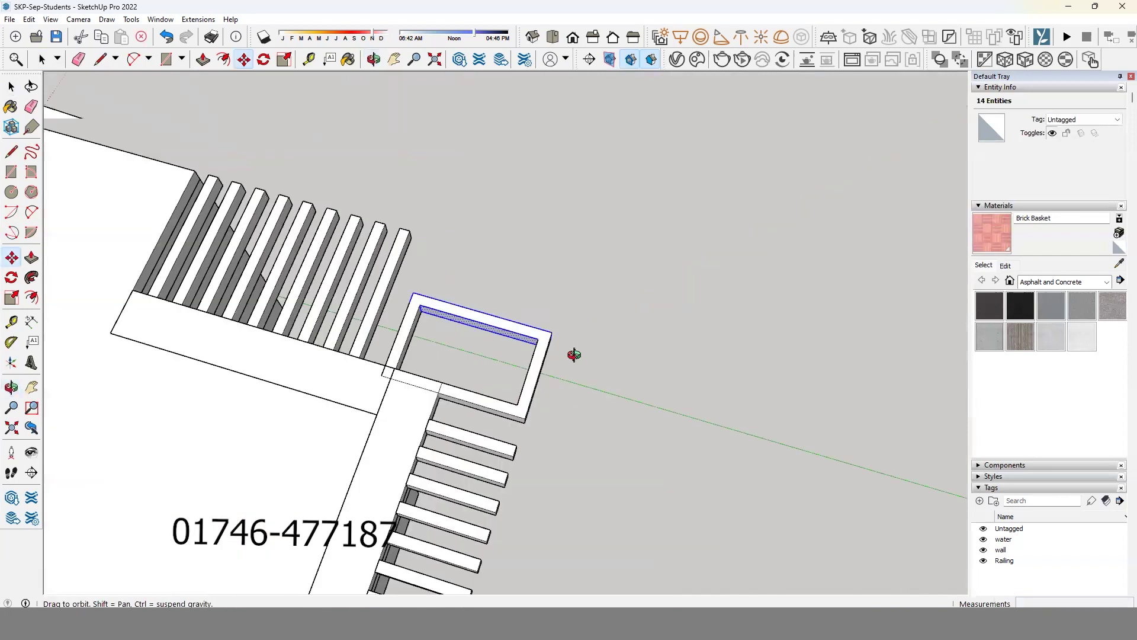
middle_drag(574, 354, 634, 357)
key(space)
Move the frame's right side 12" inward along the green axis.
drag(520, 300, 584, 426)
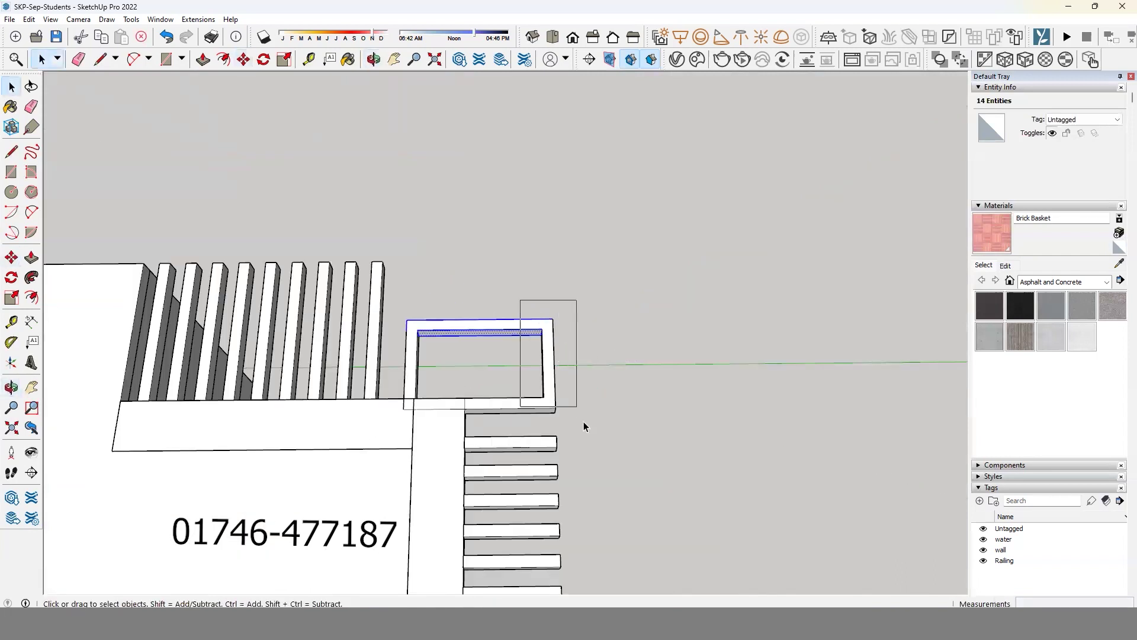
key(m)
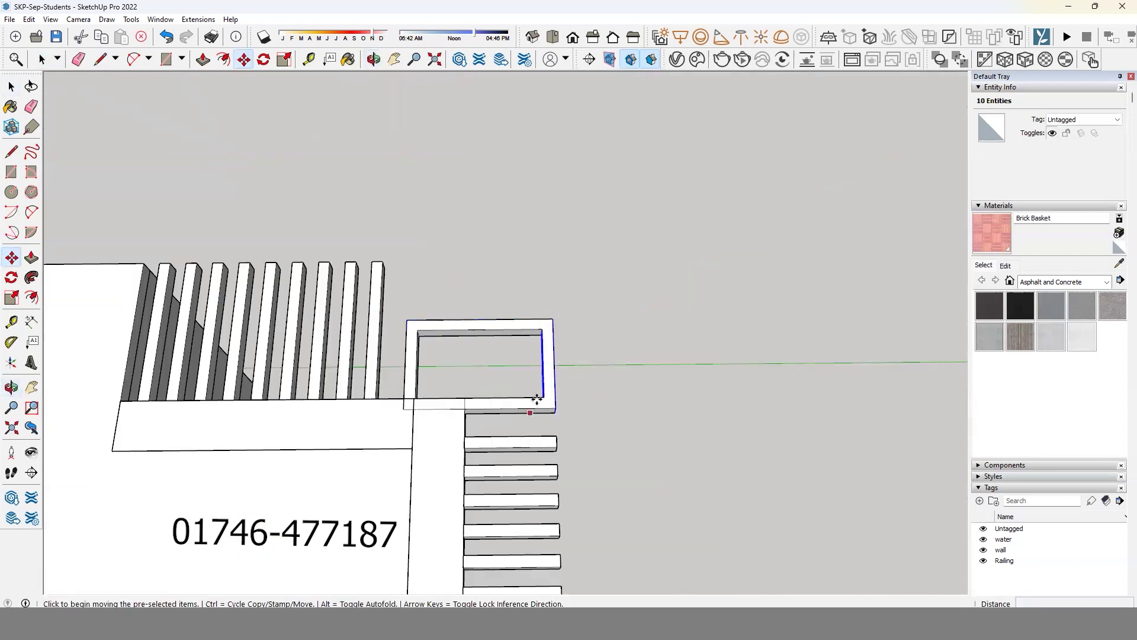
click(544, 395)
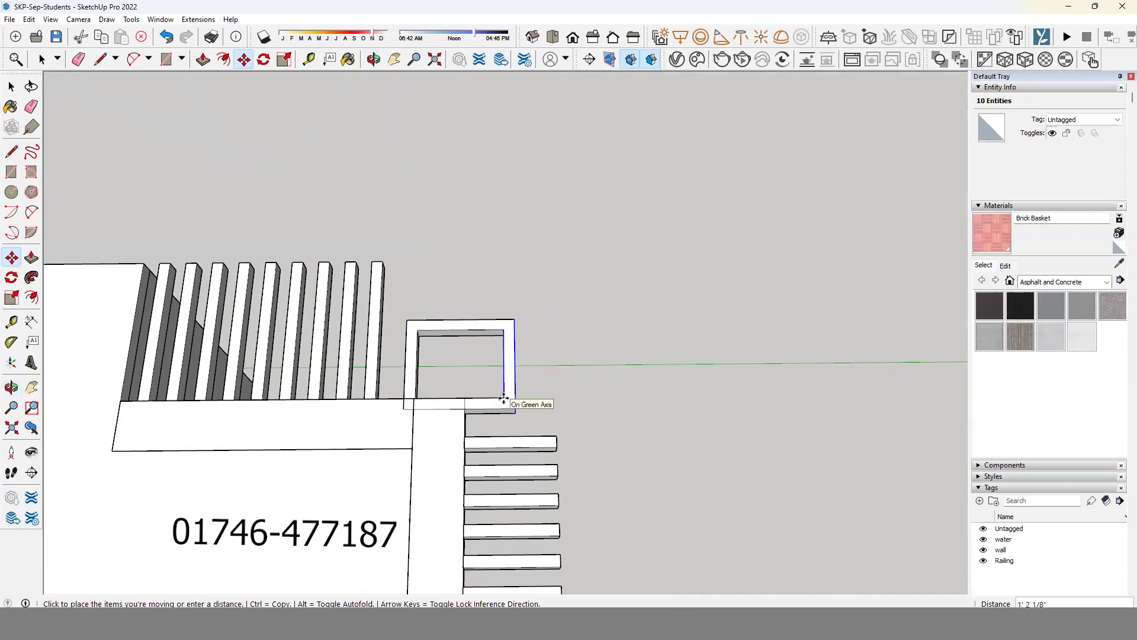
click(514, 399)
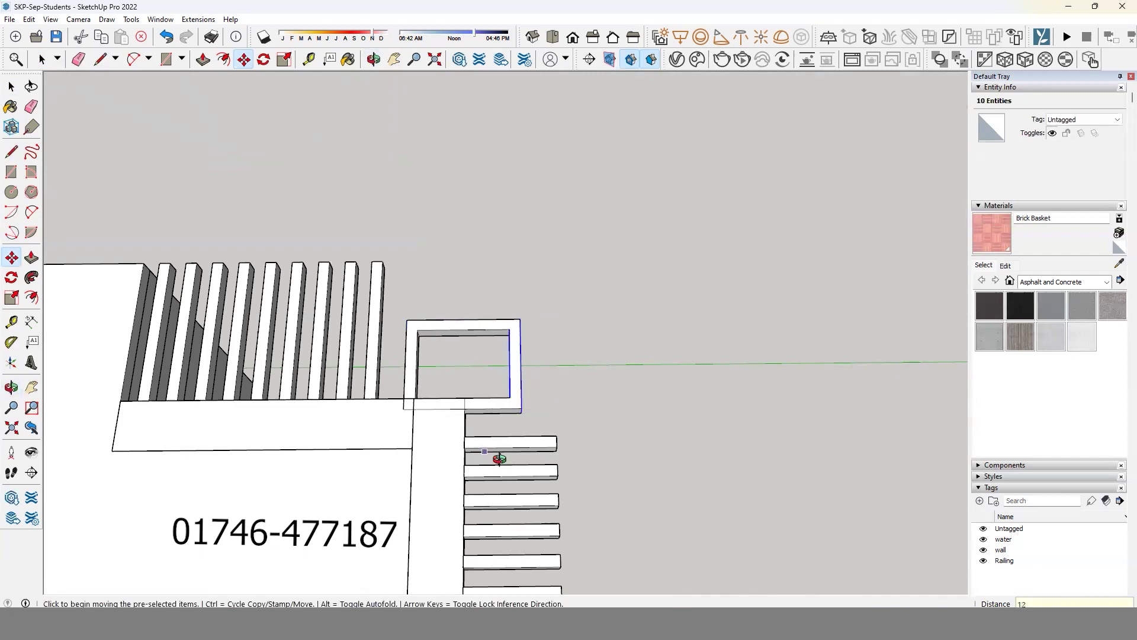
middle_drag(502, 460, 805, 464)
mouse_move(622, 434)
middle_down()
mouse_move(531, 357)
mouse_move(508, 398)
mouse_move(590, 380)
mouse_move(609, 482)
middle_up()
key(p)
mouse_move(571, 406)
middle_down()
mouse_move(283, 476)
mouse_move(517, 449)
mouse_move(482, 399)
mouse_move(528, 414)
mouse_move(550, 385)
middle_up()
Mark a strip at the narrowed frame's corner and push it about 10'7 3/8" along the stairs.
scroll(552, 394, up, 2)
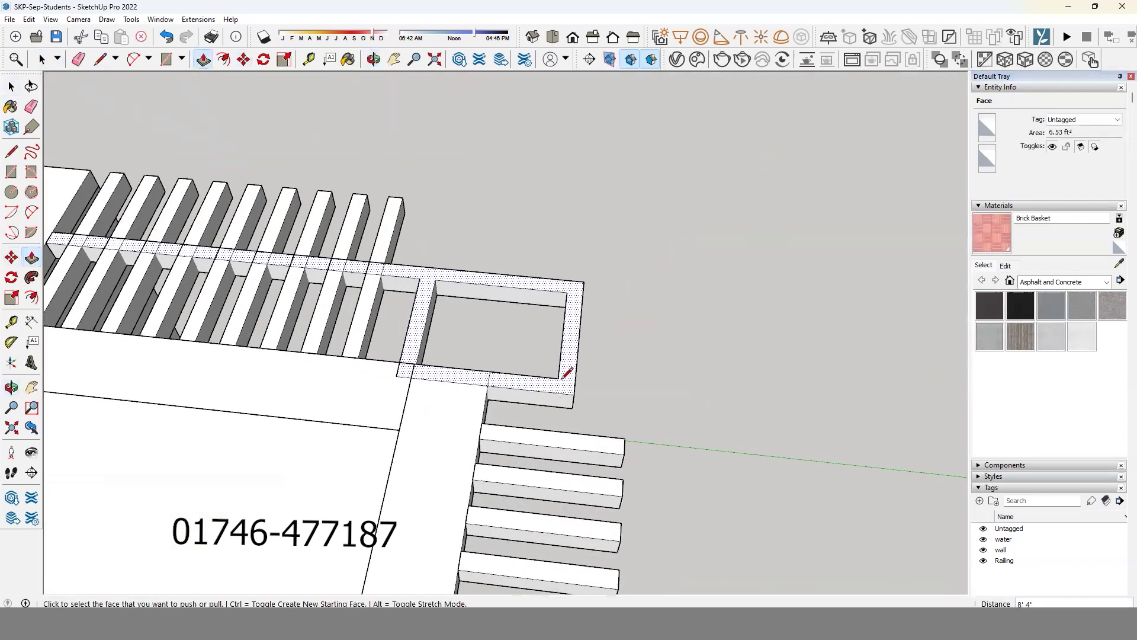
scroll(567, 372, up, 1)
key(l)
click(556, 395)
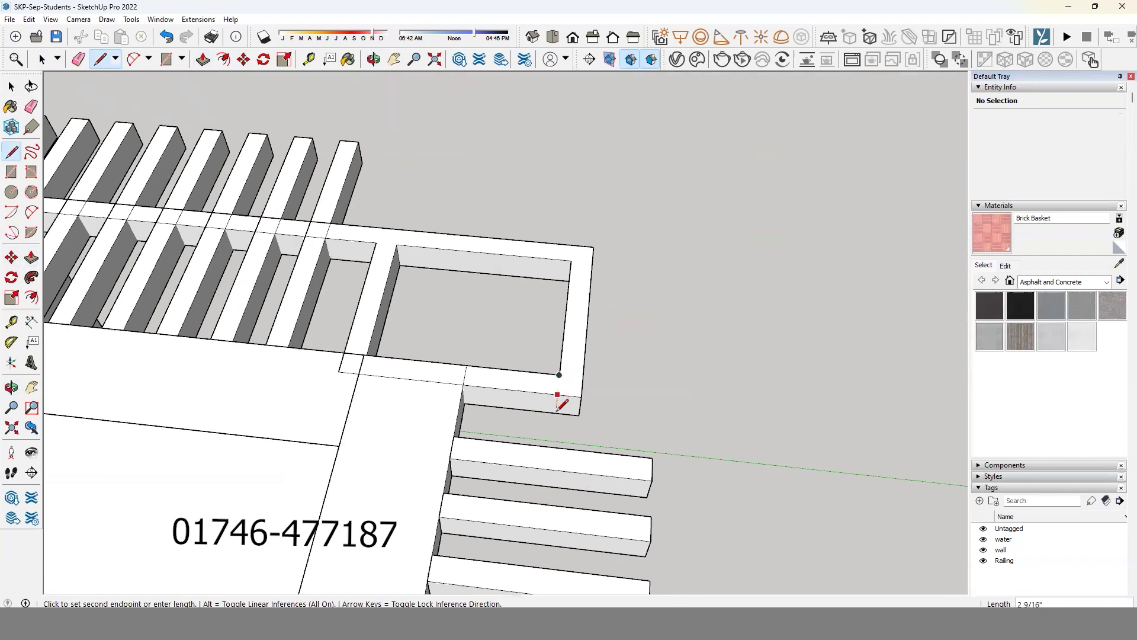
key(p)
scroll(587, 367, down, 3)
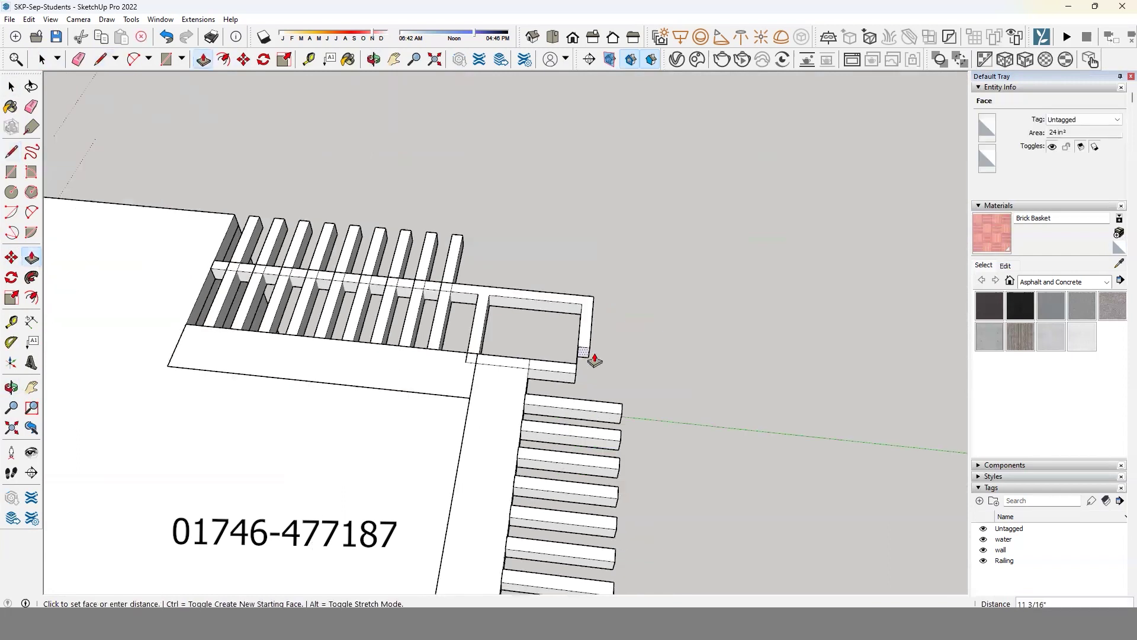
scroll(592, 356, down, 2)
scroll(592, 356, down, 2)
scroll(579, 485, up, 2)
scroll(571, 520, up, 1)
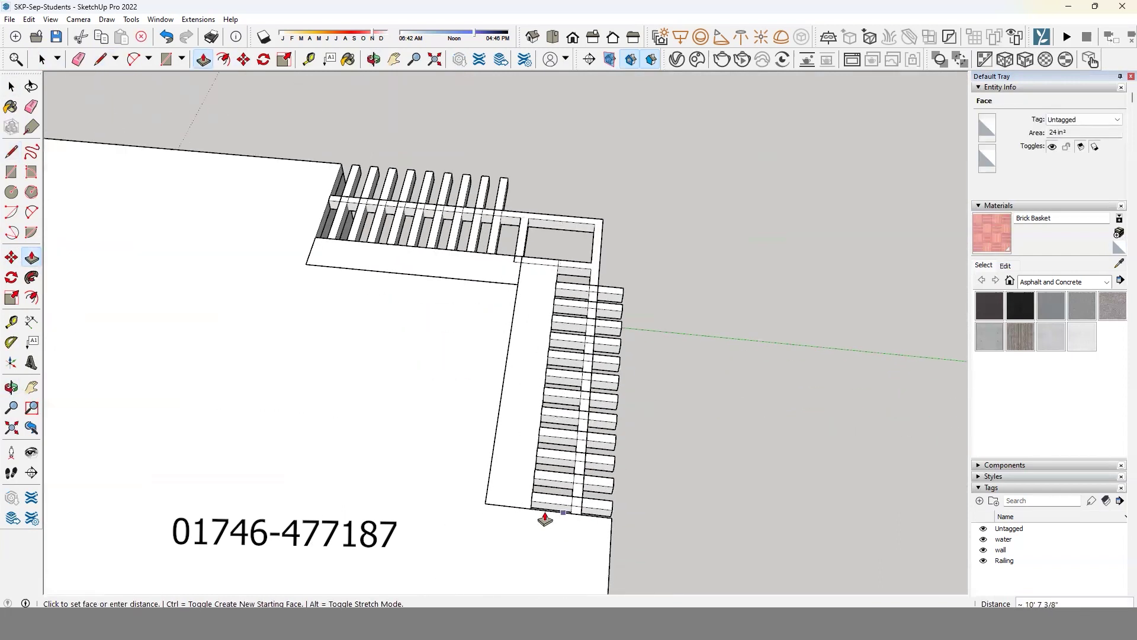
mouse_move(568, 482)
middle_down()
mouse_move(544, 519)
mouse_move(272, 293)
mouse_move(213, 228)
mouse_move(282, 88)
middle_up()
mouse_move(429, 223)
middle_down()
mouse_move(509, 405)
mouse_move(415, 313)
middle_up()
scroll(439, 206, up, 3)
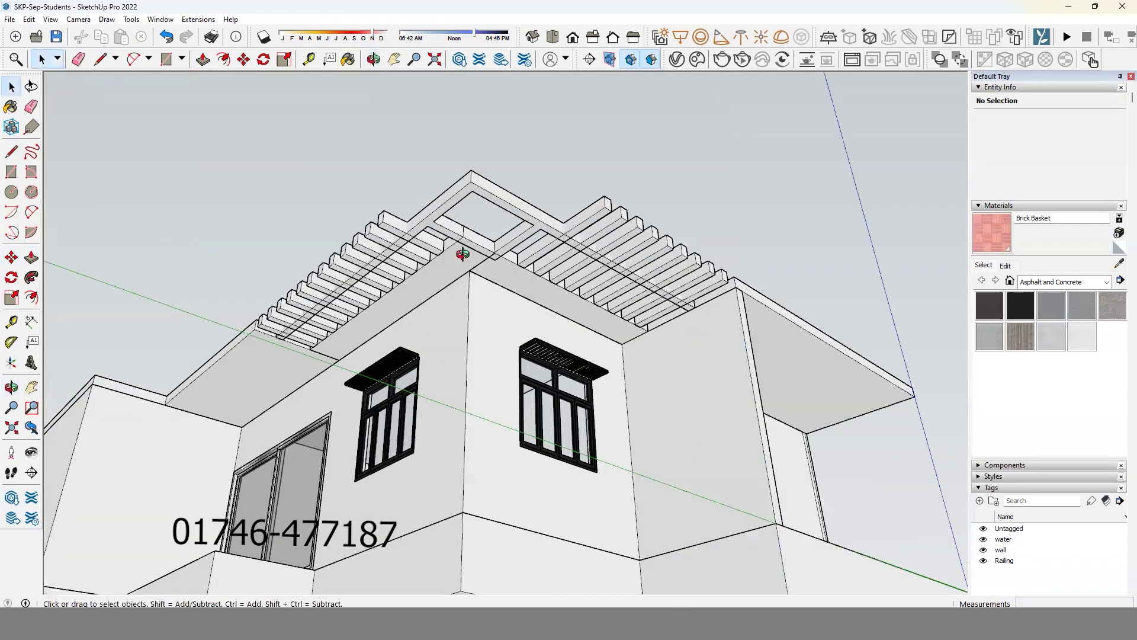
middle_drag(459, 196, 453, 208)
scroll(491, 266, up, 2)
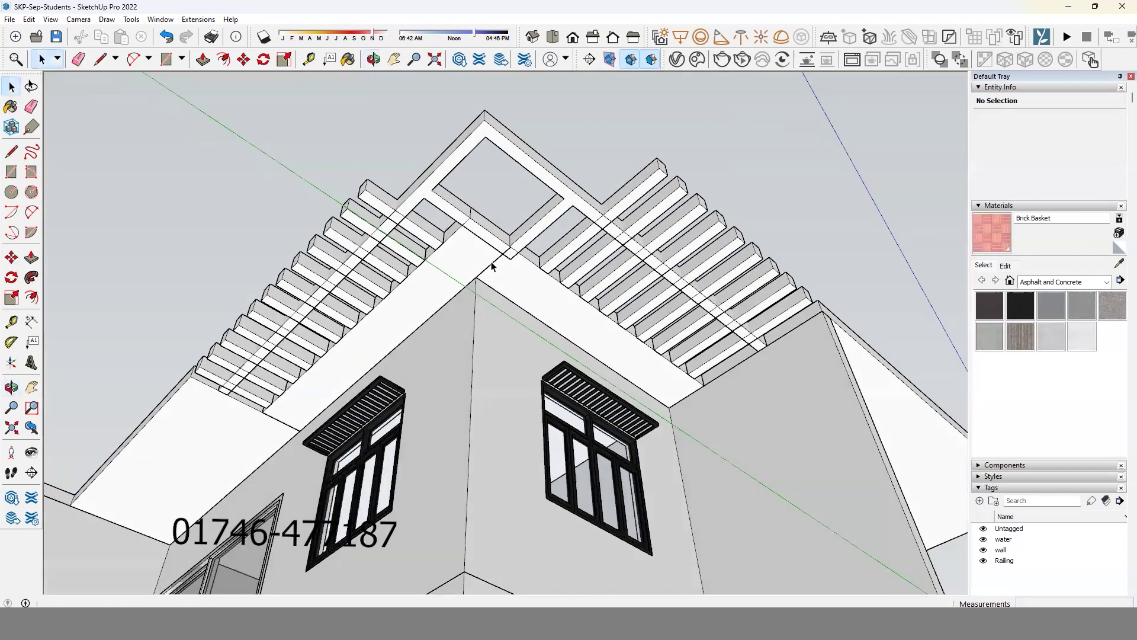
middle_drag(542, 242, 719, 248)
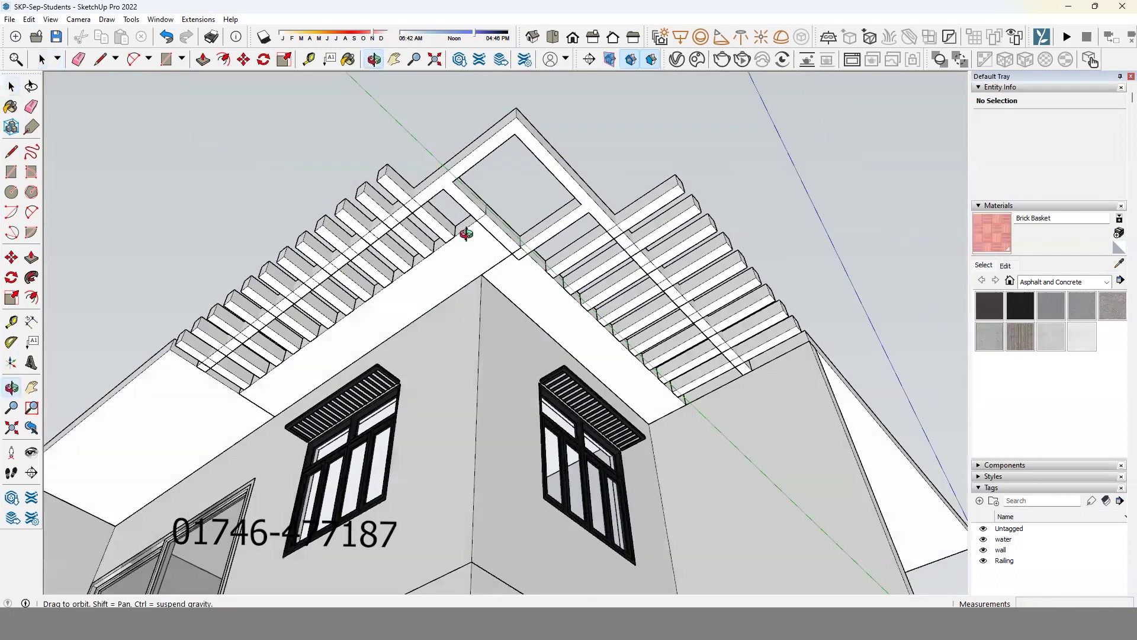
middle_drag(466, 233, 370, 236)
mouse_move(401, 185)
middle_down()
mouse_move(358, 198)
mouse_move(357, 213)
mouse_move(620, 231)
mouse_move(547, 311)
mouse_move(521, 284)
mouse_move(367, 272)
mouse_move(581, 246)
middle_up()
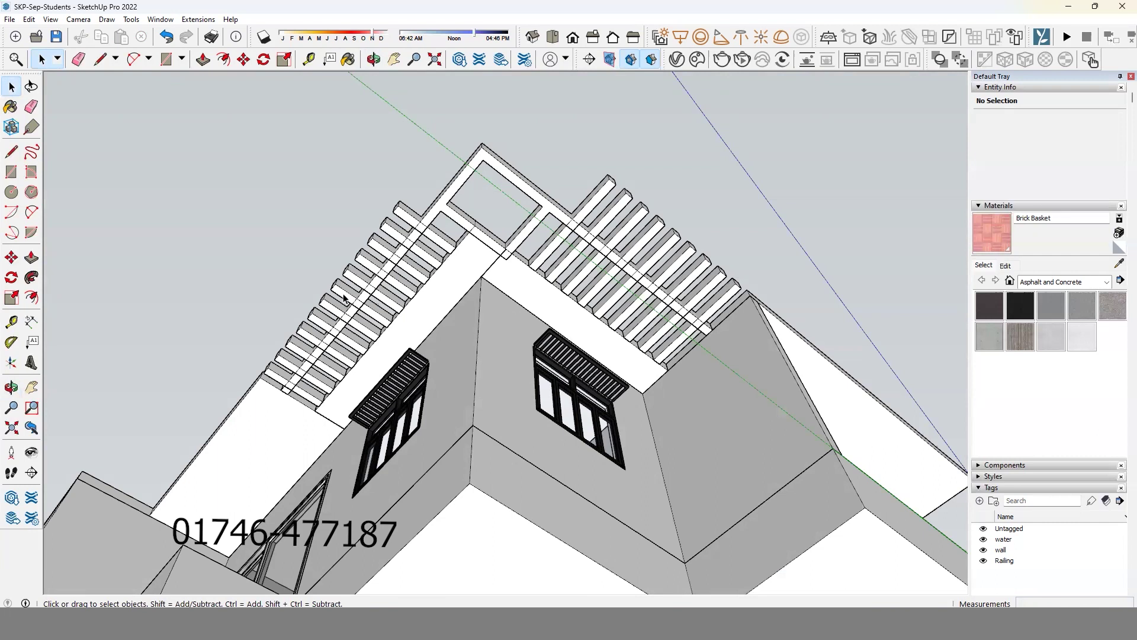
mouse_move(305, 341)
middle_down()
mouse_move(437, 299)
mouse_move(629, 177)
middle_up()
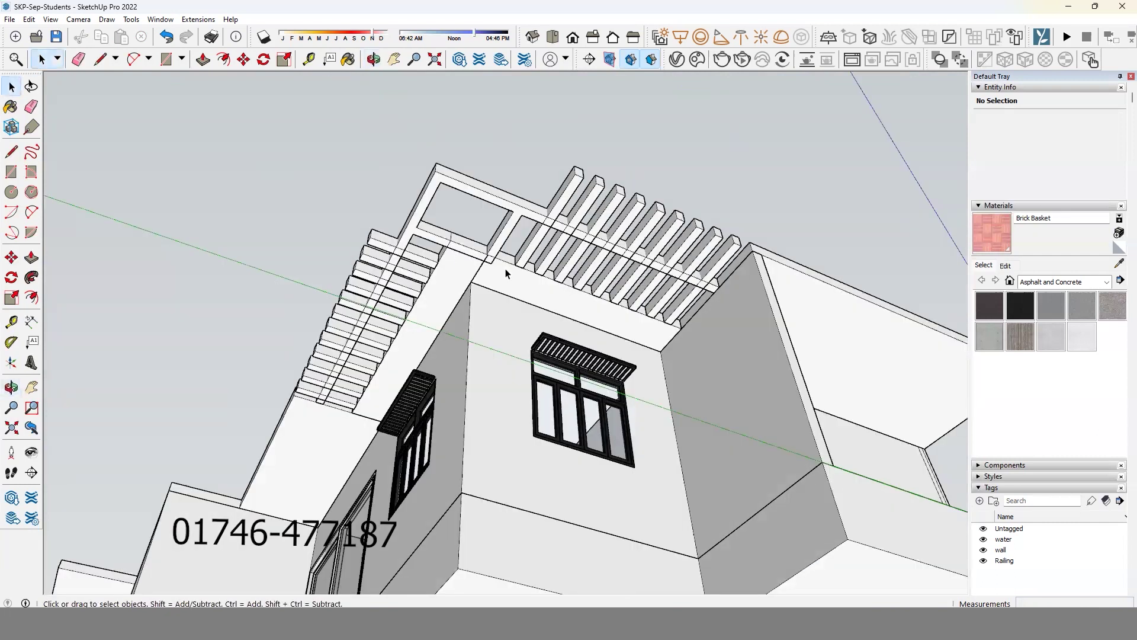
mouse_move(469, 313)
middle_down()
mouse_move(527, 271)
mouse_move(650, 274)
middle_up()
mouse_move(605, 408)
middle_down()
mouse_move(579, 254)
mouse_move(610, 329)
mouse_move(620, 446)
middle_up()
scroll(610, 328, down, 2)
scroll(575, 311, down, 2)
scroll(621, 446, up, 2)
middle_drag(538, 325, 457, 197)
scroll(532, 375, up, 2)
scroll(532, 377, up, 1)
scroll(592, 373, up, 1)
scroll(593, 373, down, 1)
scroll(591, 375, up, 1)
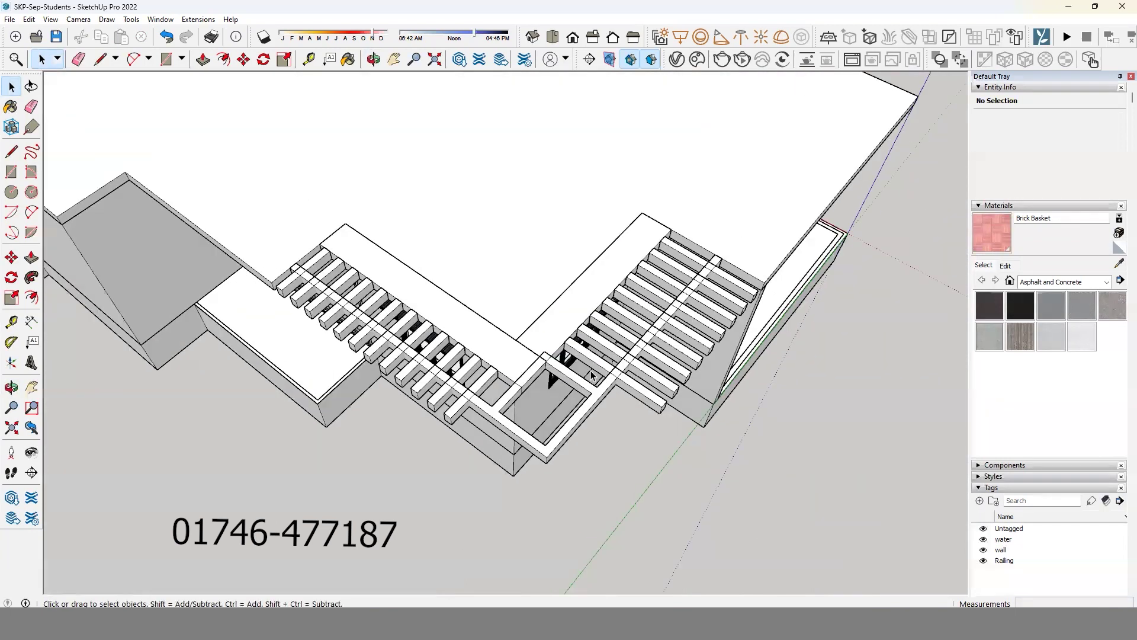
scroll(588, 404, down, 1)
scroll(627, 399, down, 2)
scroll(677, 432, down, 2)
mouse_move(678, 432)
middle_down()
mouse_move(623, 330)
mouse_move(574, 309)
mouse_move(197, 358)
mouse_move(446, 353)
mouse_move(179, 208)
mouse_move(249, 373)
mouse_move(371, 373)
mouse_move(295, 452)
mouse_move(406, 355)
mouse_move(368, 336)
mouse_move(304, 444)
mouse_move(628, 315)
mouse_move(594, 363)
mouse_move(602, 241)
mouse_move(347, 332)
mouse_move(383, 406)
mouse_move(554, 271)
mouse_move(528, 234)
mouse_move(507, 391)
middle_up()
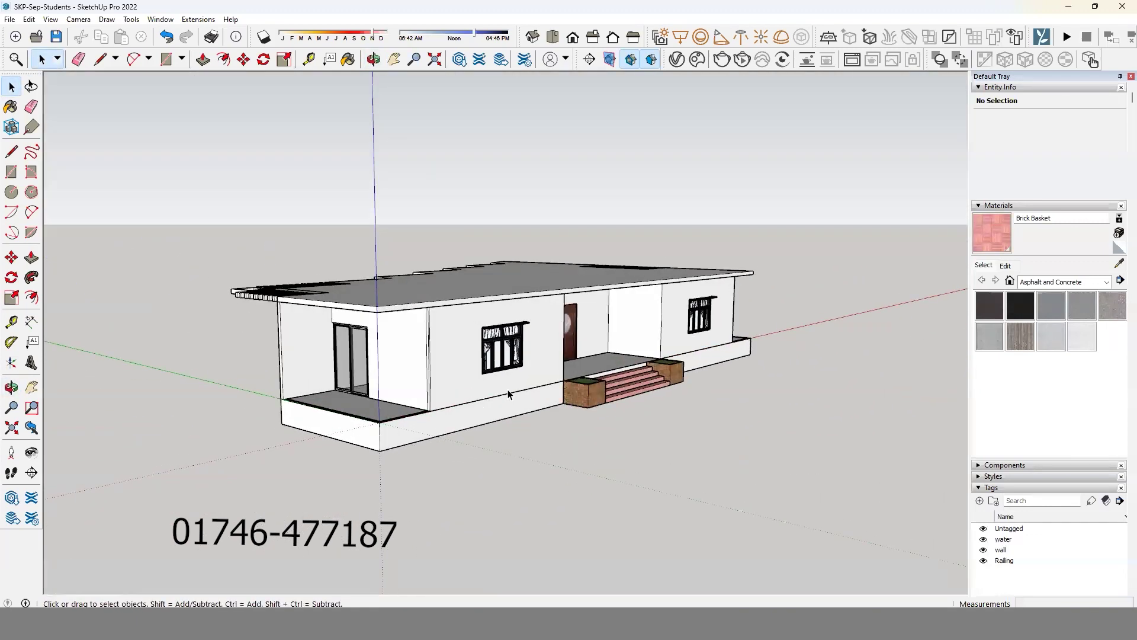
Drag a crossing window across the house front to select its 13 components and groups.
scroll(525, 398, up, 2)
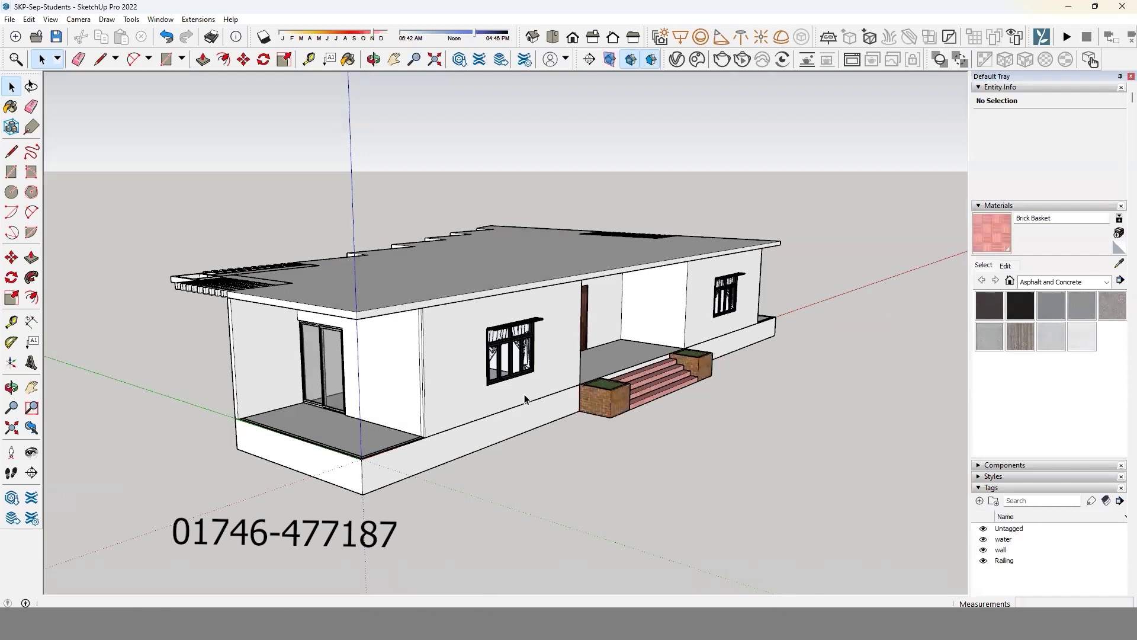
scroll(670, 417, down, 2)
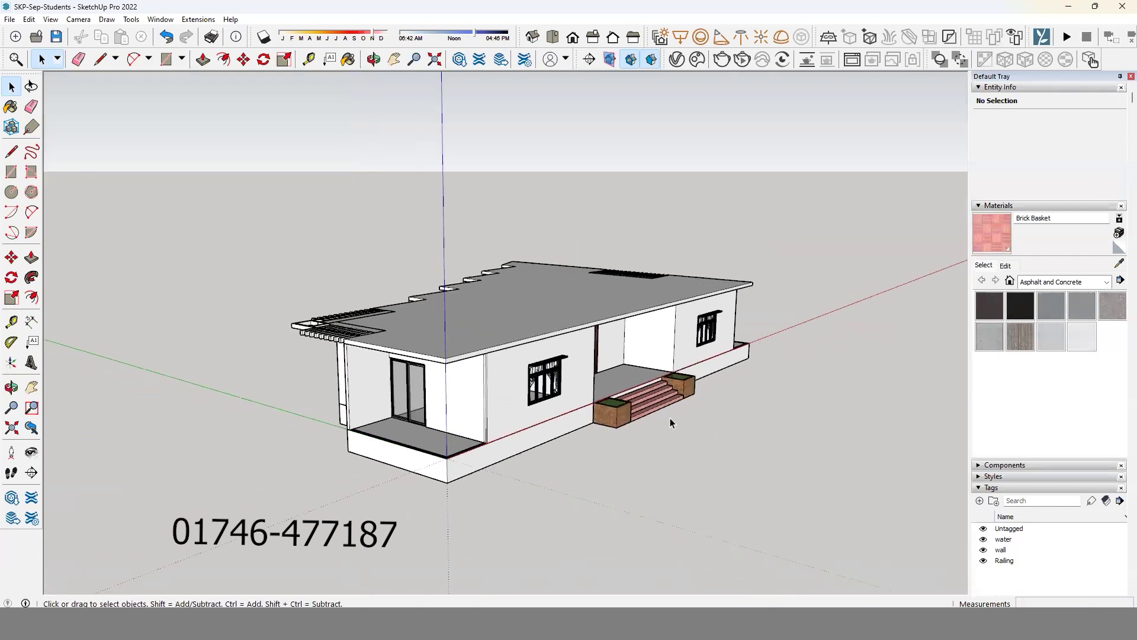
scroll(670, 417, down, 1)
mouse_move(669, 418)
middle_down()
mouse_move(1032, 324)
mouse_move(385, 288)
mouse_move(376, 265)
middle_up()
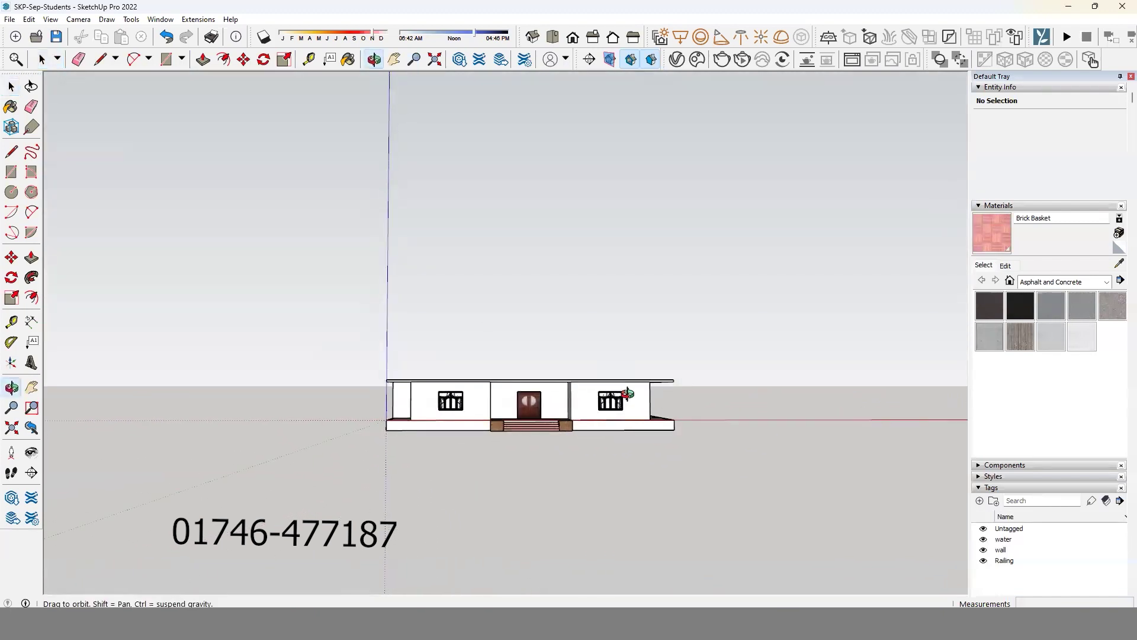
middle_drag(669, 417, 672, 410)
drag(669, 410, 543, 393)
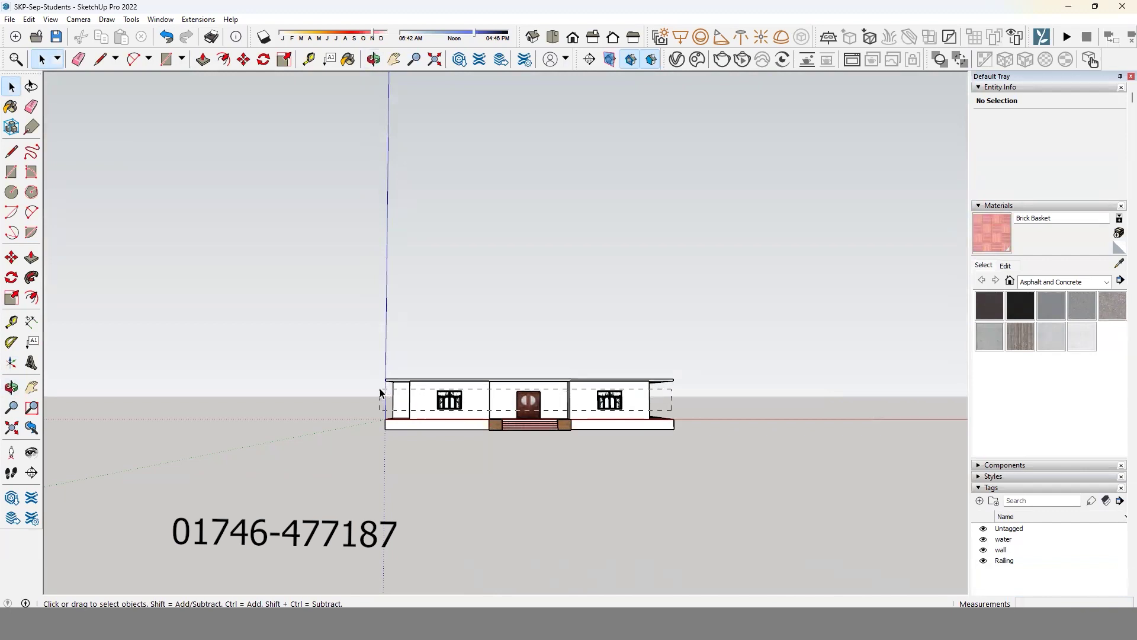
Window-select every part of the single-storey house, orbiting to check the selection.
drag(729, 463, 583, 426)
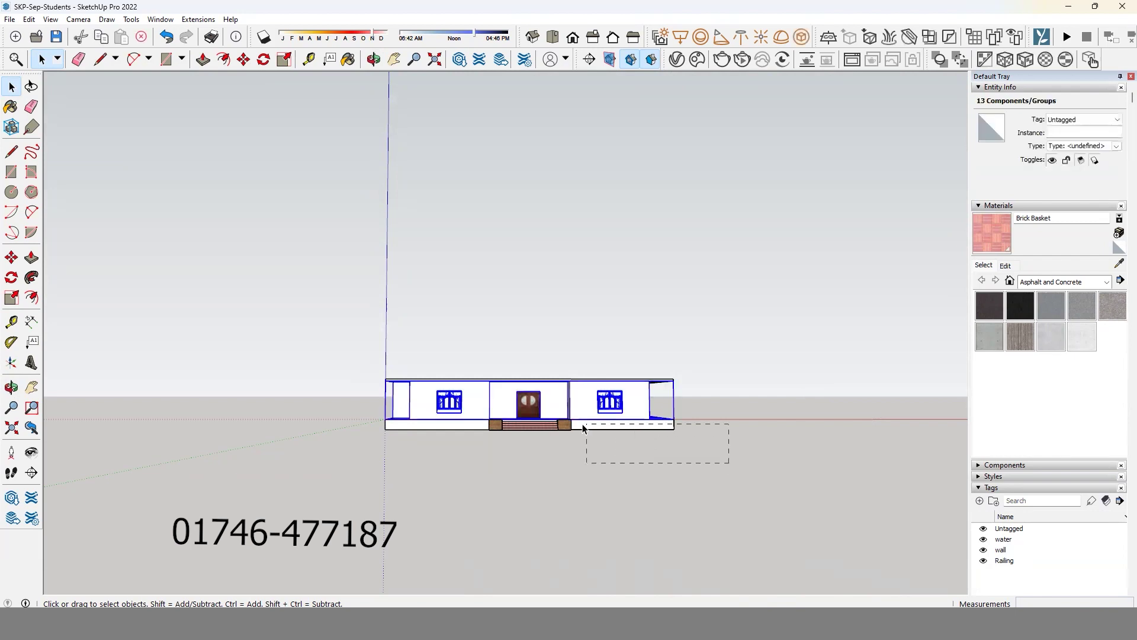
drag(728, 463, 363, 354)
scroll(544, 374, up, 2)
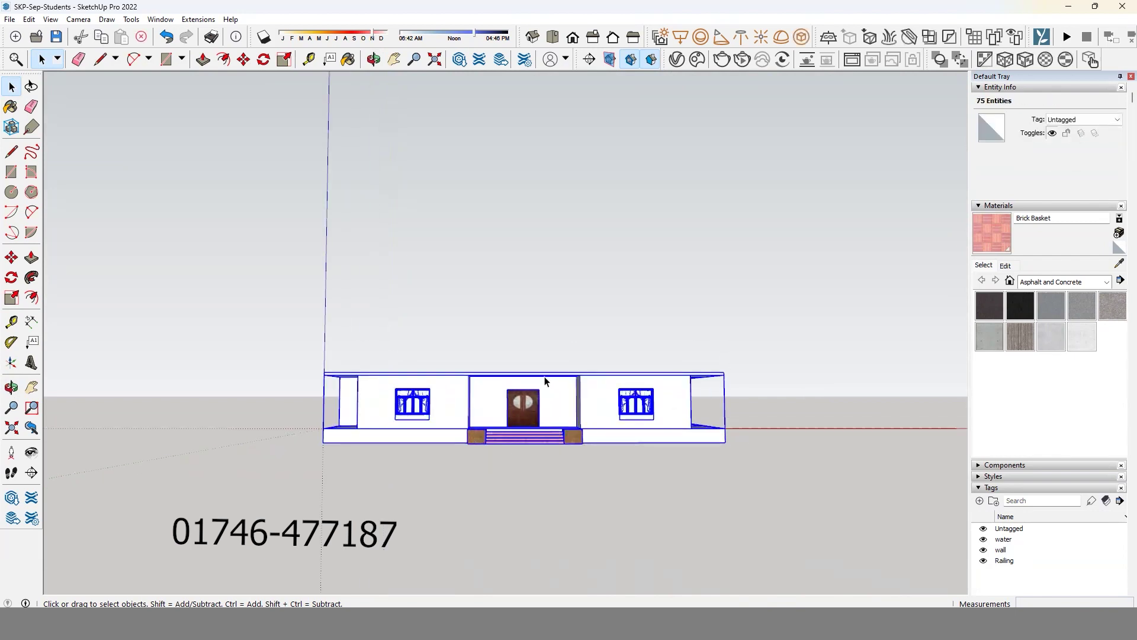
mouse_move(575, 430)
middle_down()
mouse_move(665, 474)
mouse_move(575, 456)
middle_up()
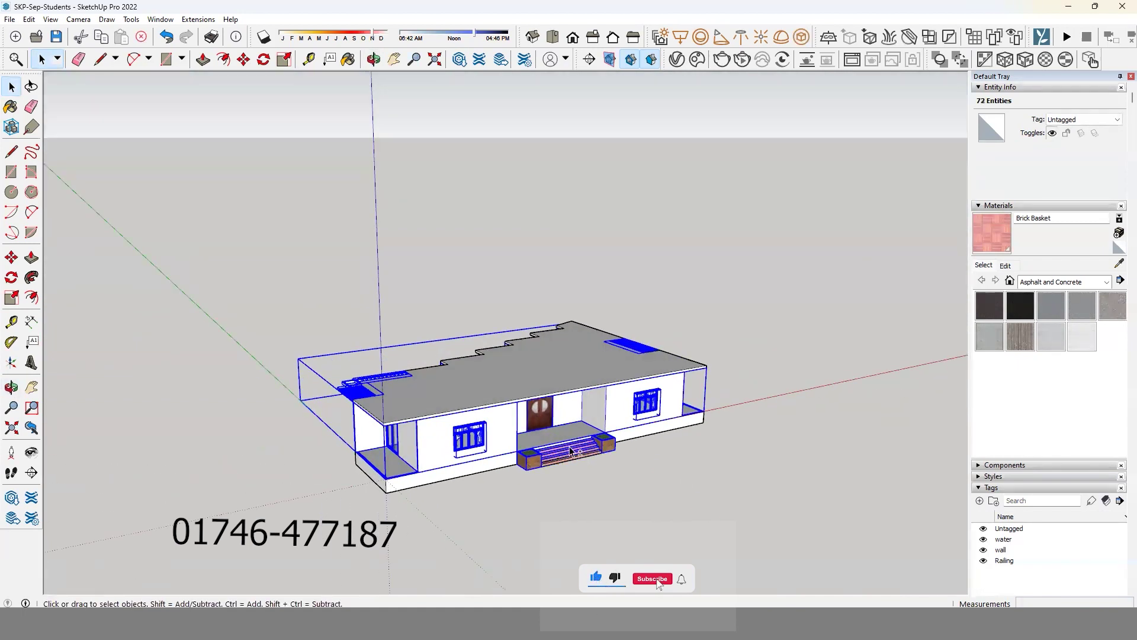
scroll(570, 451, up, 4)
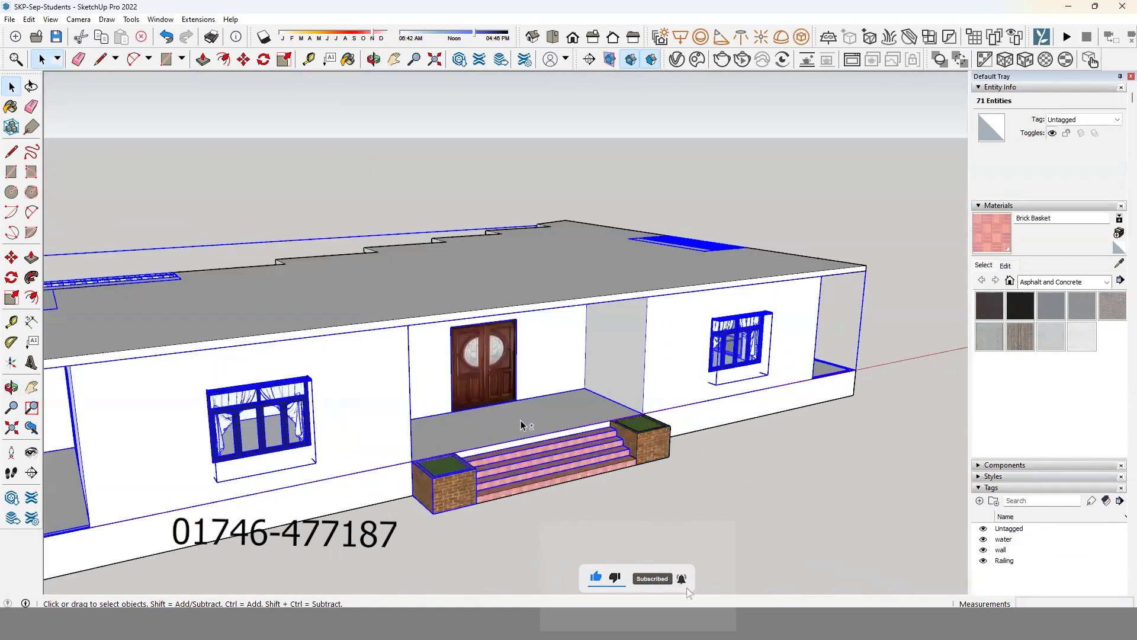
scroll(550, 437, up, 2)
mouse_move(559, 434)
middle_down()
mouse_move(570, 394)
mouse_move(739, 401)
middle_up()
scroll(563, 421, down, 3)
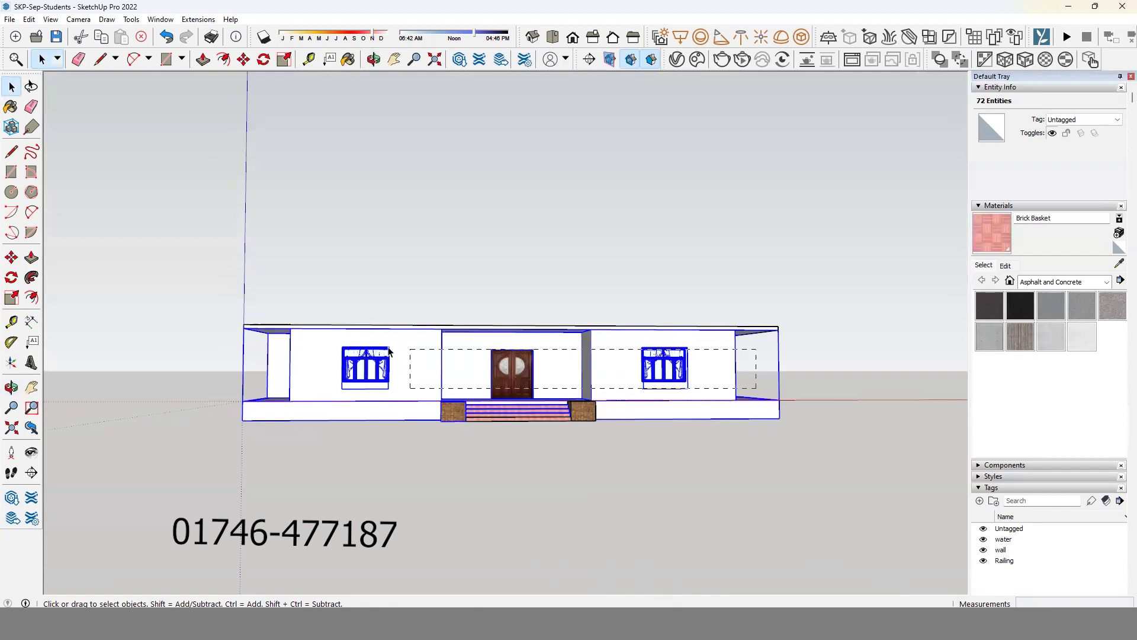
drag(263, 347, 264, 348)
mouse_move(338, 350)
middle_down()
mouse_move(224, 356)
mouse_move(583, 363)
mouse_move(292, 424)
mouse_move(592, 457)
mouse_move(414, 432)
middle_up()
scroll(452, 447, up, 3)
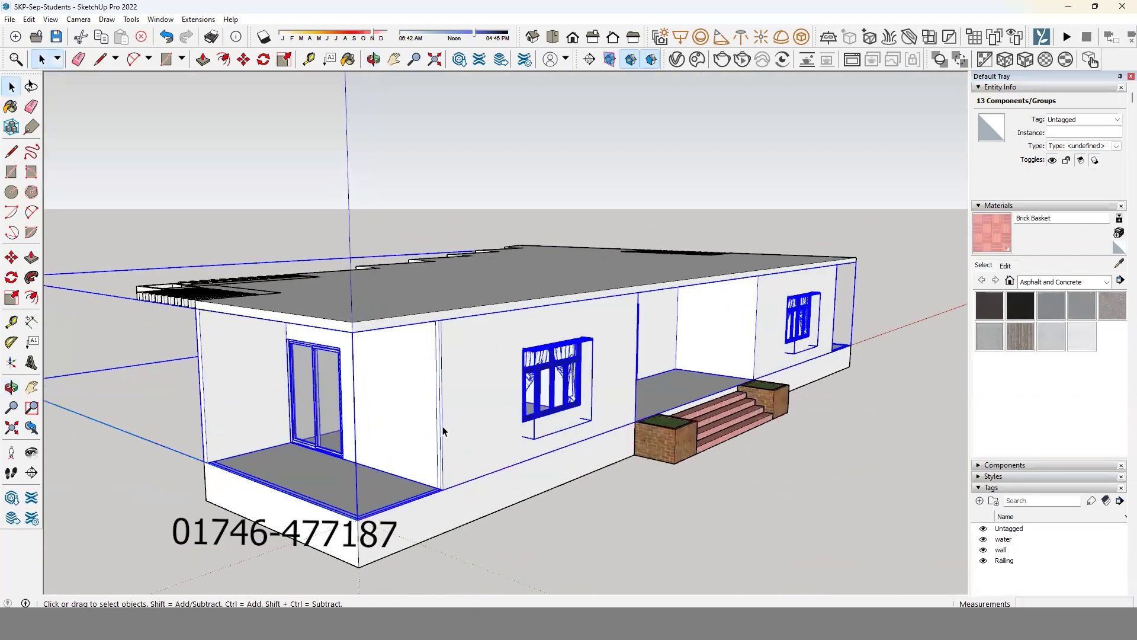
scroll(395, 508, up, 3)
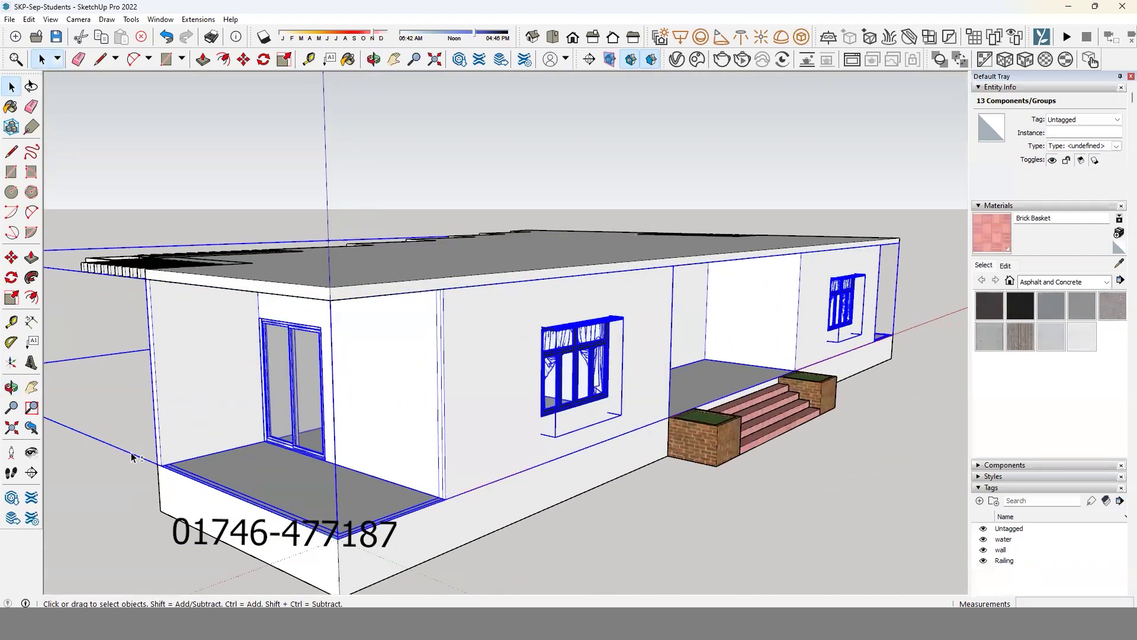
scroll(438, 504, down, 3)
scroll(207, 467, down, 2)
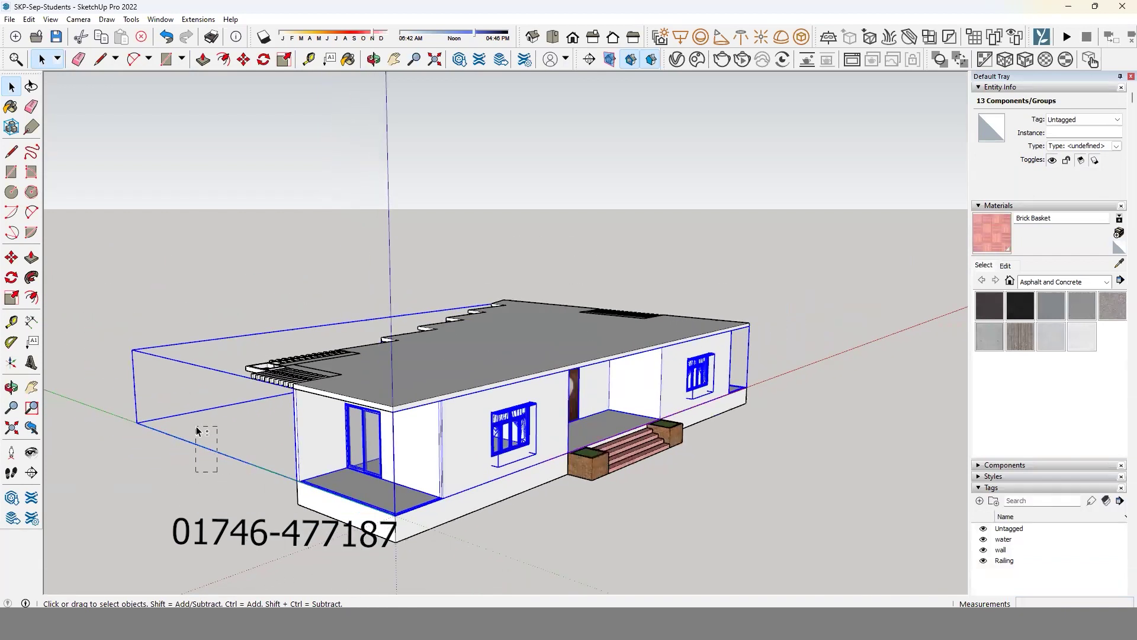
scroll(352, 502, up, 2)
scroll(394, 509, up, 3)
scroll(396, 508, up, 3)
scroll(398, 508, up, 2)
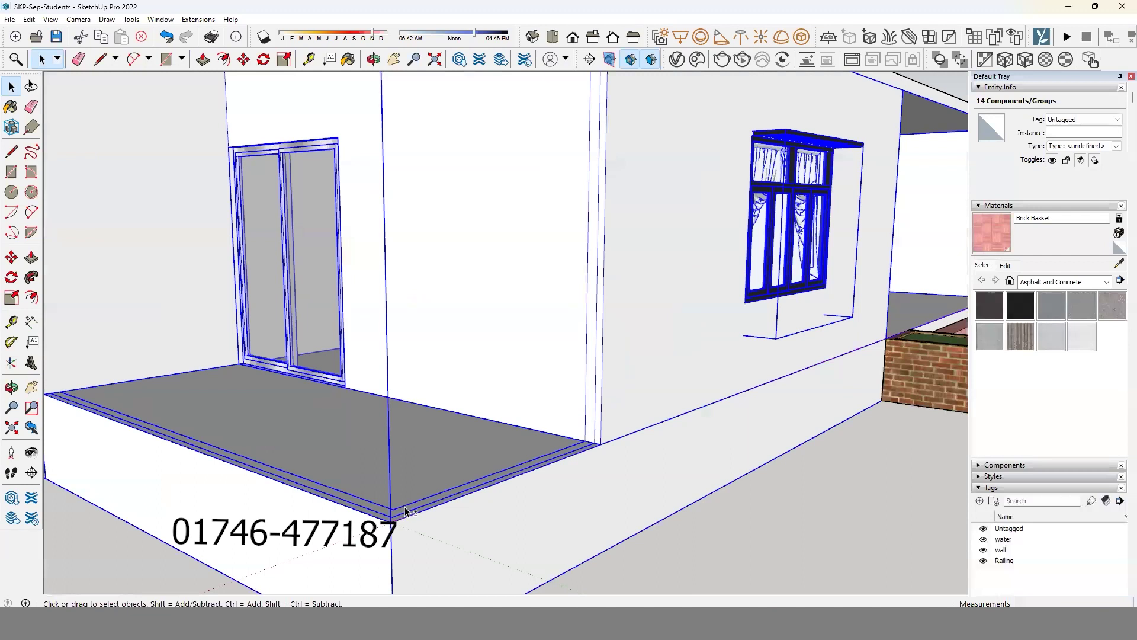
scroll(405, 511, down, 2)
scroll(405, 513, down, 3)
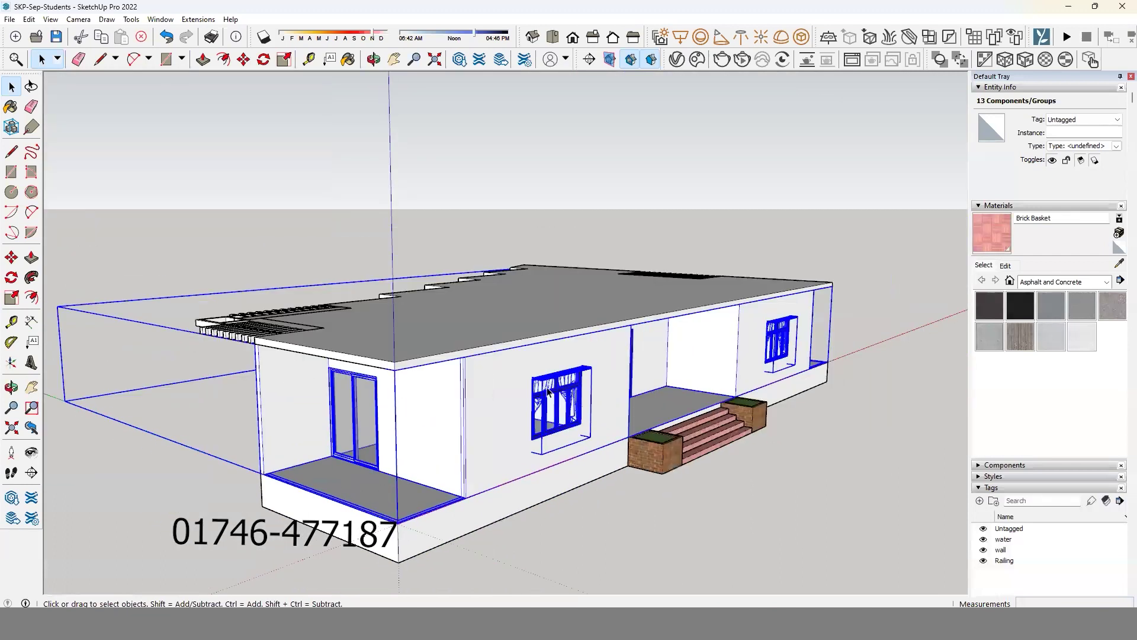
Combine the selected house components and groups into one group with Make Group.
right_click(548, 391)
click(562, 240)
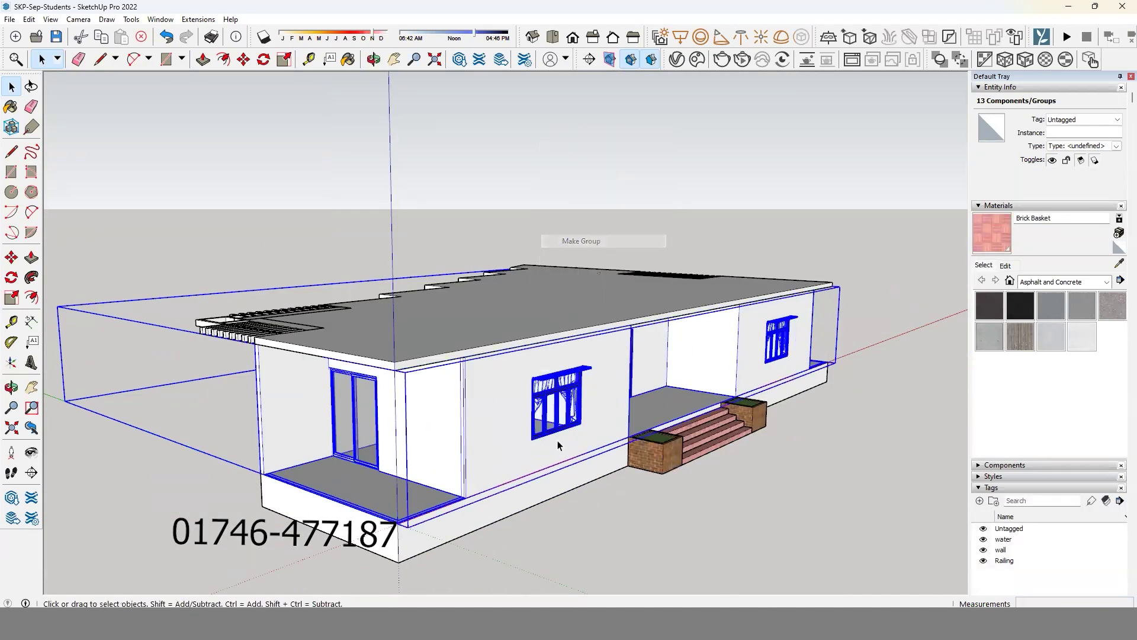
scroll(558, 446, down, 3)
key(m)
middle_drag(505, 469, 171, 405)
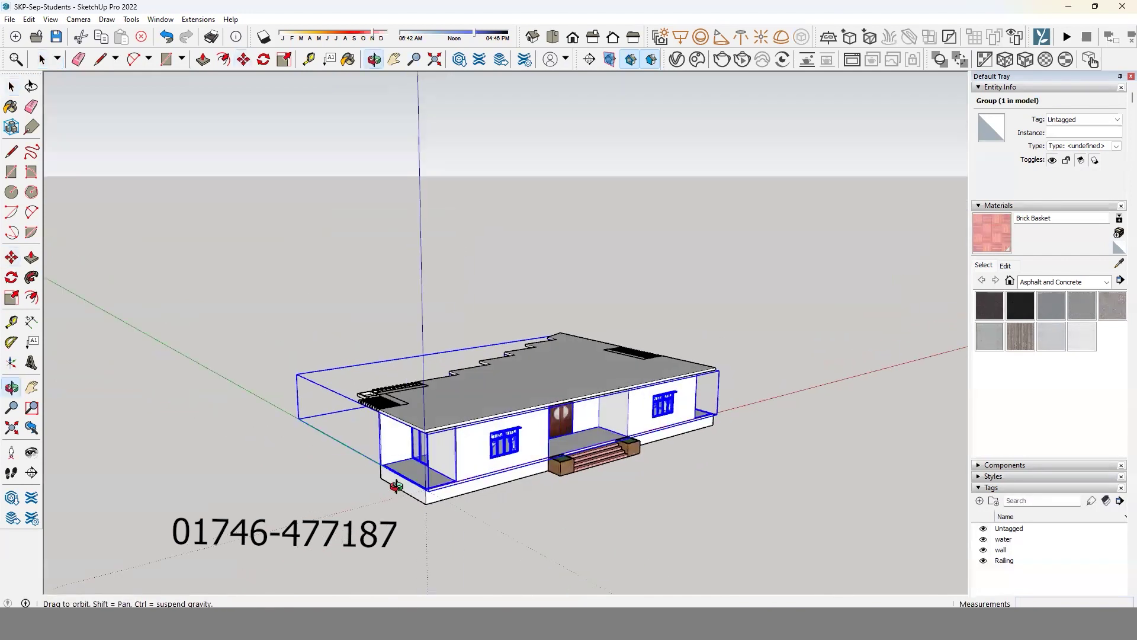
Copy the house group 10' up from the porch corner as a second storey.
scroll(655, 469, down, 1)
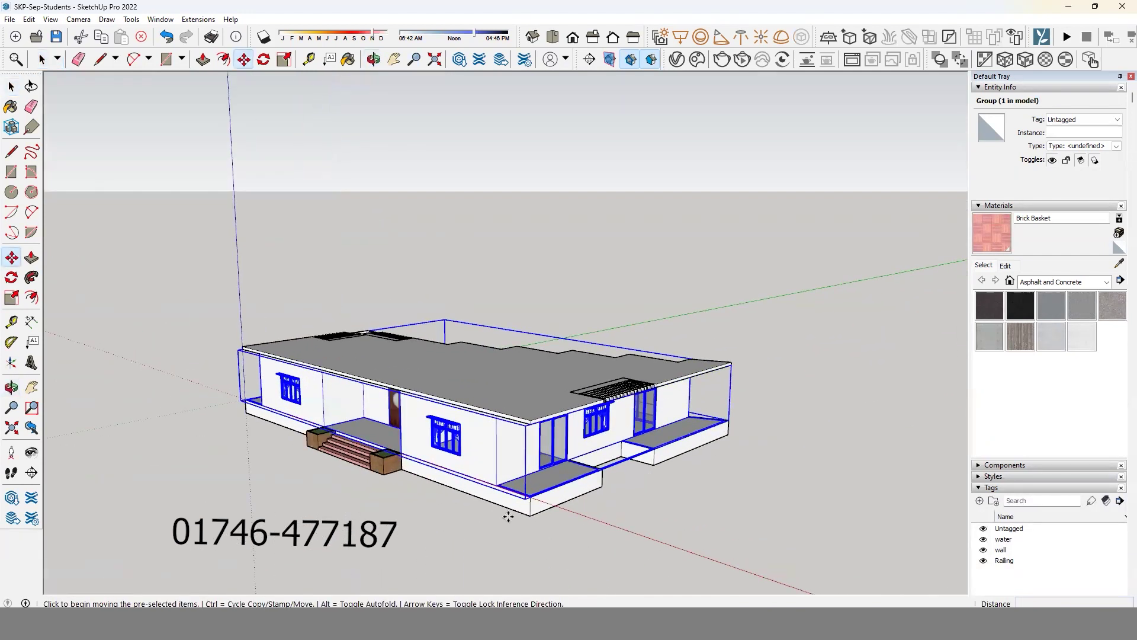
scroll(508, 515, up, 3)
scroll(539, 491, up, 3)
click(539, 486)
scroll(539, 486, down, 1)
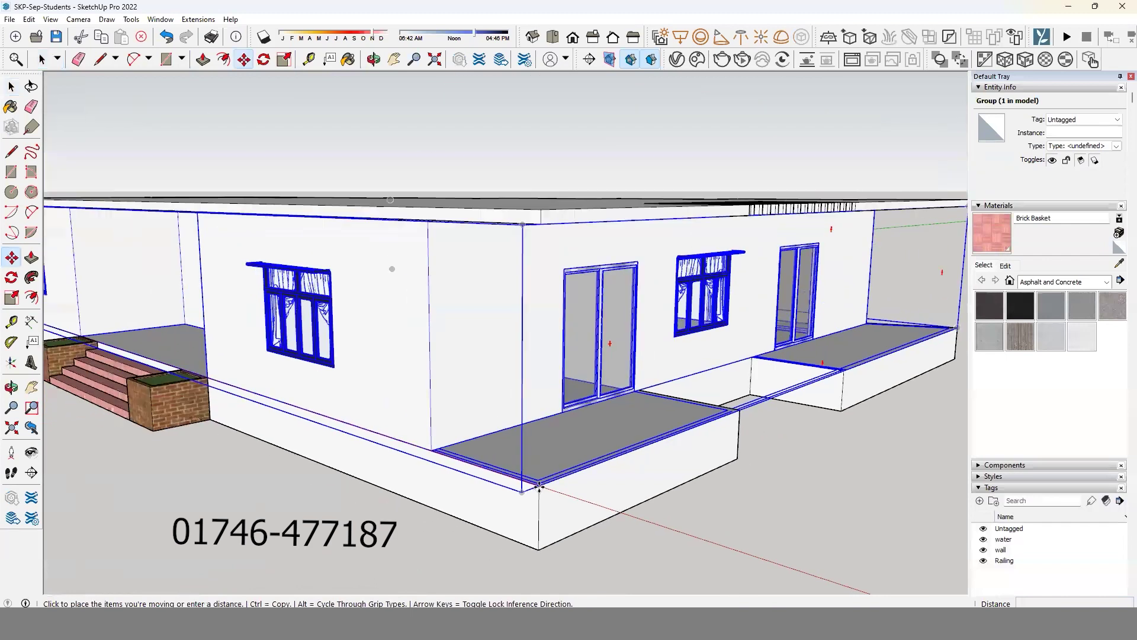
scroll(539, 490, down, 2)
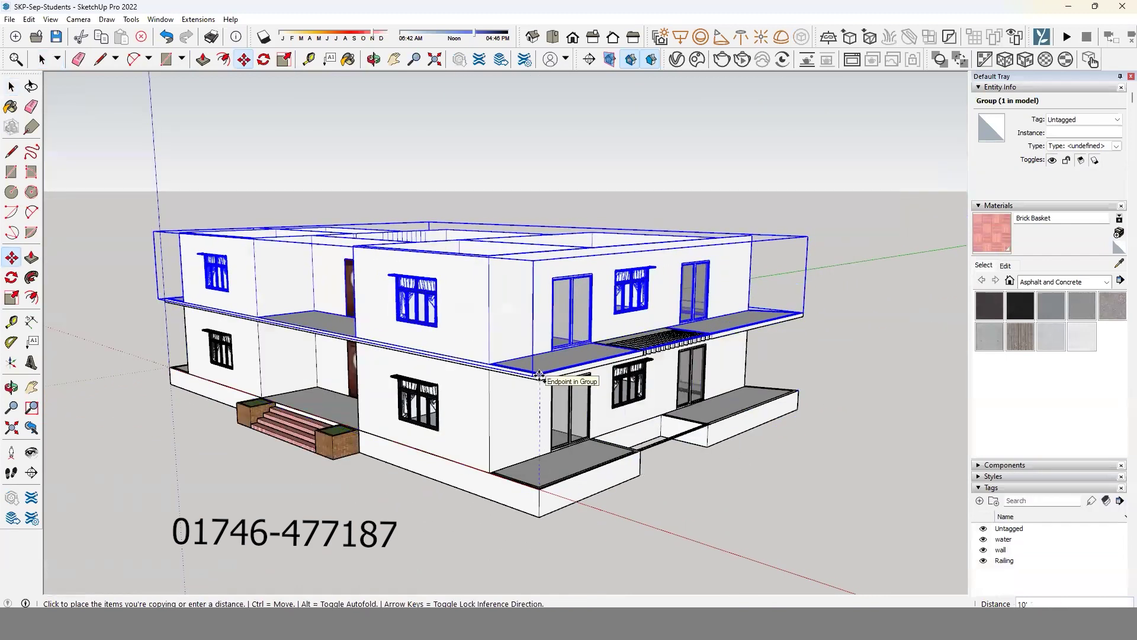
click(600, 410)
key(space)
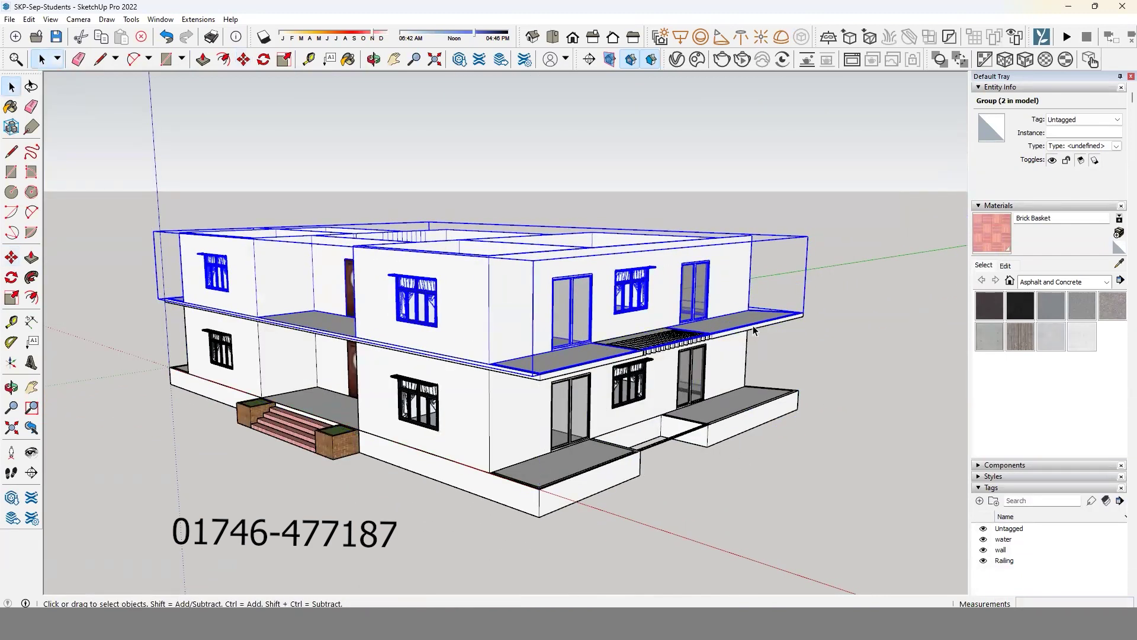
Copy the floor slab and railing group 10' up to cap the upper storey.
click(754, 329)
key(m)
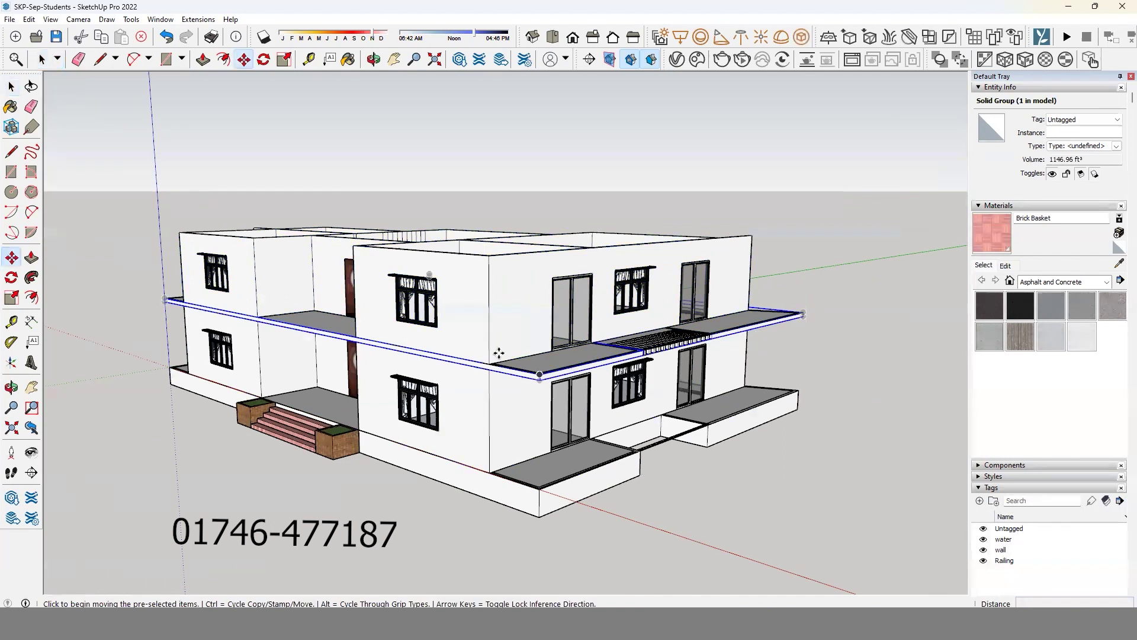
scroll(487, 379, up, 2)
click(484, 376)
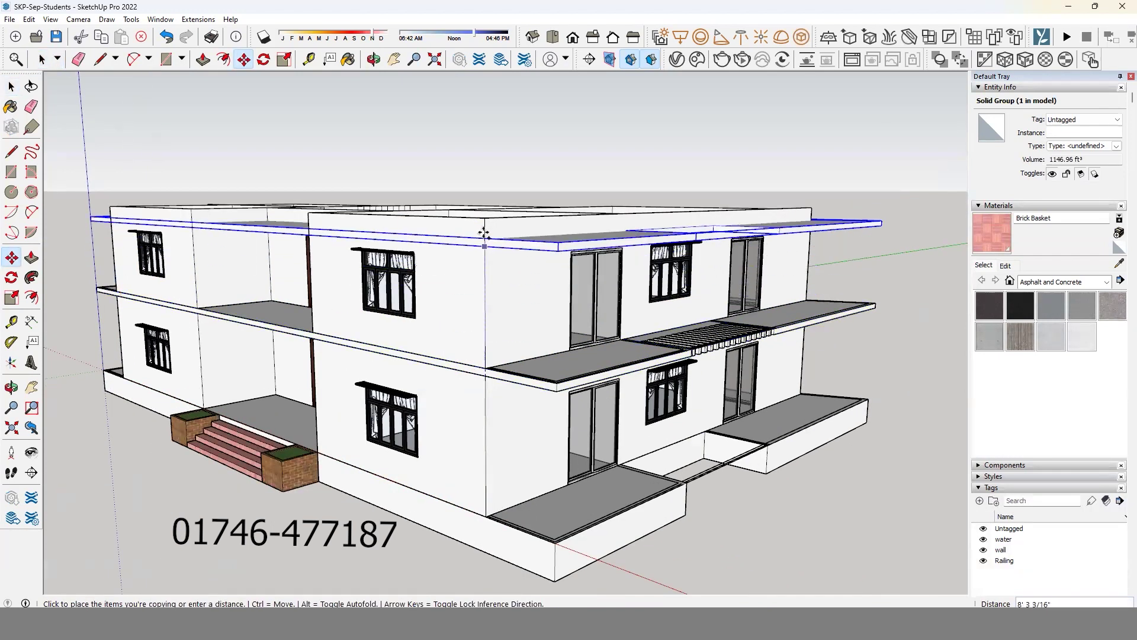
key(space)
Orbit to a perspective corner view and select the upper-floor group.
middle_drag(480, 252, 861, 315)
scroll(758, 306, down, 3)
click(861, 315)
mouse_move(663, 325)
middle_down()
mouse_move(710, 351)
mouse_move(556, 298)
mouse_move(520, 379)
mouse_move(479, 329)
mouse_move(663, 417)
mouse_move(491, 266)
middle_up()
click(514, 314)
scroll(479, 329, up, 2)
scroll(663, 417, up, 5)
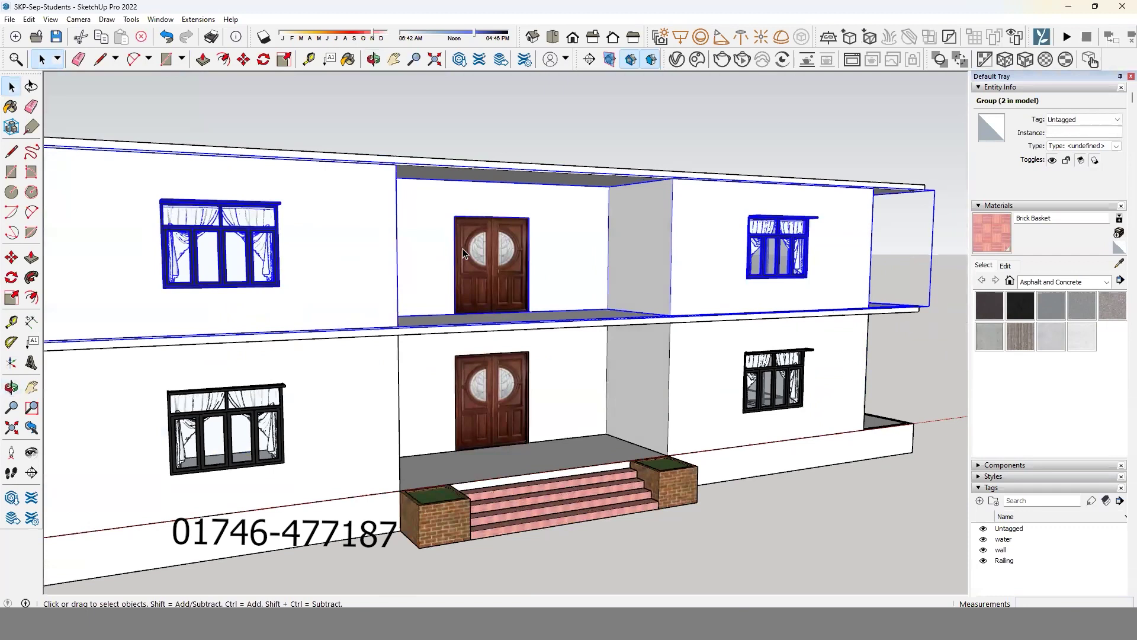
Delete the front door inside the upper-floor group, then close the group.
double_click(492, 267)
click(491, 266)
key(Delete)
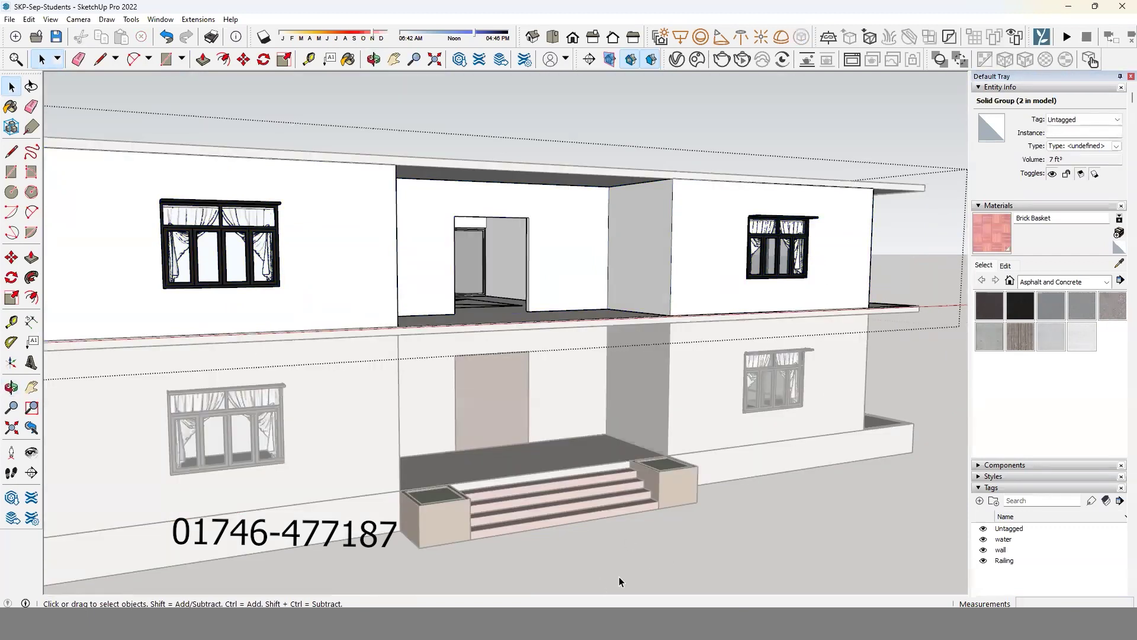
scroll(604, 533, down, 5)
mouse_move(604, 533)
middle_down()
mouse_move(620, 464)
mouse_move(756, 373)
mouse_move(681, 415)
mouse_move(738, 438)
mouse_move(183, 425)
middle_up()
click(620, 464)
scroll(620, 463, down, 2)
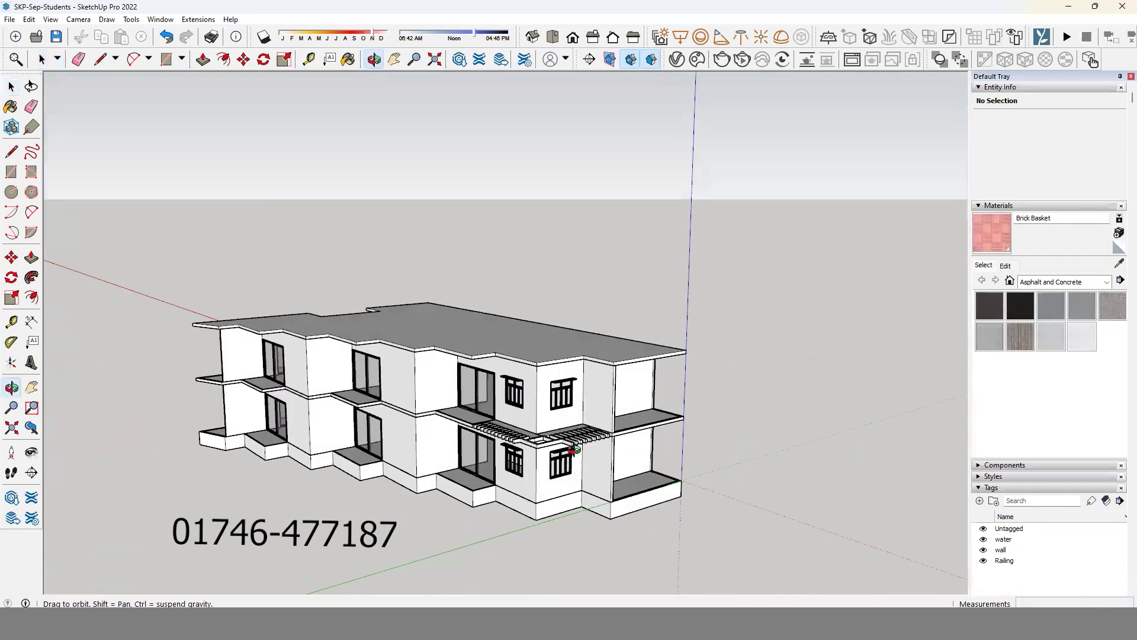
scroll(614, 459, up, 3)
scroll(652, 444, up, 2)
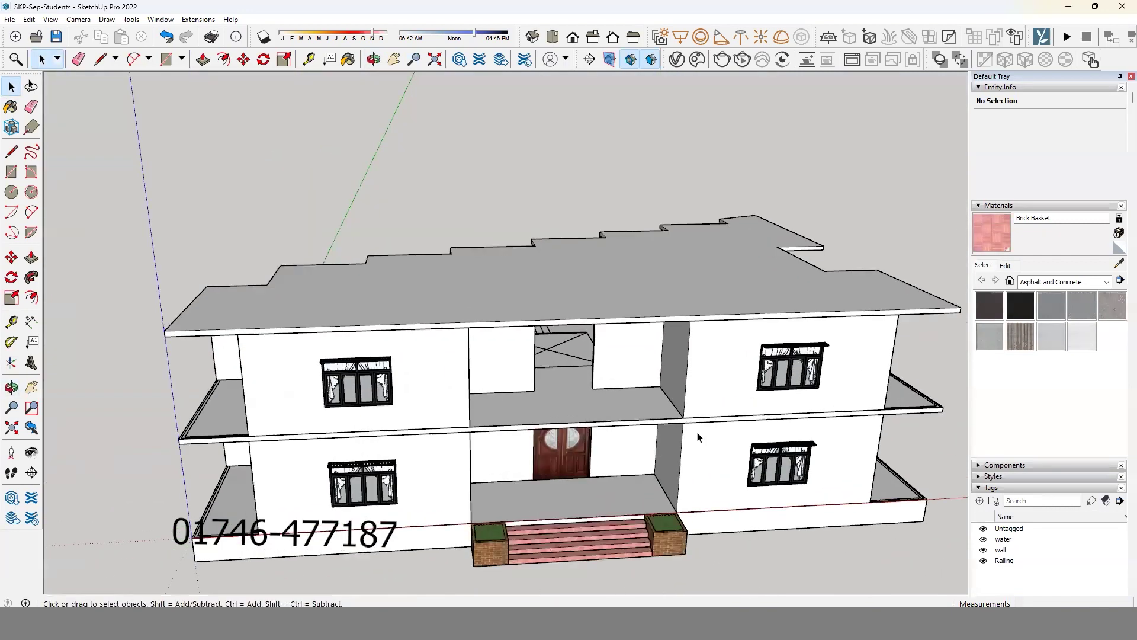
scroll(698, 431, up, 2)
scroll(744, 305, up, 2)
scroll(604, 355, down, 1)
scroll(589, 453, up, 1)
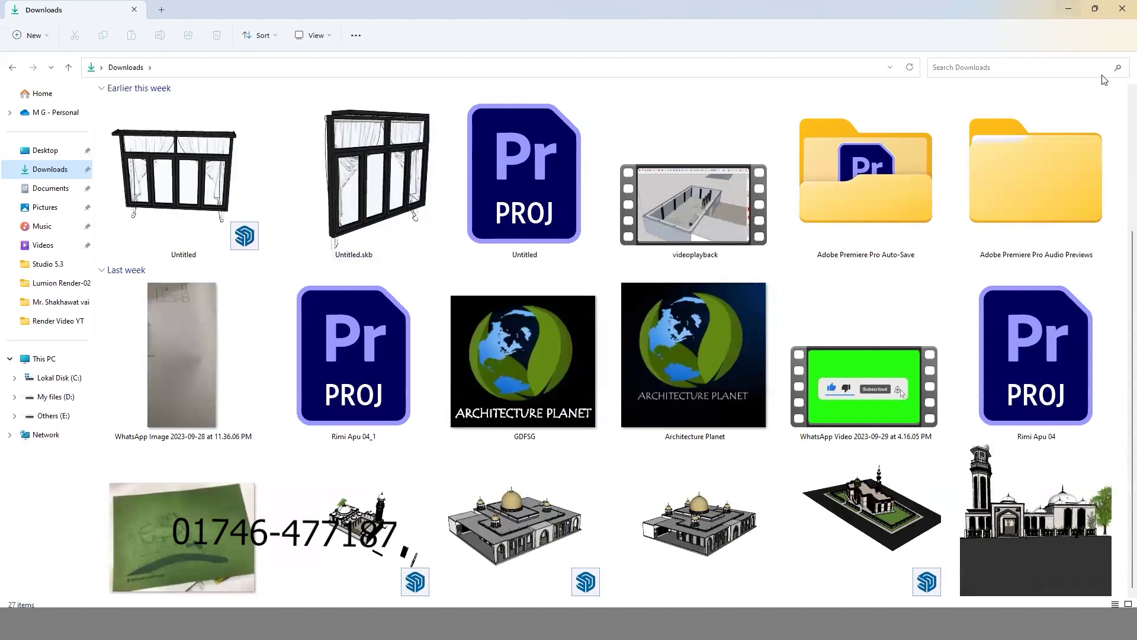
Open the 3D OBJECTS folder on My files (D:), then run the WOODEN DOOR search.
scroll(316, 324, down, 3)
scroll(287, 322, up, 3)
scroll(288, 322, down, 3)
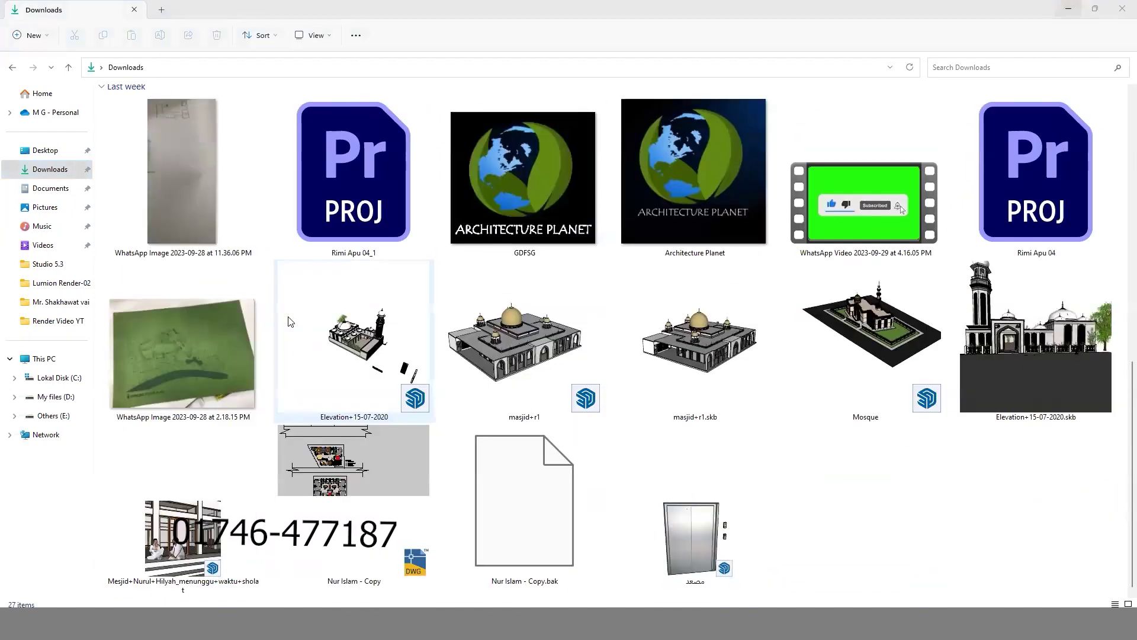
click(66, 395)
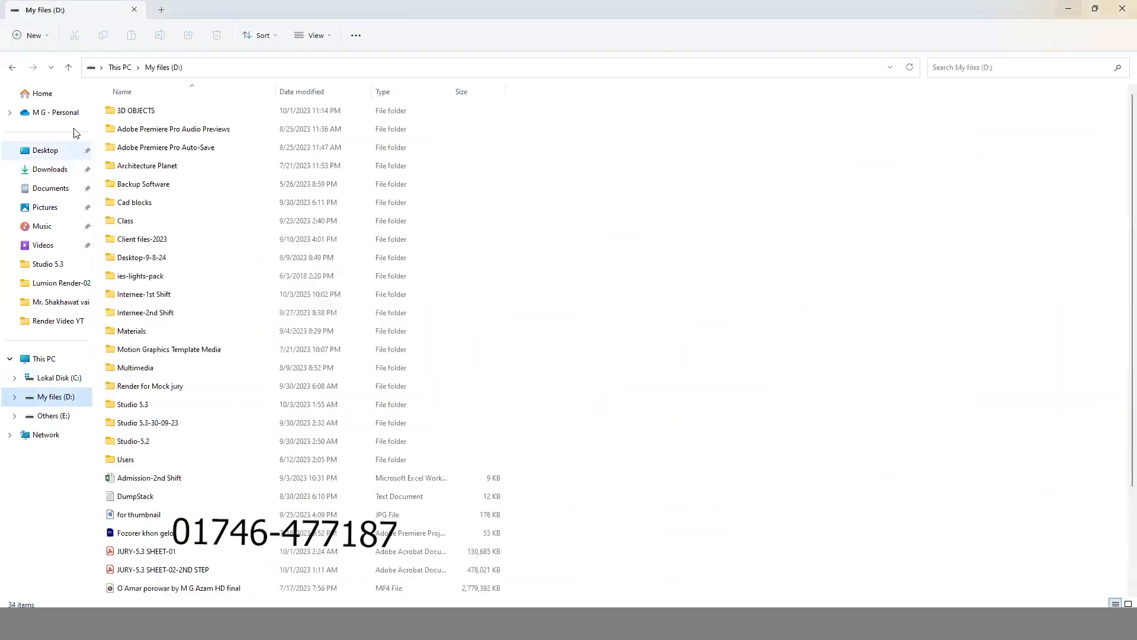
double_click(149, 111)
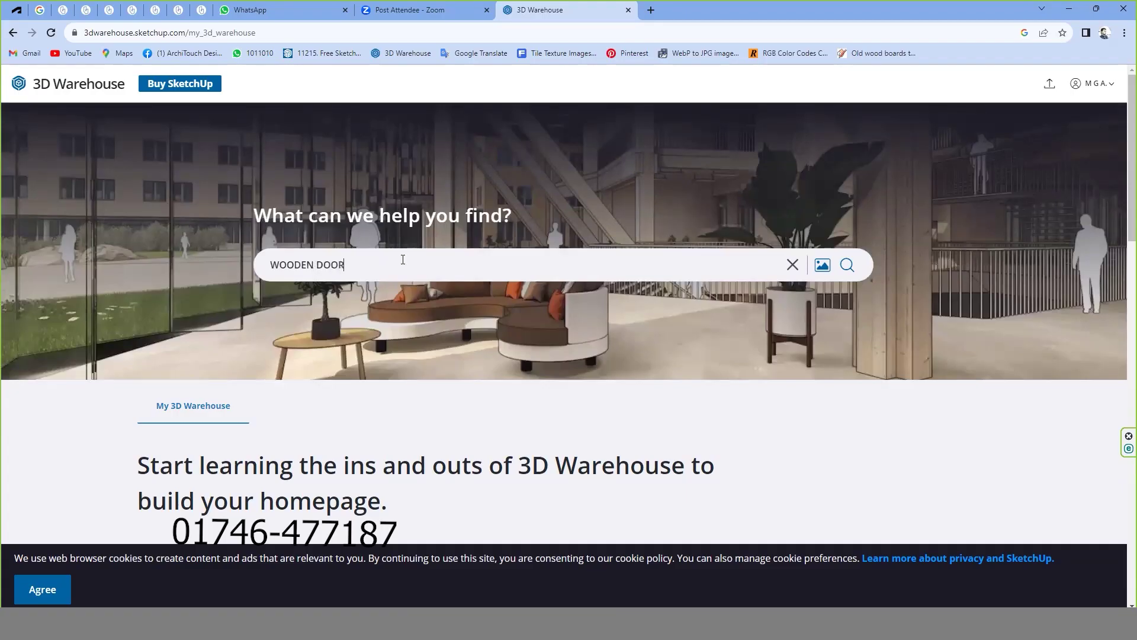
key(Return)
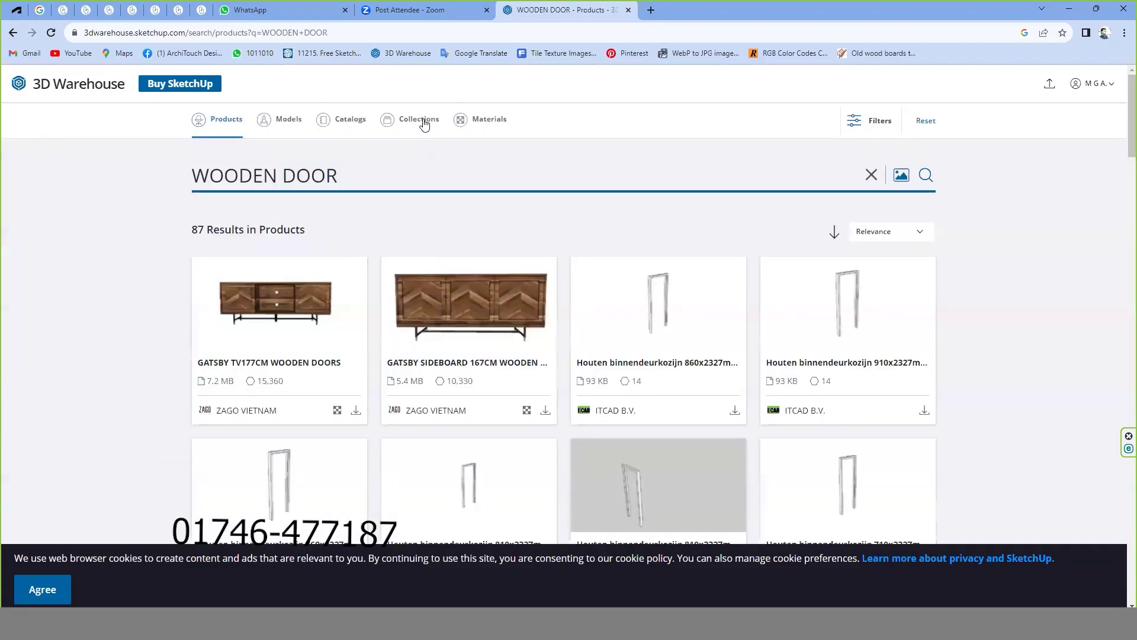
Browse the Collections results for the WOODEN DOOR search.
click(420, 119)
scroll(148, 302, down, 2)
scroll(155, 288, down, 3)
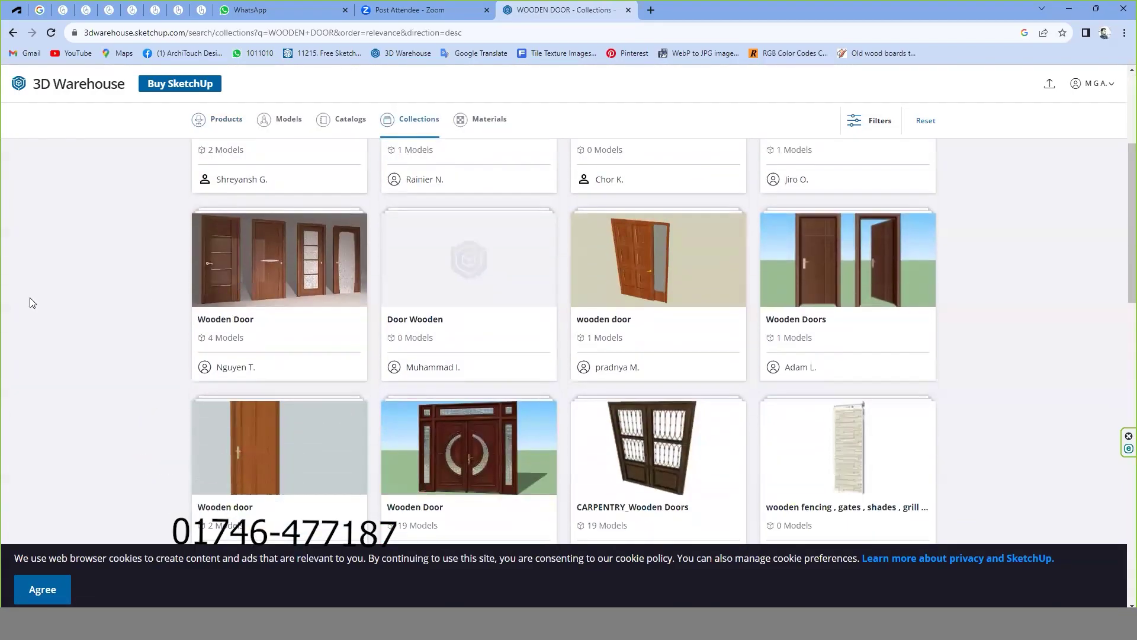
scroll(30, 300, down, 2)
scroll(351, 350, down, 1)
scroll(269, 369, down, 1)
scroll(270, 369, down, 3)
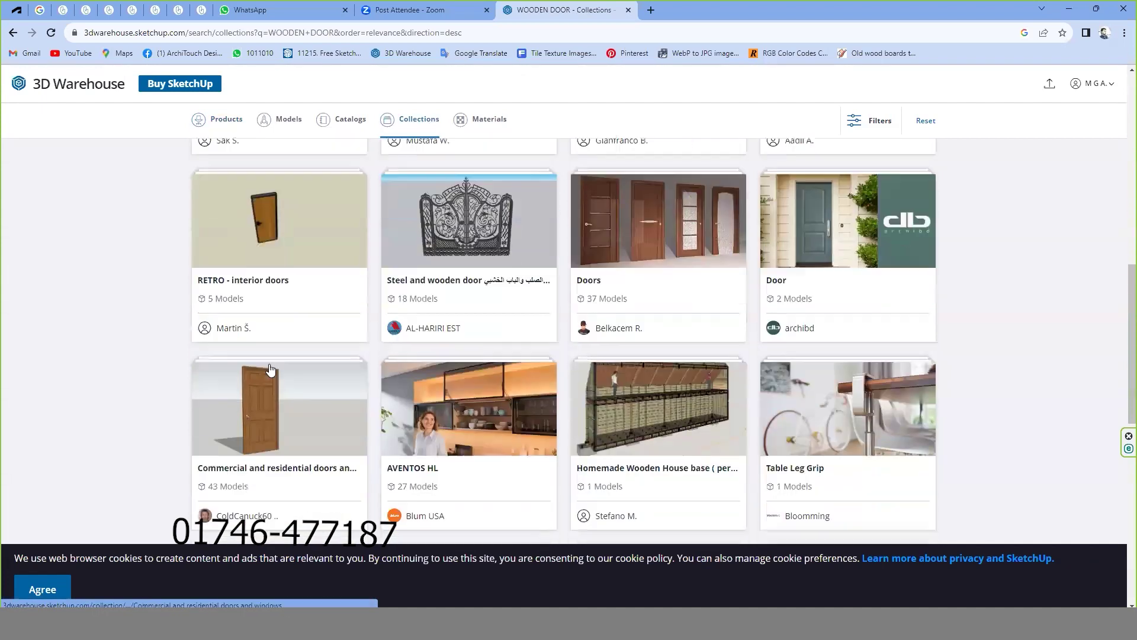
scroll(270, 368, down, 4)
scroll(269, 368, down, 4)
scroll(270, 369, down, 2)
scroll(267, 344, up, 12)
scroll(261, 302, up, 5)
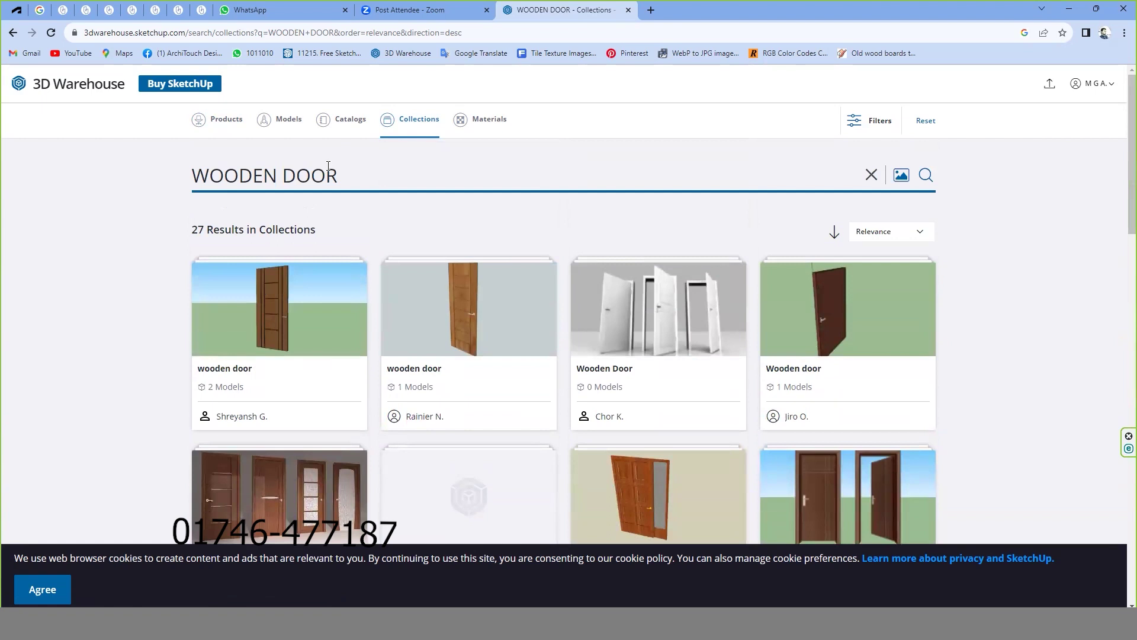
Change the search to VERANDA DOOR and browse its Models results.
drag(282, 181, 156, 186)
text(VERAN)
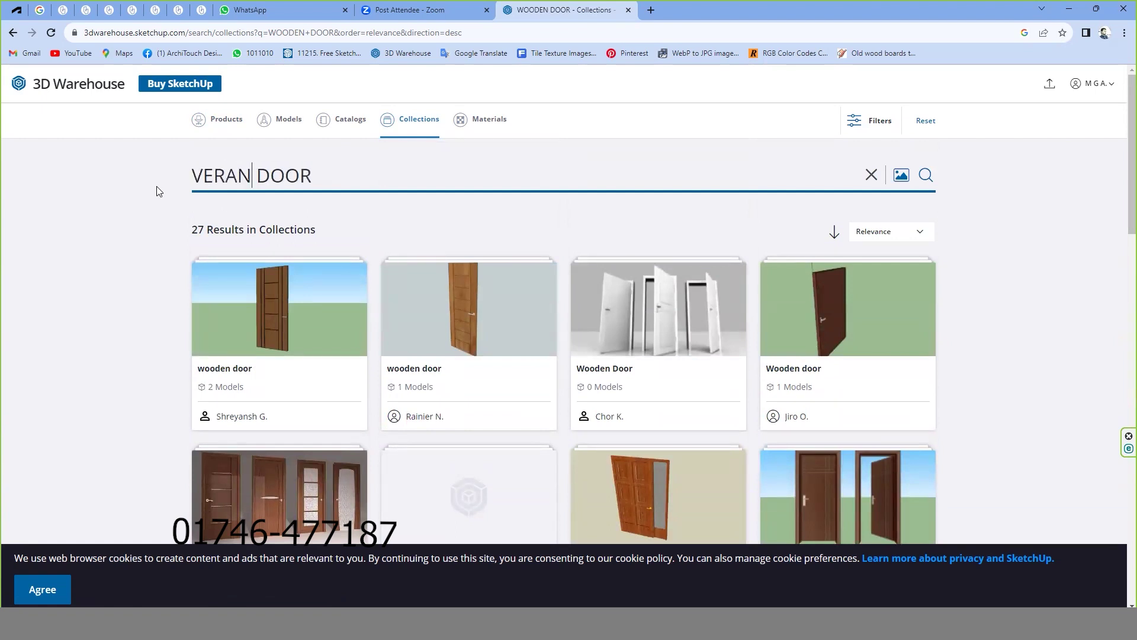
text(DA)
key(Return)
click(288, 117)
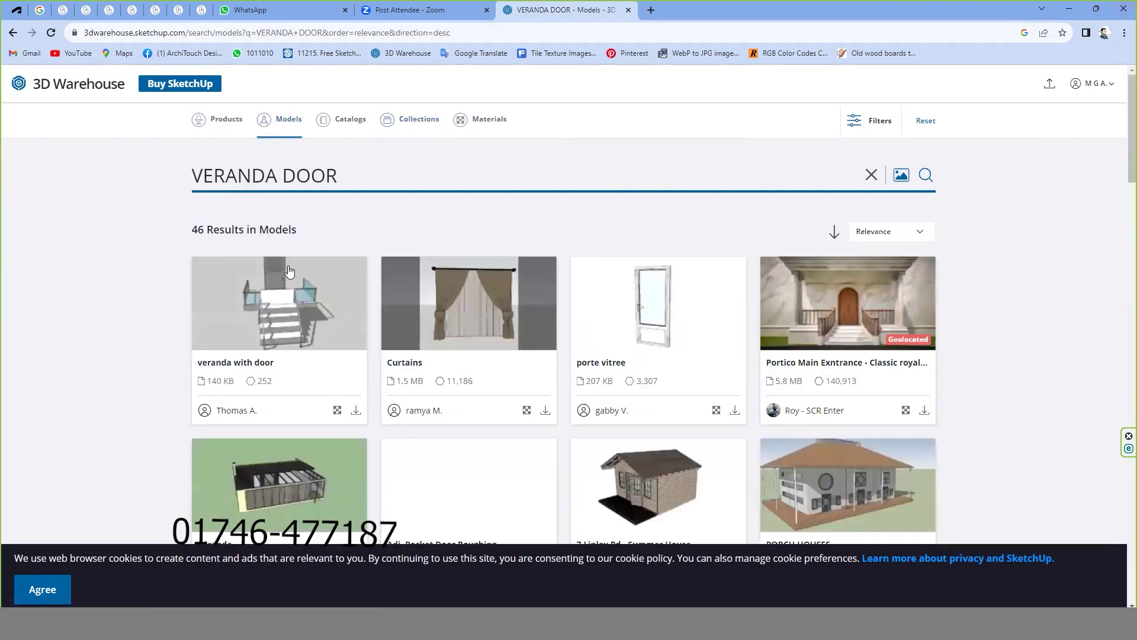
scroll(284, 277, down, 5)
scroll(284, 277, down, 5)
scroll(284, 277, down, 5)
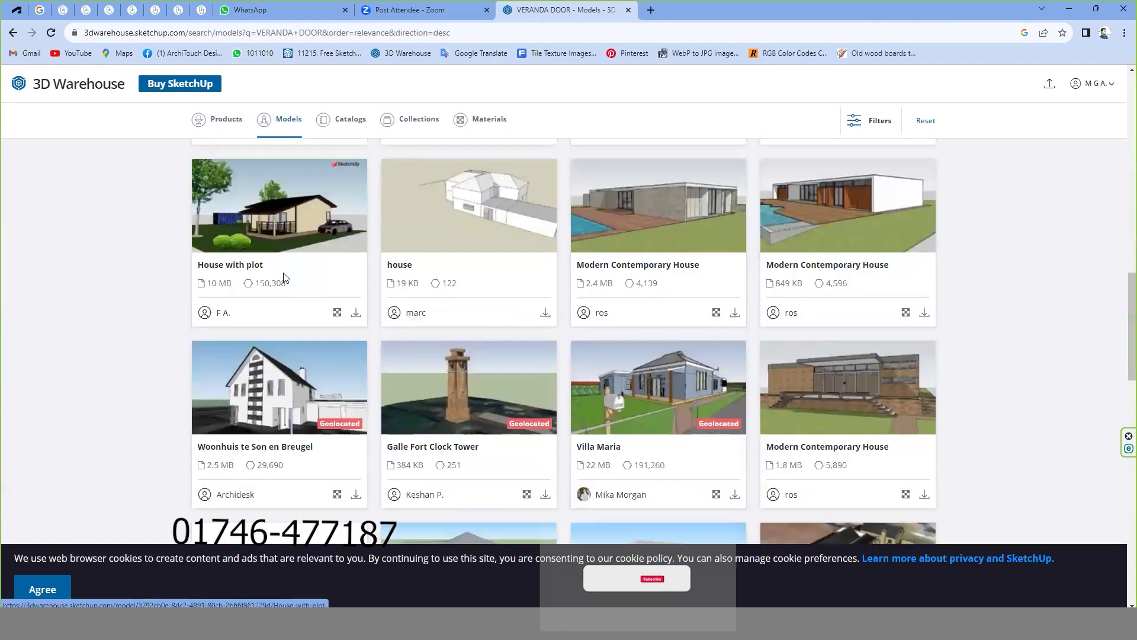
scroll(284, 277, down, 5)
scroll(284, 277, down, 10)
scroll(249, 177, up, 3)
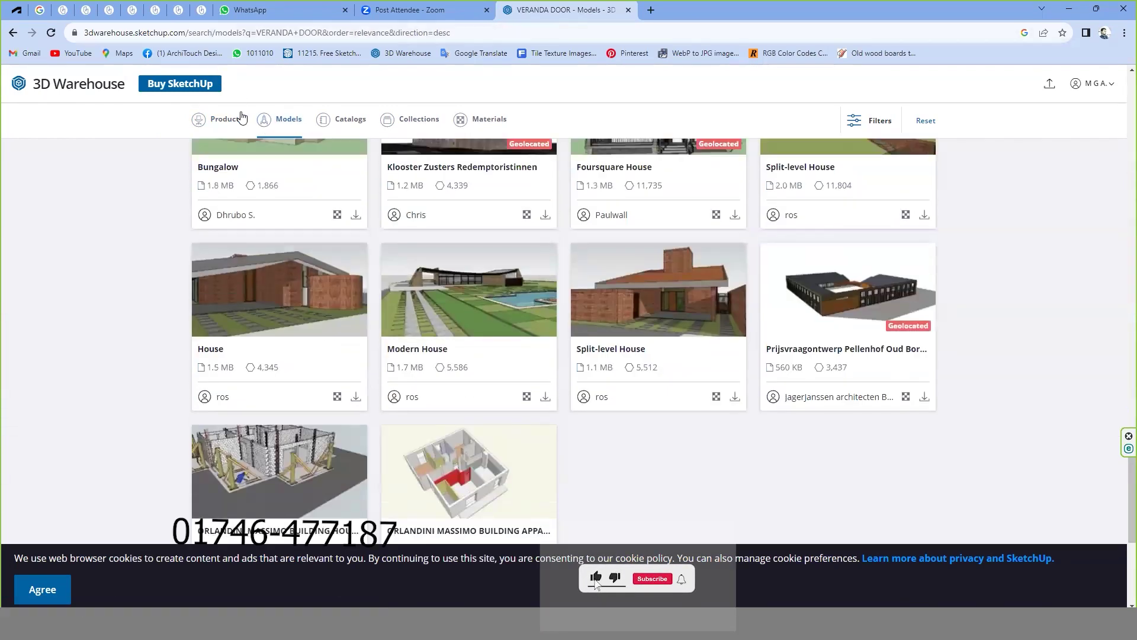
Show the single VERANDA DOOR Products result and delete VERANDA from the query.
click(241, 116)
click(278, 119)
scroll(261, 437, down, 5)
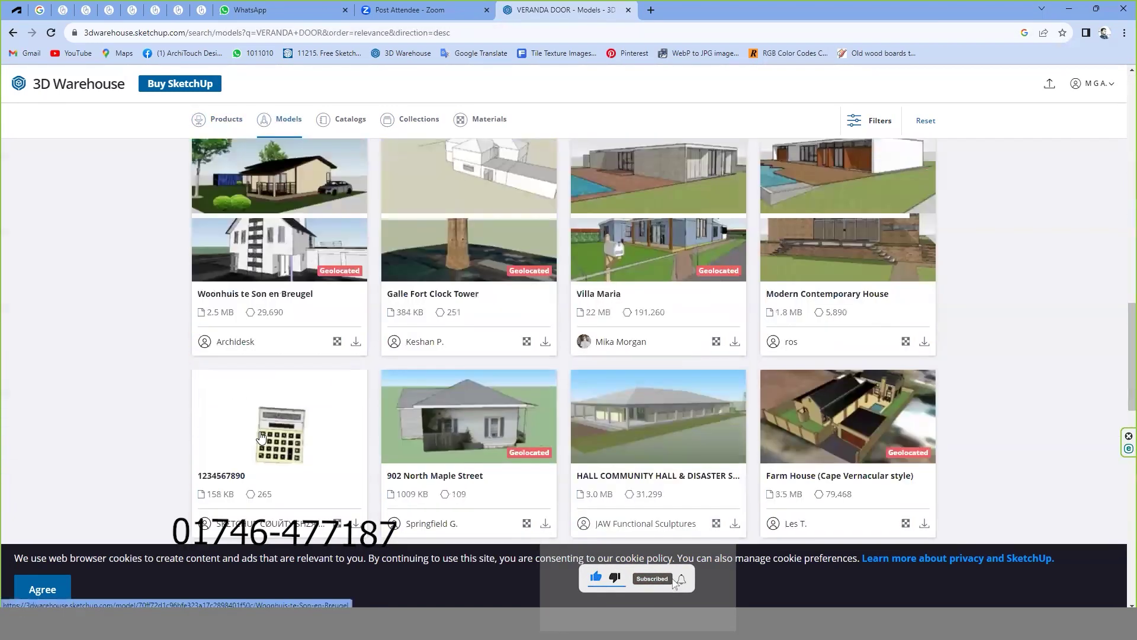
scroll(260, 437, down, 5)
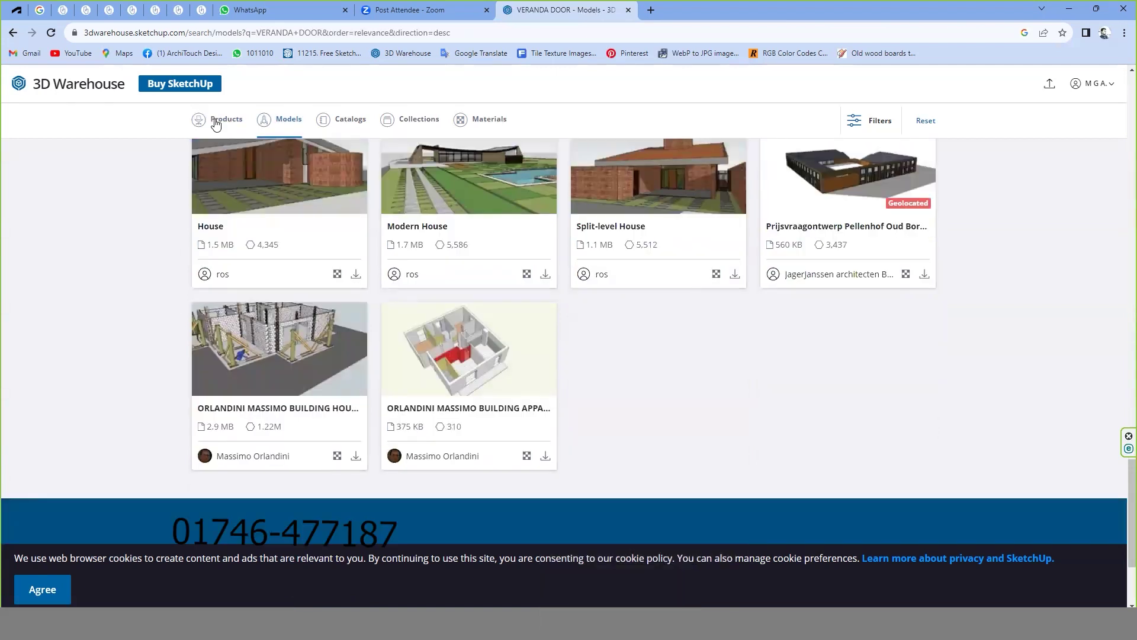
click(215, 123)
drag(258, 175, 190, 209)
key(BackSpace)
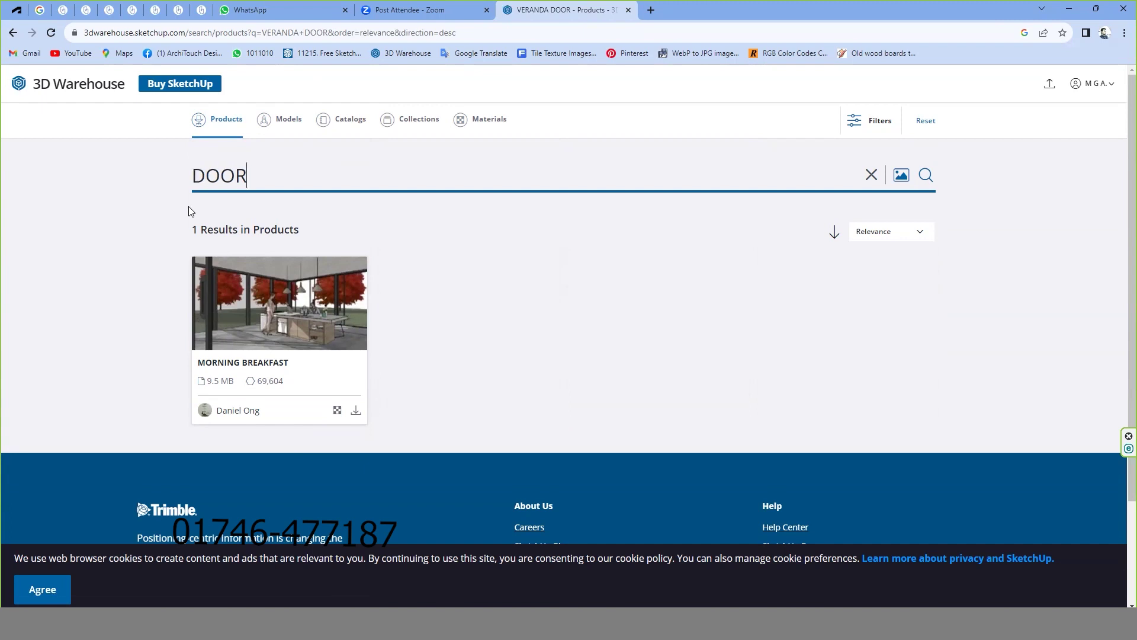
Search 3D Warehouse for DOORS and scroll through the Products results.
text(S)
key(Return)
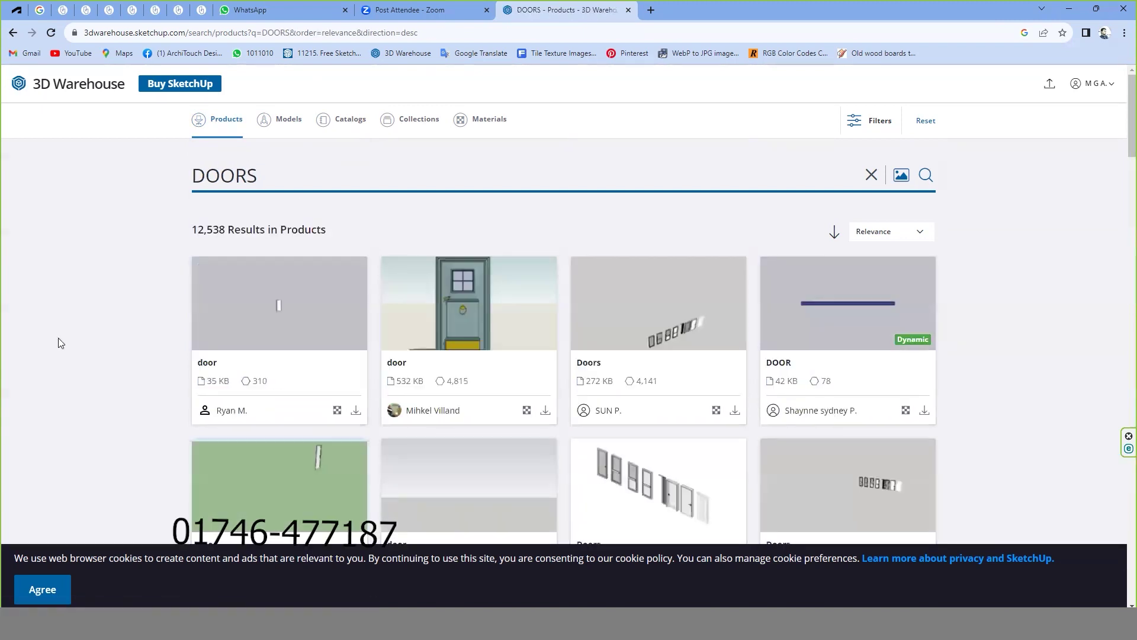
scroll(260, 251, down, 5)
scroll(287, 281, down, 5)
scroll(287, 281, down, 3)
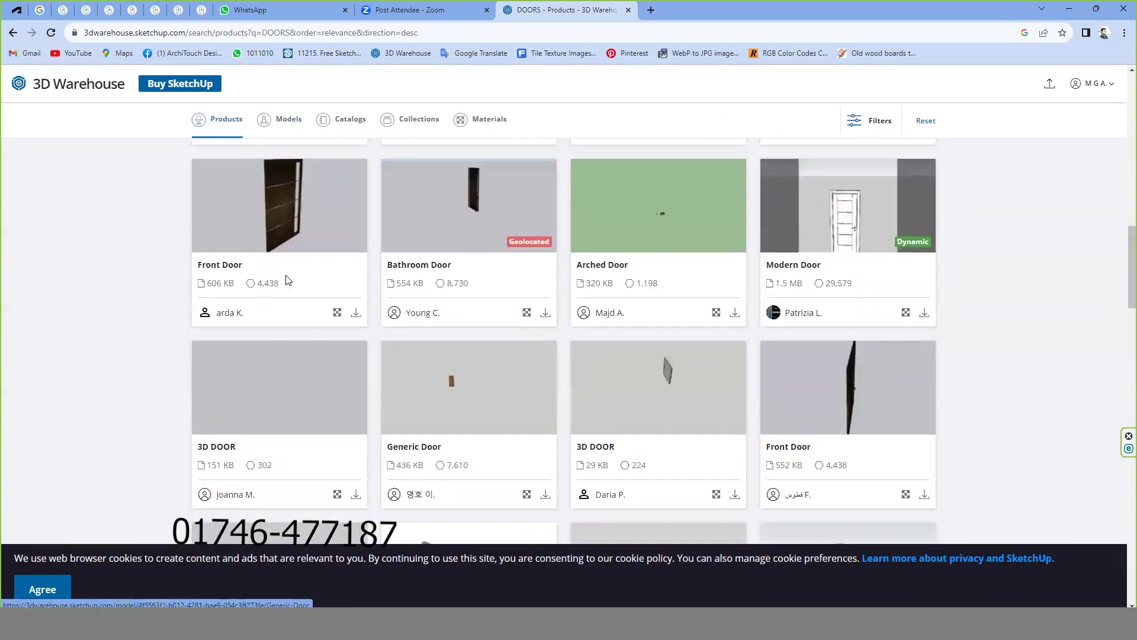
scroll(286, 281, down, 6)
scroll(287, 281, down, 1)
scroll(286, 281, down, 1)
scroll(287, 280, down, 2)
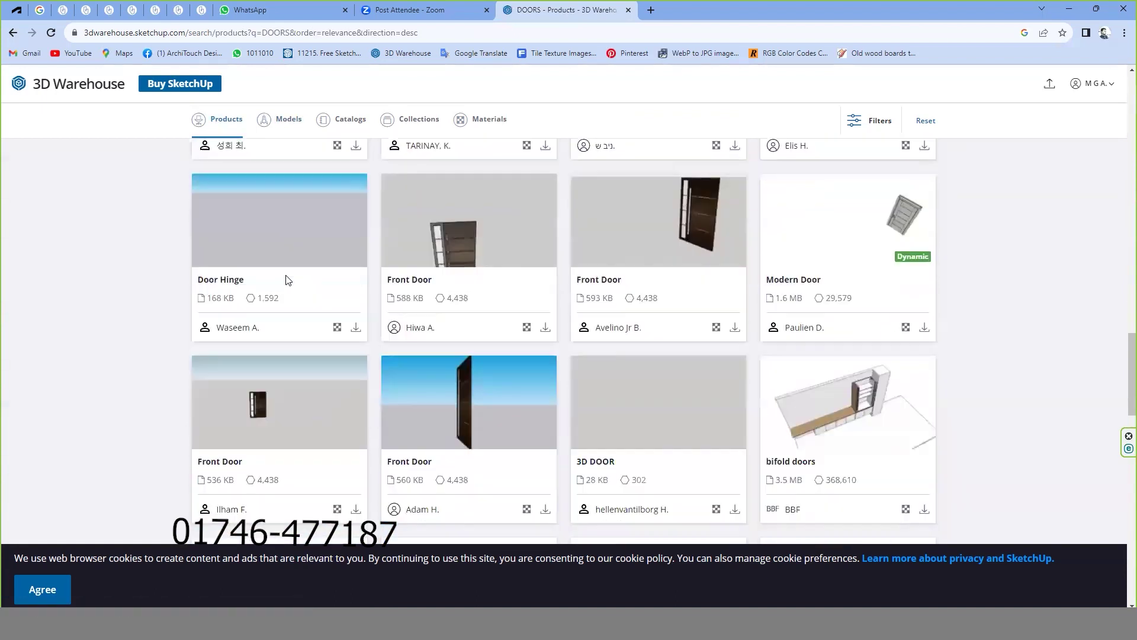
scroll(286, 279, down, 1)
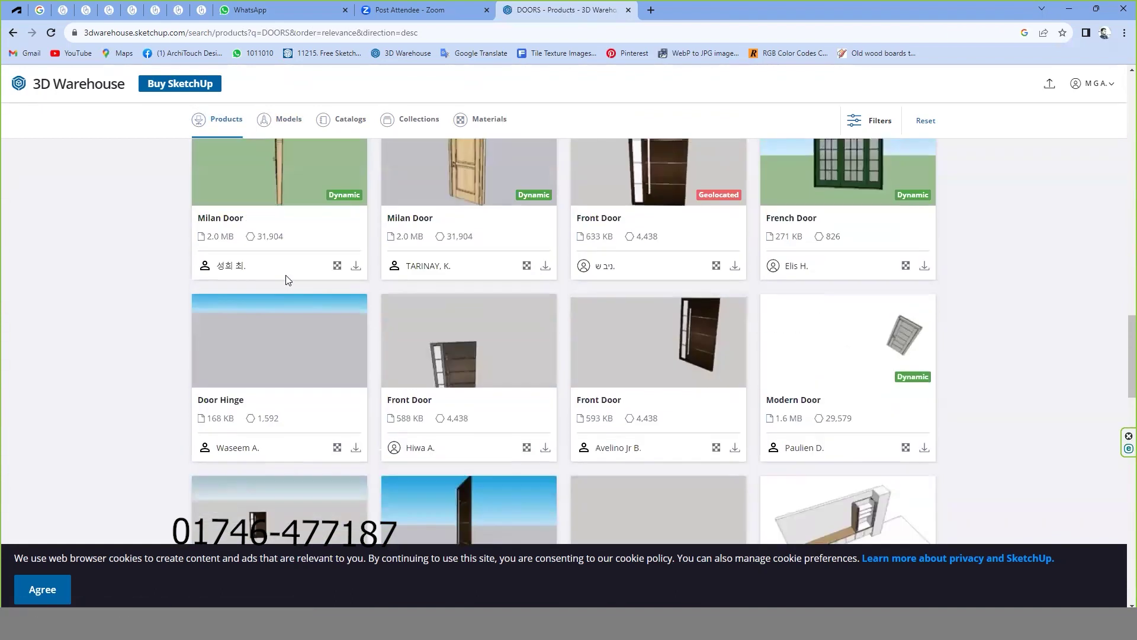
scroll(287, 280, down, 5)
scroll(287, 279, down, 3)
scroll(286, 280, down, 4)
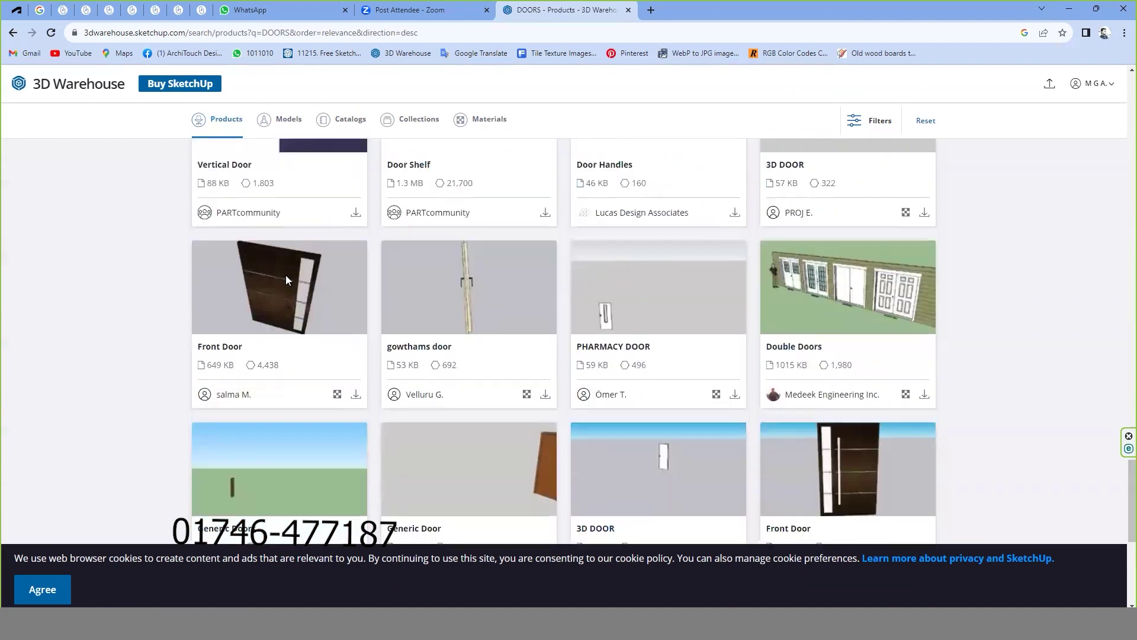
scroll(287, 280, down, 7)
Browse the 10,819 DOORS collection results, then scroll back to the top.
click(418, 121)
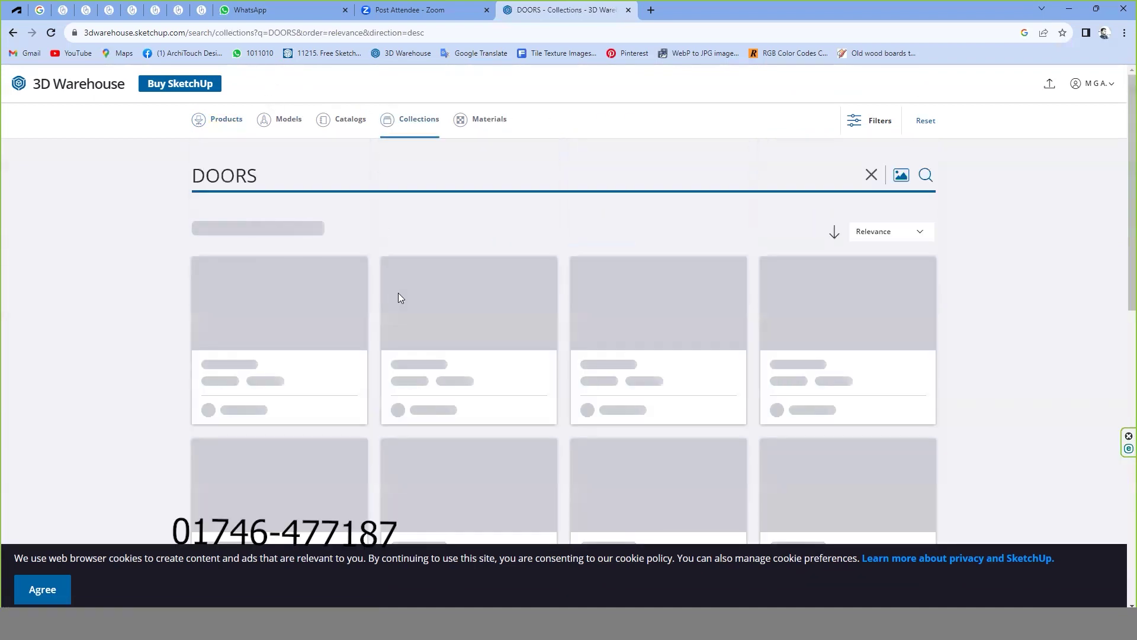
scroll(200, 287, down, 3)
scroll(201, 287, down, 2)
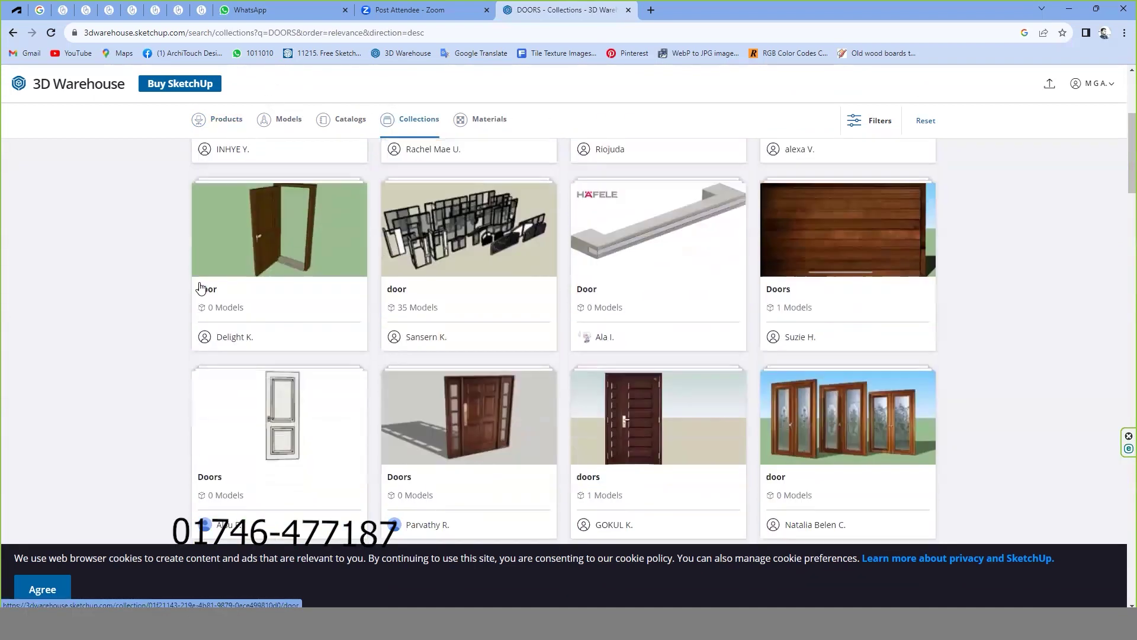
scroll(200, 287, down, 2)
scroll(200, 288, down, 5)
scroll(201, 287, down, 5)
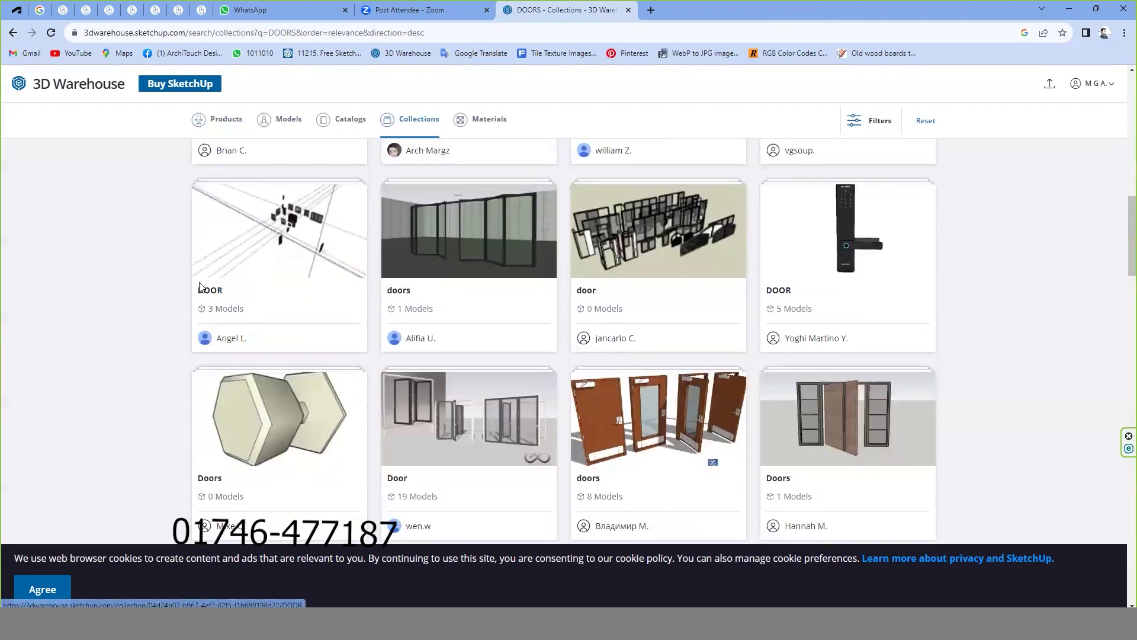
scroll(200, 287, down, 4)
scroll(200, 287, down, 3)
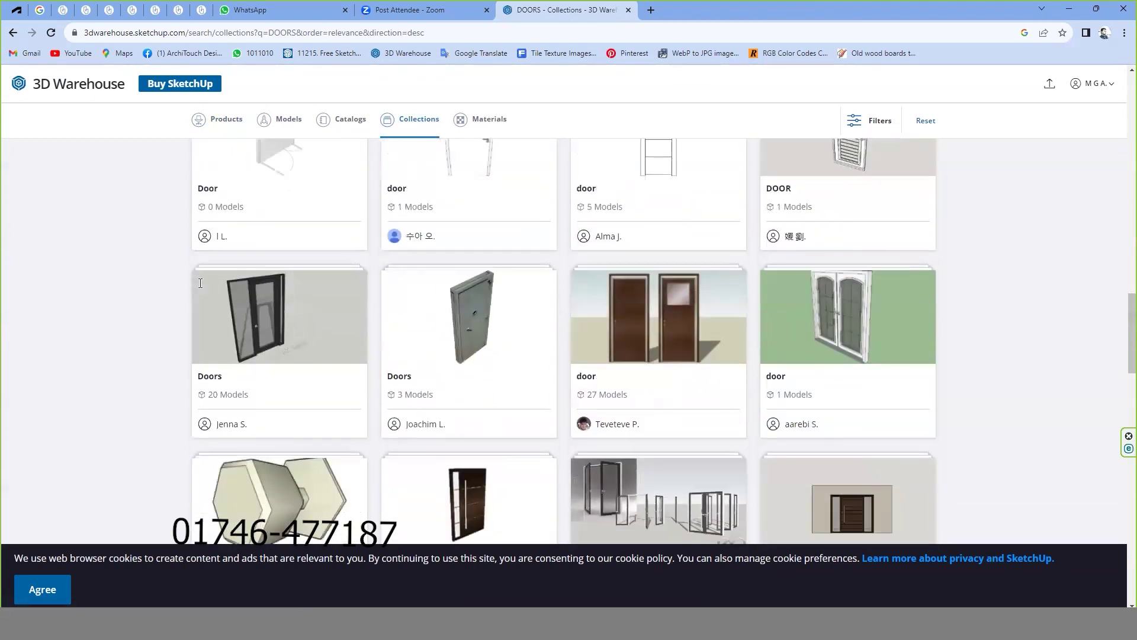
scroll(200, 287, down, 2)
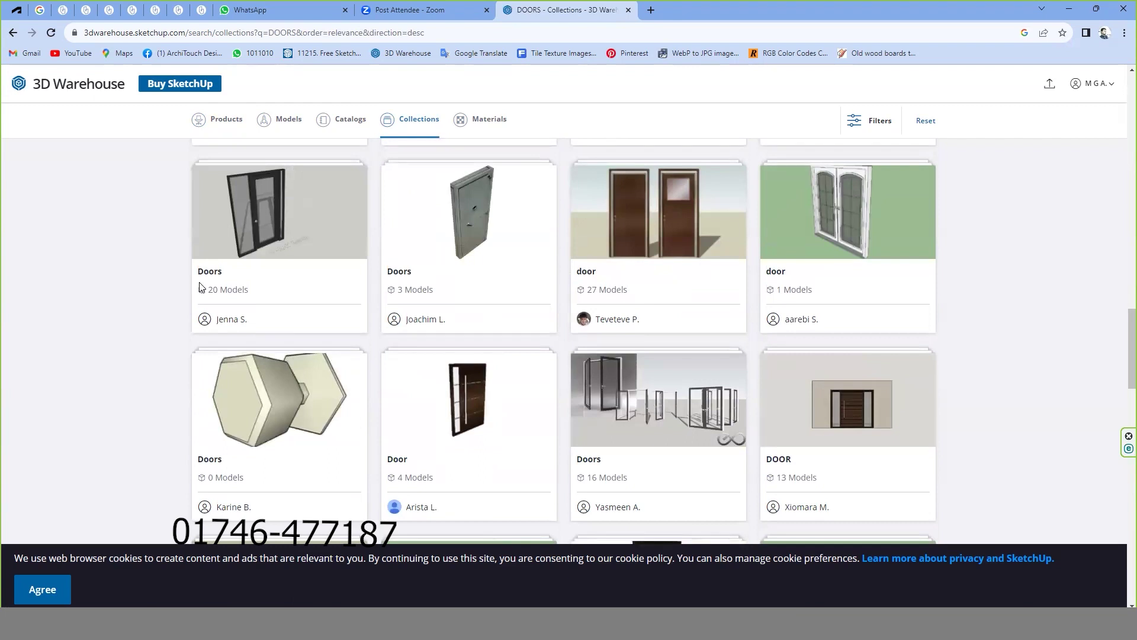
scroll(201, 287, down, 4)
scroll(200, 287, down, 3)
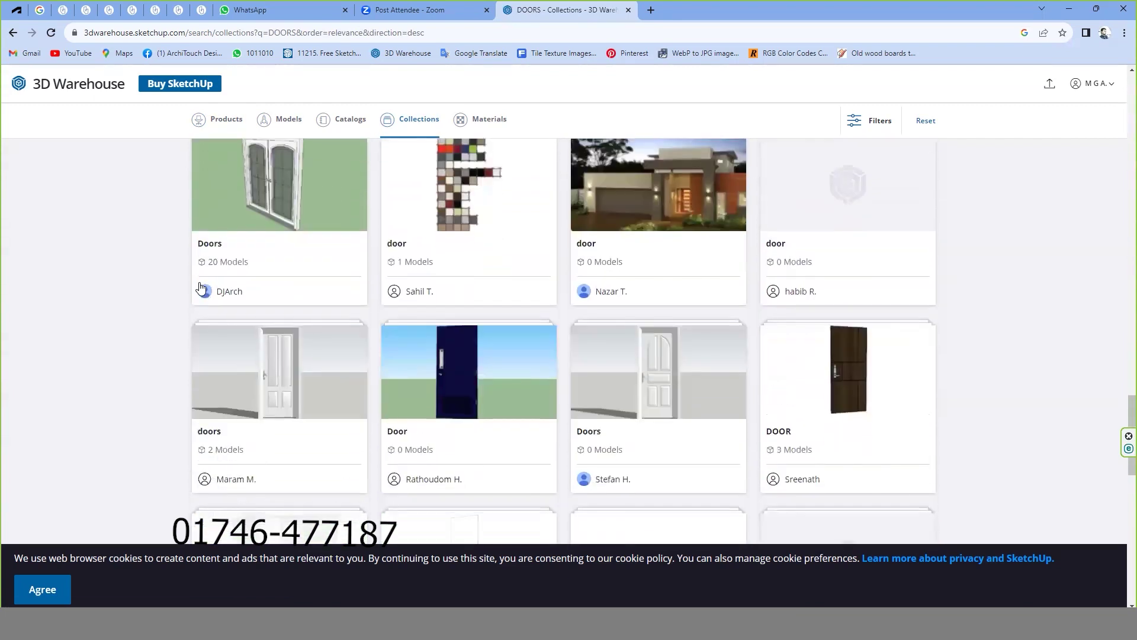
scroll(200, 288, down, 3)
scroll(200, 287, down, 3)
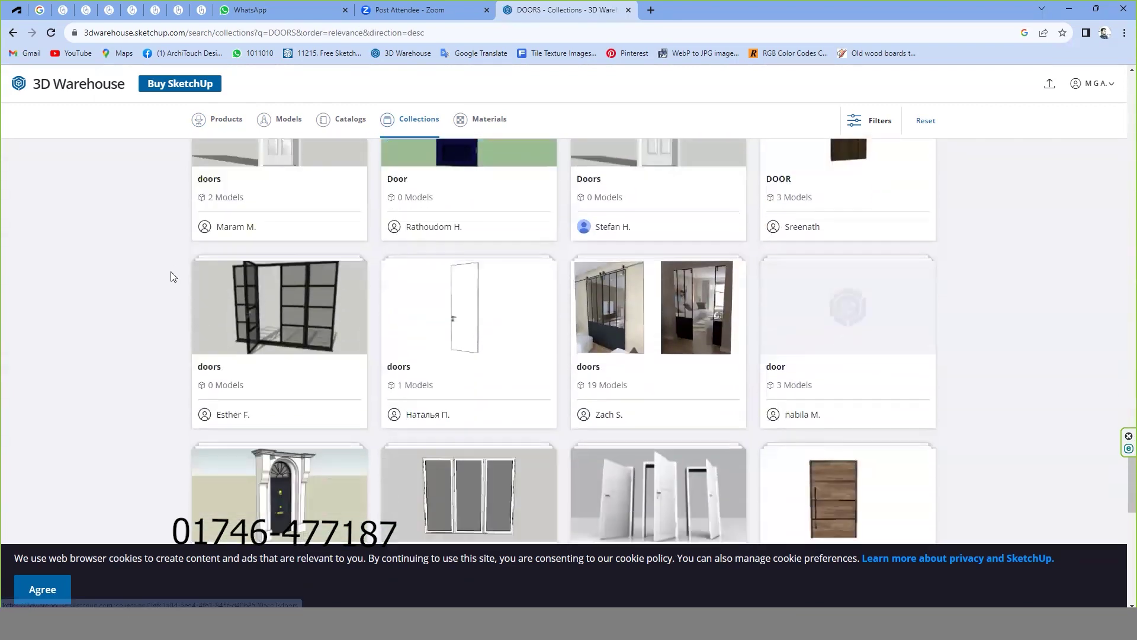
scroll(186, 340, down, 2)
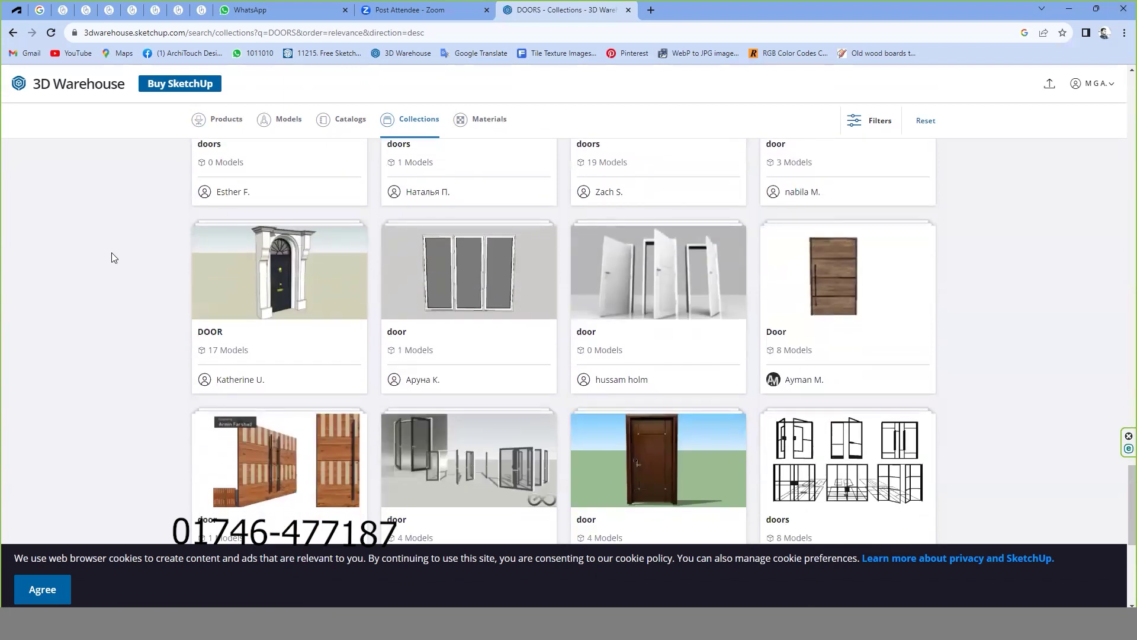
scroll(101, 278, down, 4)
scroll(109, 284, down, 1)
scroll(122, 297, up, 2)
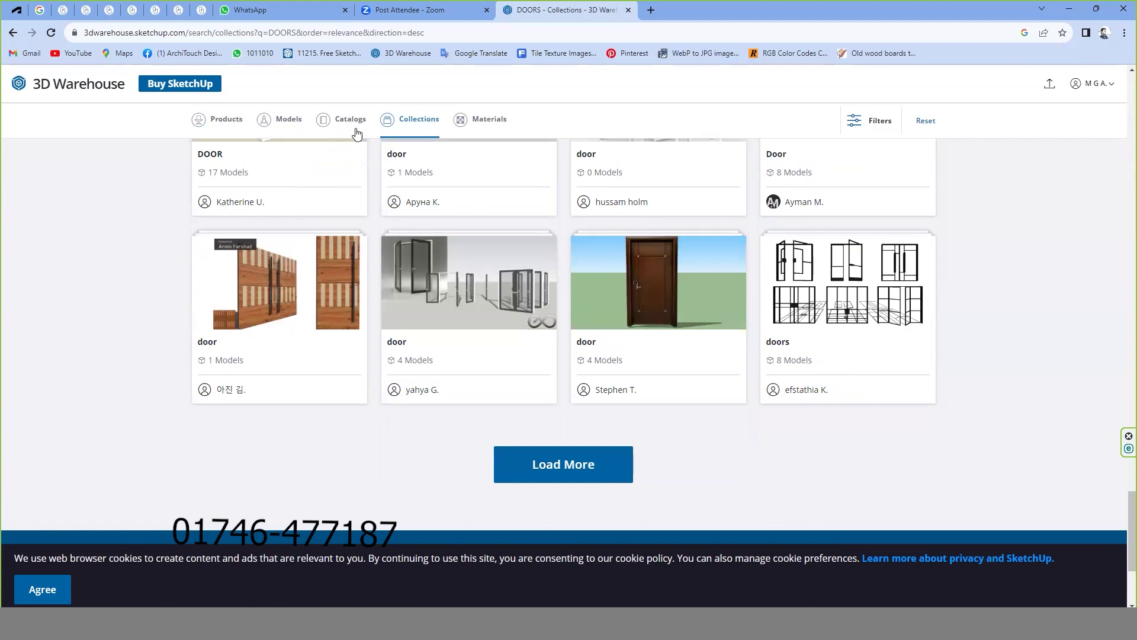
scroll(369, 247, up, 5)
scroll(372, 253, up, 5)
scroll(372, 252, up, 5)
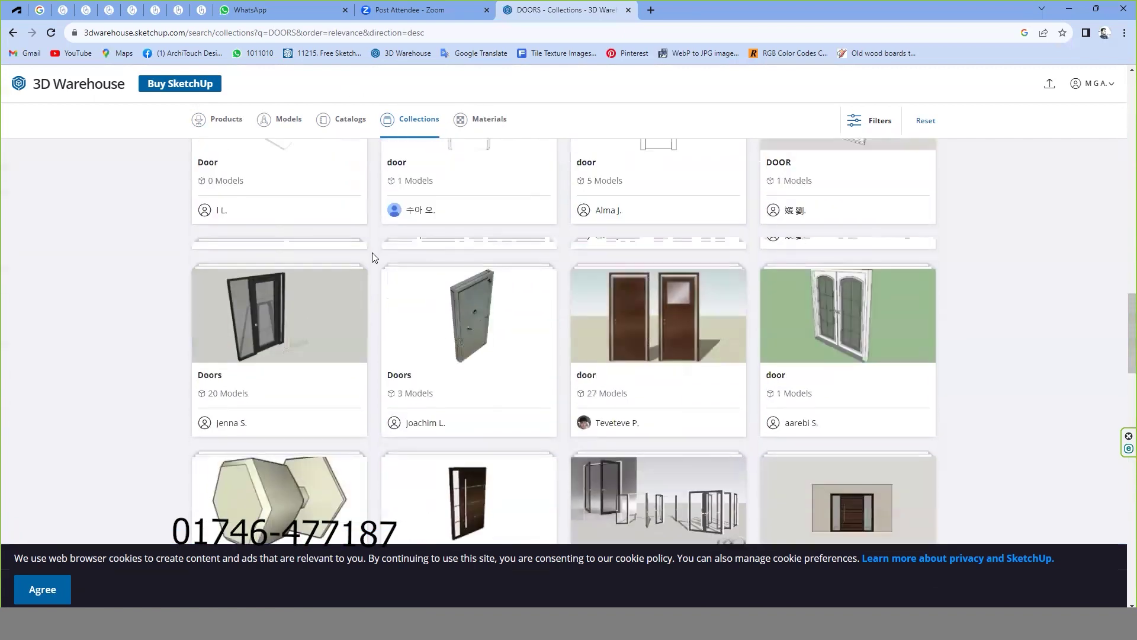
scroll(372, 252, up, 5)
scroll(372, 252, up, 5)
scroll(372, 252, up, 5)
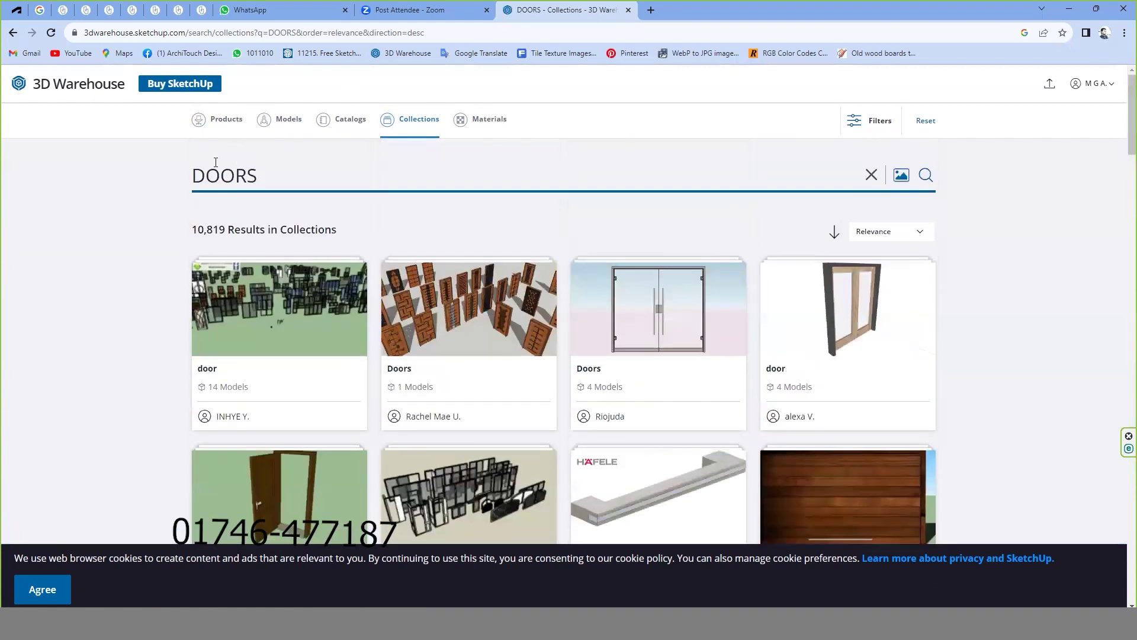
Search 3D Warehouse for FRENCH DOORS and browse the 21 collection results.
text(FRENCH)
key(Return)
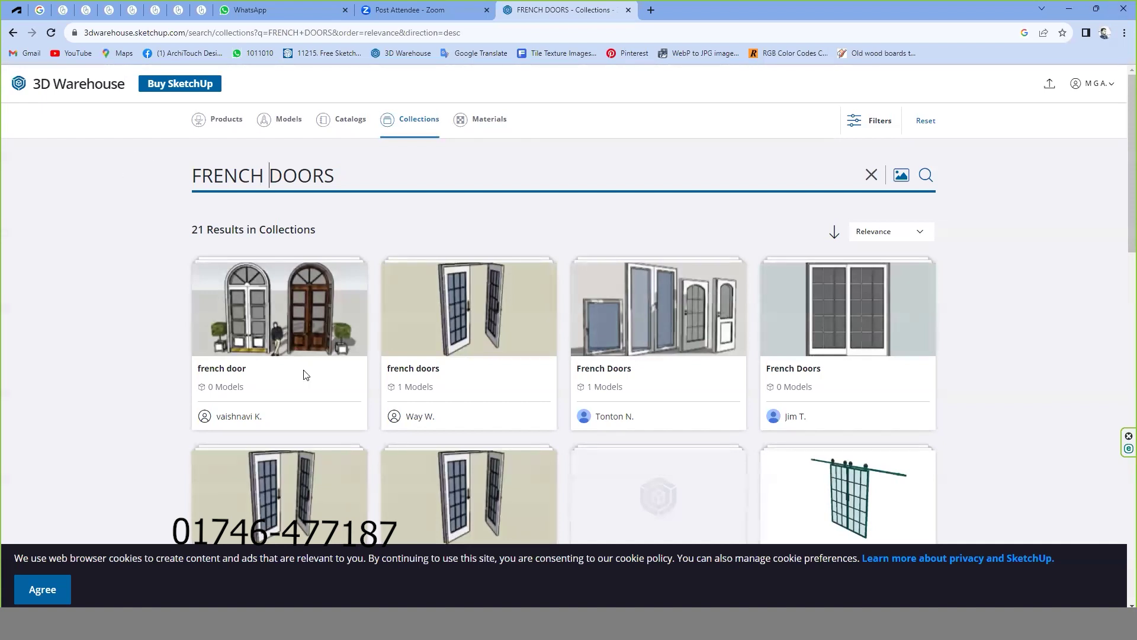
scroll(346, 345, down, 3)
scroll(294, 355, down, 3)
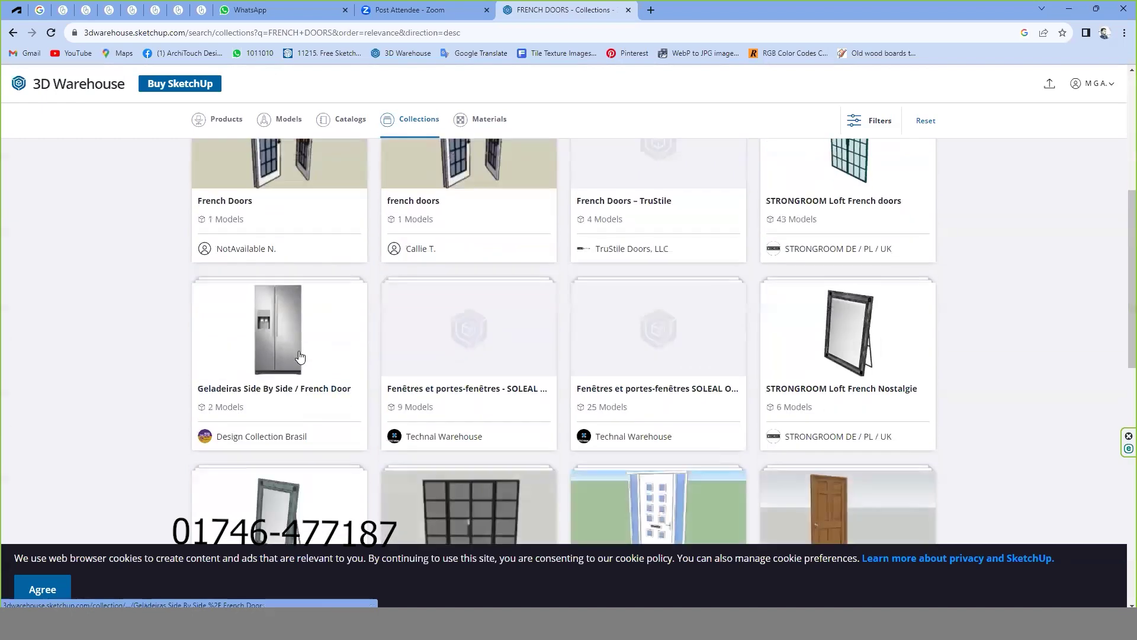
scroll(243, 354, down, 3)
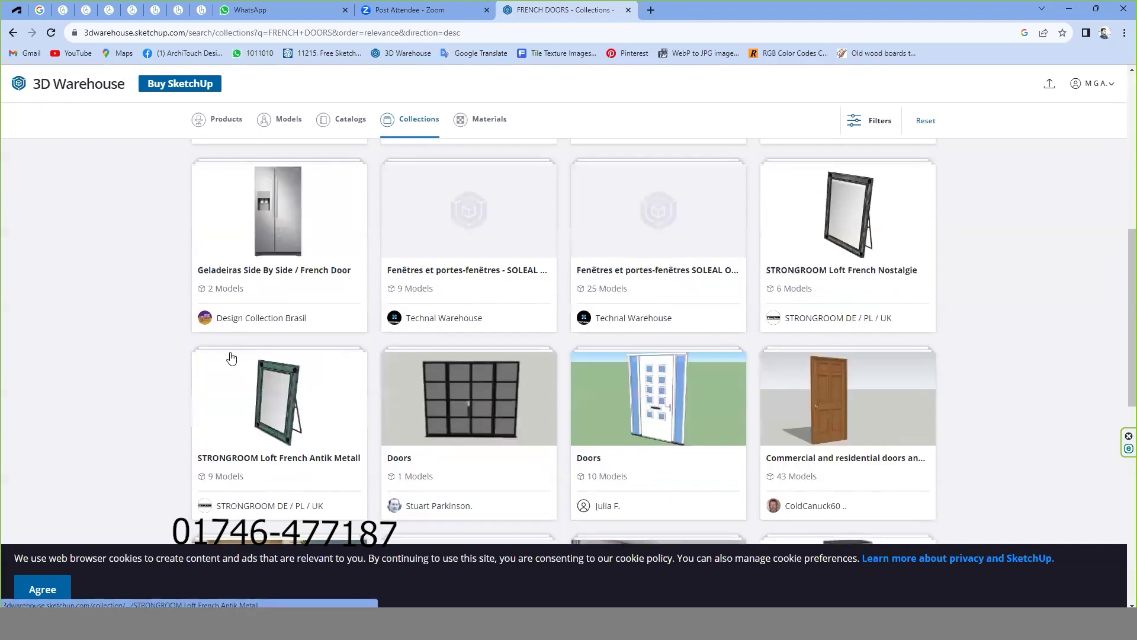
scroll(234, 355, down, 2)
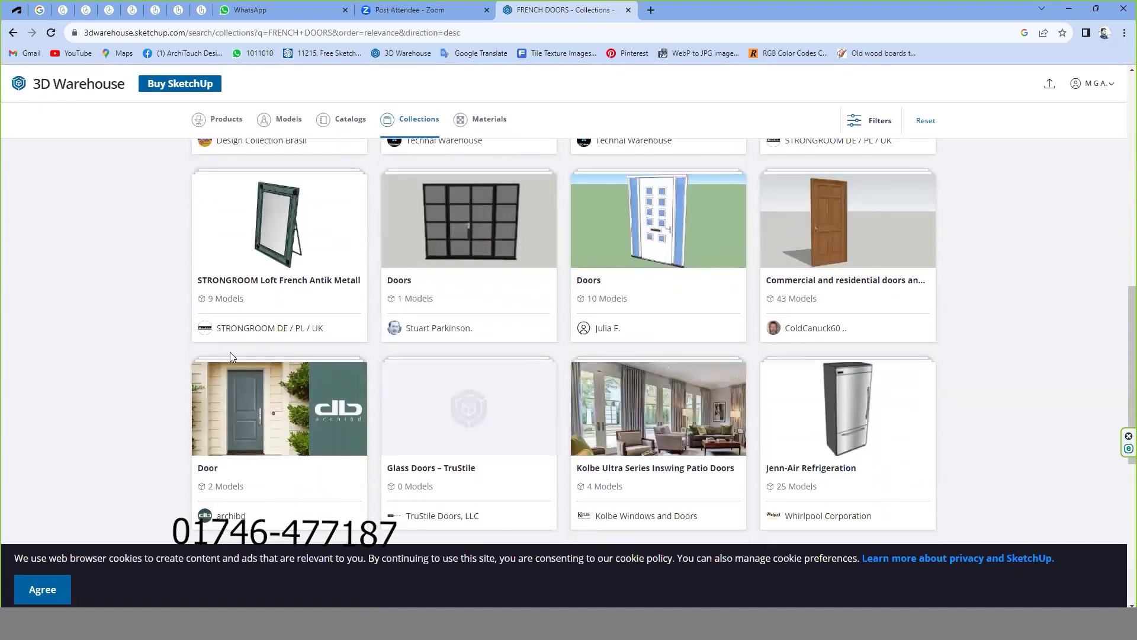
scroll(230, 356, down, 3)
scroll(230, 356, down, 2)
scroll(231, 356, up, 3)
scroll(229, 356, up, 2)
scroll(230, 356, up, 1)
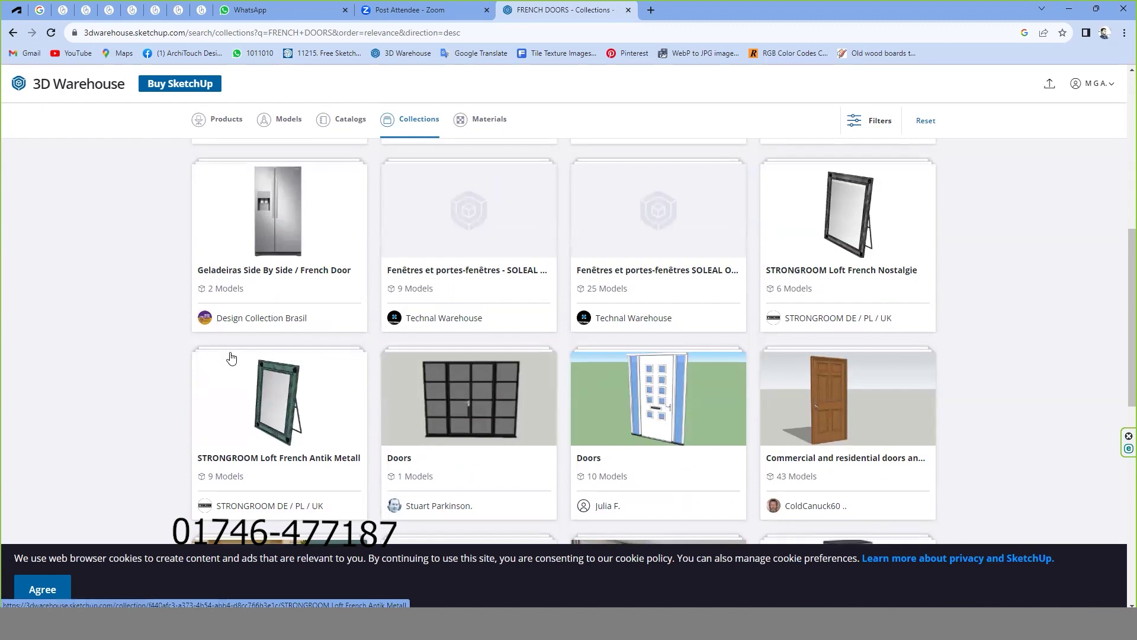
scroll(231, 357, up, 2)
scroll(231, 356, up, 2)
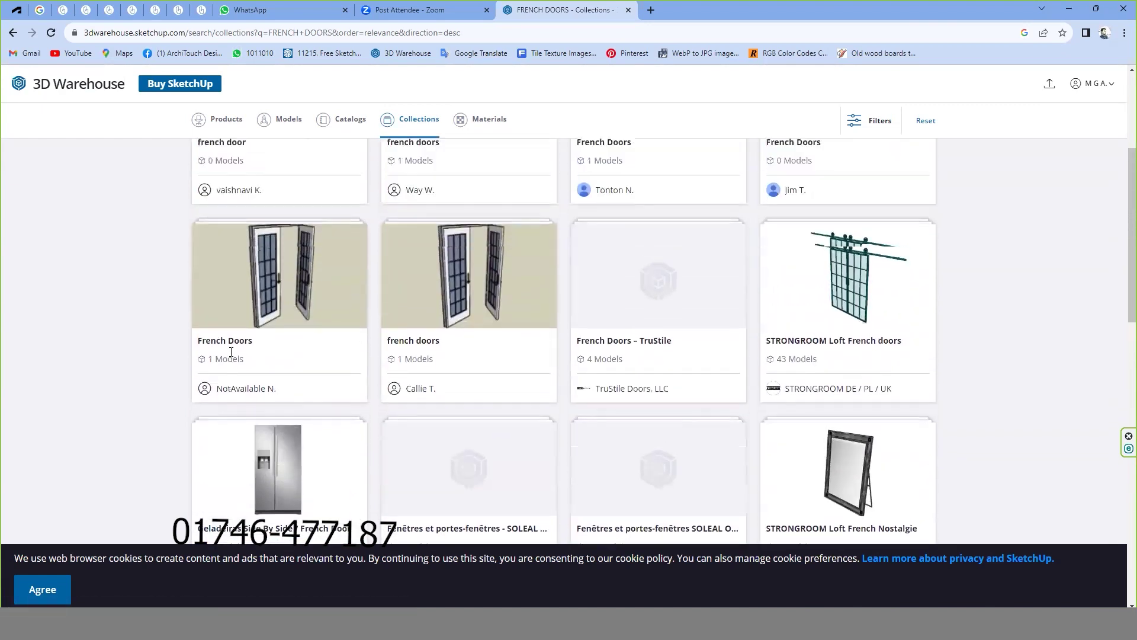
scroll(231, 352, up, 2)
scroll(231, 351, up, 2)
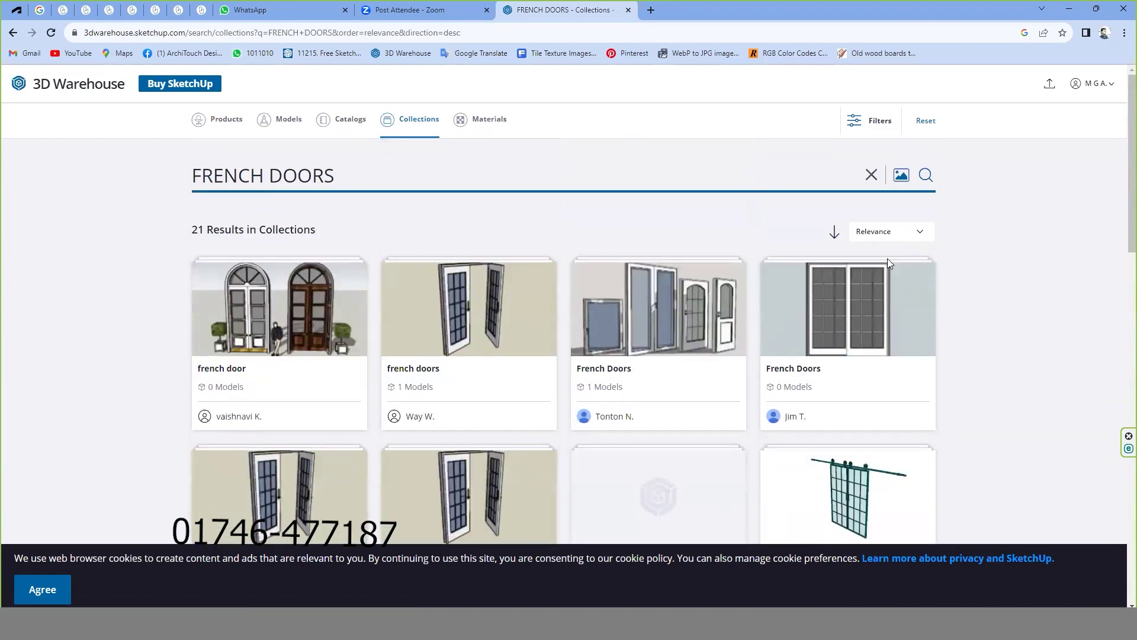
scroll(851, 324, down, 1)
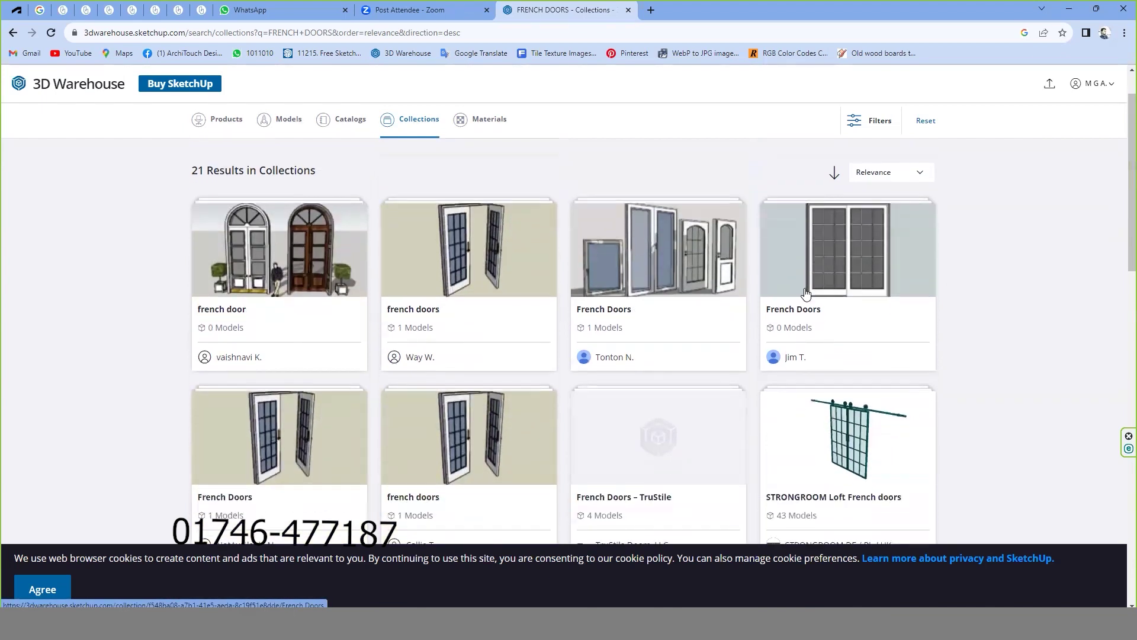
click(816, 267)
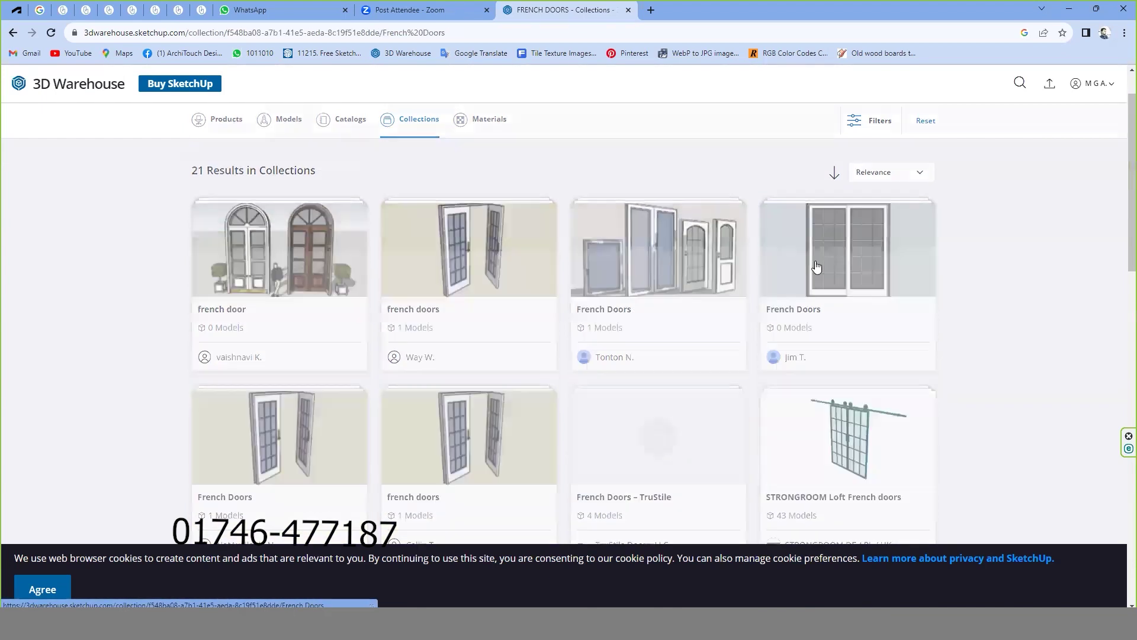
scroll(491, 323, down, 4)
scroll(468, 314, up, 4)
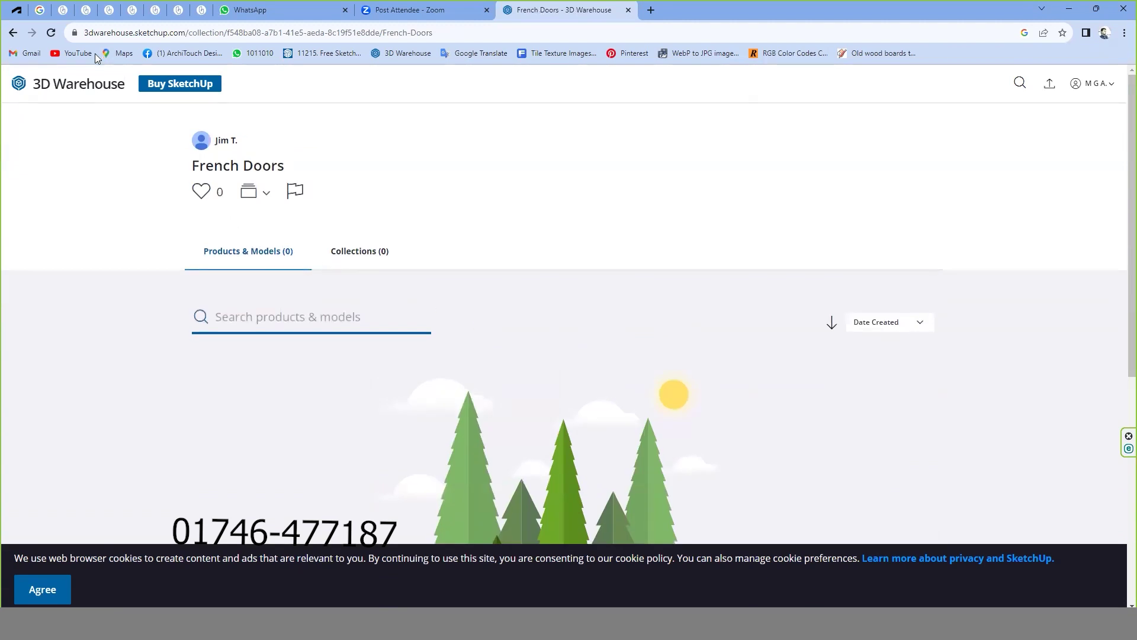
click(16, 35)
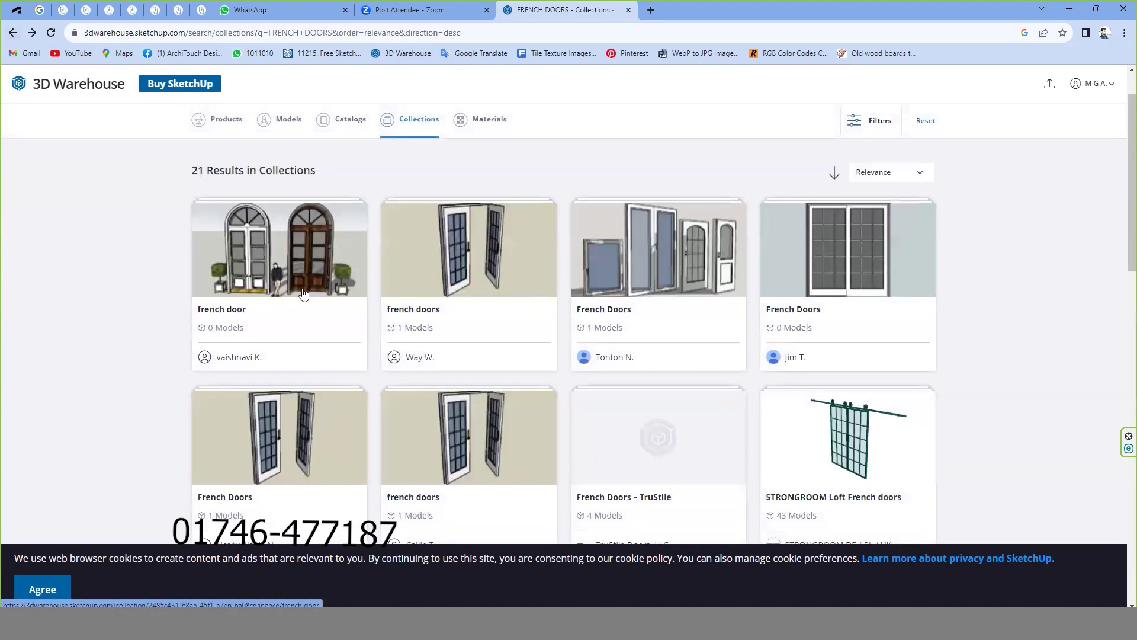
click(292, 234)
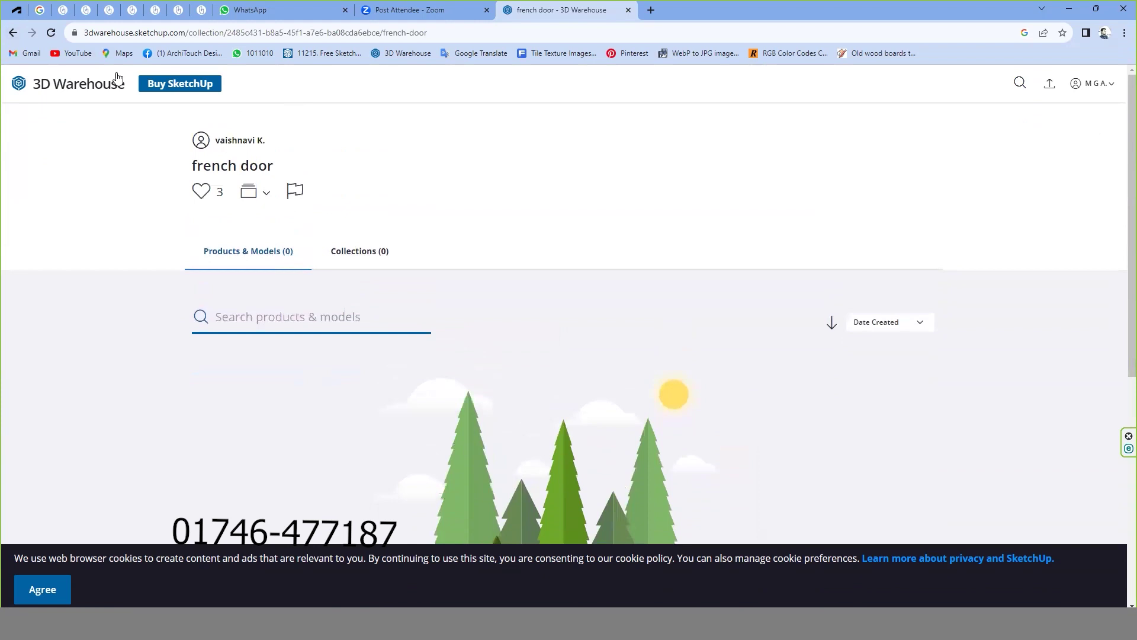
click(12, 33)
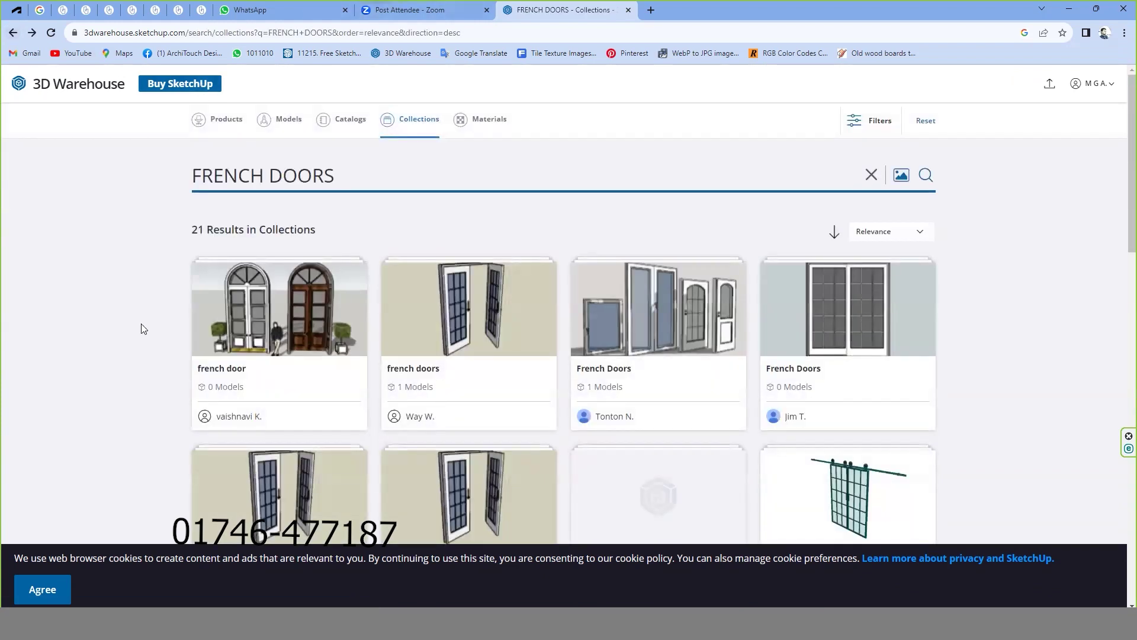
Download the French Doors model as a SketchUp 2022 file and open Door+-+French+ETN.skp.
click(450, 307)
scroll(276, 422, down, 1)
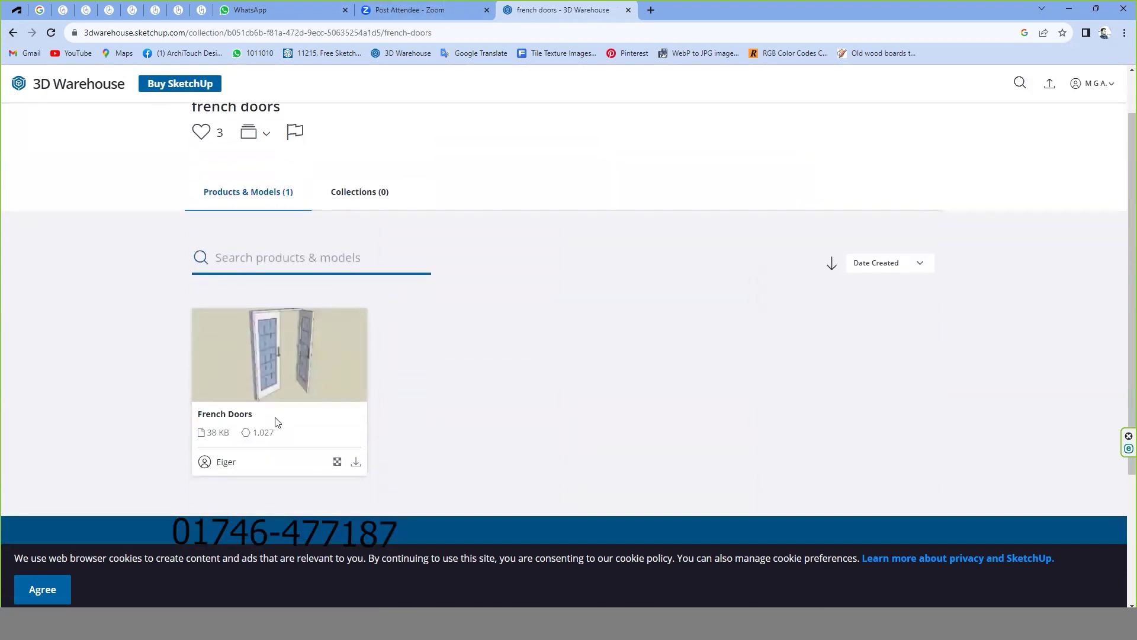
click(355, 465)
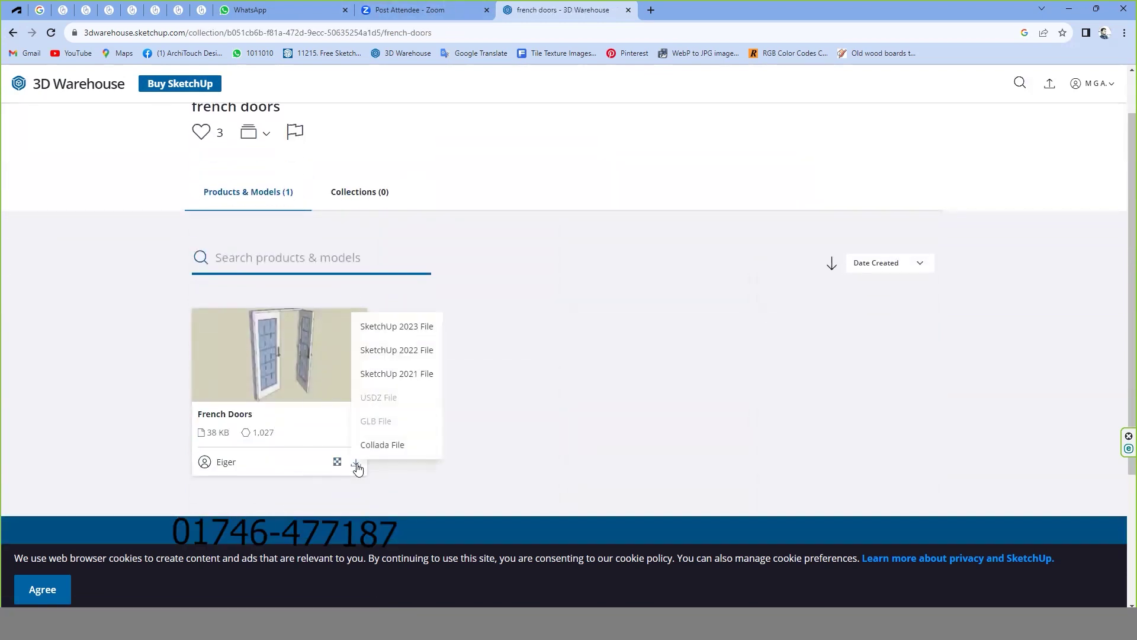
click(410, 350)
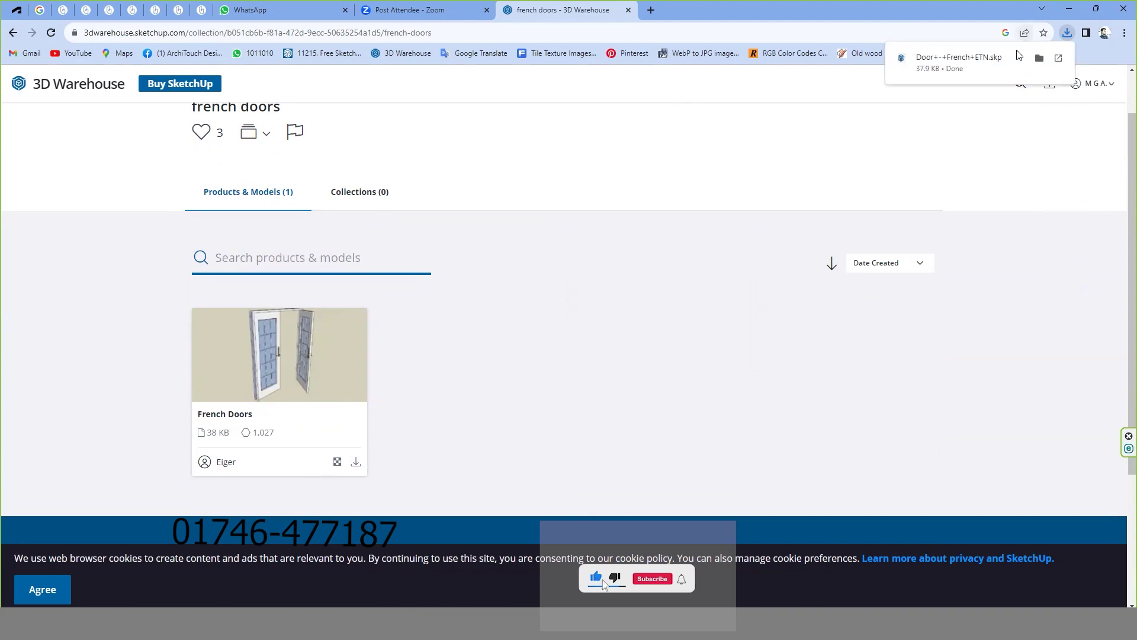
click(1038, 55)
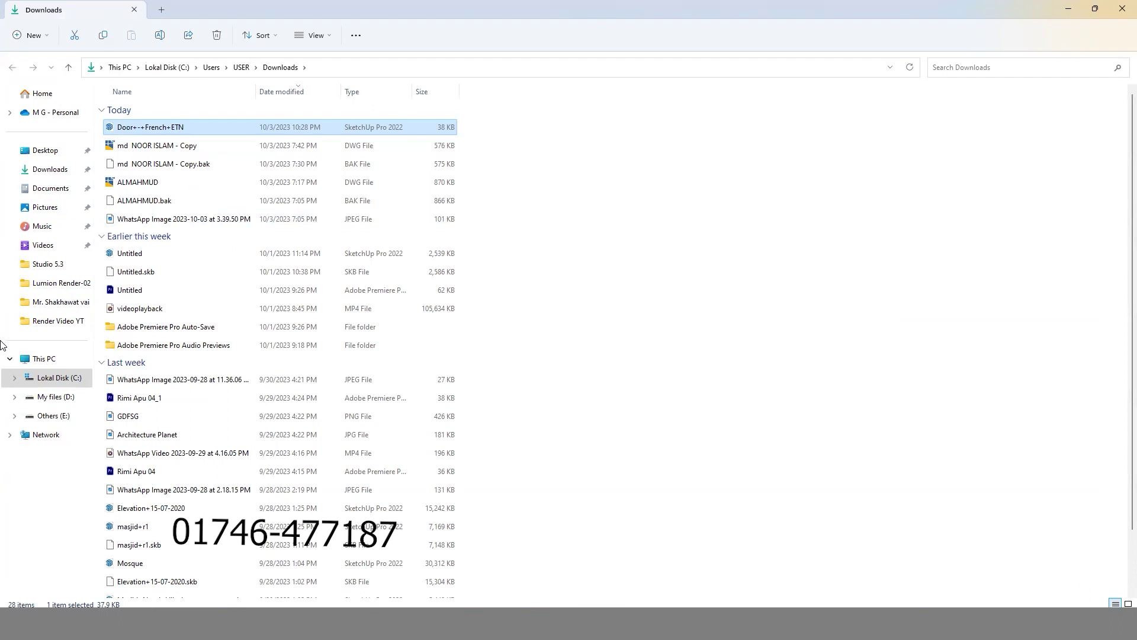
key(Return)
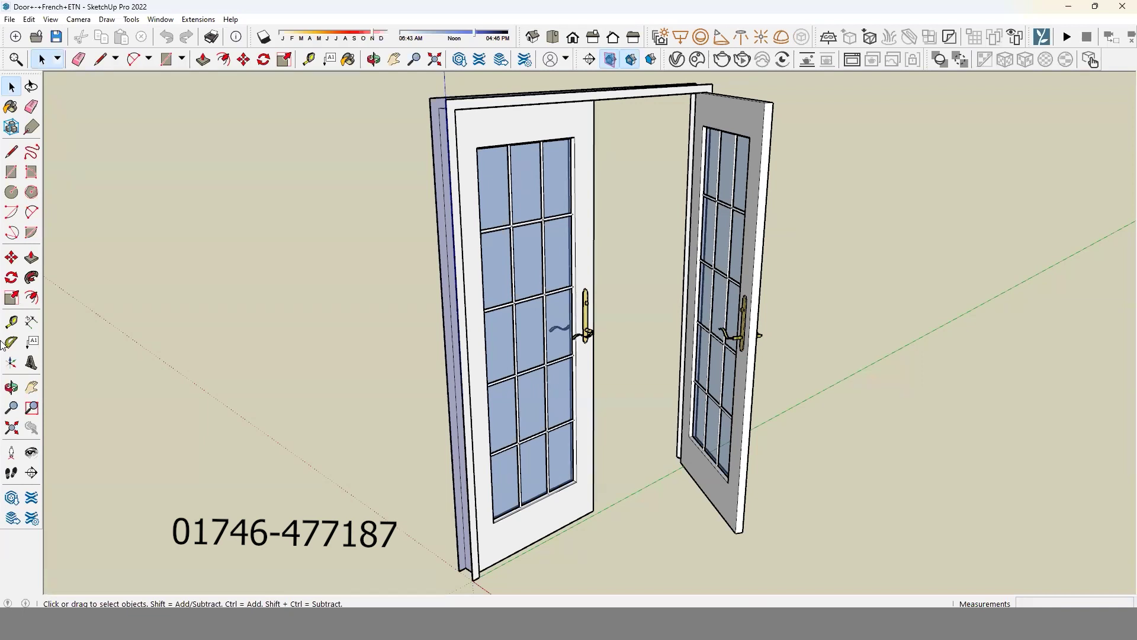
Select and copy the whole French door component, then return to the SKP-Sep-Students house model.
scroll(668, 411, down, 3)
middle_drag(668, 411, 325, 300)
scroll(713, 276, up, 3)
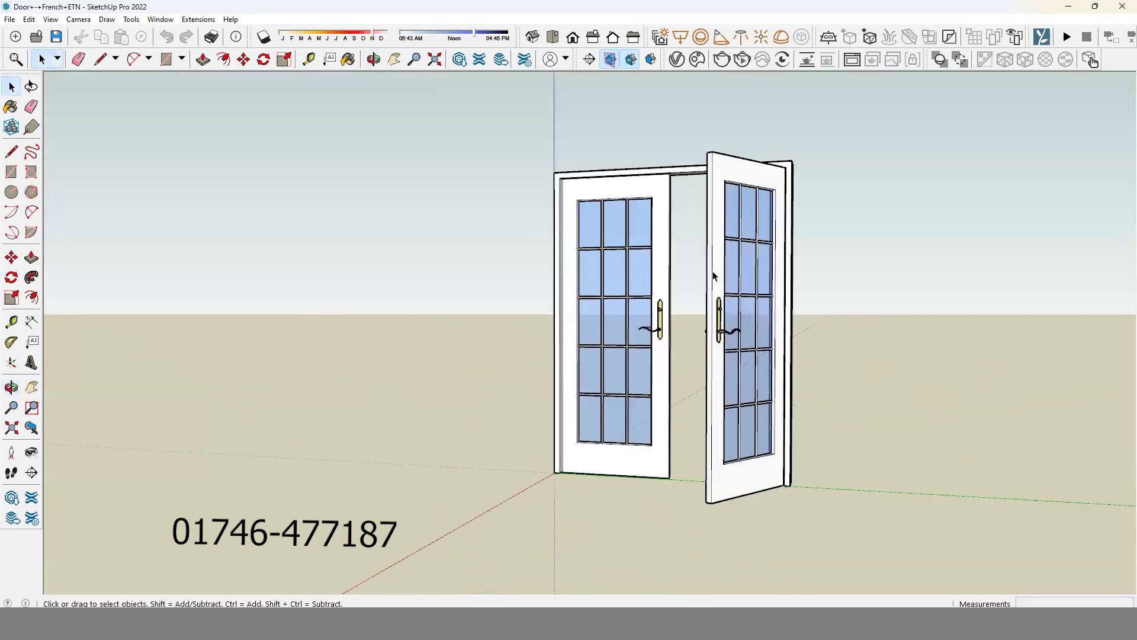
click(714, 277)
scroll(711, 308, down, 3)
middle_drag(705, 353, 618, 393)
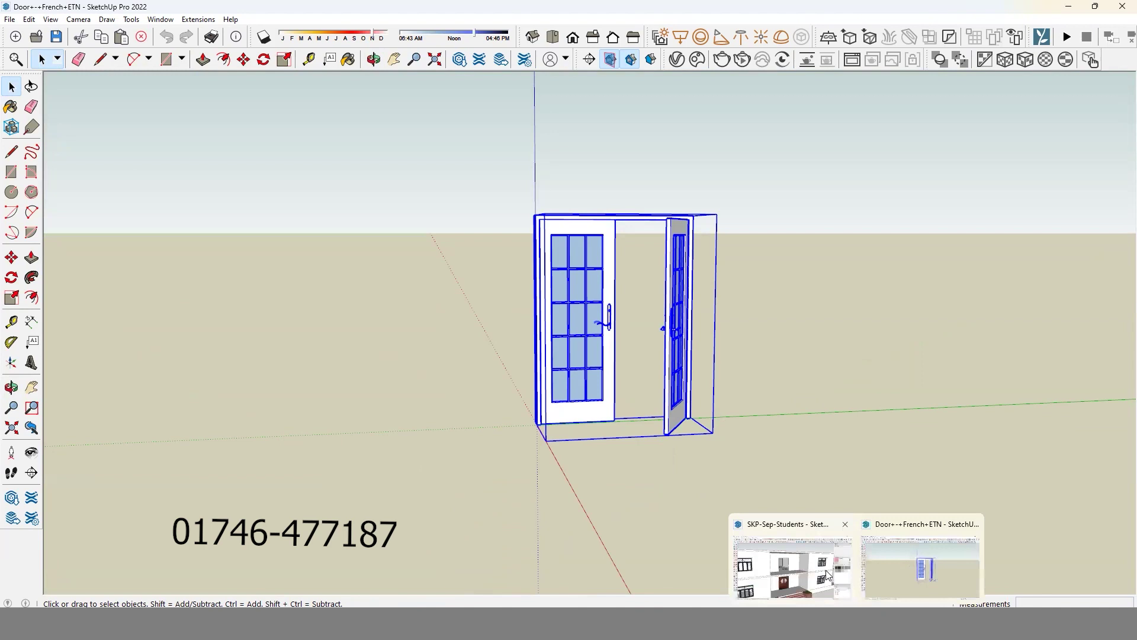
click(838, 572)
Paste the door frame near the upper opening and rotate it 90 degrees.
scroll(483, 305, up, 3)
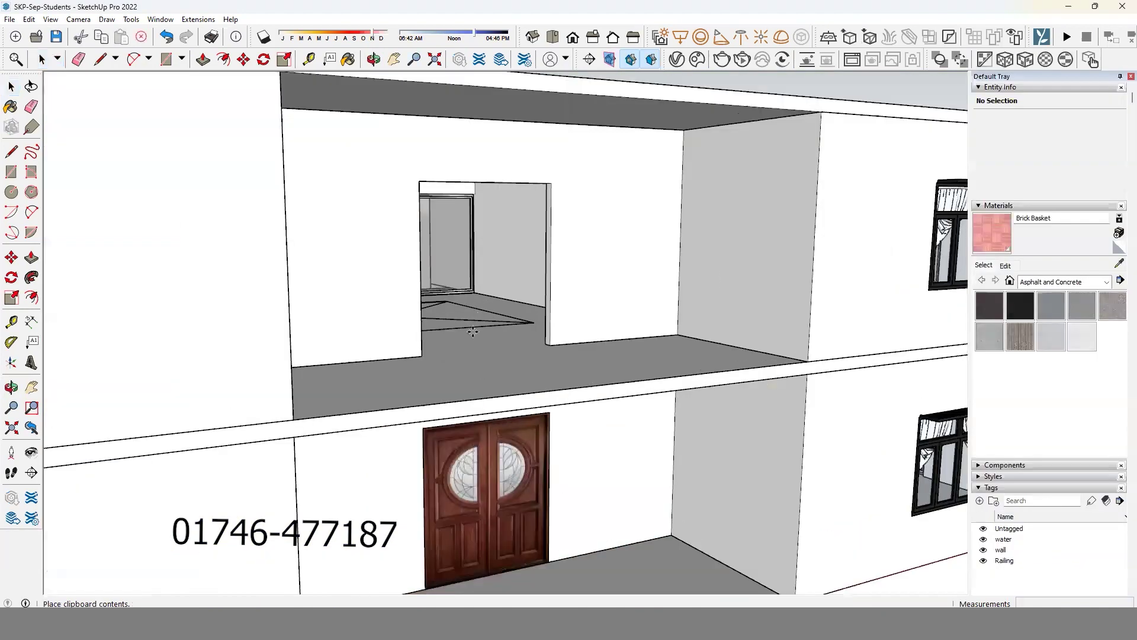
key(ctrl+v)
click(512, 410)
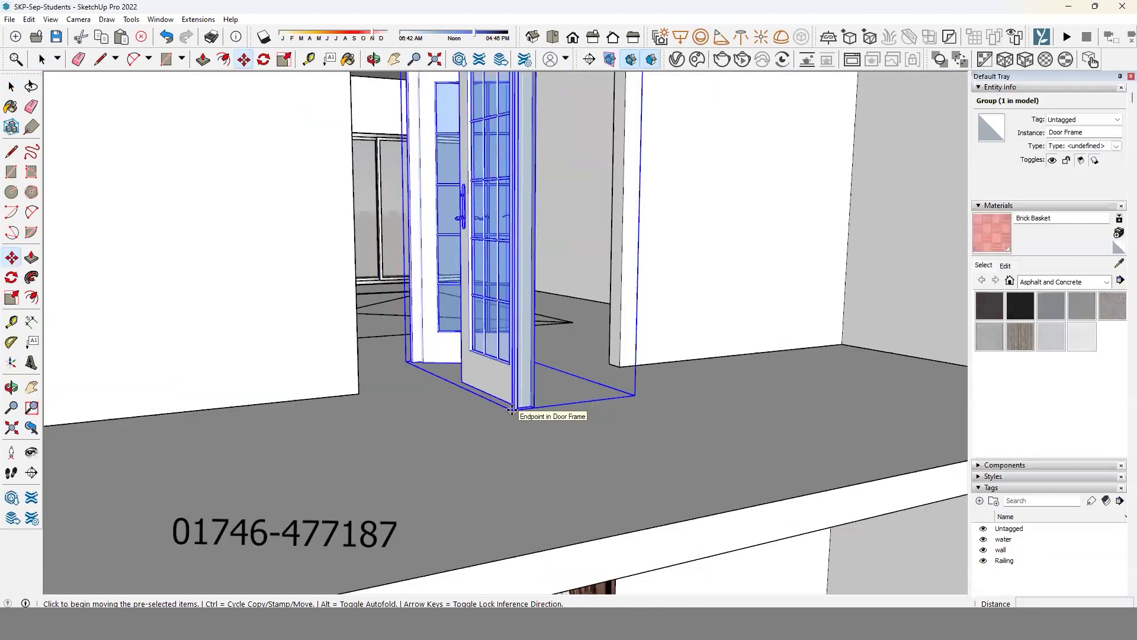
key(q)
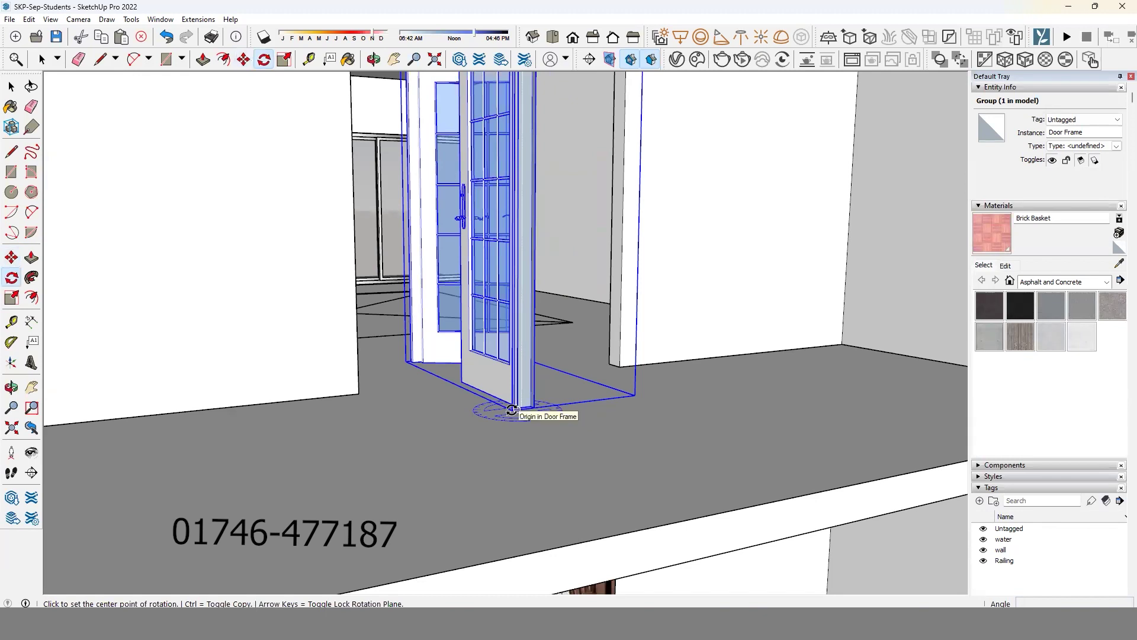
middle_drag(511, 410, 432, 398)
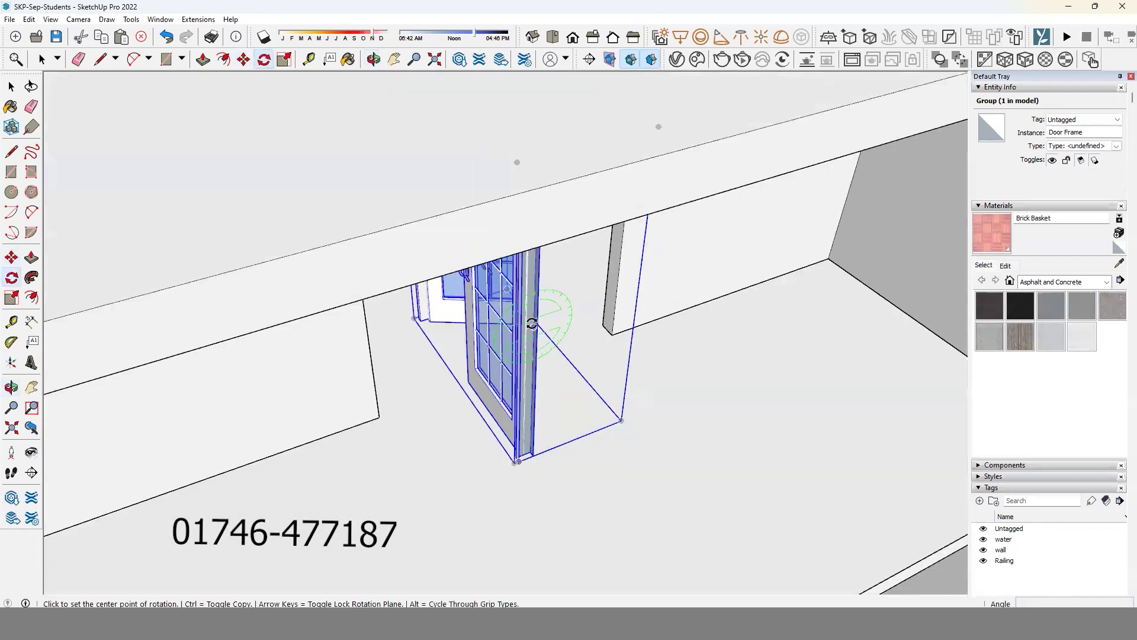
click(432, 398)
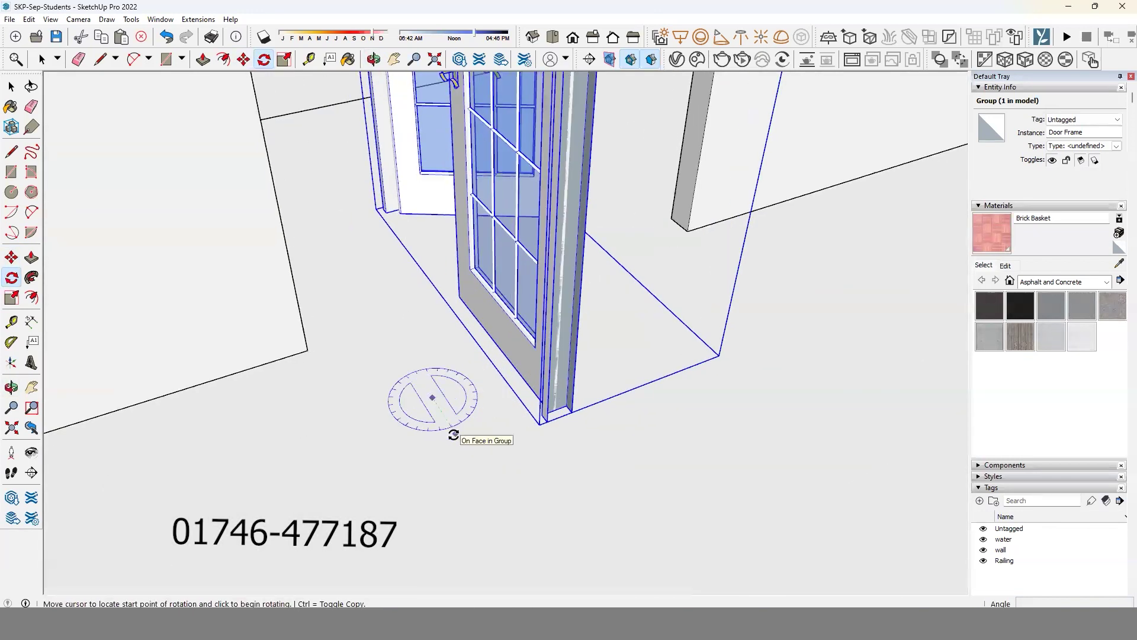
click(455, 433)
click(475, 387)
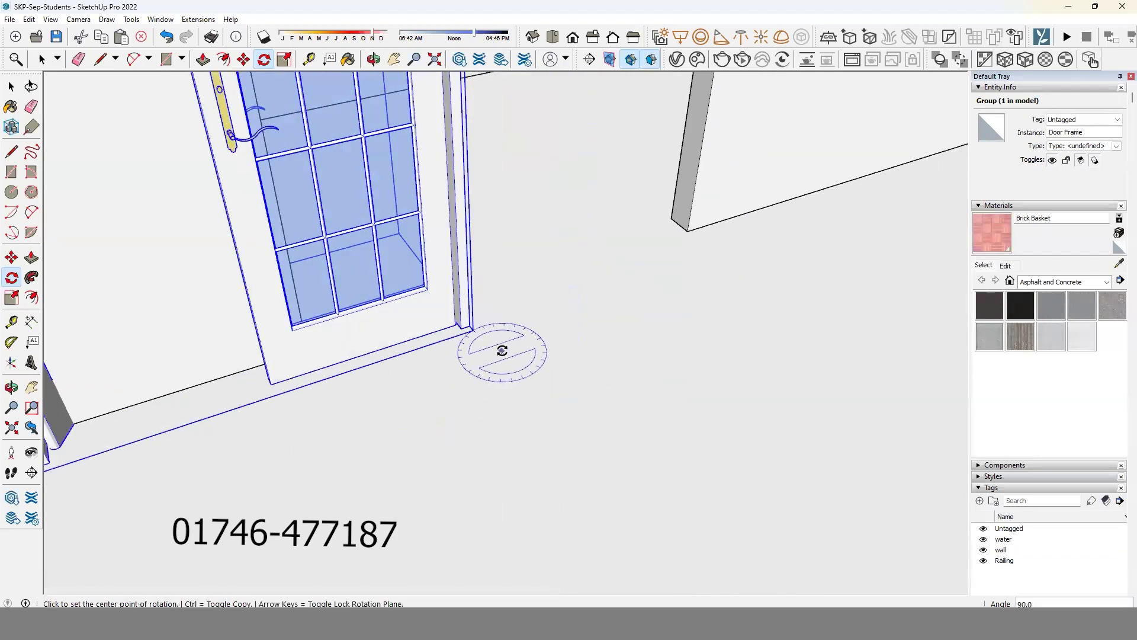
Move the door frame by its corner into the upper-floor wall opening.
key(m)
scroll(471, 321, up, 3)
click(471, 321)
mouse_move(459, 317)
middle_down()
mouse_move(588, 226)
mouse_move(703, 207)
middle_up()
click(705, 207)
mouse_move(685, 259)
middle_down()
mouse_move(703, 457)
mouse_move(695, 442)
mouse_move(658, 450)
mouse_move(690, 399)
mouse_move(521, 474)
mouse_move(682, 290)
middle_up()
scroll(682, 290, up, 2)
Scale the door frame slightly wider to fit the opening.
key(s)
click(440, 283)
click(406, 253)
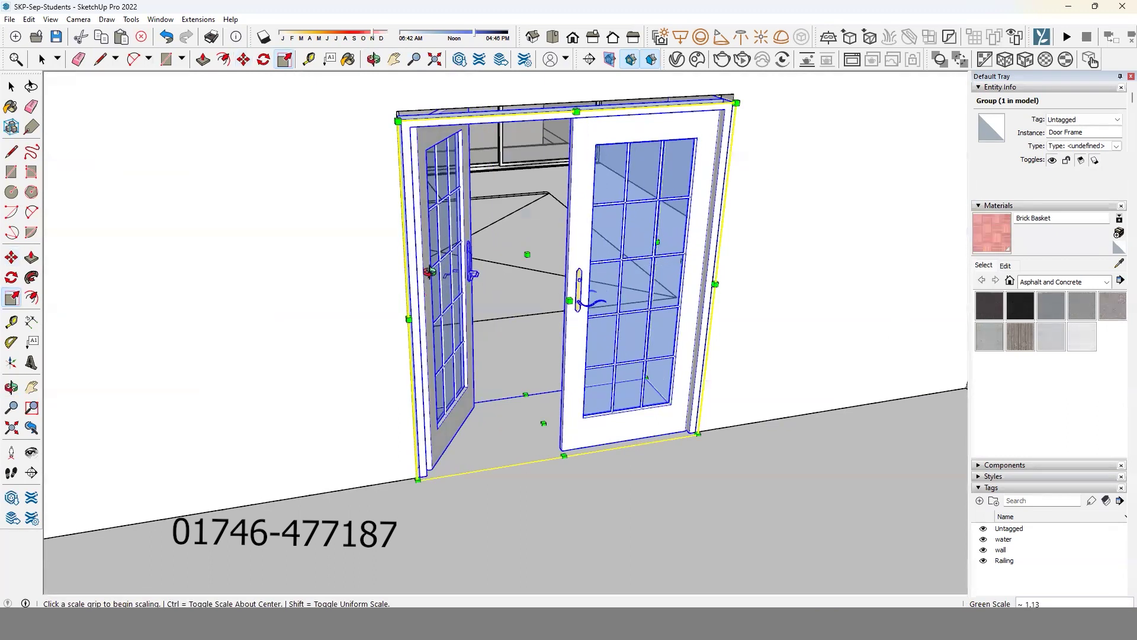
View the door frame head-on and inspect the group's context menu without choosing anything.
middle_drag(406, 252, 542, 102)
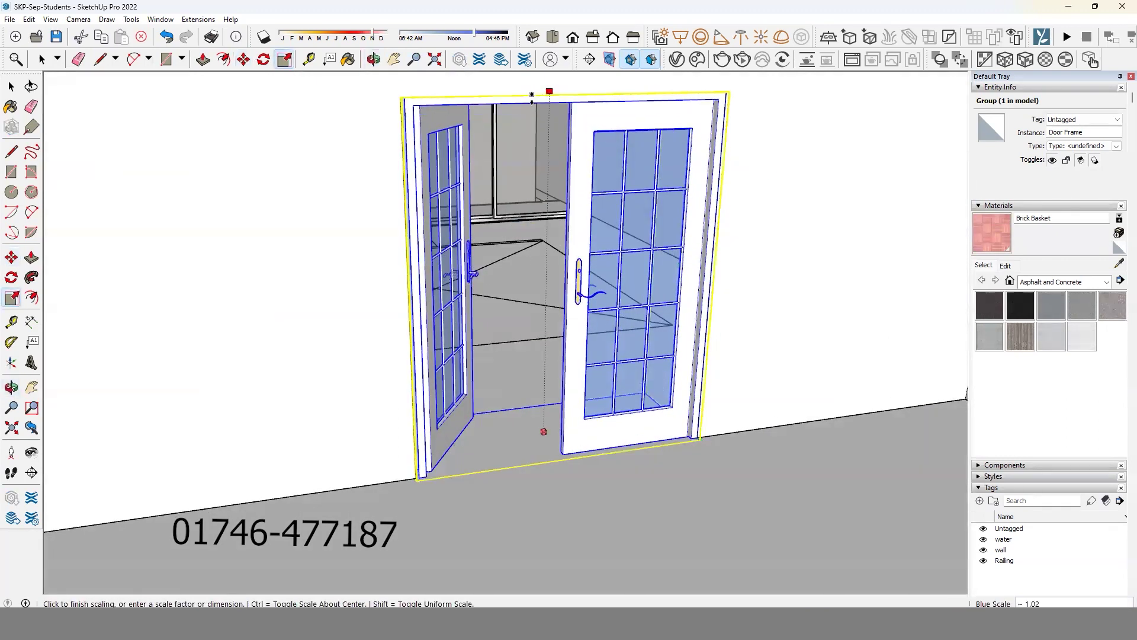
scroll(429, 450, down, 3)
mouse_move(425, 395)
middle_down()
mouse_move(604, 460)
mouse_move(571, 563)
mouse_move(564, 539)
middle_up()
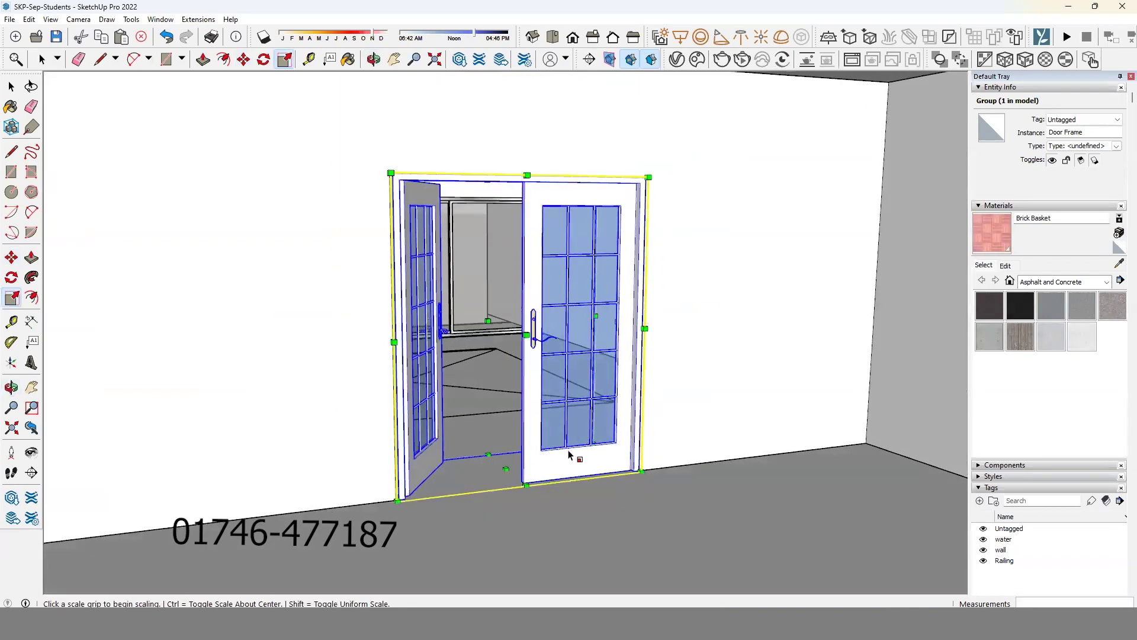
key(space)
right_click(560, 340)
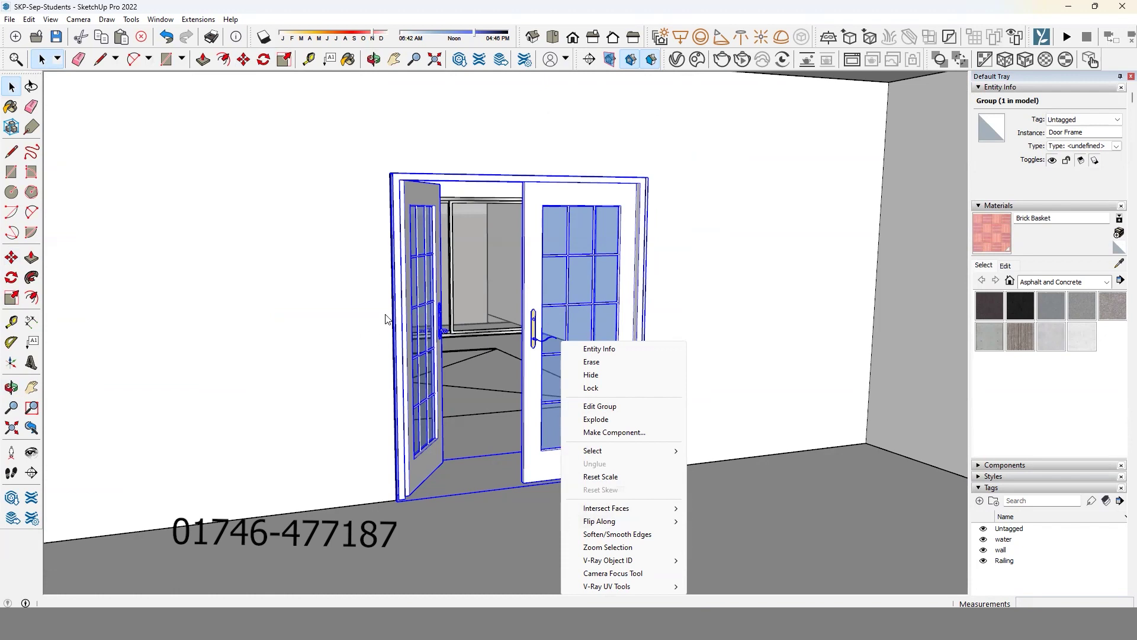
click(576, 284)
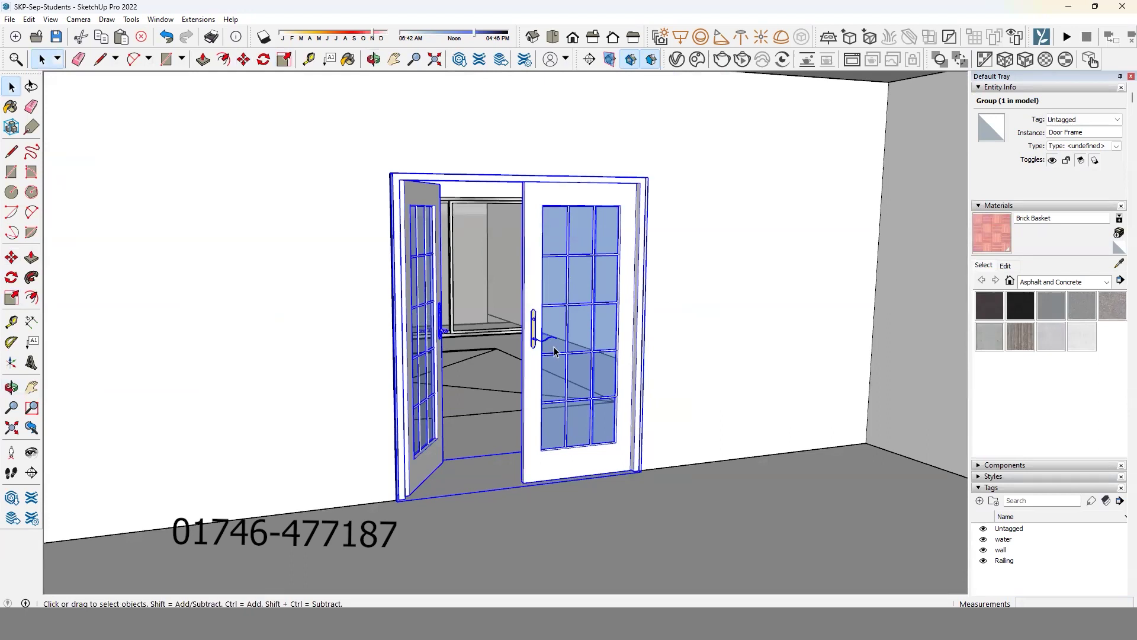
Rescale the door frame's width from its left edge to 1.01.
key(s)
click(386, 334)
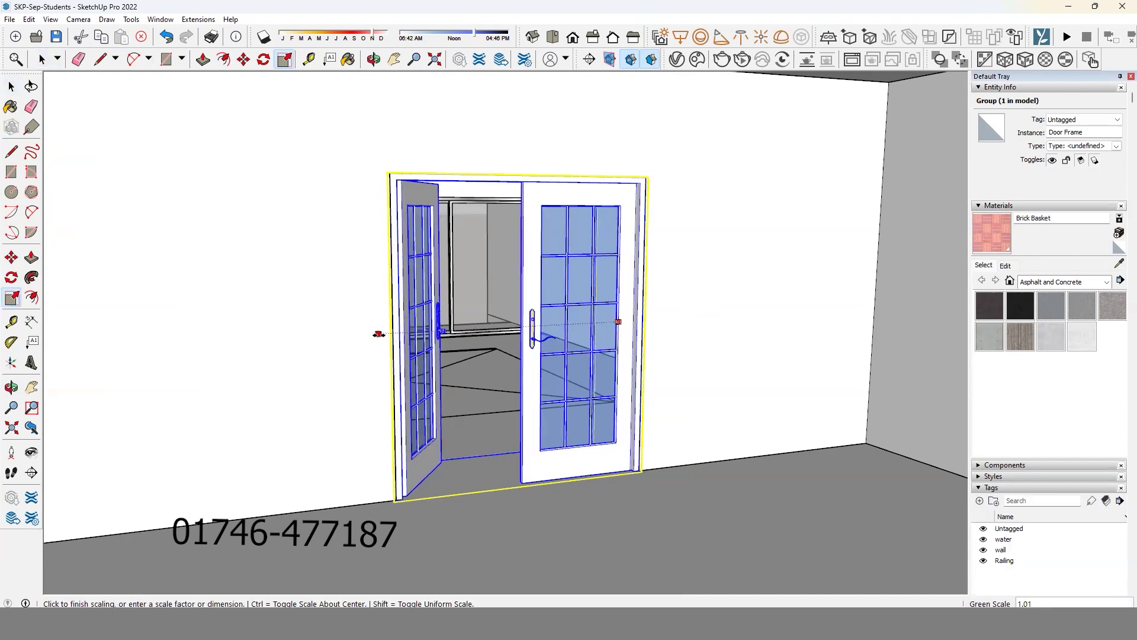
click(379, 334)
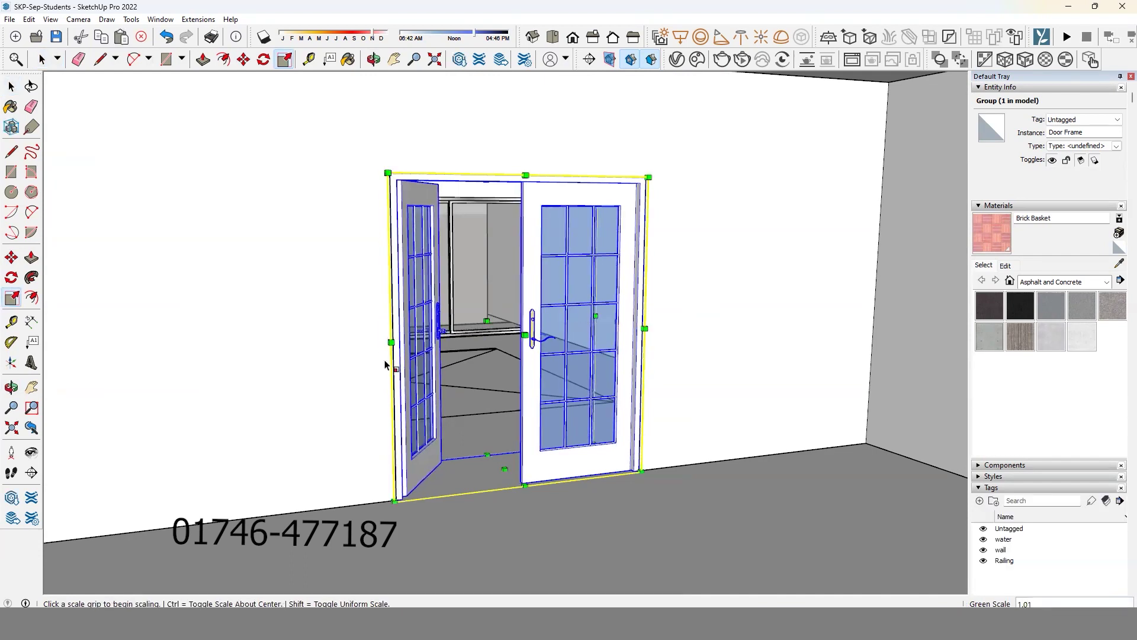
key(space)
Show the door group's Flip Along options in its context menu.
middle_drag(384, 364, 545, 425)
right_click(611, 347)
key(Escape)
right_click(585, 339)
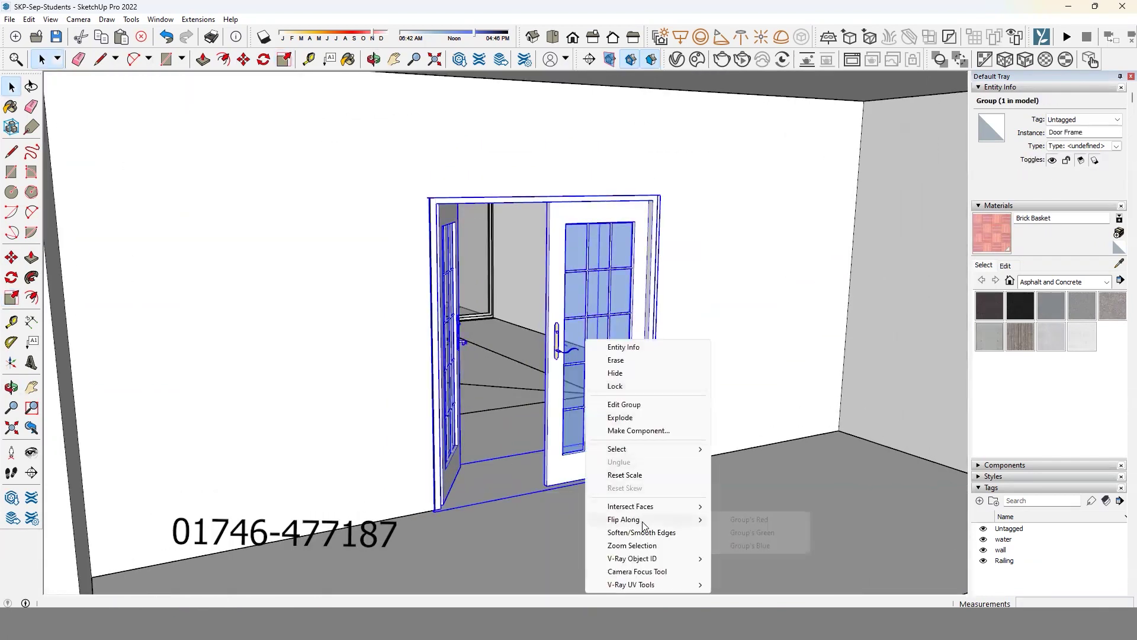
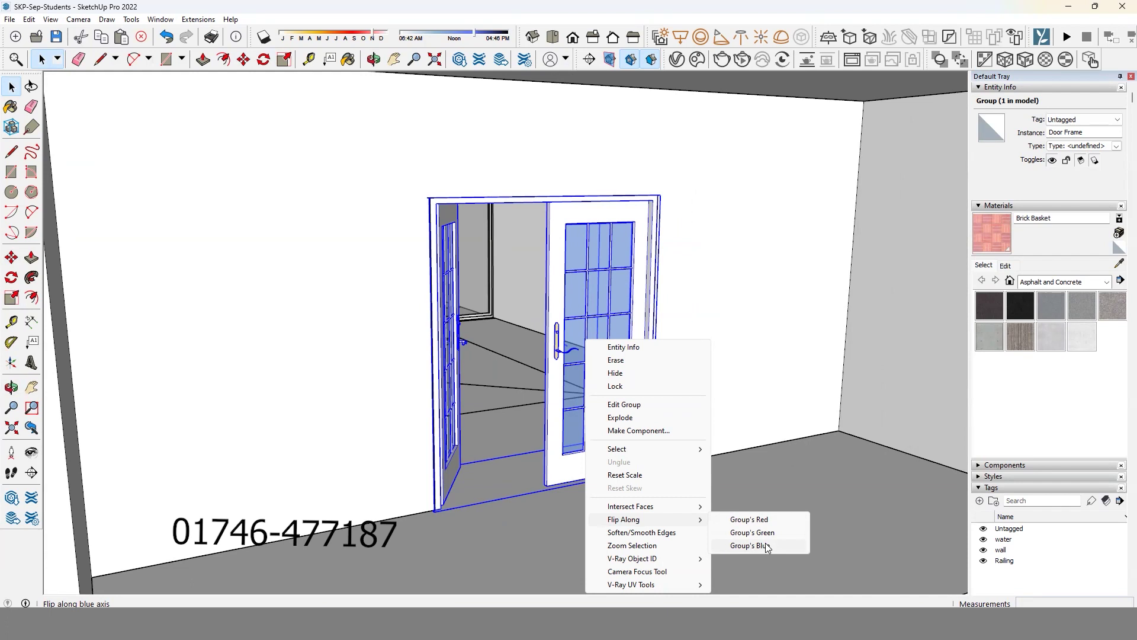
Flip the upper-floor door group along its red axis instead of blue, so it opens toward the balcony.
click(758, 548)
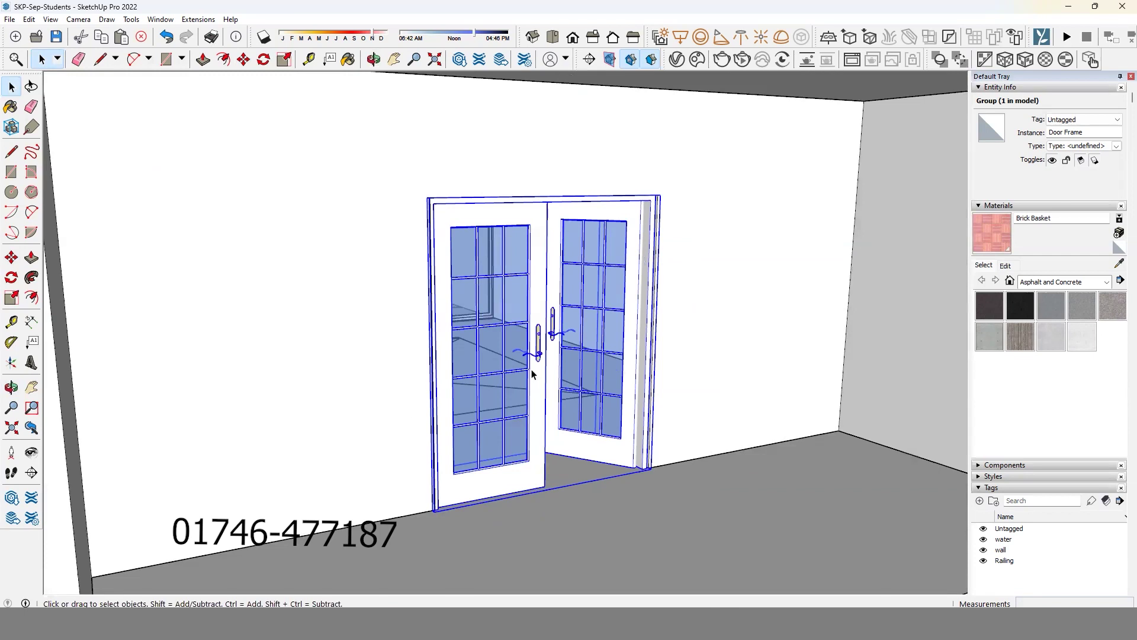
key(ctrl+z)
right_click(557, 339)
mouse_move(622, 511)
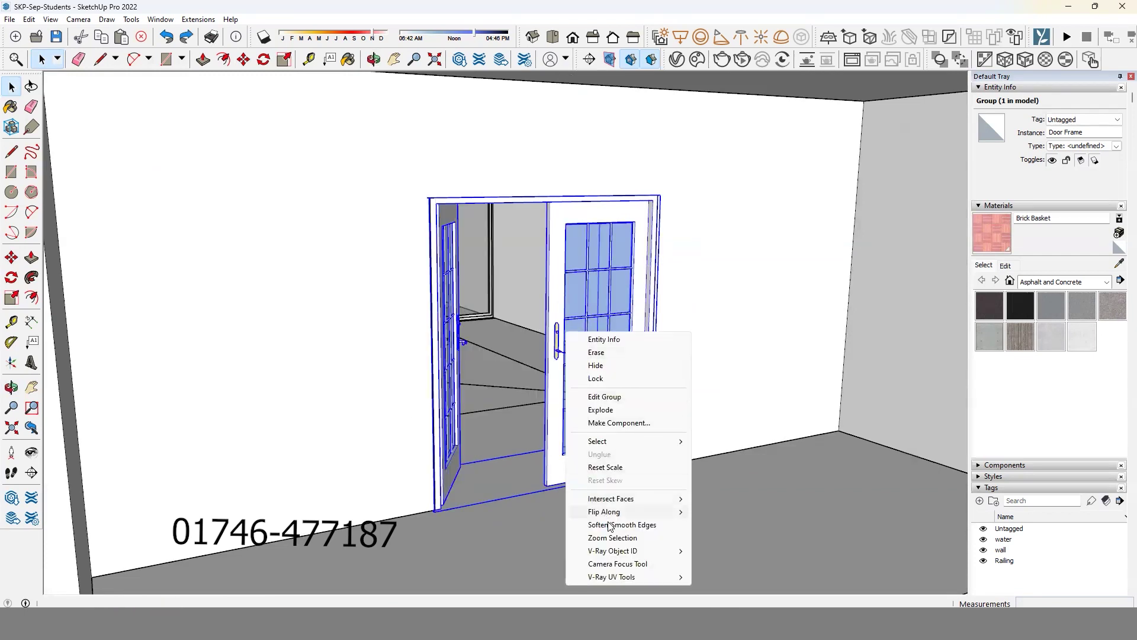
click(731, 513)
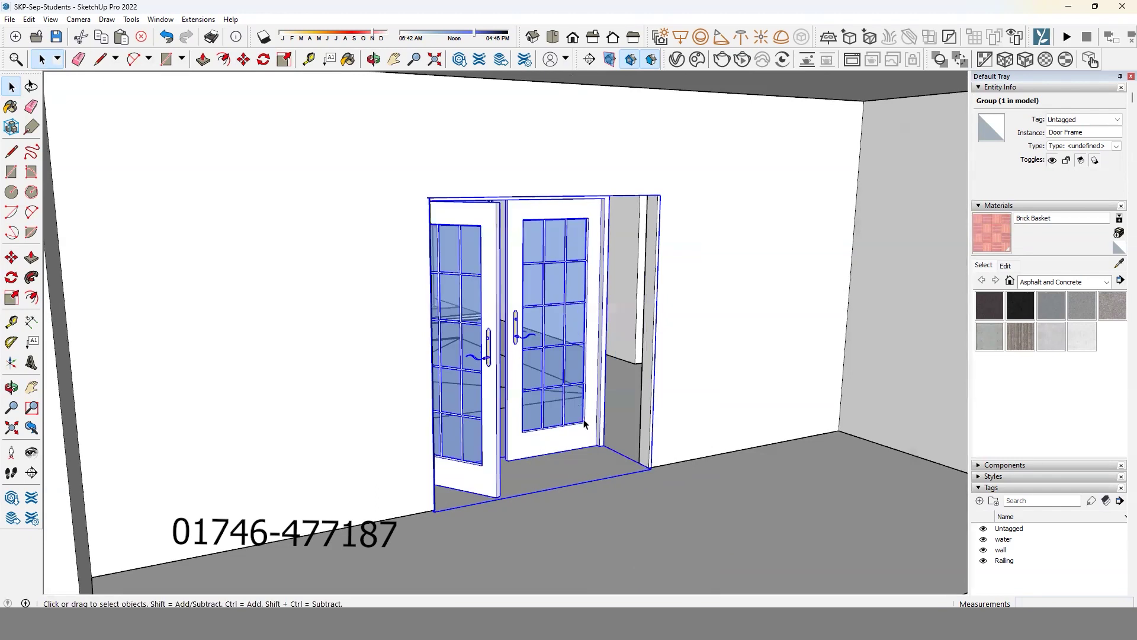
middle_drag(732, 516, 667, 489)
Orbit around the house to check the flipped door from the front and from above.
key(m)
click(652, 478)
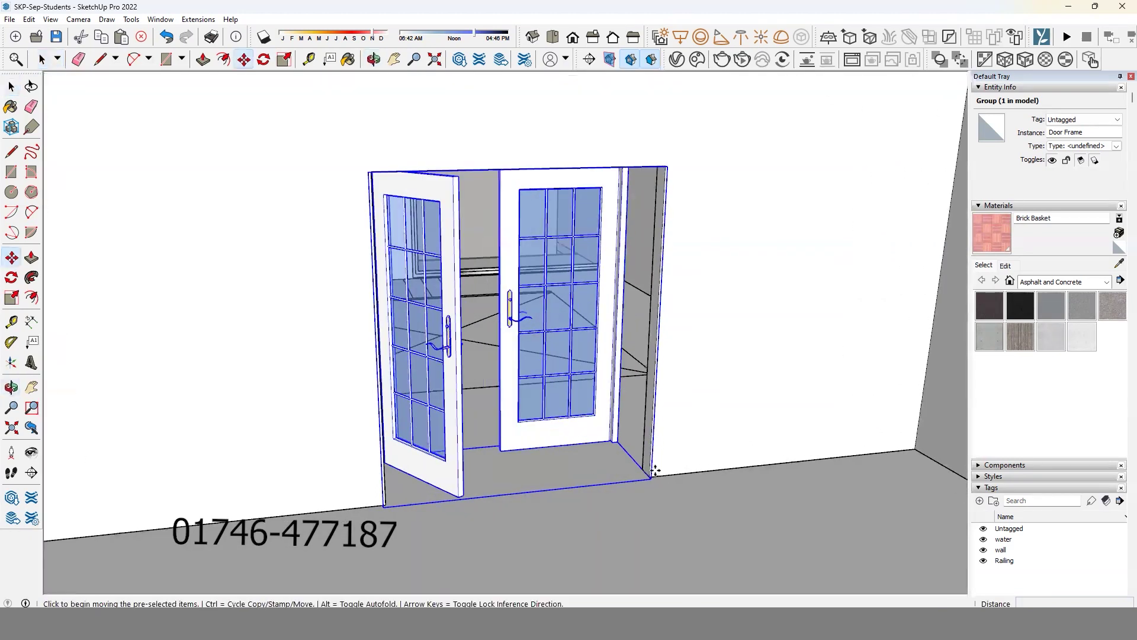
scroll(660, 488, up, 1)
scroll(663, 492, up, 2)
scroll(665, 493, up, 2)
scroll(664, 494, down, 5)
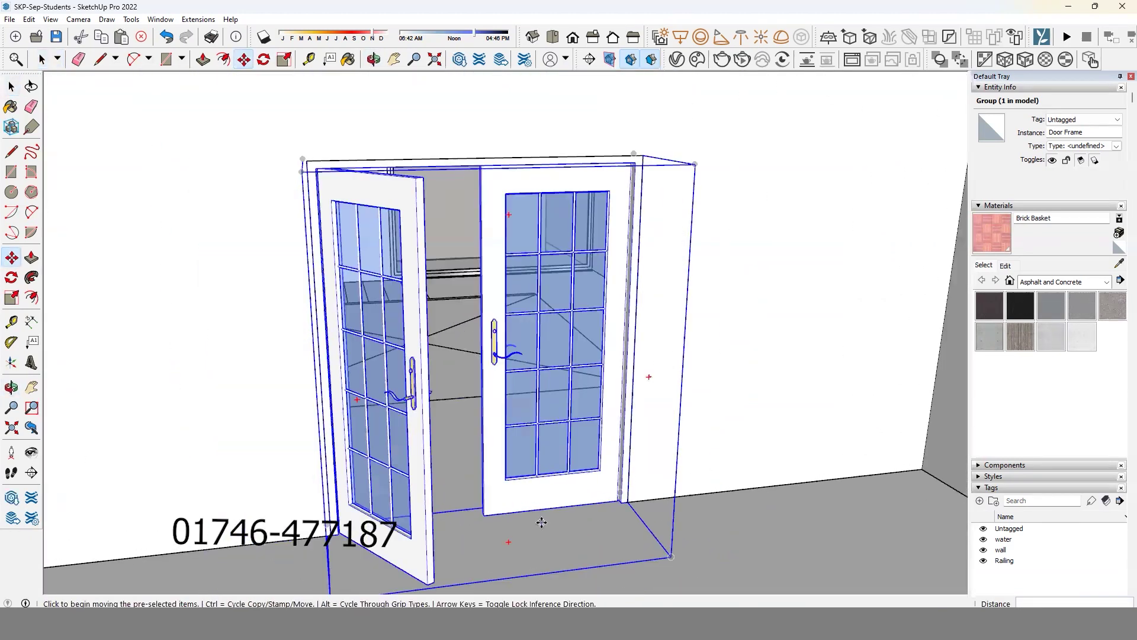
key(Escape)
scroll(648, 375, down, 3)
scroll(610, 431, up, 2)
scroll(459, 356, up, 2)
scroll(459, 356, down, 3)
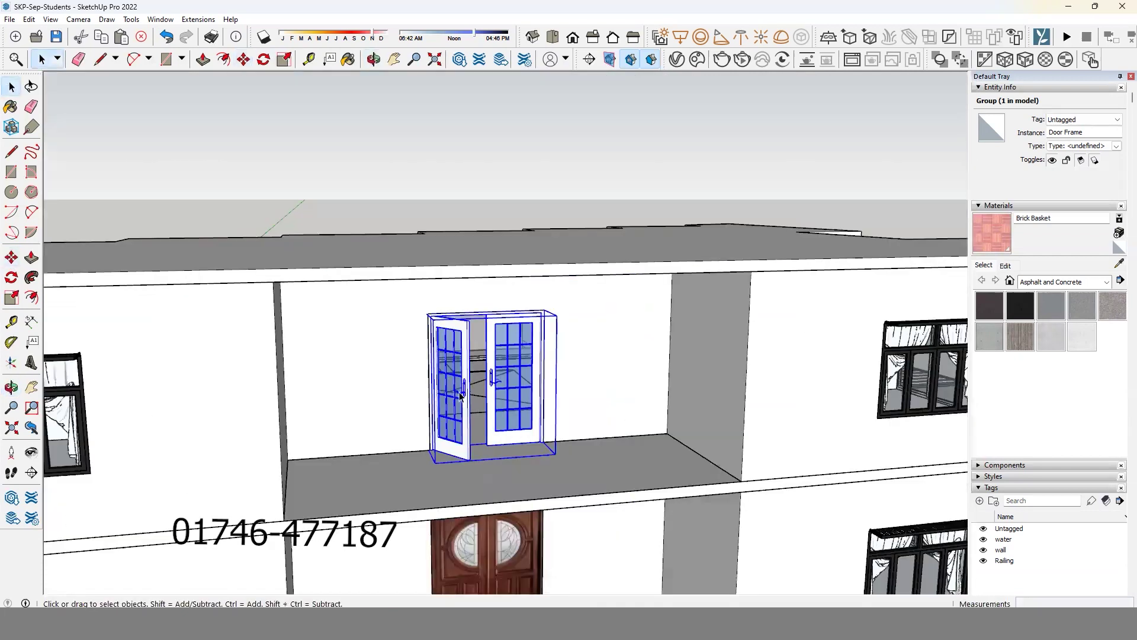
scroll(571, 404, down, 2)
middle_drag(571, 404, 489, 355)
scroll(489, 355, up, 2)
scroll(489, 355, down, 2)
middle_drag(563, 361, 528, 474)
scroll(527, 482, up, 3)
scroll(527, 482, up, 1)
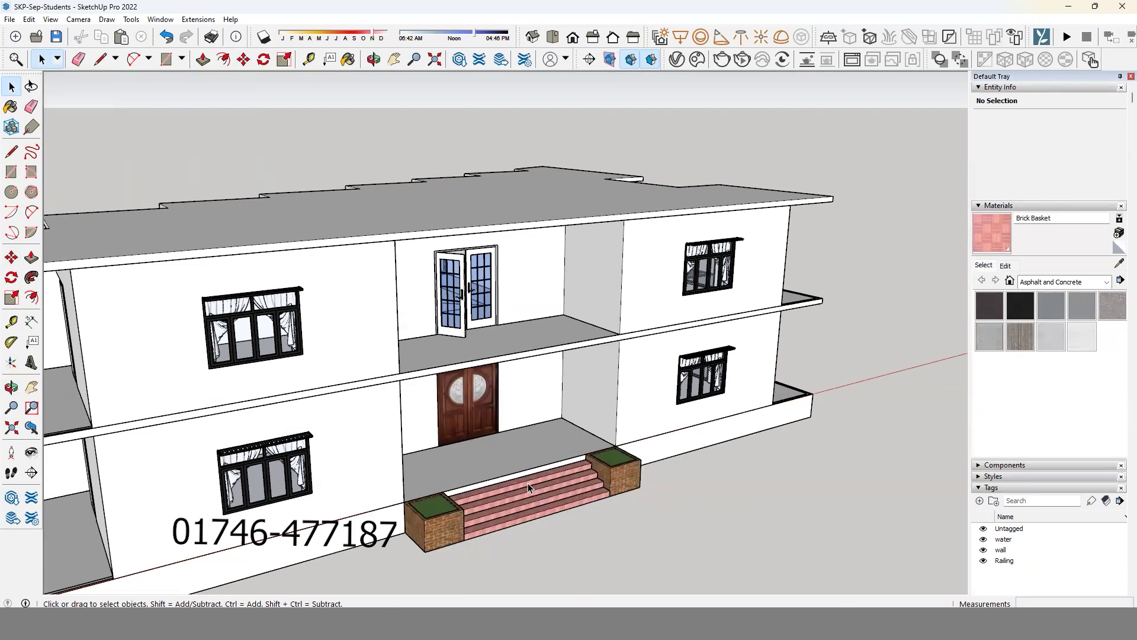
Orbit the house to view the slatted pergola from above.
mouse_move(528, 482)
middle_down()
mouse_move(534, 366)
mouse_move(470, 335)
middle_up()
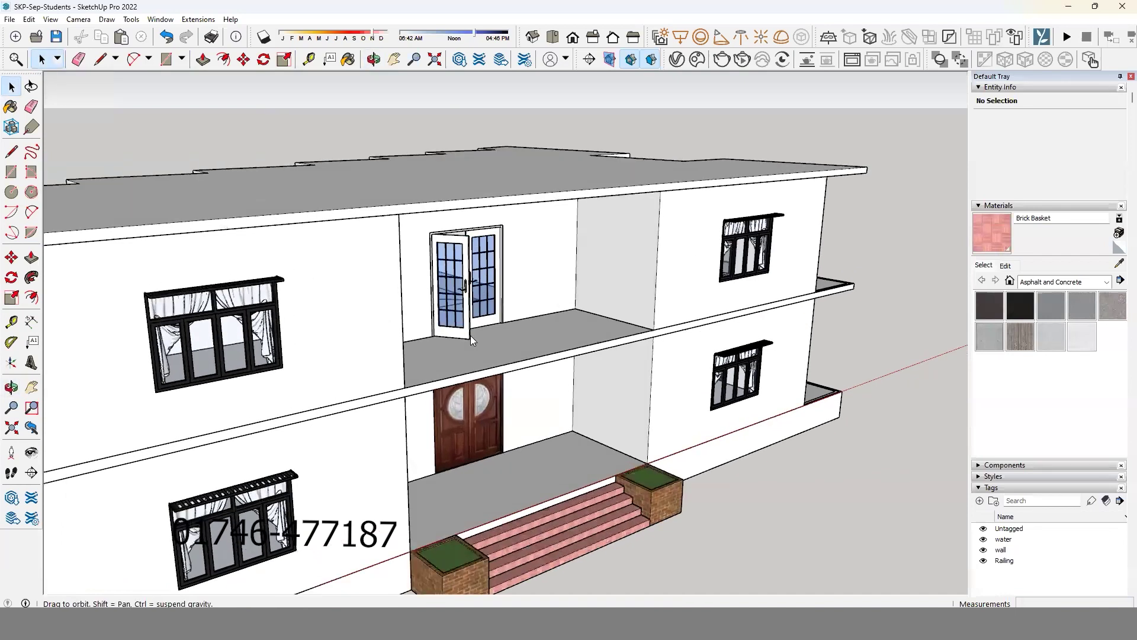
right_click(470, 335)
click(501, 361)
mouse_move(501, 361)
mouse_down()
mouse_move(462, 350)
mouse_move(536, 326)
mouse_move(509, 361)
mouse_move(492, 225)
mouse_up()
key(space)
mouse_move(493, 225)
middle_down()
mouse_move(525, 294)
mouse_move(527, 229)
mouse_move(482, 386)
mouse_move(564, 320)
mouse_move(767, 375)
mouse_move(705, 435)
middle_up()
scroll(596, 302, down, 5)
mouse_move(514, 448)
middle_down()
mouse_move(272, 278)
mouse_move(512, 404)
middle_up()
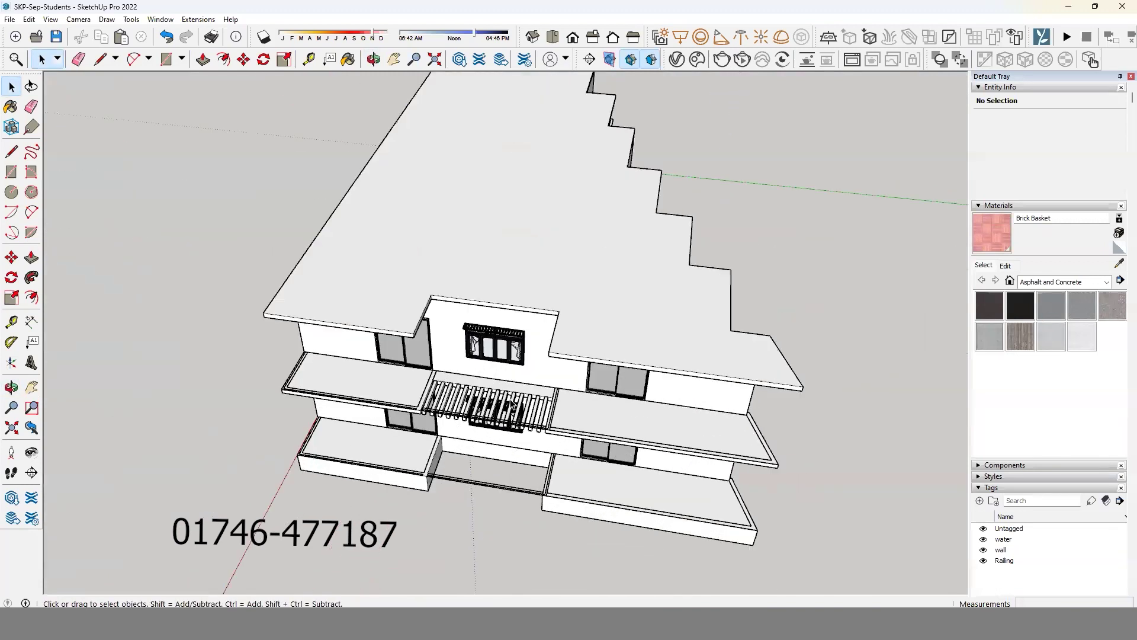
Copy the slatted pergola and place the copy above the front entrance.
click(489, 398)
scroll(489, 398, up, 2)
scroll(547, 423, up, 2)
scroll(592, 374, up, 2)
key(m)
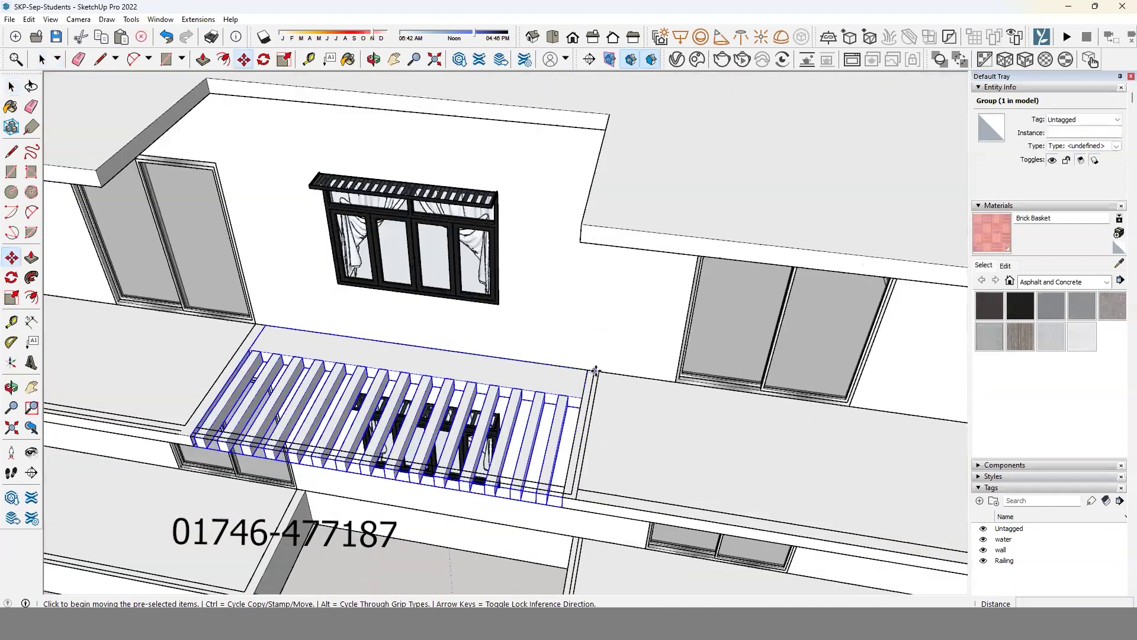
scroll(586, 372, up, 2)
click(583, 370)
key(ctrl)
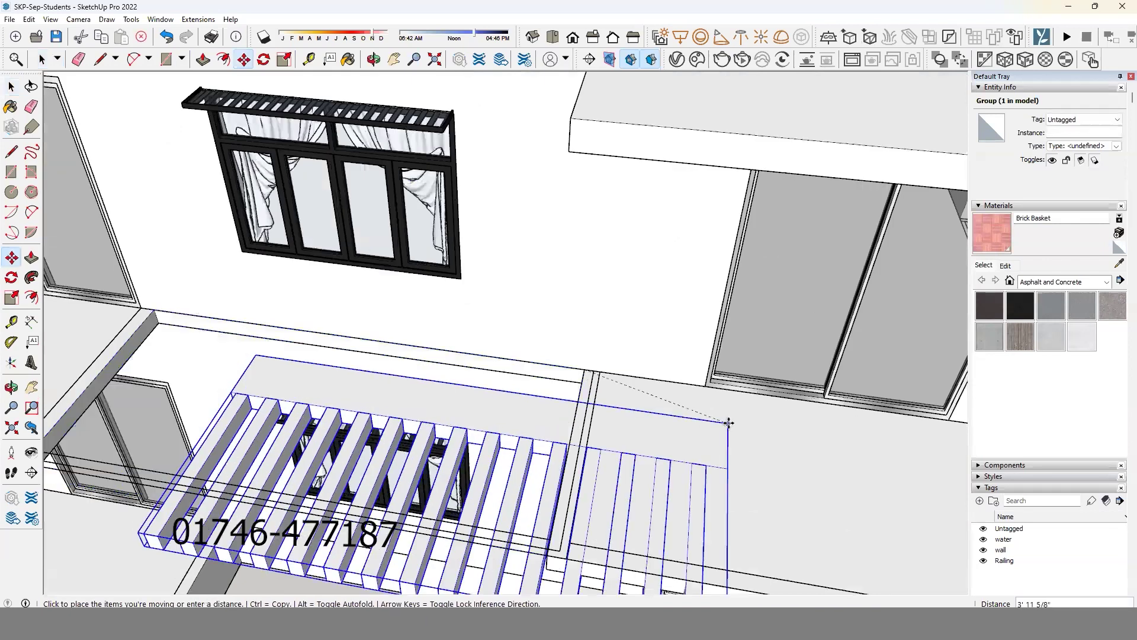
scroll(705, 462, down, 3)
scroll(649, 491, down, 2)
middle_drag(412, 391, 495, 279)
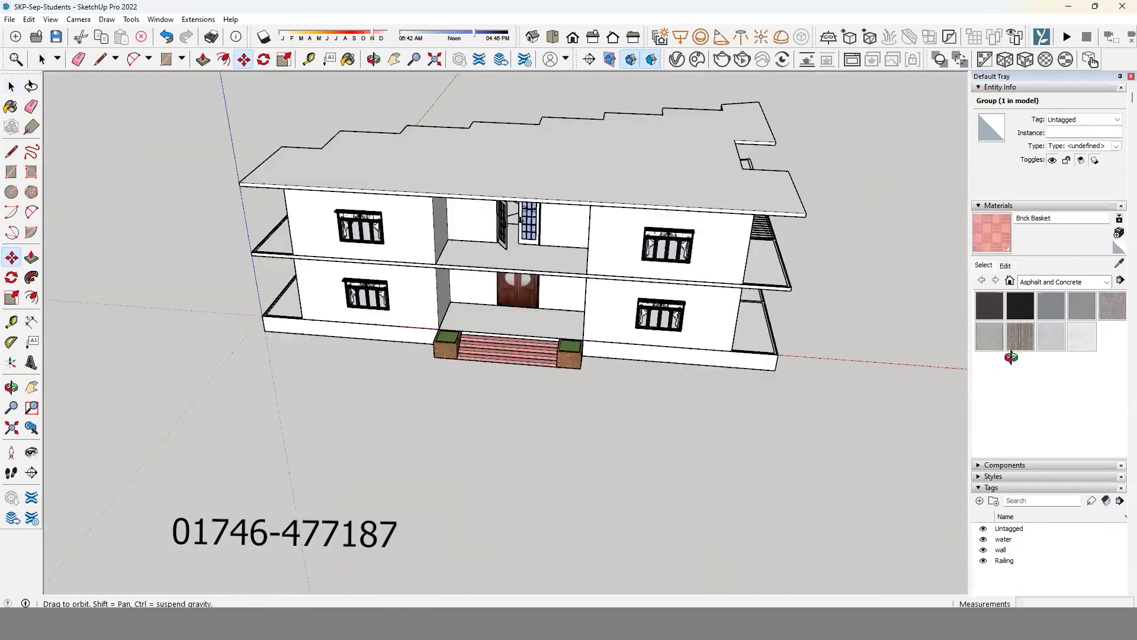
scroll(495, 279, up, 2)
scroll(594, 216, up, 2)
scroll(597, 253, up, 3)
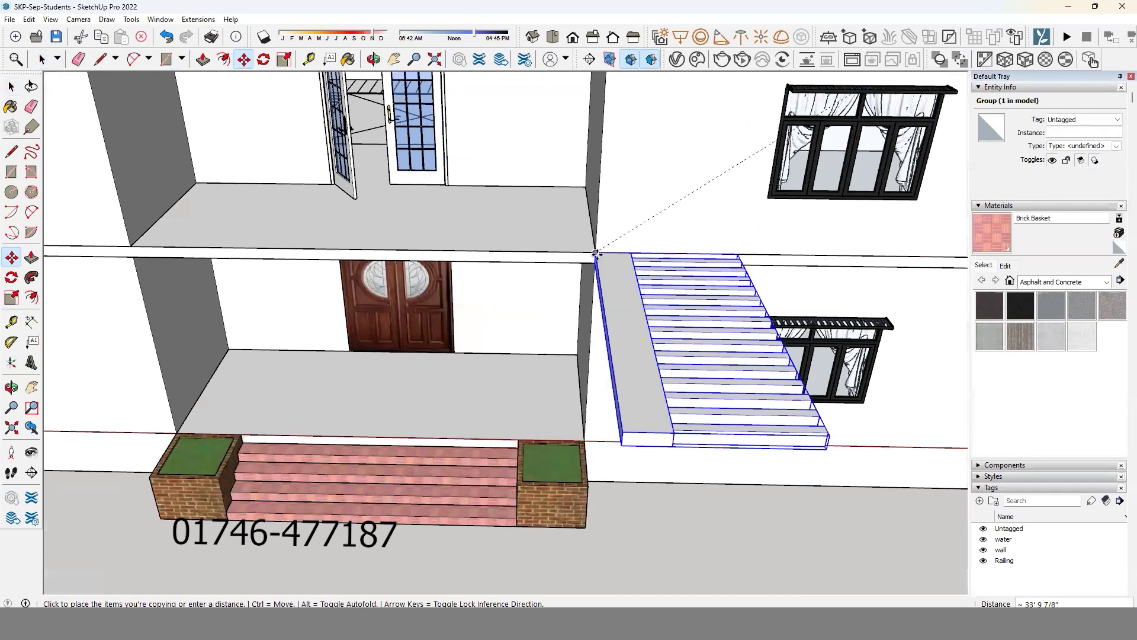
click(595, 254)
Extend the entrance pergola's beam about 7'4" to the left.
key(q)
scroll(595, 249, up, 3)
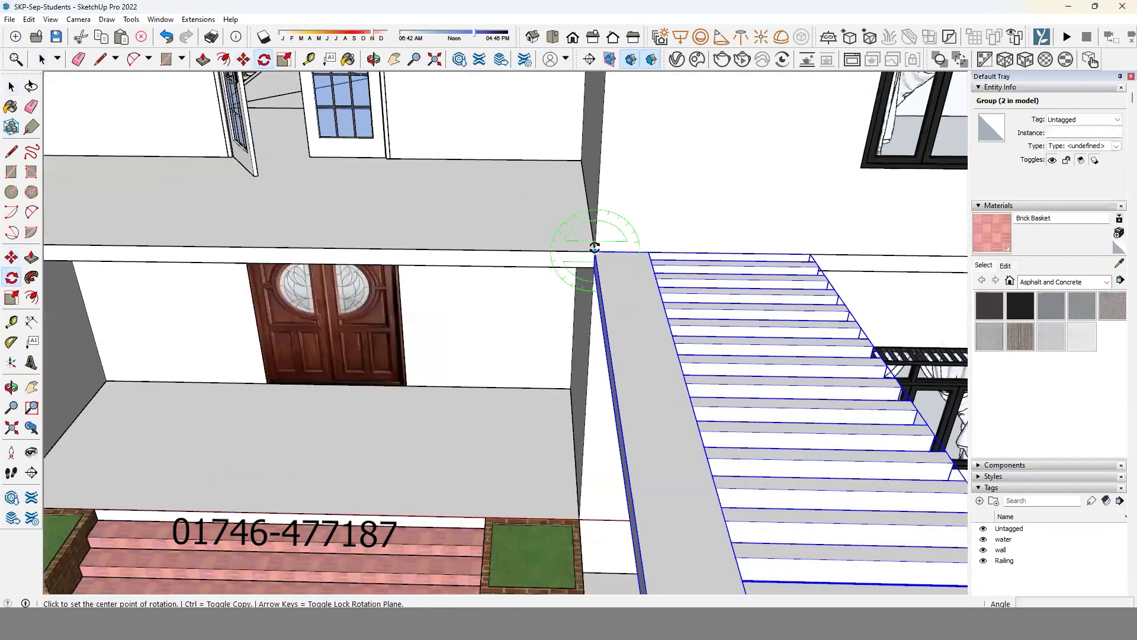
click(594, 251)
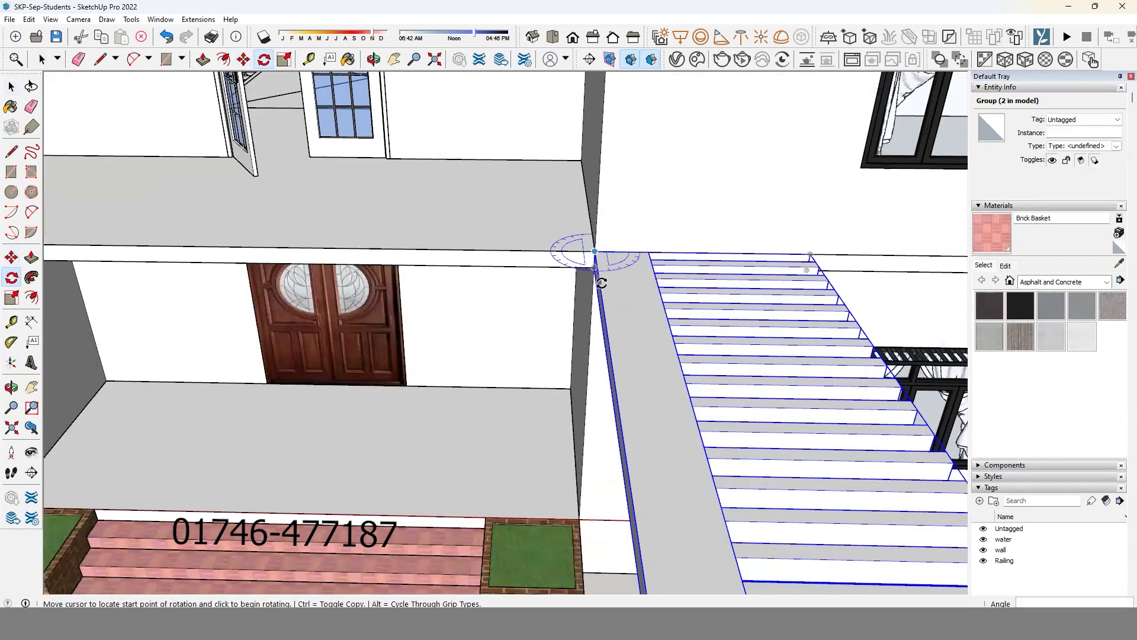
key(Escape)
scroll(601, 282, down, 3)
scroll(658, 285, down, 2)
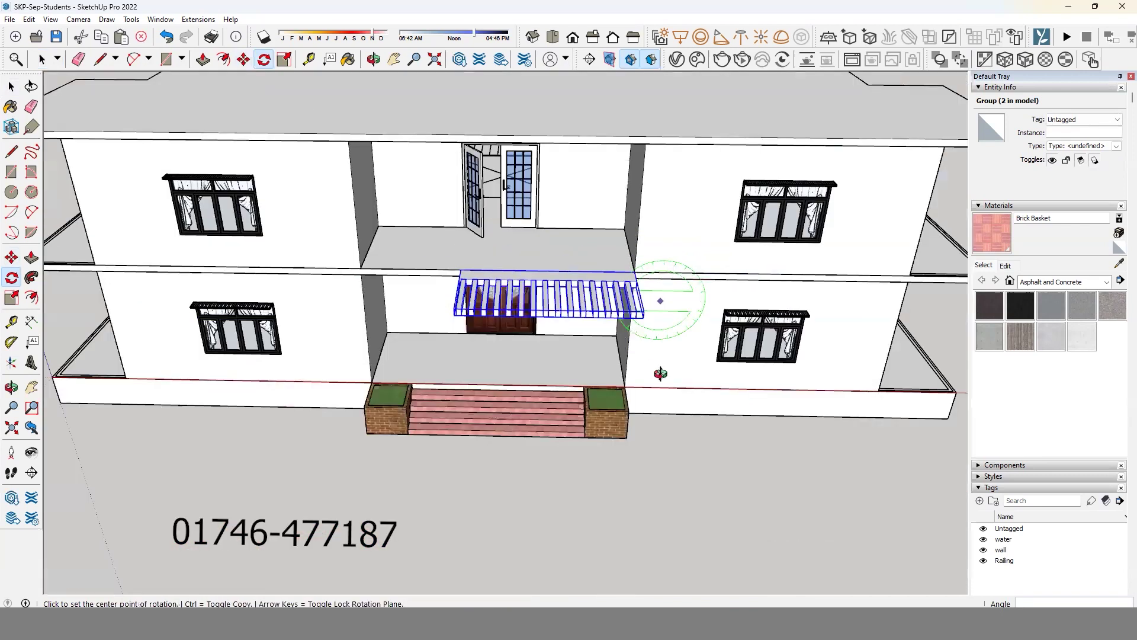
scroll(660, 300, down, 2)
key(space)
scroll(549, 280, up, 5)
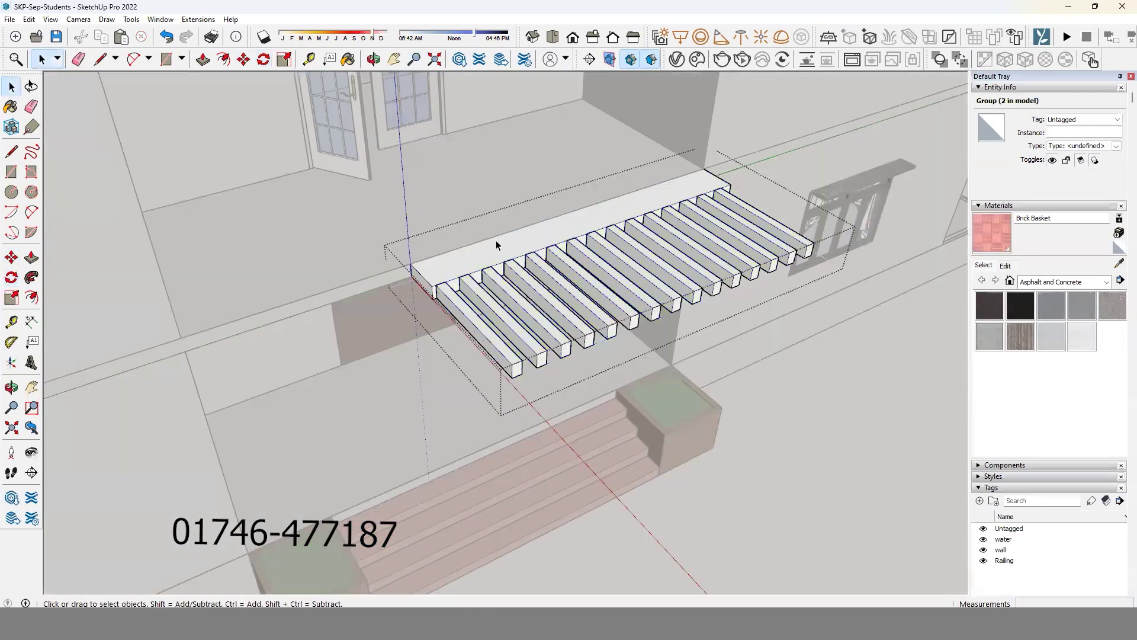
scroll(474, 263, up, 1)
key(p)
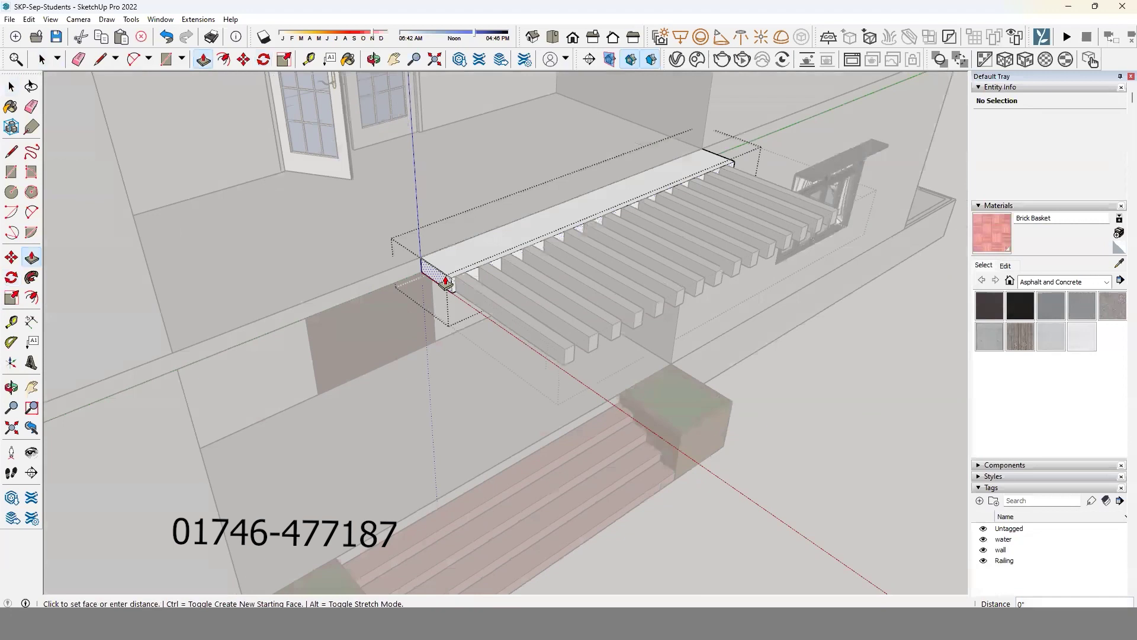
scroll(415, 297, down, 2)
click(265, 338)
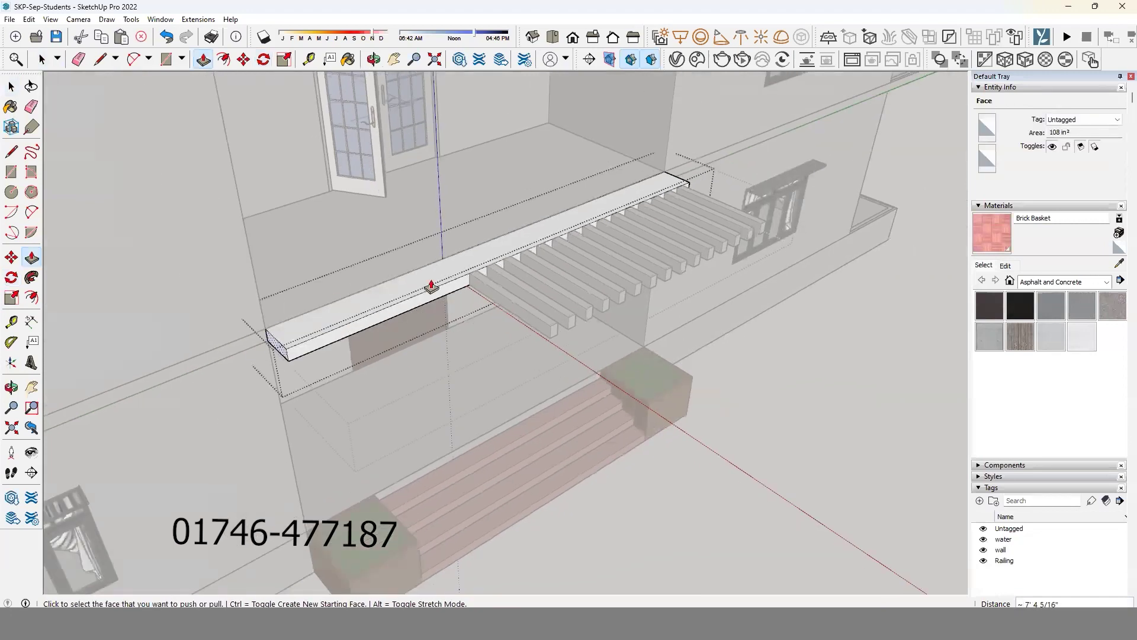
Copy one slat a gap to the left and repeat it x10 along the extended beam.
key(space)
scroll(431, 286, down, 1)
scroll(544, 314, down, 1)
click(507, 296)
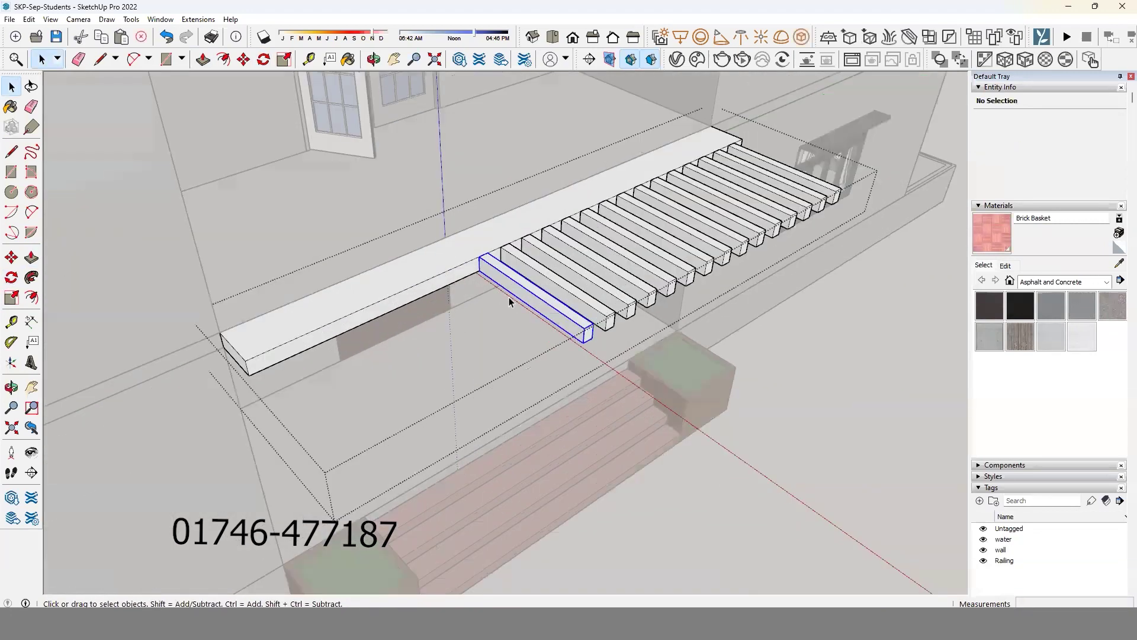
key(m)
scroll(513, 297, up, 2)
scroll(499, 242, up, 2)
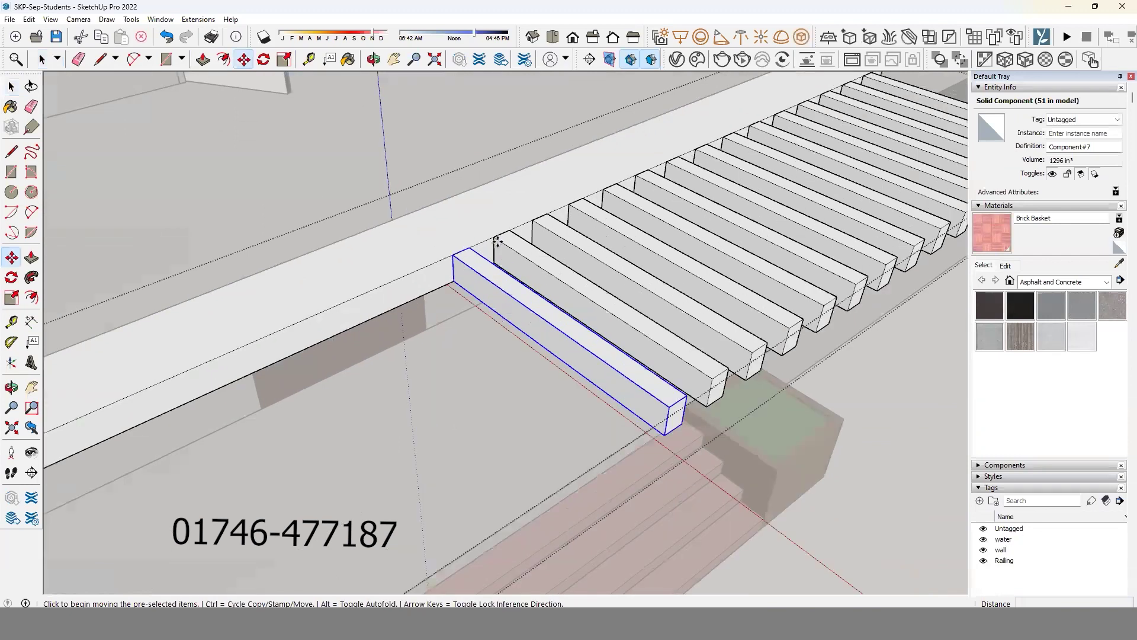
click(500, 242)
click(465, 255)
scroll(511, 270, down, 1)
scroll(512, 271, down, 2)
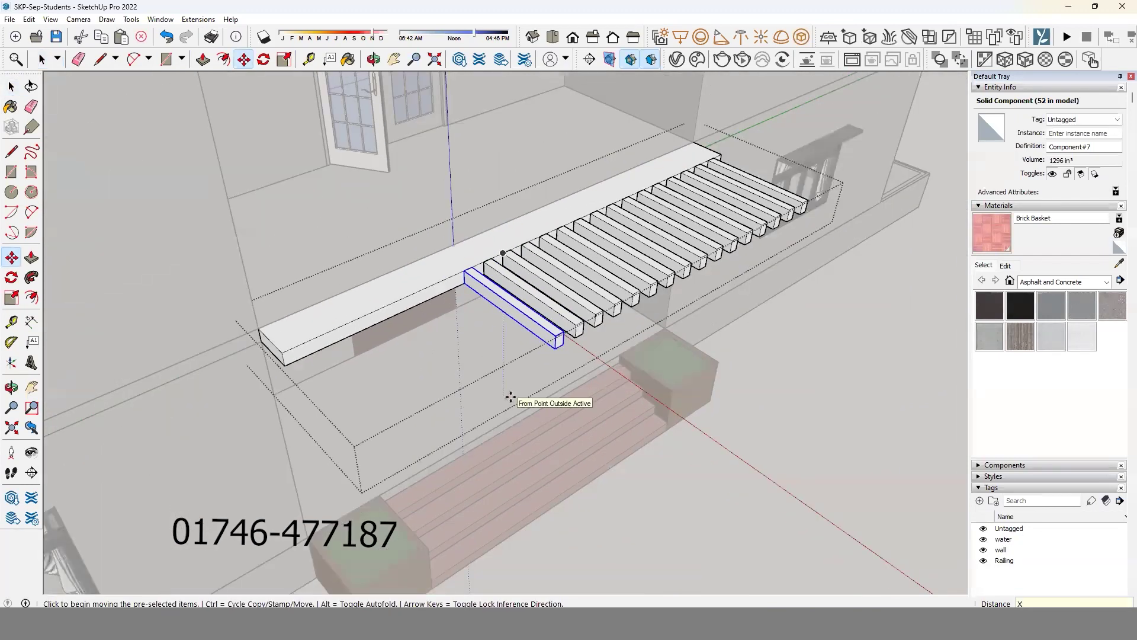
text(10)
key(Return)
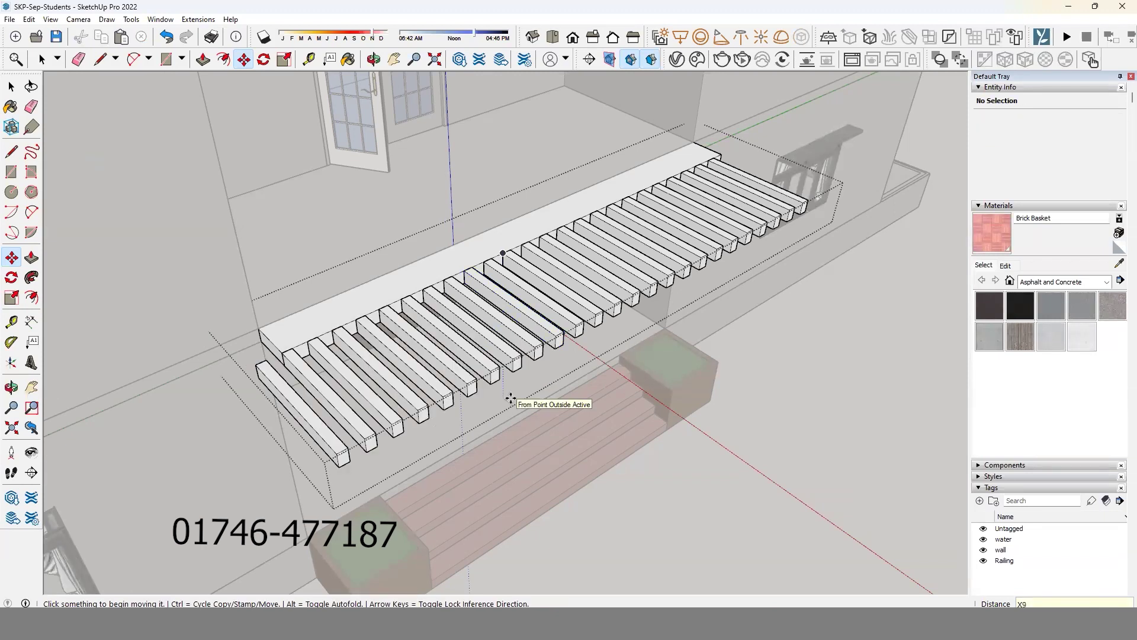
key(space)
mouse_move(510, 399)
middle_down()
mouse_move(317, 328)
mouse_move(873, 270)
mouse_move(782, 468)
middle_up()
scroll(655, 357, up, 3)
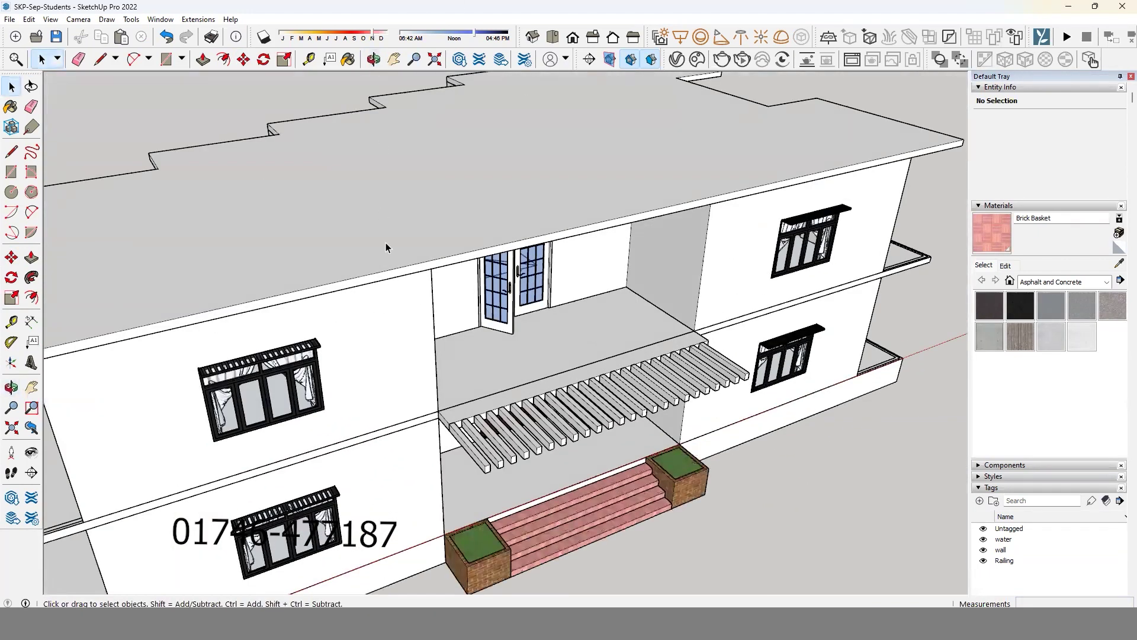
middle_drag(385, 248, 513, 305)
middle_drag(504, 372, 648, 401)
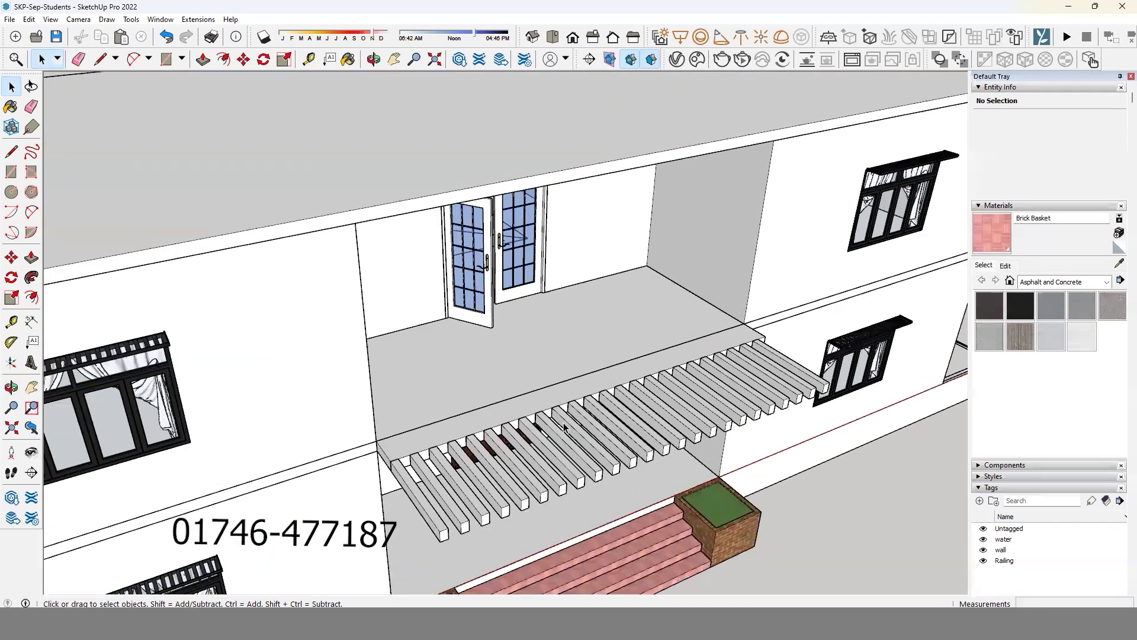
scroll(475, 372, down, 3)
mouse_move(470, 385)
middle_down()
mouse_move(527, 386)
mouse_move(507, 399)
mouse_move(488, 370)
mouse_move(440, 382)
mouse_move(304, 241)
middle_up()
scroll(439, 382, down, 2)
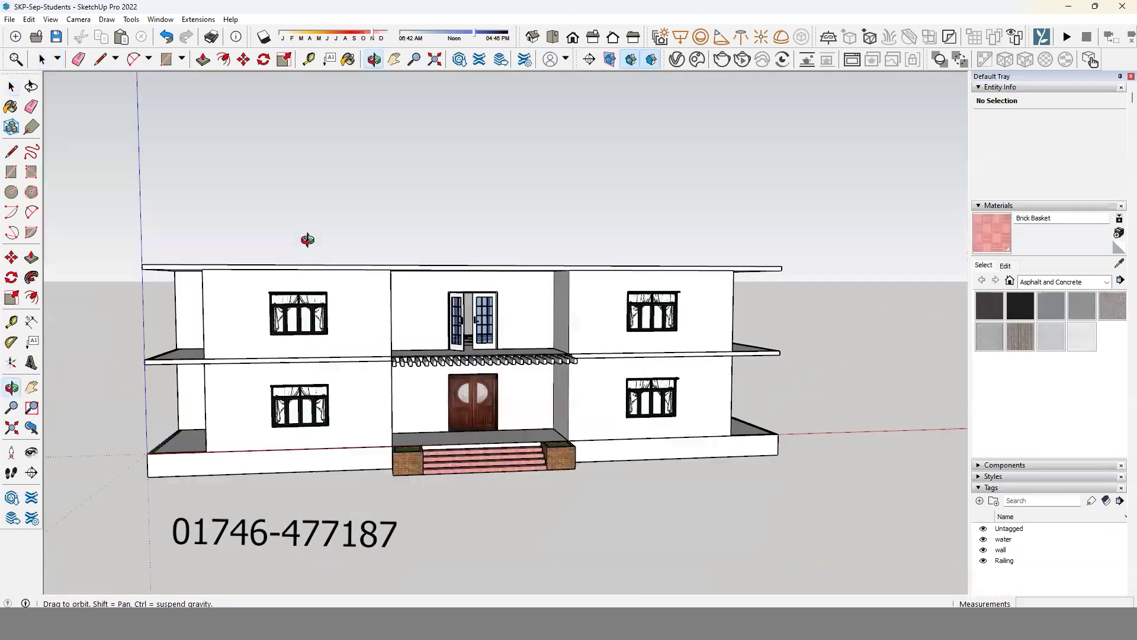
key(space)
mouse_move(705, 537)
middle_down()
mouse_move(766, 322)
mouse_move(775, 358)
mouse_move(825, 375)
mouse_move(681, 332)
mouse_move(359, 365)
mouse_move(406, 472)
mouse_move(592, 499)
mouse_move(577, 434)
mouse_move(691, 467)
mouse_move(627, 460)
middle_up()
key(o)
key(space)
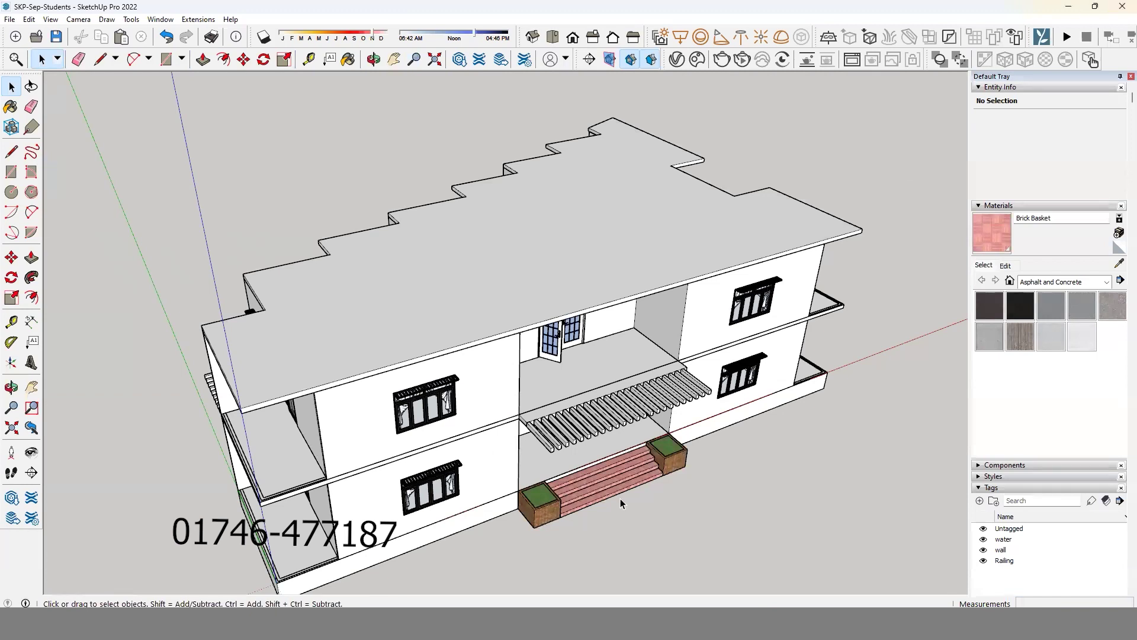
scroll(627, 486, up, 2)
scroll(633, 477, up, 2)
scroll(506, 478, down, 3)
scroll(582, 461, up, 4)
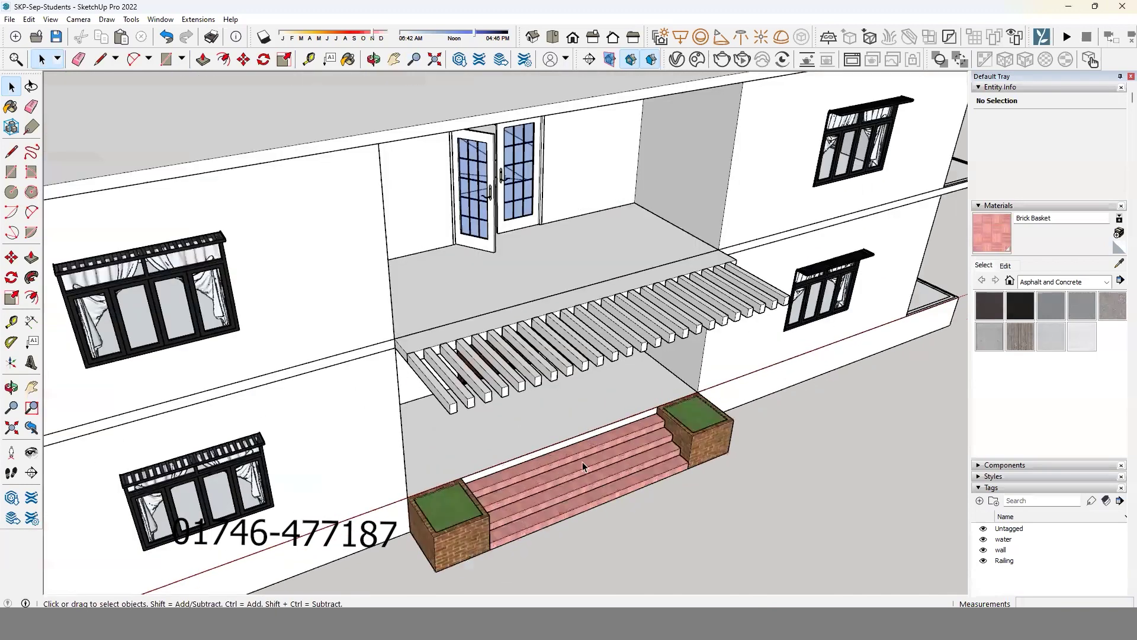
scroll(561, 486, up, 1)
scroll(609, 378, up, 1)
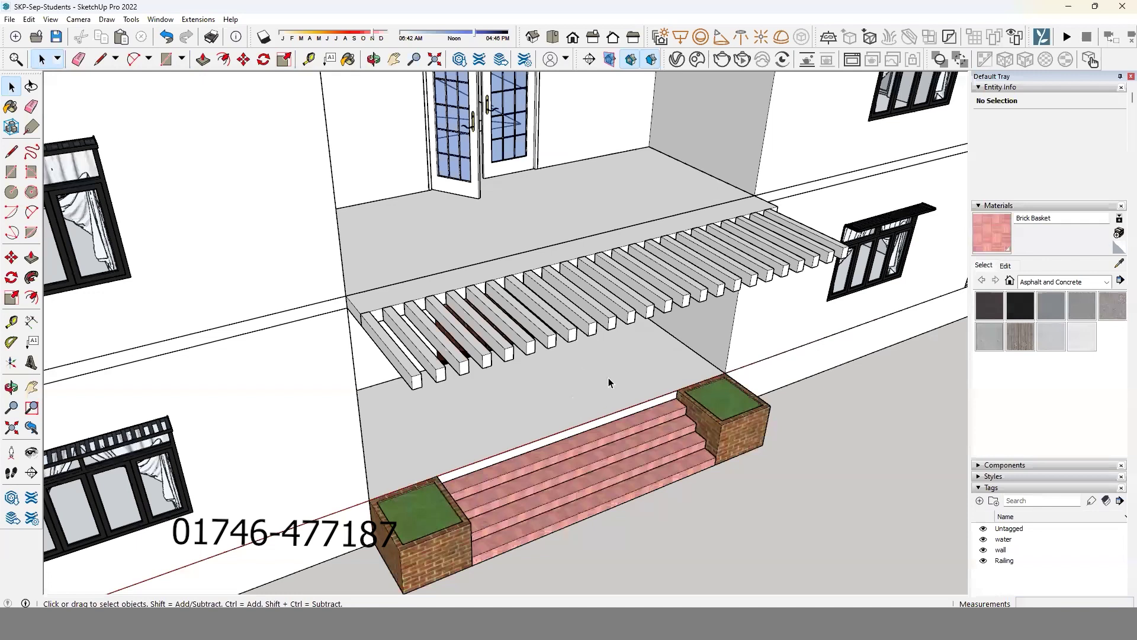
scroll(531, 407, down, 2)
mouse_move(517, 220)
middle_down()
mouse_move(335, 157)
mouse_move(74, 195)
mouse_move(355, 361)
mouse_move(323, 402)
mouse_move(375, 479)
middle_up()
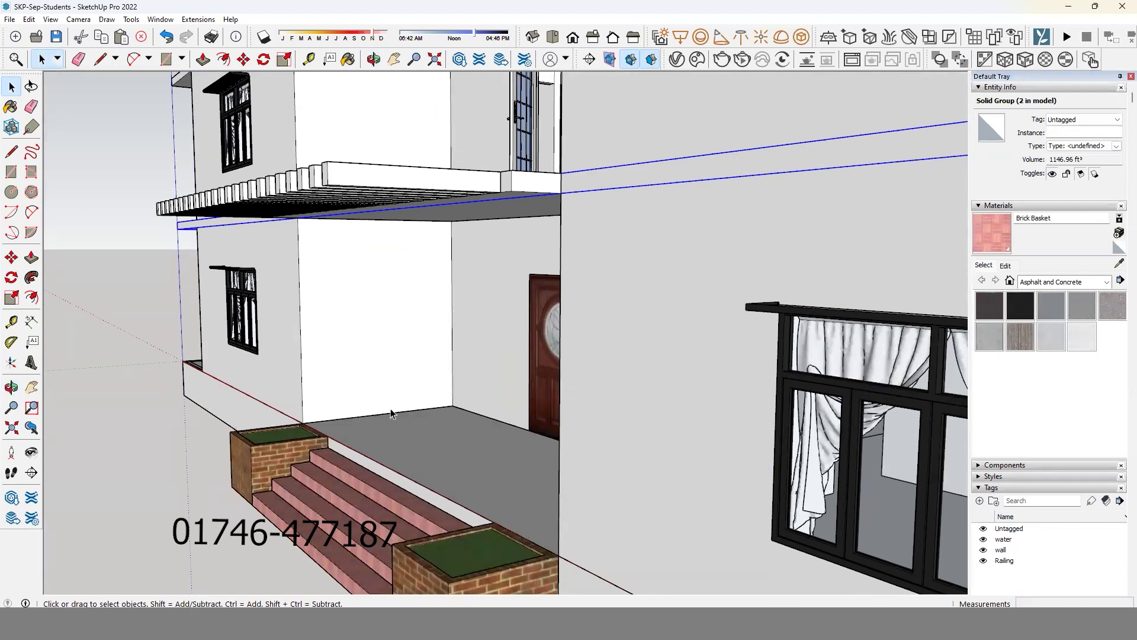
scroll(391, 413, down, 3)
scroll(545, 456, down, 3)
scroll(452, 401, down, 3)
scroll(615, 470, up, 2)
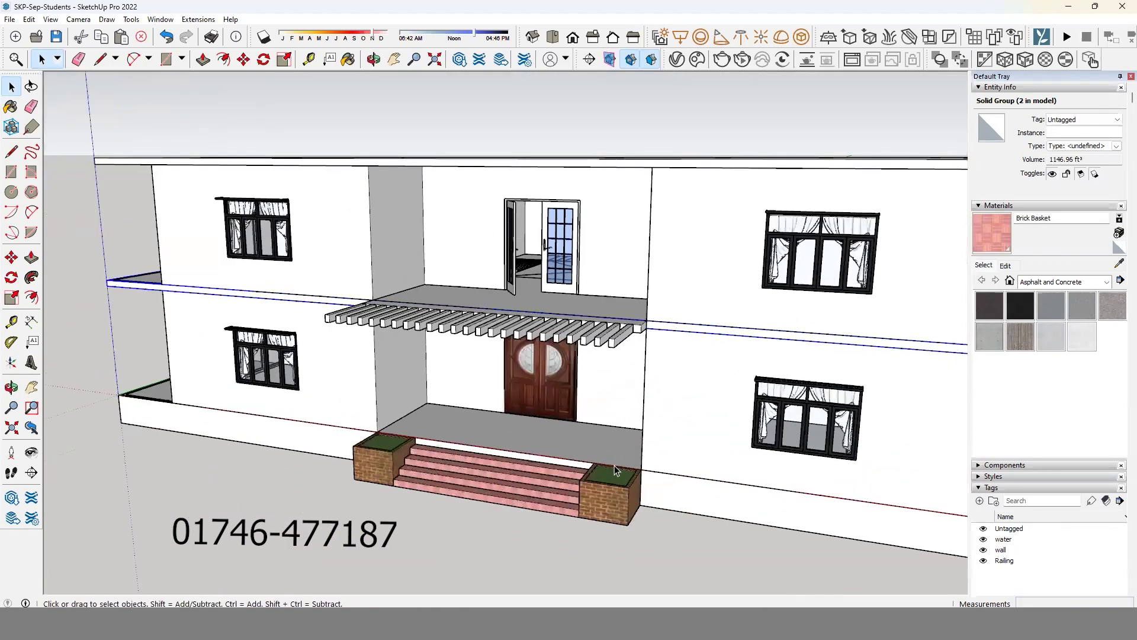
scroll(615, 469, up, 3)
scroll(706, 444, up, 1)
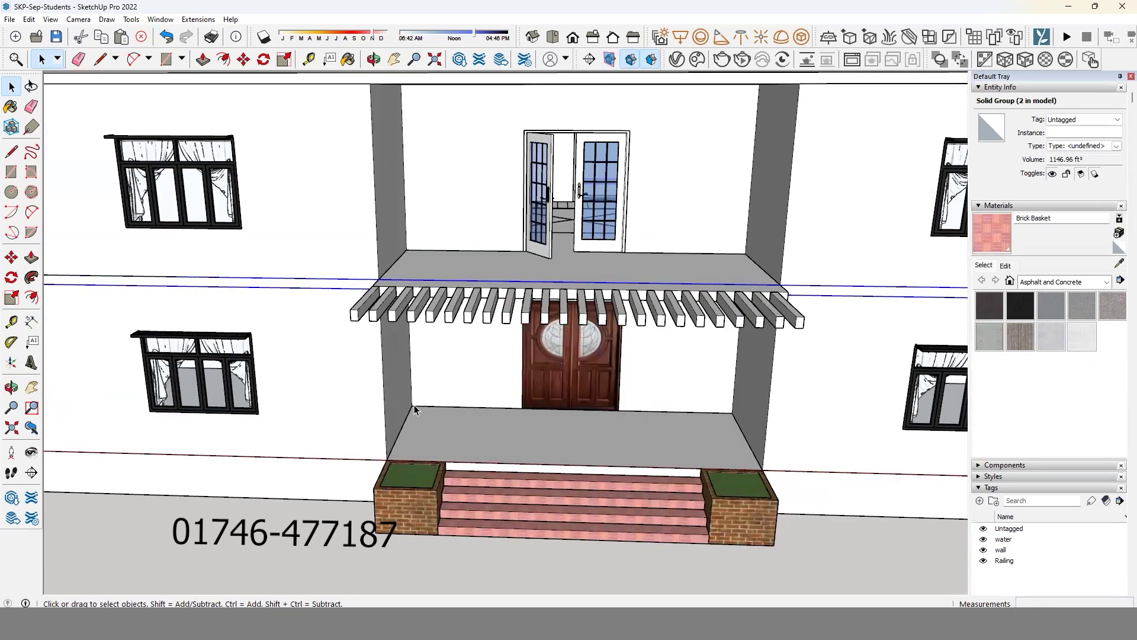
mouse_move(453, 432)
middle_down()
mouse_move(408, 400)
mouse_move(591, 431)
middle_up()
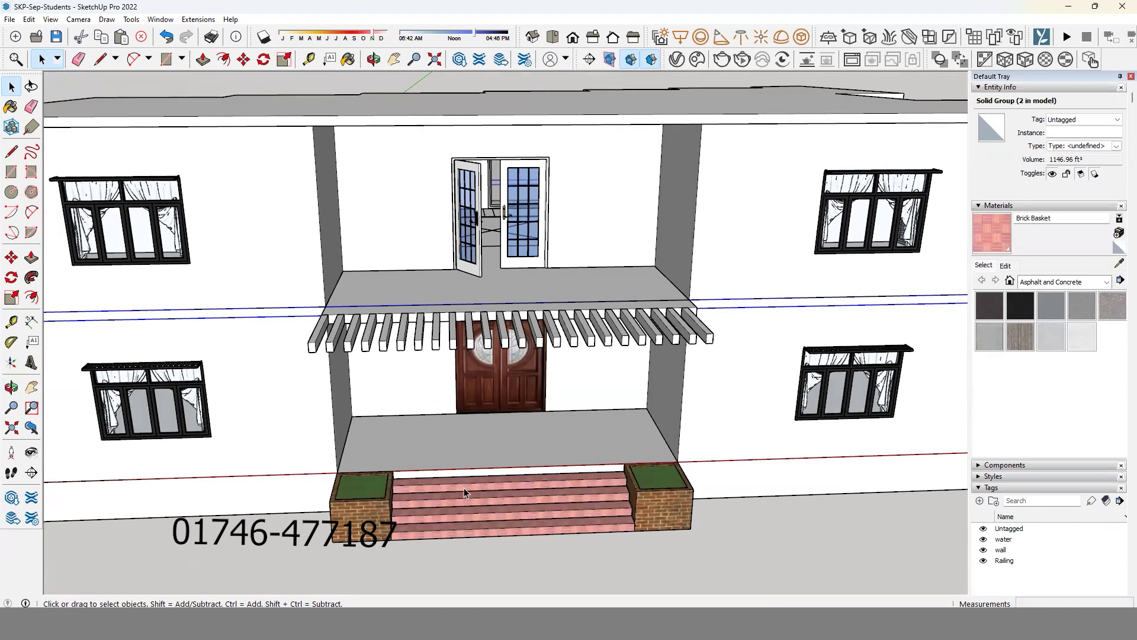
scroll(463, 488, down, 2)
scroll(473, 415, down, 2)
scroll(478, 446, down, 2)
mouse_move(476, 510)
middle_down()
mouse_move(556, 467)
mouse_move(516, 379)
mouse_move(572, 404)
middle_up()
scroll(515, 377, down, 2)
scroll(515, 377, up, 2)
key(space)
click(381, 122)
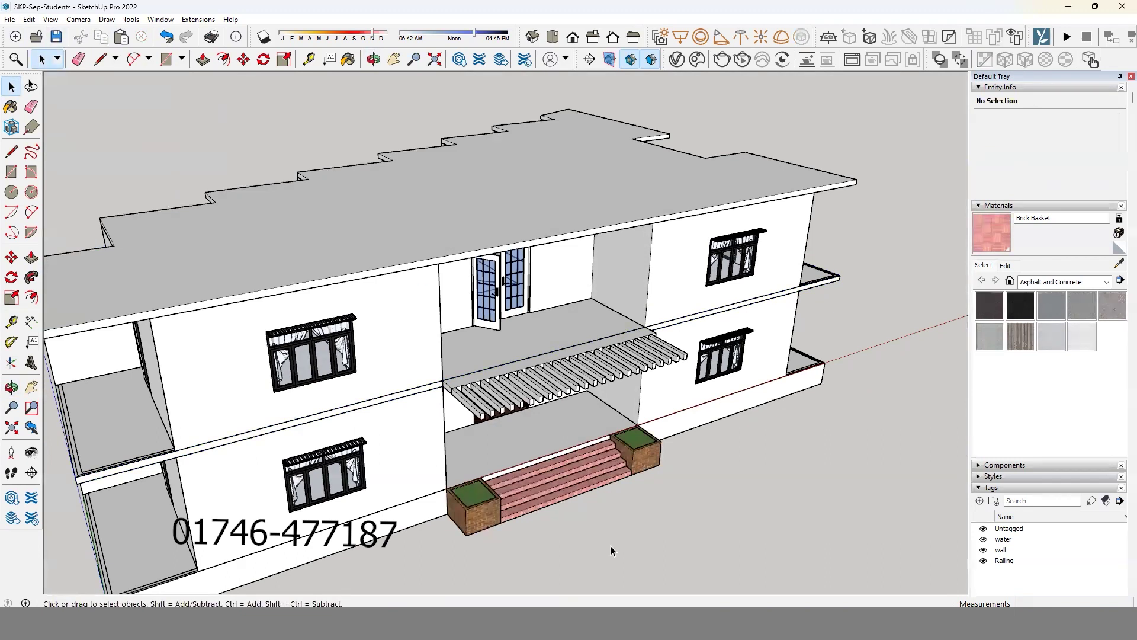
middle_drag(517, 468, 548, 473)
scroll(549, 473, up, 1)
key(space)
scroll(551, 456, up, 3)
mouse_move(562, 423)
middle_down()
mouse_move(530, 436)
mouse_move(572, 420)
mouse_move(581, 447)
mouse_move(628, 415)
mouse_move(824, 364)
mouse_move(546, 444)
mouse_move(581, 384)
middle_up()
scroll(580, 448, down, 3)
scroll(583, 415, up, 3)
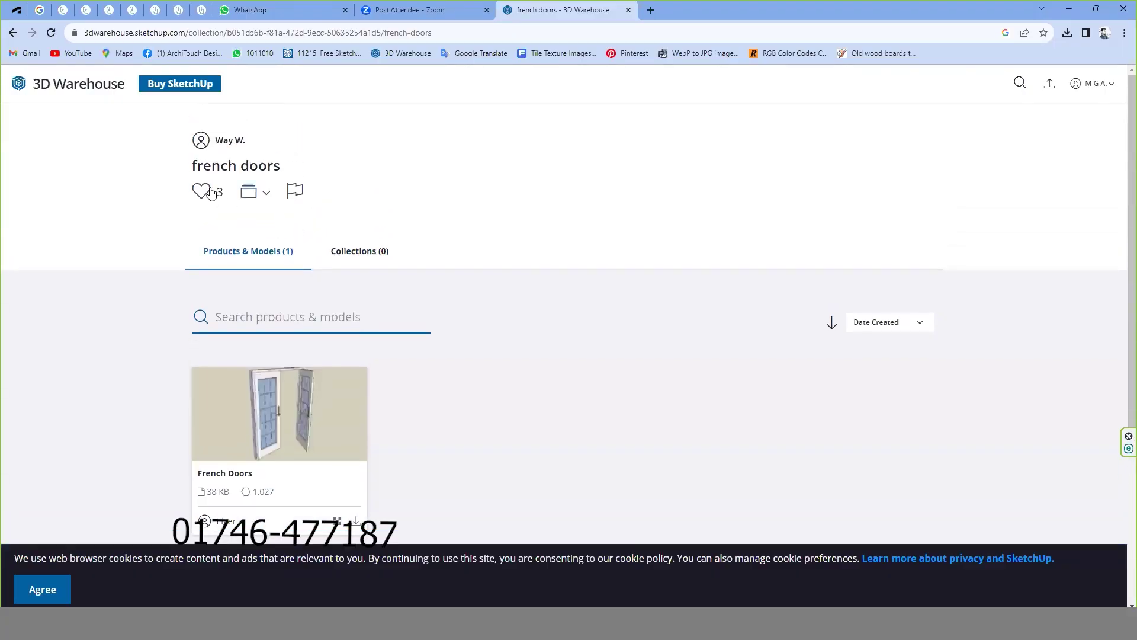
Replace the FRENCH DOORS search with a RAILING collection search.
click(12, 33)
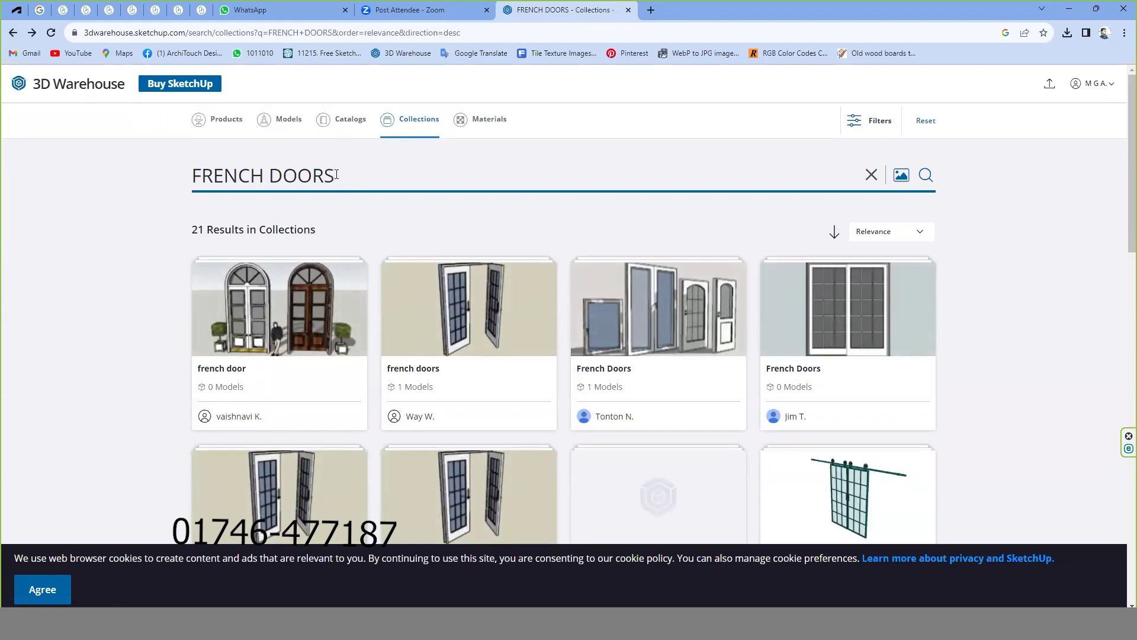
mouse_move(335, 175)
mouse_down()
mouse_move(271, 191)
mouse_move(177, 190)
mouse_up()
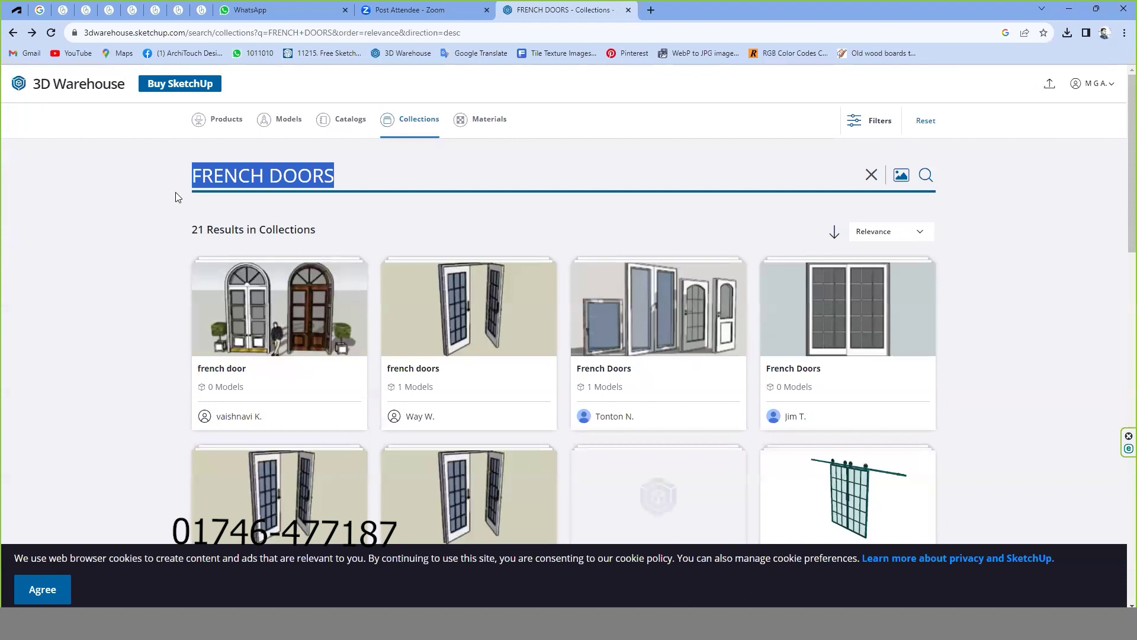
text(RAILING)
key(Return)
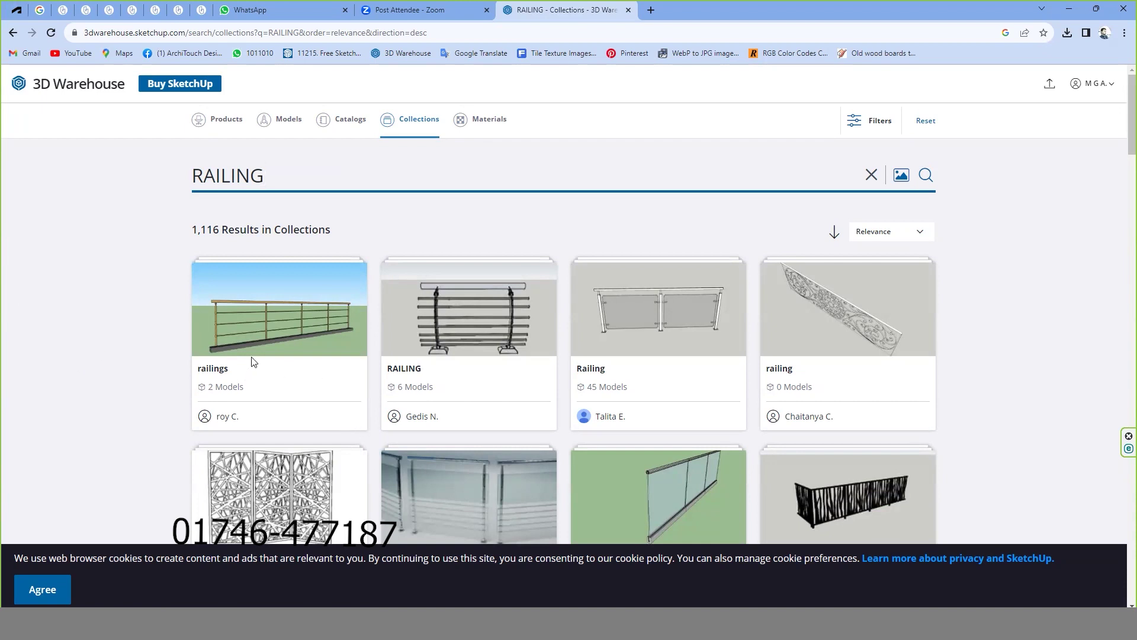
Scroll through the 1,116 RAILING collection results and back to the top.
scroll(251, 361, down, 1)
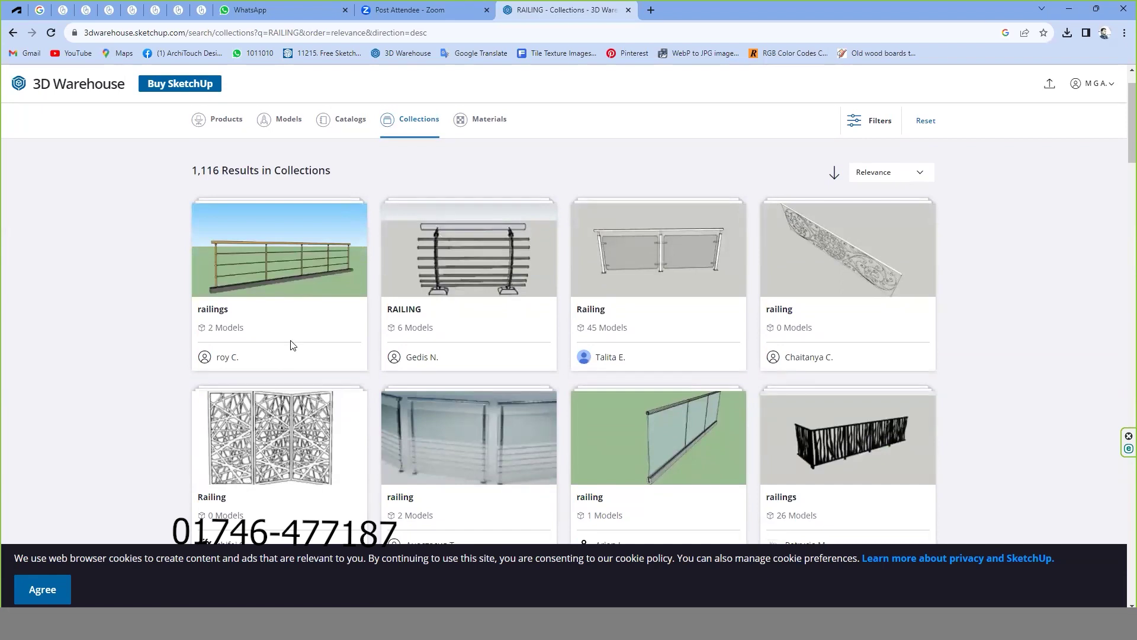
scroll(292, 342, down, 2)
scroll(292, 342, down, 3)
scroll(292, 342, up, 3)
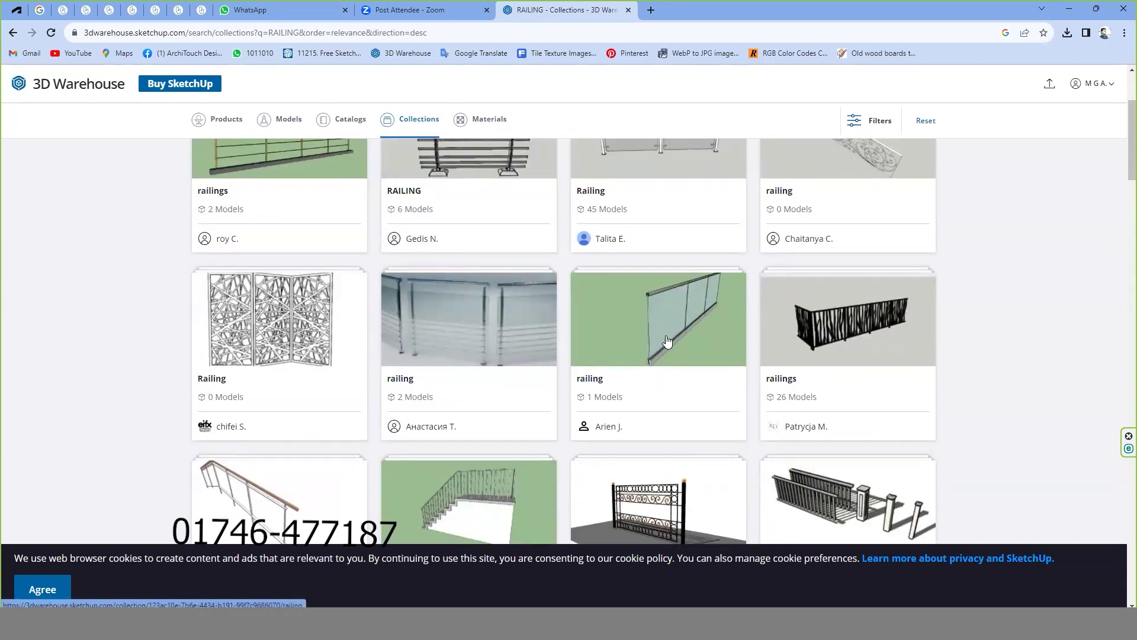
scroll(520, 390, down, 2)
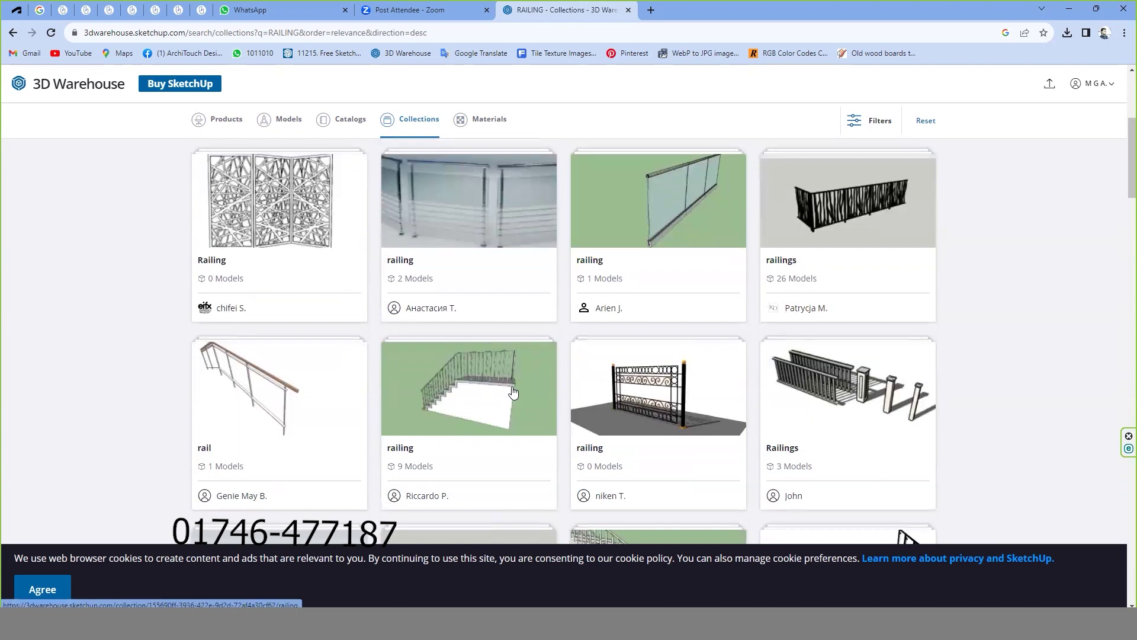
scroll(474, 396, down, 4)
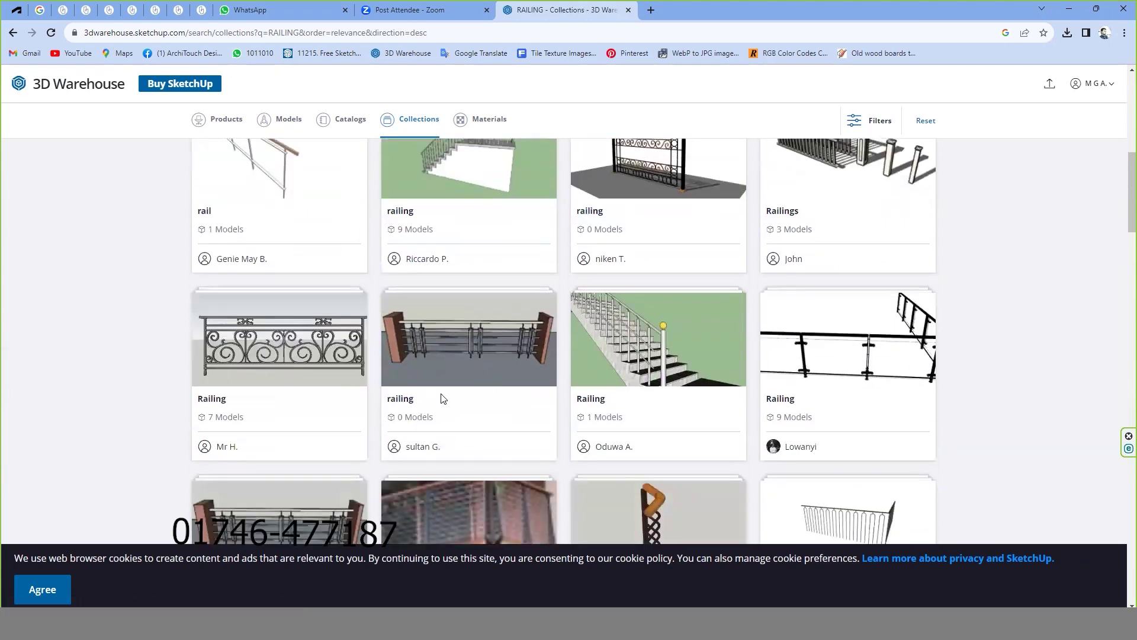
scroll(474, 395, down, 1)
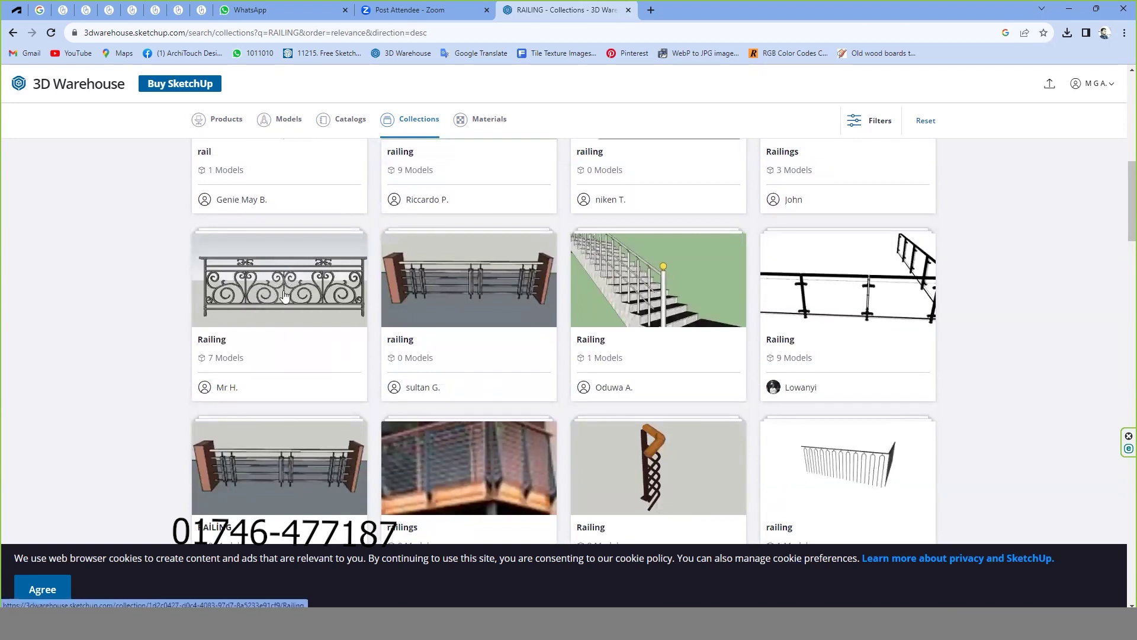
scroll(297, 314, down, 3)
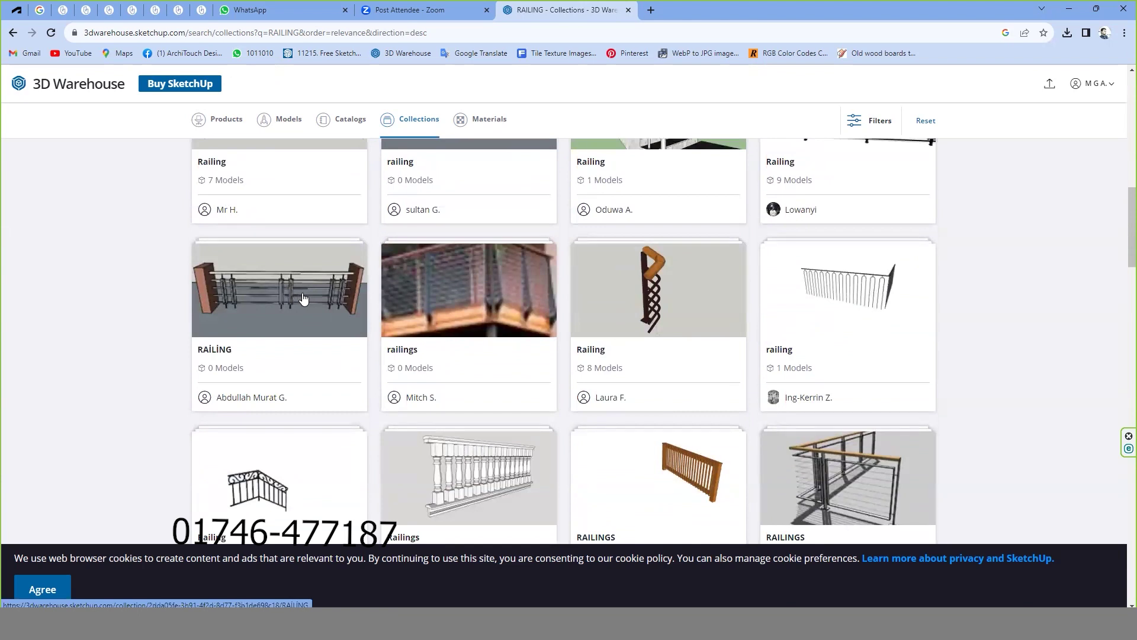
scroll(303, 297, down, 2)
scroll(302, 297, down, 2)
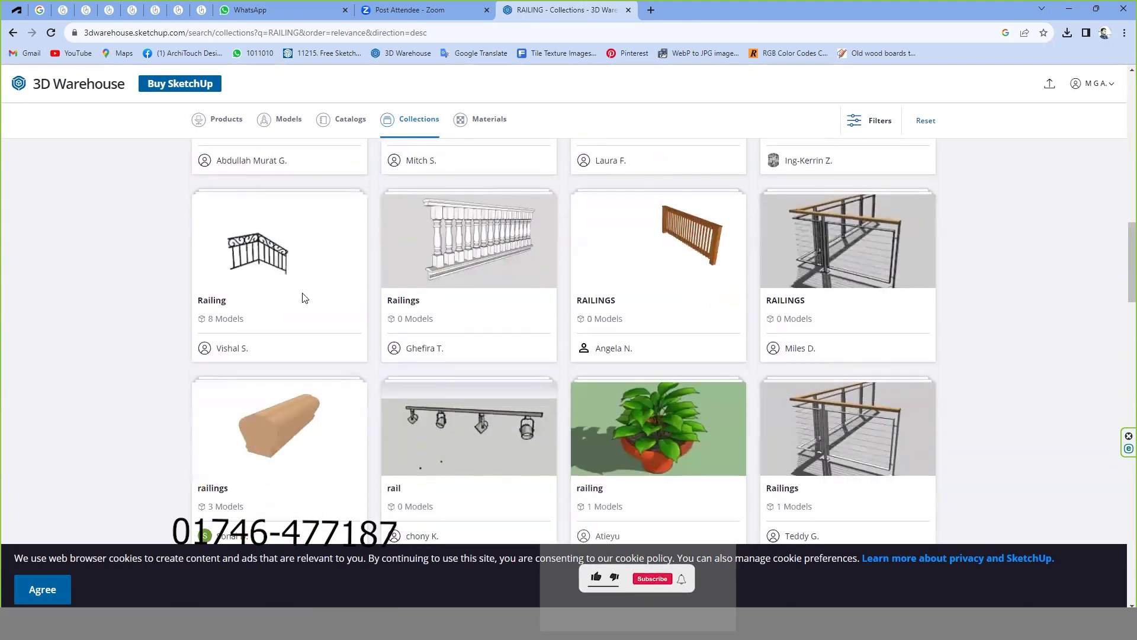
scroll(303, 297, down, 1)
scroll(303, 296, down, 3)
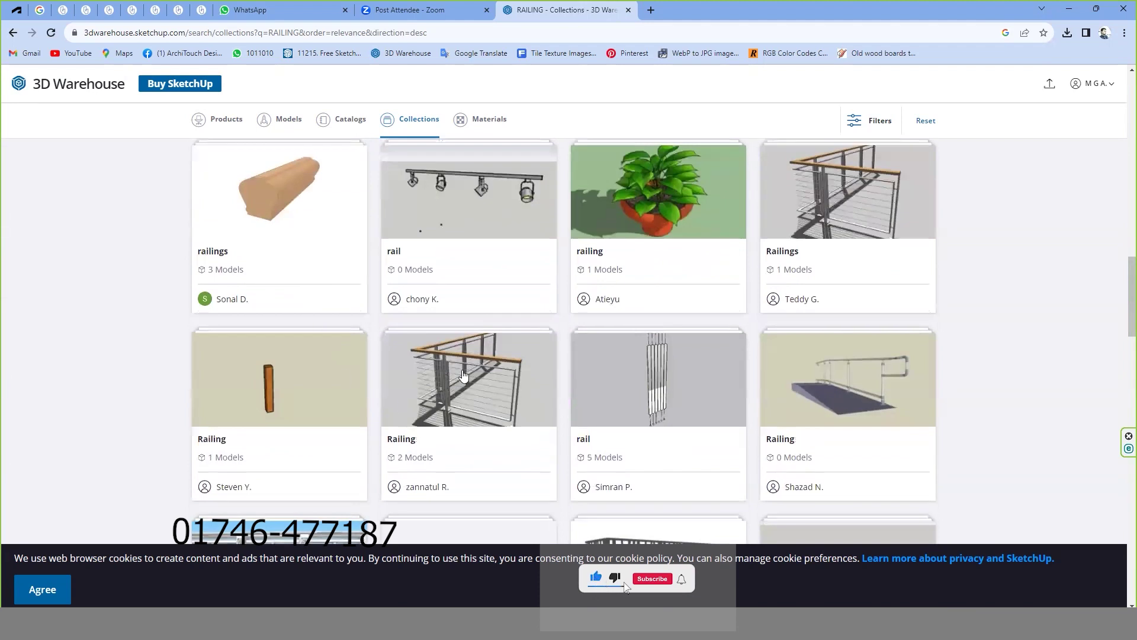
scroll(453, 395, down, 3)
scroll(453, 396, down, 2)
scroll(453, 396, down, 2)
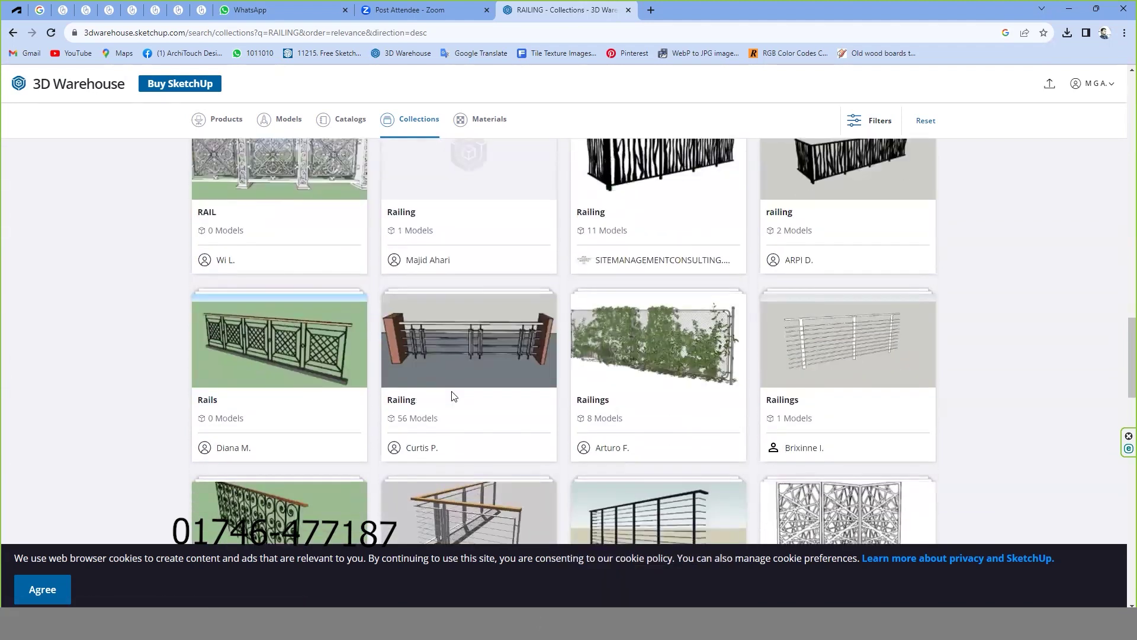
scroll(347, 435, down, 2)
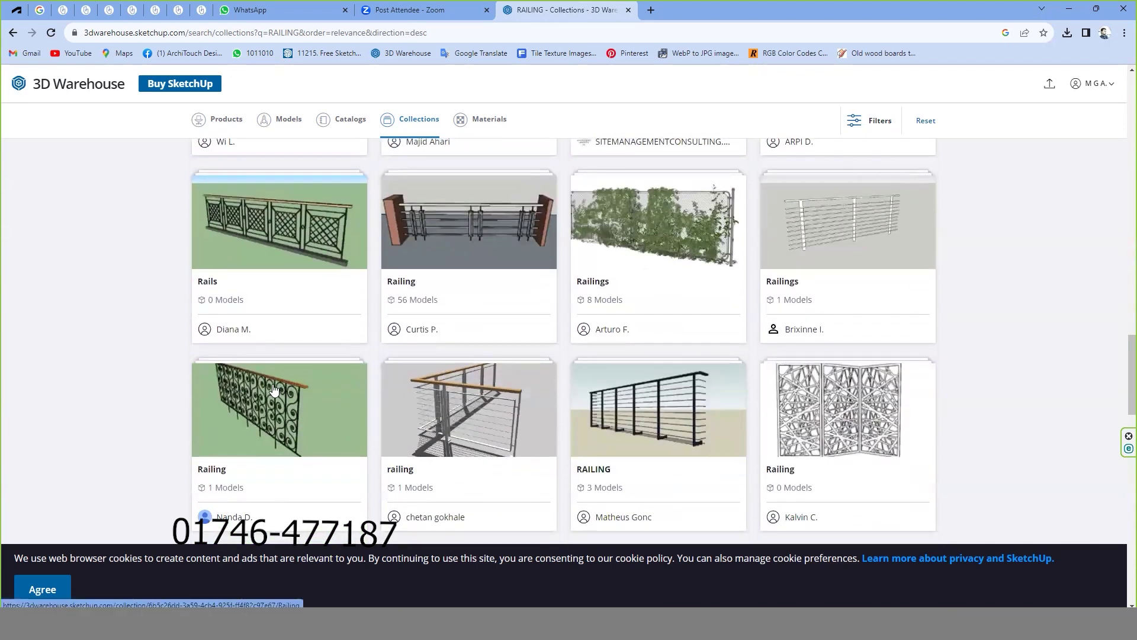
scroll(268, 402, down, 3)
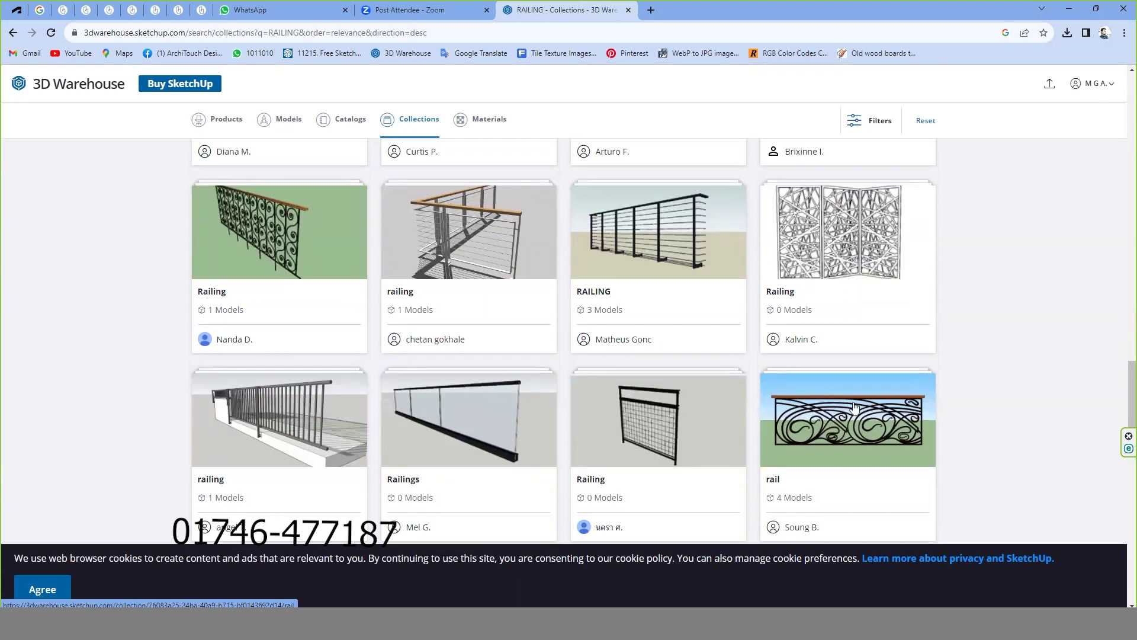
scroll(465, 325, down, 3)
scroll(461, 432, down, 2)
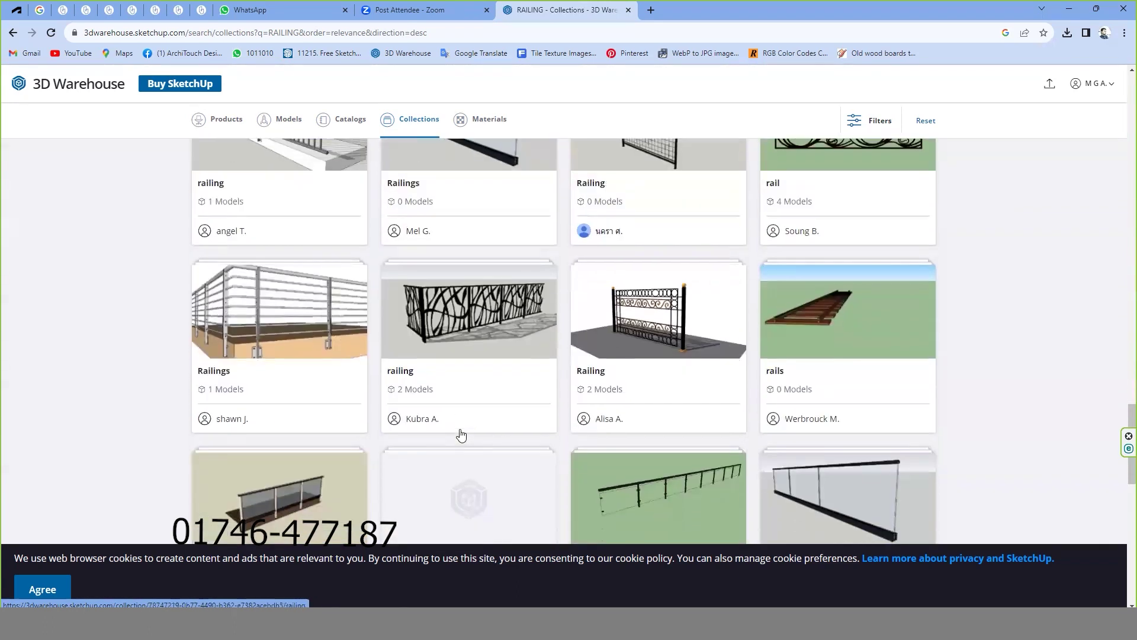
scroll(462, 435, down, 3)
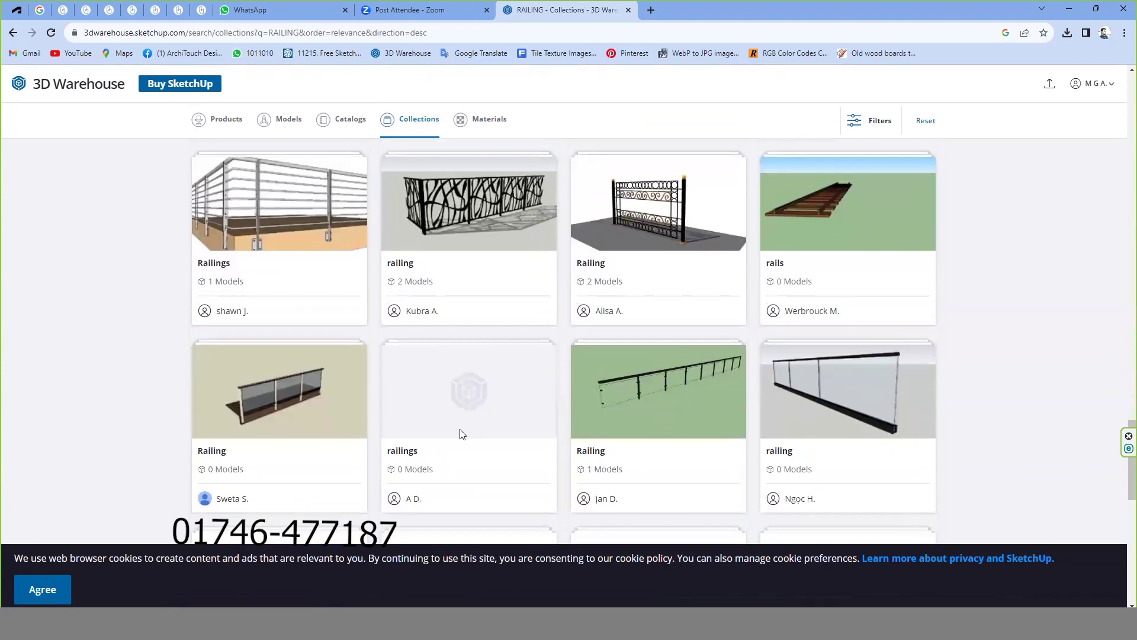
scroll(462, 434, down, 2)
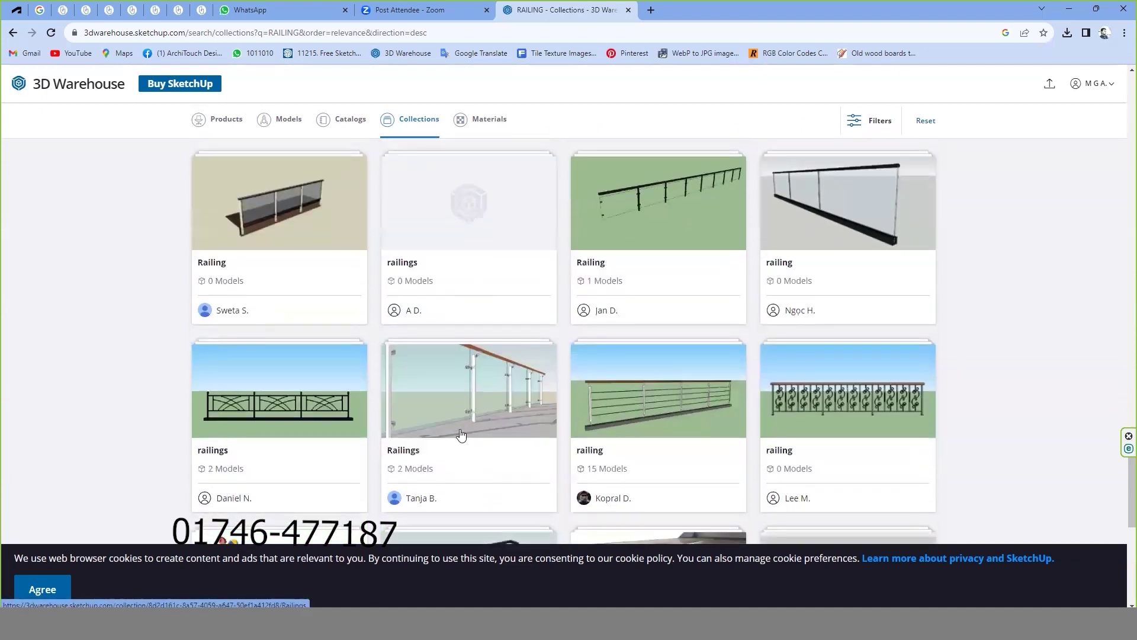
scroll(461, 434, down, 4)
scroll(461, 434, up, 2)
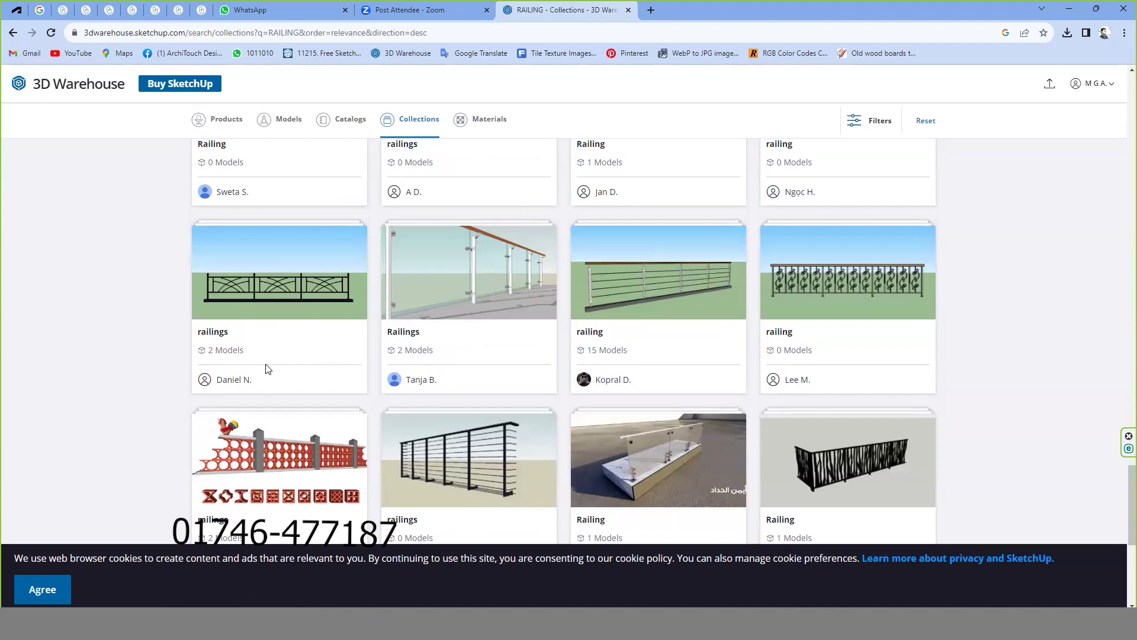
scroll(362, 391, up, 1)
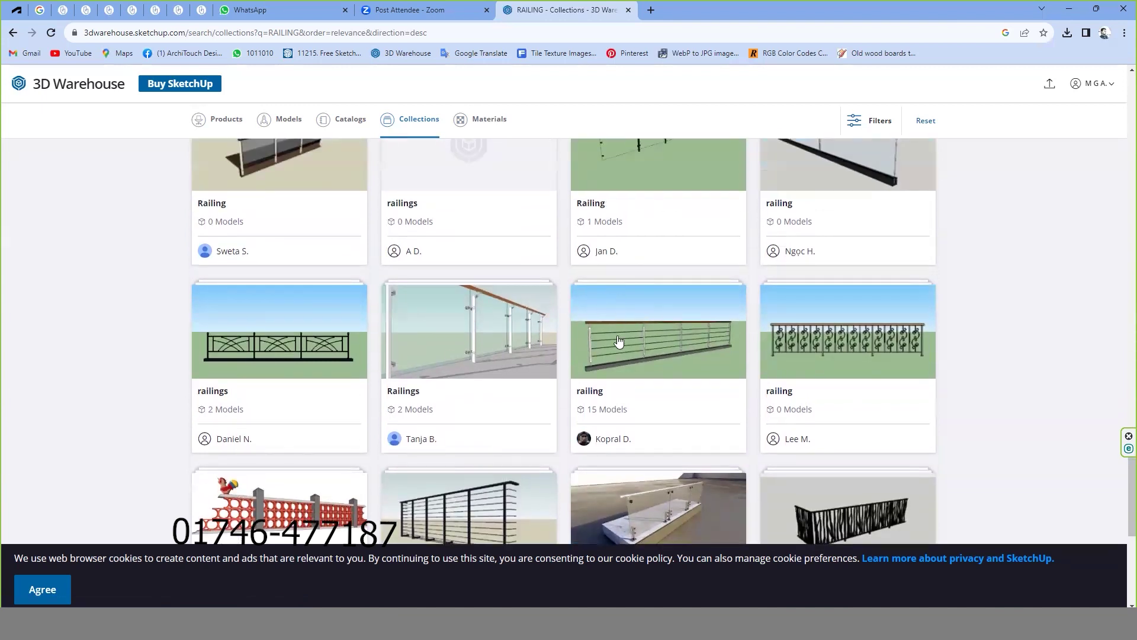
scroll(524, 354, down, 2)
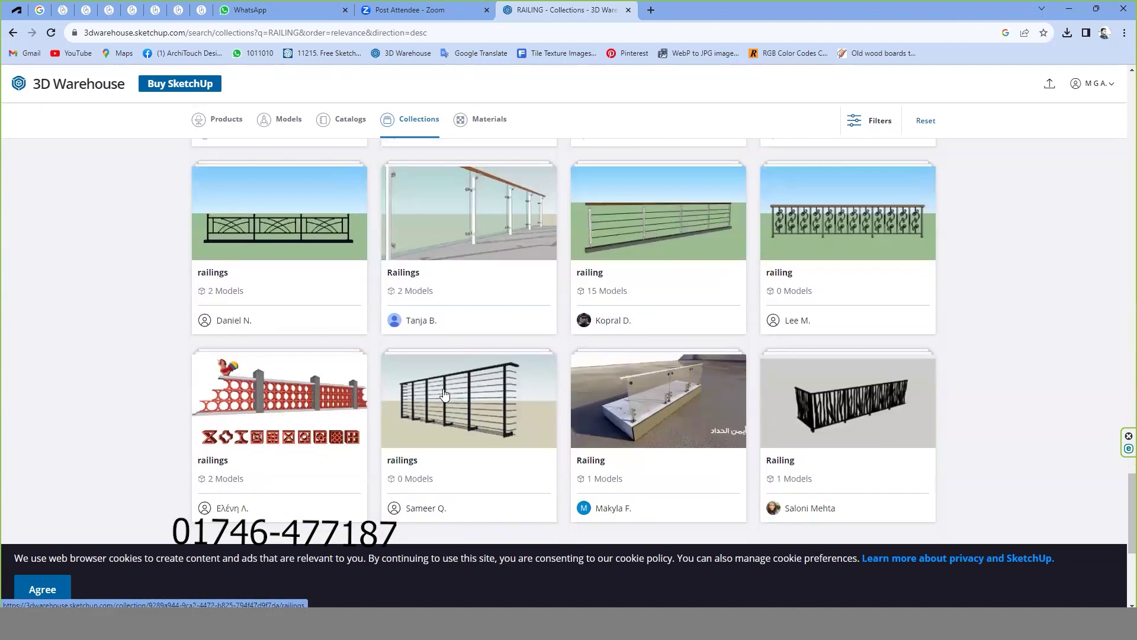
scroll(441, 394, down, 2)
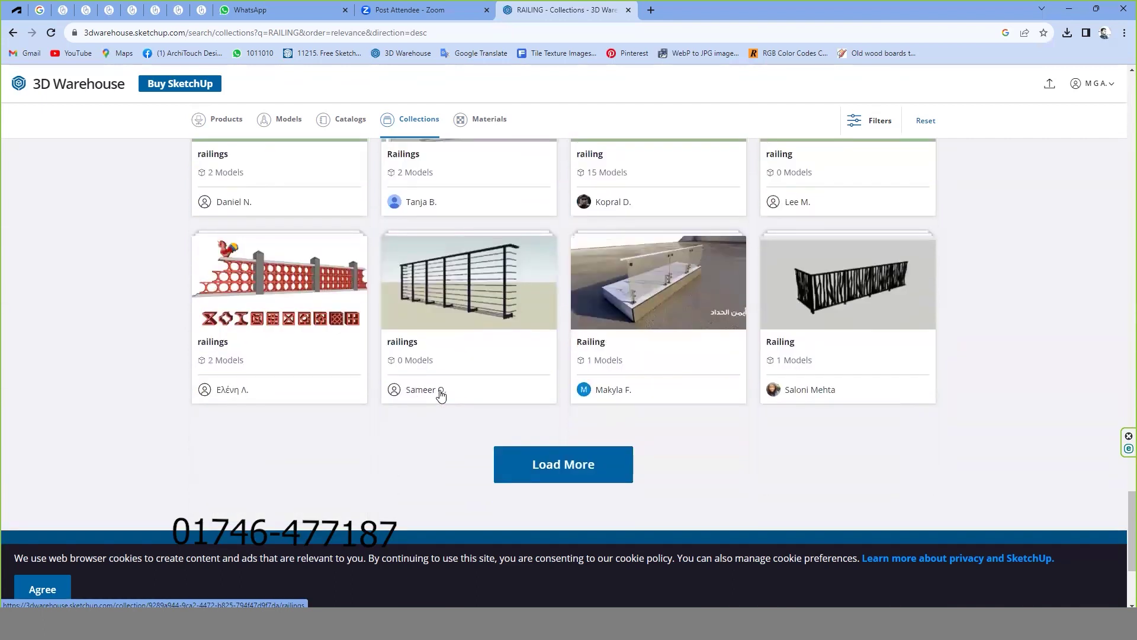
scroll(439, 394, down, 3)
scroll(443, 394, down, 3)
scroll(447, 394, down, 3)
scroll(445, 394, up, 3)
scroll(445, 394, up, 3)
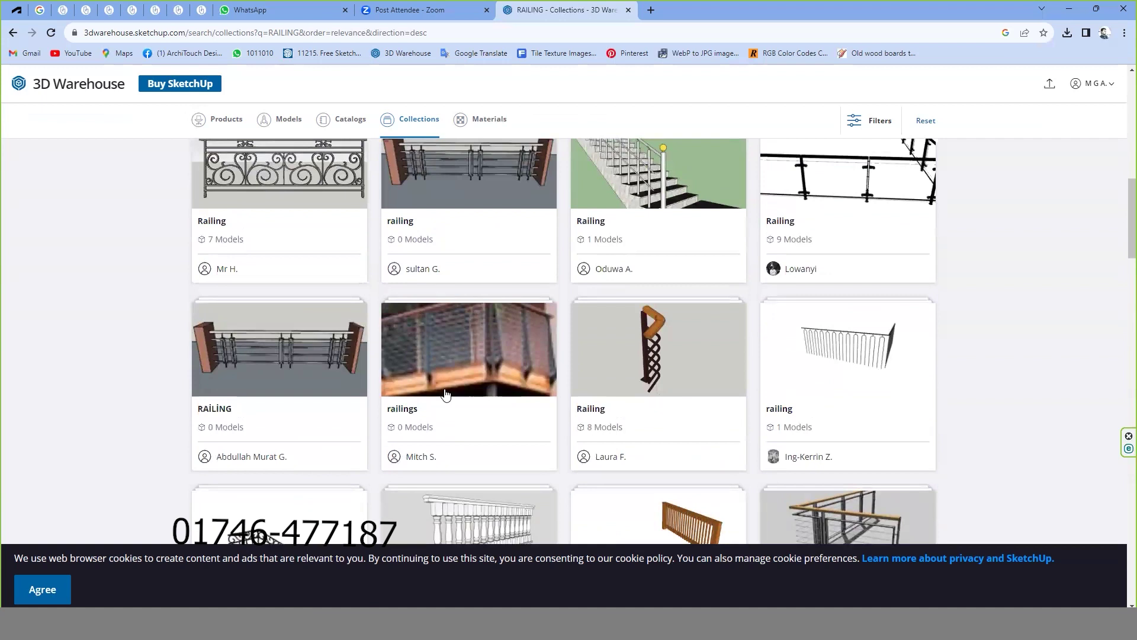
scroll(445, 394, up, 3)
scroll(445, 393, up, 2)
scroll(445, 394, up, 3)
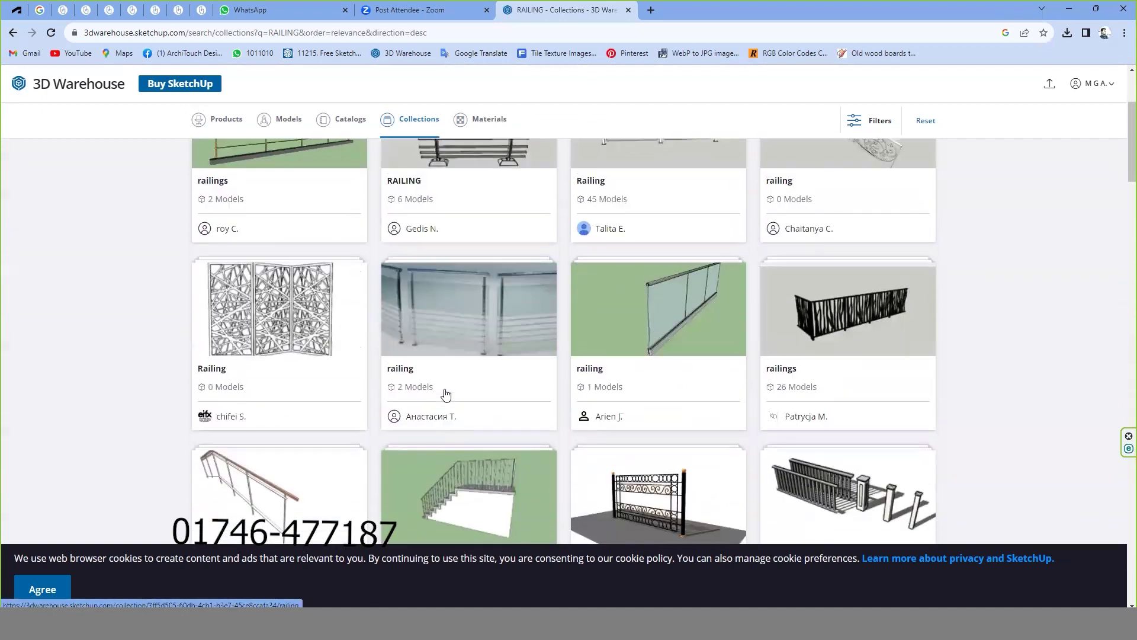
scroll(446, 394, up, 3)
scroll(445, 394, up, 1)
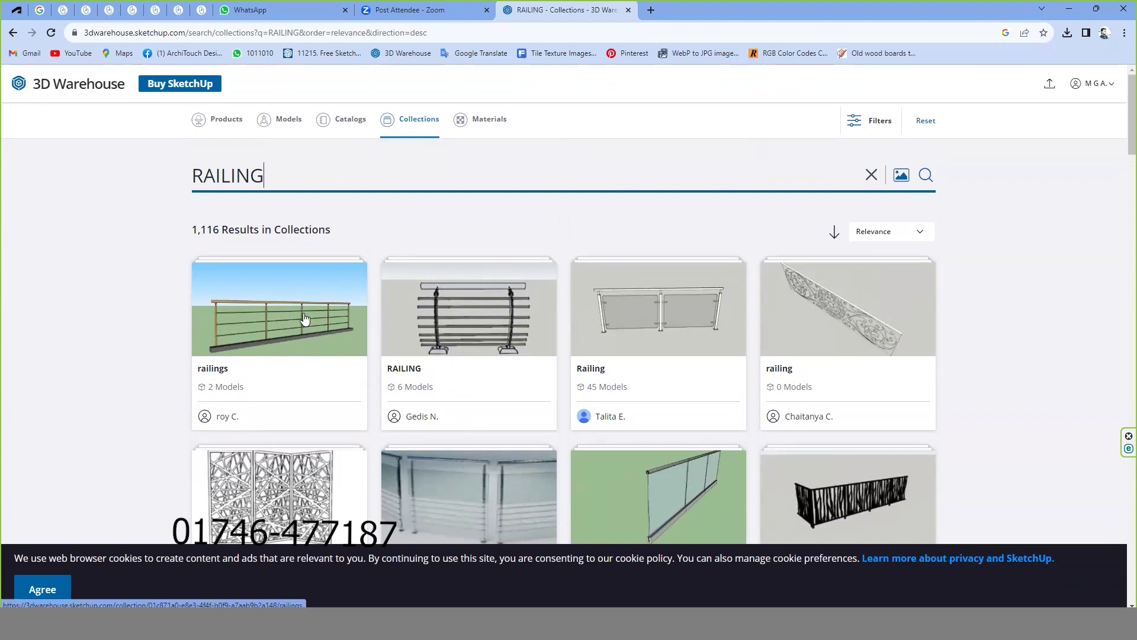
Open the first railing collection and browse its models' download formats before returning to results.
click(289, 321)
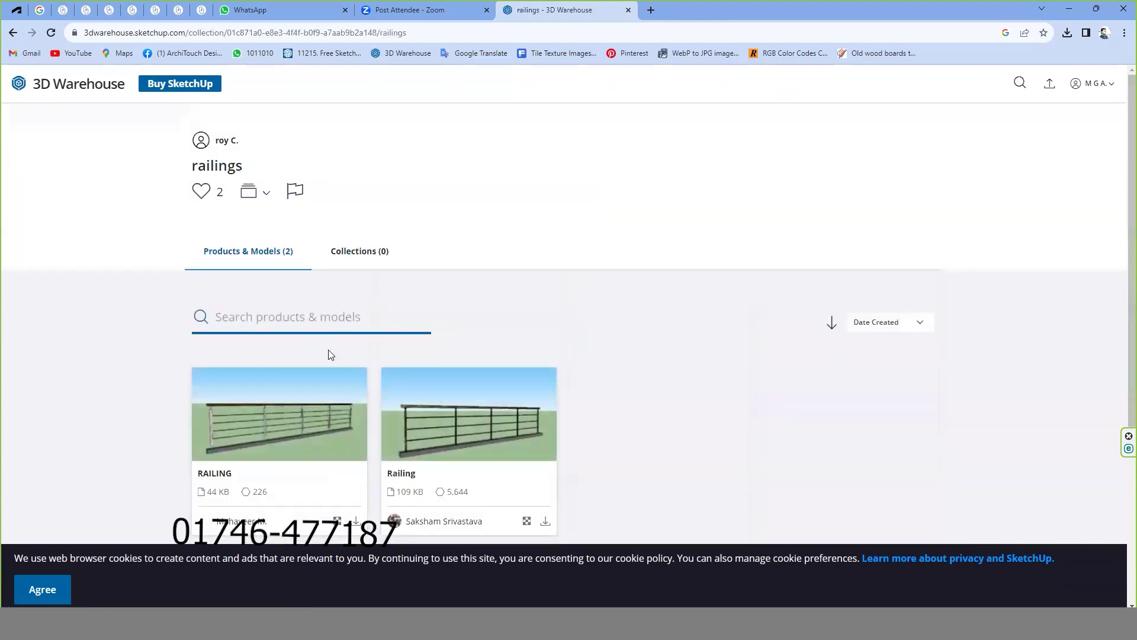
scroll(308, 396, down, 2)
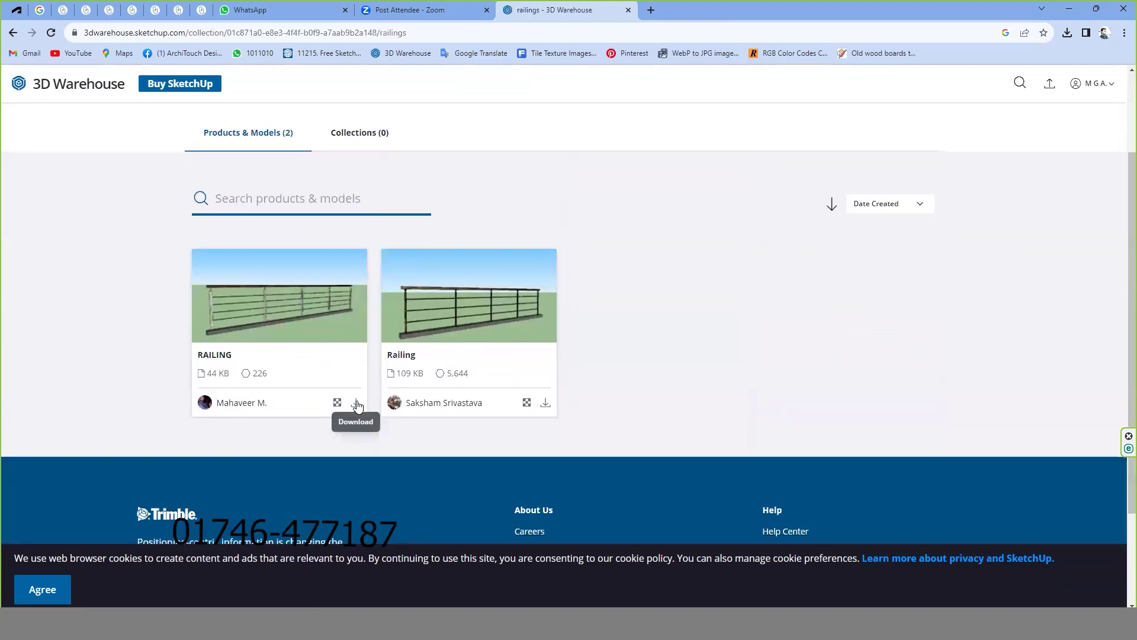
click(545, 402)
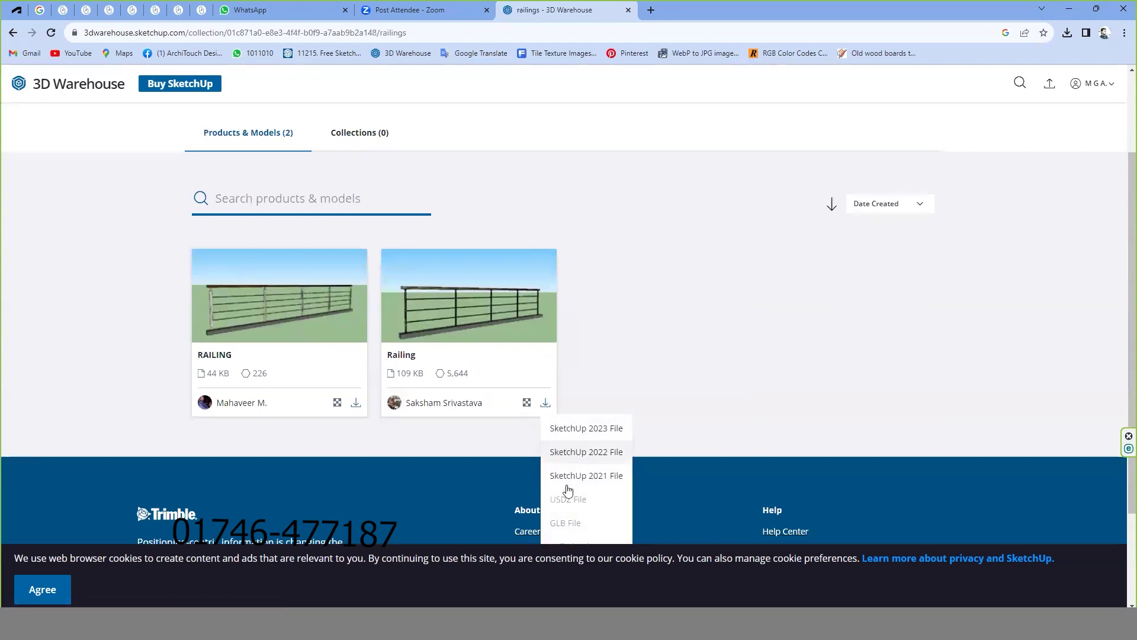
click(355, 403)
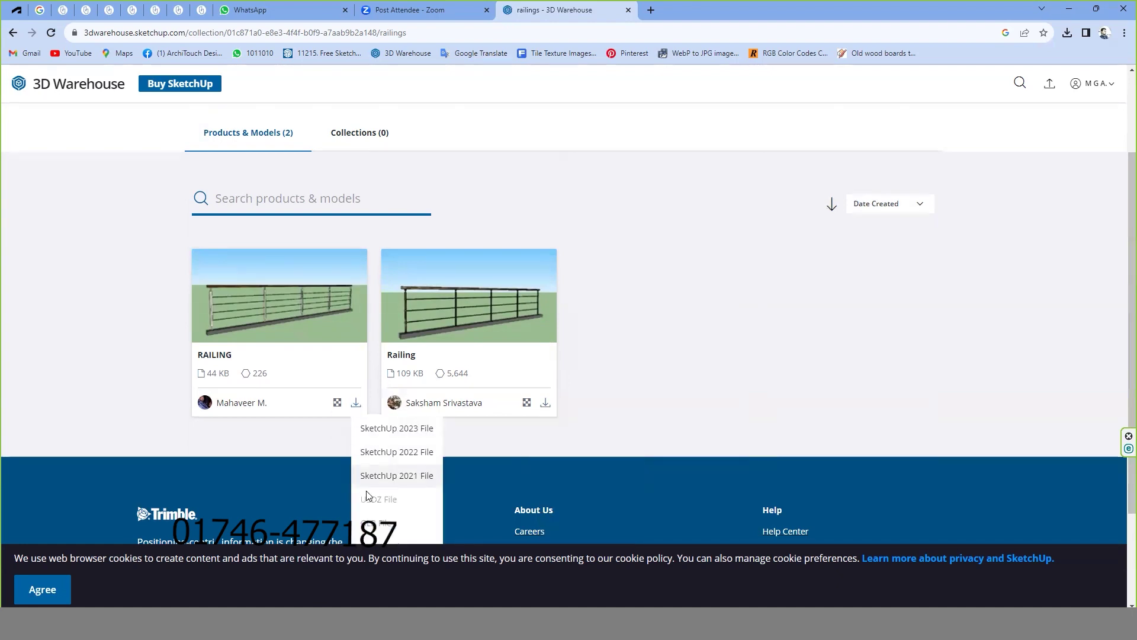
click(411, 453)
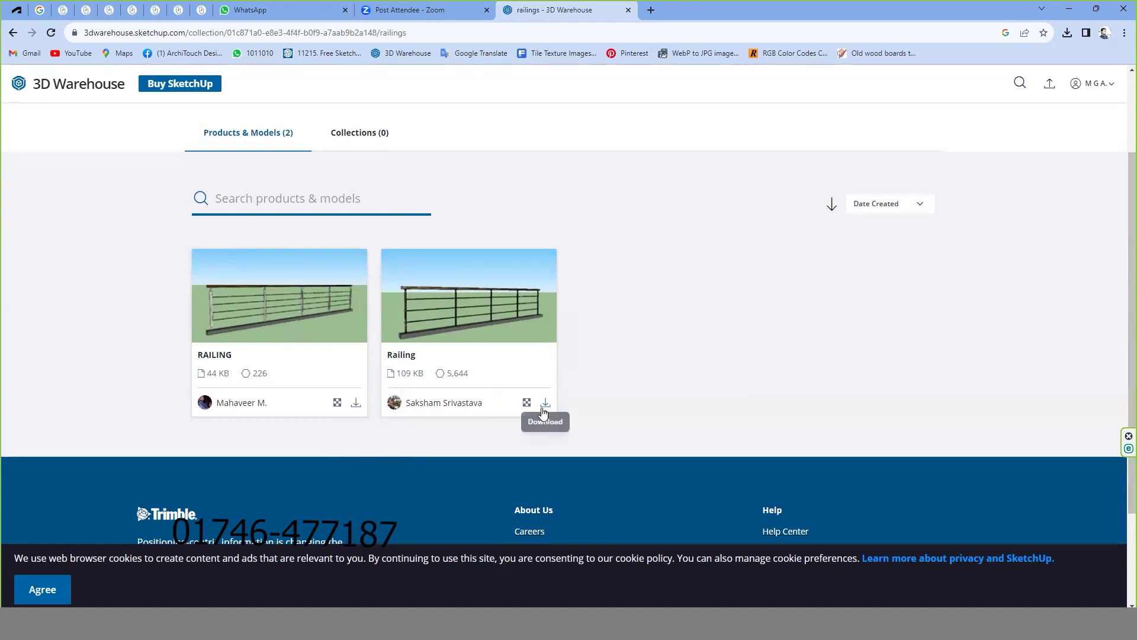
click(545, 402)
click(568, 453)
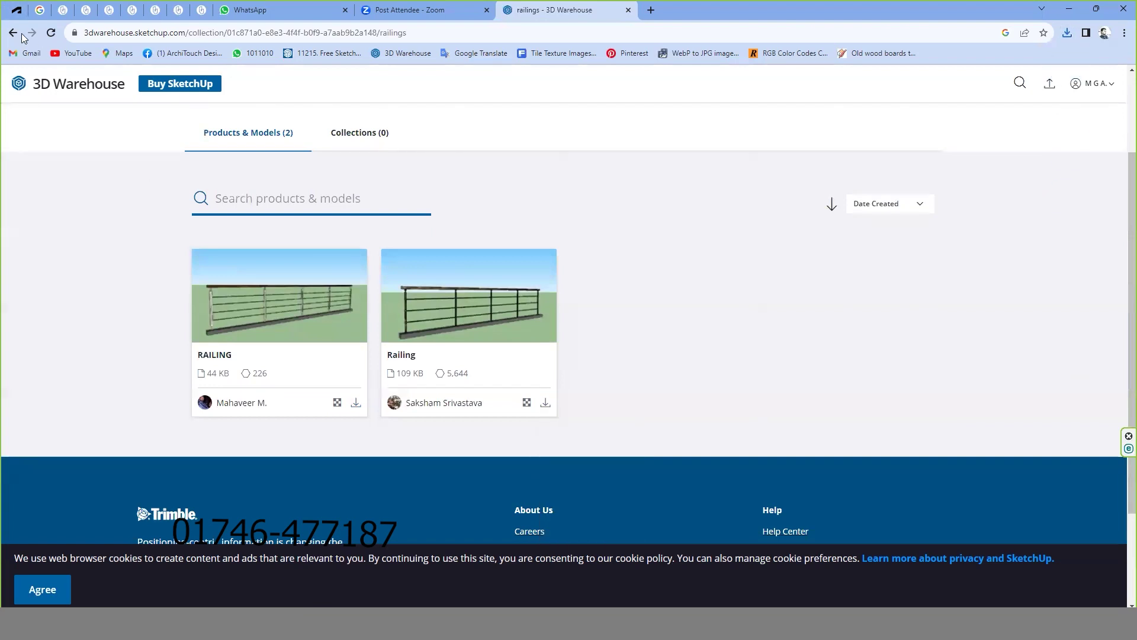
click(21, 34)
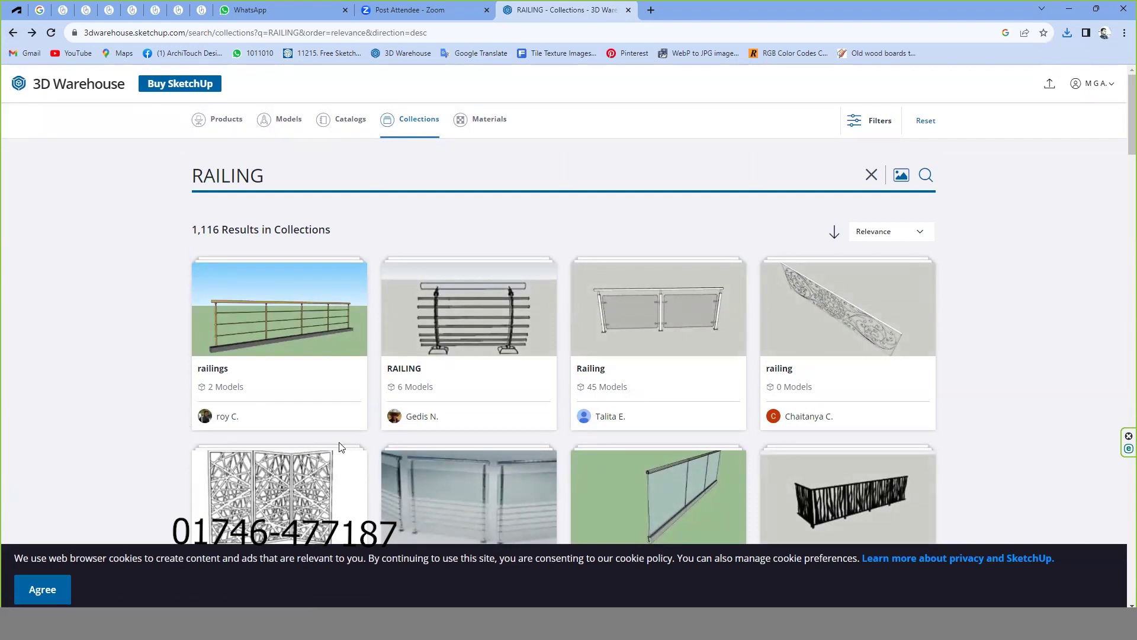
Download RAILING 2 from the 7-model Railing collection as a SketchUp 2022 file.
scroll(297, 461, down, 1)
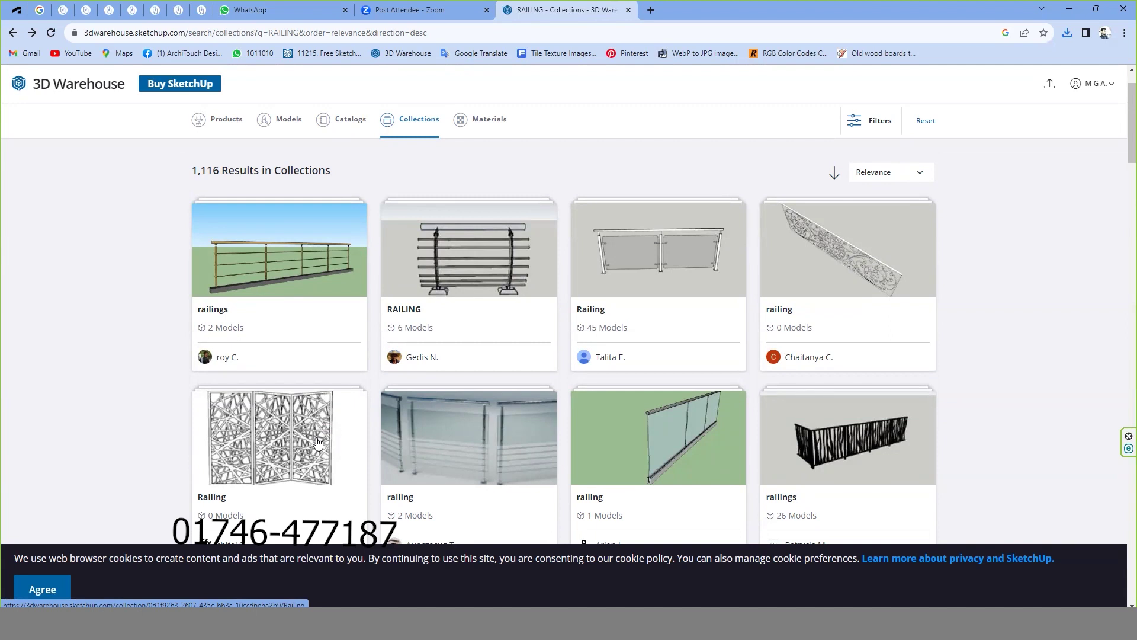
scroll(304, 382, down, 3)
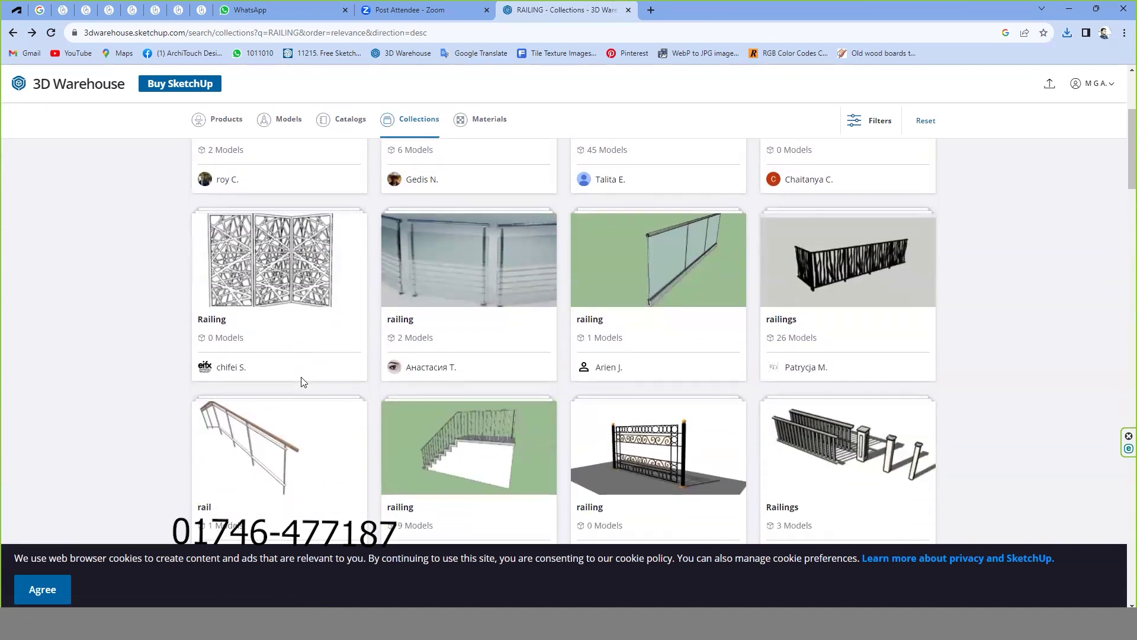
scroll(269, 394, down, 4)
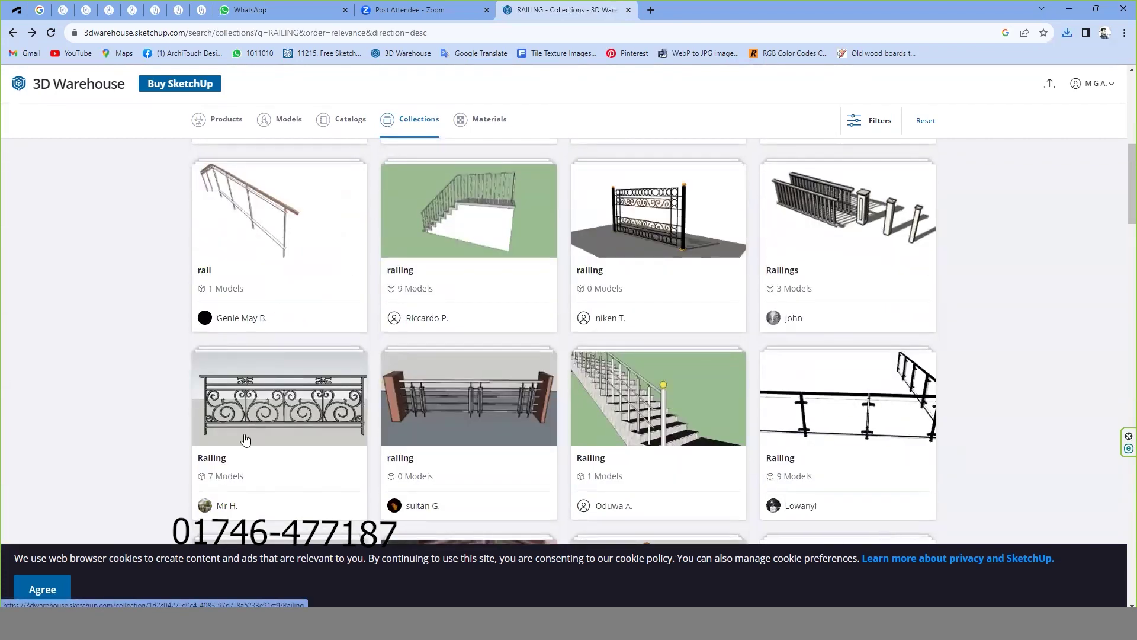
click(249, 392)
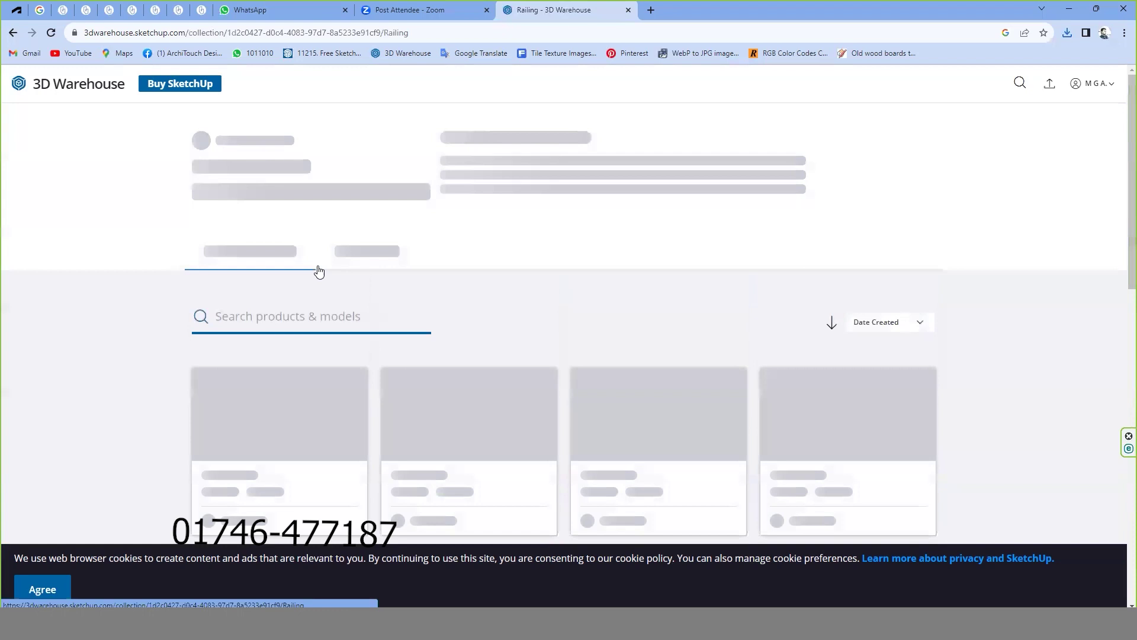
scroll(332, 236, down, 2)
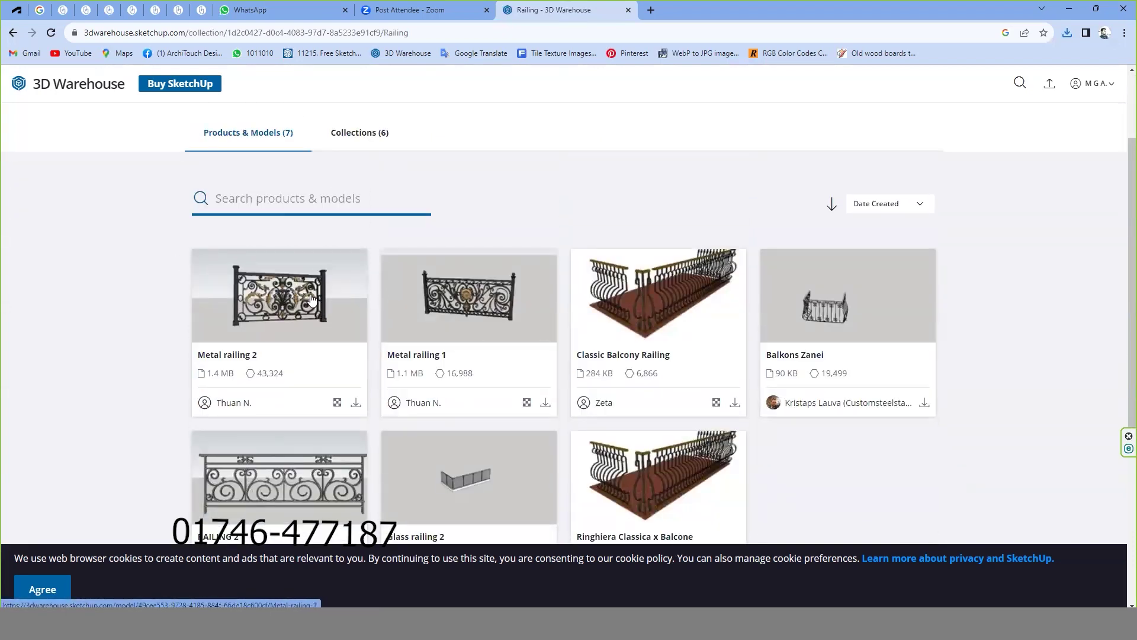
scroll(314, 302, down, 2)
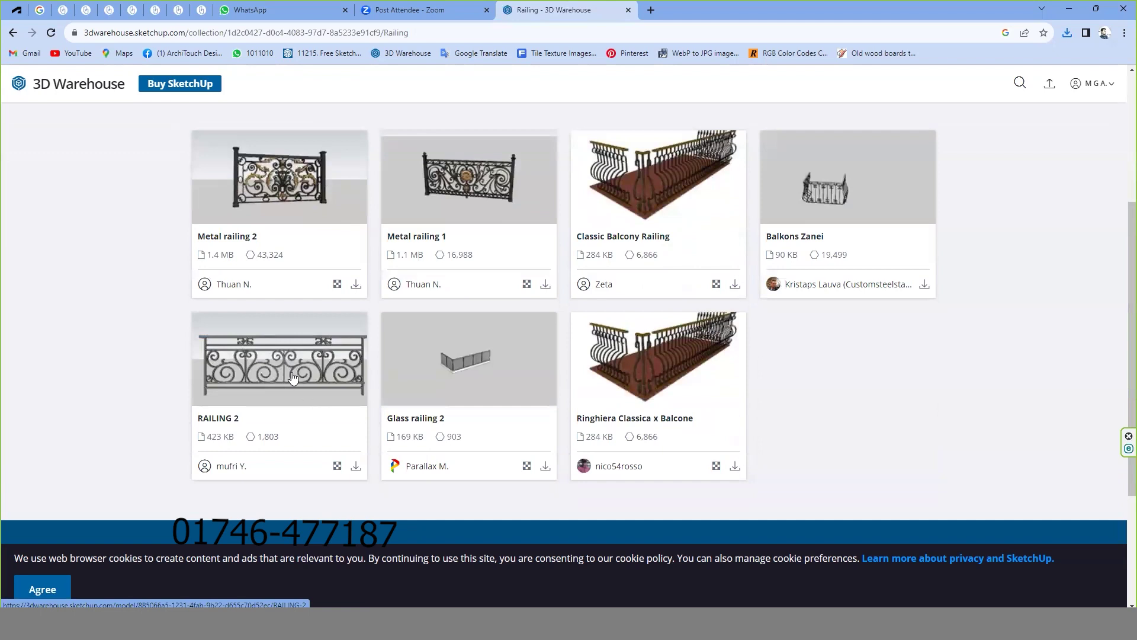
click(355, 466)
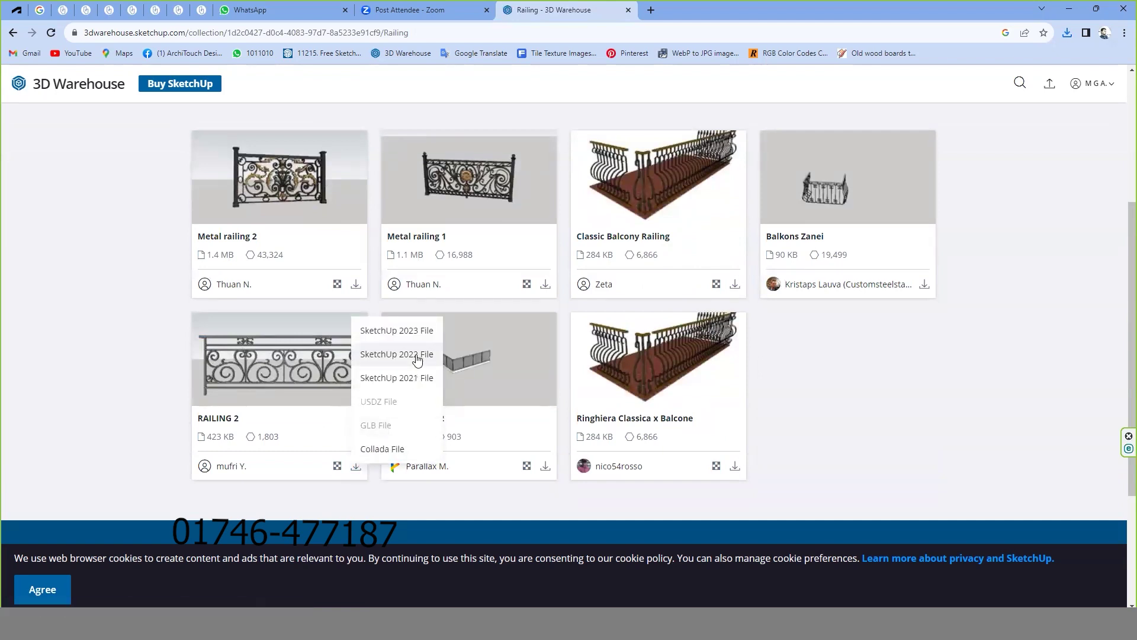
click(413, 358)
Show the downloaded 7.Balcony+Railing file in its folder from Chrome's downloads list.
scroll(399, 417, up, 1)
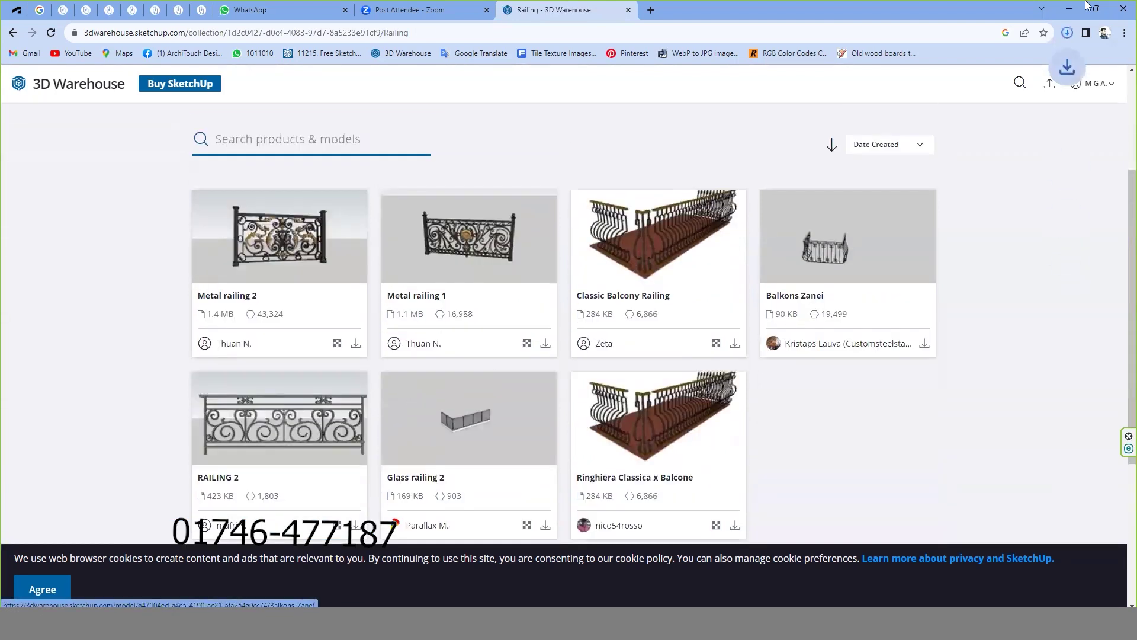
click(1066, 34)
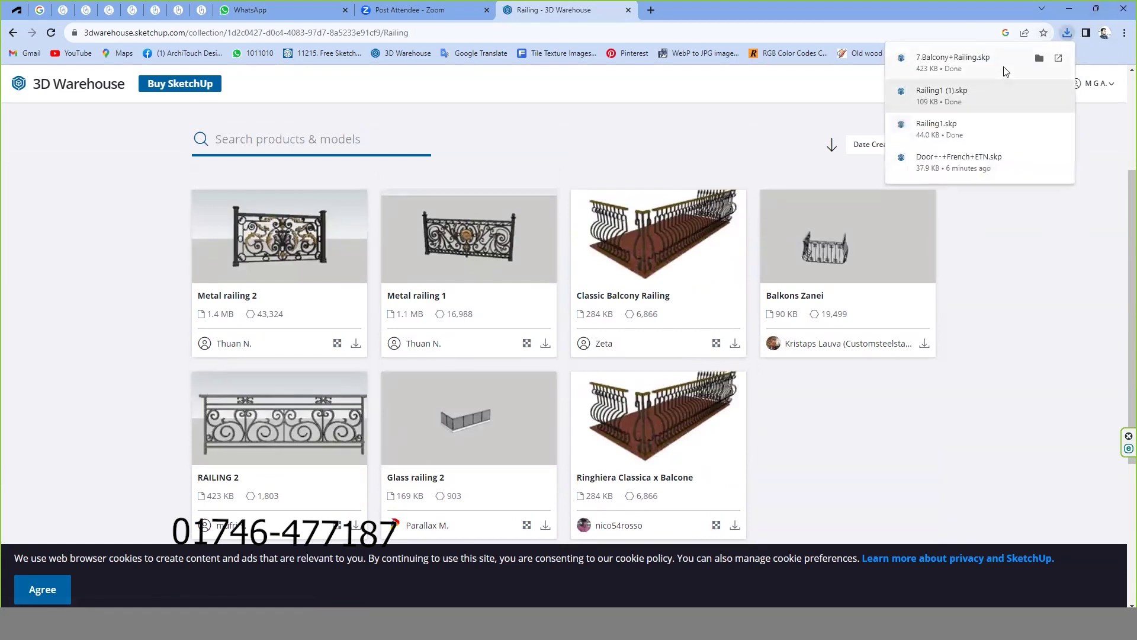
click(1040, 58)
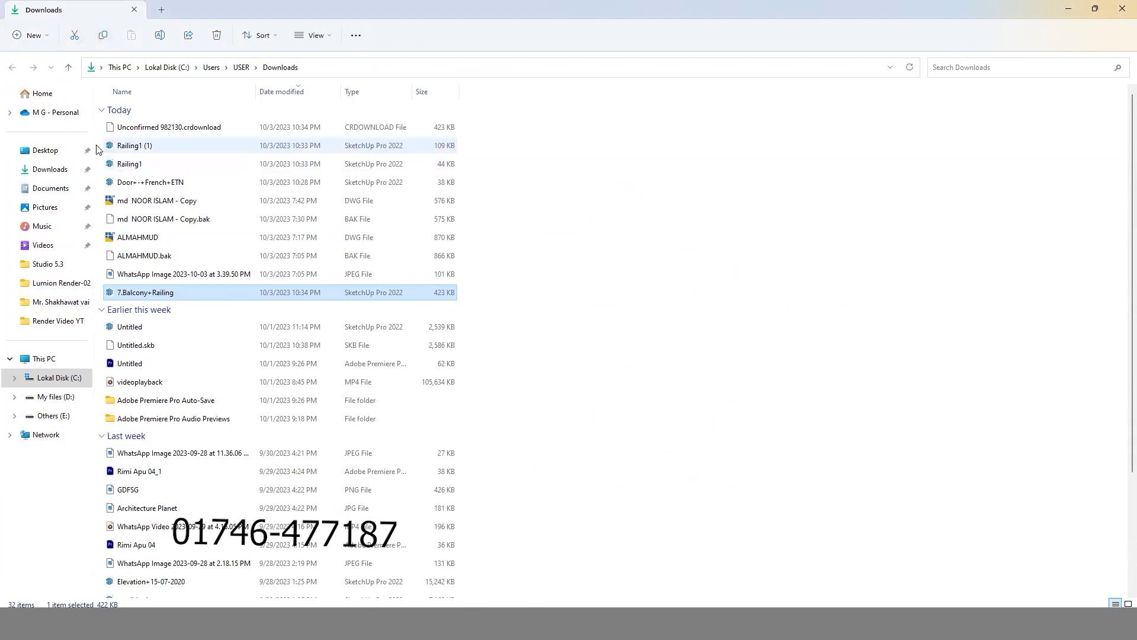
Preview 7.Balcony+Railing, Railing1 (1) and Railing1 as large icons, then minimize Explorer and Chrome.
click(51, 168)
click(193, 201)
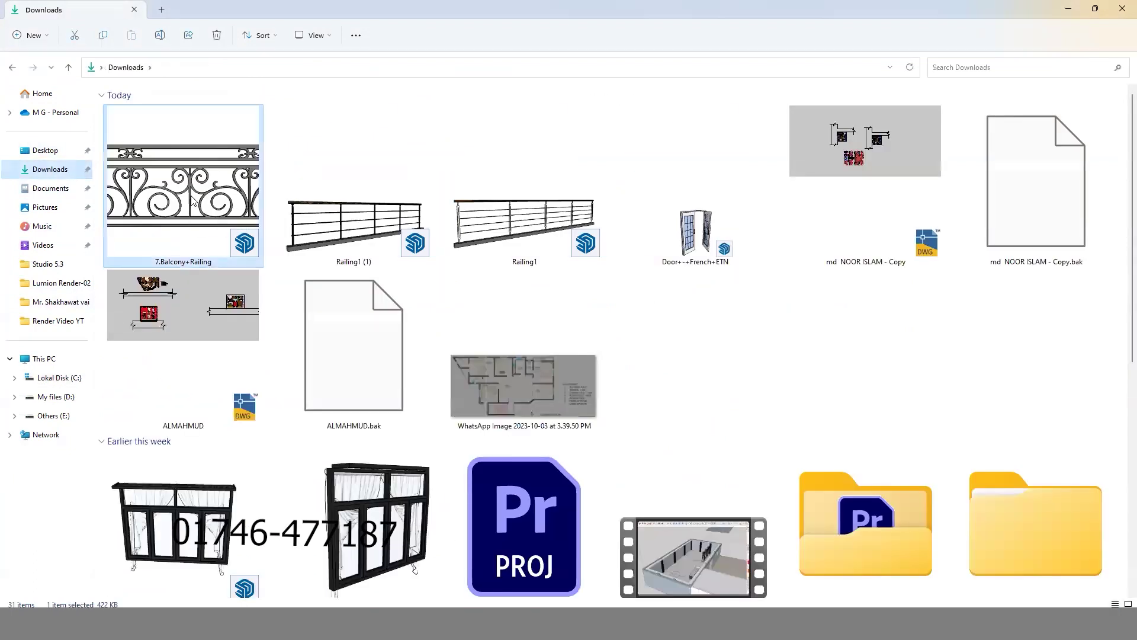
click(362, 222)
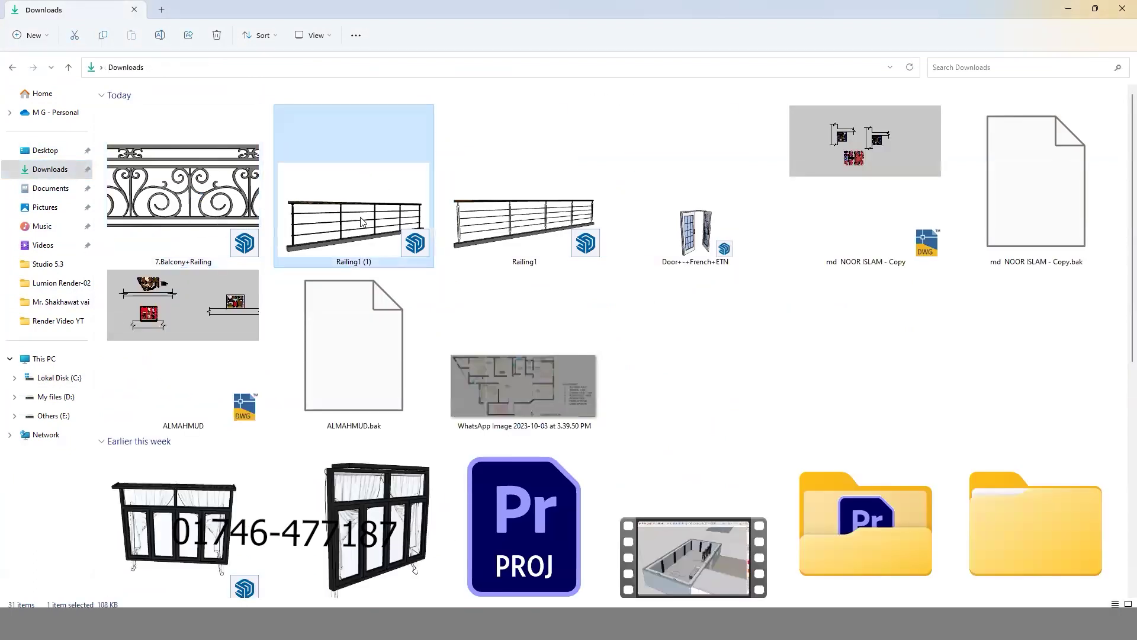
click(496, 215)
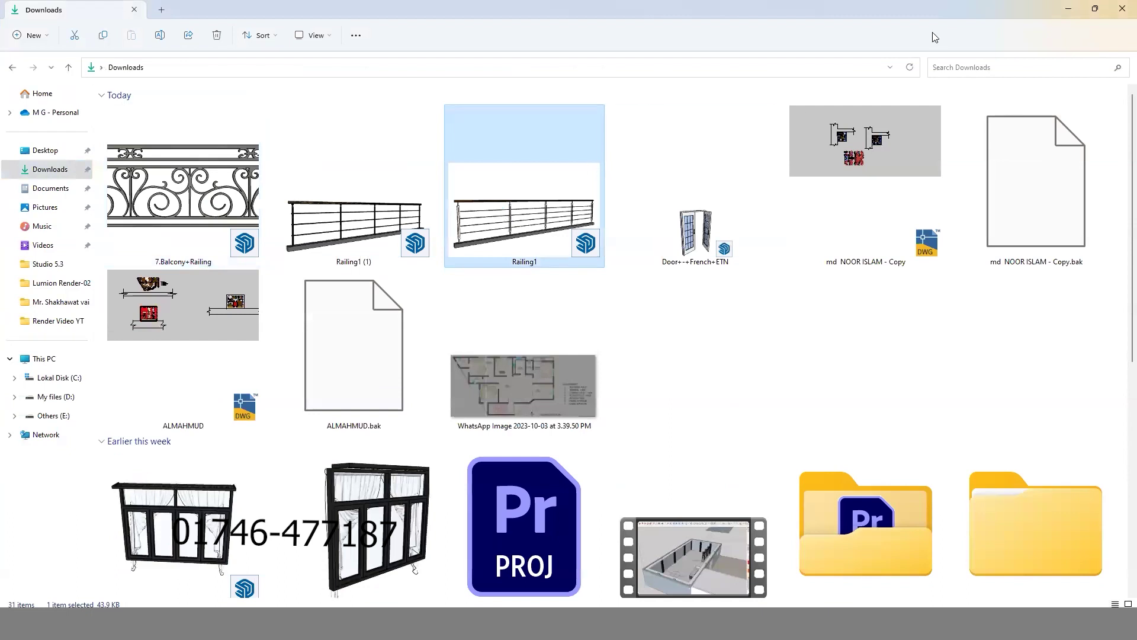
click(1068, 8)
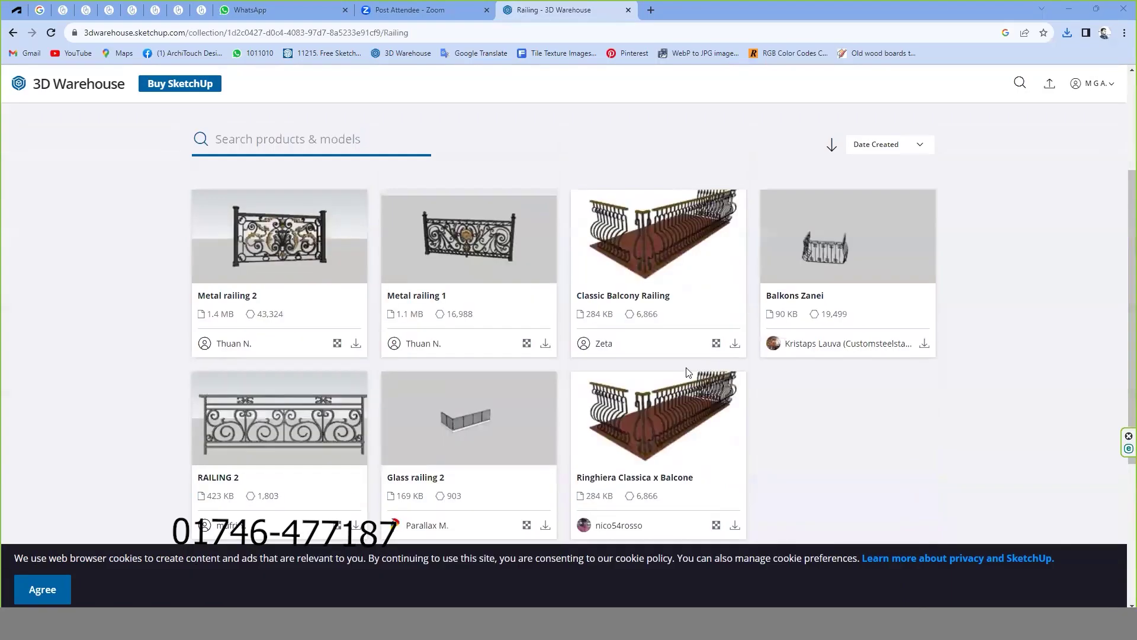
click(1069, 8)
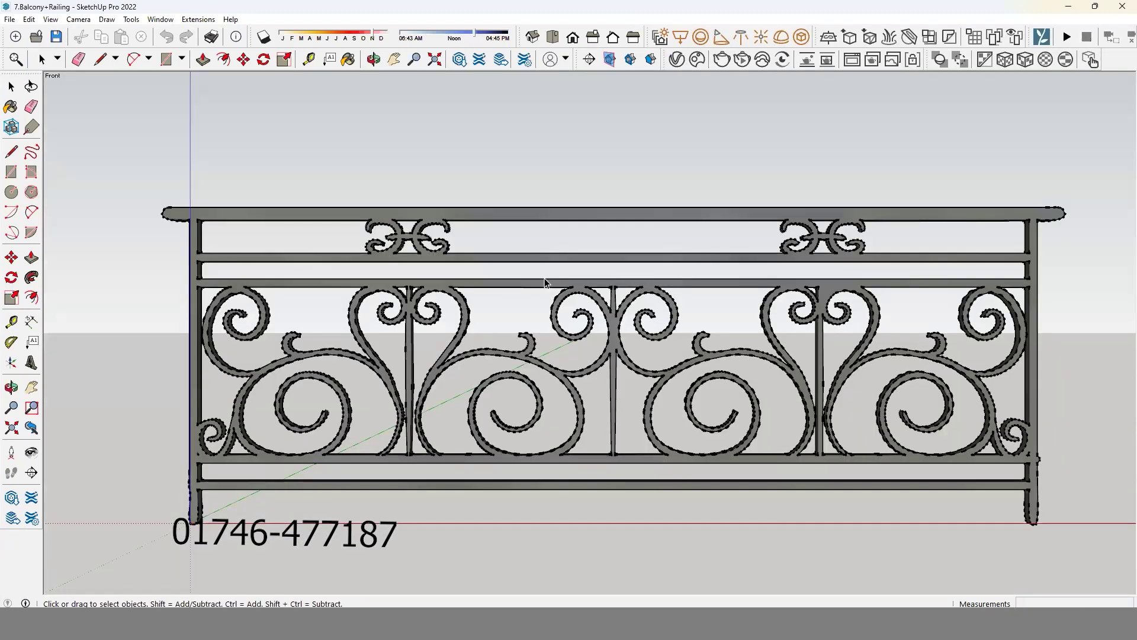
Inspect the wooden-post railing in the Railing1 (1) model window.
key(space)
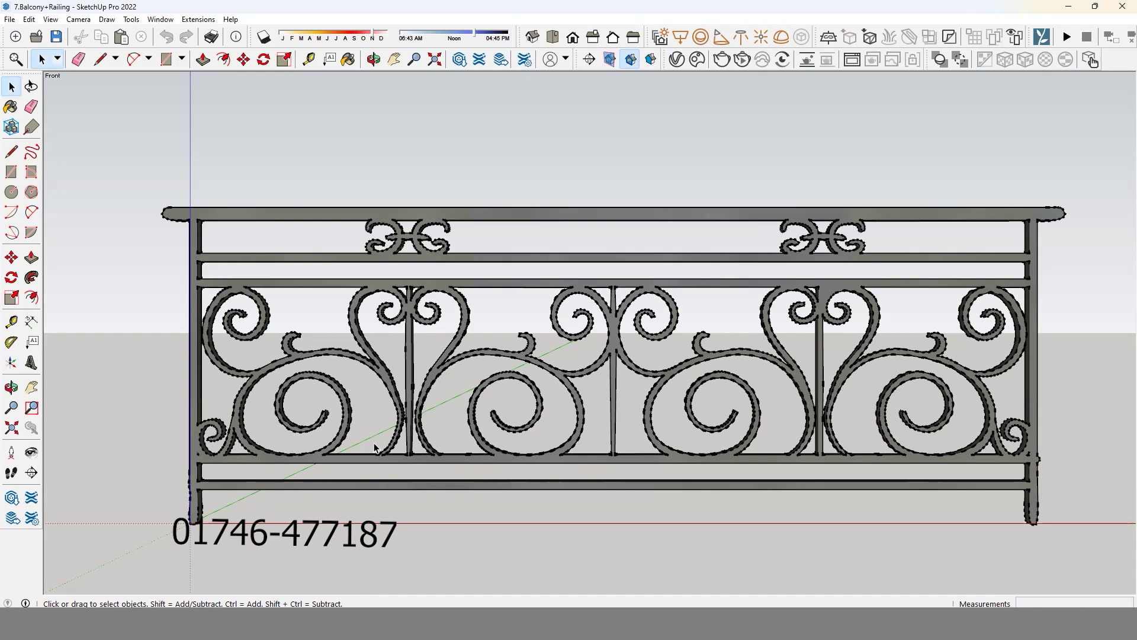
scroll(374, 449, down, 2)
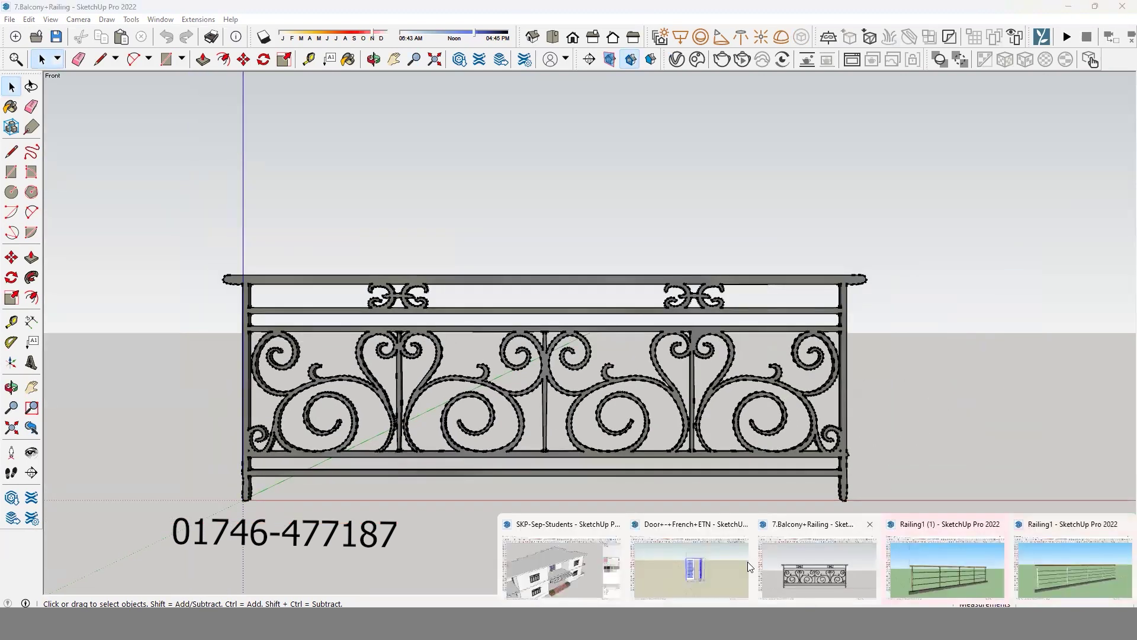
click(974, 581)
mouse_move(460, 370)
middle_down()
mouse_move(481, 421)
mouse_move(300, 399)
mouse_move(521, 447)
mouse_move(406, 497)
middle_up()
key(space)
scroll(403, 515, up, 2)
scroll(391, 530, up, 2)
scroll(403, 521, down, 1)
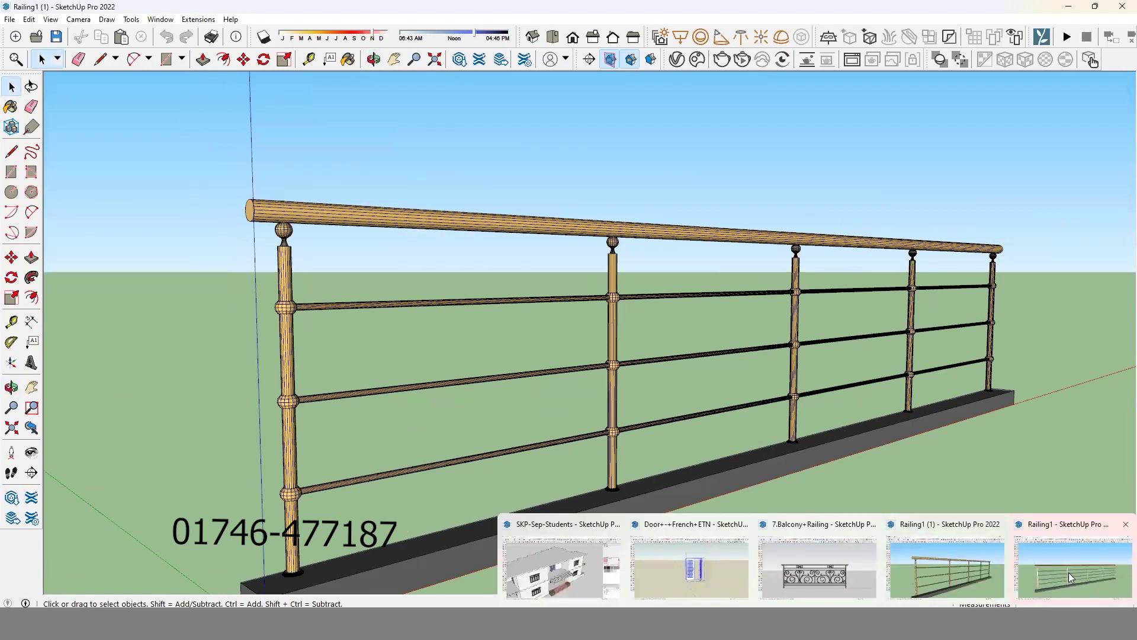
Select the whole steel-rod railing in the Railing1 window to reuse it in the house.
click(1068, 572)
scroll(730, 410, up, 2)
middle_drag(634, 385, 719, 450)
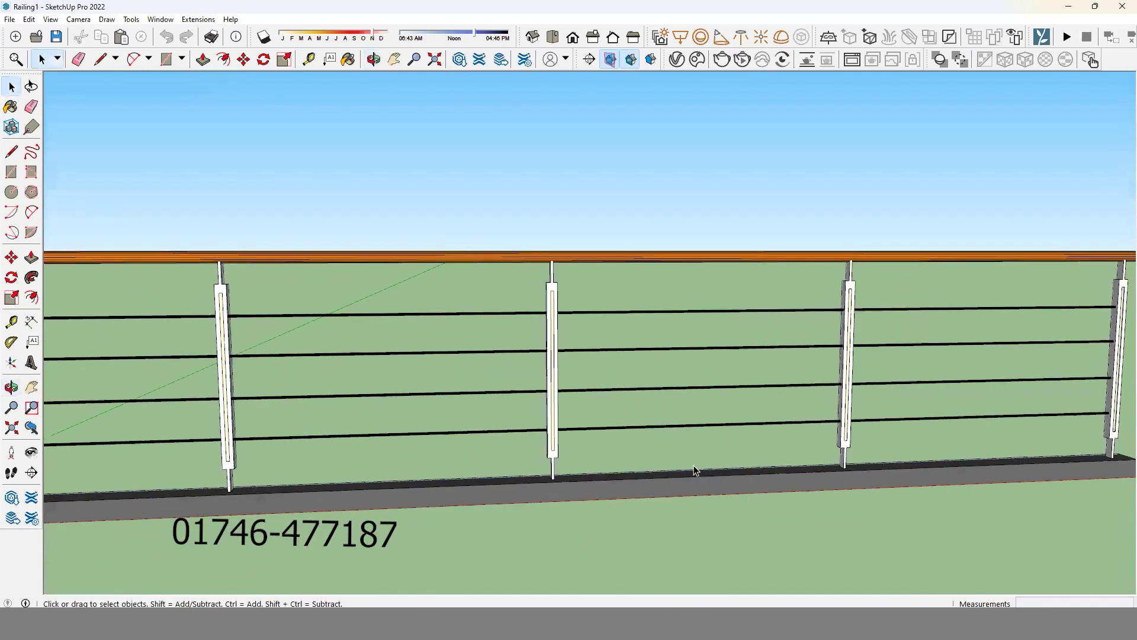
click(691, 470)
scroll(645, 450, down, 1)
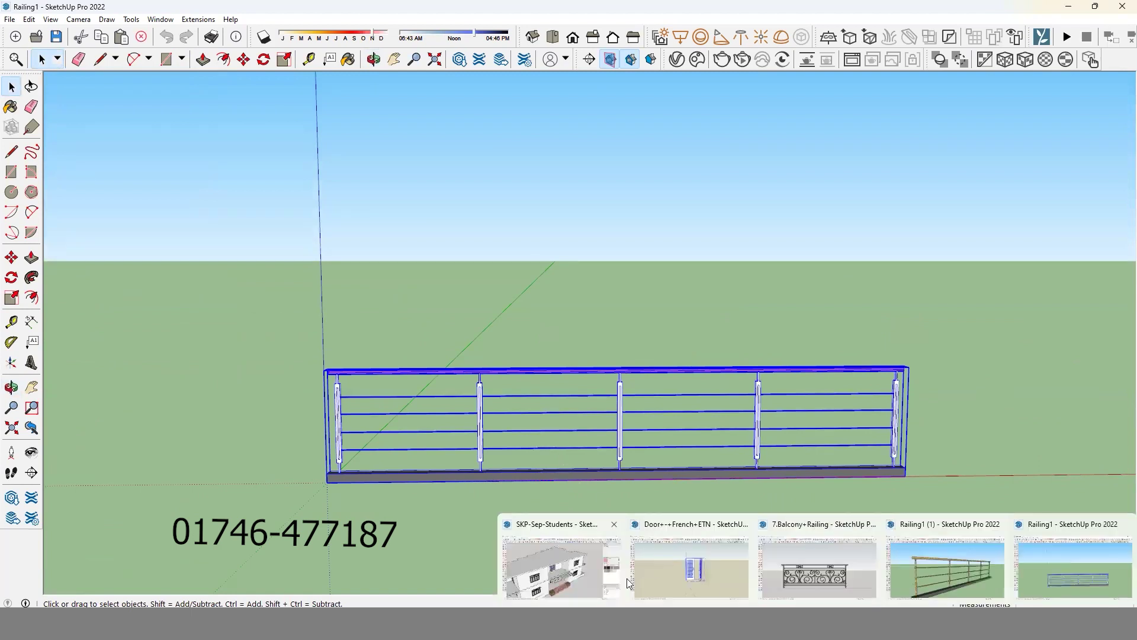
click(562, 565)
Paste the copied rod railing onto the upper front balcony.
mouse_move(424, 478)
middle_down()
mouse_move(396, 488)
mouse_move(356, 401)
middle_up()
scroll(397, 488, up, 2)
key(ctrl+v)
click(355, 401)
scroll(355, 400, up, 3)
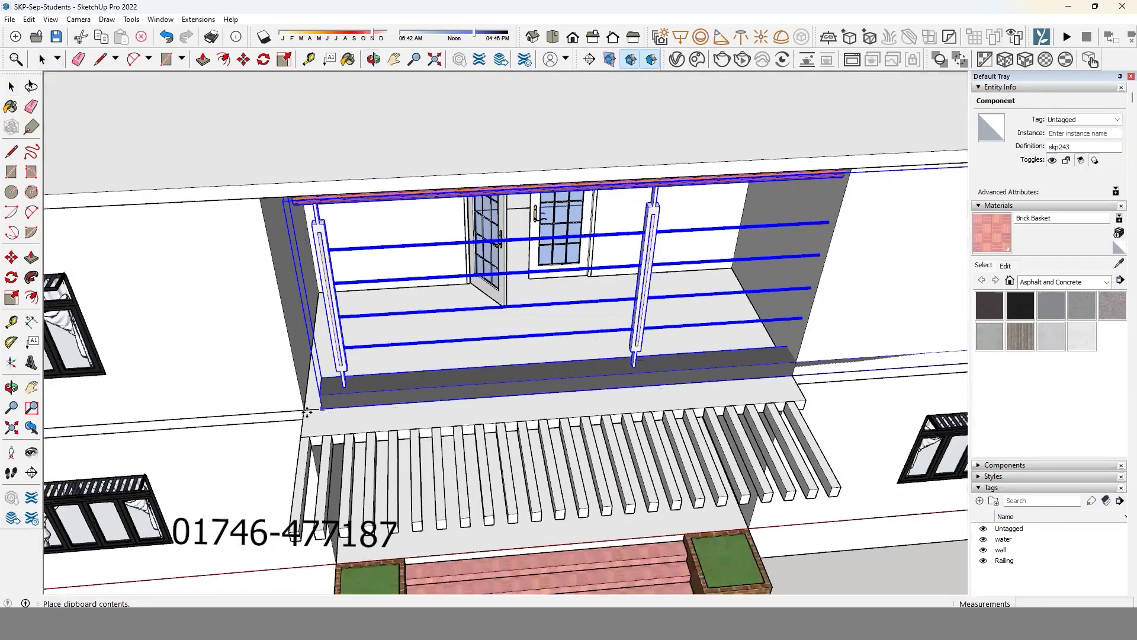
Scale the pasted railing down to fit the upper balcony.
key(m)
scroll(331, 461, down, 5)
middle_drag(330, 461, 533, 363)
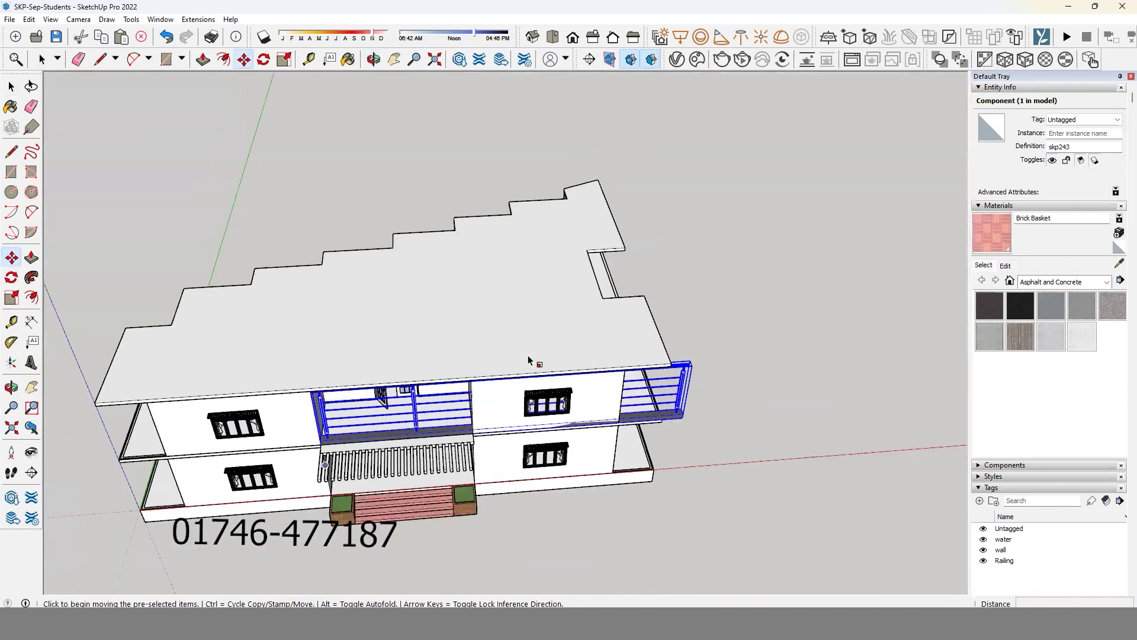
scroll(702, 368, up, 3)
key(s)
click(716, 357)
scroll(450, 410, up, 2)
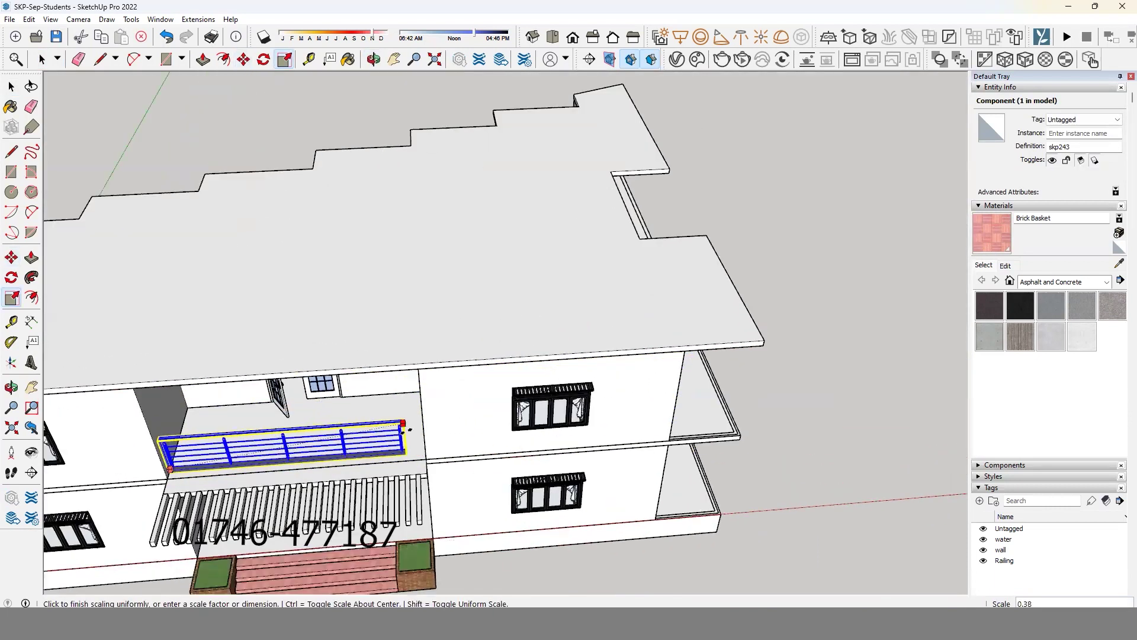
scroll(439, 410, up, 2)
click(425, 410)
scroll(415, 393, up, 2)
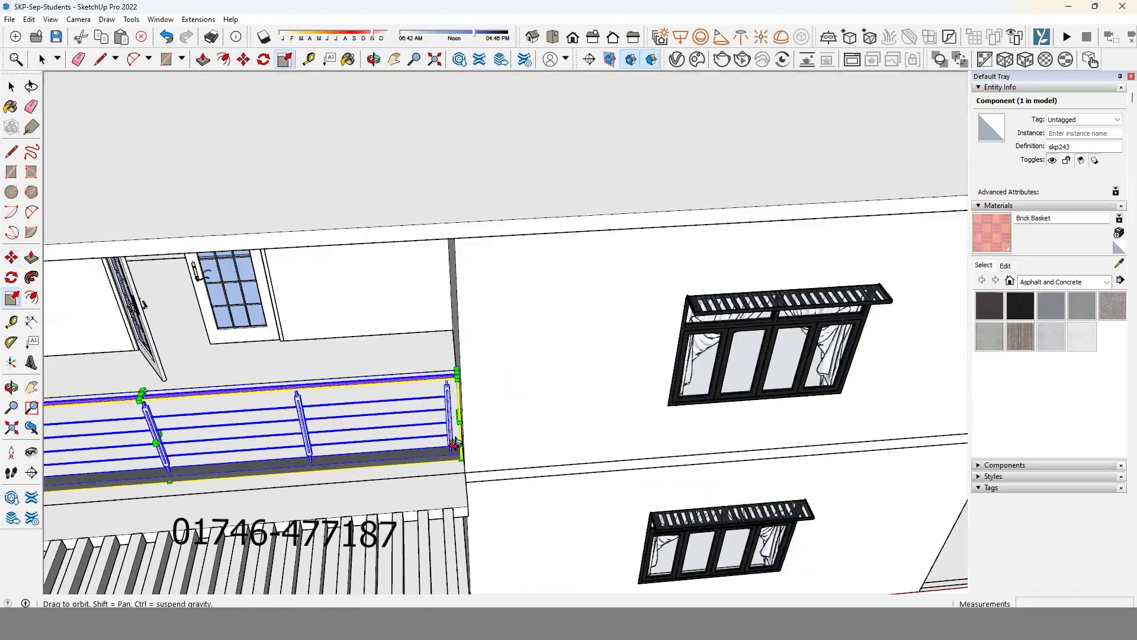
scroll(468, 397, up, 1)
scroll(491, 414, up, 2)
Stretch the railing lengthwise so it reaches the side wall.
click(483, 423)
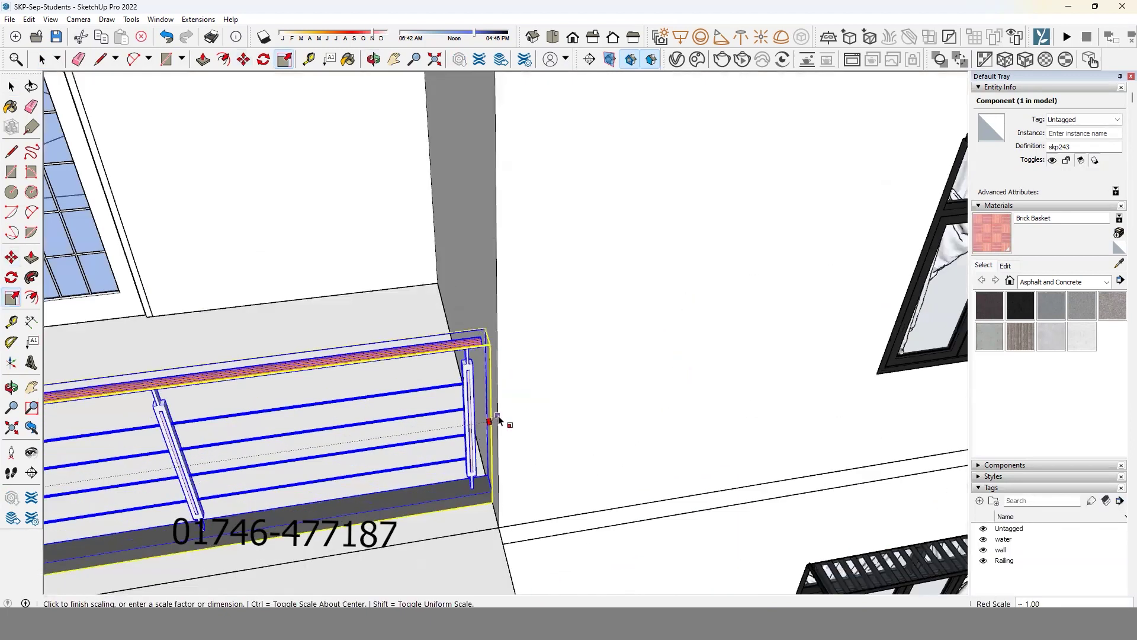
click(497, 418)
scroll(673, 388, down, 3)
scroll(705, 442, down, 3)
scroll(698, 400, down, 2)
scroll(704, 406, down, 1)
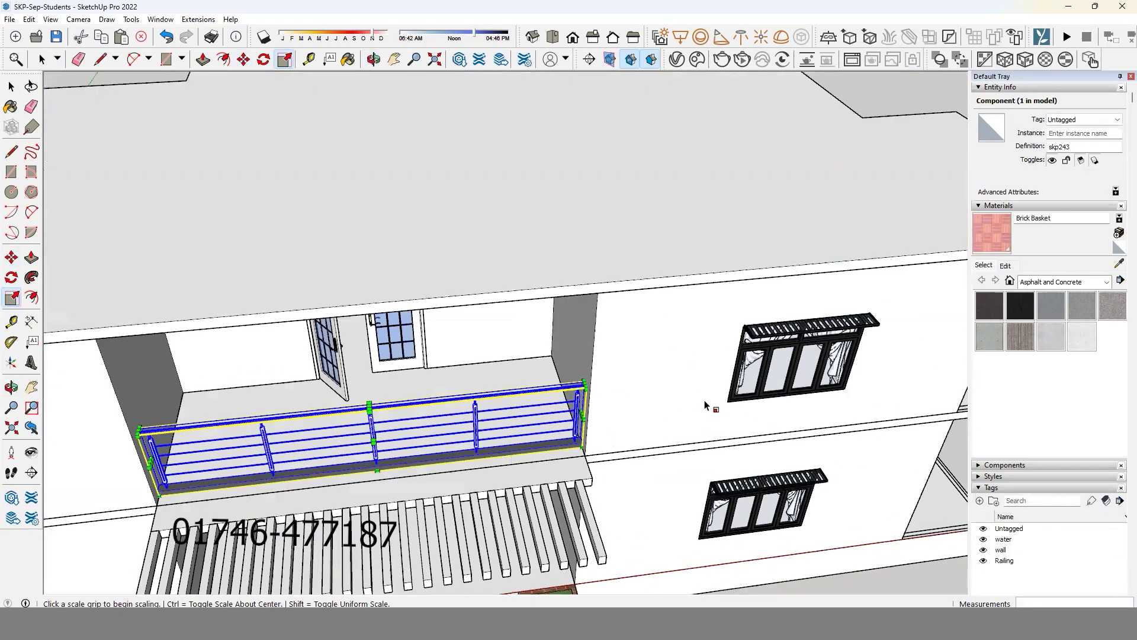
Review the railing's fit across the whole upper balcony from several angles.
key(space)
middle_drag(704, 405, 421, 428)
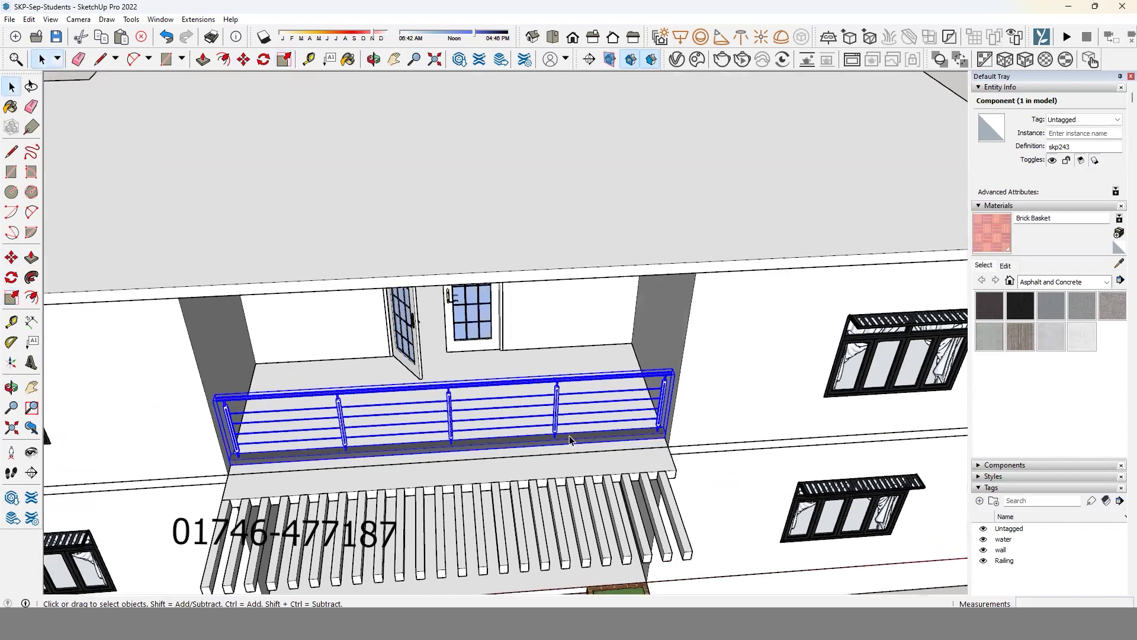
scroll(569, 440, down, 2)
middle_drag(570, 440, 623, 450)
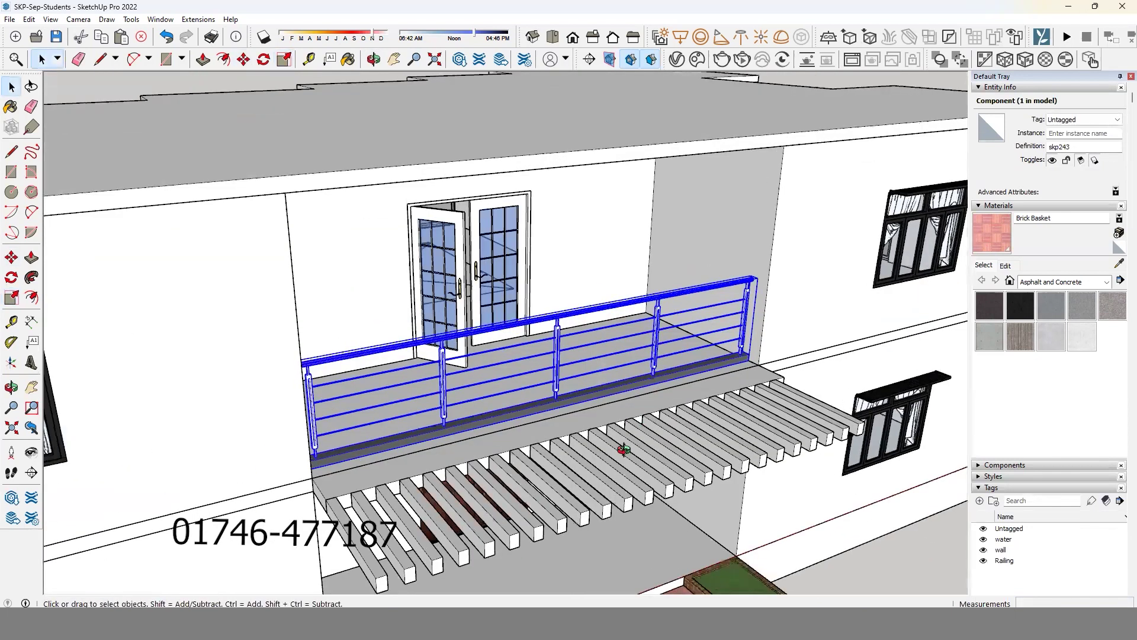
scroll(749, 386, up, 3)
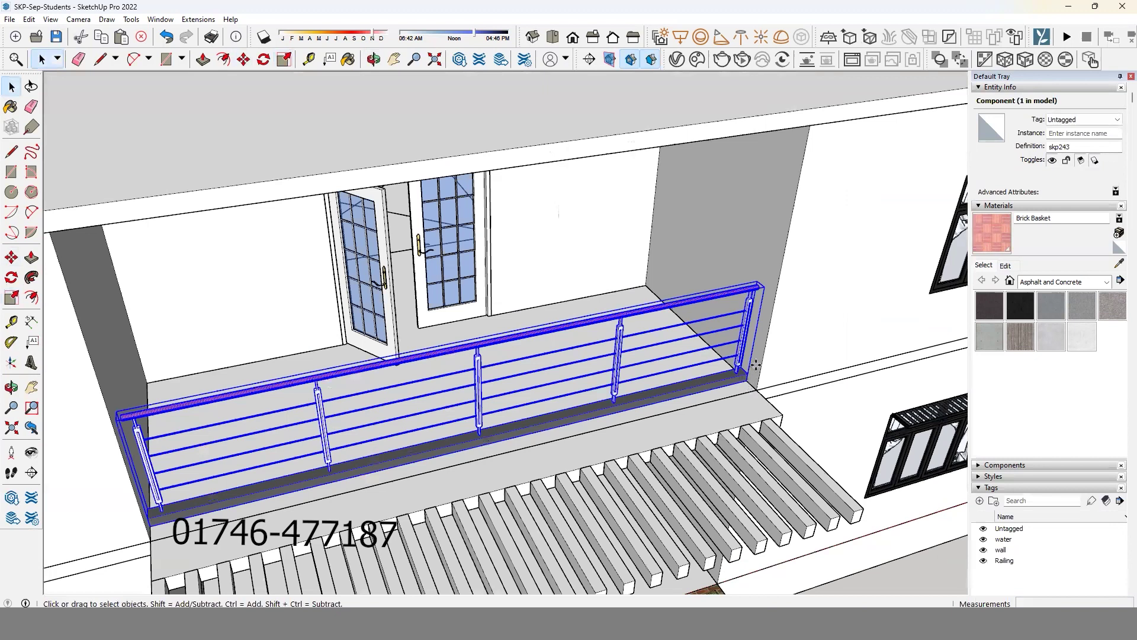
scroll(756, 364, up, 2)
scroll(752, 379, up, 2)
key(m)
scroll(683, 430, up, 2)
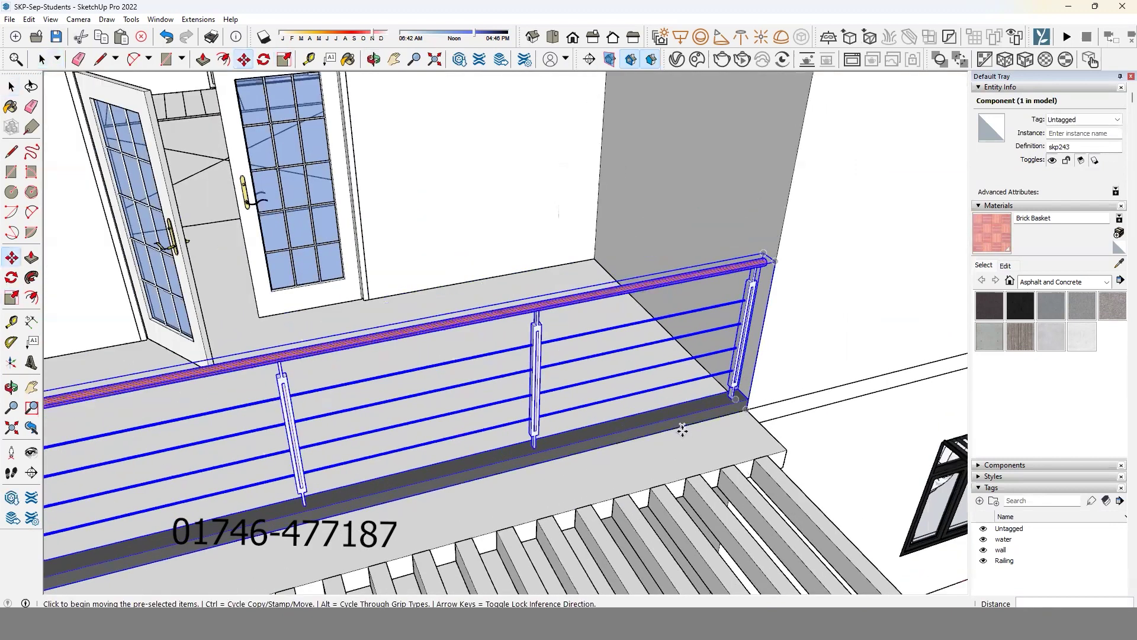
scroll(682, 430, down, 2)
scroll(682, 430, down, 2)
scroll(682, 431, down, 3)
scroll(682, 430, down, 1)
Clear the selection, view the house frontally, and reselect the upper balcony railing.
key(space)
click(865, 85)
mouse_move(664, 246)
middle_down()
mouse_move(661, 297)
mouse_move(702, 335)
middle_up()
scroll(658, 414, up, 3)
click(656, 386)
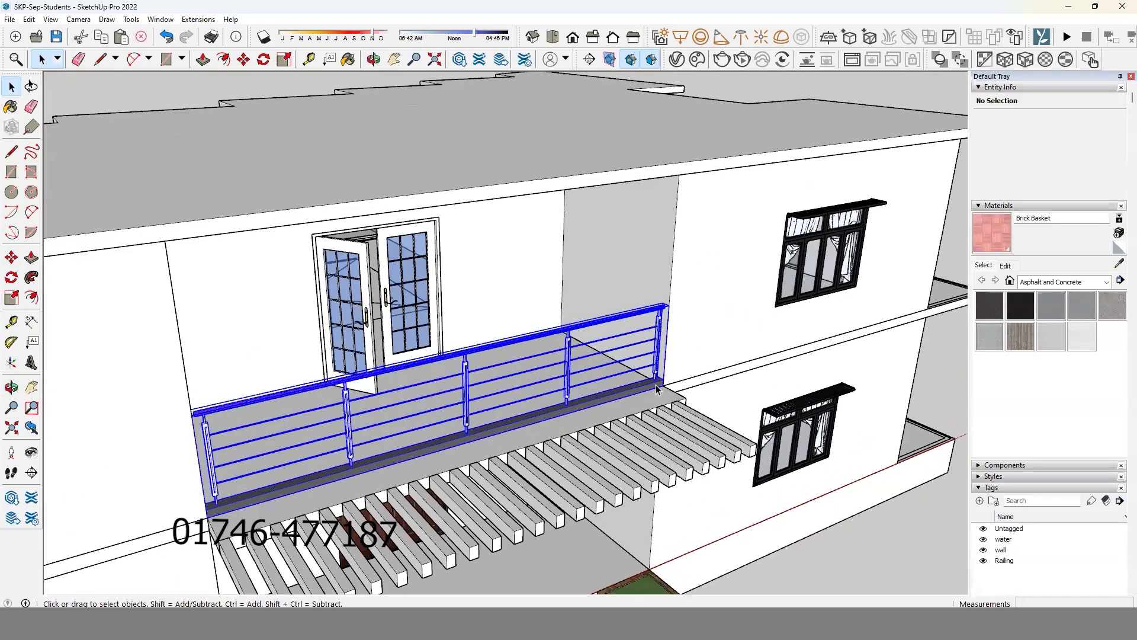
scroll(655, 385, up, 2)
Copy the railing with Move and Ctrl to the side balcony corner.
scroll(656, 385, up, 2)
key(m)
click(670, 383)
scroll(680, 356, down, 3)
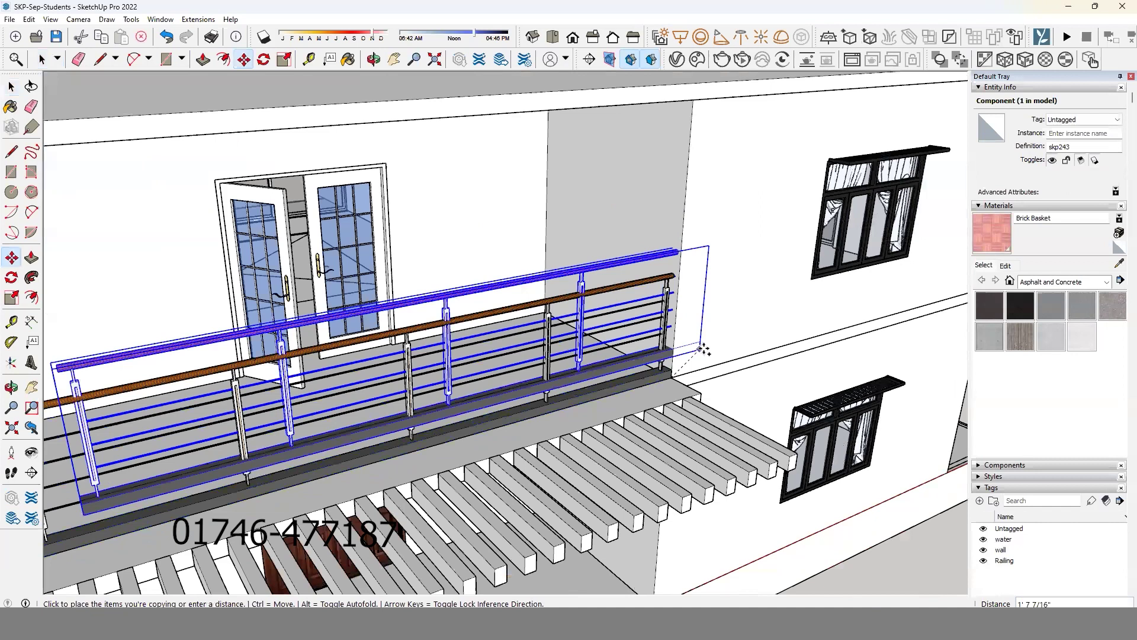
scroll(680, 356, down, 3)
scroll(681, 355, down, 2)
scroll(681, 356, down, 1)
key(ctrl)
mouse_move(569, 391)
middle_down()
mouse_move(667, 475)
mouse_move(515, 530)
middle_up()
scroll(562, 486, up, 3)
scroll(616, 442, up, 3)
scroll(616, 442, up, 3)
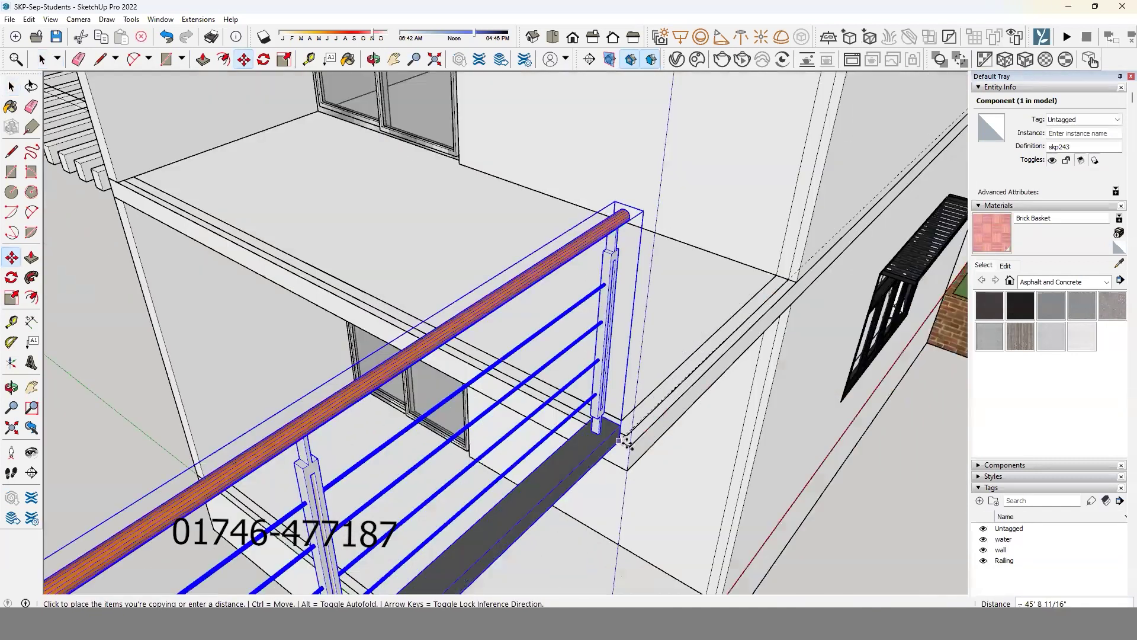
click(629, 445)
Rotate the railing copy 90° around the balcony corner.
key(q)
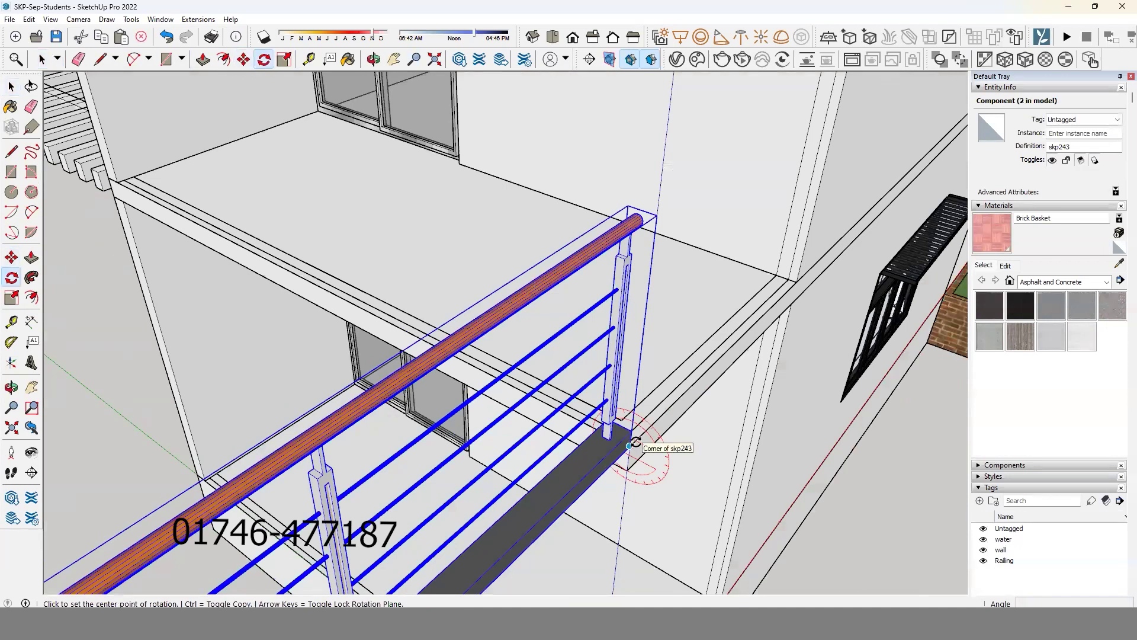
click(586, 491)
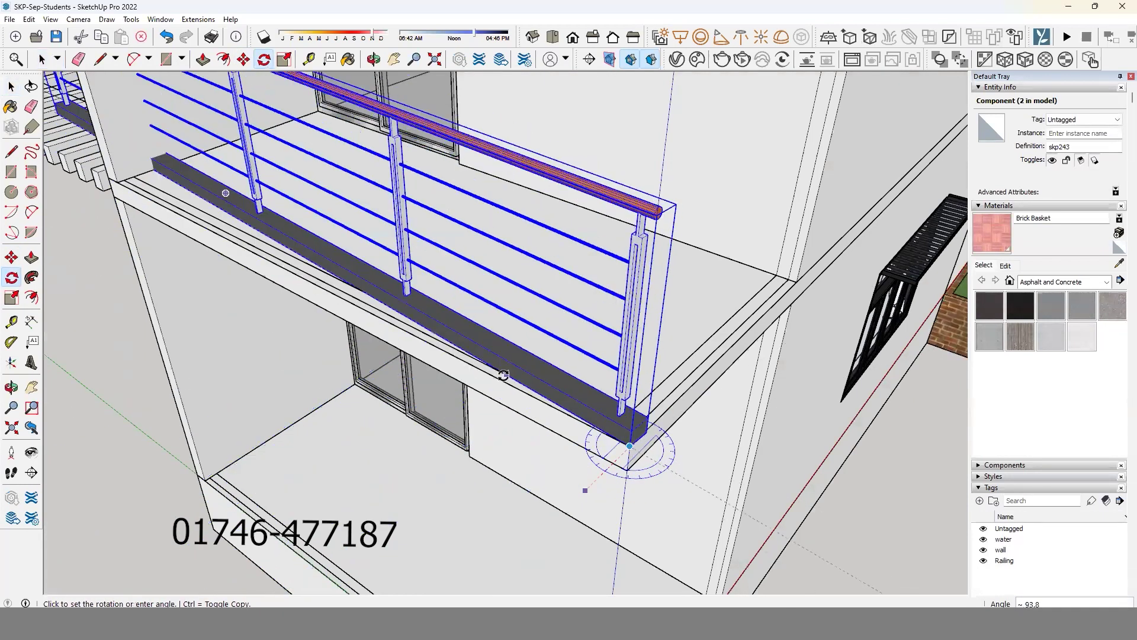
scroll(499, 377, down, 5)
mouse_move(438, 504)
middle_down()
mouse_move(646, 453)
mouse_move(329, 369)
middle_up()
Shorten the copy to about 0.72 of its length along the red axis.
key(s)
click(243, 349)
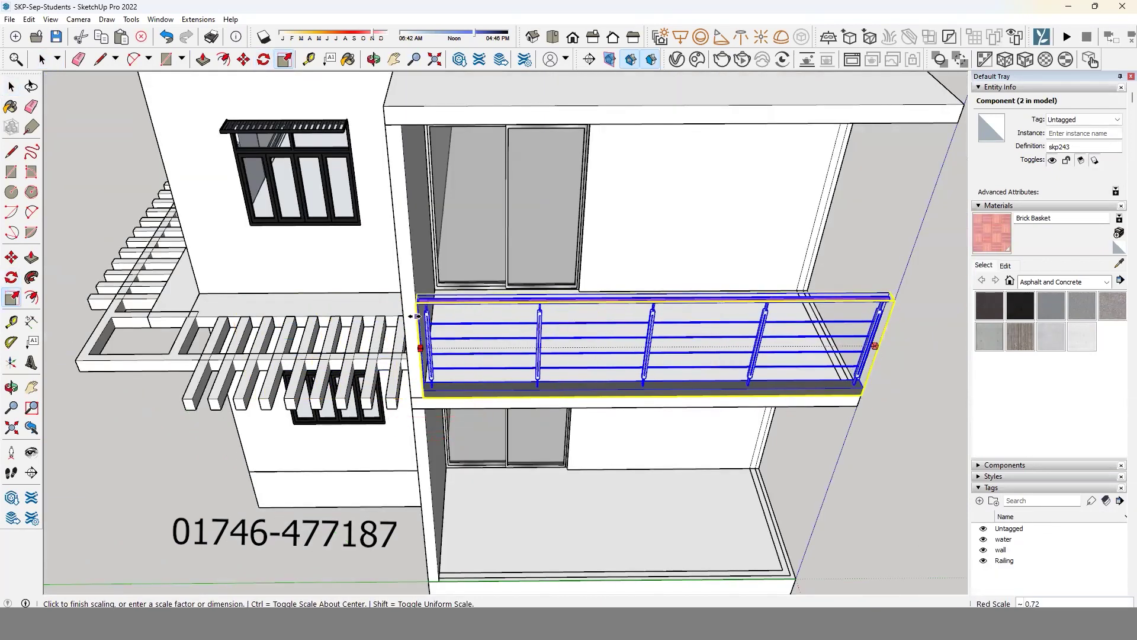
click(413, 301)
mouse_move(413, 301)
middle_down()
mouse_move(446, 349)
mouse_move(468, 328)
mouse_move(550, 367)
mouse_move(571, 419)
middle_up()
key(space)
double_click(470, 325)
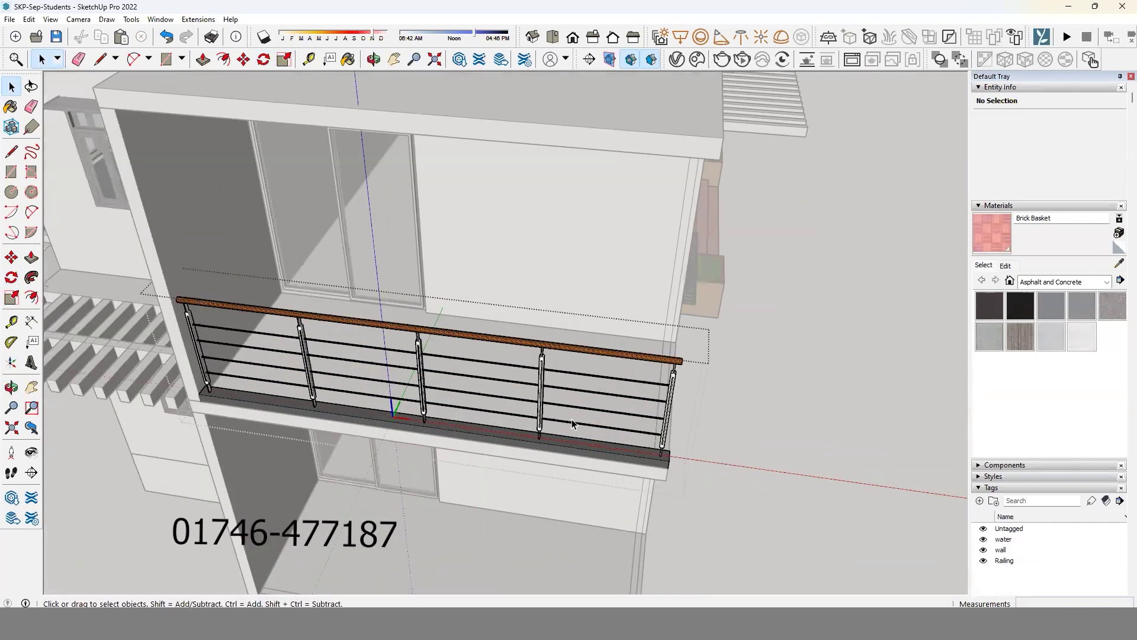
Reopen the side balcony railing for editing from a closer view.
click(571, 418)
mouse_move(571, 418)
middle_down()
mouse_move(465, 384)
mouse_move(559, 406)
middle_up()
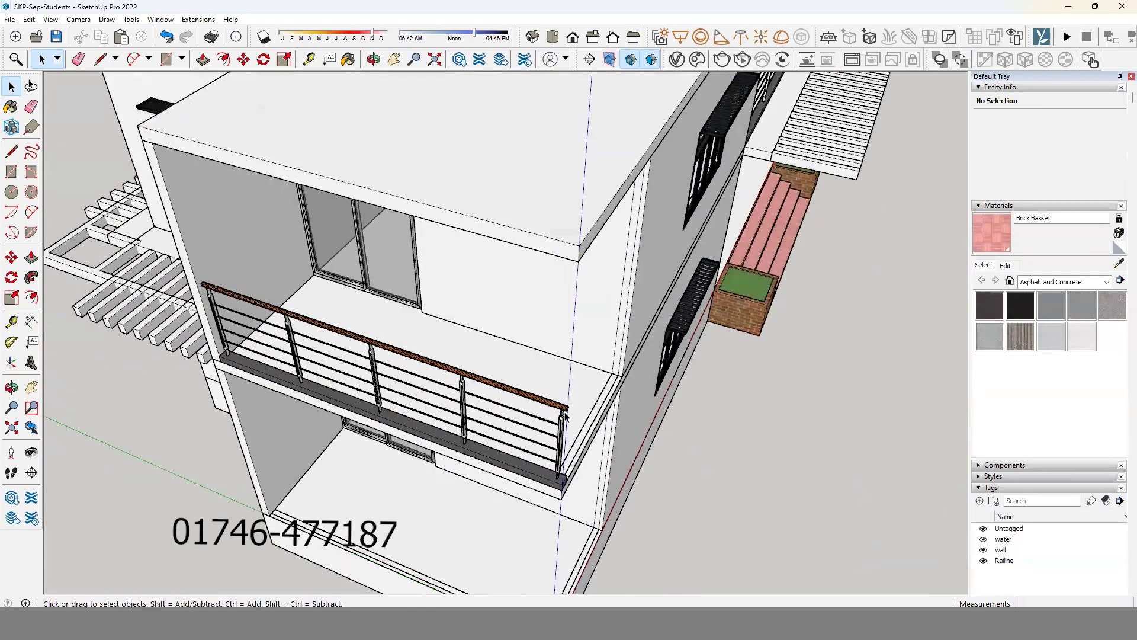
scroll(559, 409, up, 2)
scroll(557, 432, up, 3)
scroll(556, 439, down, 3)
scroll(534, 436, up, 1)
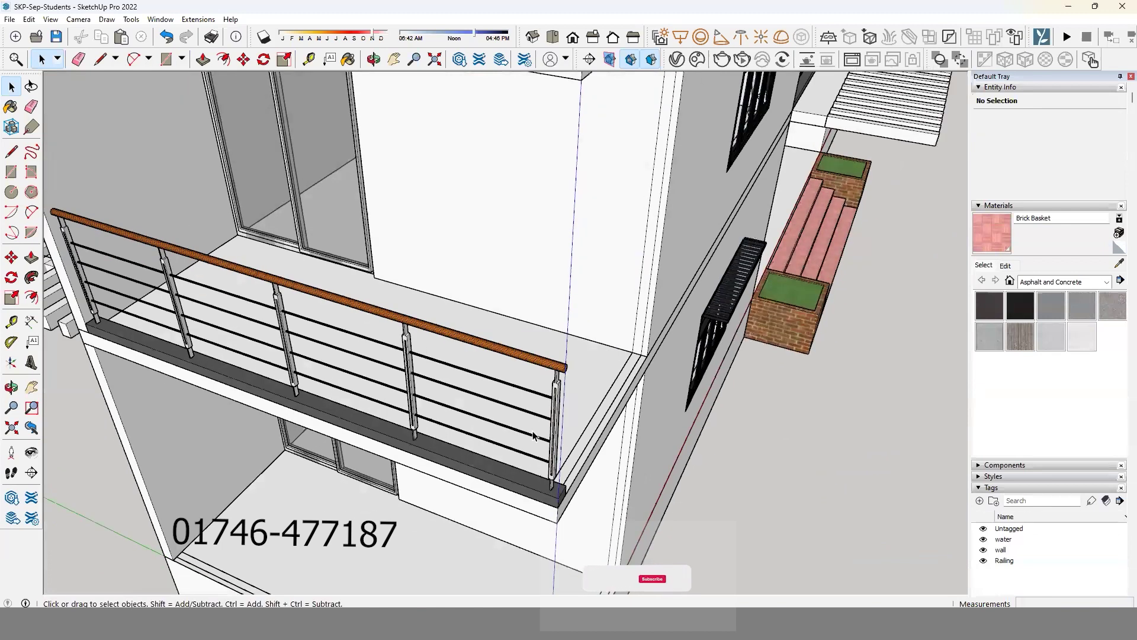
click(559, 371)
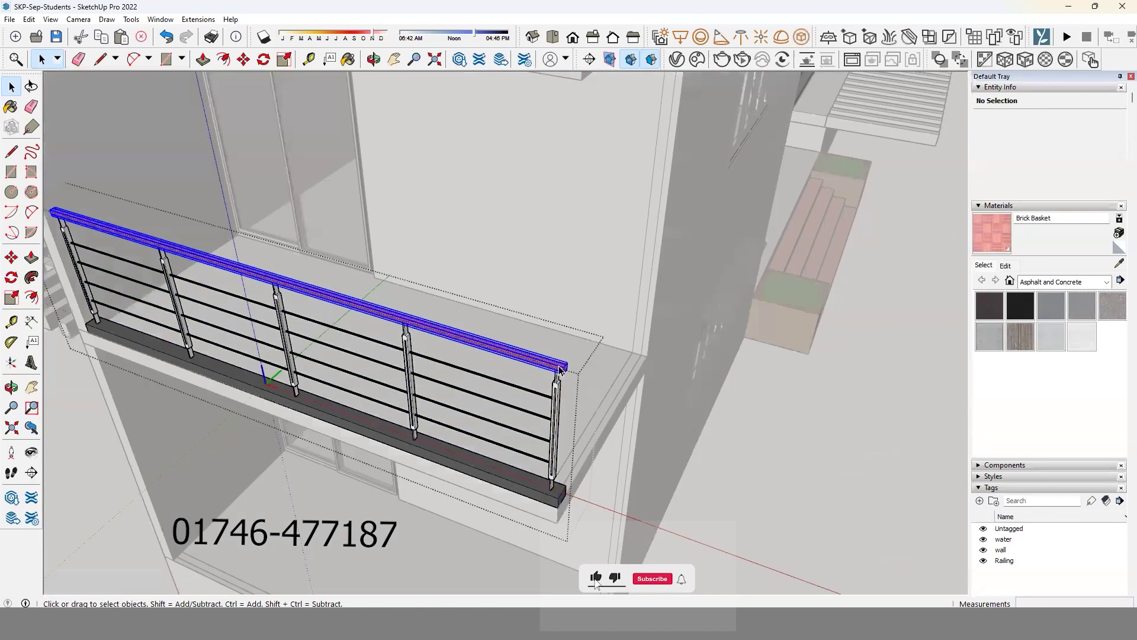
double_click(559, 370)
Select the handrail geometry, then back out and pick the railing's end post.
triple_click(559, 370)
scroll(557, 370, up, 2)
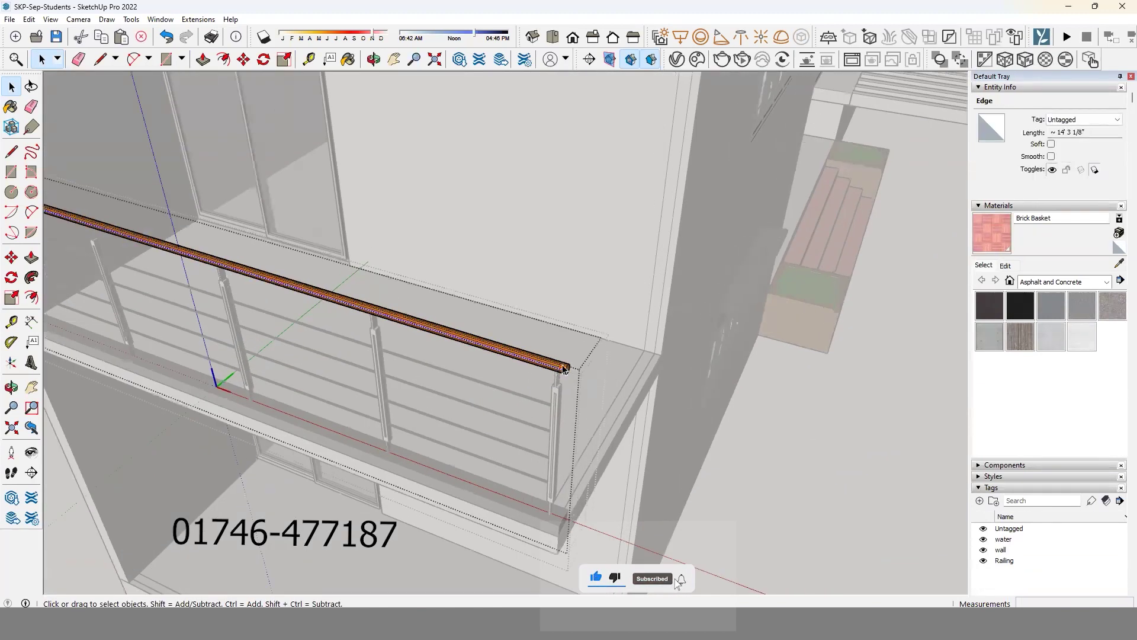
key(Escape)
scroll(559, 399, up, 2)
click(558, 401)
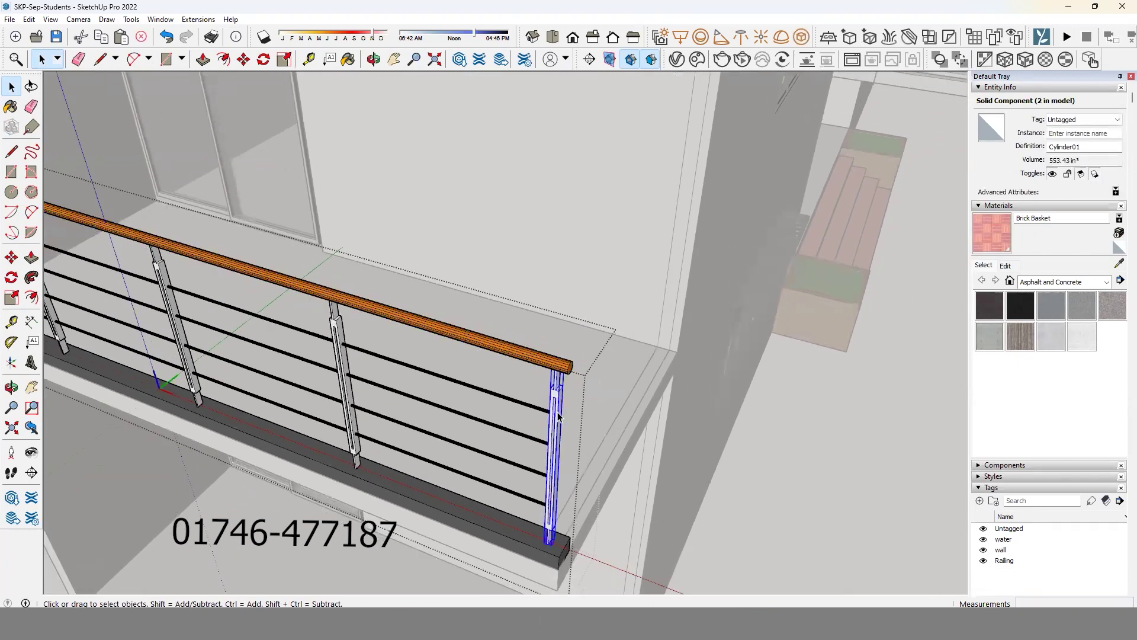
scroll(527, 422, down, 2)
Select a horizontal rail and add the handrail to the selection.
click(559, 395)
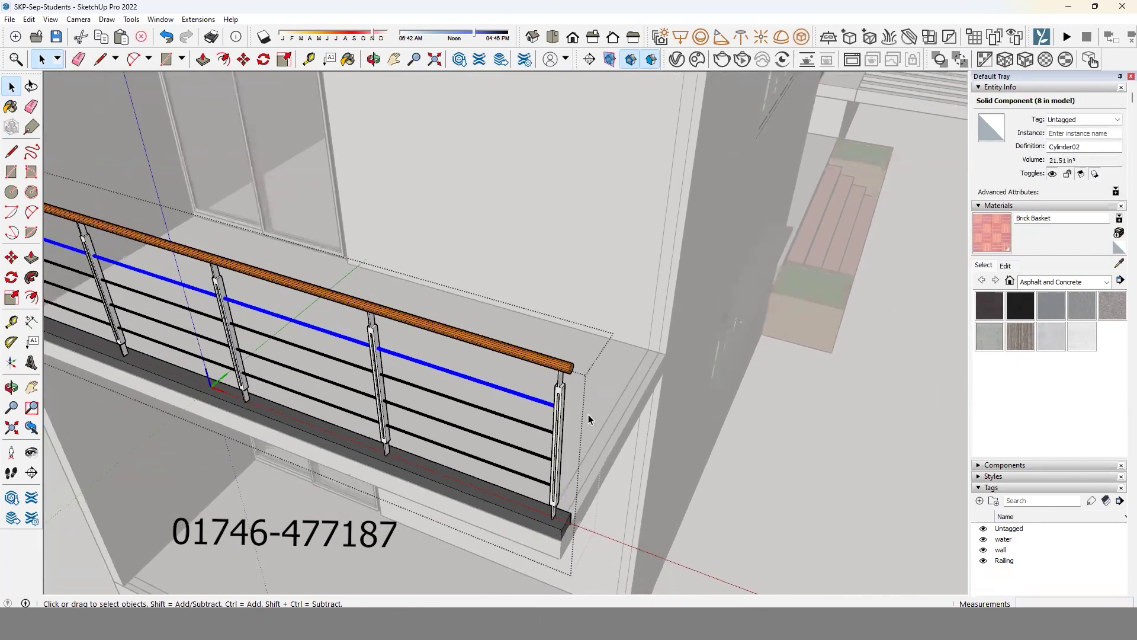
scroll(588, 415, down, 2)
scroll(556, 419, up, 2)
scroll(554, 420, up, 1)
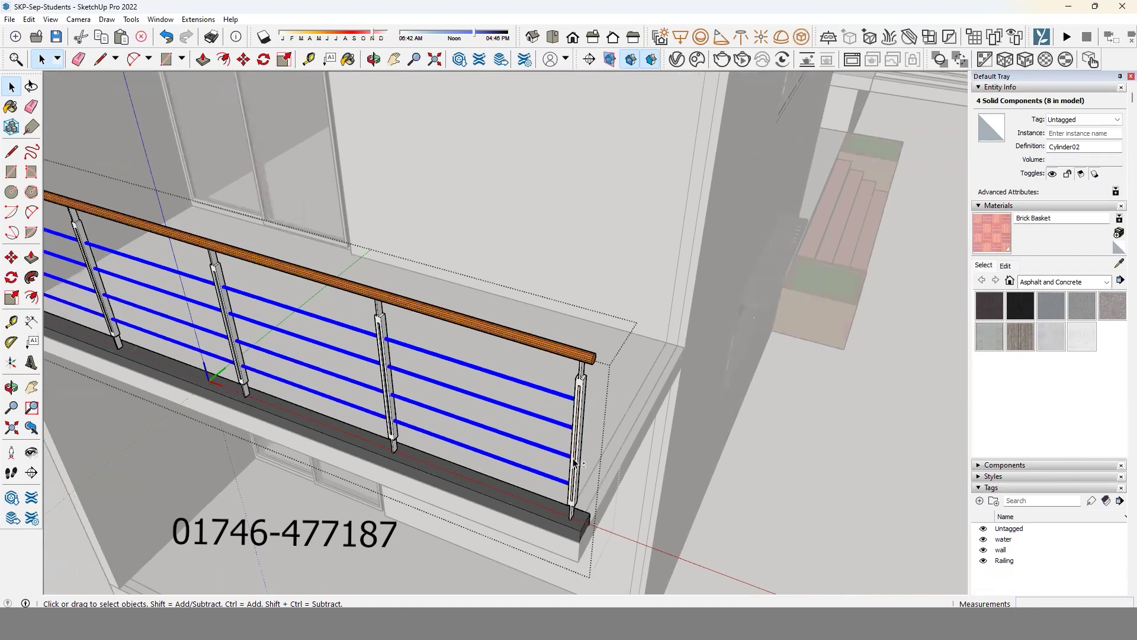
shift+click(583, 358)
scroll(518, 408, down, 2)
scroll(534, 500, up, 2)
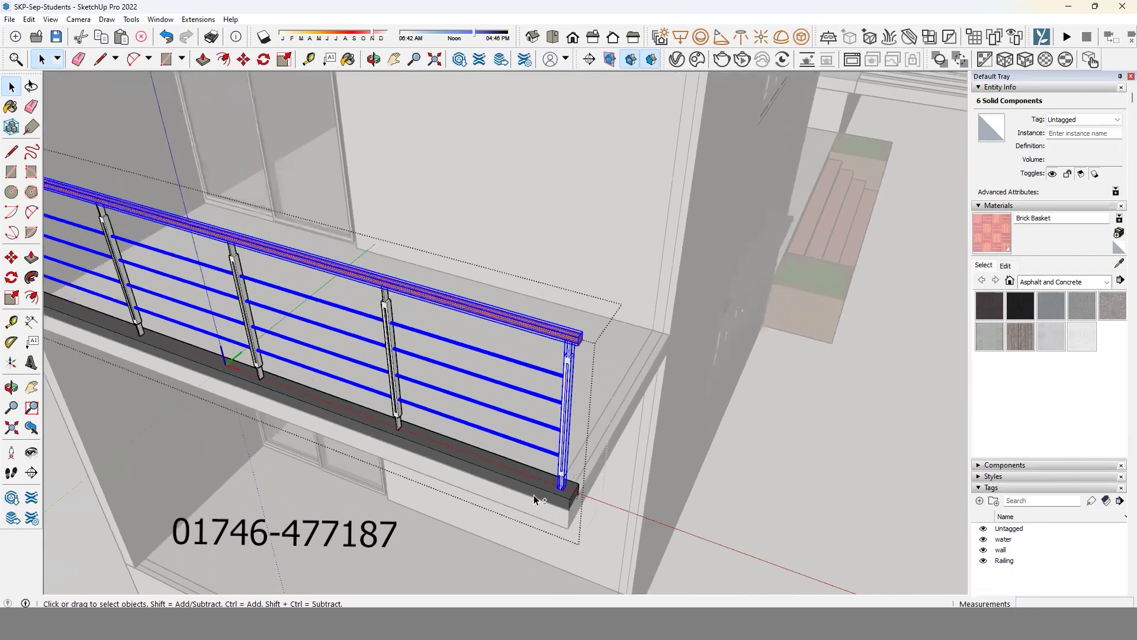
scroll(583, 499, down, 2)
scroll(383, 346, up, 1)
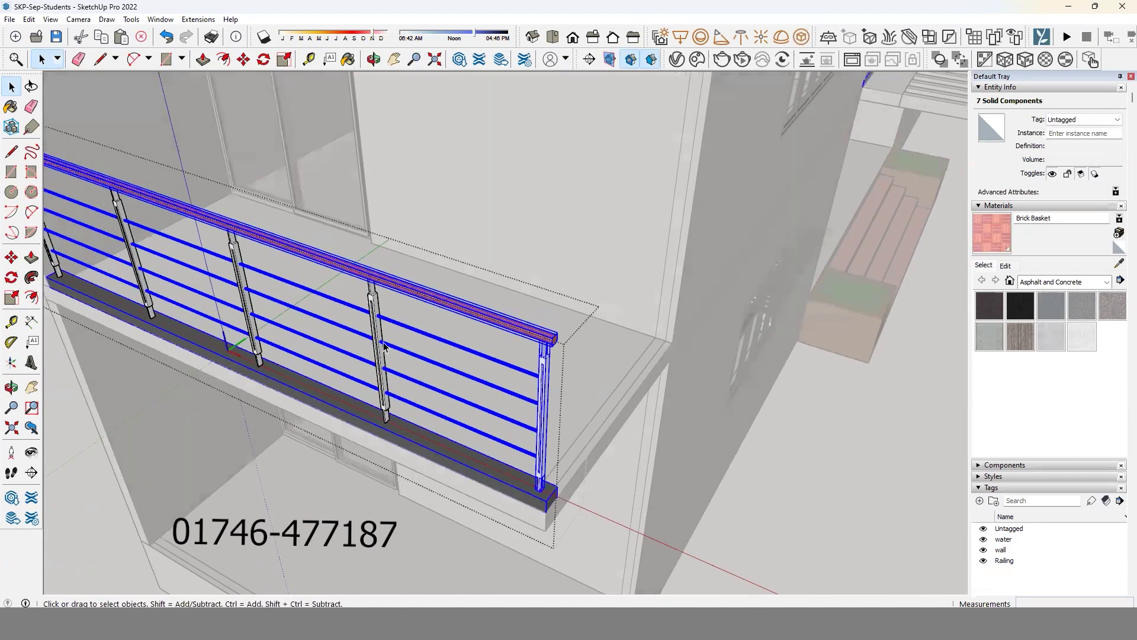
scroll(532, 462, down, 2)
Add the base curb to the selected railing parts and copy them with Move plus Ctrl.
shift+click(568, 502)
scroll(569, 502, up, 3)
key(m)
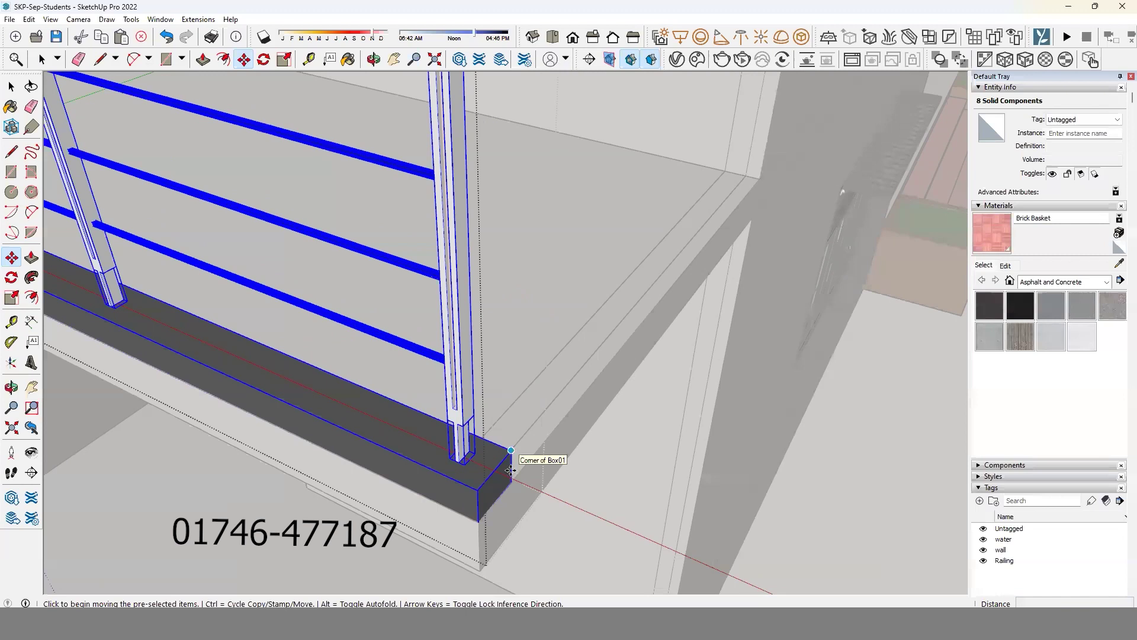
click(514, 481)
key(ctrl)
scroll(504, 473, down, 3)
scroll(450, 450, down, 3)
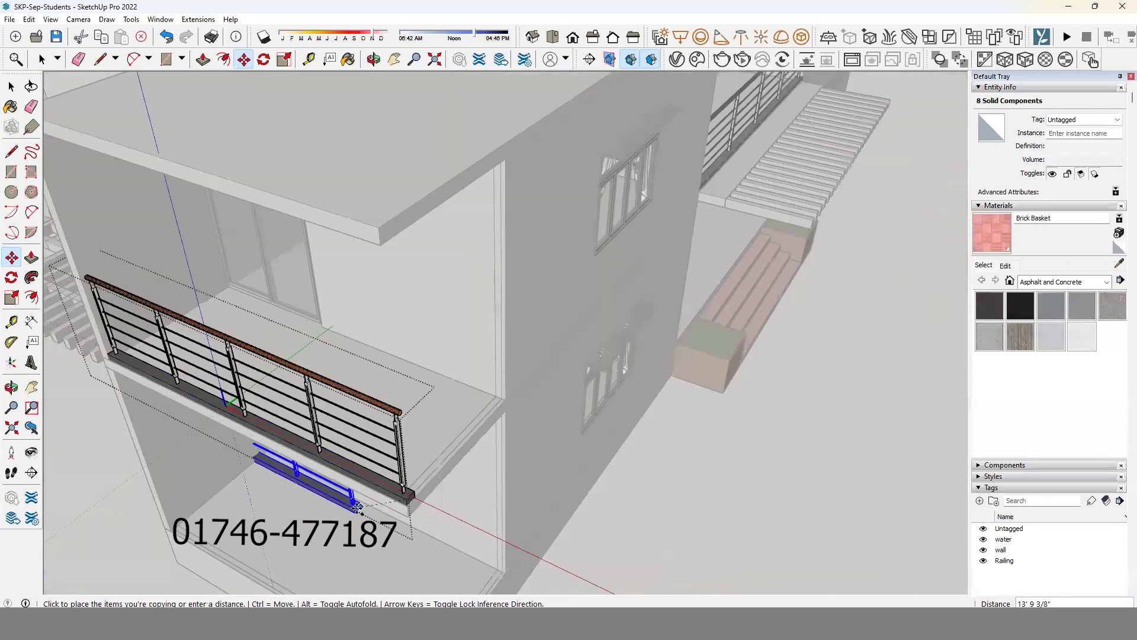
scroll(417, 431, down, 1)
scroll(417, 431, up, 2)
scroll(279, 427, up, 2)
scroll(305, 406, up, 2)
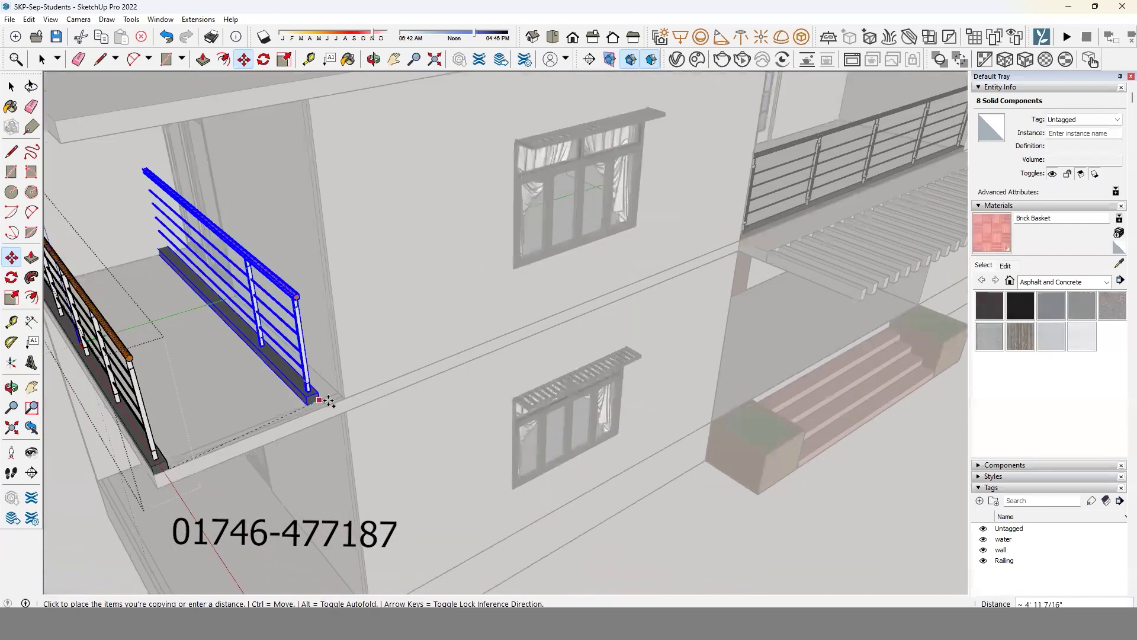
scroll(325, 393, up, 2)
scroll(348, 399, up, 2)
scroll(343, 392, up, 2)
scroll(346, 381, up, 1)
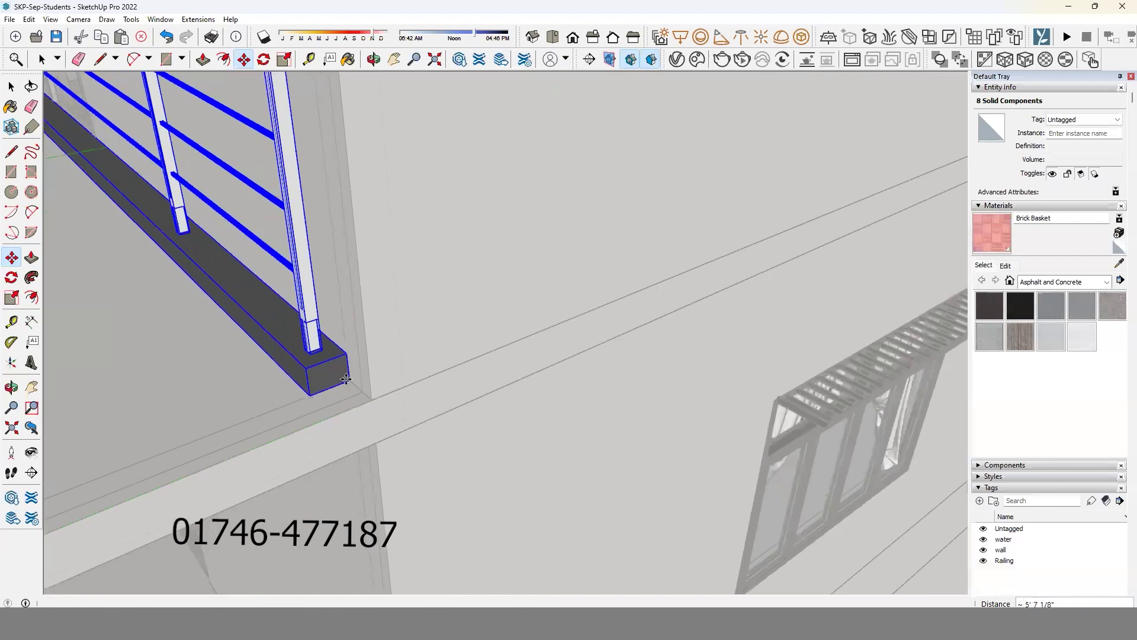
Rotate the copied railing parts onto the balcony's adjacent edge.
key(q)
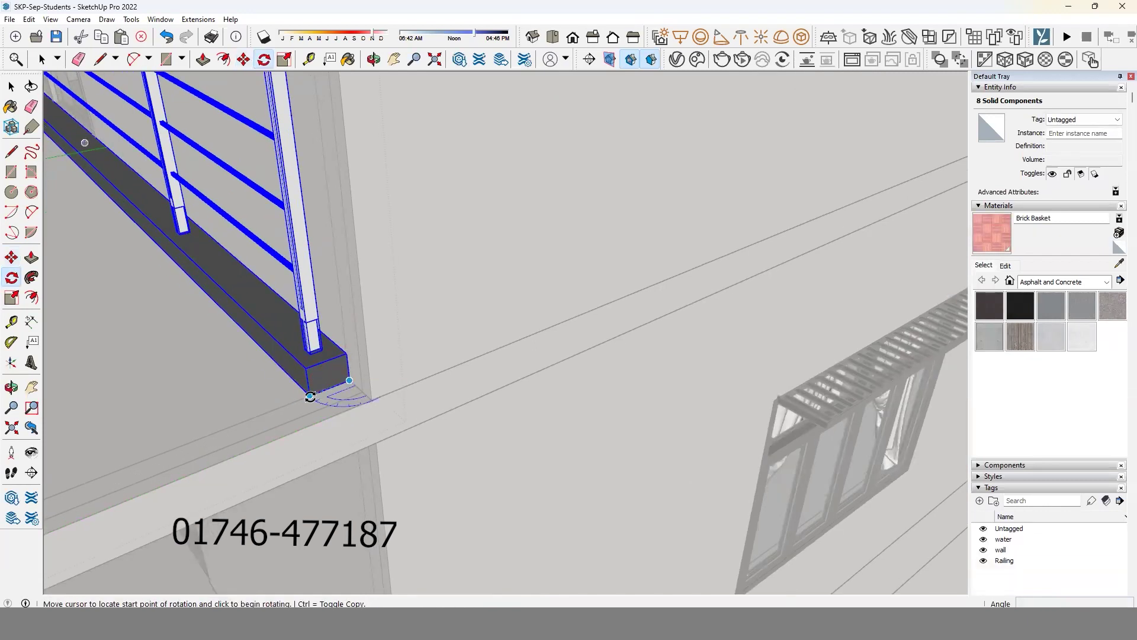
key(Escape)
scroll(319, 391, down, 2)
scroll(640, 498, down, 3)
scroll(665, 393, down, 3)
scroll(594, 322, down, 2)
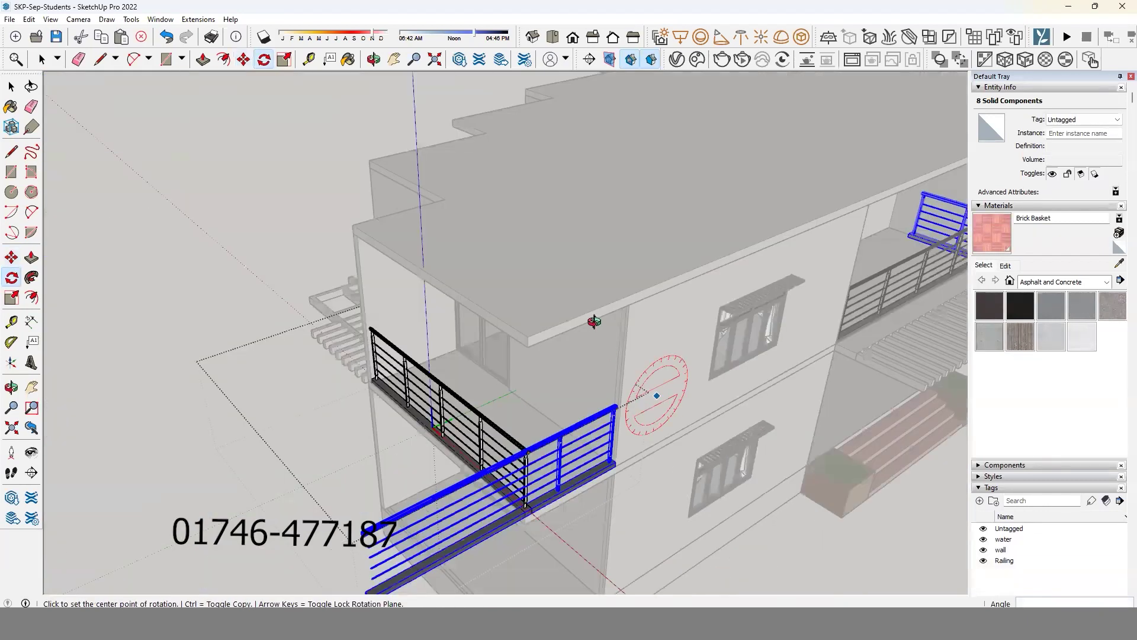
scroll(594, 322, down, 2)
middle_drag(594, 321, 450, 367)
scroll(450, 367, up, 4)
Select the copied handrail and two horizontal rails.
key(space)
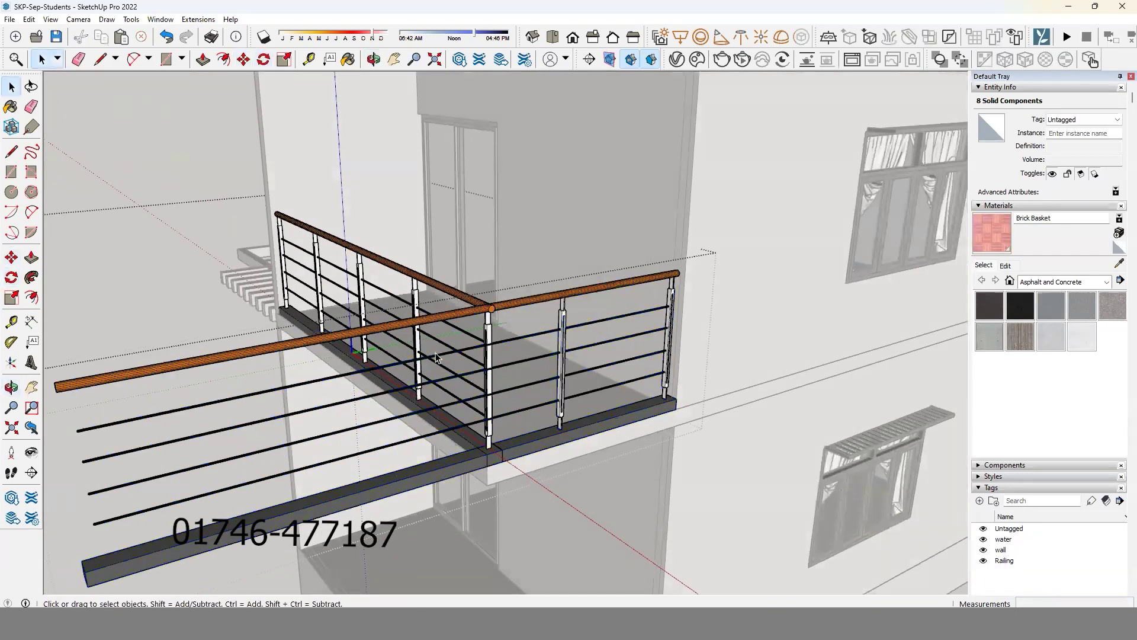
click(437, 356)
ctrl+click(435, 318)
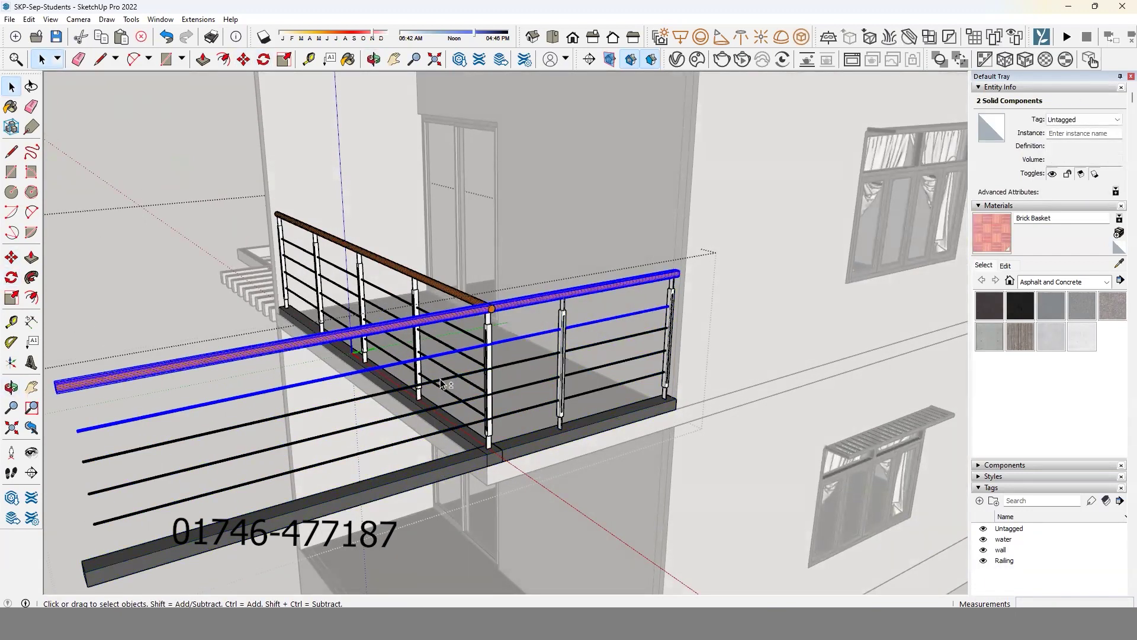
ctrl+click(441, 404)
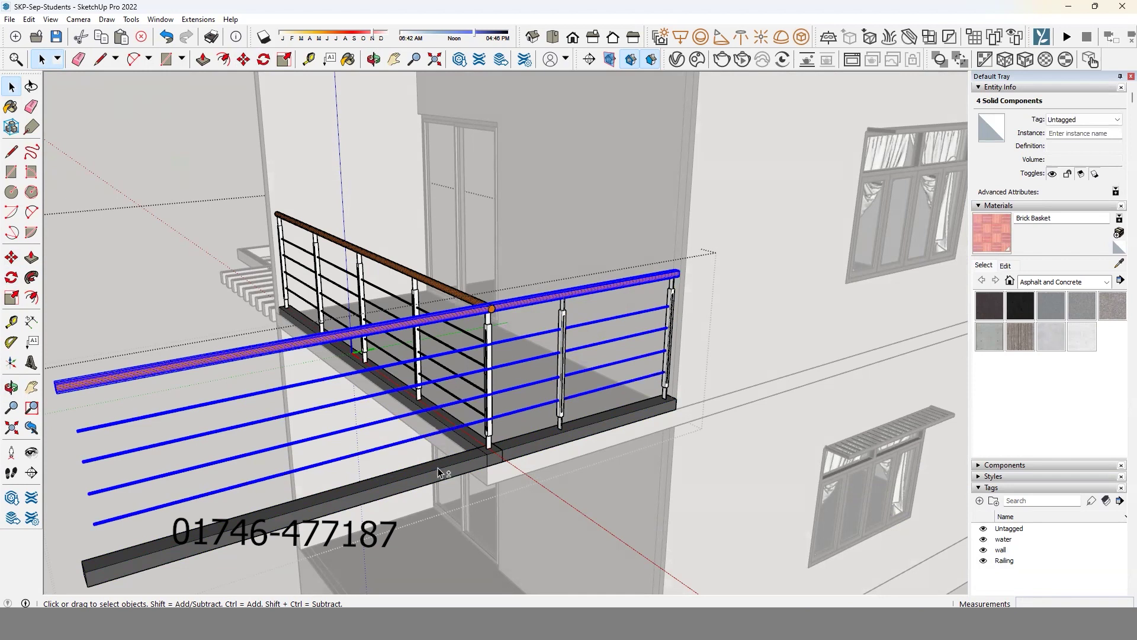
scroll(439, 472, down, 3)
middle_drag(439, 472, 627, 428)
scroll(627, 429, up, 2)
Scale the selected rails shorter so they end at the balcony's side.
key(s)
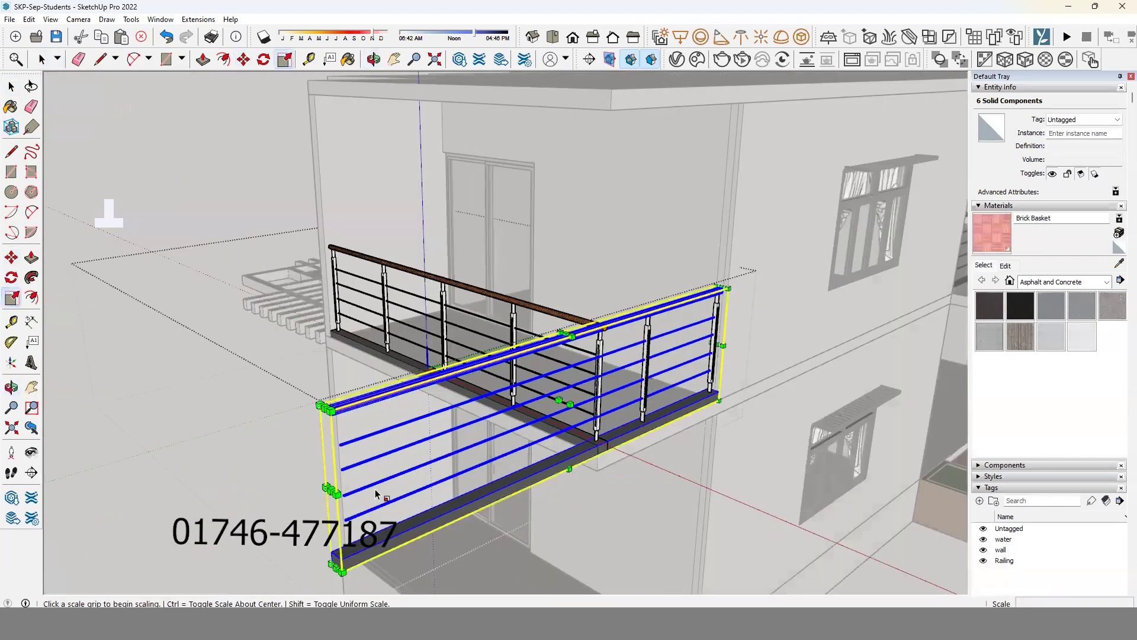
click(330, 489)
middle_drag(587, 332, 496, 279)
scroll(561, 331, up, 4)
click(559, 331)
key(space)
Orbit to view the whole balcony and clear the selection.
scroll(496, 279, down, 3)
mouse_move(595, 292)
middle_down()
mouse_move(508, 321)
mouse_move(609, 319)
mouse_move(666, 376)
mouse_move(401, 296)
mouse_move(336, 323)
middle_up()
scroll(643, 318, up, 2)
scroll(545, 394, down, 2)
key(space)
click(347, 310)
scroll(348, 310, up, 5)
scroll(337, 323, down, 5)
Select the wrap-around balcony railing and the side balcony's railing from a corner view.
mouse_move(564, 373)
middle_down()
mouse_move(768, 376)
mouse_move(644, 379)
mouse_move(342, 319)
mouse_move(652, 347)
mouse_move(521, 367)
middle_up()
scroll(644, 379, up, 2)
click(644, 379)
click(521, 367)
middle_drag(548, 428, 557, 449)
Copy the upper corner railing straight down onto the lower balcony.
scroll(557, 452, up, 2)
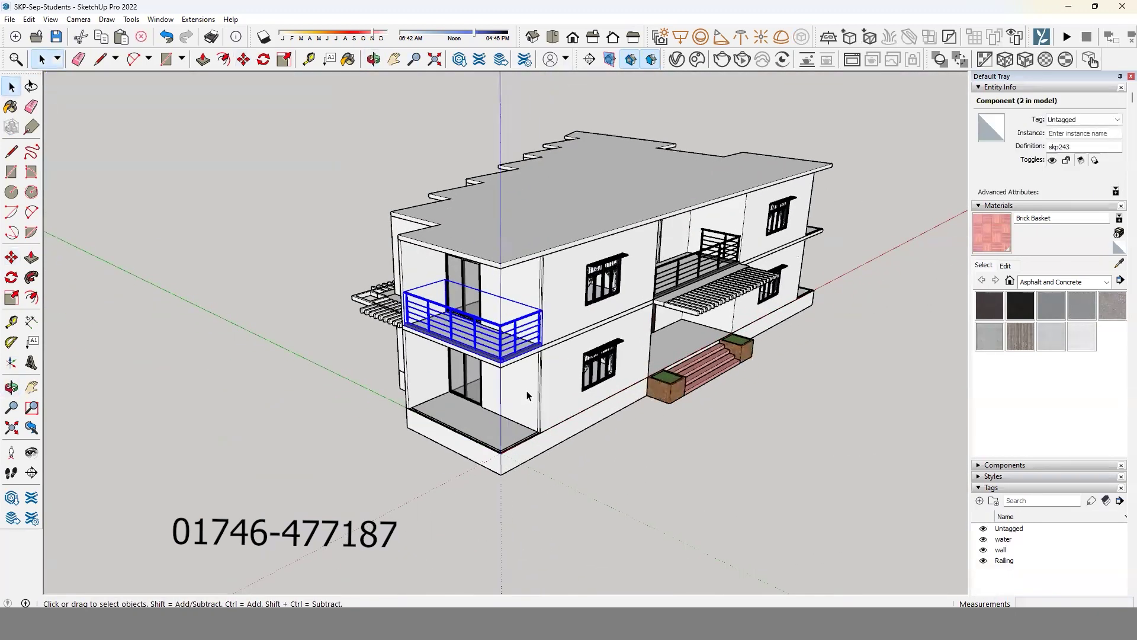
scroll(521, 390, up, 2)
key(m)
scroll(549, 334, up, 2)
scroll(549, 333, up, 2)
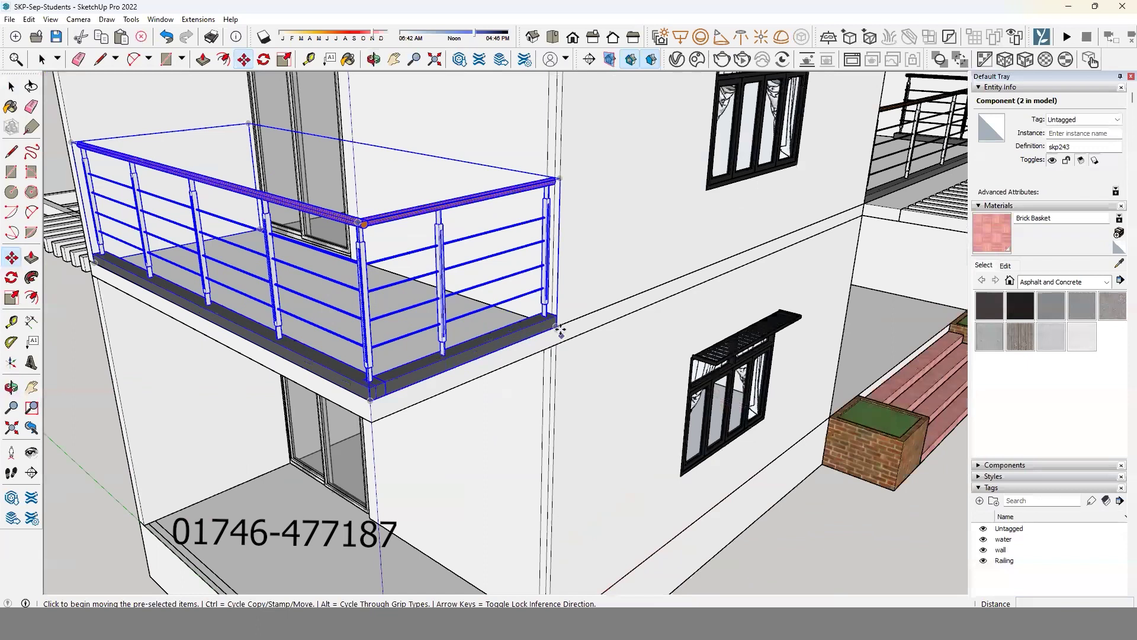
click(557, 330)
key(ctrl)
mouse_move(557, 330)
middle_down()
mouse_move(572, 437)
mouse_move(545, 481)
middle_up()
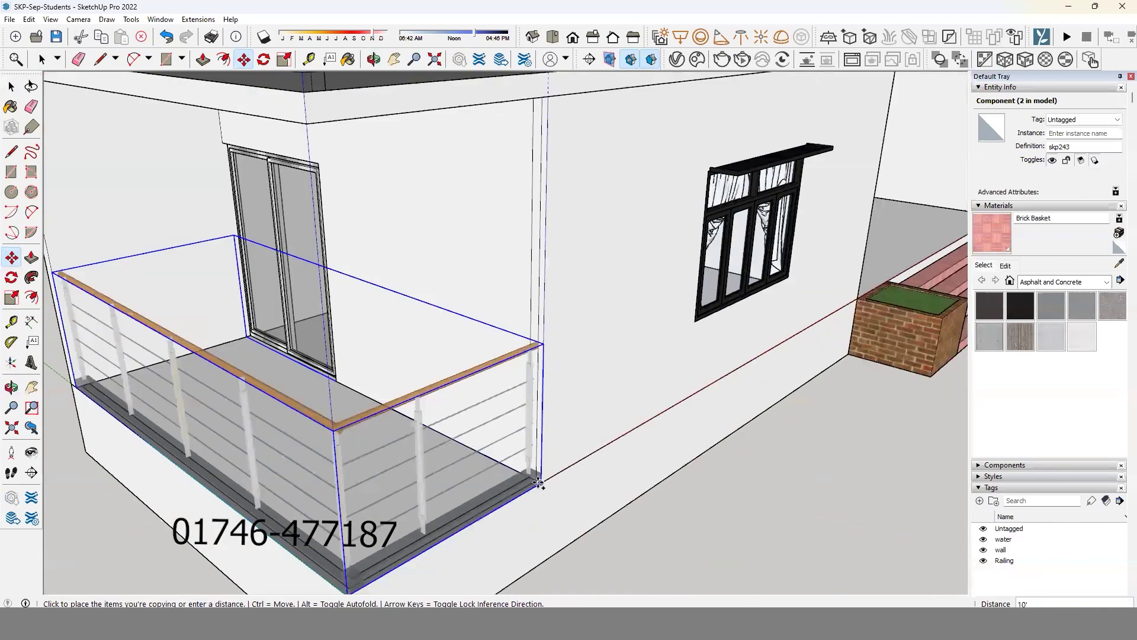
click(542, 480)
Orbit to the front of the house and the entrance to review the copied railing.
scroll(645, 525, down, 2)
scroll(645, 526, down, 2)
key(space)
mouse_move(645, 526)
middle_down()
mouse_move(769, 421)
mouse_move(599, 434)
mouse_move(604, 342)
mouse_move(221, 398)
mouse_move(418, 335)
middle_up()
scroll(417, 335, up, 4)
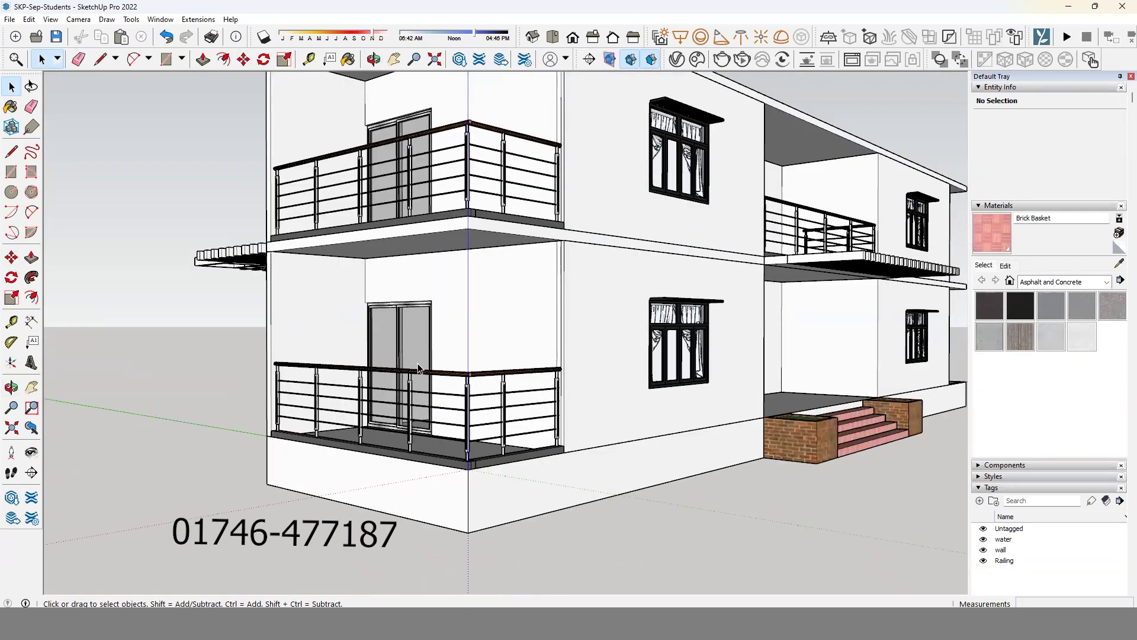
scroll(413, 384, down, 3)
mouse_move(272, 414)
middle_down()
mouse_move(422, 432)
mouse_move(374, 490)
mouse_move(781, 393)
middle_up()
scroll(351, 427, up, 3)
scroll(350, 428, down, 2)
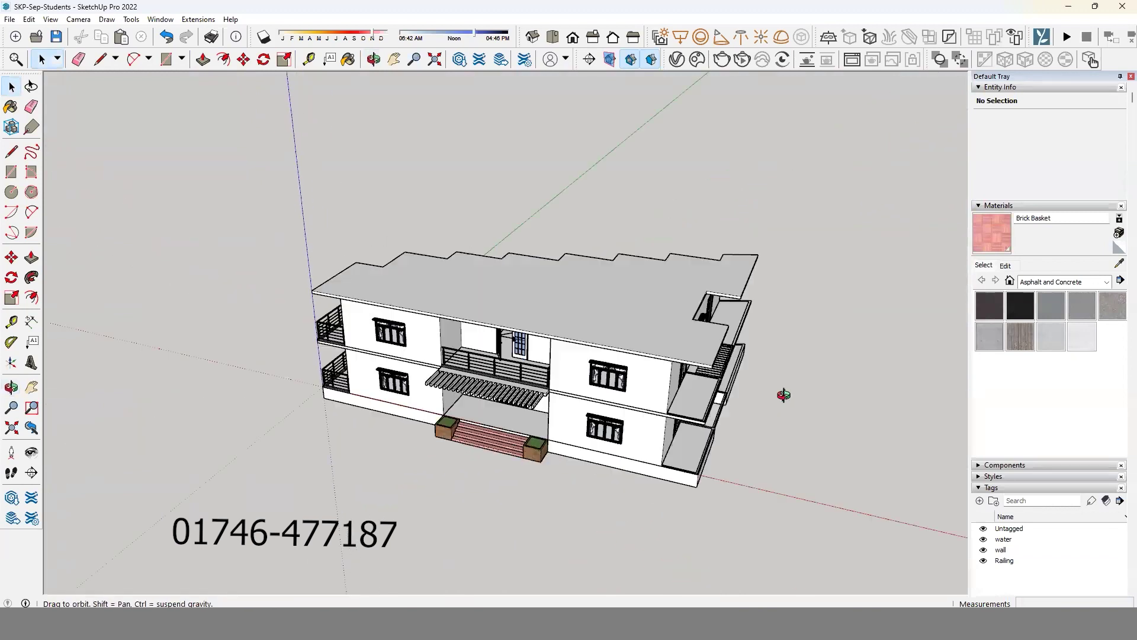
Select the first-floor balcony railing and pick it up by its corner to copy it.
mouse_move(401, 365)
middle_down()
mouse_move(825, 375)
mouse_move(473, 391)
middle_up()
click(473, 391)
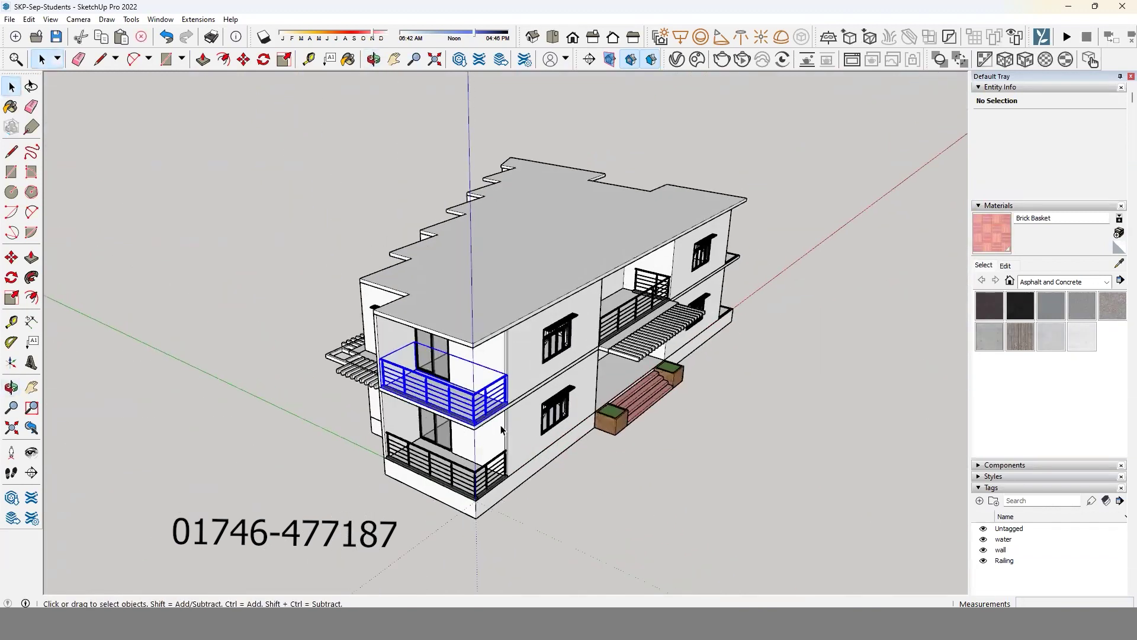
scroll(501, 426, up, 3)
scroll(515, 391, up, 2)
scroll(515, 391, up, 1)
scroll(515, 391, up, 1)
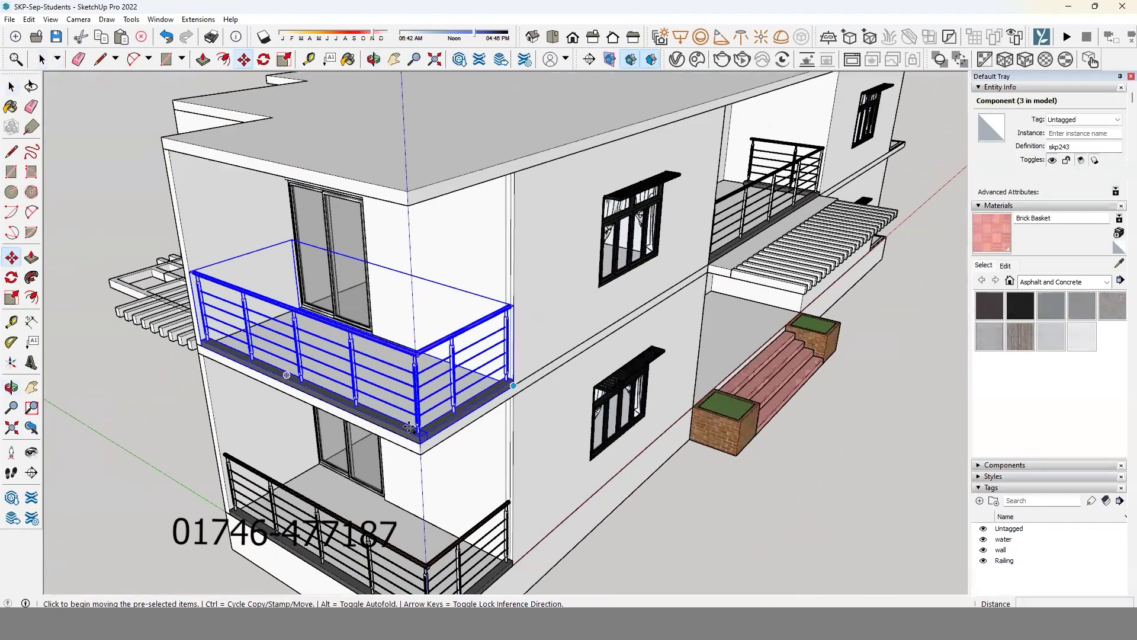
scroll(516, 391, up, 1)
key(m)
ctrl+click(433, 408)
scroll(333, 435, down, 4)
mouse_move(333, 435)
middle_down()
mouse_move(183, 361)
mouse_move(818, 284)
mouse_move(427, 467)
mouse_move(533, 411)
middle_up()
scroll(535, 408, up, 2)
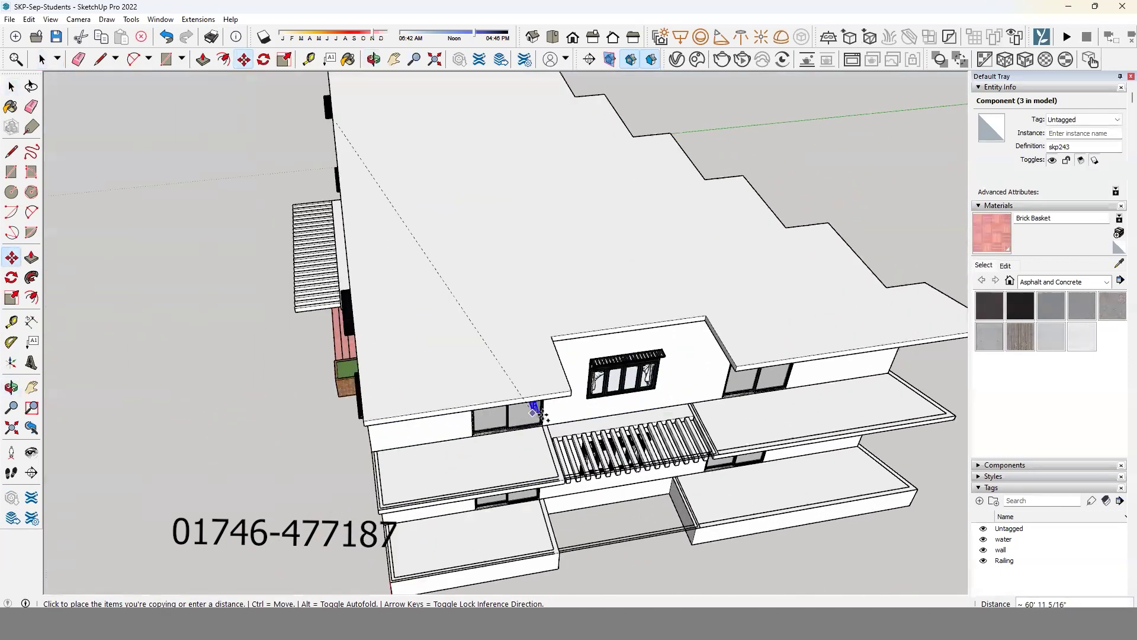
scroll(557, 434, up, 2)
scroll(557, 434, up, 2)
scroll(499, 441, up, 1)
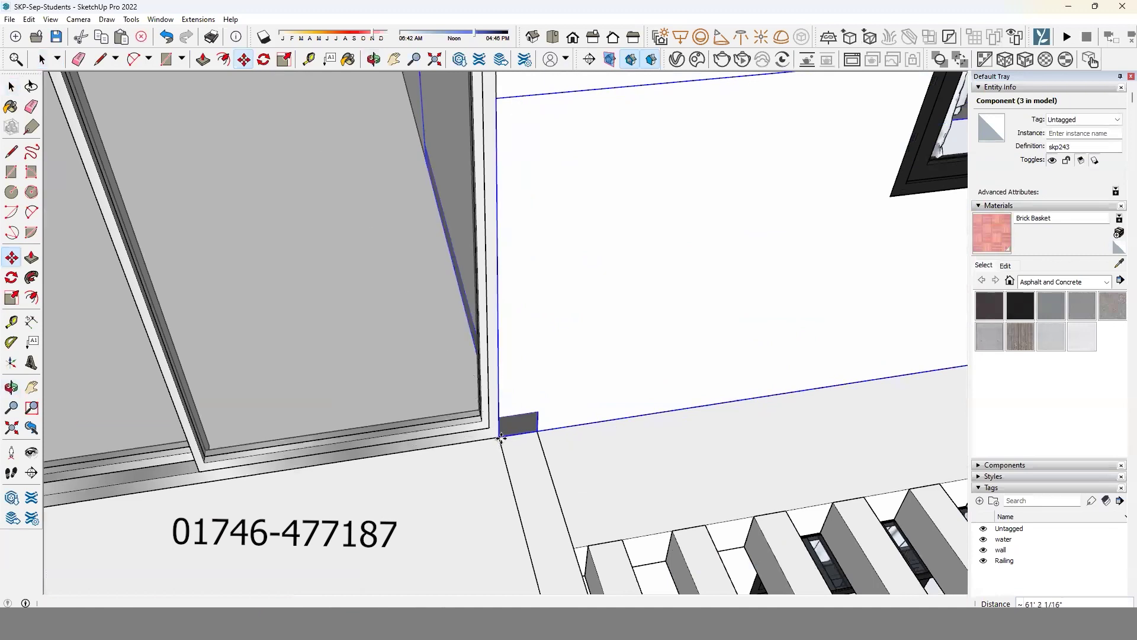
Rotate the railing copy 90° about a centre on the balcony floor.
key(q)
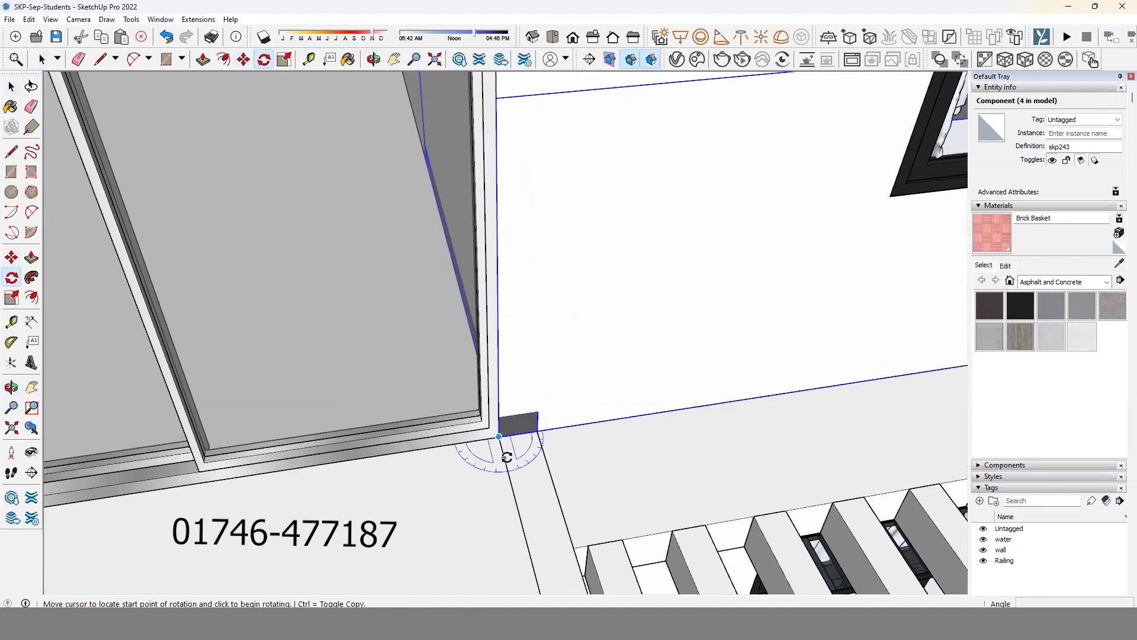
scroll(506, 457, down, 3)
scroll(506, 457, down, 2)
key(Escape)
scroll(542, 385, down, 1)
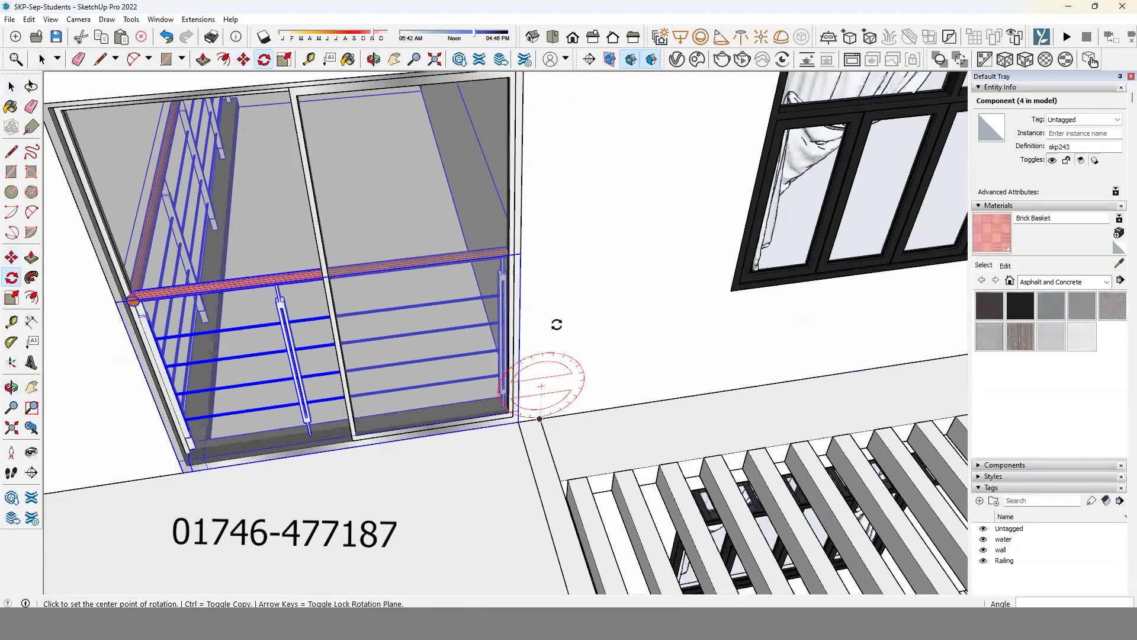
scroll(541, 385, down, 3)
mouse_move(566, 325)
middle_down()
mouse_move(553, 262)
mouse_move(375, 341)
middle_up()
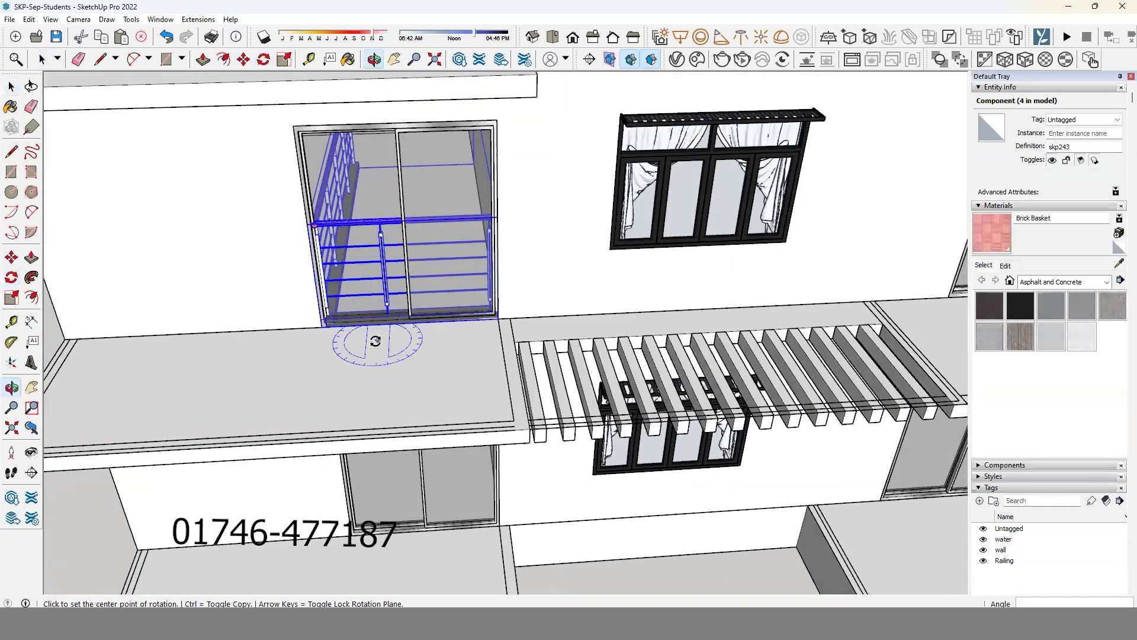
click(385, 348)
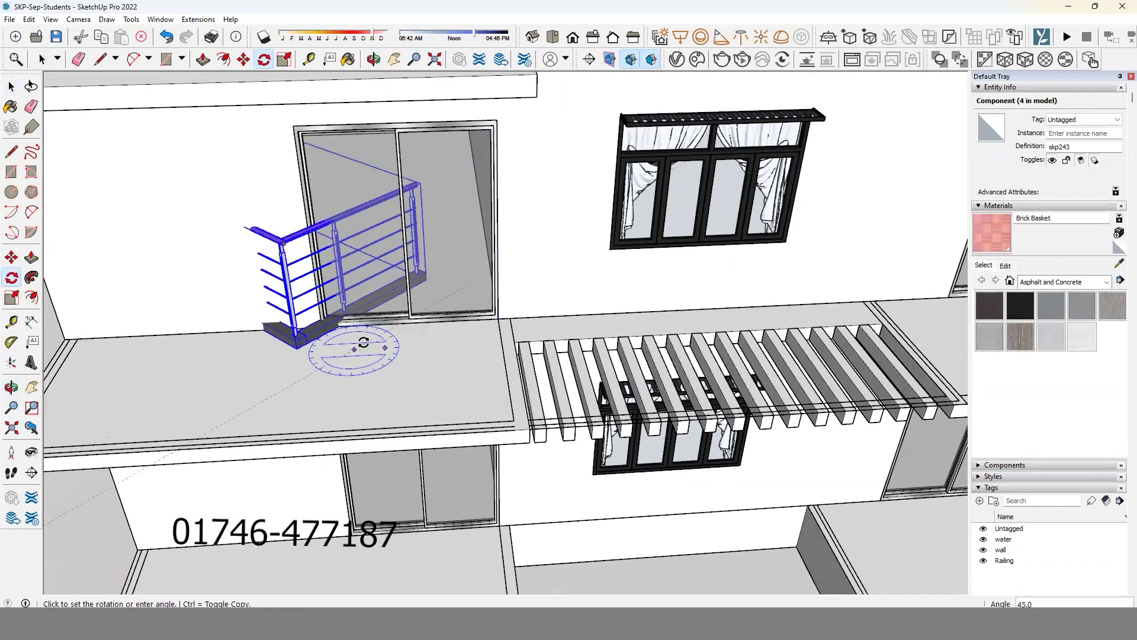
Move the rotated railing onto the upper balcony's corner beside the pergola.
key(m)
click(314, 374)
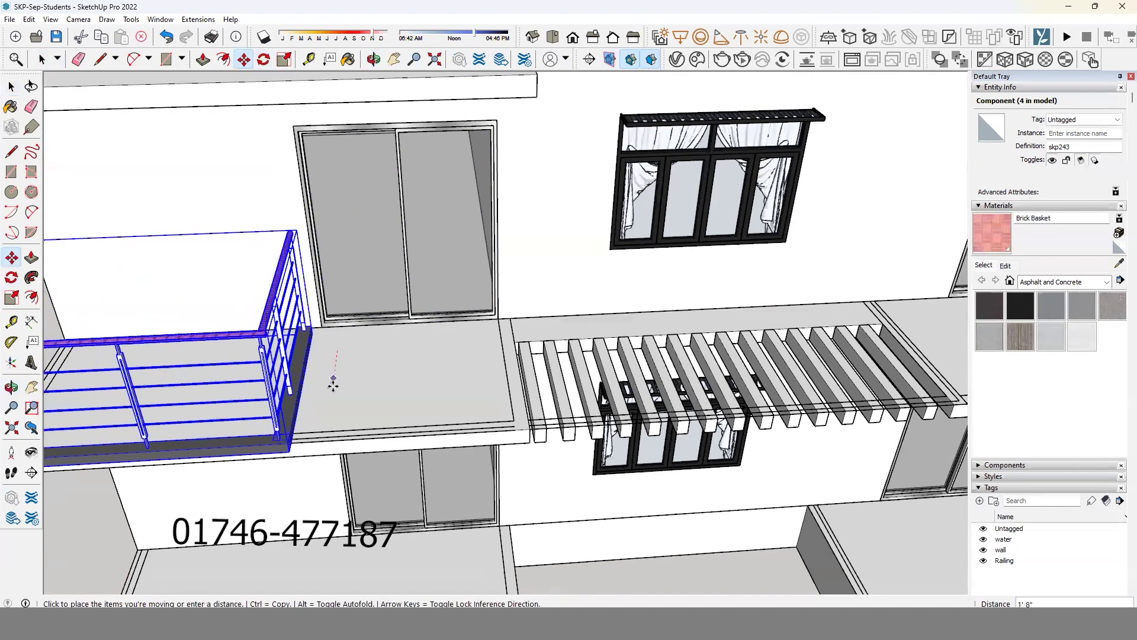
scroll(307, 348, up, 3)
scroll(564, 331, up, 2)
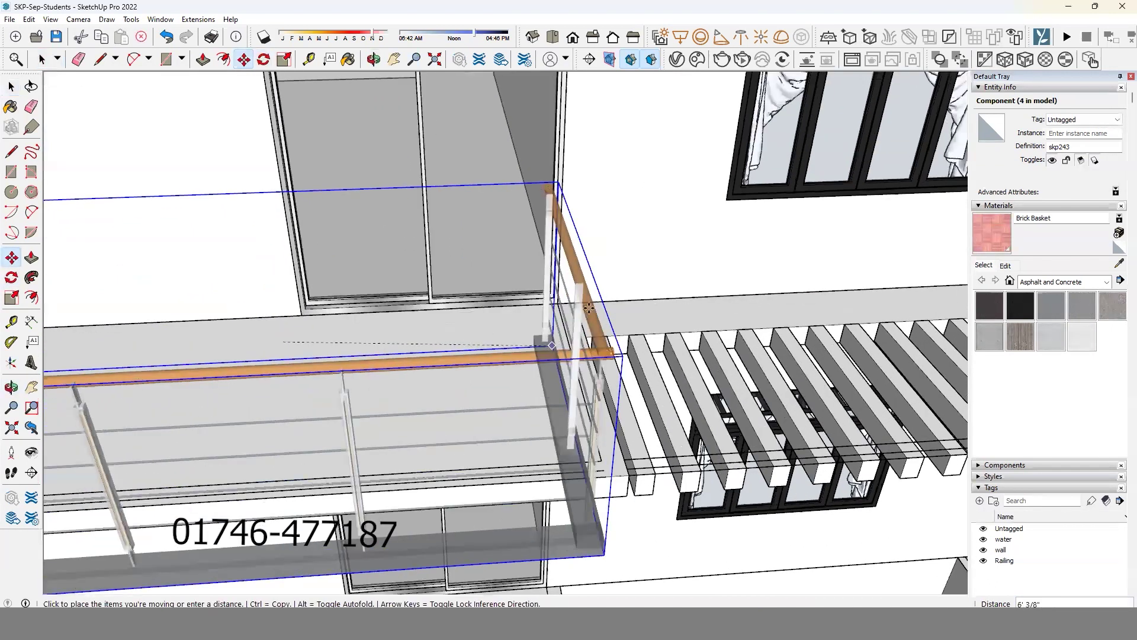
scroll(589, 306, down, 2)
click(589, 306)
Orbit to a higher side view to check the placed railing.
scroll(551, 439, down, 2)
scroll(550, 440, down, 2)
mouse_move(551, 439)
middle_down()
mouse_move(639, 414)
mouse_move(627, 492)
middle_up()
scroll(619, 500, up, 2)
scroll(447, 461, up, 3)
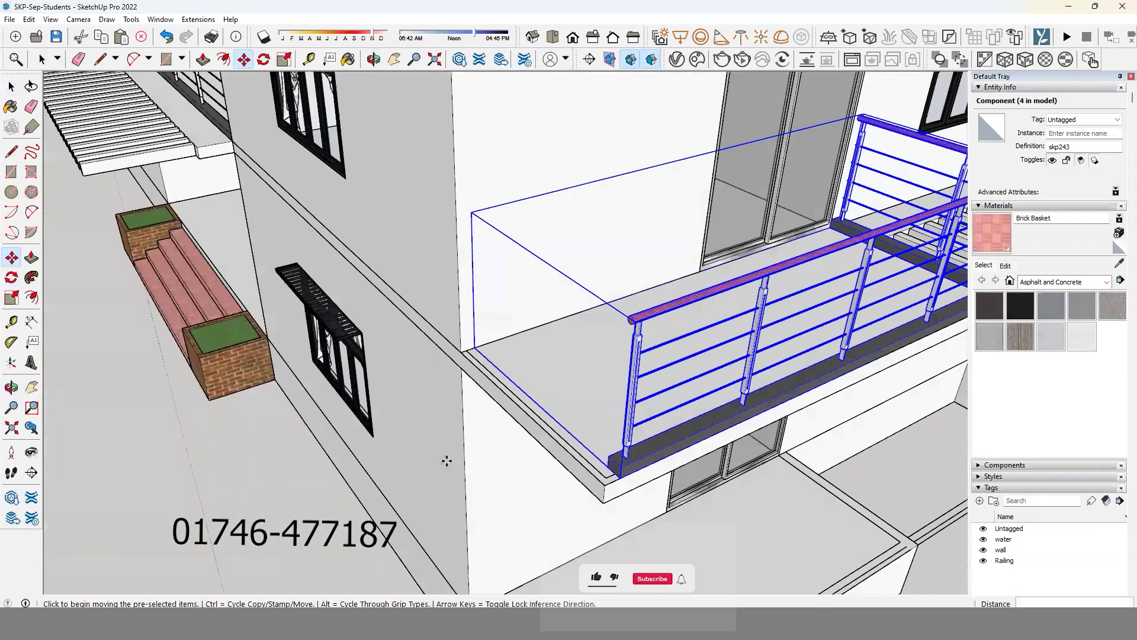
scroll(446, 461, down, 3)
Enter the new railing and select its end section, excluding the corner post.
key(space)
middle_drag(543, 432, 569, 385)
scroll(575, 374, up, 1)
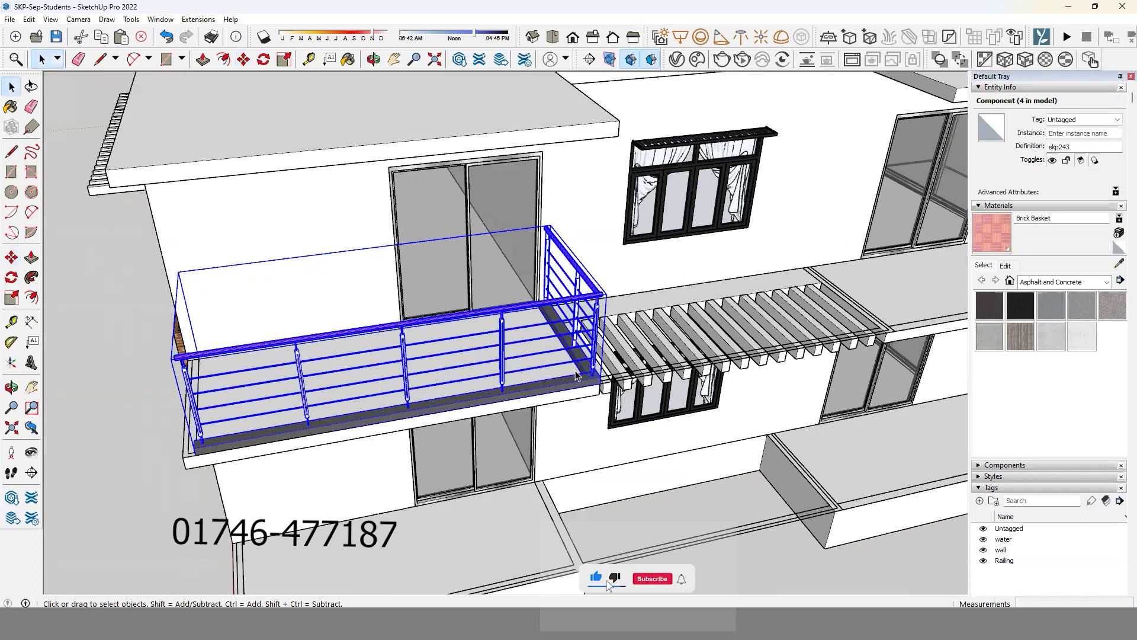
double_click(580, 379)
scroll(523, 321, up, 1)
scroll(498, 305, up, 2)
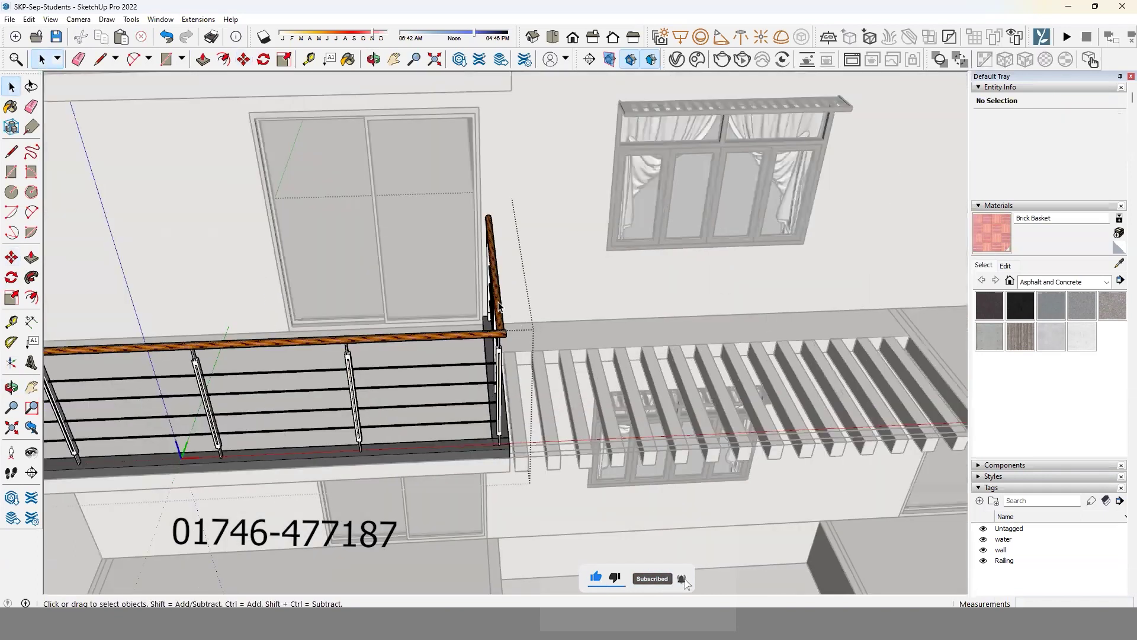
click(388, 278)
mouse_move(448, 309)
middle_down()
mouse_move(452, 322)
mouse_move(438, 258)
middle_up()
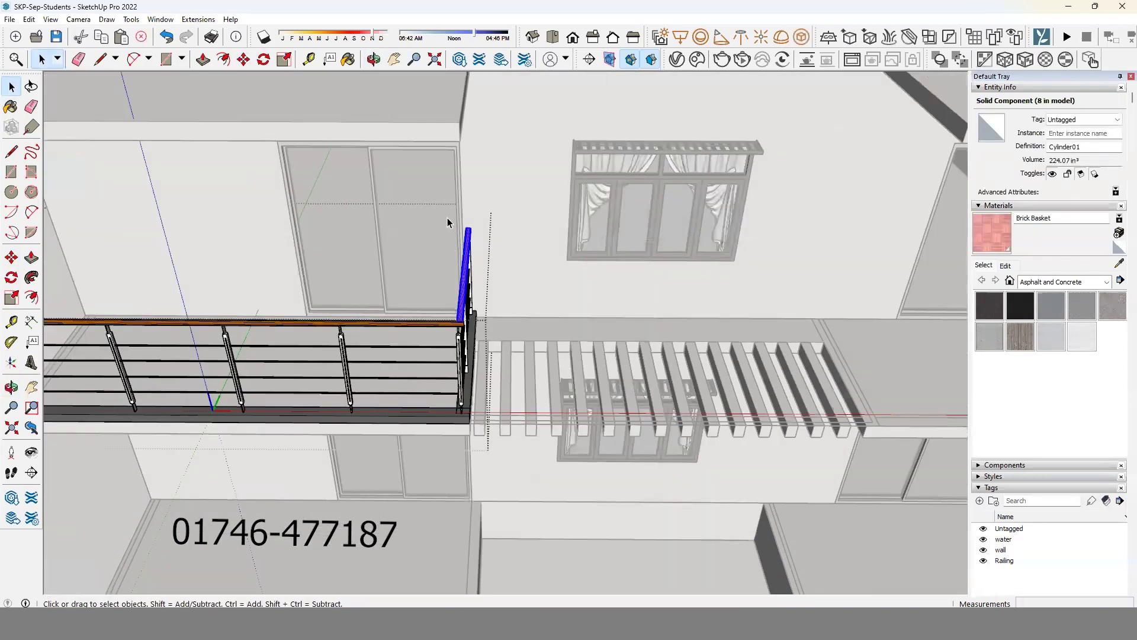
drag(447, 218, 524, 467)
middle_drag(524, 467, 404, 307)
shift+click(414, 361)
mouse_move(415, 361)
middle_down()
mouse_move(591, 464)
mouse_move(487, 355)
mouse_move(351, 278)
middle_up()
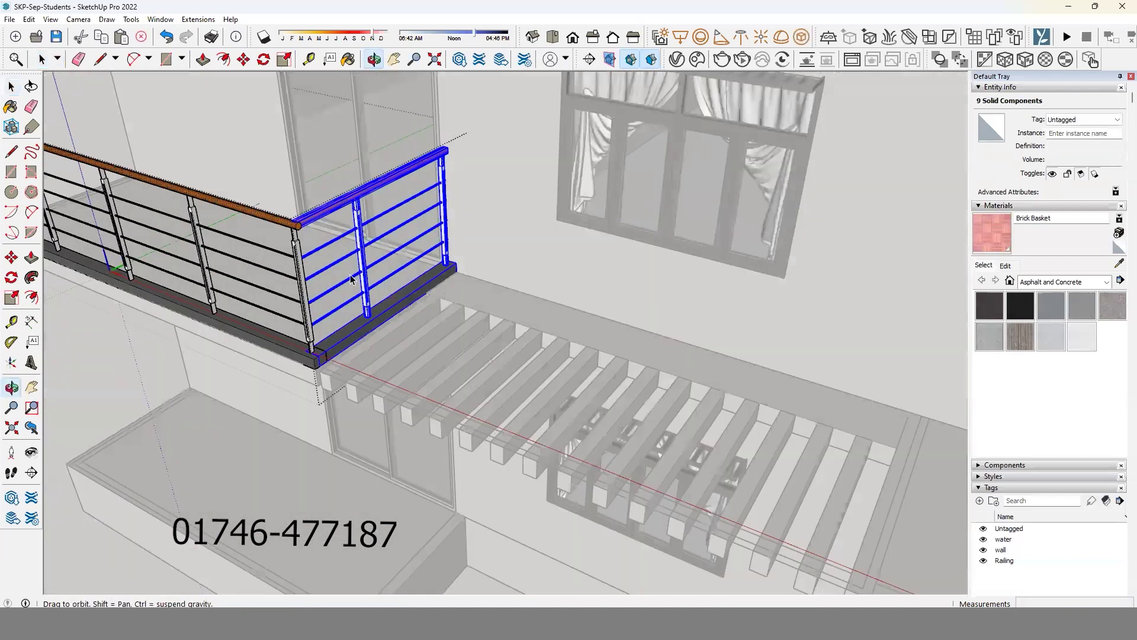
scroll(450, 260, up, 3)
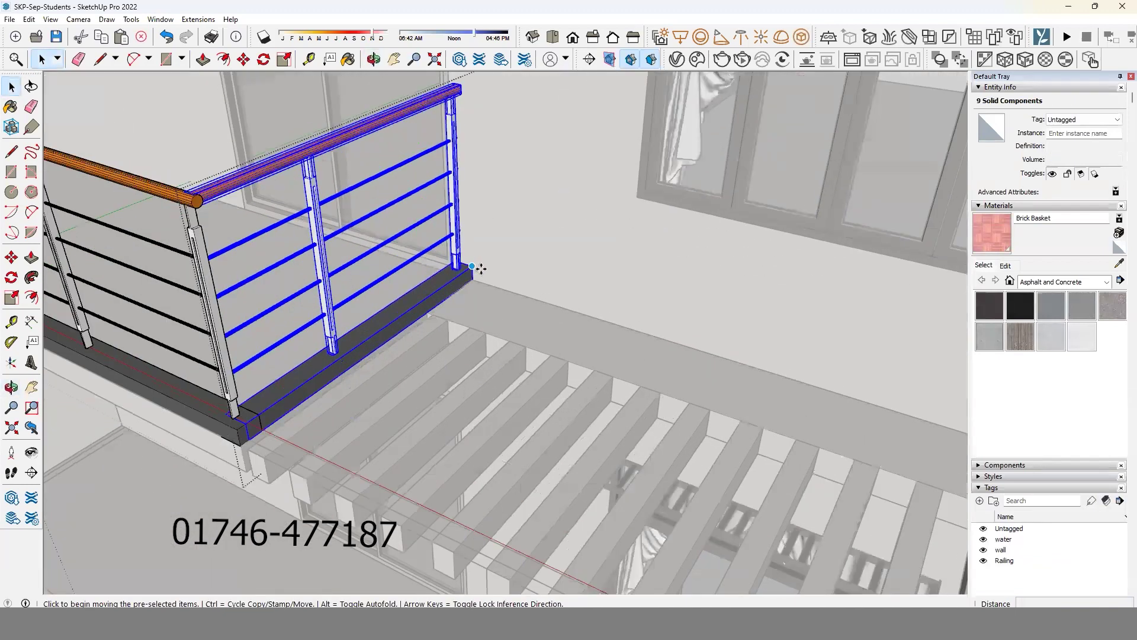
scroll(470, 278, down, 3)
Copy the selected end section to the balcony's wall end.
key(ctrl)
click(469, 279)
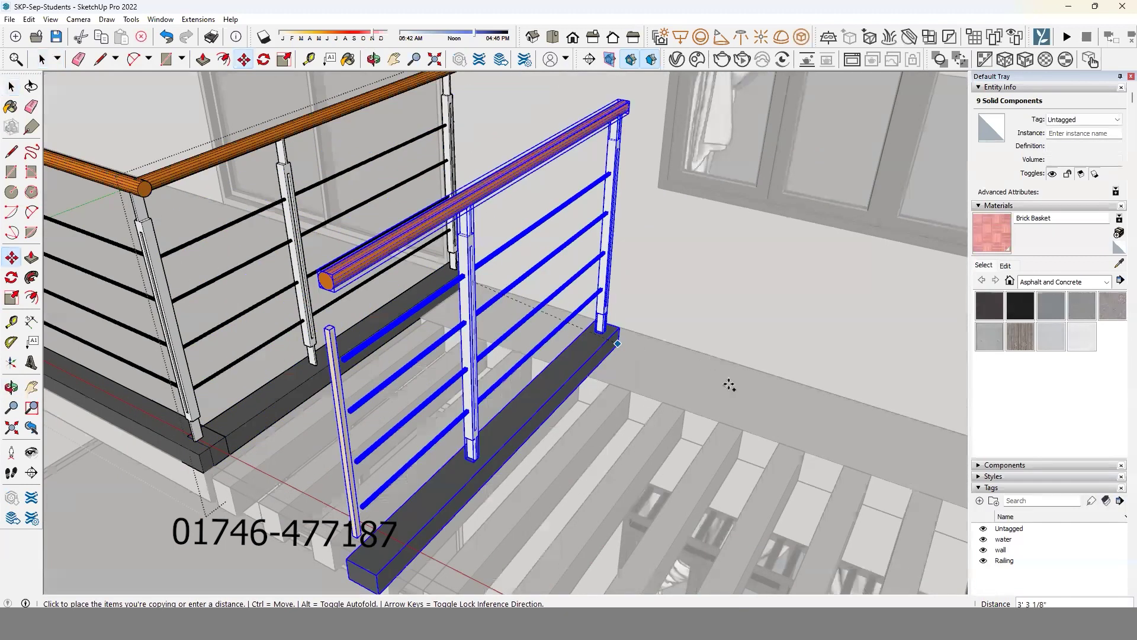
scroll(352, 238, down, 5)
scroll(323, 246, up, 2)
scroll(382, 281, up, 2)
scroll(401, 348, up, 2)
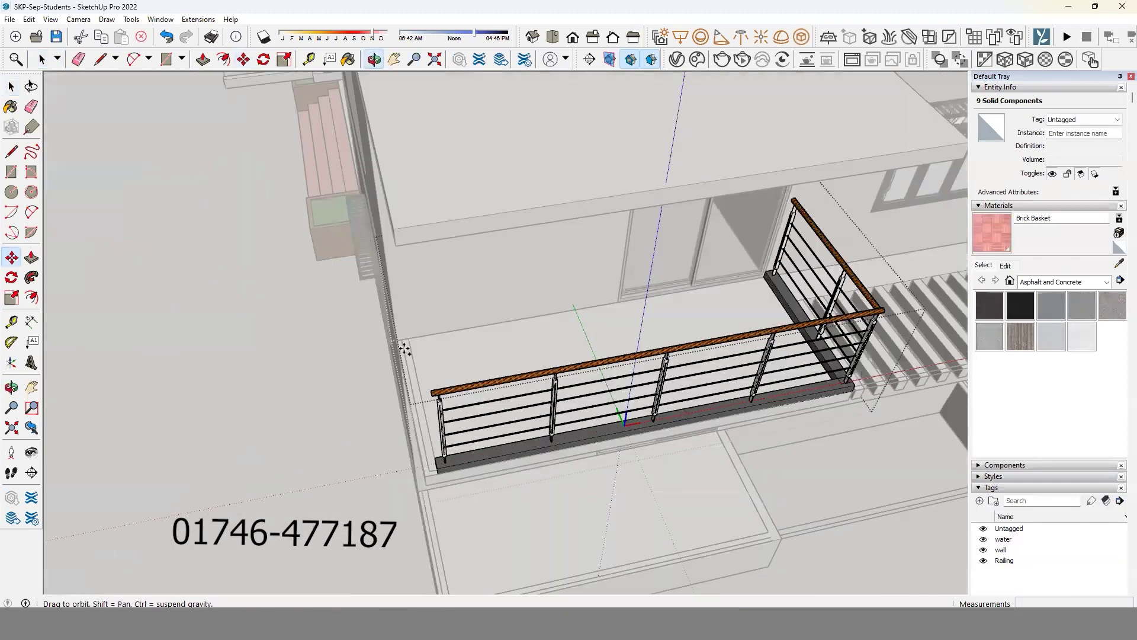
scroll(407, 330, up, 3)
click(417, 350)
mouse_move(427, 363)
middle_down()
mouse_move(521, 389)
mouse_move(262, 466)
middle_up()
scroll(336, 389, down, 5)
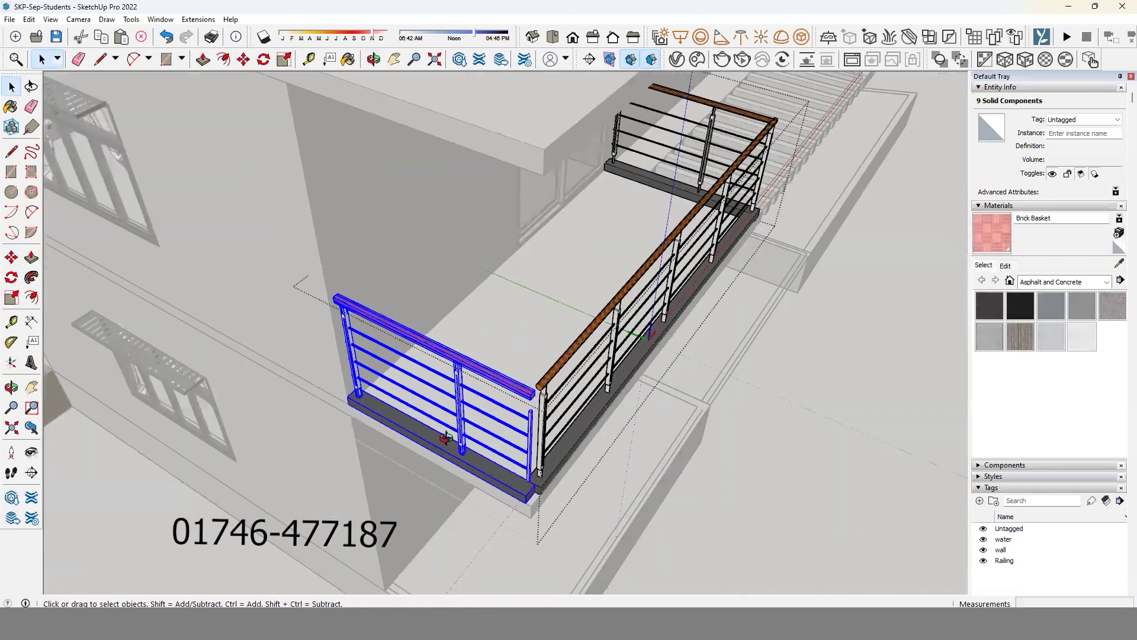
Delete the extra post at the railing corner.
key(space)
middle_drag(414, 284, 442, 291)
scroll(477, 385, up, 2)
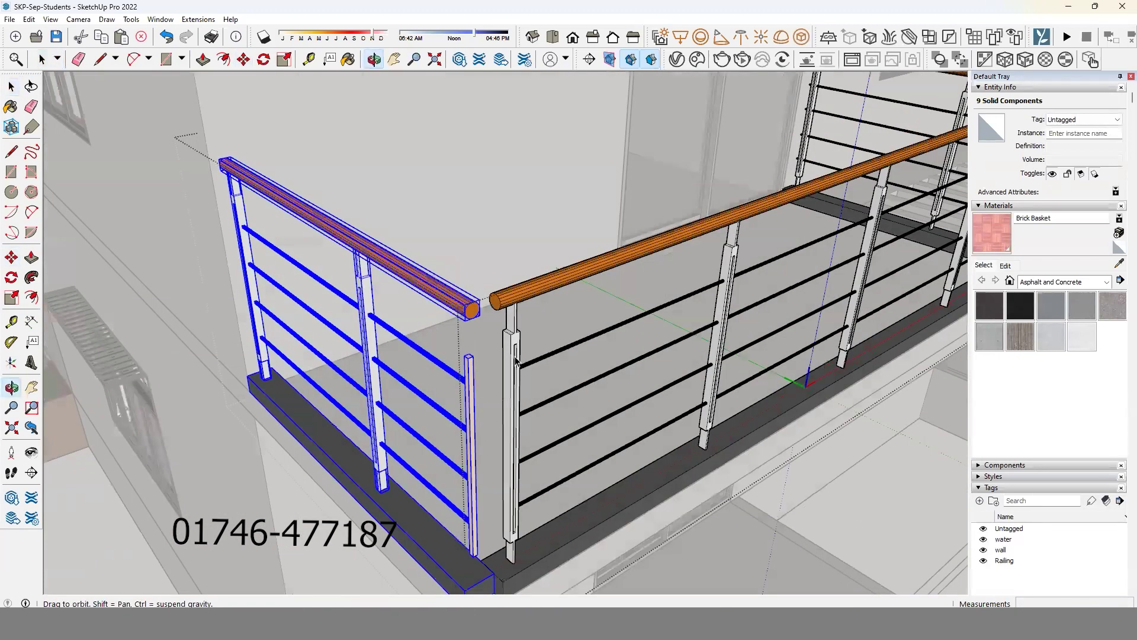
scroll(477, 385, up, 1)
scroll(492, 403, up, 1)
click(500, 414)
scroll(499, 415, down, 2)
mouse_move(572, 412)
middle_down()
mouse_move(599, 307)
mouse_move(589, 308)
middle_up()
key(Delete)
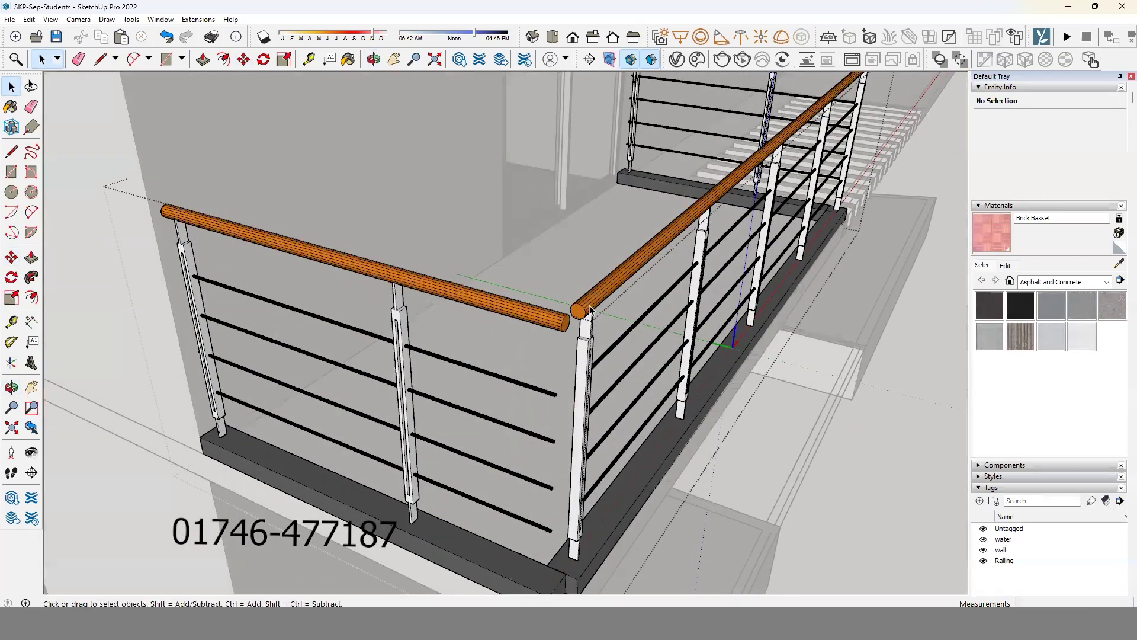
Scale the long handrail so it reaches the corner.
click(590, 308)
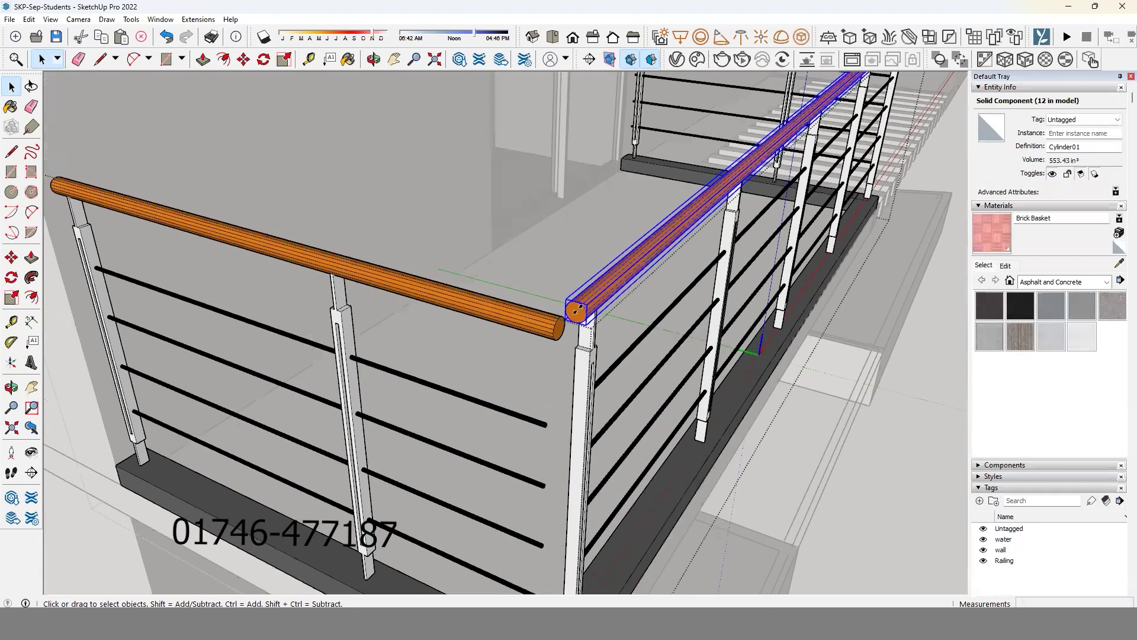
key(s)
scroll(575, 312, up, 2)
click(573, 312)
click(544, 331)
scroll(544, 331, down, 3)
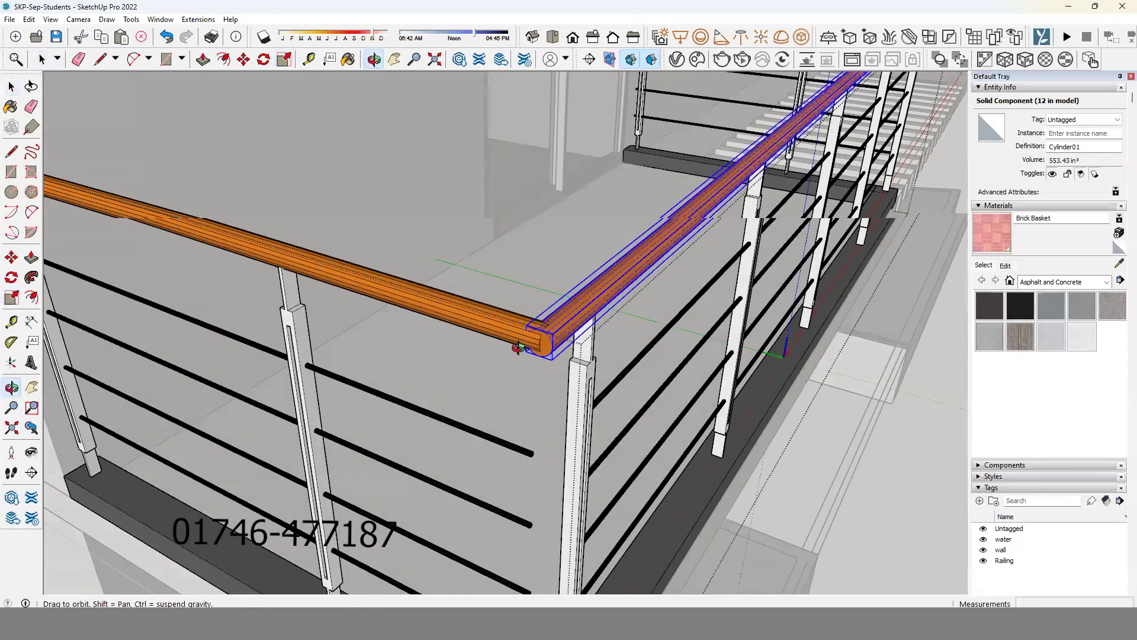
key(space)
mouse_move(502, 343)
middle_down()
mouse_move(456, 347)
mouse_move(502, 432)
mouse_move(470, 474)
middle_up()
scroll(456, 346, down, 3)
scroll(469, 474, up, 3)
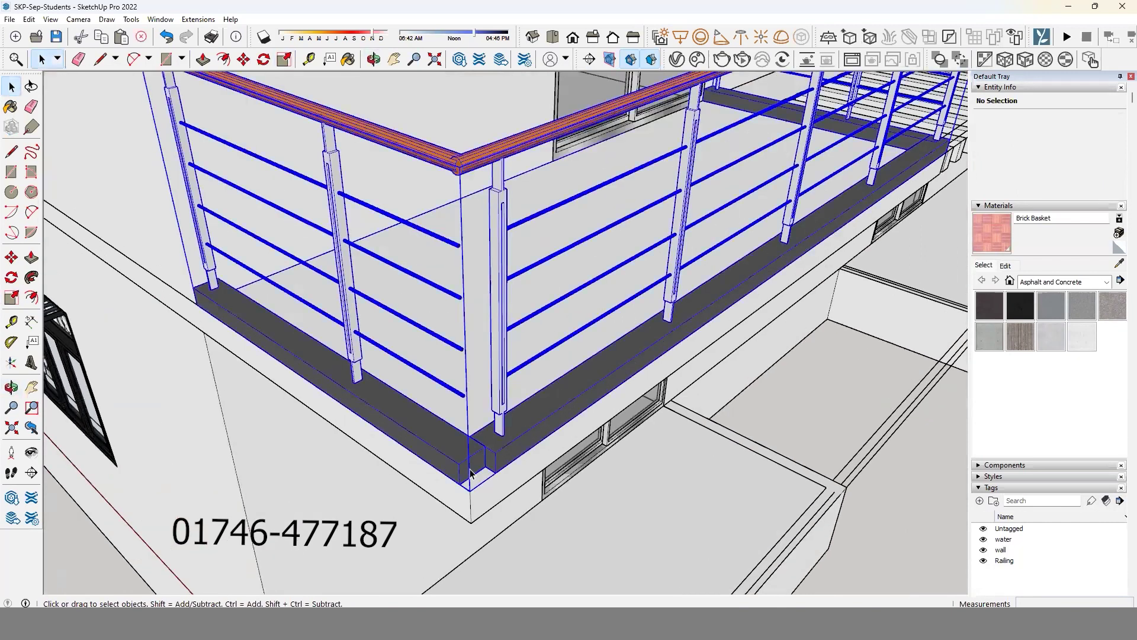
Push/Pull the end face of the railing's short base slab.
double_click(470, 472)
click(469, 465)
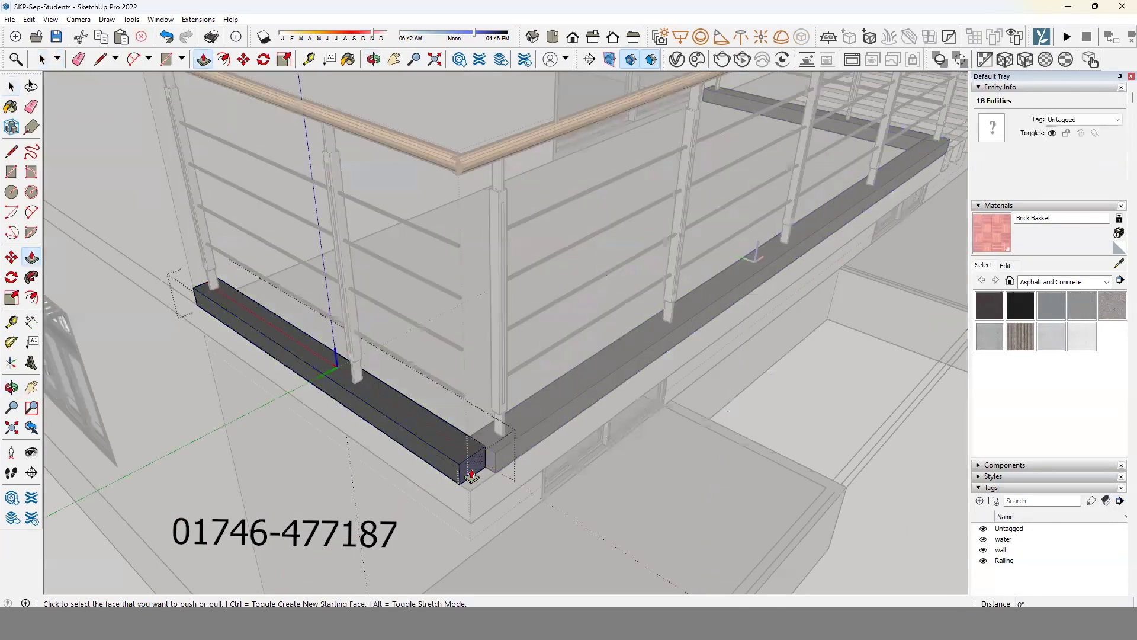
key(p)
click(475, 468)
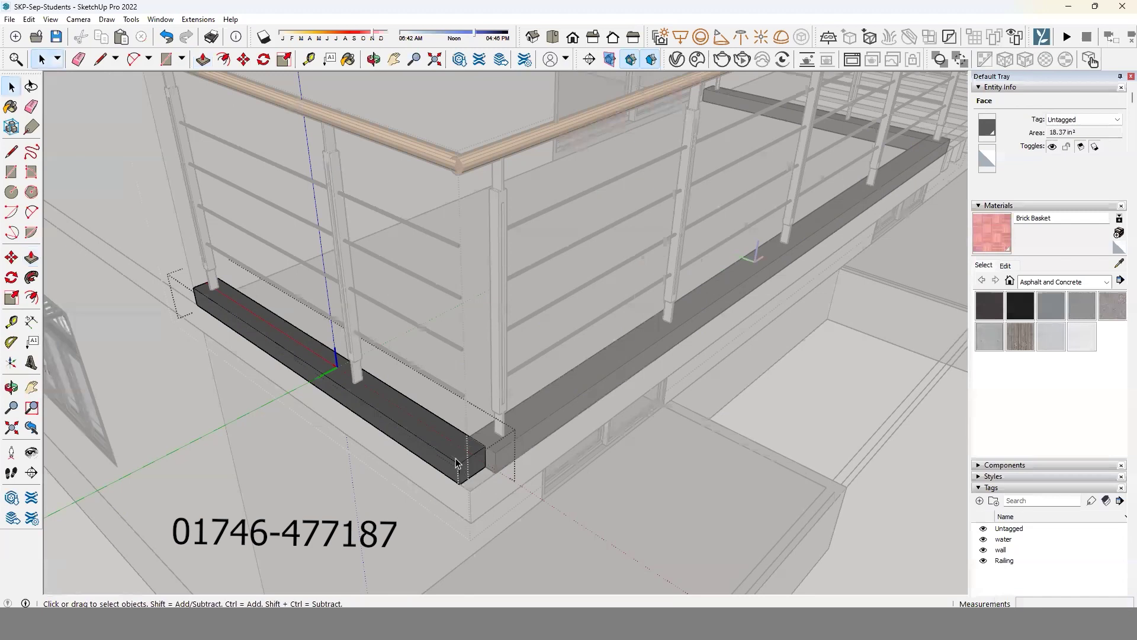
key(space)
Push/Pull the short base slab's face further toward the corner.
click(455, 461)
key(p)
click(470, 465)
middle_drag(470, 465, 519, 512)
scroll(519, 512, down, 3)
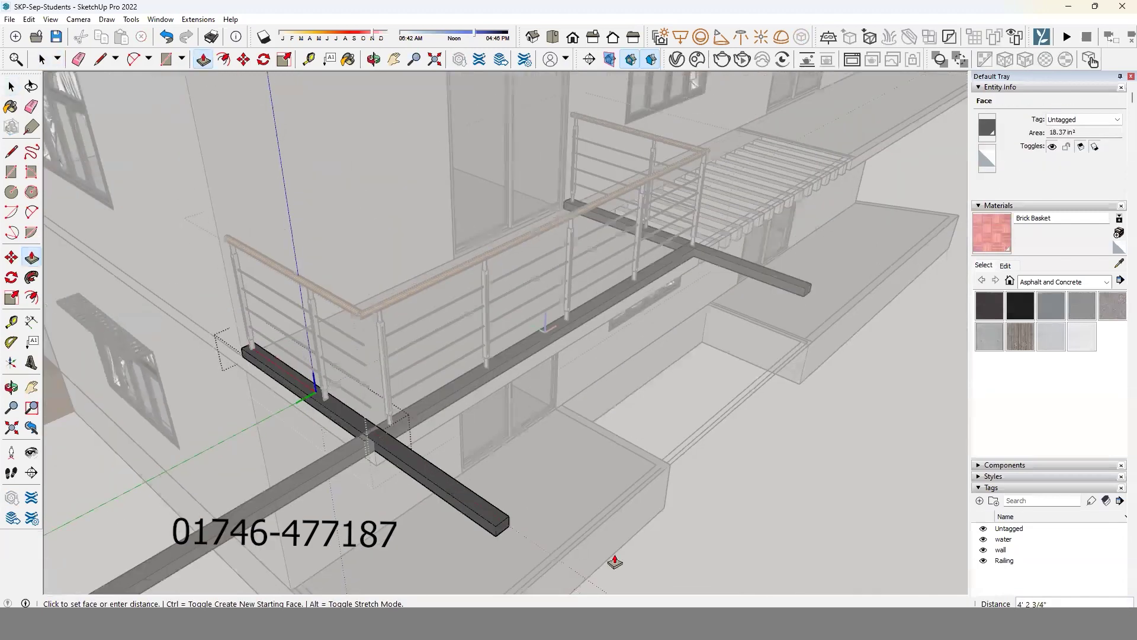
click(551, 545)
key(space)
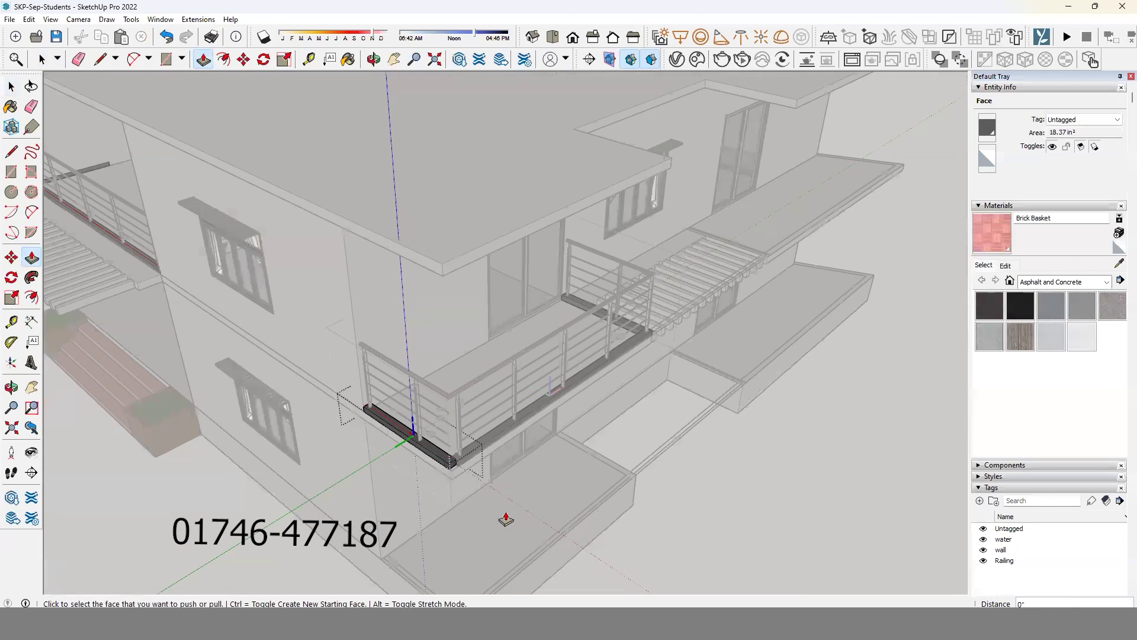
scroll(451, 464, up, 2)
scroll(450, 456, up, 2)
scroll(450, 445, up, 2)
scroll(450, 446, up, 2)
Make the short base slab unique and repeat the extrusion on its end.
click(451, 449)
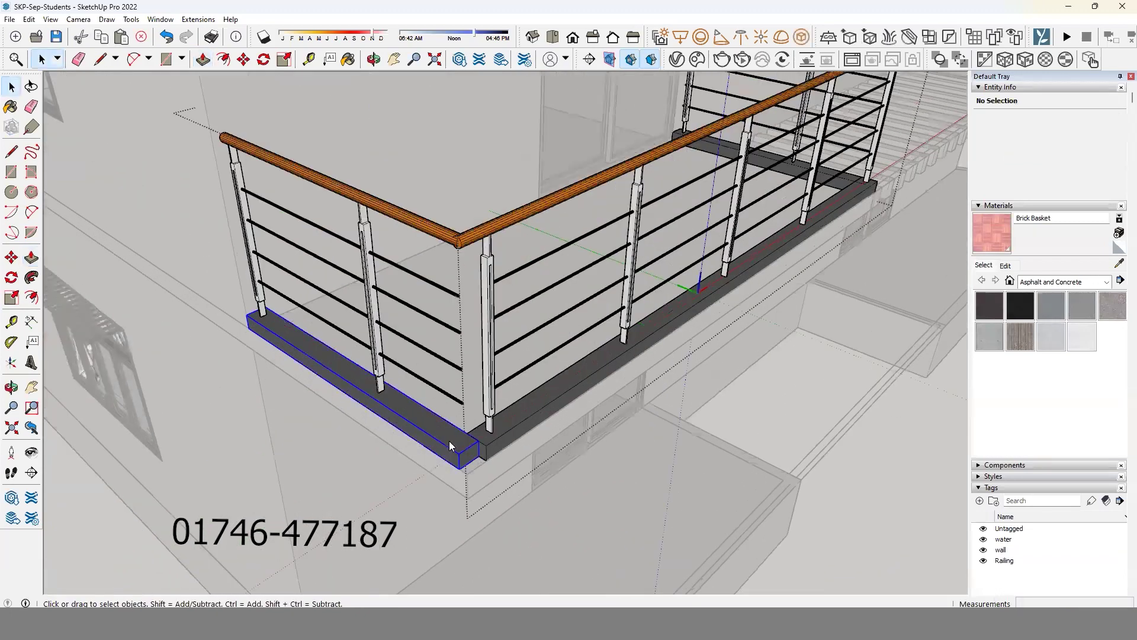
right_click(451, 450)
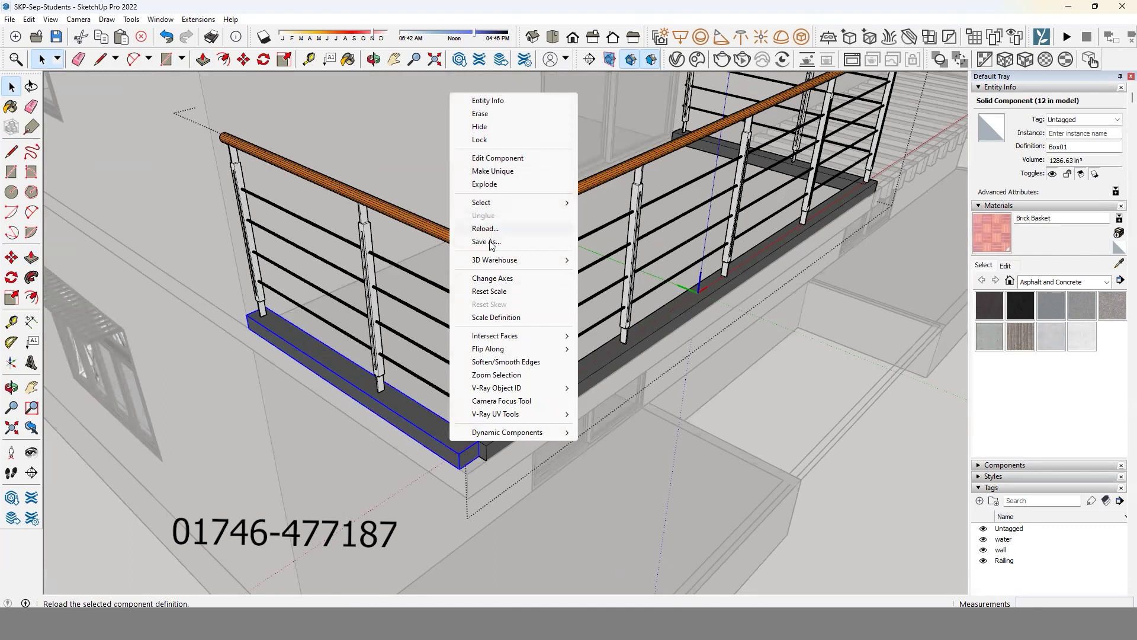
click(493, 171)
double_click(458, 459)
key(p)
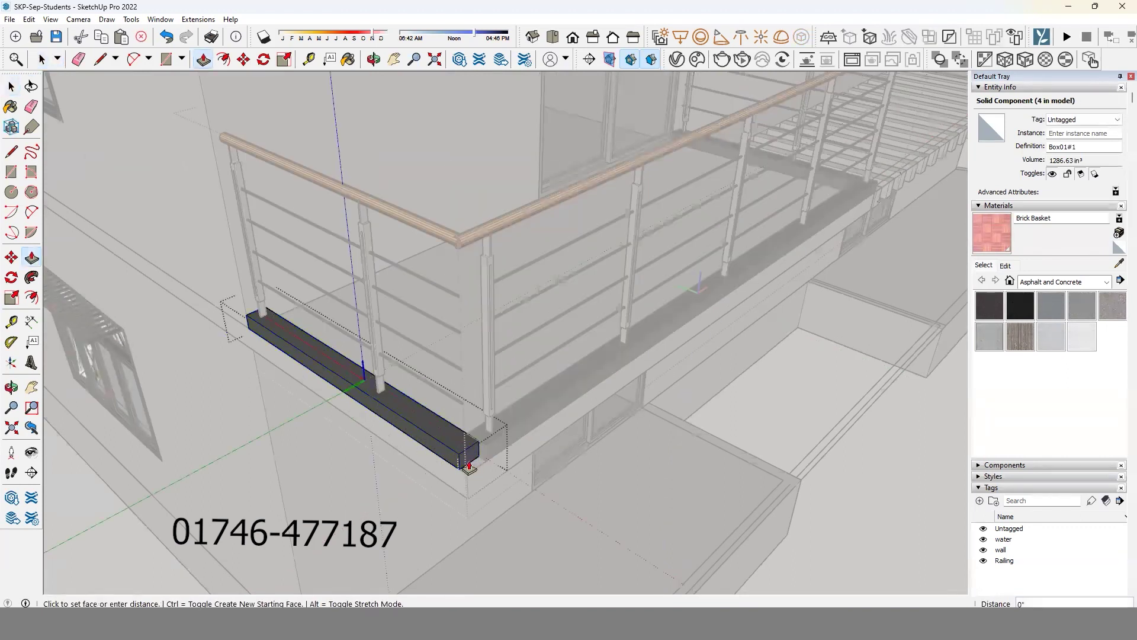
double_click(493, 452)
key(space)
Make the long ledge unique and extend its end face toward the corner.
click(501, 437)
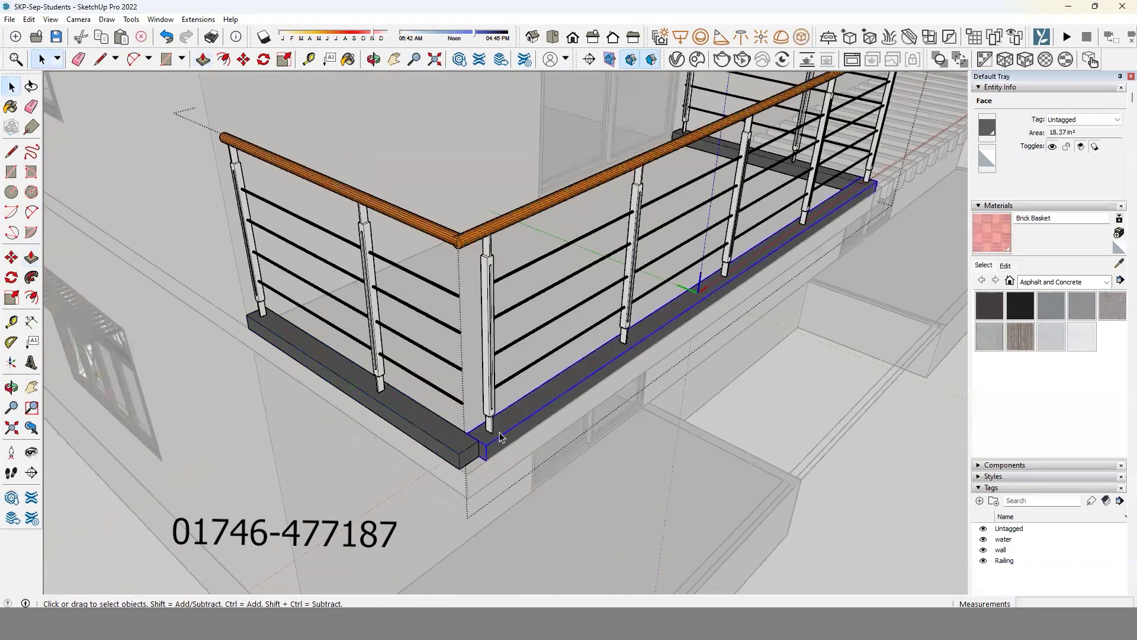
key(Escape)
right_click(507, 435)
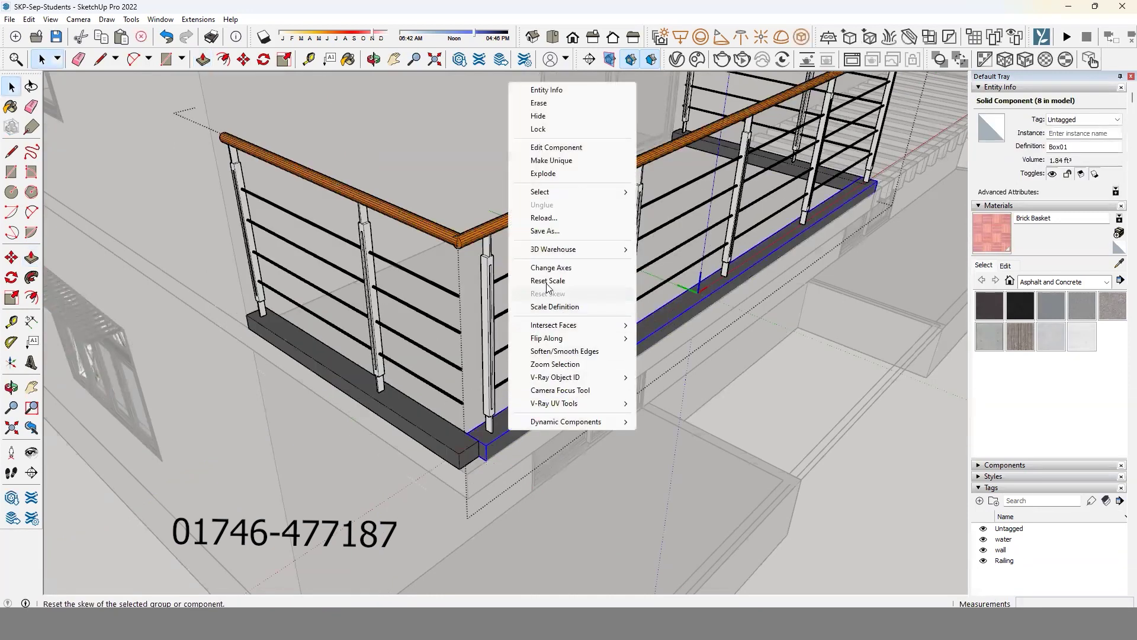
click(550, 160)
double_click(520, 417)
key(p)
click(472, 457)
key(space)
click(437, 446)
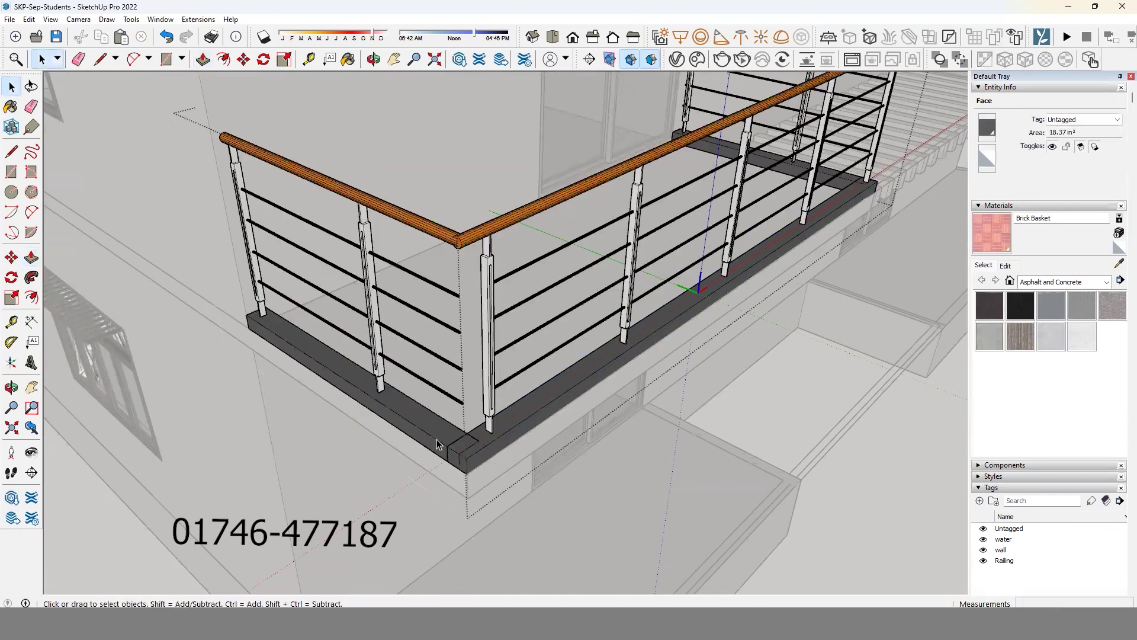
double_click(429, 438)
key(p)
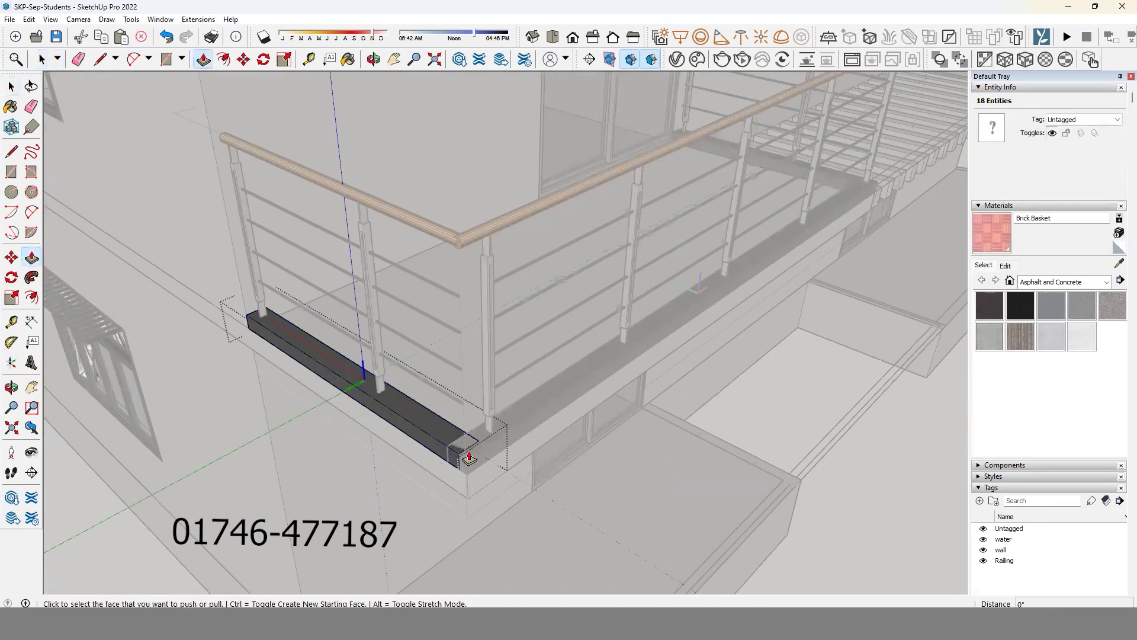
key(space)
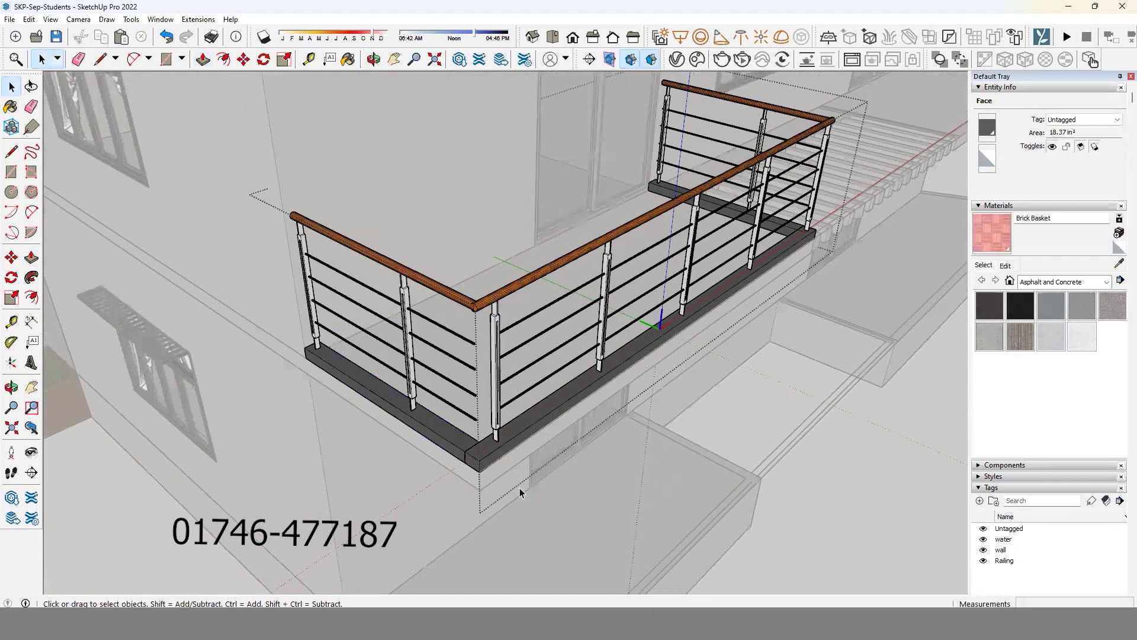
Exit the ledge and enter the front balcony railing component for editing.
key(Escape)
scroll(515, 462, down, 10)
scroll(516, 439, up, 3)
scroll(459, 350, up, 3)
mouse_move(459, 350)
middle_down()
mouse_move(438, 361)
mouse_move(490, 379)
middle_up()
click(486, 434)
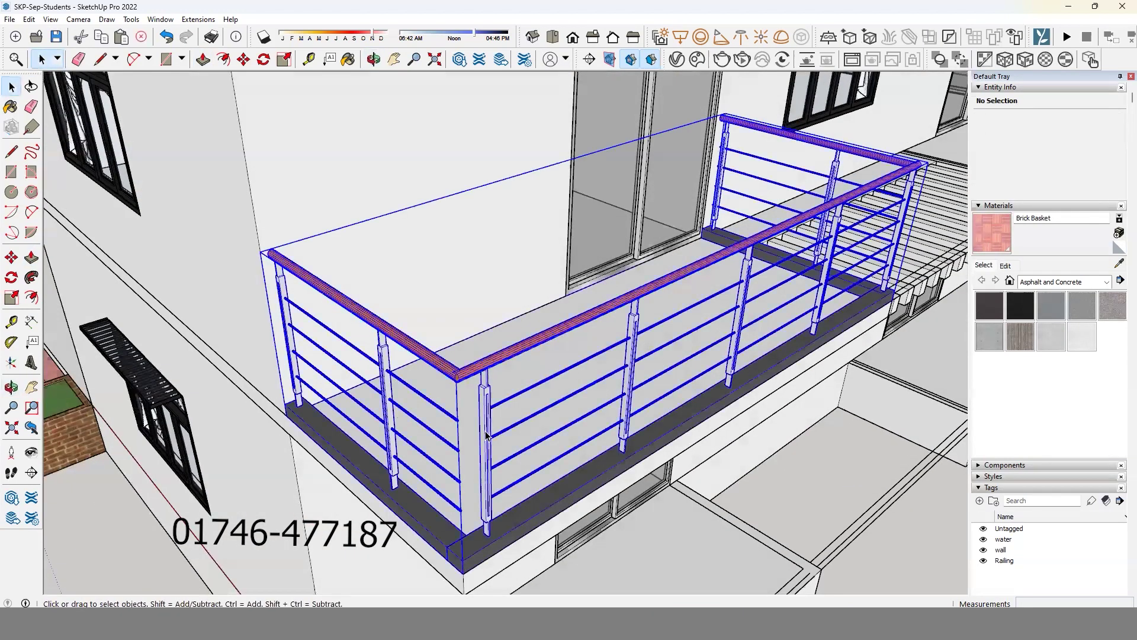
scroll(486, 434, down, 2)
middle_drag(369, 444, 358, 417)
scroll(362, 411, up, 3)
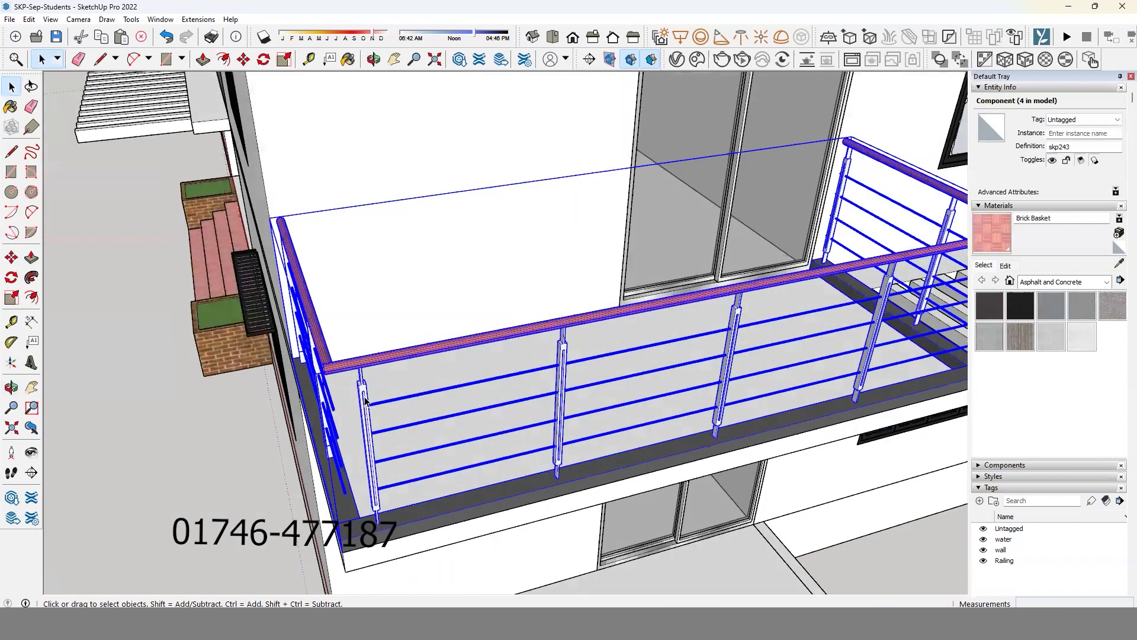
double_click(365, 401)
scroll(542, 452, down, 3)
Move a railing post to the ledge corner.
click(407, 507)
scroll(406, 506, up, 3)
scroll(424, 514, up, 2)
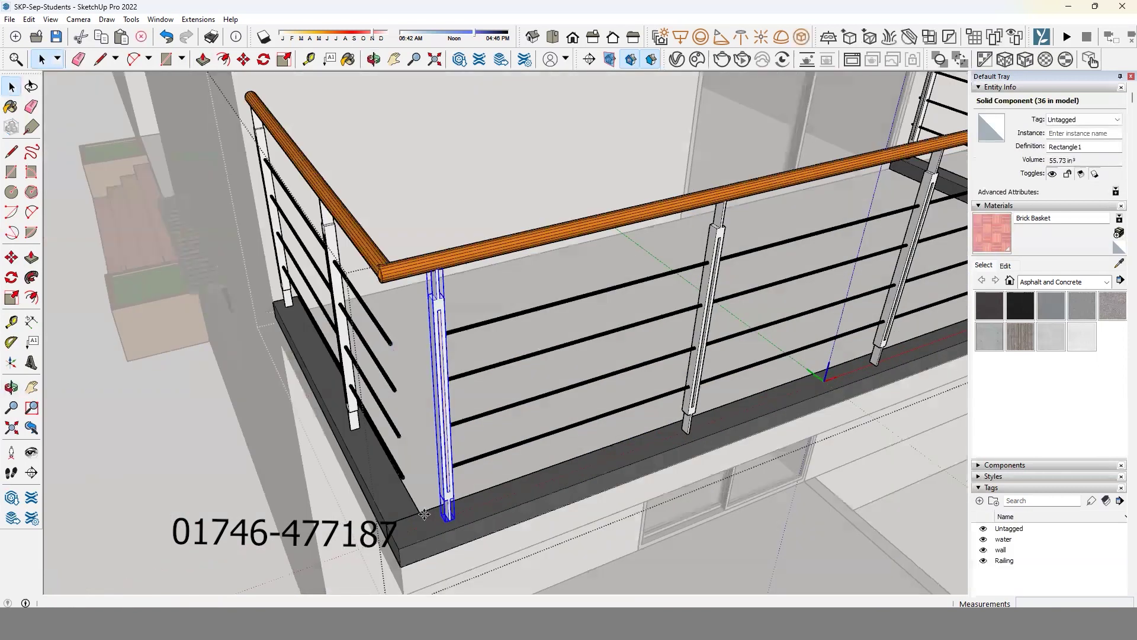
scroll(424, 514, up, 2)
key(m)
click(424, 514)
key(ctrl)
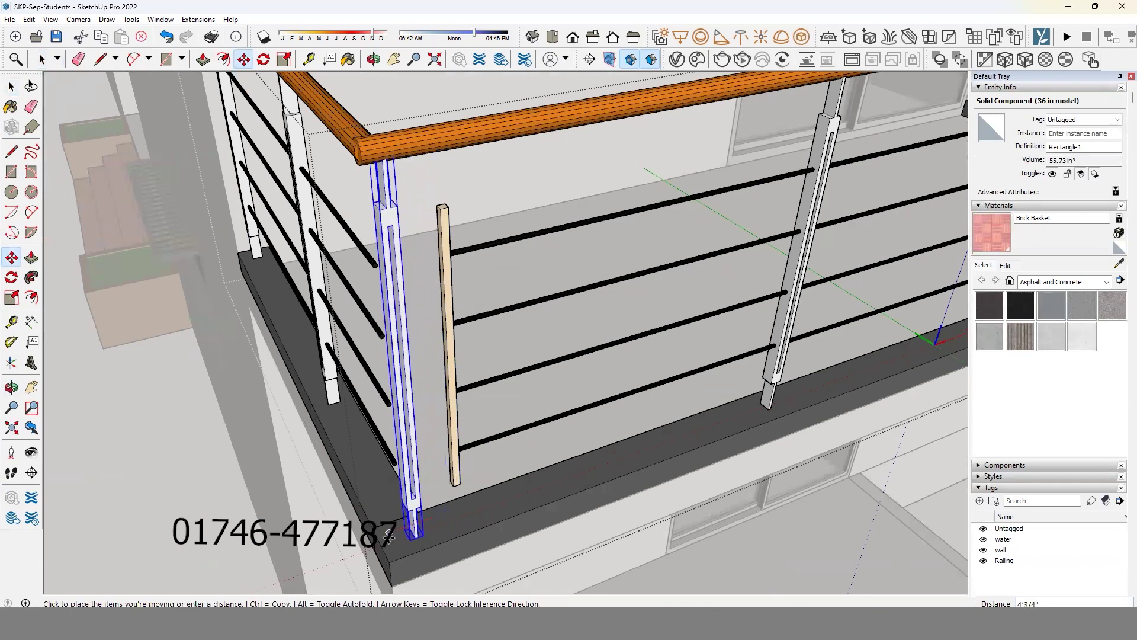
middle_drag(392, 536, 615, 567)
key(space)
Delete the leftover railing post.
mouse_move(498, 322)
middle_down()
mouse_move(814, 347)
mouse_move(890, 338)
mouse_move(355, 375)
middle_up()
scroll(365, 301, down, 2)
scroll(364, 301, down, 1)
scroll(552, 284, up, 1)
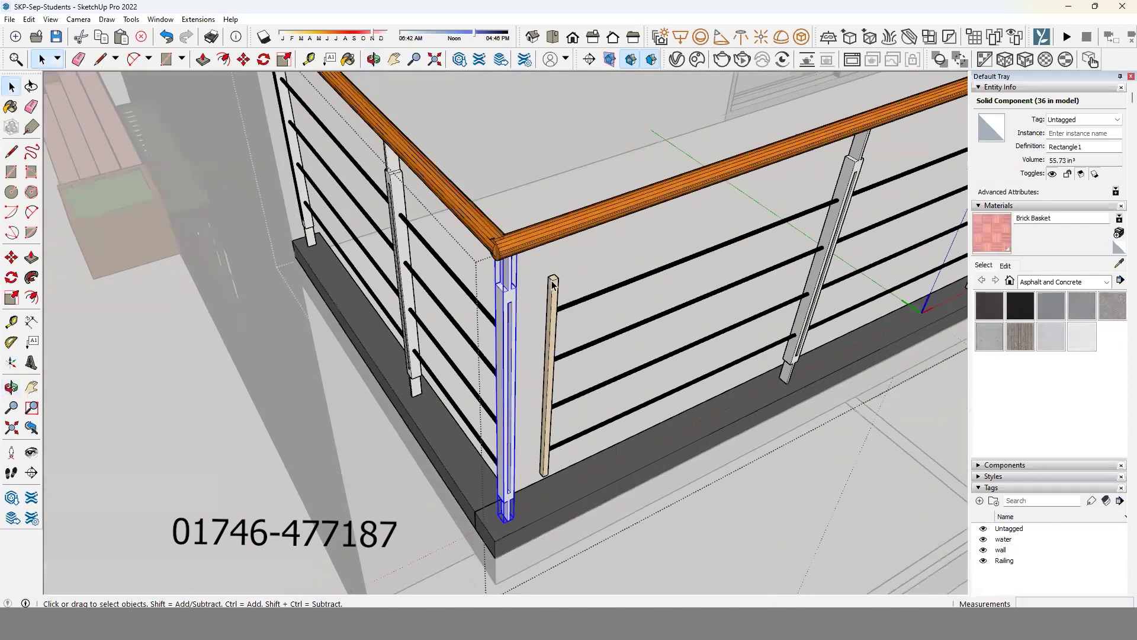
key(Delete)
Scale the four horizontal bars to reach the corner post.
middle_drag(609, 355, 508, 323)
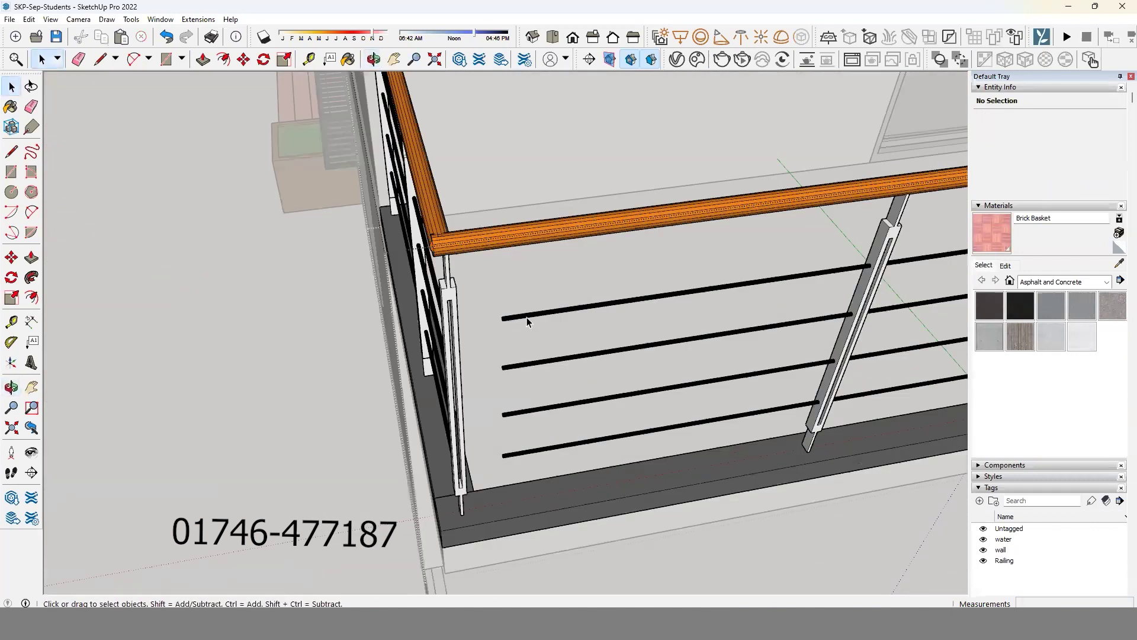
click(525, 320)
ctrl+click(533, 368)
ctrl+click(526, 414)
ctrl+click(522, 453)
key(s)
scroll(524, 425, up, 1)
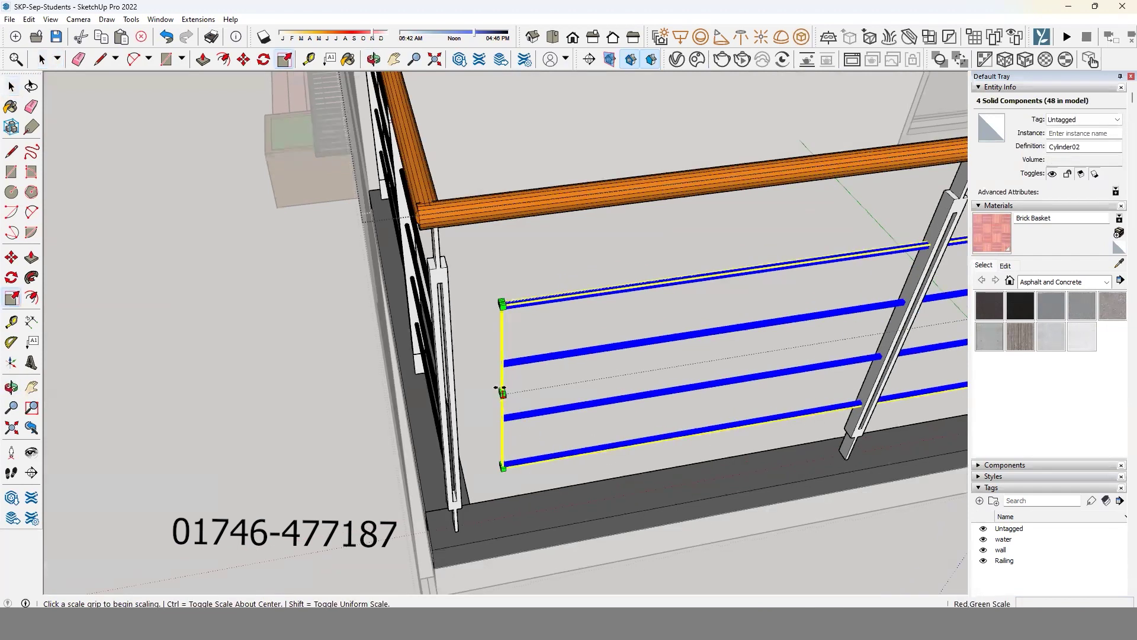
scroll(502, 391, up, 1)
click(502, 391)
click(437, 358)
scroll(378, 407, down, 5)
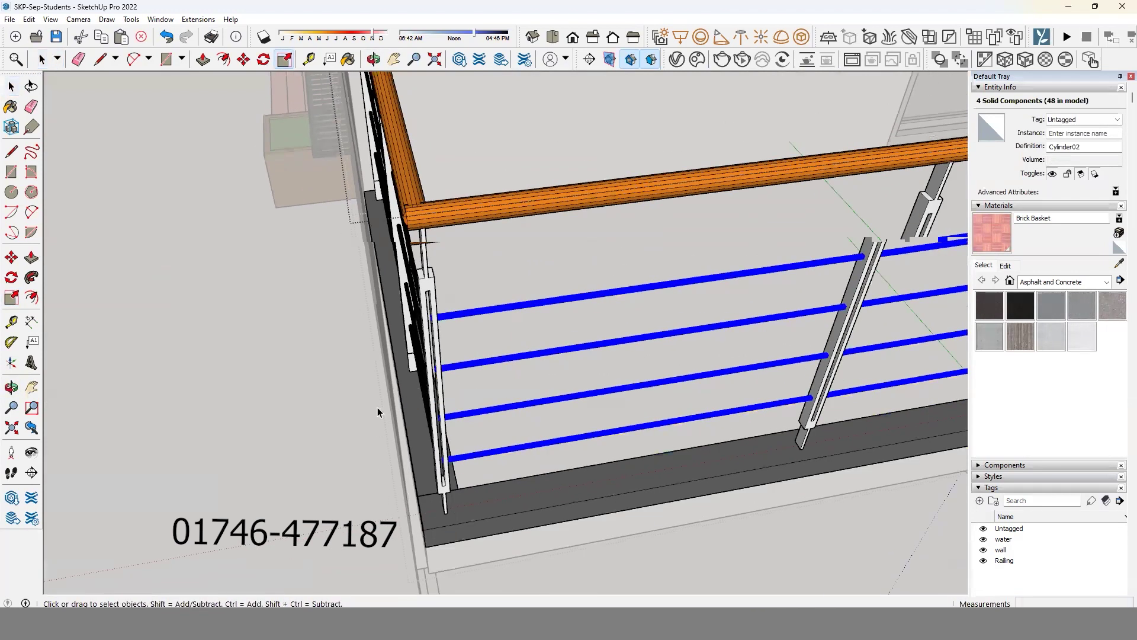
scroll(374, 417, down, 5)
middle_drag(374, 416, 553, 294)
Copy the upper balcony railing component onto the side upper balcony.
key(space)
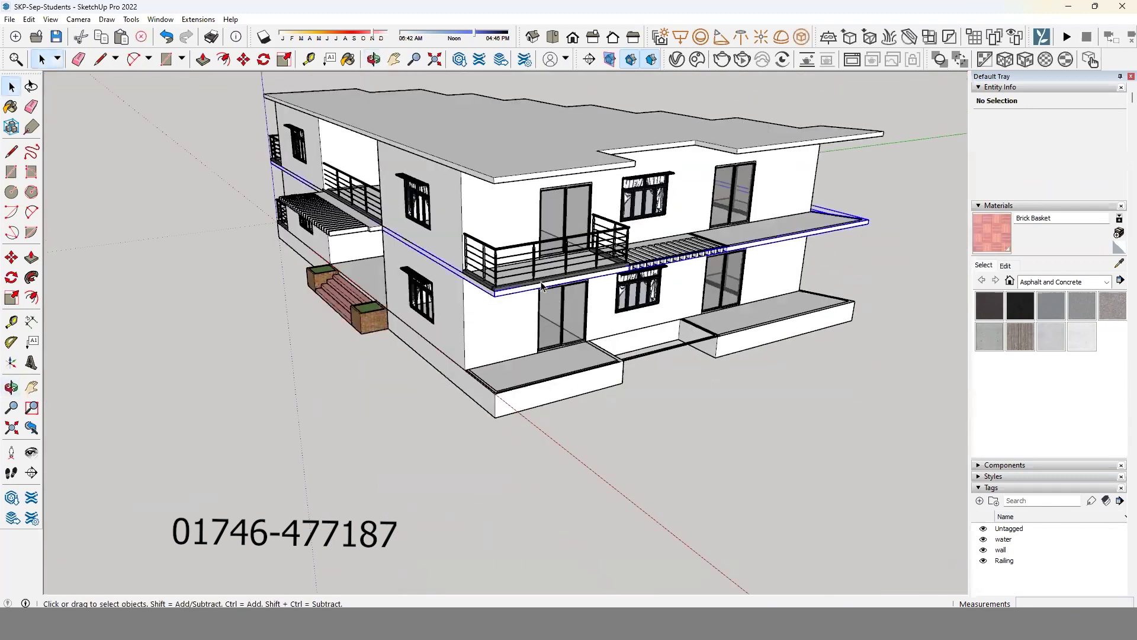
scroll(553, 293, up, 2)
click(577, 284)
scroll(580, 299, up, 1)
click(580, 299)
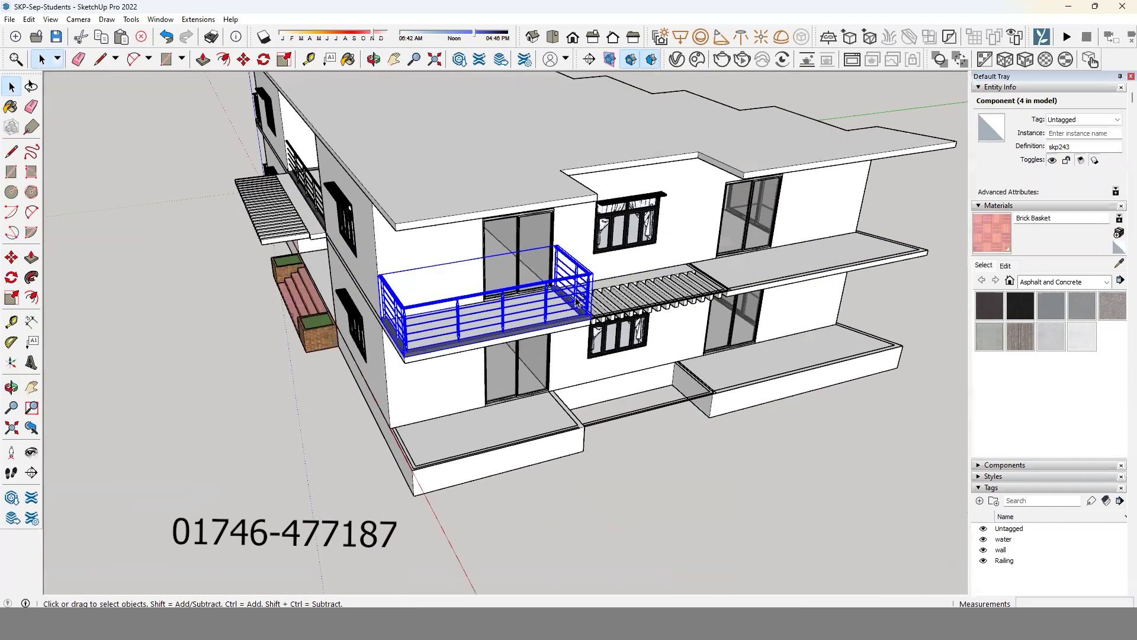
key(m)
scroll(379, 367, up, 2)
scroll(375, 373, up, 2)
click(375, 370)
key(ctrl)
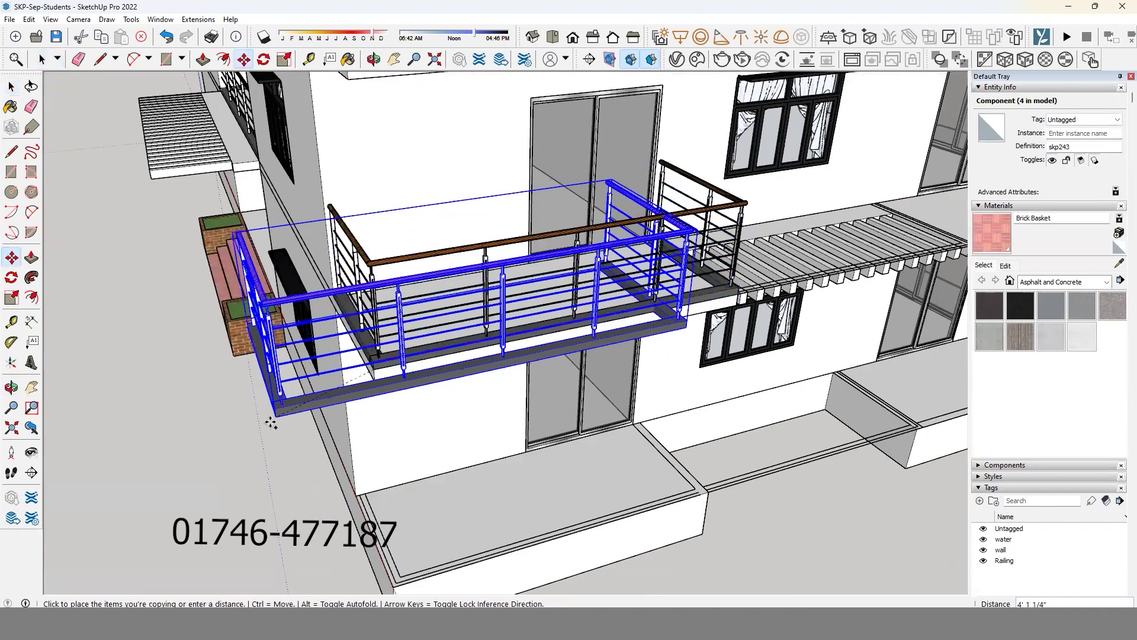
scroll(267, 562, down, 5)
scroll(560, 335, up, 3)
scroll(566, 351, up, 2)
scroll(567, 351, up, 2)
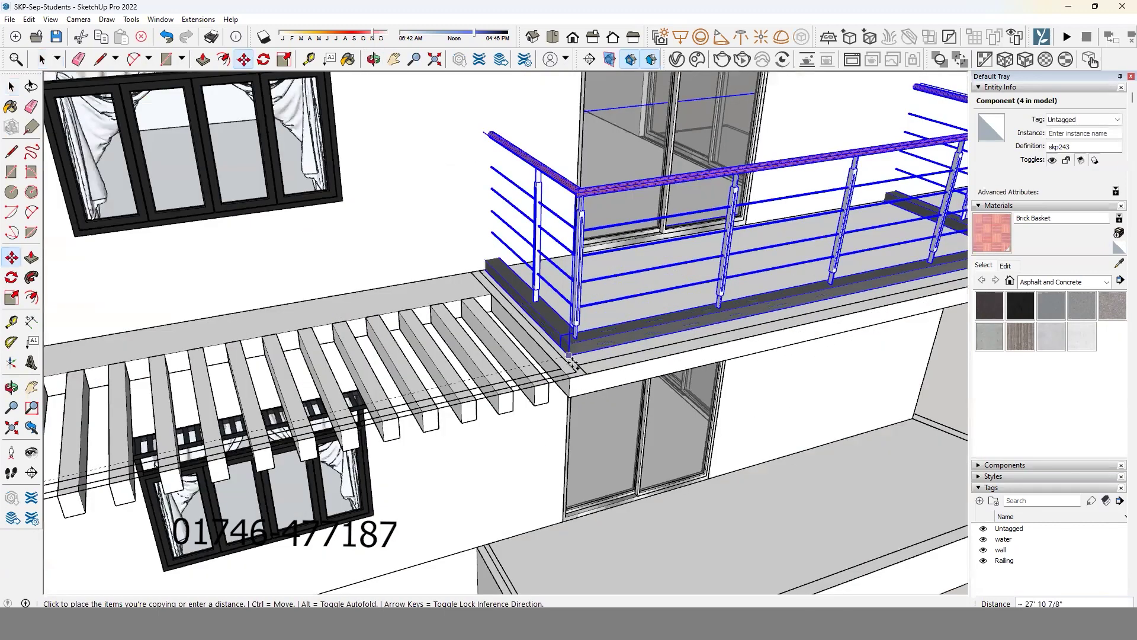
scroll(568, 379, up, 1)
click(449, 403)
scroll(449, 403, down, 4)
Stretch the copied railing about 1.49 times along its length to span the balcony.
mouse_move(427, 367)
middle_down()
mouse_move(402, 354)
mouse_move(451, 355)
middle_up()
scroll(521, 355, up, 2)
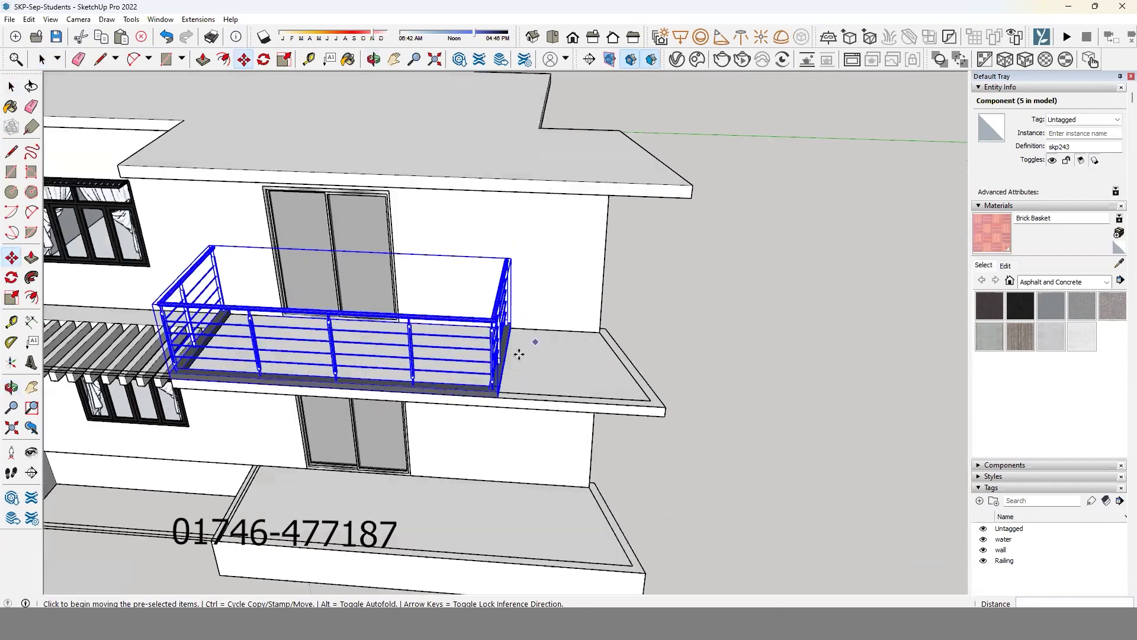
middle_drag(522, 356, 490, 326)
key(s)
click(490, 327)
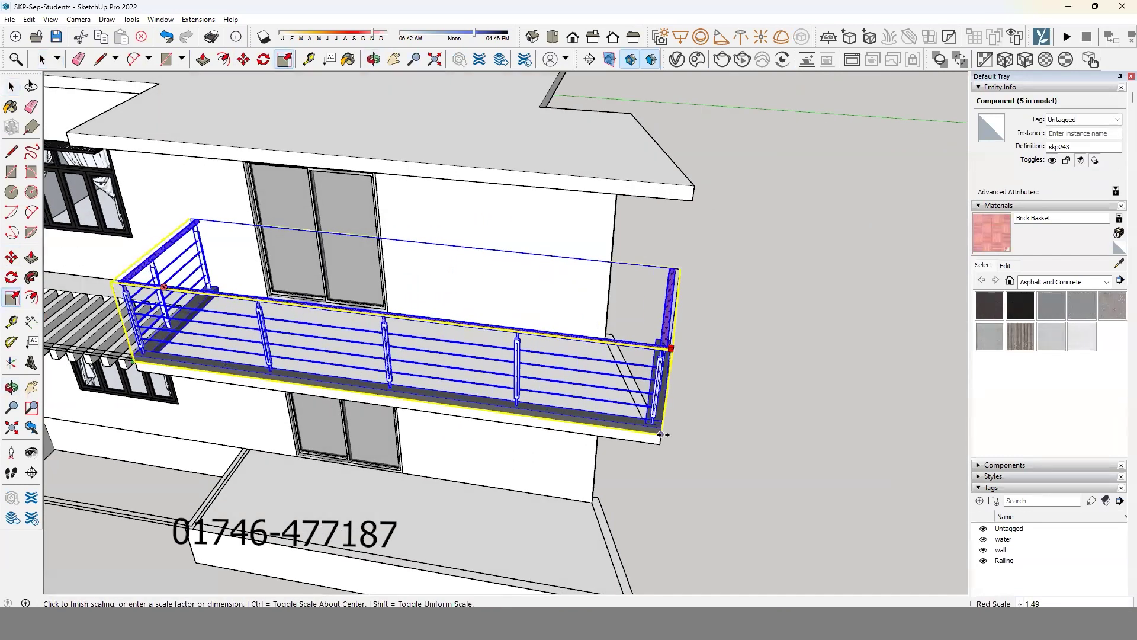
click(616, 425)
mouse_move(616, 425)
middle_down()
mouse_move(489, 350)
mouse_move(471, 381)
middle_up()
Open the copied railing for editing and select its base plate.
key(space)
double_click(489, 350)
click(489, 350)
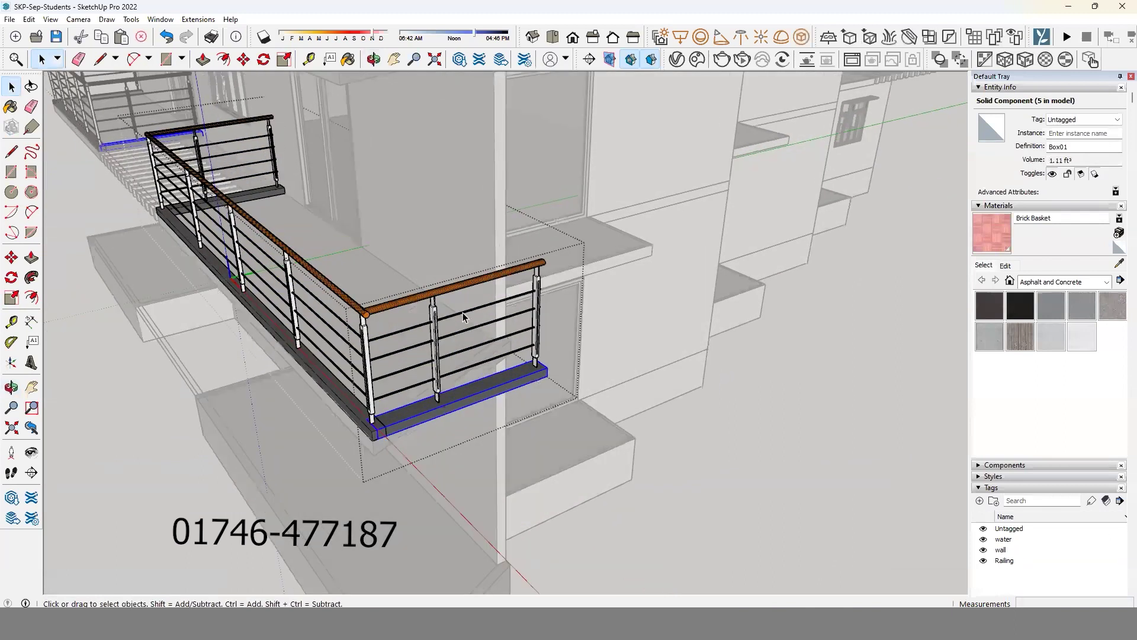
Make the copied railing unique and open it for editing.
click(472, 393)
right_click(483, 392)
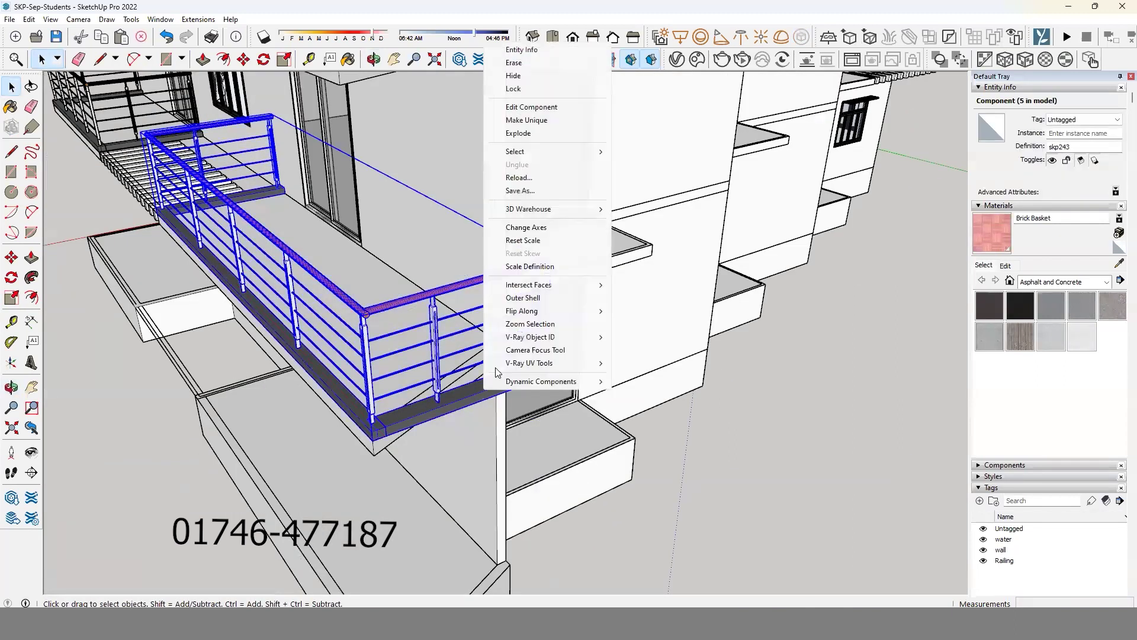
click(539, 126)
double_click(415, 331)
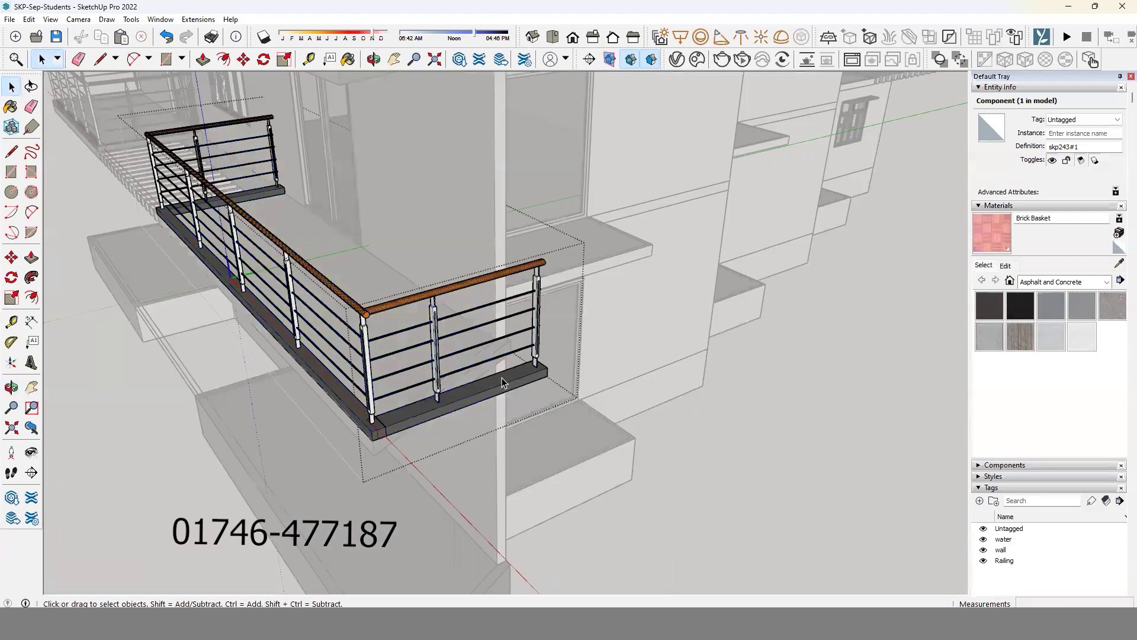
click(462, 533)
Rotate the short-side posts and rails about the ledge corner.
middle_drag(462, 533, 417, 324)
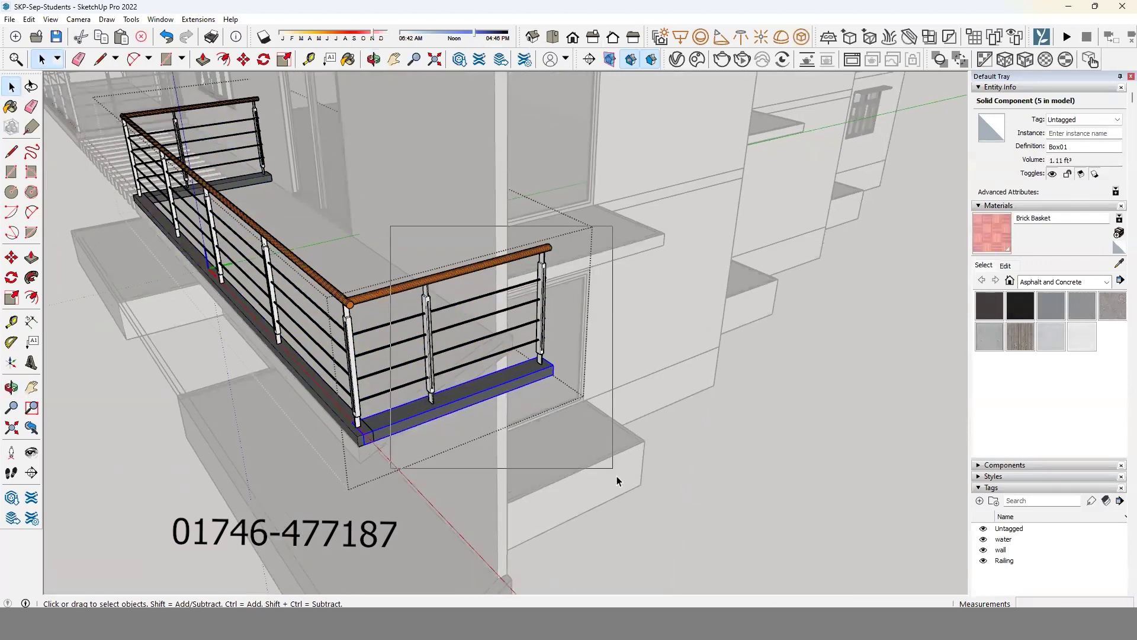
drag(616, 476, 615, 473)
shift+click(496, 354)
shift+click(500, 332)
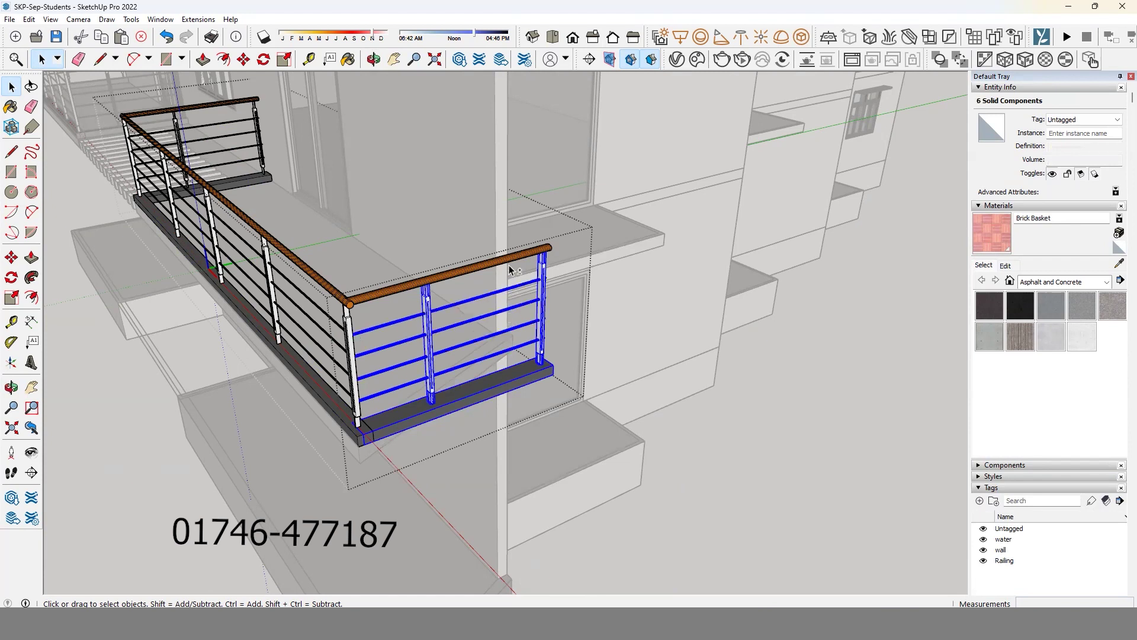
scroll(385, 385, up, 2)
key(q)
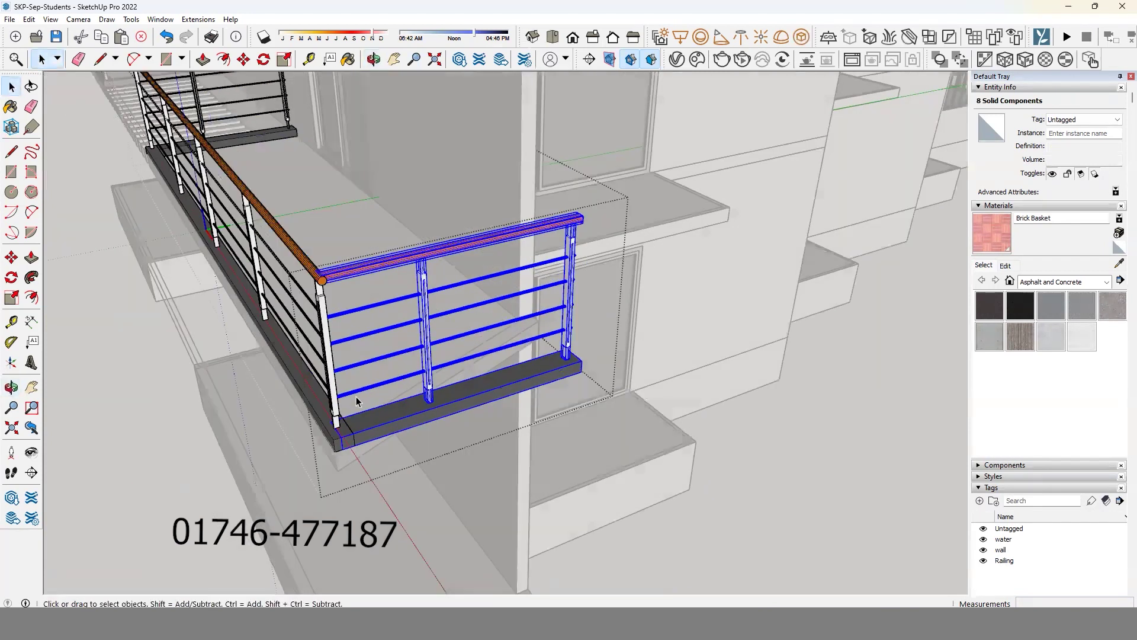
scroll(355, 395, up, 2)
scroll(355, 395, up, 2)
scroll(339, 423, up, 2)
click(333, 421)
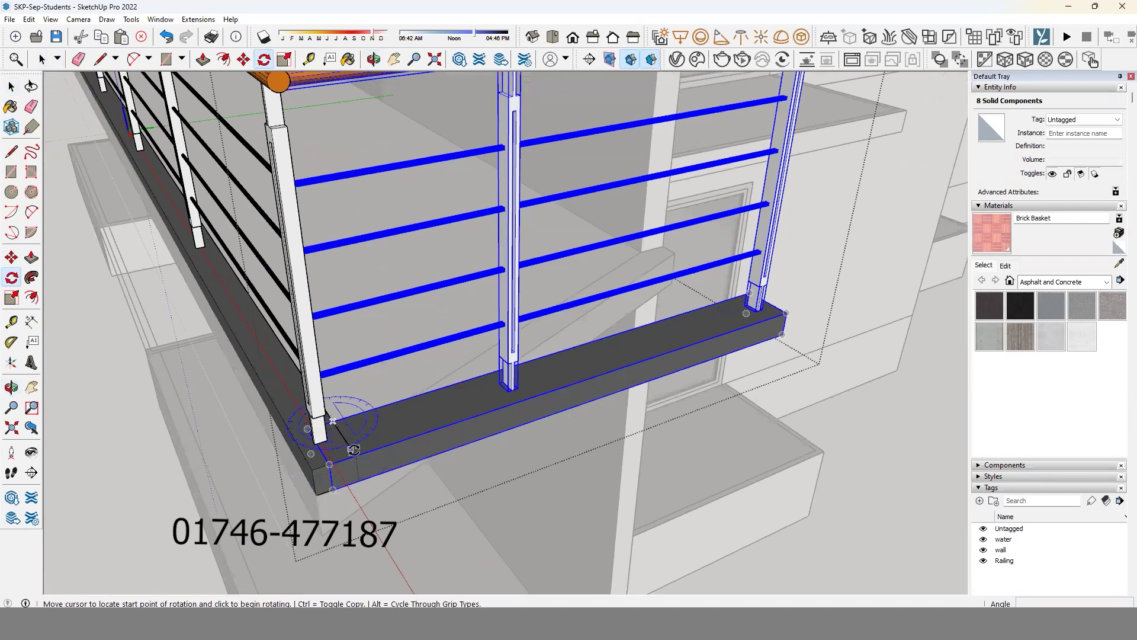
click(354, 455)
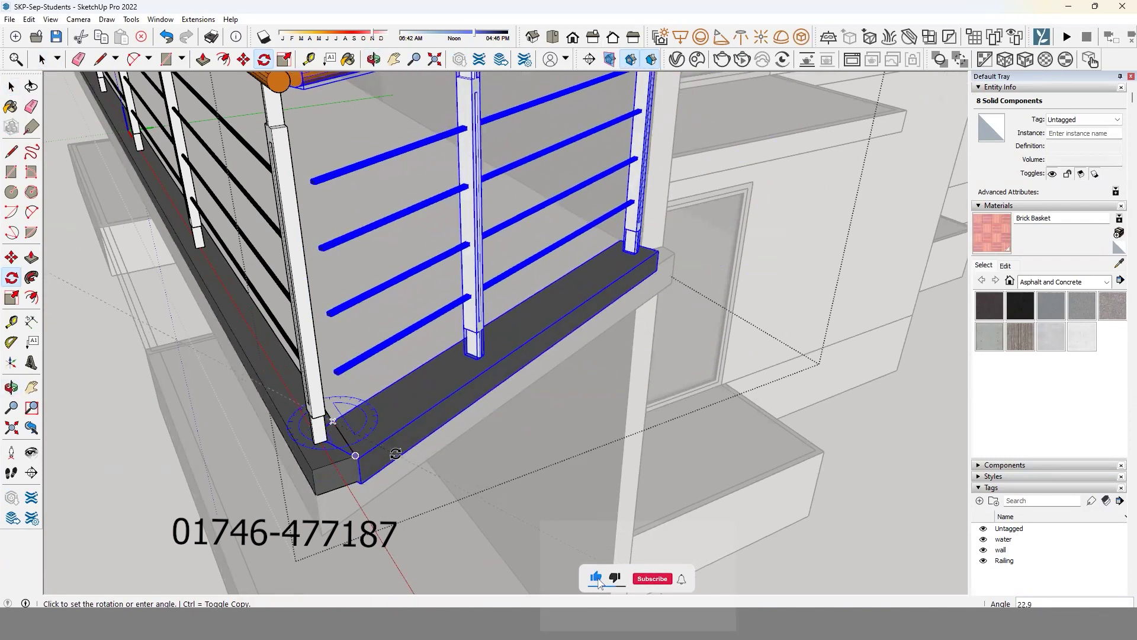
click(352, 456)
mouse_move(352, 456)
middle_down()
mouse_move(381, 480)
mouse_move(568, 471)
middle_up()
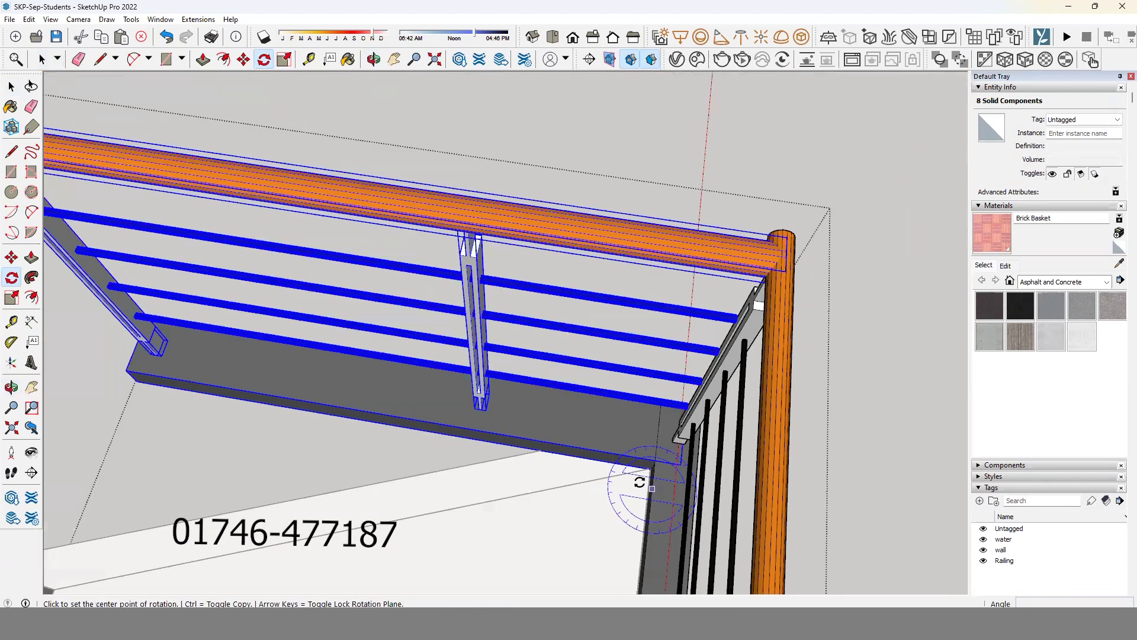
Move the short side piece back into place at the ledge corner.
scroll(650, 487, up, 2)
click(651, 465)
scroll(651, 466, down, 2)
scroll(539, 508, up, 5)
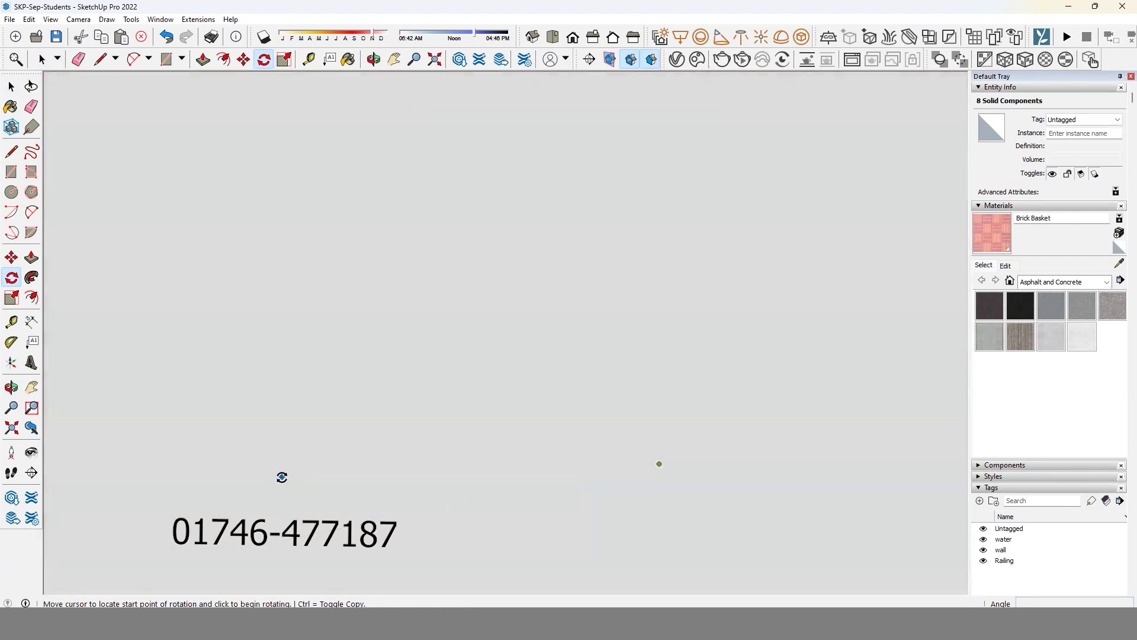
scroll(288, 475, down, 3)
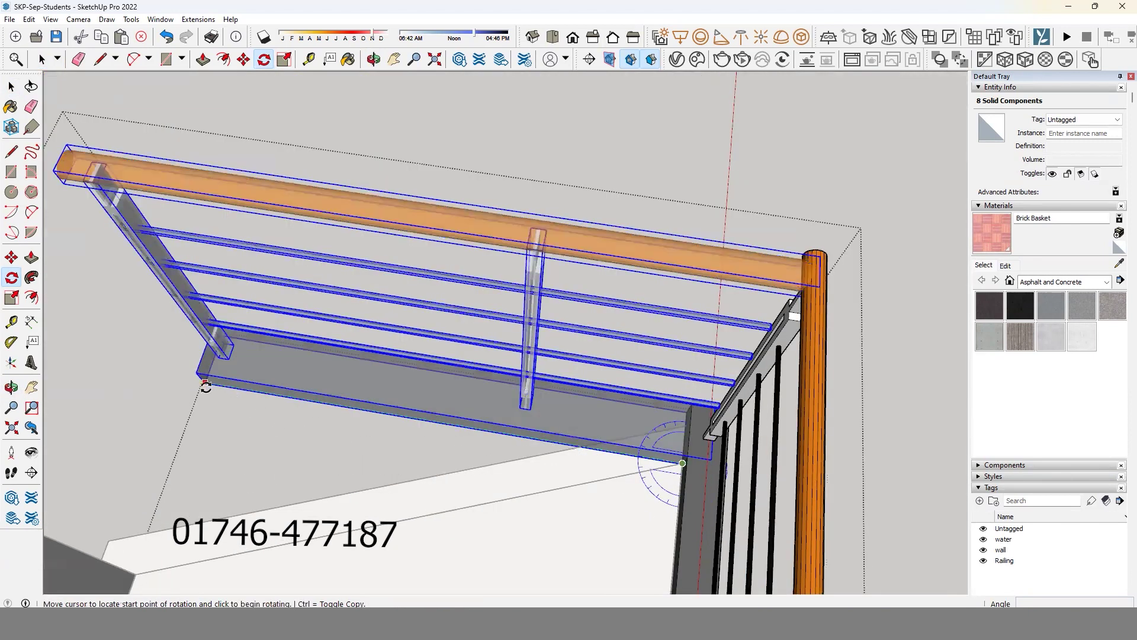
mouse_move(205, 384)
middle_down()
mouse_move(122, 490)
mouse_move(380, 512)
mouse_move(548, 409)
mouse_move(622, 434)
middle_up()
key(m)
scroll(510, 508, up, 3)
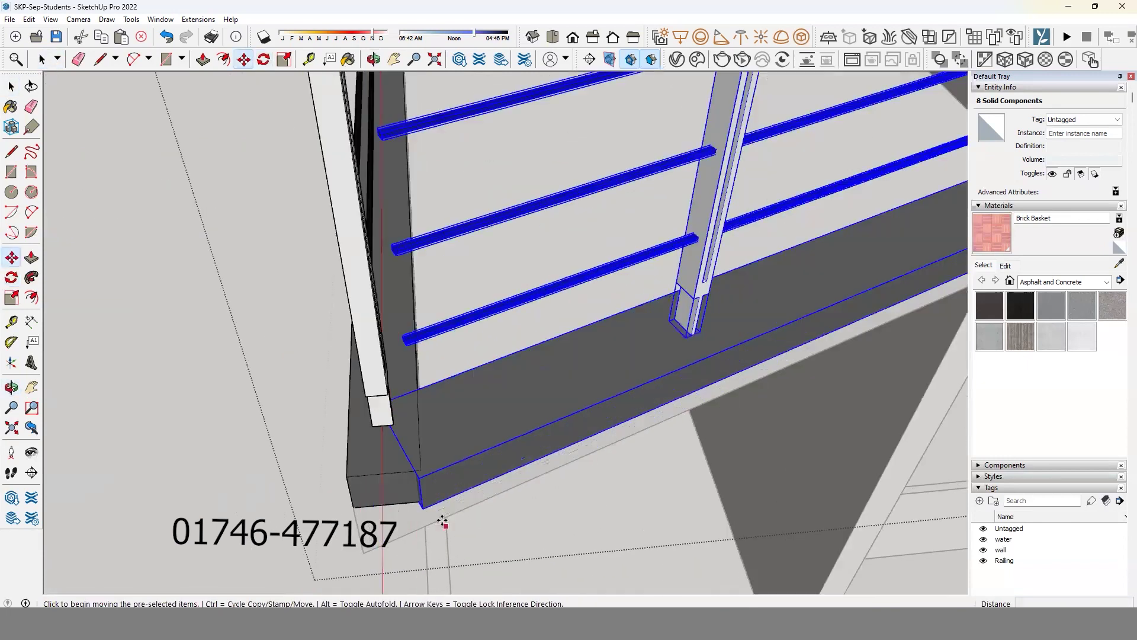
scroll(436, 520, up, 4)
click(388, 461)
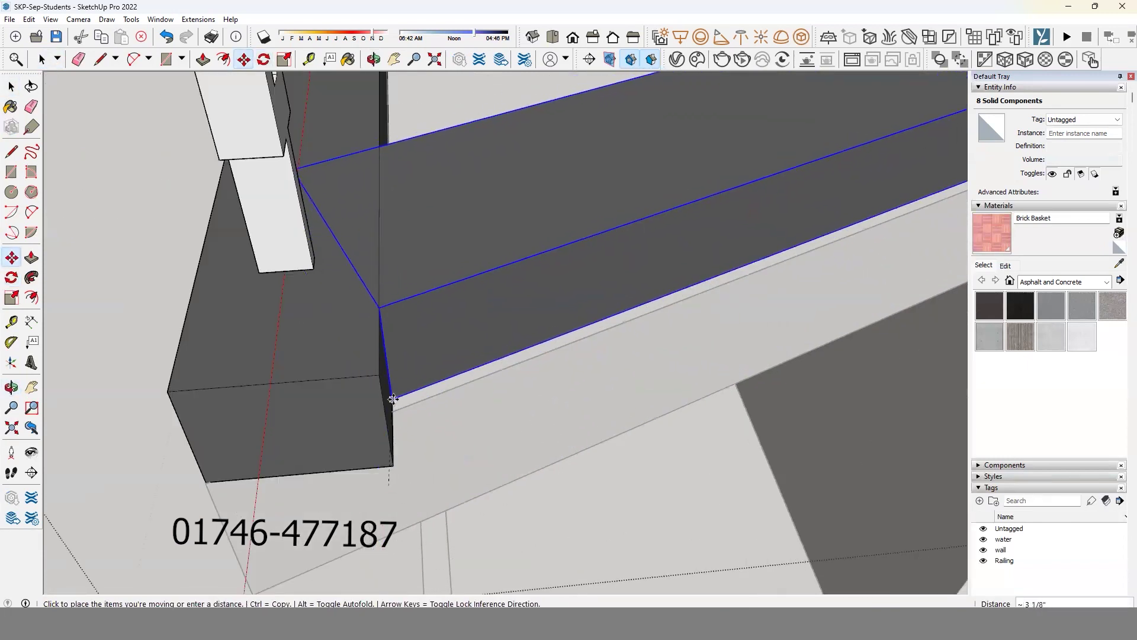
click(405, 438)
scroll(437, 503, down, 3)
scroll(436, 478, down, 2)
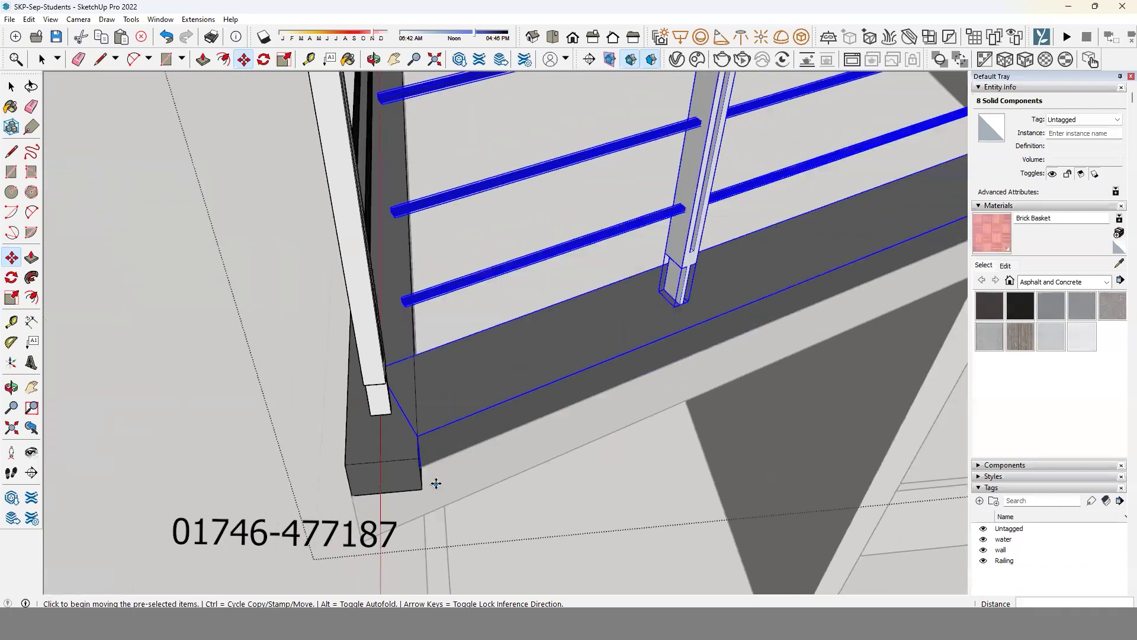
scroll(415, 474, down, 2)
key(space)
Scale the corner post slightly slimmer.
click(418, 496)
key(s)
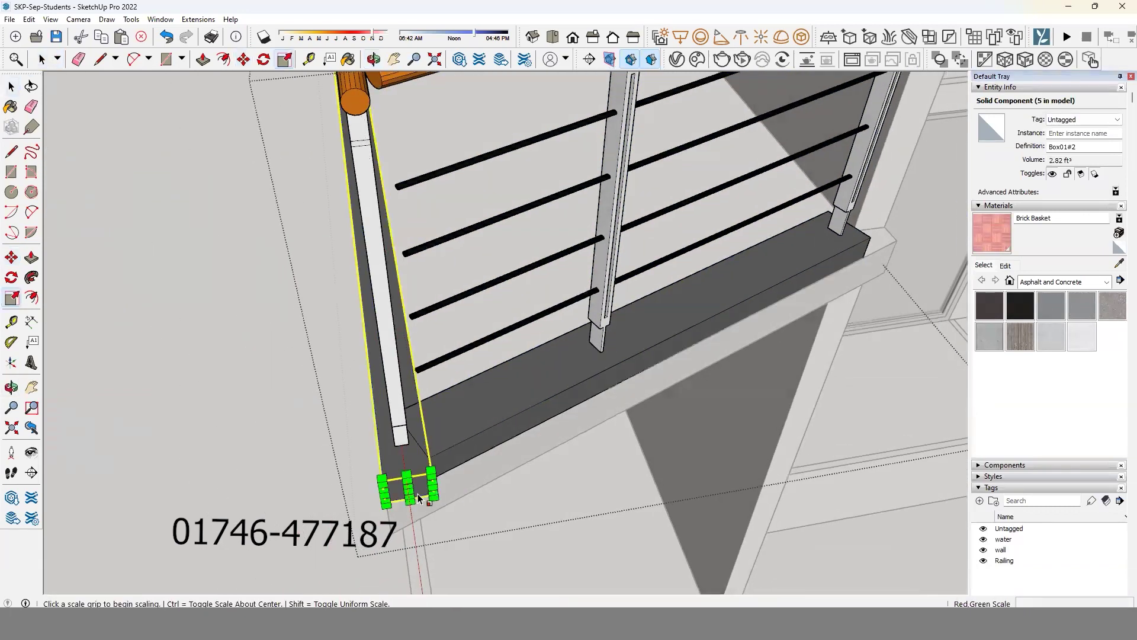
drag(409, 487, 406, 471)
scroll(477, 530, down, 2)
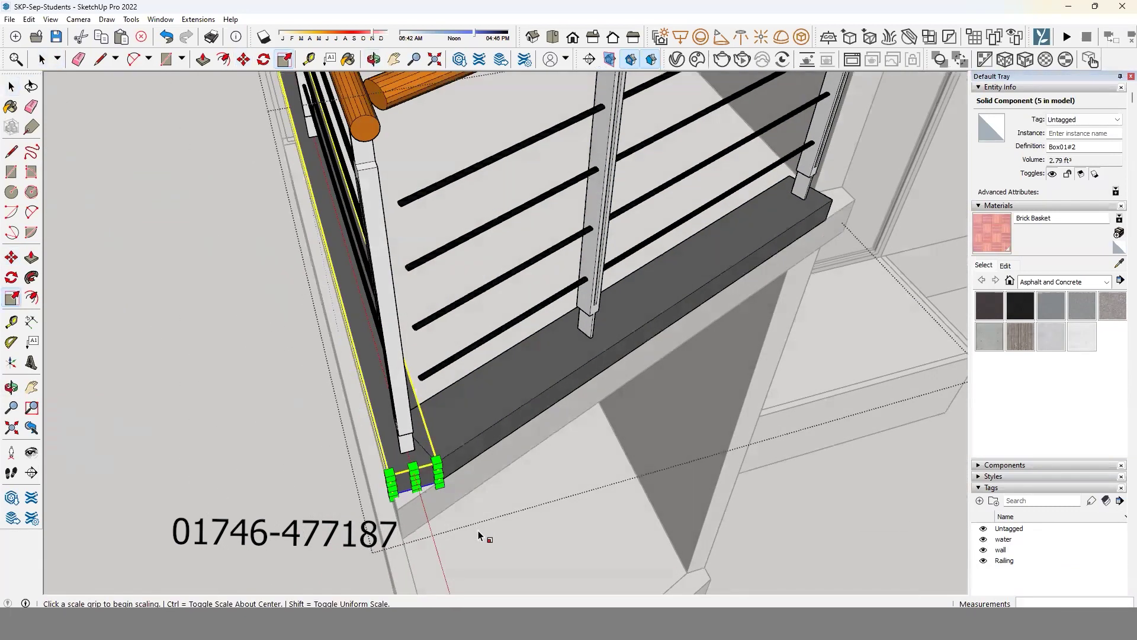
scroll(458, 466, down, 2)
scroll(457, 466, up, 2)
scroll(458, 466, up, 2)
key(space)
Scale the short side handrail about its centre to about 0.76 thickness.
click(462, 394)
mouse_move(462, 394)
middle_down()
mouse_move(620, 407)
mouse_move(620, 267)
middle_up()
click(619, 266)
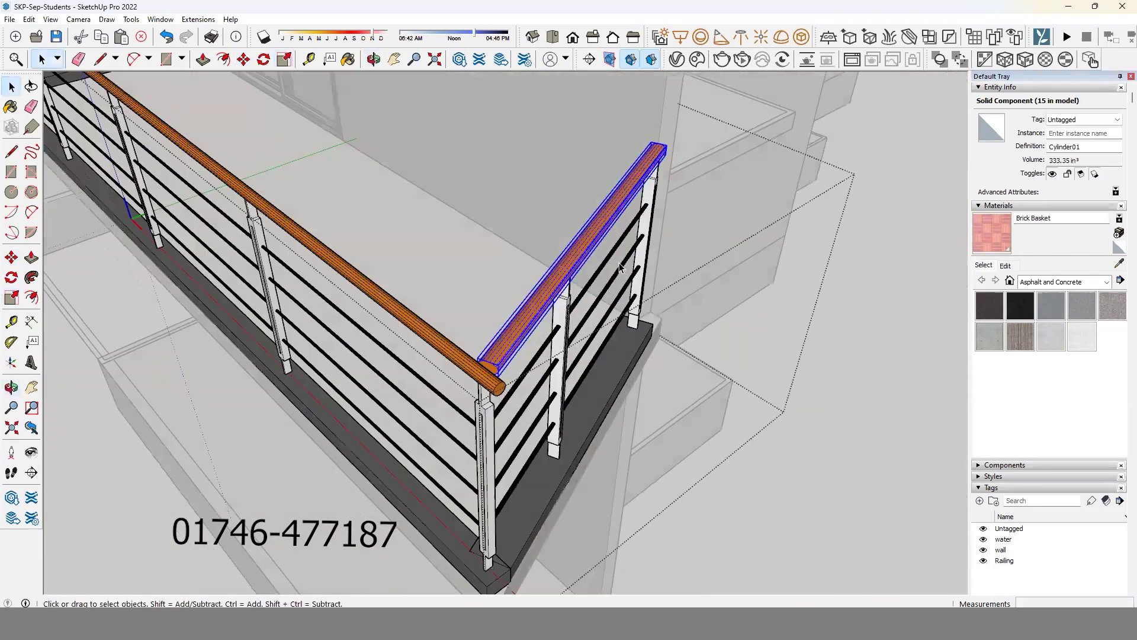
key(s)
scroll(599, 242, up, 2)
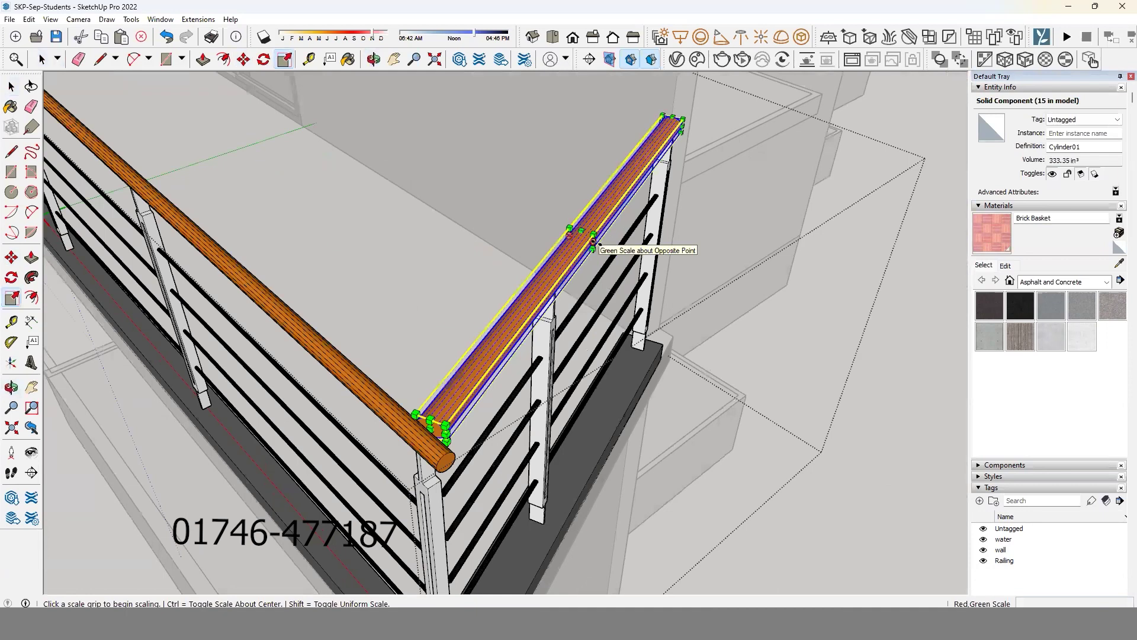
click(593, 241)
key(ctrl)
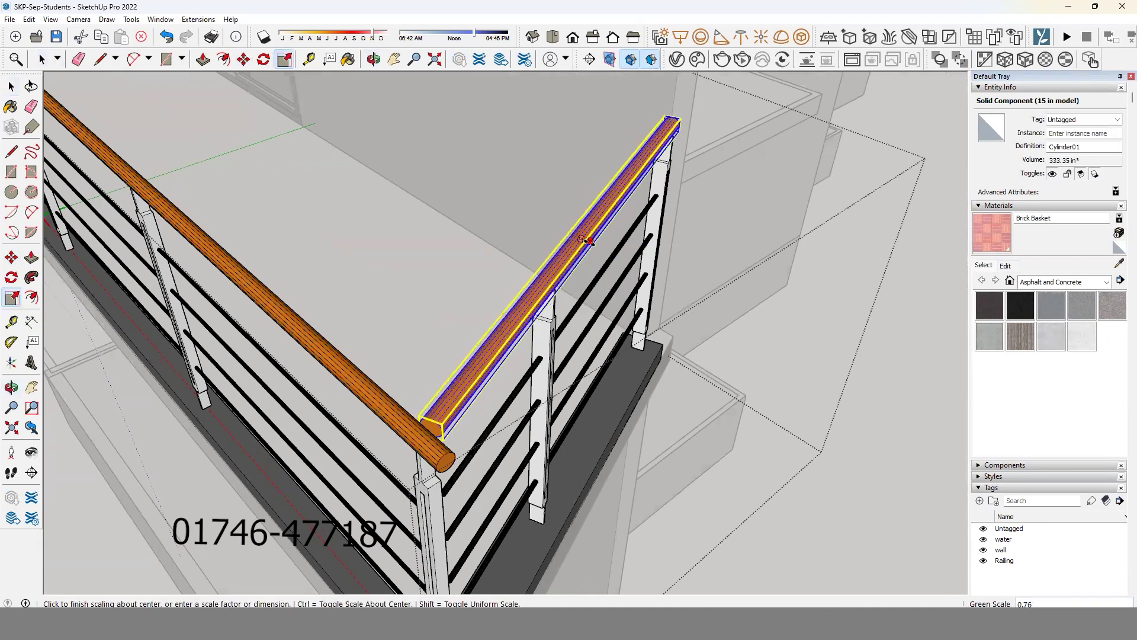
click(586, 243)
scroll(564, 314, down, 2)
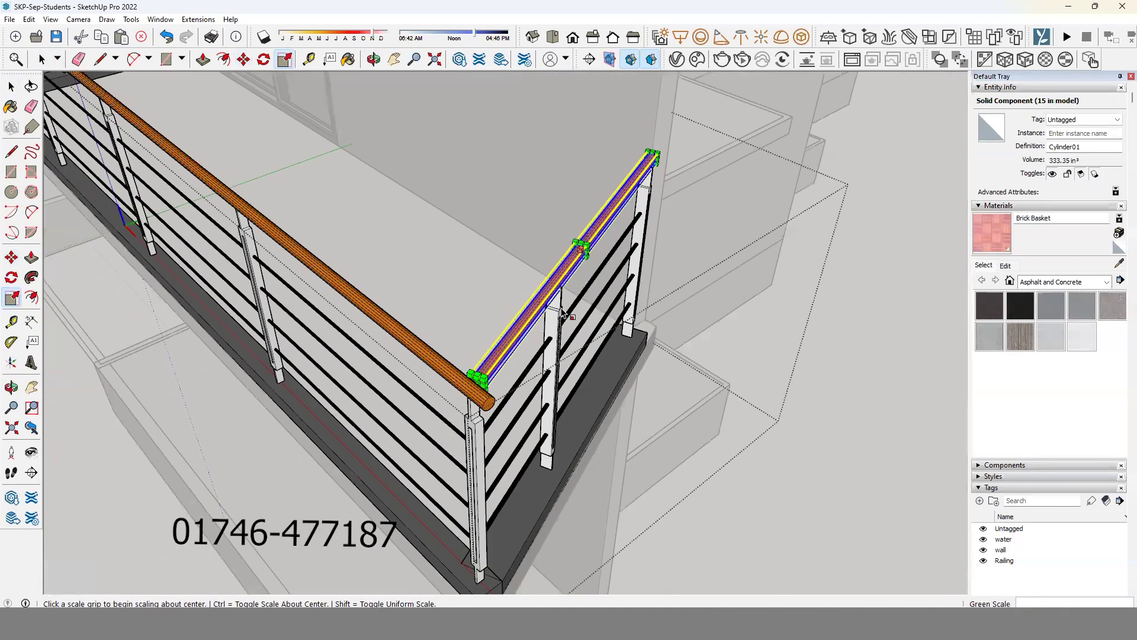
Adjust the long handrail's length so the rails meet cleanly at the corner.
middle_drag(564, 314, 511, 332)
middle_drag(586, 220, 431, 381)
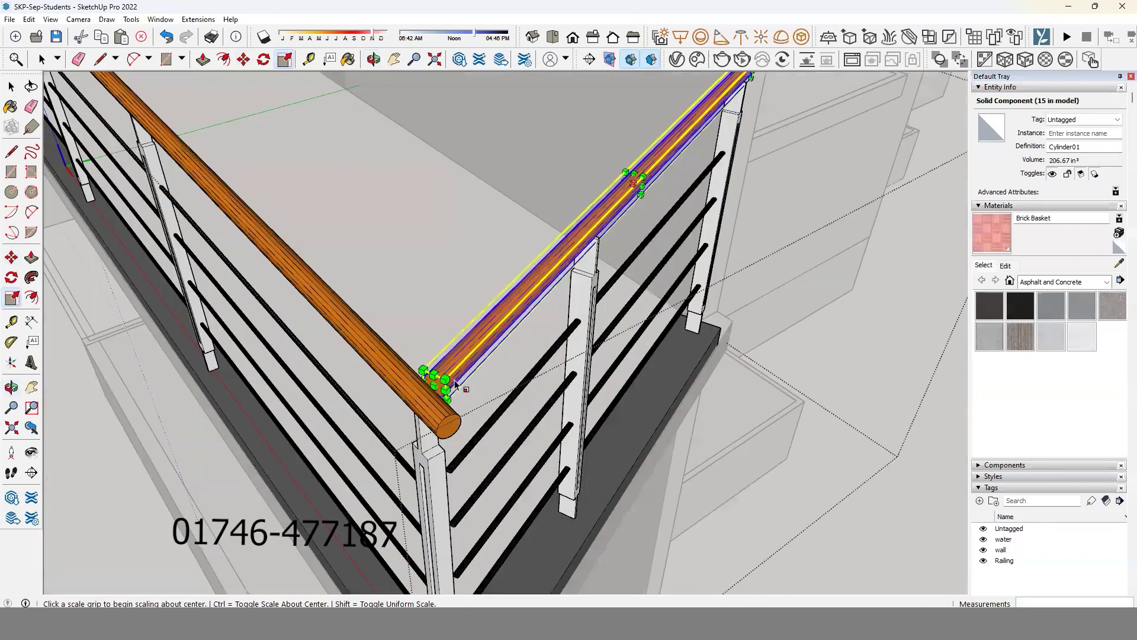
scroll(425, 388, up, 2)
click(412, 397)
mouse_move(443, 425)
middle_down()
mouse_move(447, 456)
mouse_move(465, 432)
mouse_move(445, 453)
middle_up()
click(438, 441)
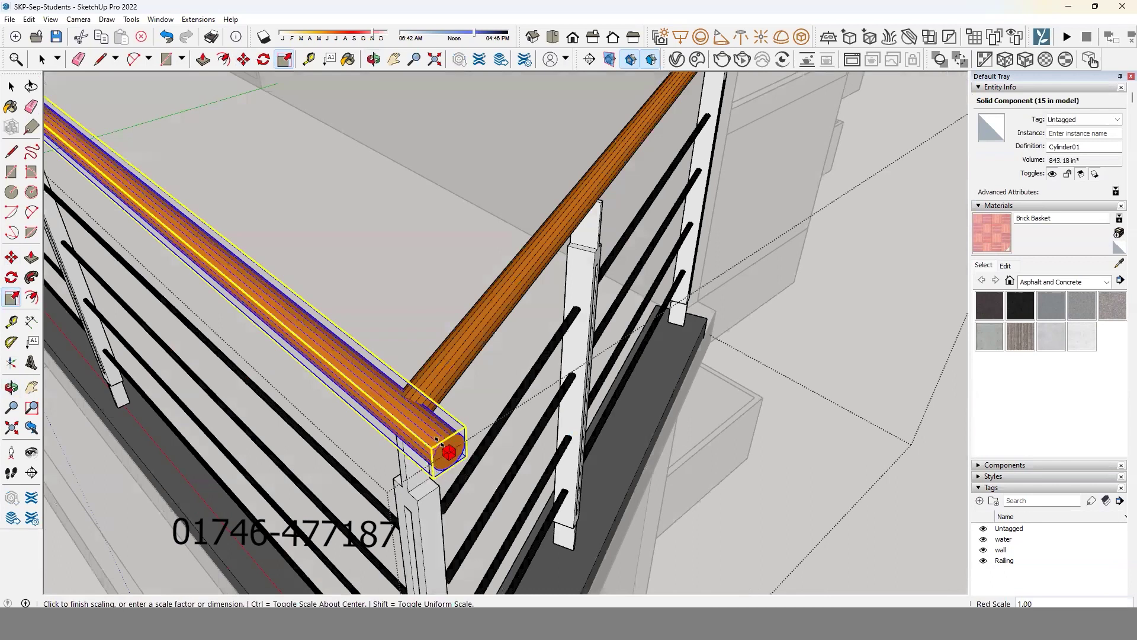
click(415, 424)
scroll(416, 424, down, 5)
Orbit out to a three-quarter view of the house's side facade.
key(space)
scroll(426, 385, down, 5)
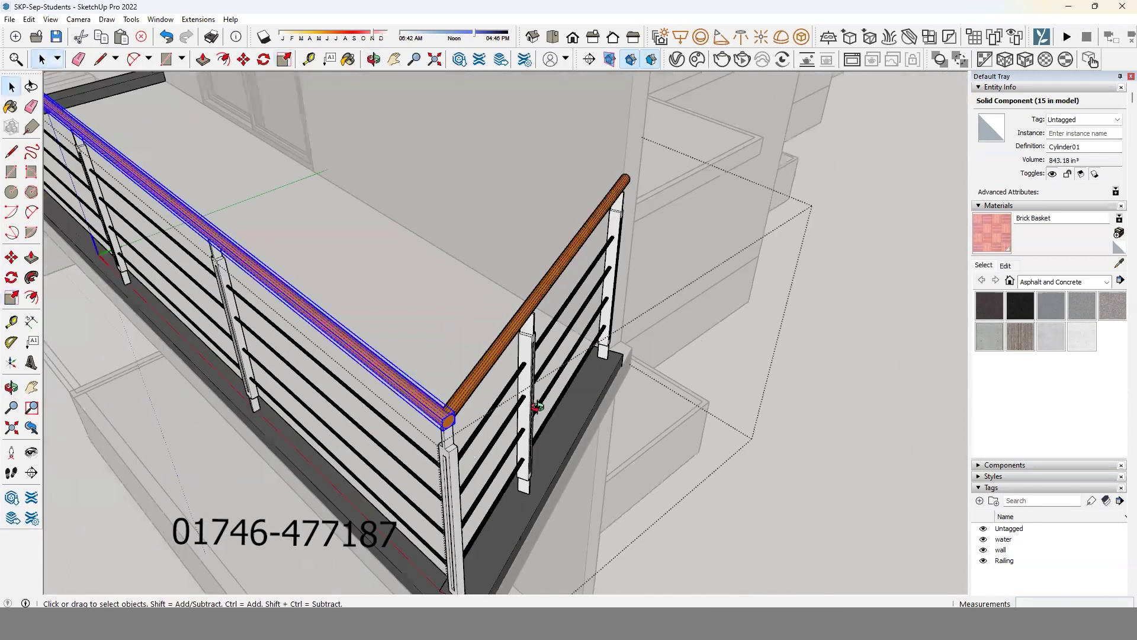
scroll(415, 326, down, 5)
scroll(397, 273, down, 3)
mouse_move(396, 274)
middle_down()
mouse_move(315, 333)
mouse_move(541, 424)
mouse_move(525, 372)
middle_up()
scroll(525, 372, down, 3)
mouse_move(685, 361)
middle_down()
mouse_move(817, 317)
mouse_move(718, 293)
mouse_move(534, 351)
mouse_move(568, 307)
mouse_move(548, 388)
middle_up()
scroll(718, 294, up, 5)
Select the right and middle upper balcony railings and copy them down to the lower balconies.
click(696, 278)
ctrl+click(569, 296)
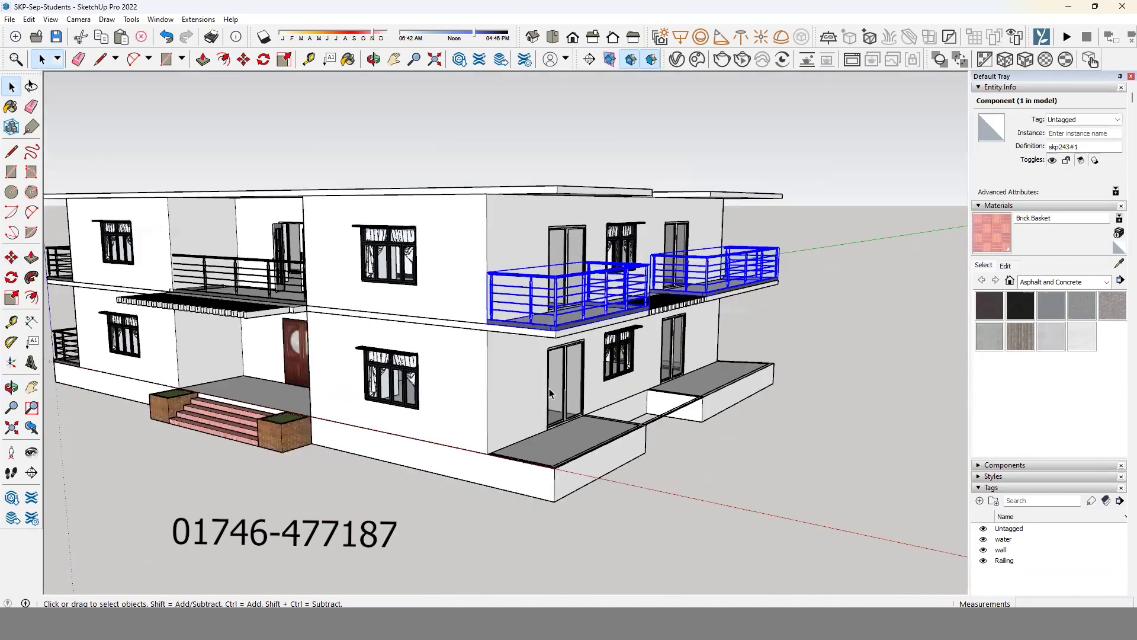
scroll(549, 388, up, 2)
key(m)
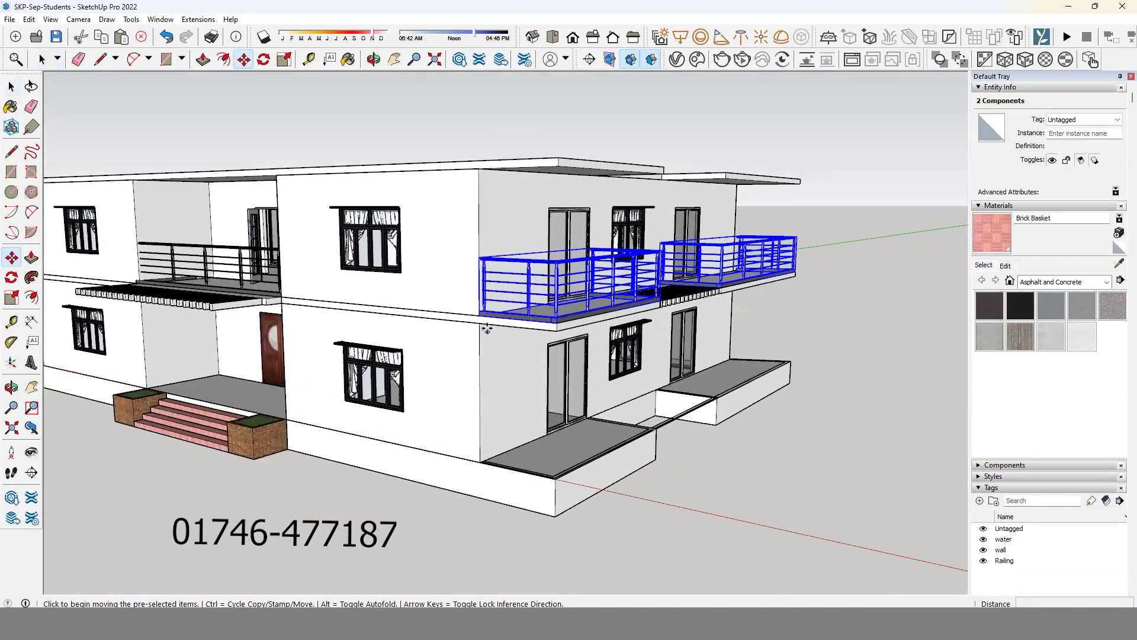
scroll(486, 329, up, 2)
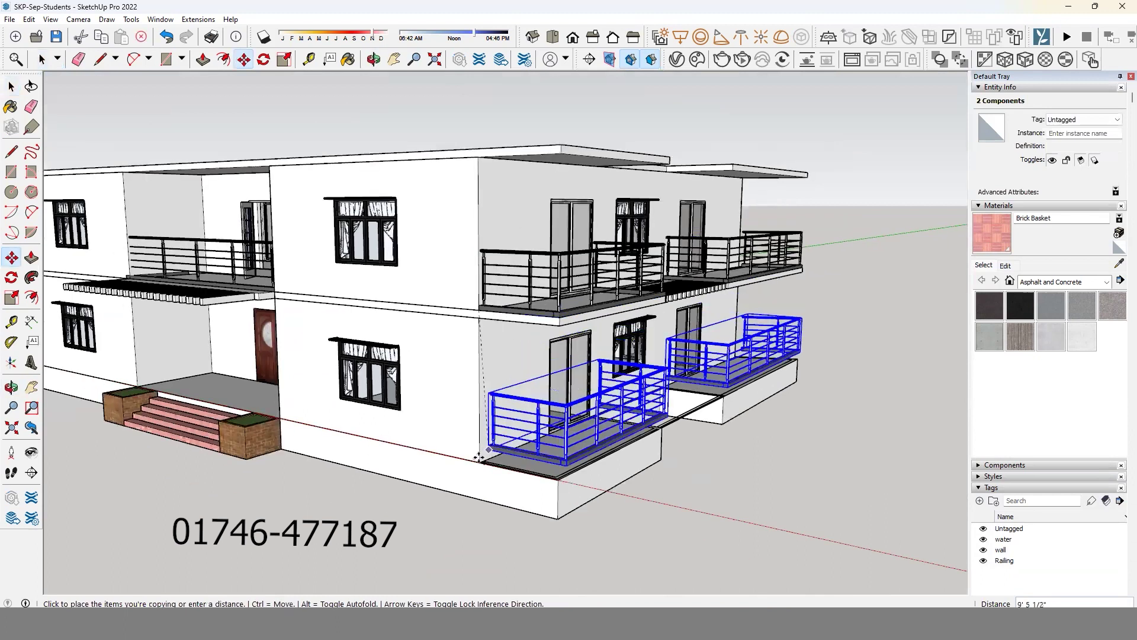
scroll(499, 427, down, 3)
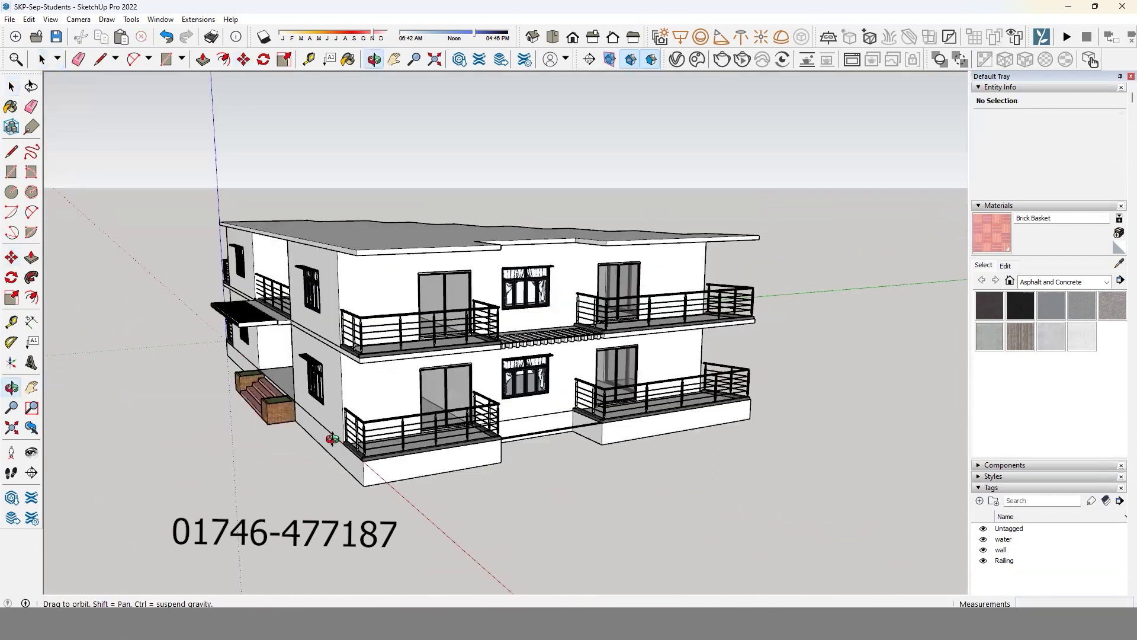
Orbit over the roof and around the house to view the balconies from the side.
middle_drag(549, 431, 319, 354)
drag(320, 354, 314, 317)
key(space)
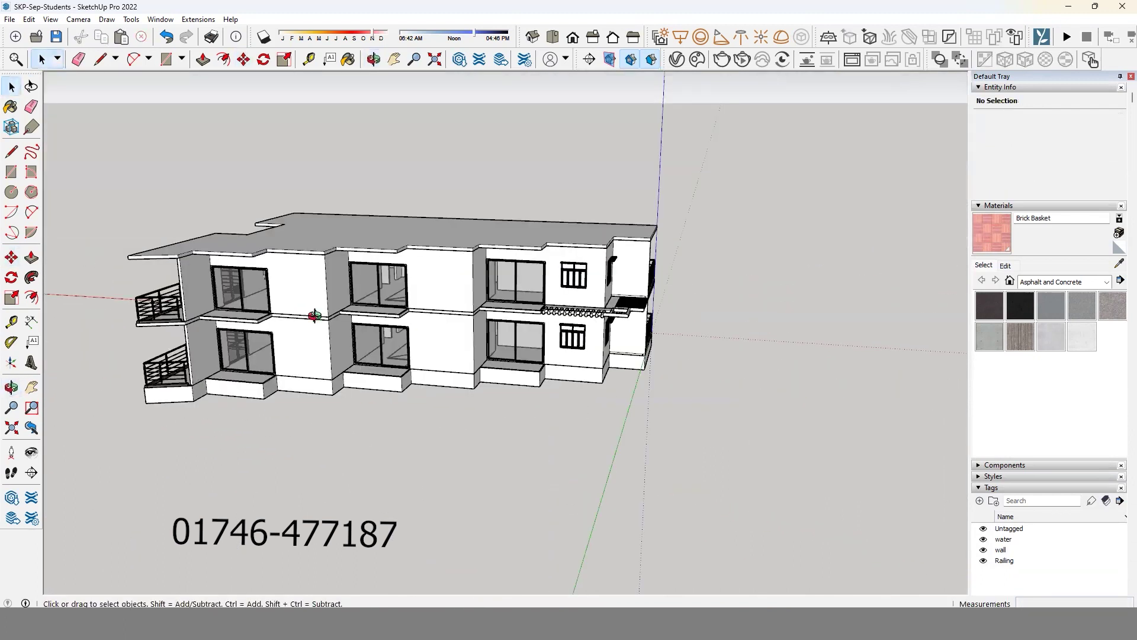
middle_drag(314, 317, 376, 327)
scroll(376, 326, up, 2)
middle_drag(605, 296, 609, 442)
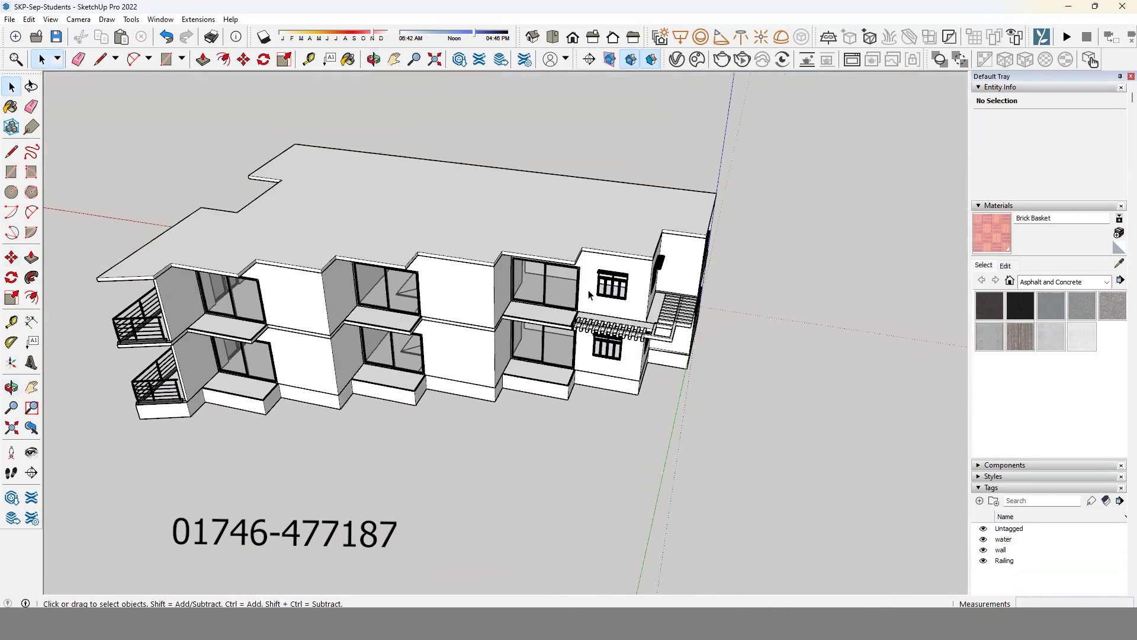
scroll(610, 442, up, 3)
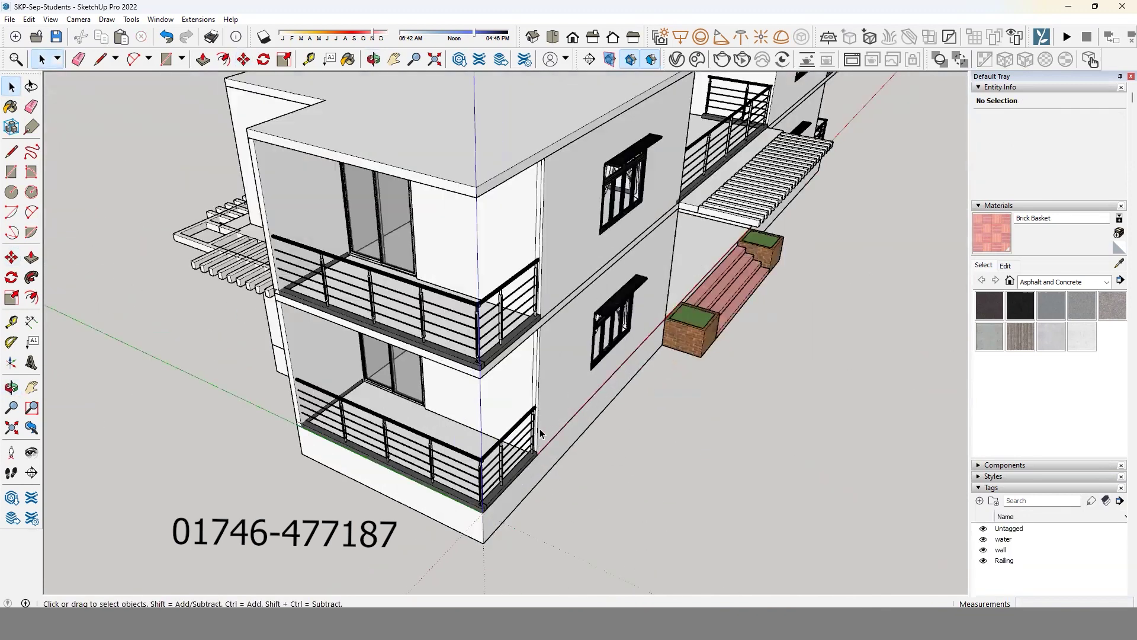
scroll(539, 429, up, 2)
scroll(323, 428, up, 2)
middle_drag(478, 399, 513, 408)
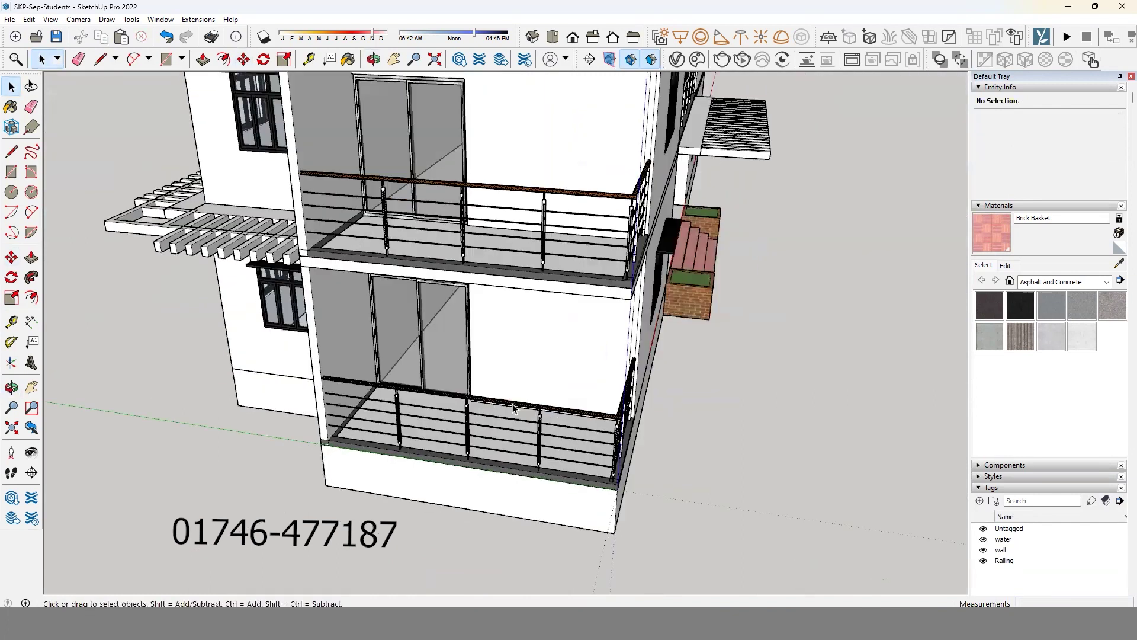
scroll(324, 427, up, 3)
Open the balcony railing component and select one of its posts.
scroll(376, 402, up, 3)
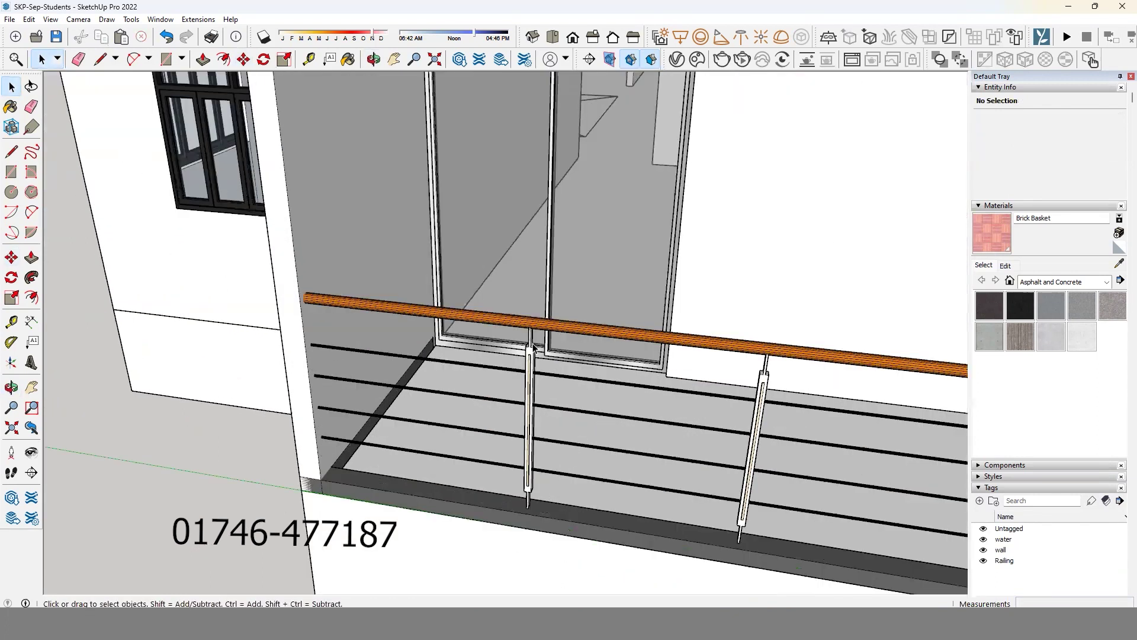
click(532, 364)
scroll(531, 366, down, 2)
scroll(530, 379, down, 2)
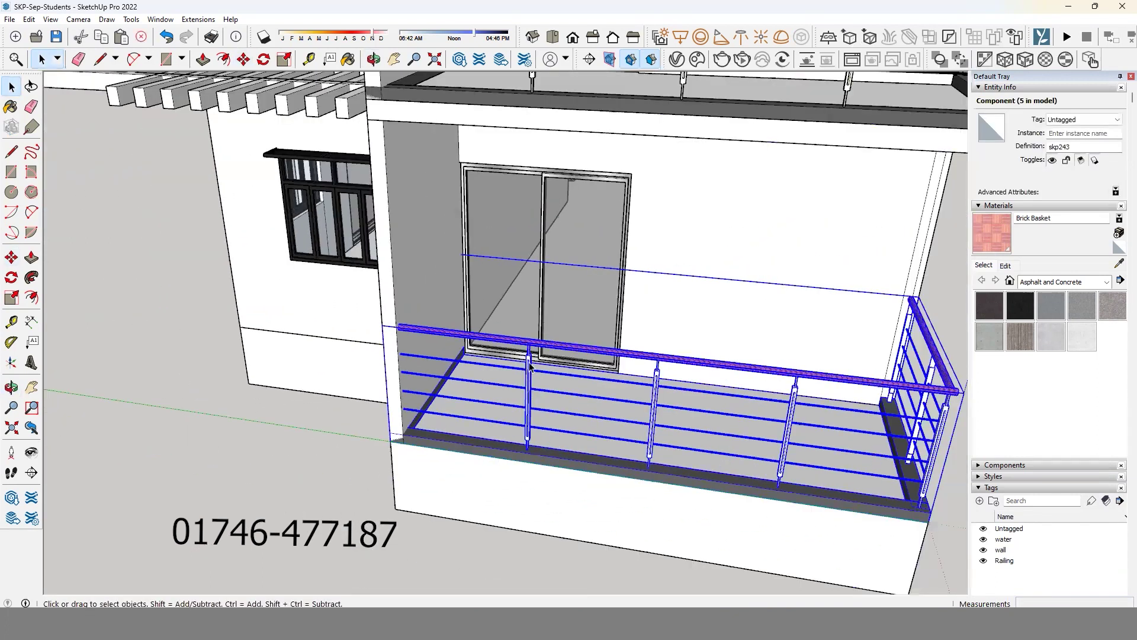
double_click(527, 408)
click(529, 408)
scroll(517, 417, up, 3)
scroll(525, 499, up, 2)
scroll(525, 499, up, 2)
scroll(527, 492, up, 2)
Copy the post to the railing's wall end as an extra end post.
key(m)
click(527, 487)
key(ctrl)
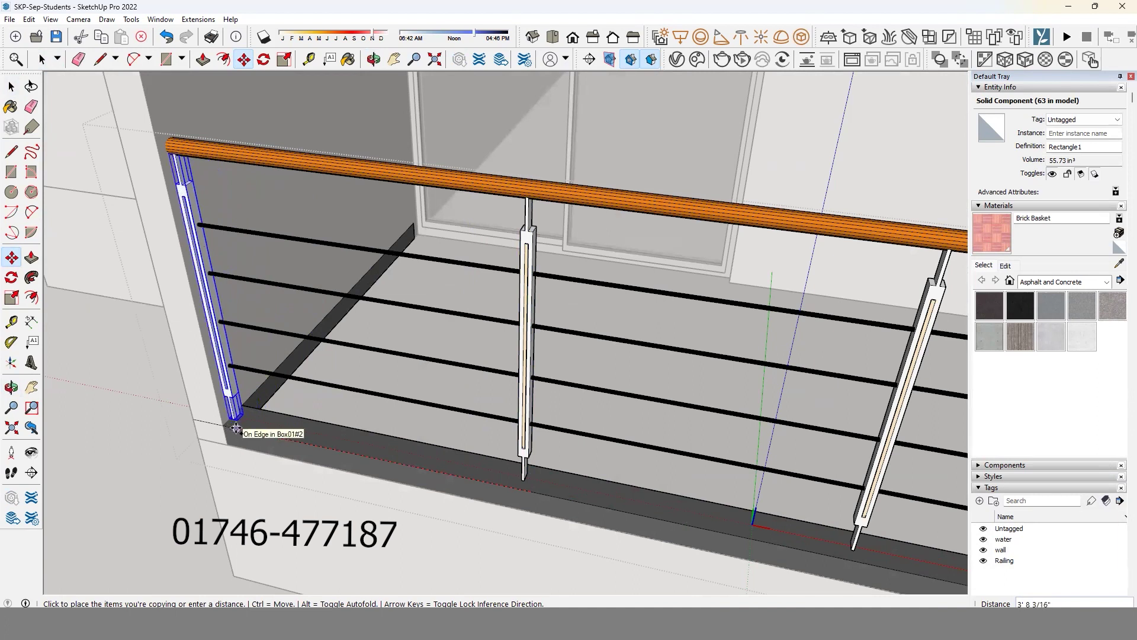
click(236, 427)
scroll(298, 450, down, 2)
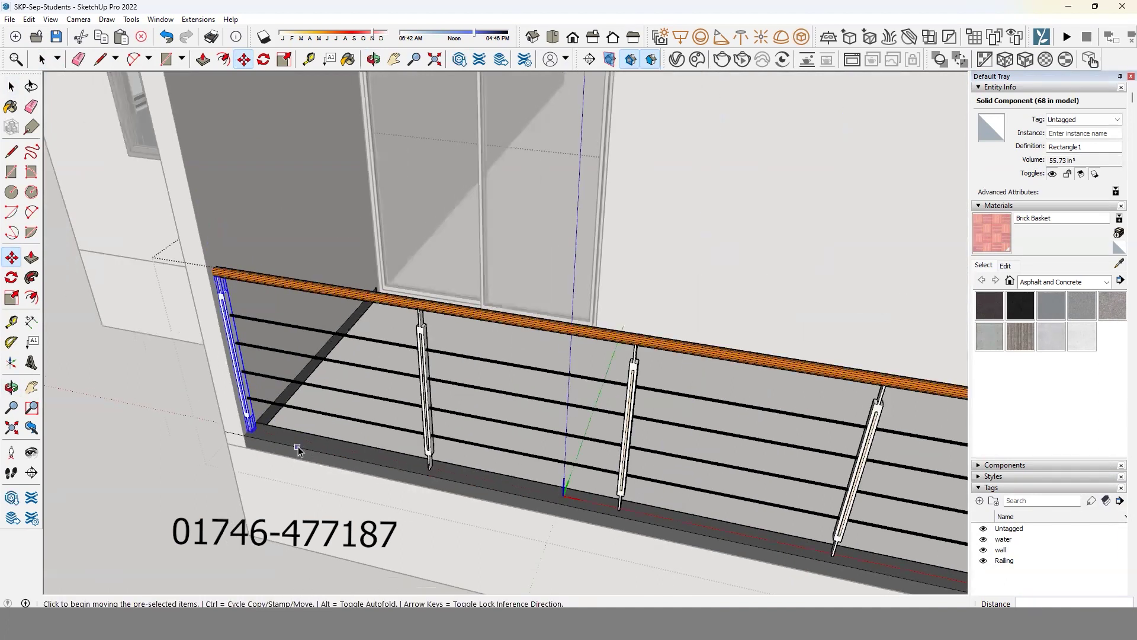
scroll(275, 456, down, 5)
scroll(275, 456, down, 5)
key(ctrl+t)
scroll(275, 456, down, 4)
key(space)
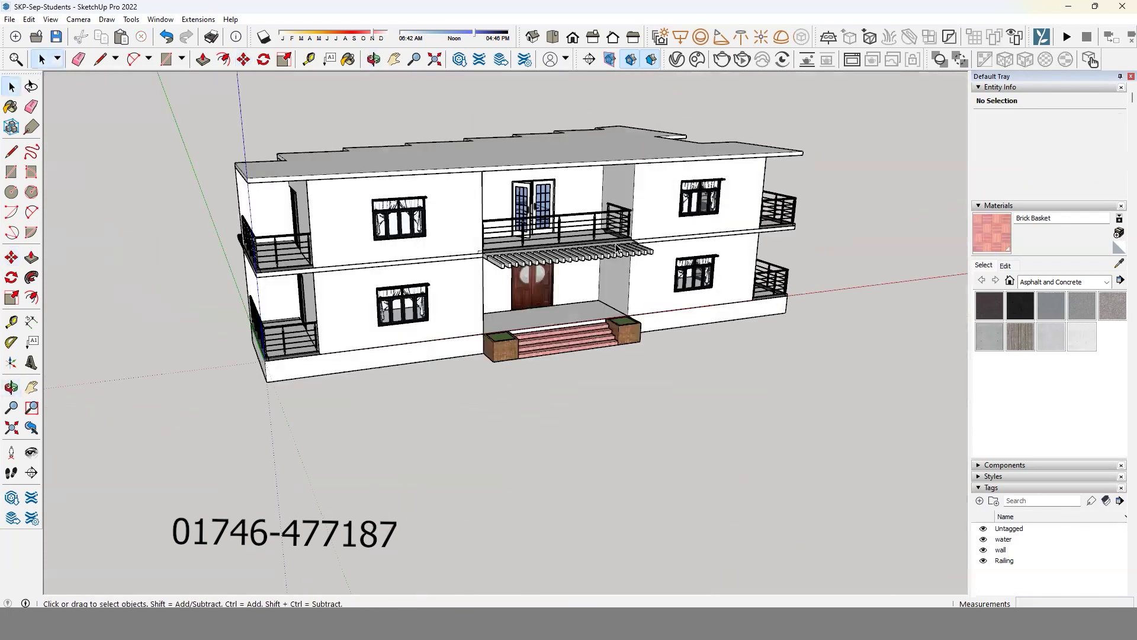
Make the first-floor balcony railing unique, independent of its copies.
scroll(617, 248, up, 2)
scroll(562, 215, up, 2)
scroll(562, 272, up, 2)
scroll(613, 272, up, 2)
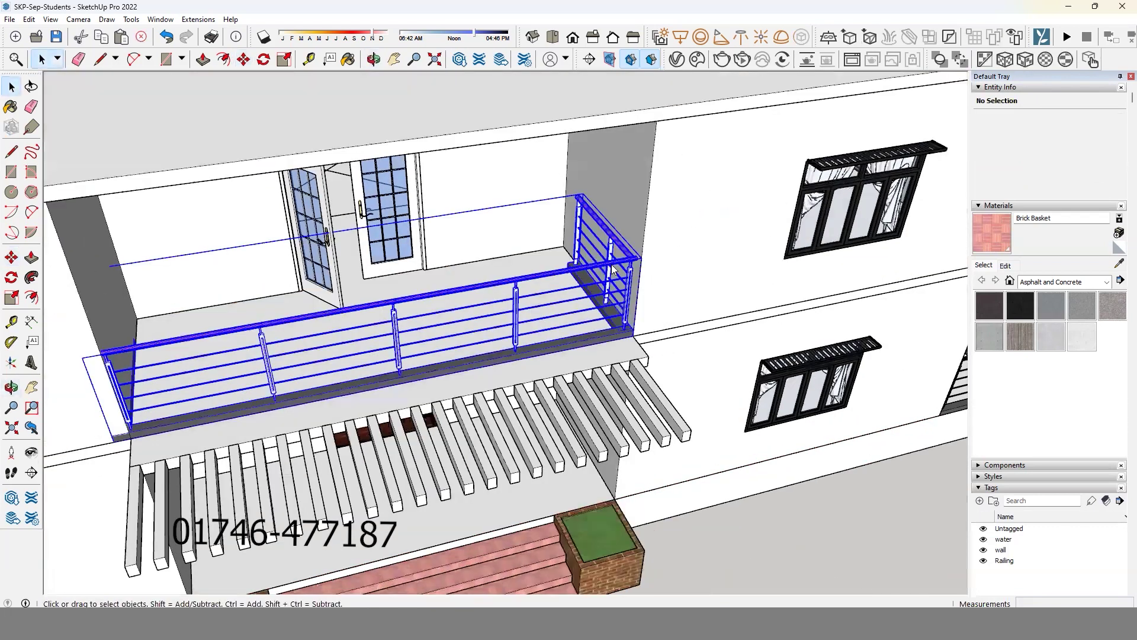
right_click(613, 269)
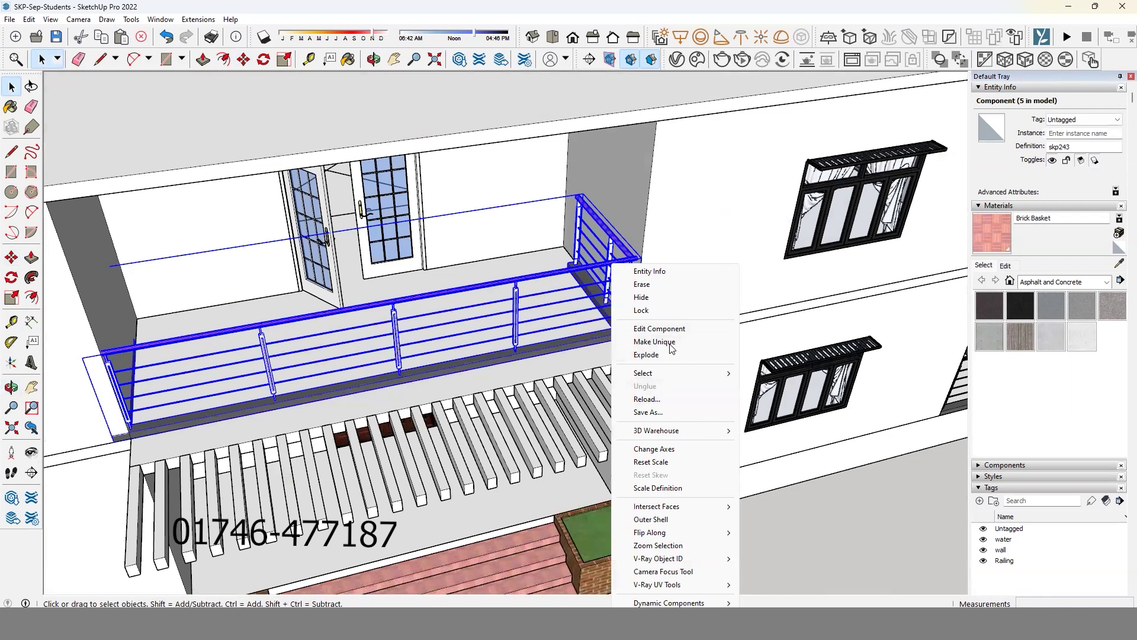
click(646, 354)
Select the first-floor balcony railing and enter it to reach the return's handrail.
scroll(640, 254, up, 1)
click(638, 255)
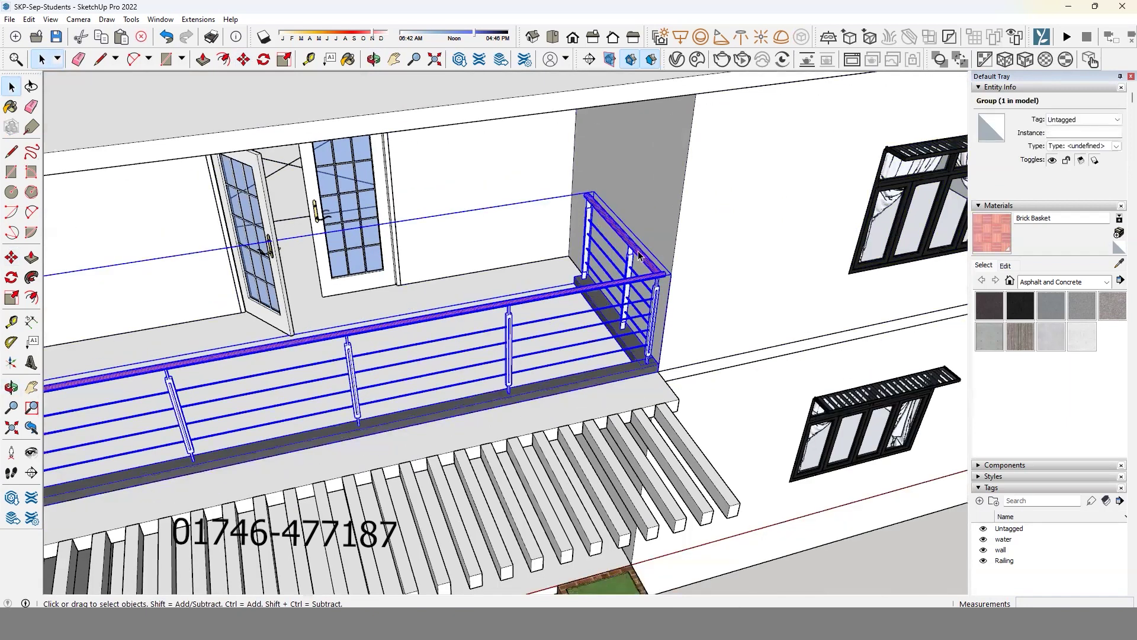
double_click(638, 255)
click(632, 254)
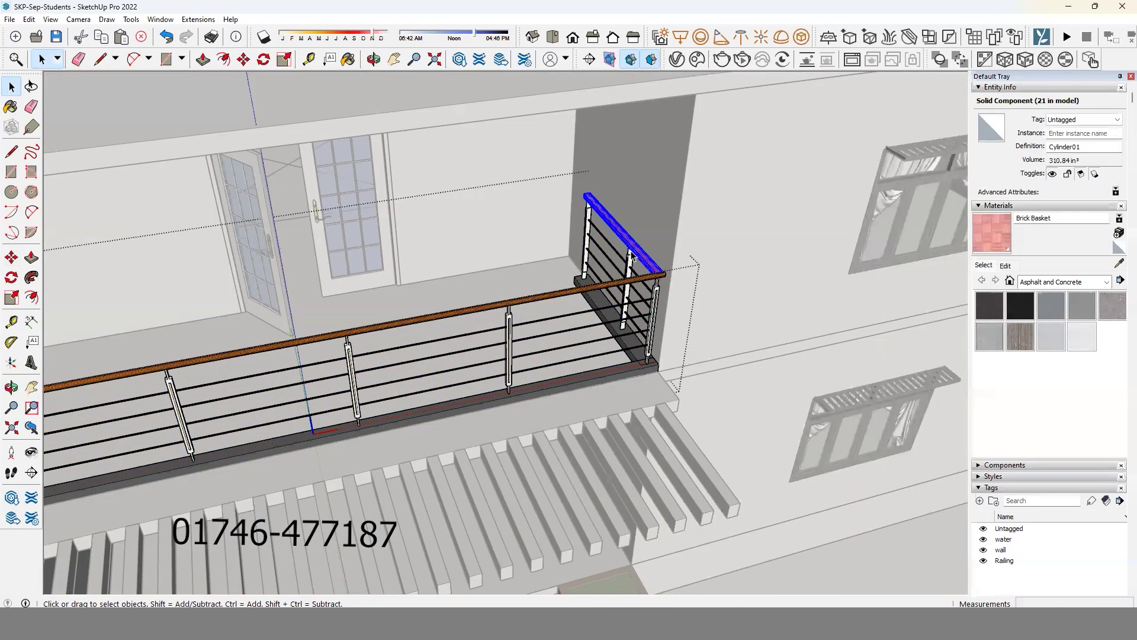
key(Escape)
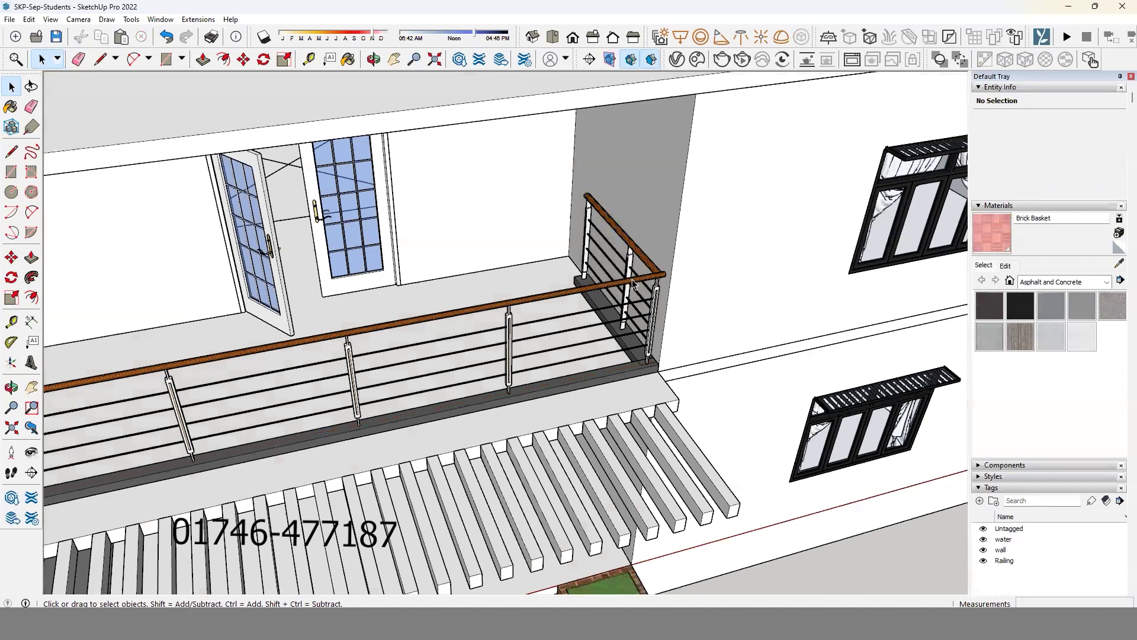
click(632, 283)
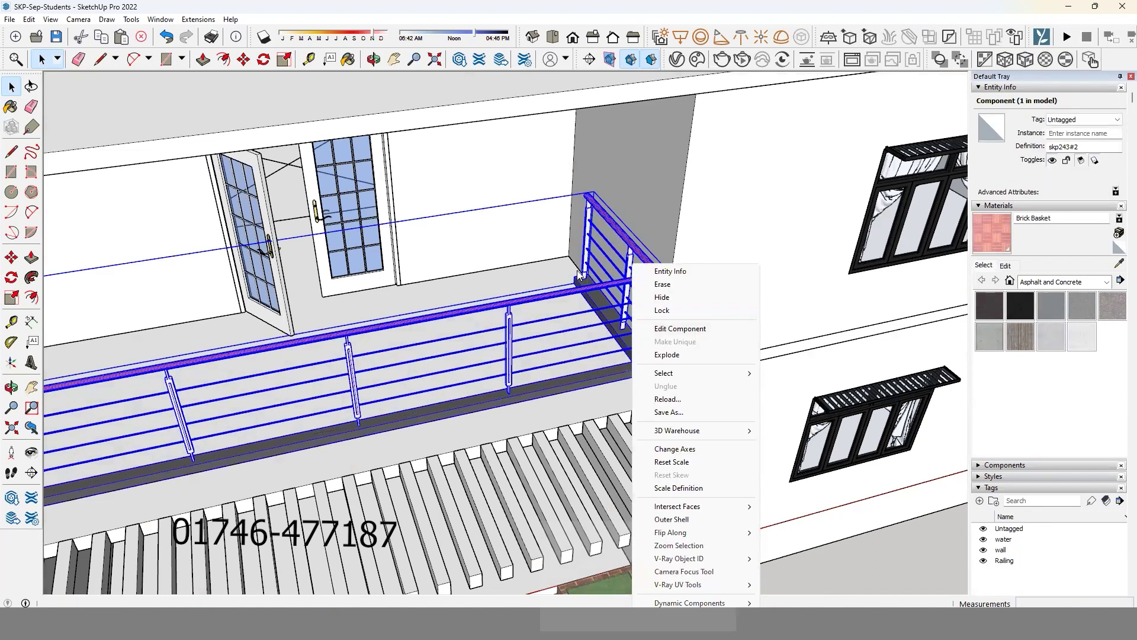
click(640, 257)
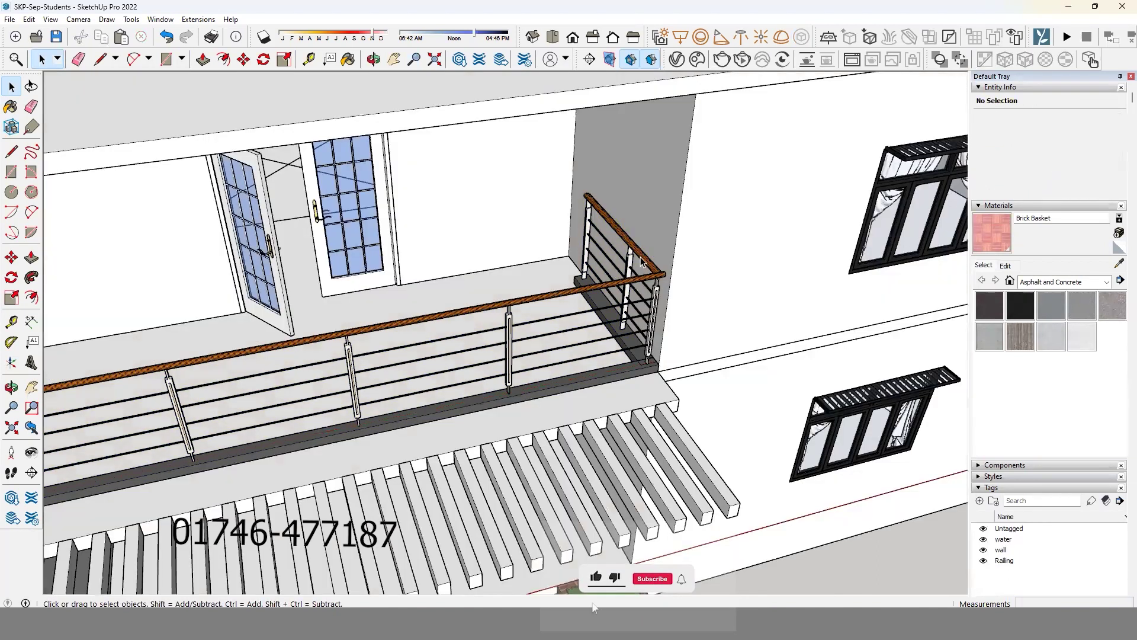
Delete the short return's top handrail, middle post, left post, base board and rails.
double_click(640, 257)
click(641, 251)
key(Delete)
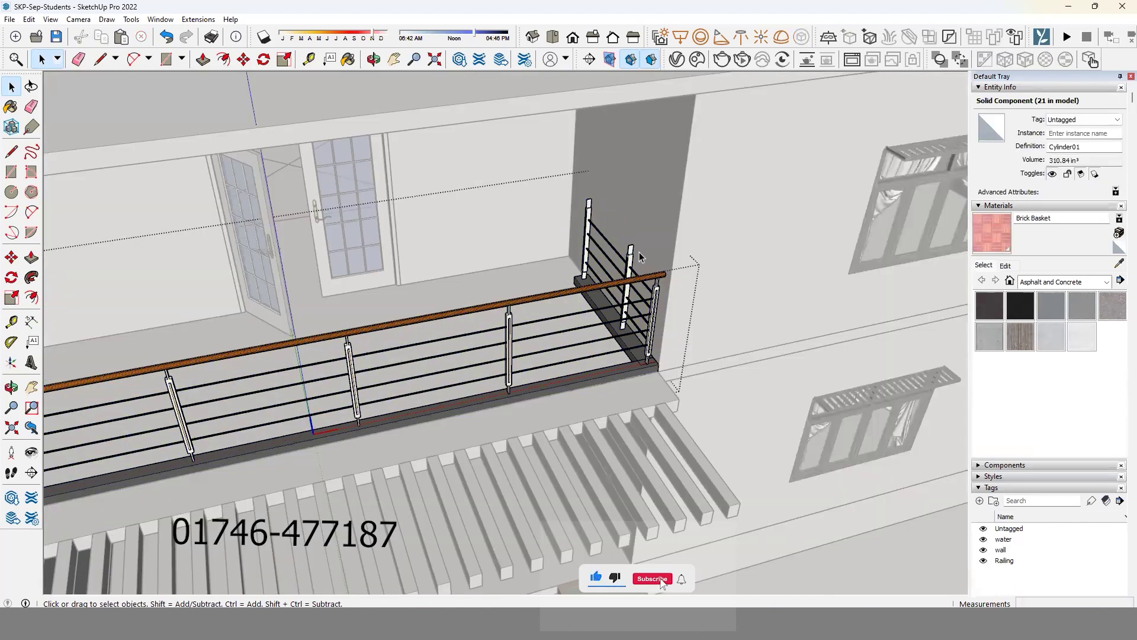
click(630, 254)
key(Delete)
click(587, 207)
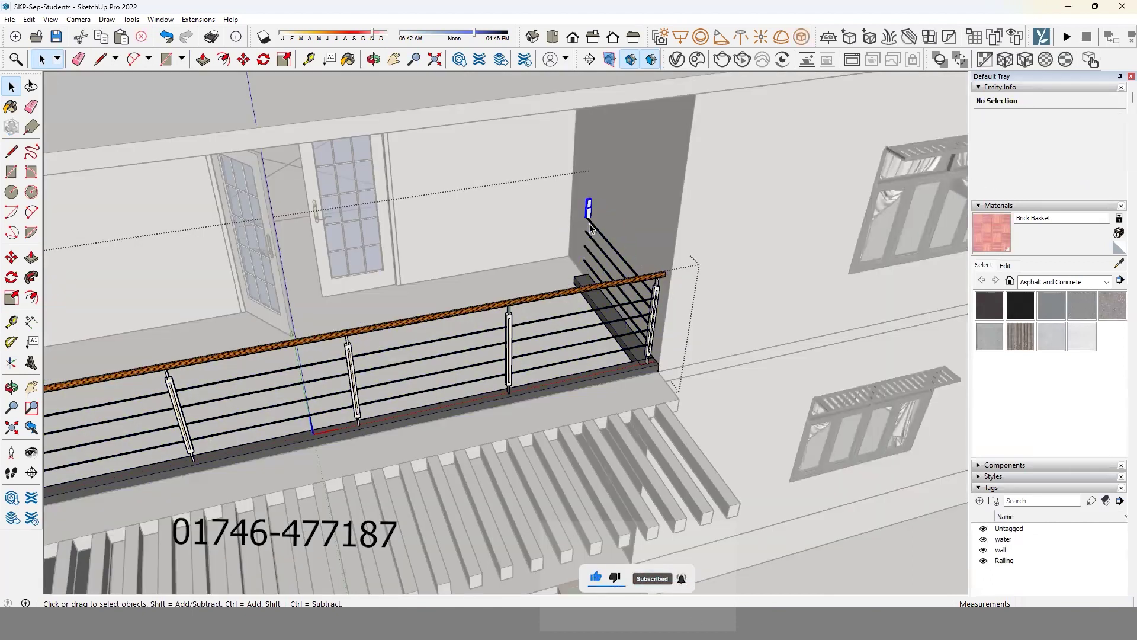
key(Delete)
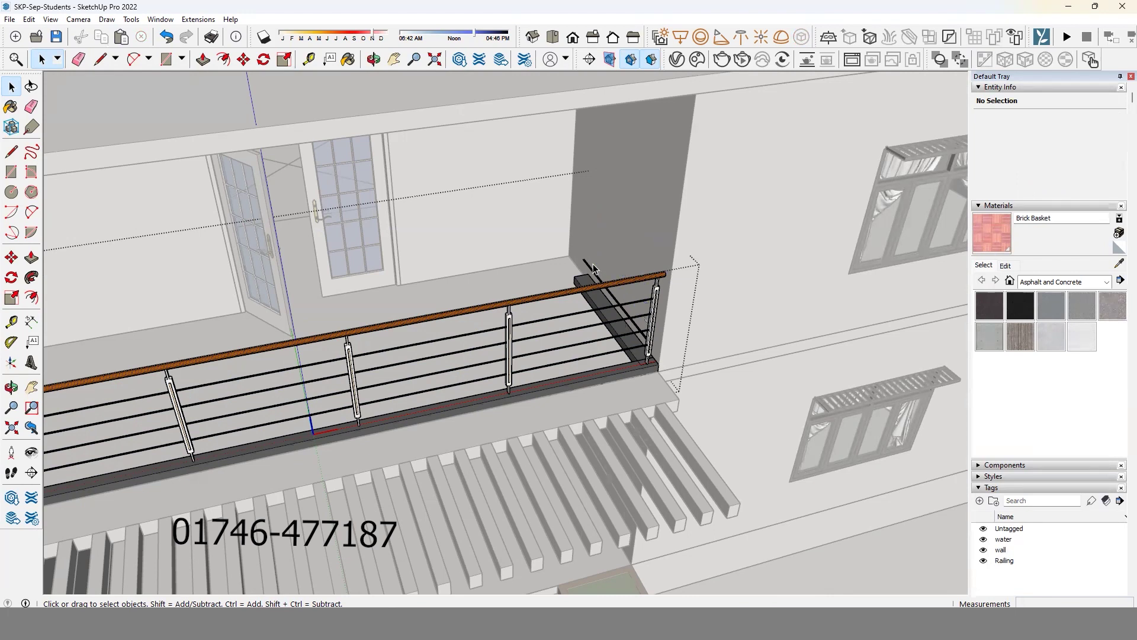
click(590, 284)
key(Delete)
Enter the balcony railing for editing and orbit toward its left end.
scroll(663, 305, down, 2)
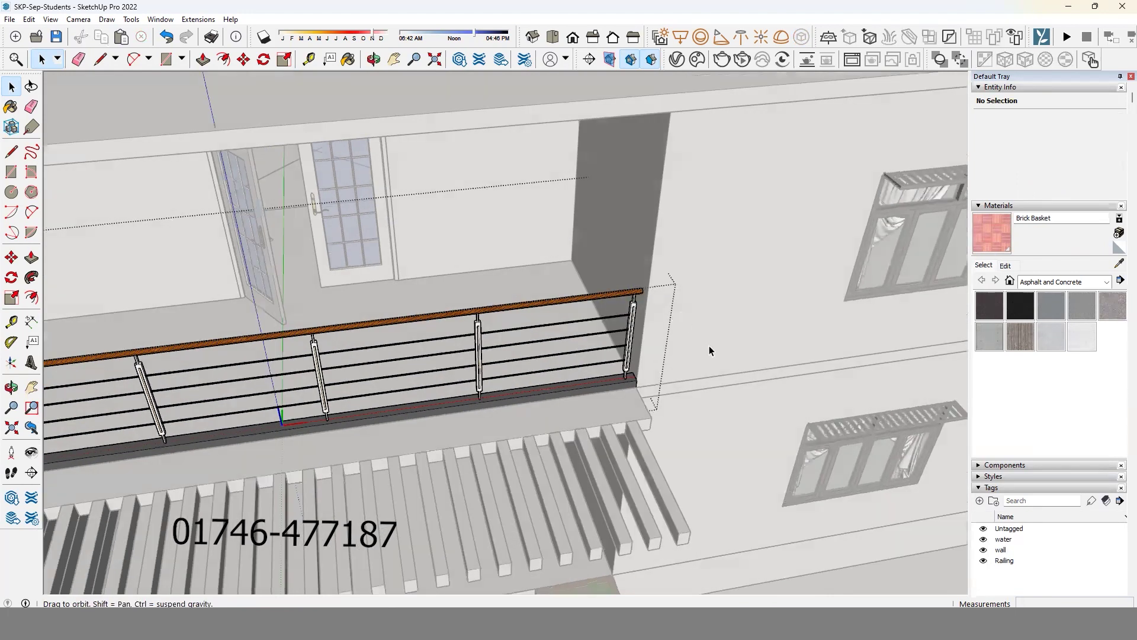
scroll(709, 346, down, 3)
scroll(366, 405, up, 3)
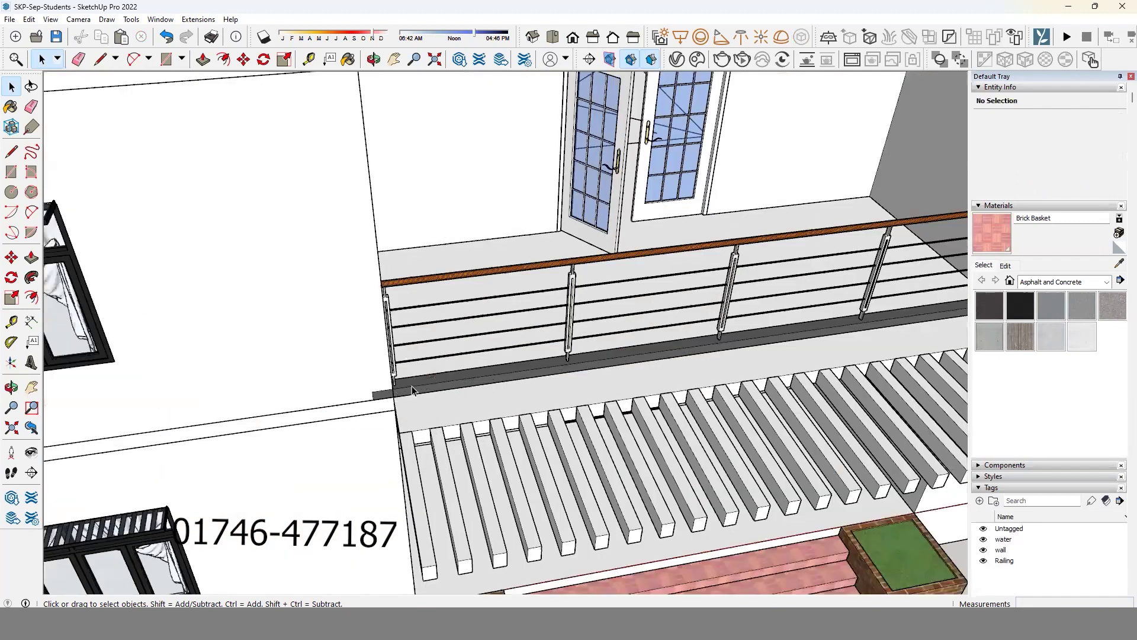
click(411, 385)
double_click(442, 392)
middle_drag(441, 393, 450, 414)
Scale the dark base board to 0.93 along its length, ending flush at the wall.
key(s)
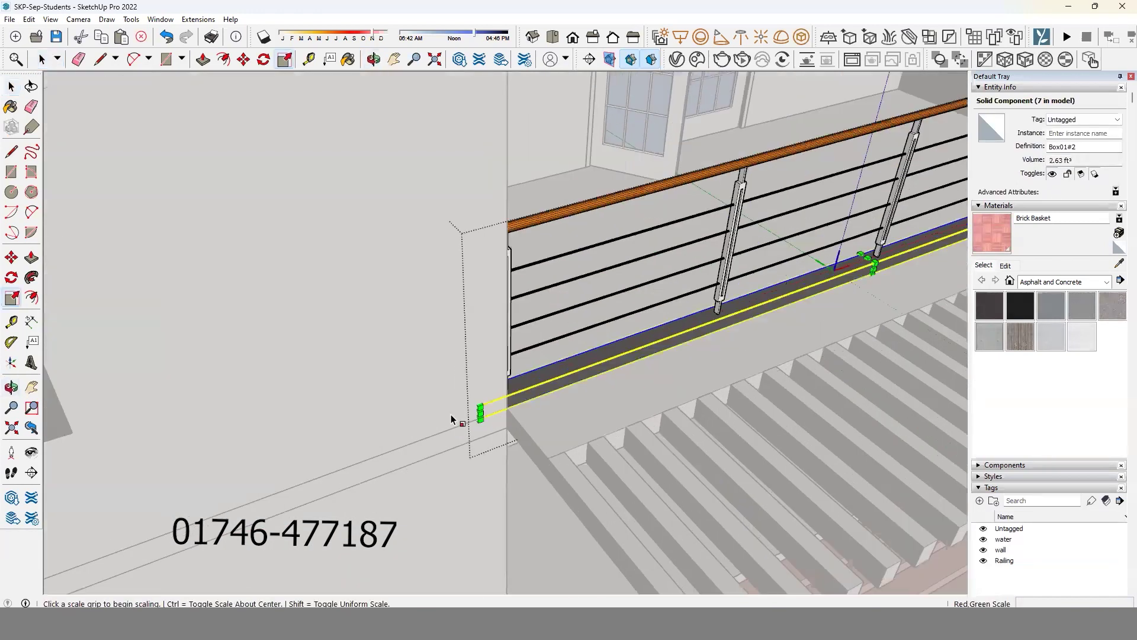
scroll(480, 415, up, 1)
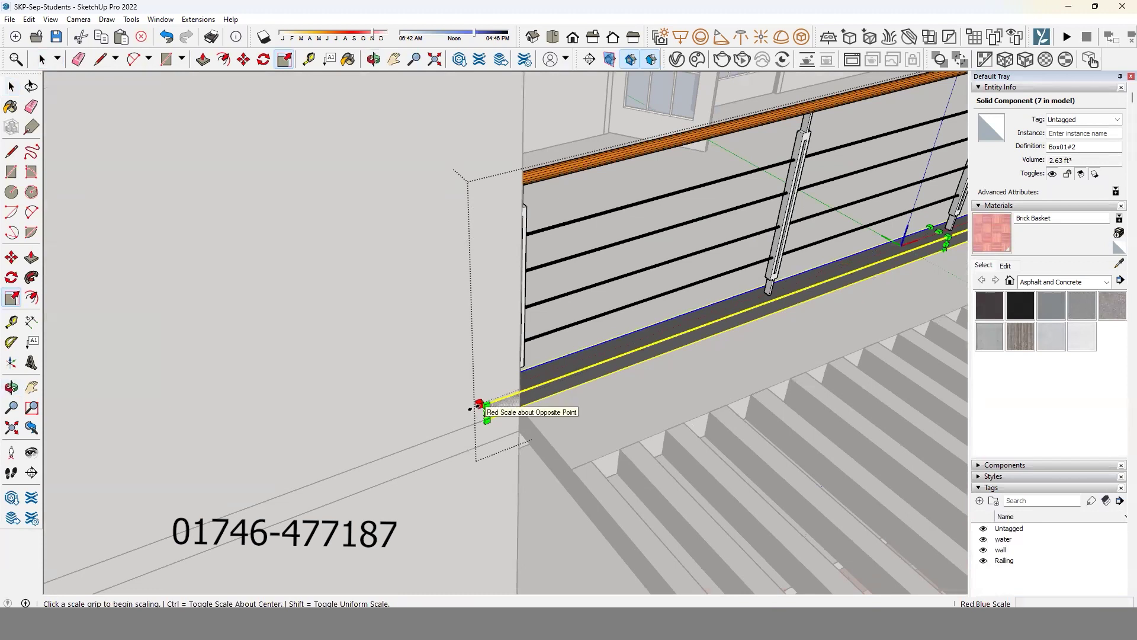
click(477, 405)
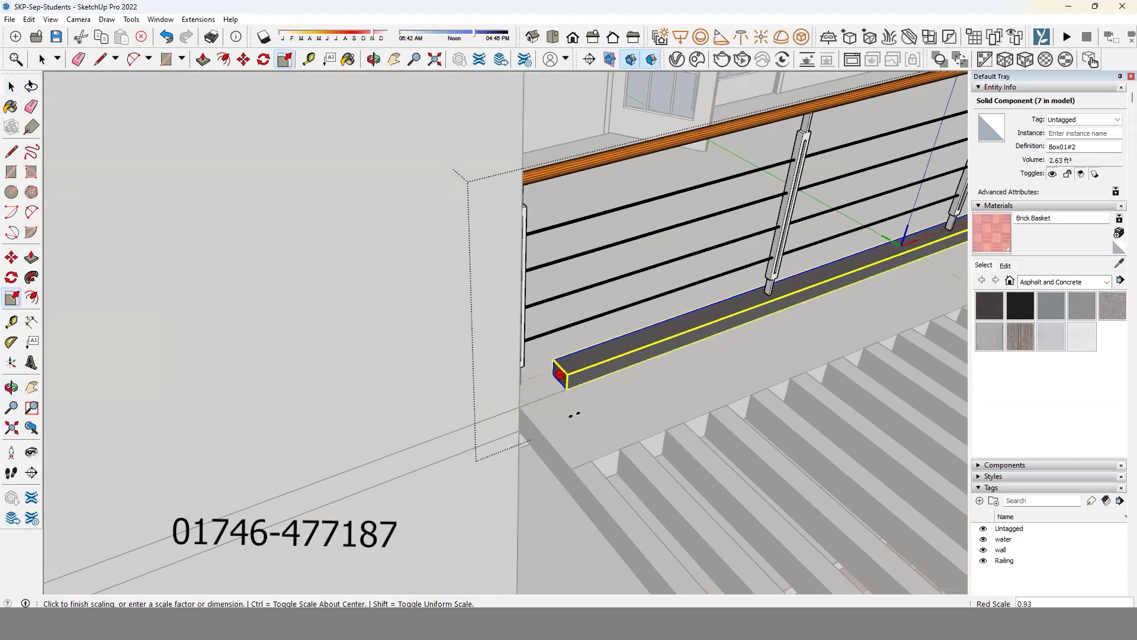
click(521, 361)
key(space)
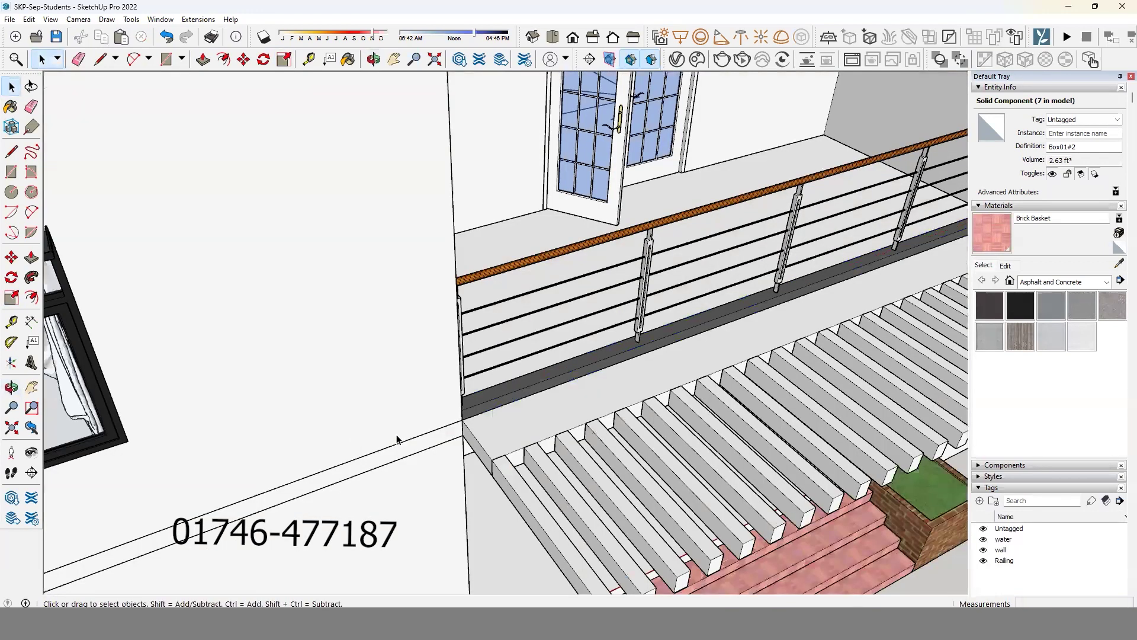
scroll(373, 436, down, 10)
middle_drag(510, 349, 521, 342)
scroll(521, 347, up, 1)
Select the pergola over the middle balcony.
scroll(523, 354, up, 1)
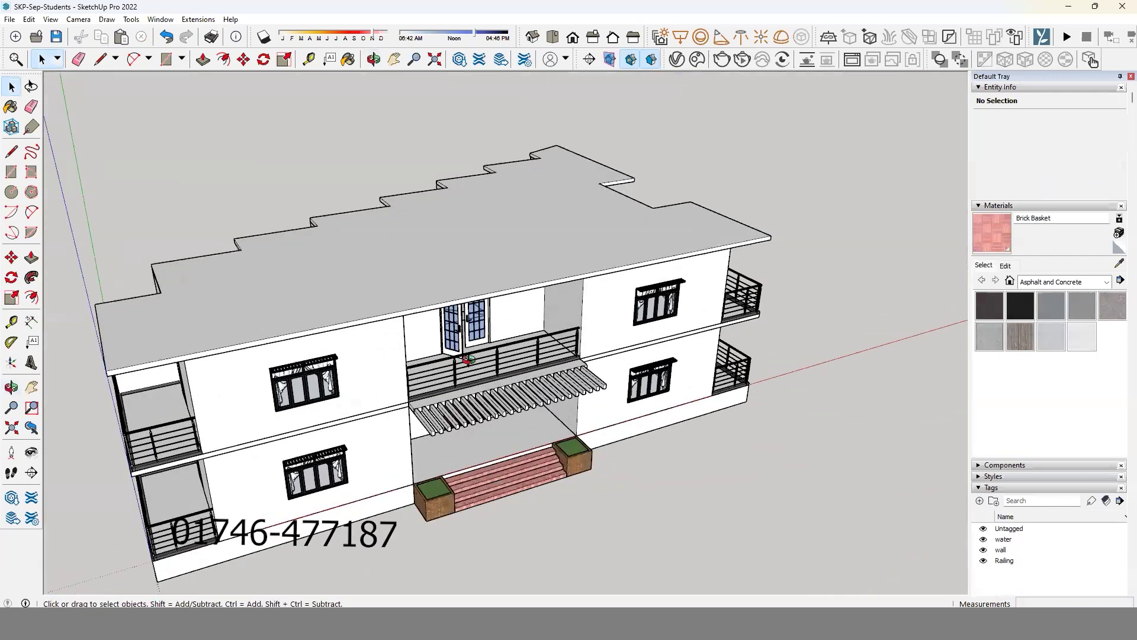
scroll(525, 361, up, 1)
scroll(527, 369, up, 1)
scroll(527, 370, down, 5)
mouse_move(527, 370)
middle_down()
mouse_move(556, 333)
mouse_move(533, 355)
middle_up()
scroll(533, 355, up, 2)
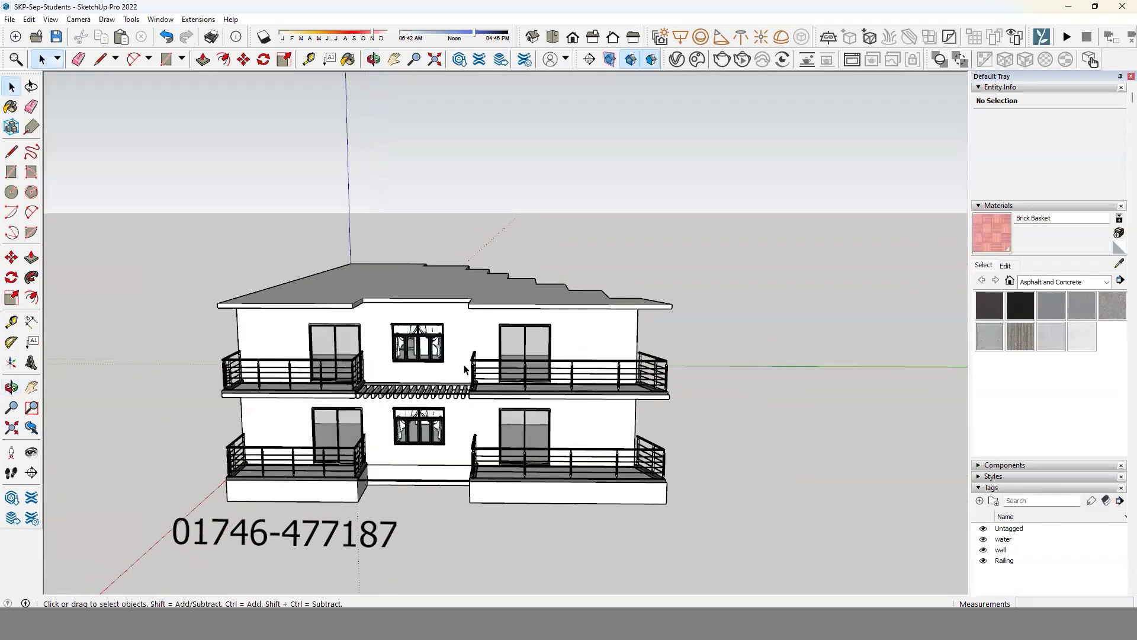
scroll(521, 385, up, 2)
middle_drag(509, 414, 499, 447)
scroll(499, 447, up, 1)
click(571, 503)
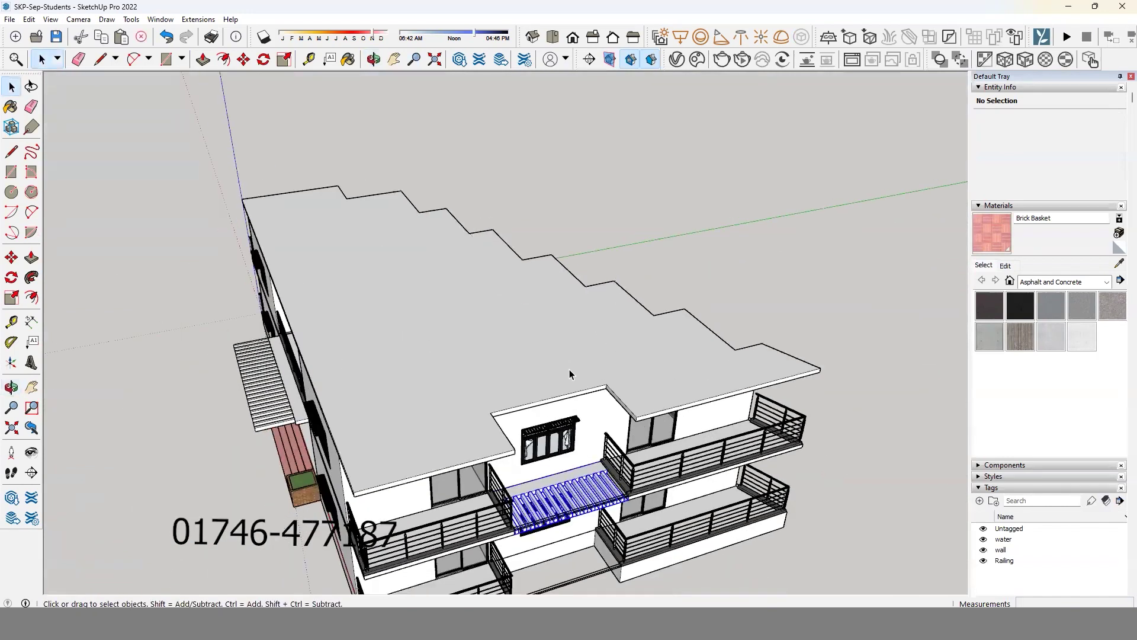
Add the side slatted grid to the selection.
scroll(356, 403, up, 1)
scroll(326, 388, up, 1)
scroll(358, 370, down, 3)
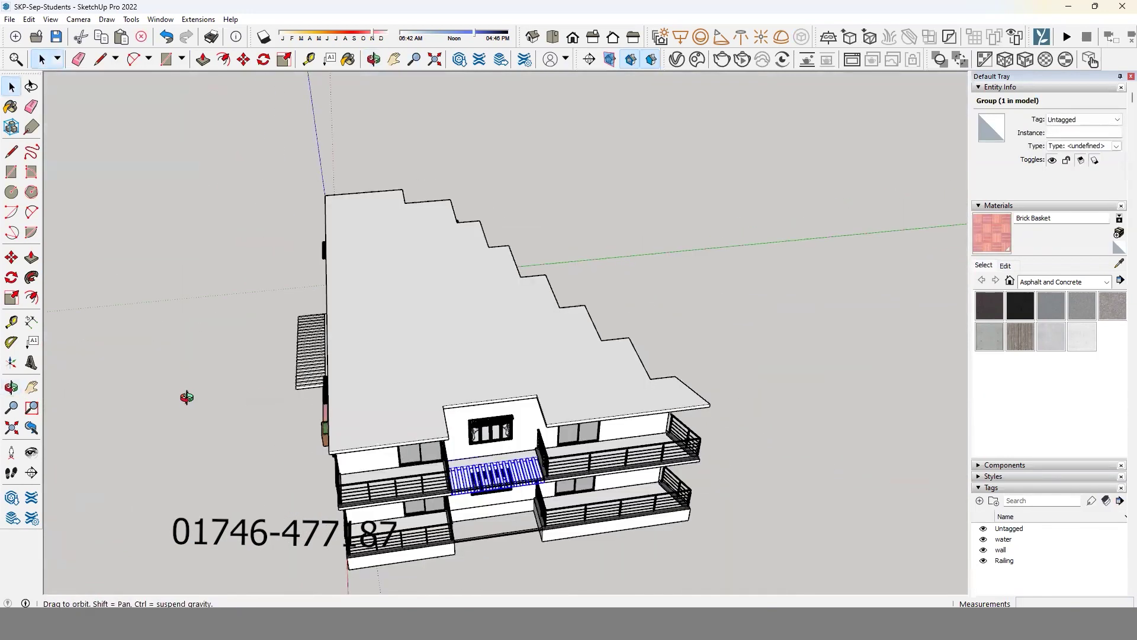
mouse_move(186, 398)
middle_down()
mouse_move(625, 365)
mouse_move(533, 390)
middle_up()
scroll(625, 364, up, 2)
shift+click(651, 335)
Turn the dotted strip into a group.
scroll(510, 402, up, 2)
scroll(511, 402, down, 1)
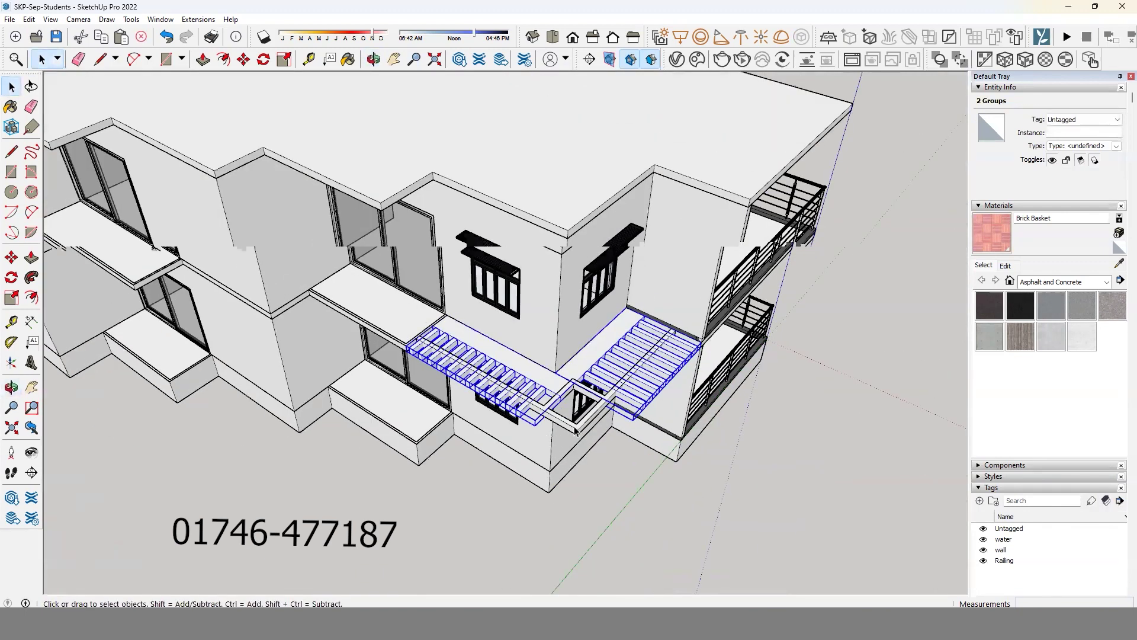
scroll(535, 427, down, 2)
scroll(533, 423, up, 2)
shift+click(533, 419)
scroll(533, 418, up, 2)
click(537, 418)
right_click(538, 419)
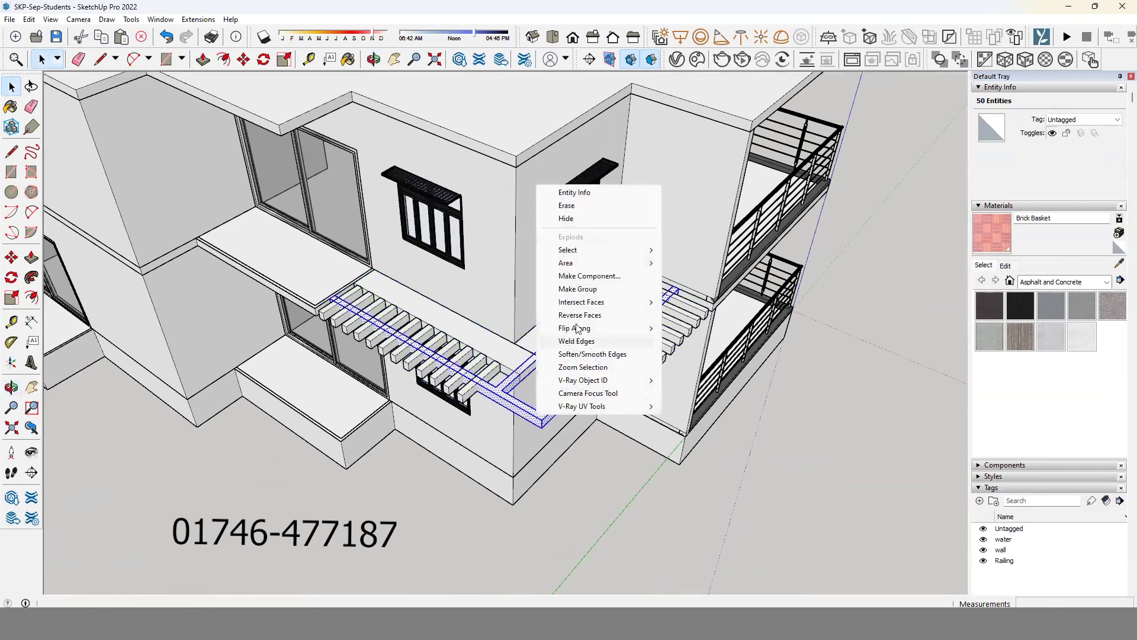
click(596, 289)
Add the strip group, stair grid and another slatted group to the selection.
ctrl+click(521, 385)
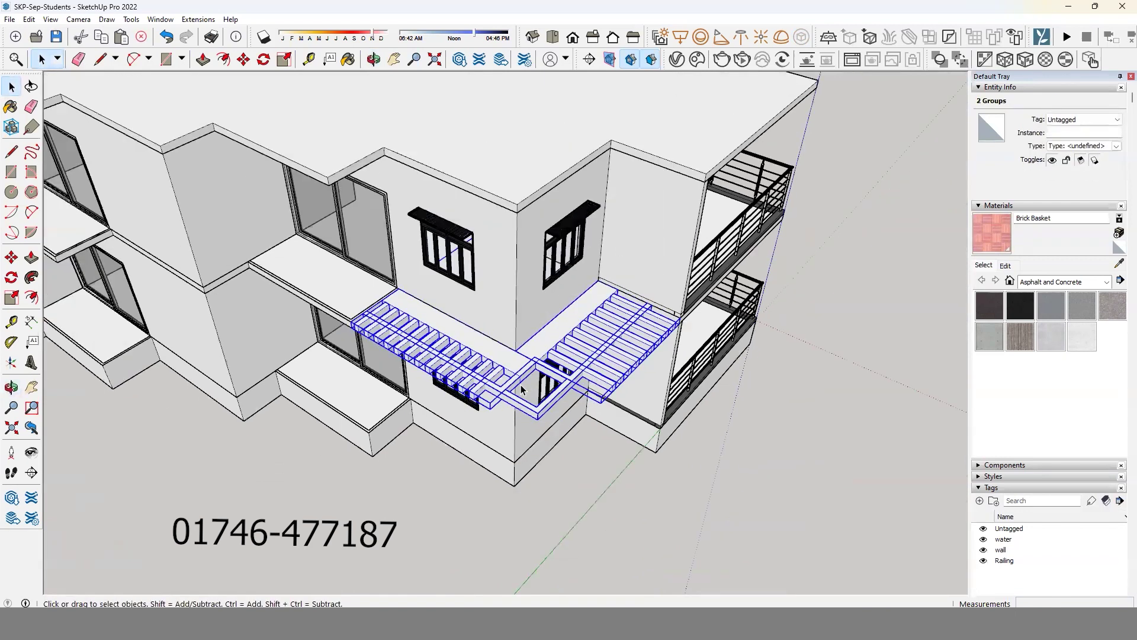
scroll(520, 385, down, 5)
middle_drag(521, 385, 1121, 96)
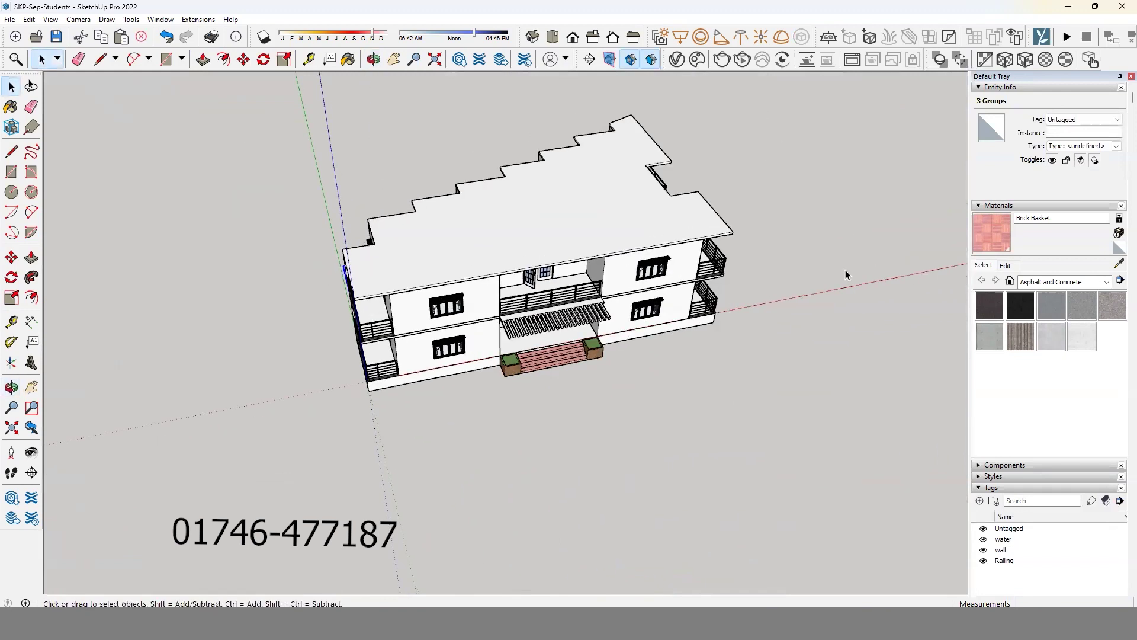
mouse_move(209, 291)
middle_down()
mouse_move(391, 290)
mouse_move(577, 352)
middle_up()
ctrl+click(392, 290)
mouse_move(442, 333)
middle_down()
mouse_move(410, 356)
mouse_move(458, 333)
middle_up()
ctrl+click(410, 356)
scroll(459, 333, up, 1)
Copy the selected pergola groups one storey higher with Move and Ctrl.
key(m)
scroll(456, 337, up, 2)
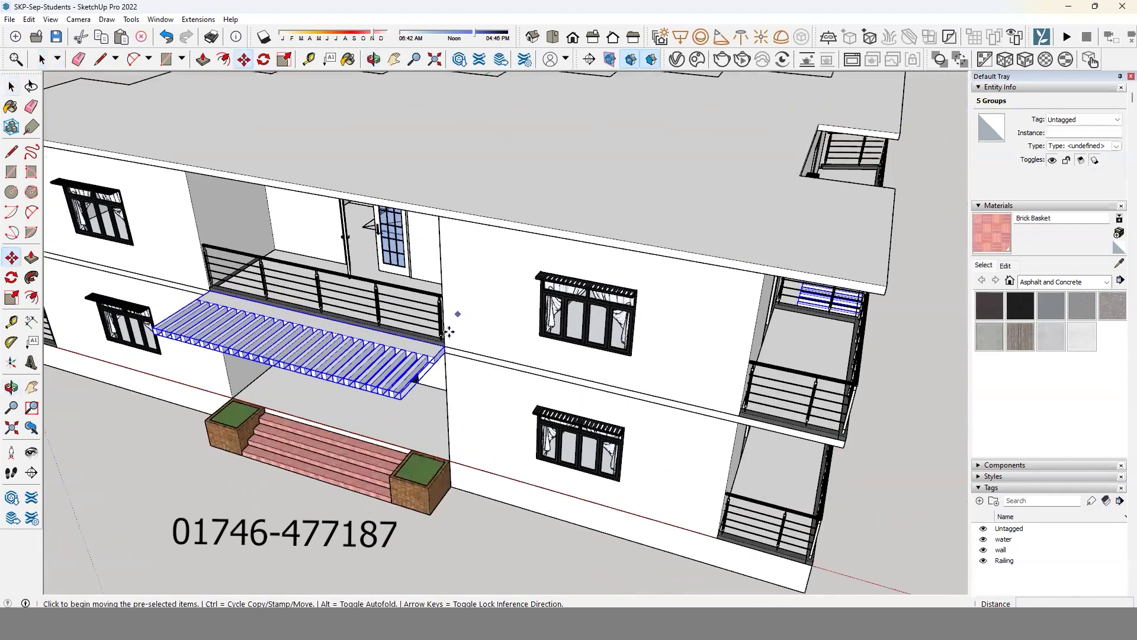
scroll(443, 351, up, 2)
key(ctrl)
click(443, 351)
scroll(442, 351, down, 3)
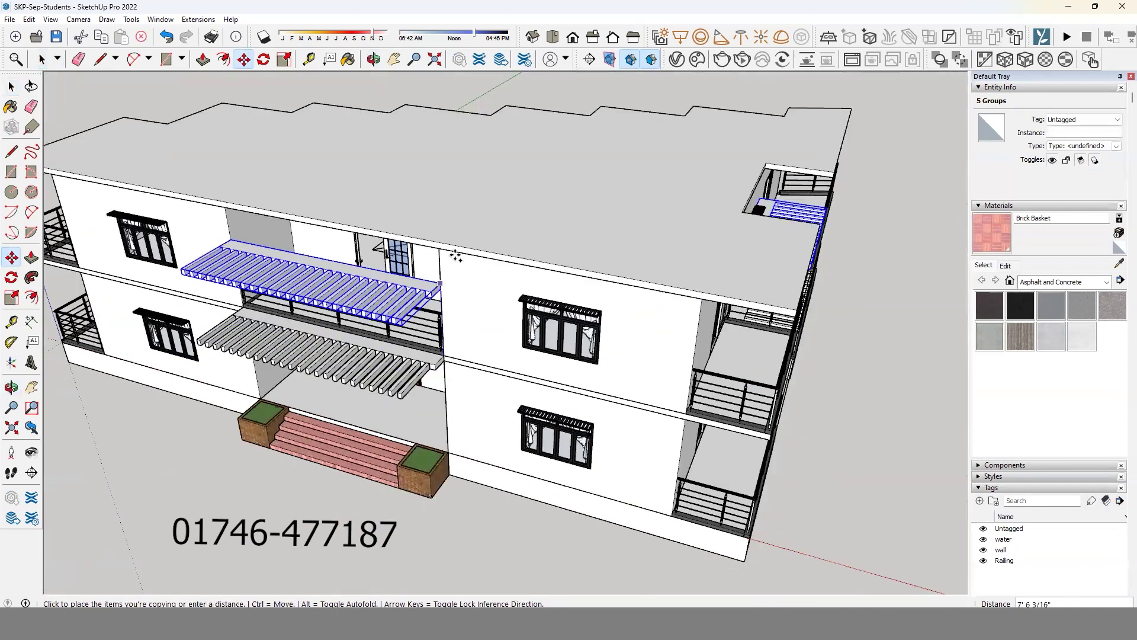
click(439, 243)
scroll(599, 317, down, 2)
mouse_move(598, 317)
middle_down()
mouse_move(467, 275)
mouse_move(505, 503)
mouse_move(468, 376)
mouse_move(545, 300)
mouse_move(322, 253)
middle_up()
click(505, 503)
Enter the roof group for editing.
scroll(404, 302, up, 1)
scroll(404, 302, up, 1)
double_click(403, 302)
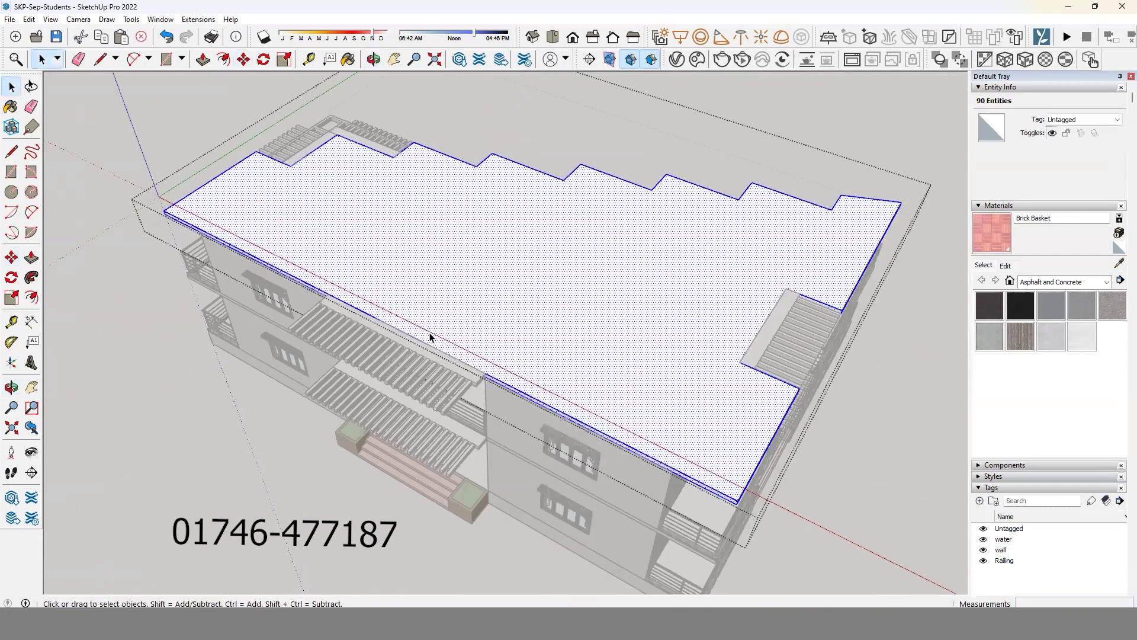
scroll(495, 330, up, 3)
scroll(559, 356, up, 1)
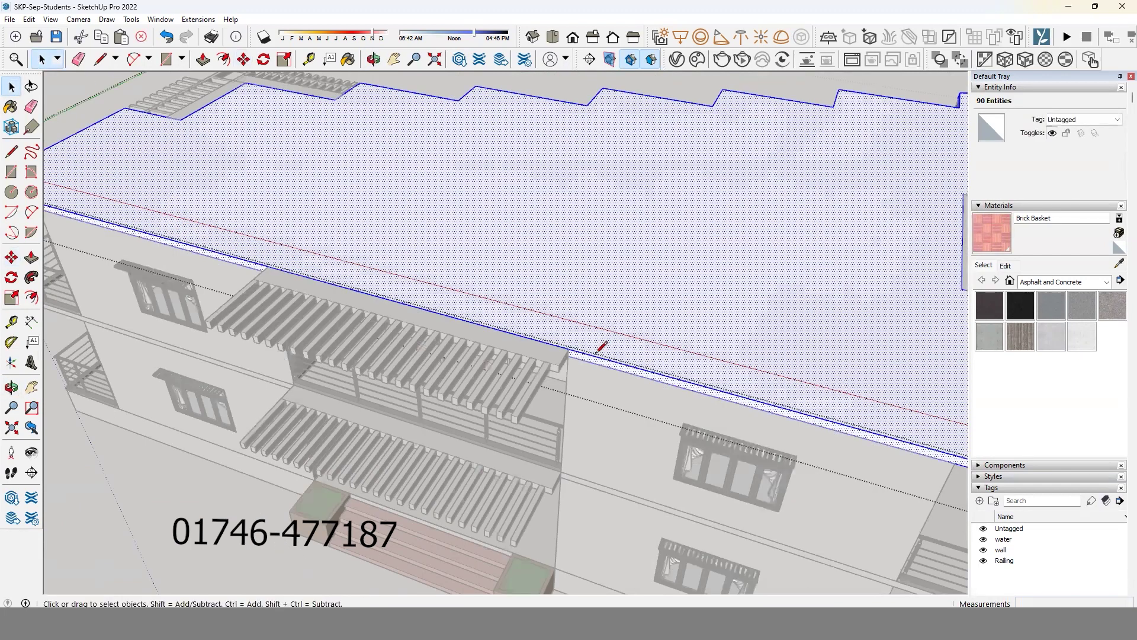
scroll(601, 347, up, 1)
scroll(601, 349, up, 1)
scroll(602, 352, up, 1)
Draw a line along the roof edge to split off the middle-bay face.
key(l)
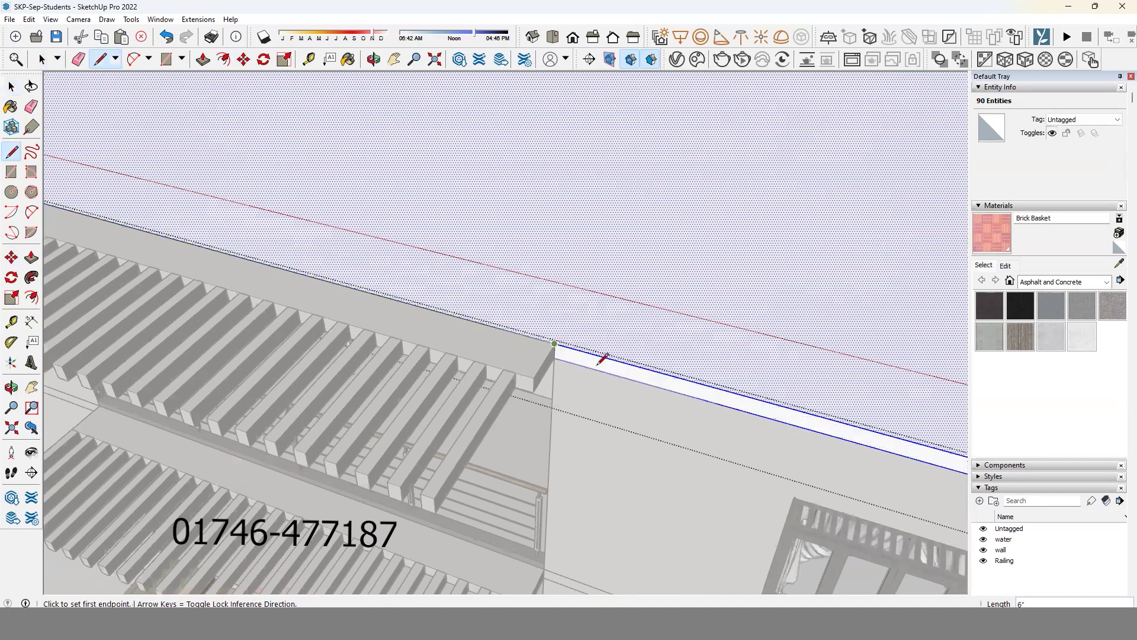
scroll(602, 358, down, 3)
scroll(517, 353, down, 2)
middle_drag(816, 384, 563, 375)
scroll(544, 350, up, 3)
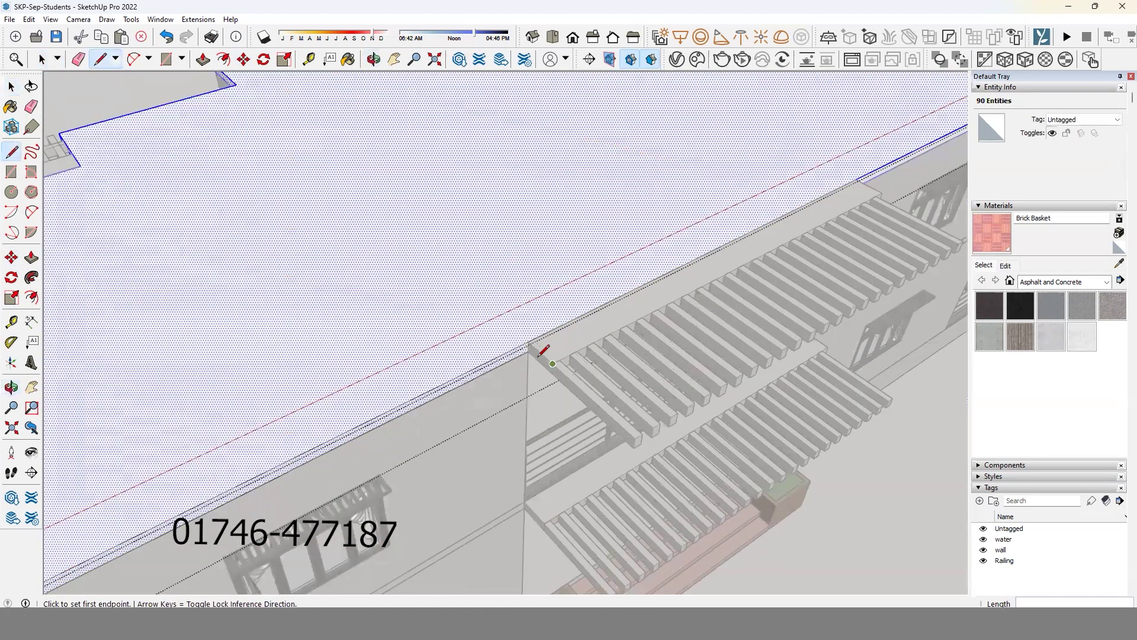
scroll(538, 354, up, 1)
scroll(519, 335, down, 1)
scroll(508, 342, down, 1)
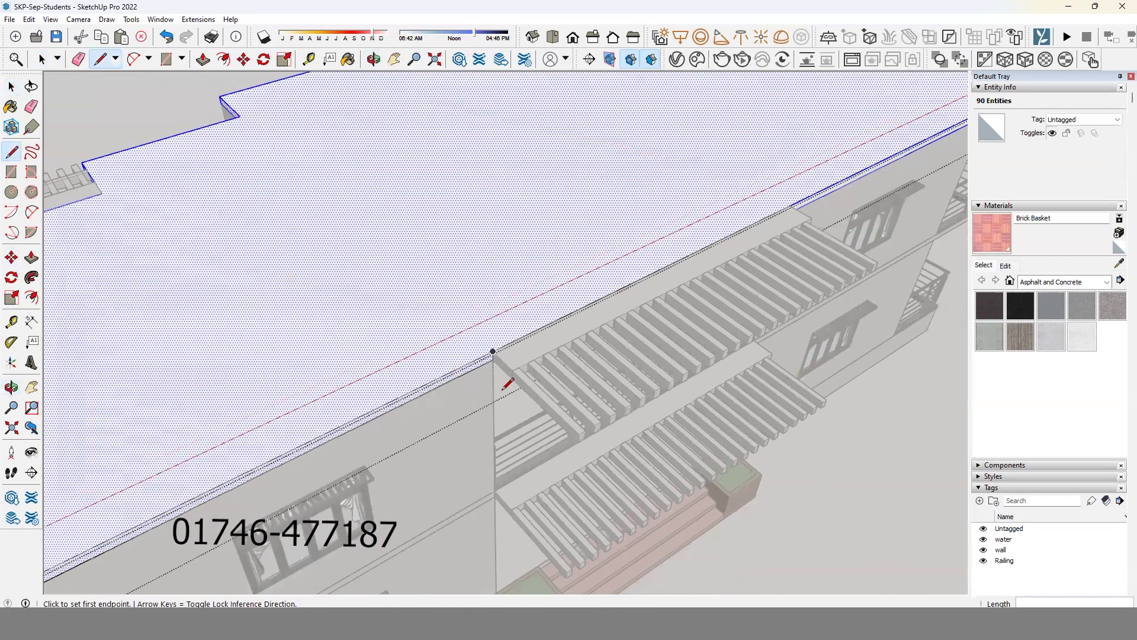
Push/pull the middle-bay roof face up 8' to form the wall.
key(p)
scroll(541, 363, up, 1)
scroll(514, 349, up, 1)
click(514, 349)
scroll(403, 242, down, 1)
scroll(398, 244, up, 1)
scroll(399, 244, down, 1)
middle_drag(279, 275, 393, 275)
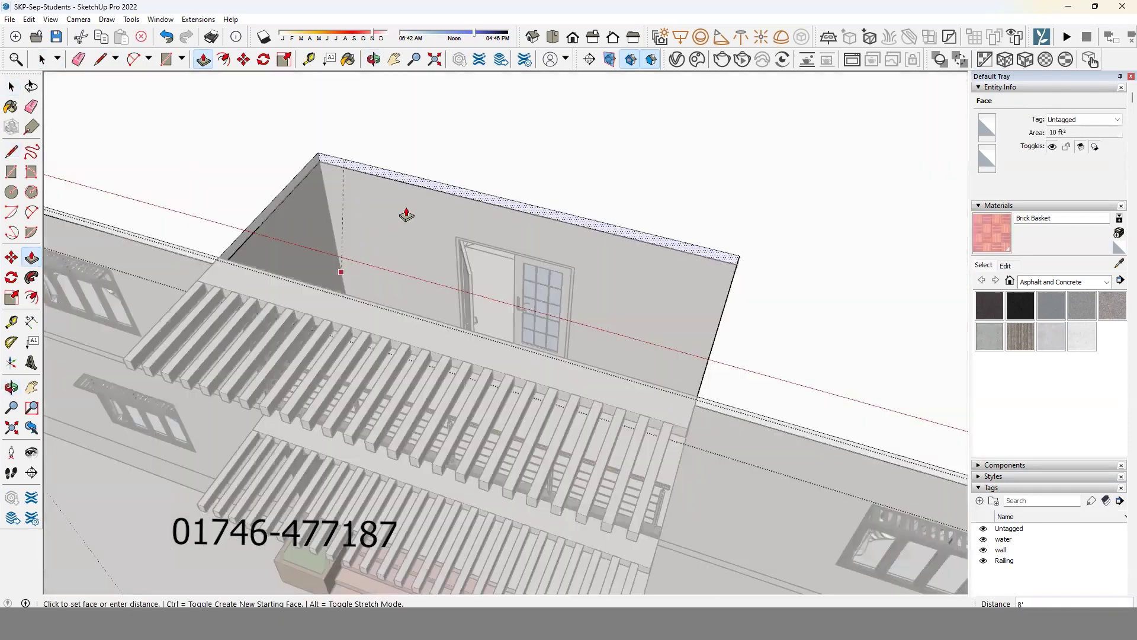
text(8)
key(Return)
scroll(410, 252, up, 2)
scroll(410, 253, down, 3)
Select the upper pergola and orbit in closer to it.
key(space)
click(406, 310)
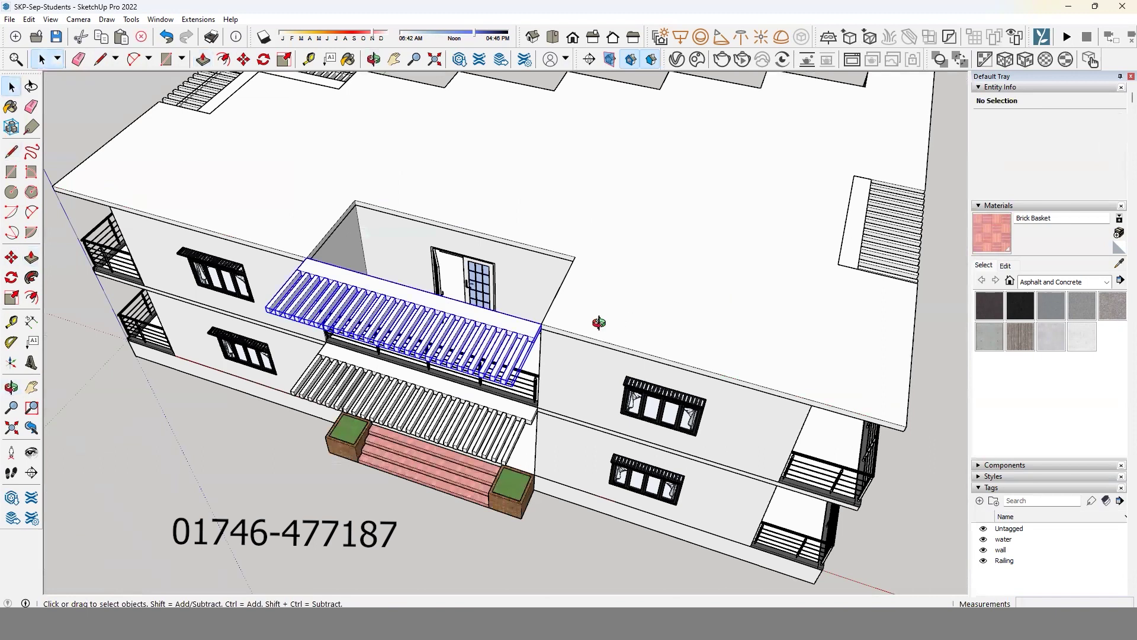
middle_drag(591, 320, 475, 327)
scroll(475, 328, up, 2)
scroll(475, 328, up, 2)
key(m)
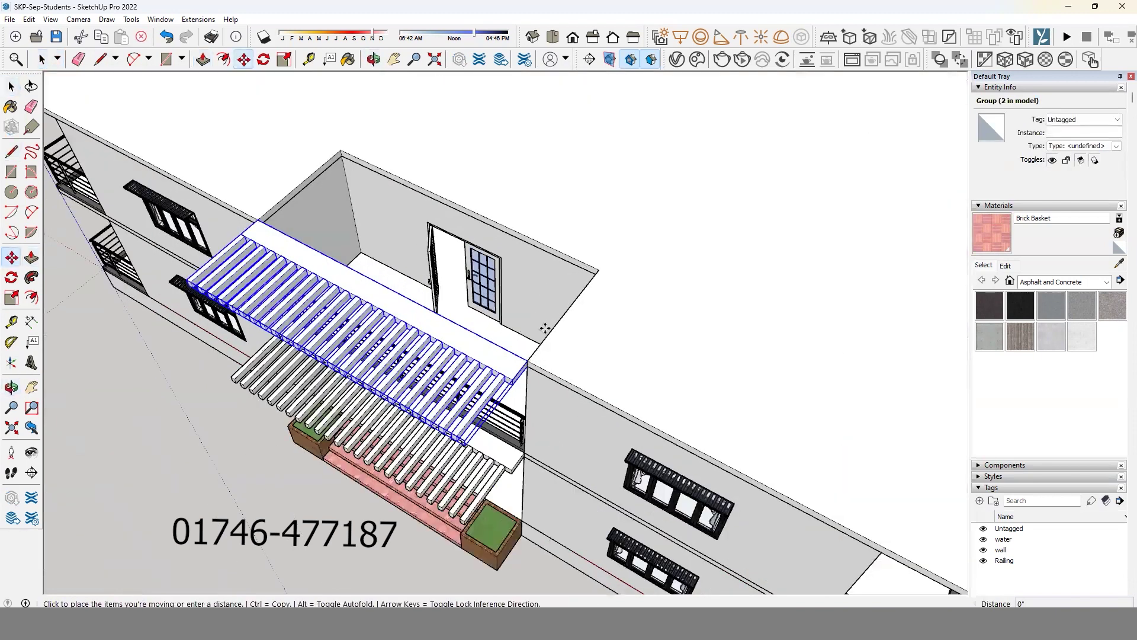
middle_drag(528, 358, 559, 272)
key(space)
Select all 24 slats inside the upper pergola and scale them 1.25 along red.
double_click(503, 267)
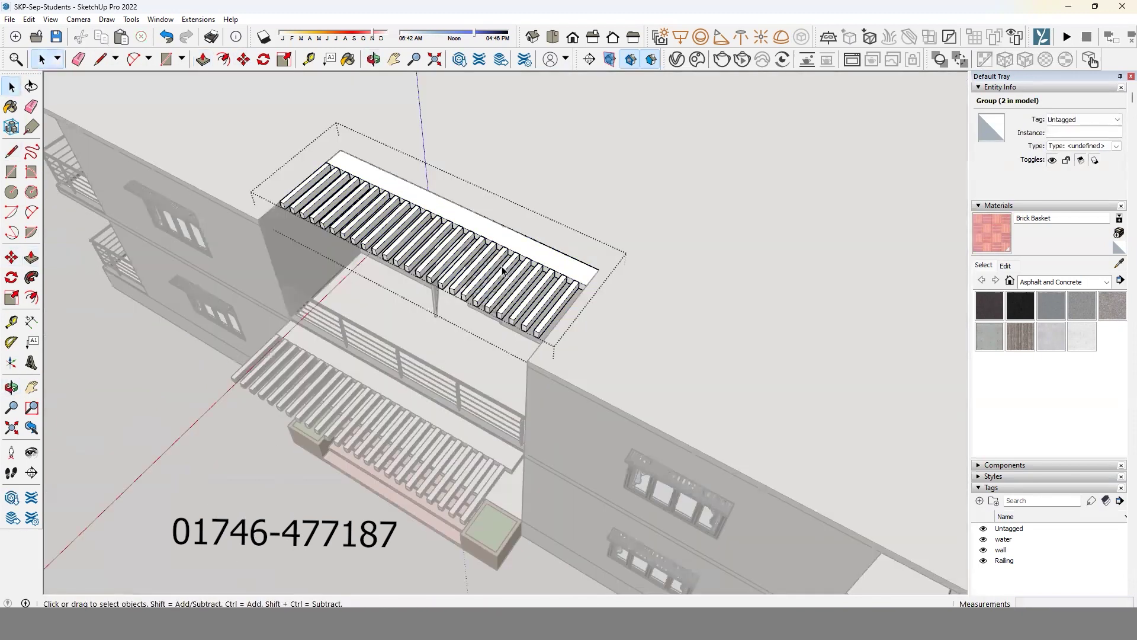
click(492, 269)
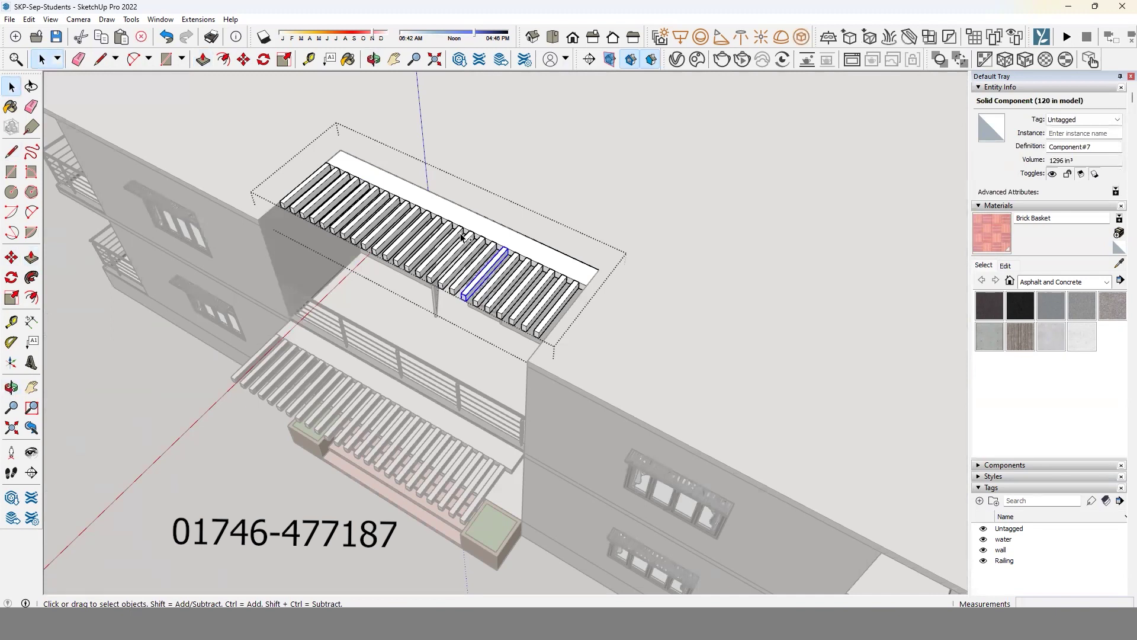
key(ctrl+a)
key(s)
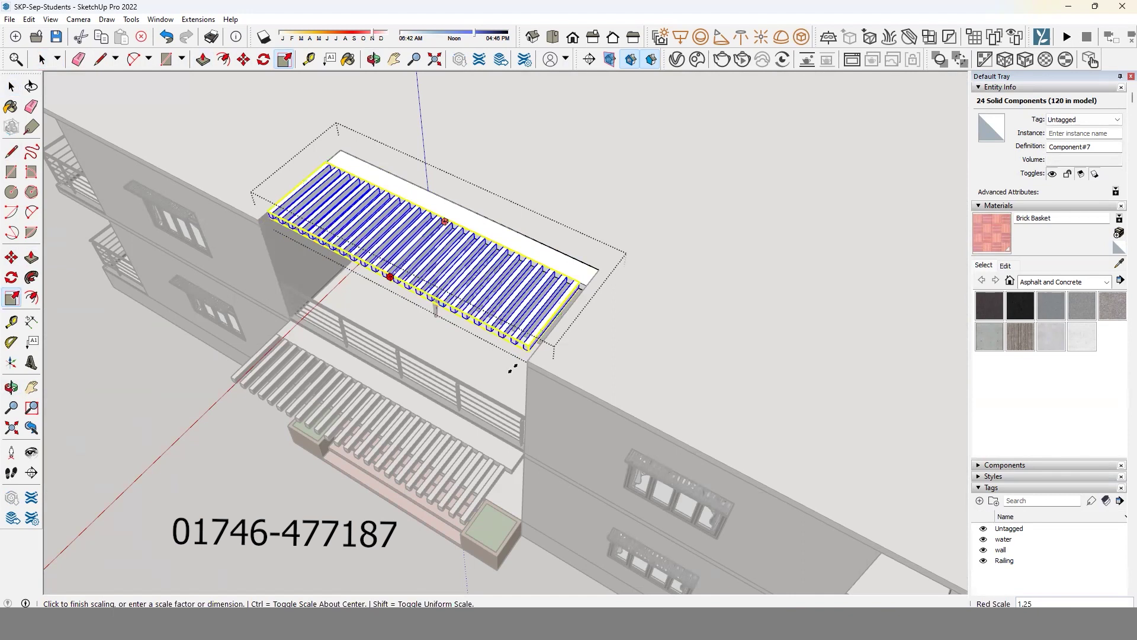
key(space)
scroll(504, 362, down, 3)
scroll(459, 382, down, 5)
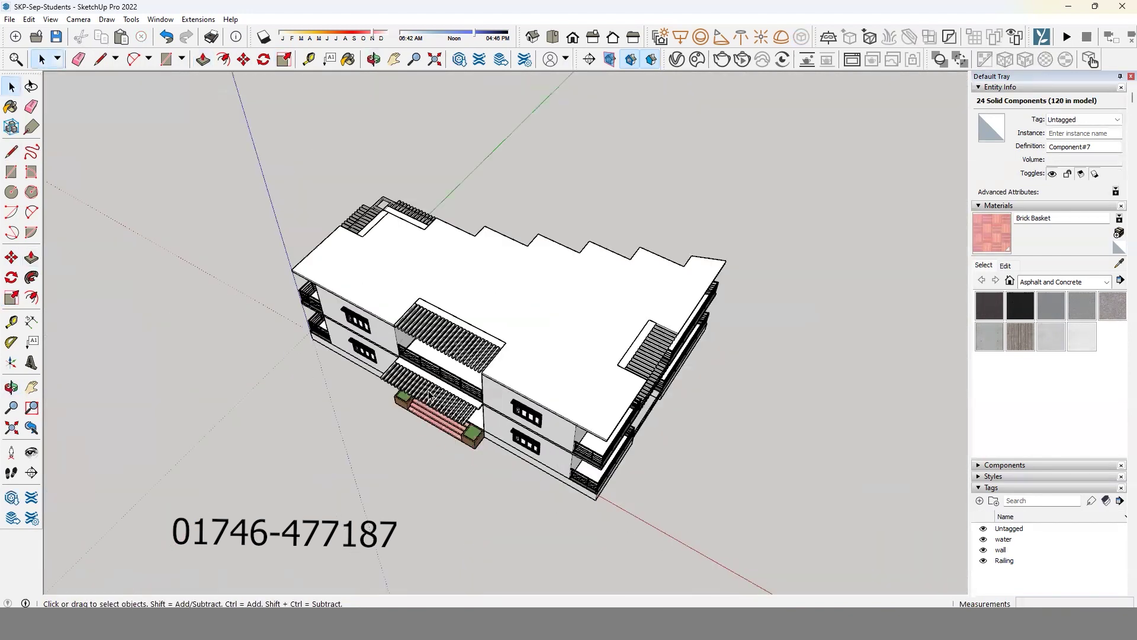
key(Escape)
Orbit and zoom around the house to inspect the balconies and upper pergola.
mouse_move(507, 317)
middle_down()
mouse_move(393, 155)
mouse_move(603, 223)
mouse_move(521, 399)
middle_up()
scroll(603, 224, up, 2)
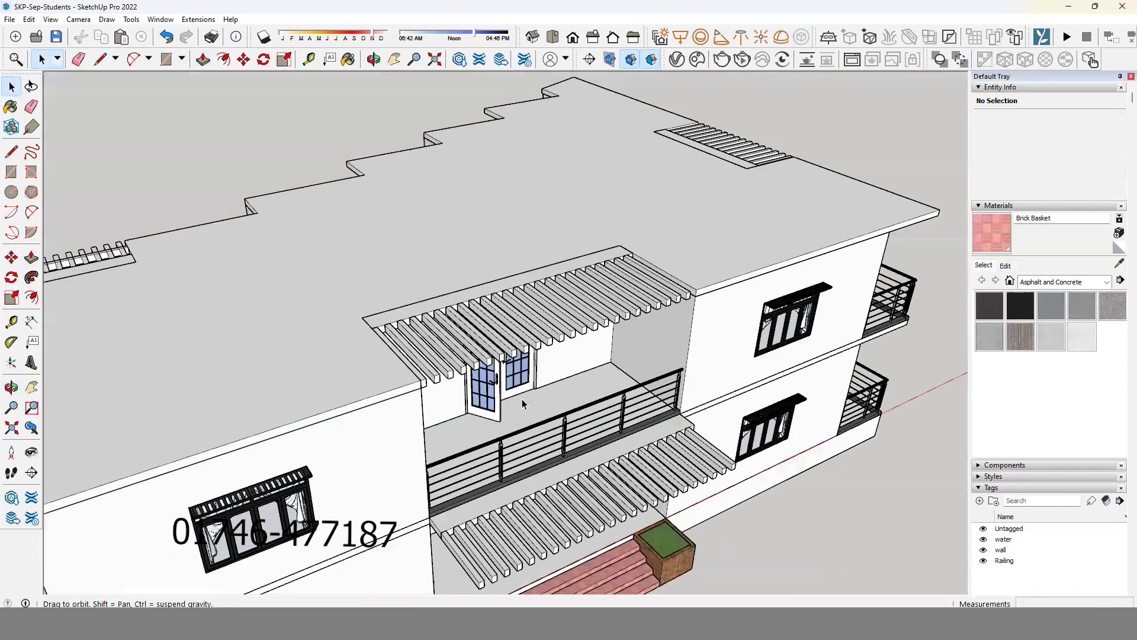
scroll(508, 485, up, 2)
scroll(508, 484, down, 3)
mouse_move(508, 484)
middle_down()
mouse_move(609, 527)
mouse_move(397, 343)
mouse_move(439, 468)
middle_up()
scroll(439, 468, up, 2)
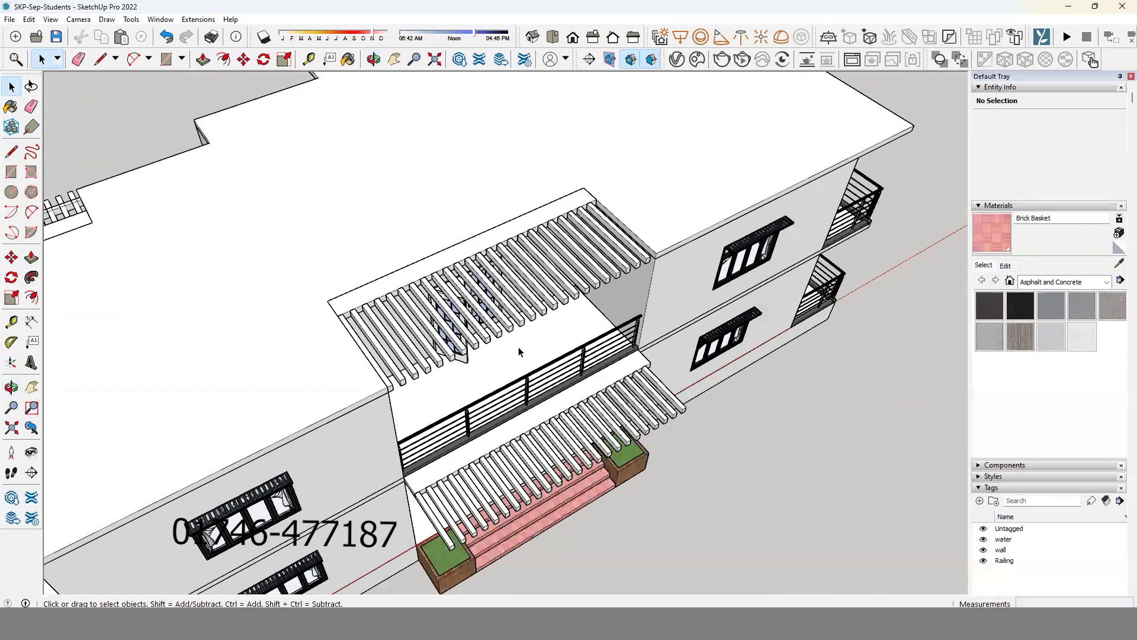
scroll(518, 351, down, 3)
mouse_move(518, 352)
middle_down()
mouse_move(340, 281)
mouse_move(450, 296)
middle_up()
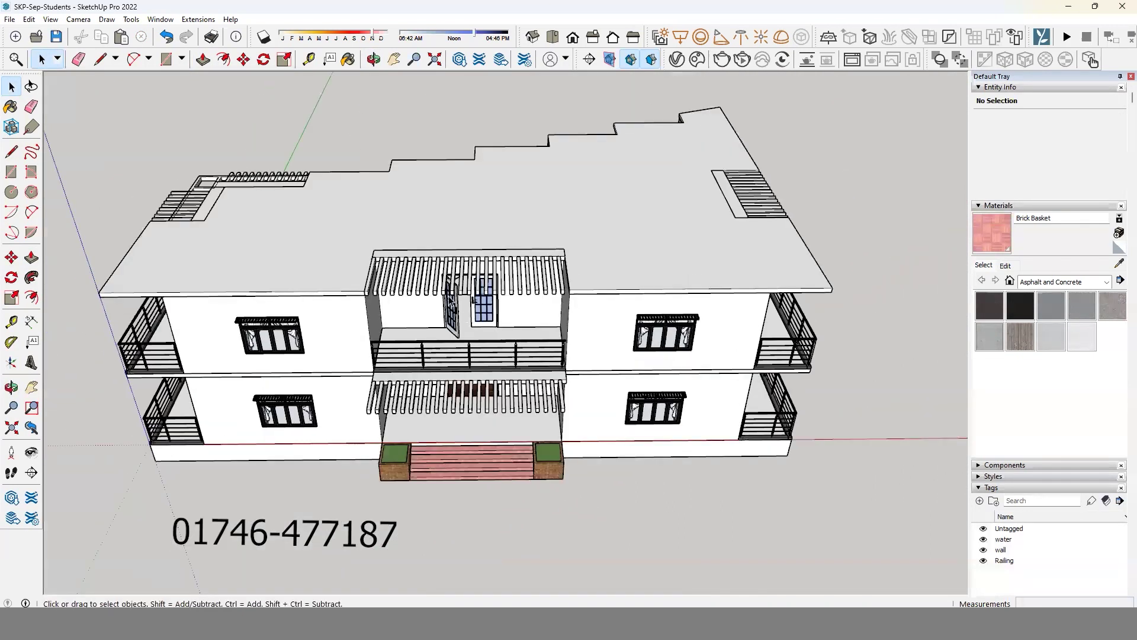
scroll(450, 299, up, 2)
mouse_move(419, 211)
middle_down()
mouse_move(305, 178)
mouse_move(348, 300)
middle_up()
scroll(371, 347, up, 2)
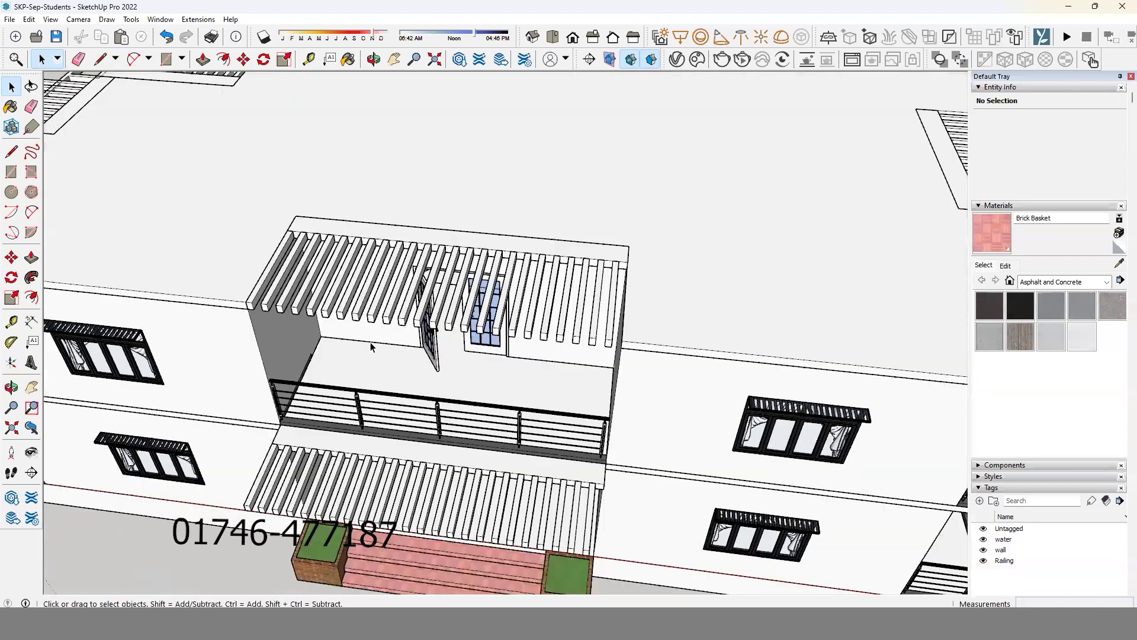
scroll(404, 378, down, 3)
mouse_move(465, 323)
middle_down()
mouse_move(666, 234)
mouse_move(574, 126)
middle_up()
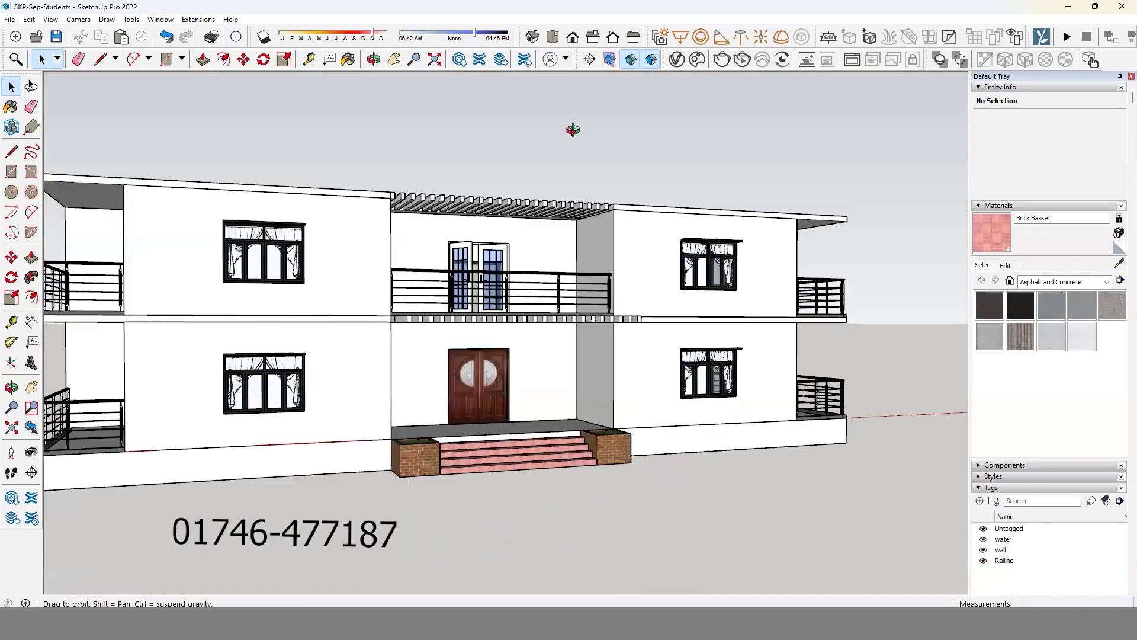
scroll(535, 396, down, 2)
mouse_move(535, 396)
middle_down()
mouse_move(340, 325)
mouse_move(271, 284)
mouse_move(391, 369)
mouse_move(472, 536)
middle_up()
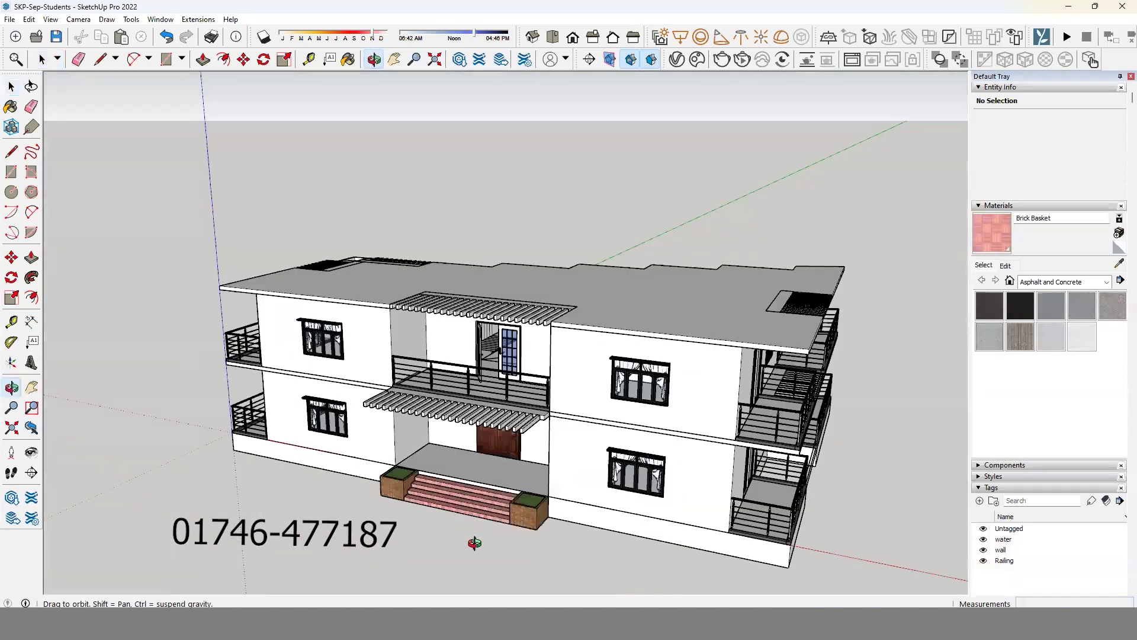
Select the upper side-balcony railing component on the house's end wall.
scroll(505, 421, up, 2)
scroll(505, 421, up, 2)
scroll(505, 421, up, 2)
middle_drag(504, 422, 497, 423)
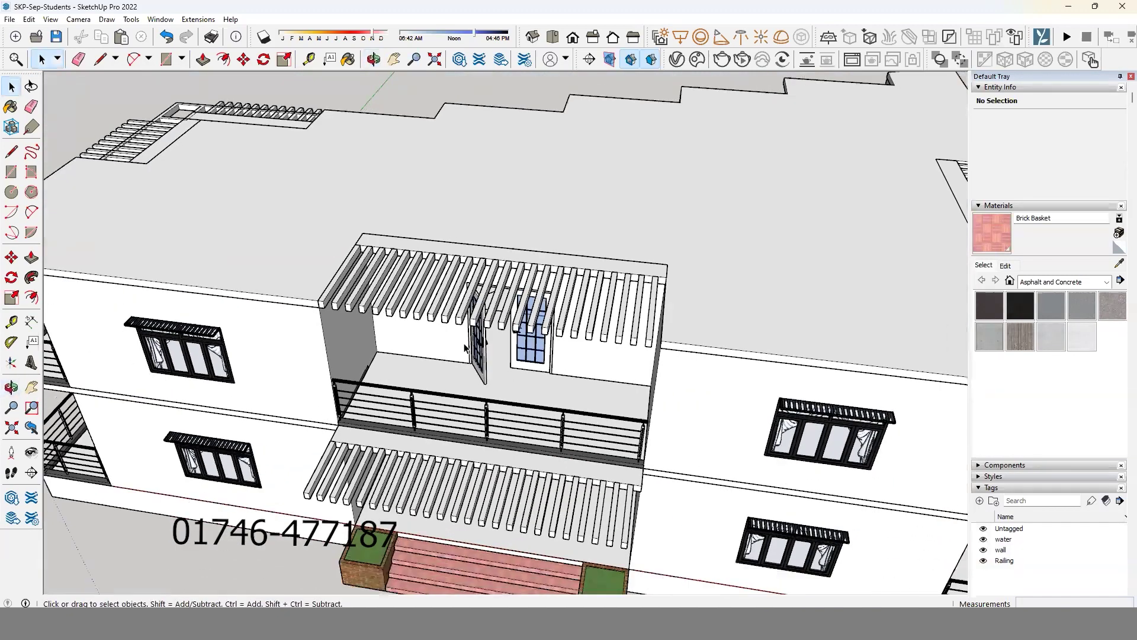
scroll(496, 423, up, 3)
scroll(495, 423, down, 2)
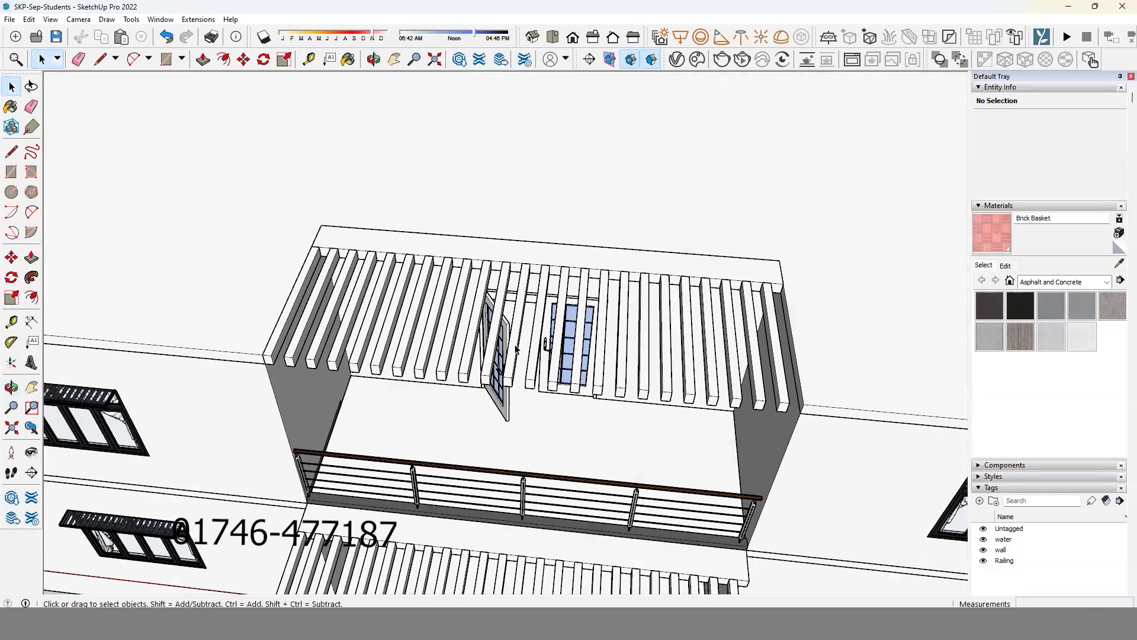
scroll(515, 350, down, 3)
scroll(515, 349, down, 1)
mouse_move(515, 349)
middle_down()
mouse_move(875, 221)
mouse_move(729, 195)
mouse_move(474, 249)
mouse_move(533, 334)
mouse_move(713, 286)
mouse_move(186, 425)
mouse_move(364, 286)
mouse_move(363, 422)
mouse_move(427, 401)
mouse_move(406, 419)
mouse_move(412, 428)
middle_up()
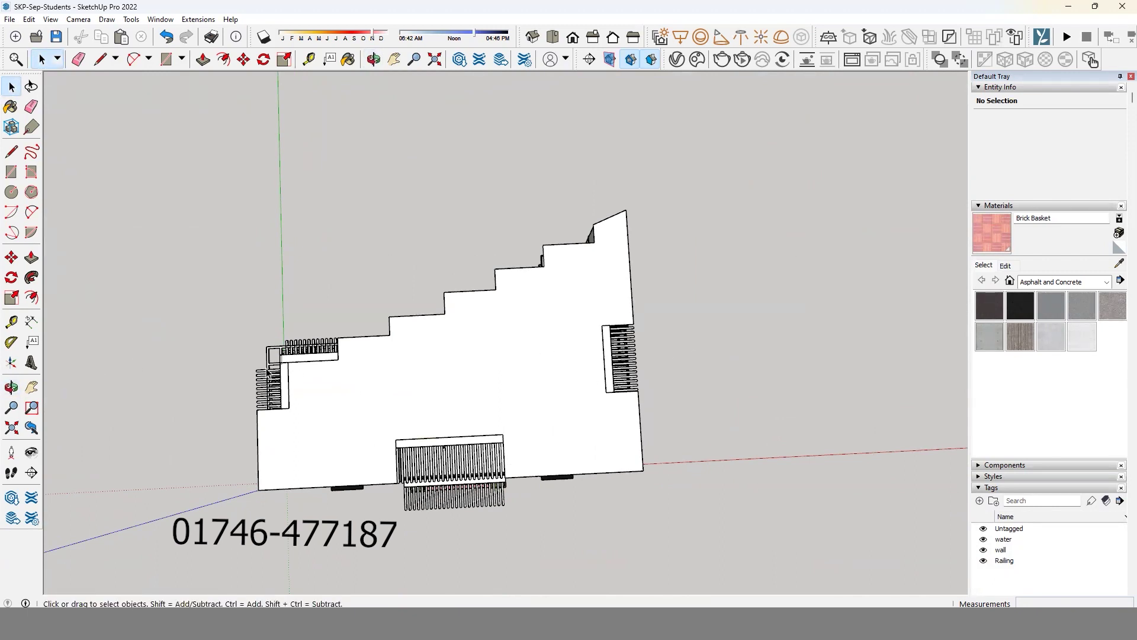
mouse_move(292, 356)
middle_down()
mouse_move(375, 381)
mouse_move(478, 88)
mouse_move(482, 241)
mouse_move(693, 190)
mouse_move(543, 381)
mouse_move(716, 383)
mouse_move(631, 410)
mouse_move(751, 436)
mouse_move(632, 457)
mouse_move(605, 405)
middle_up()
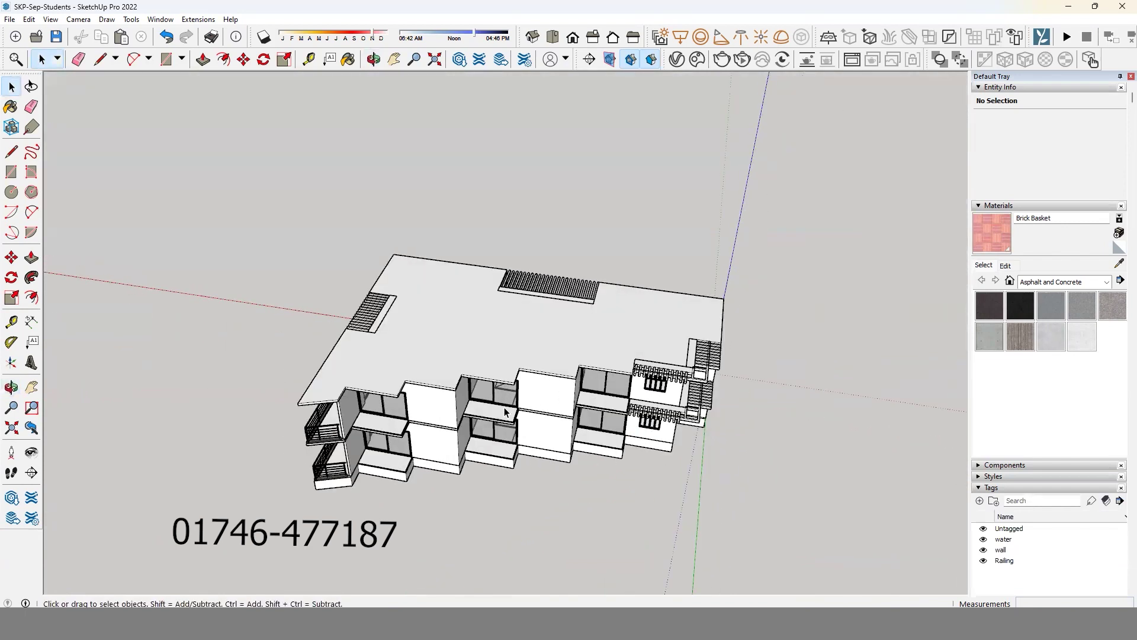
mouse_move(368, 431)
middle_down()
mouse_move(286, 399)
mouse_move(548, 410)
mouse_move(507, 352)
mouse_move(578, 322)
mouse_move(645, 353)
mouse_move(533, 391)
middle_up()
click(547, 410)
click(597, 355)
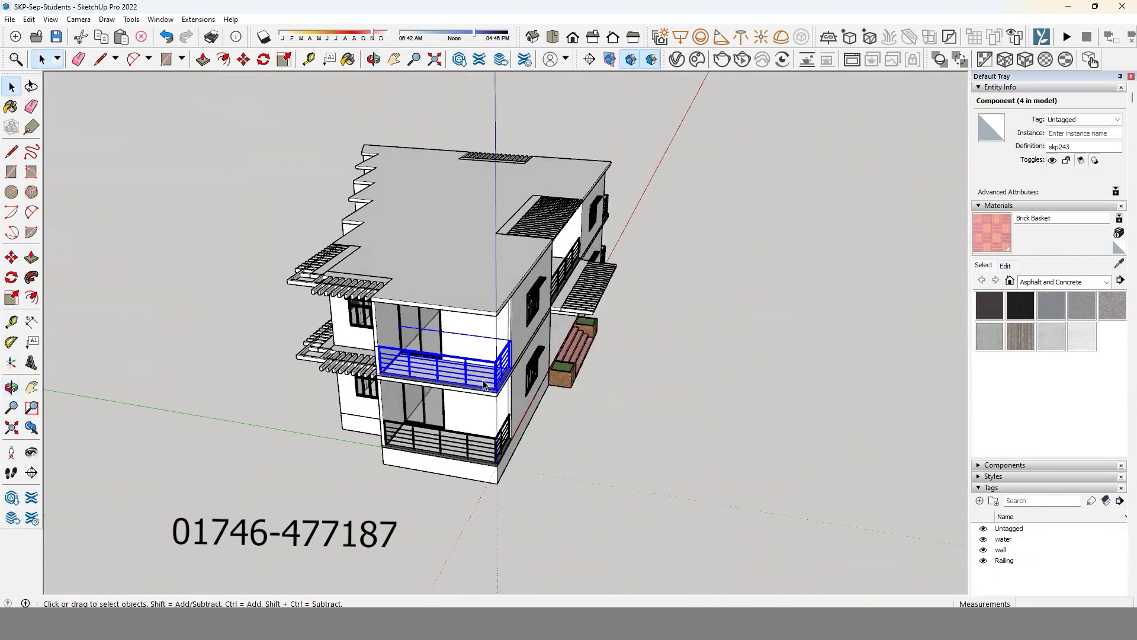
Copy the selected railing with Move and place it on the small side balcony.
scroll(515, 407, up, 3)
scroll(515, 408, up, 2)
key(m)
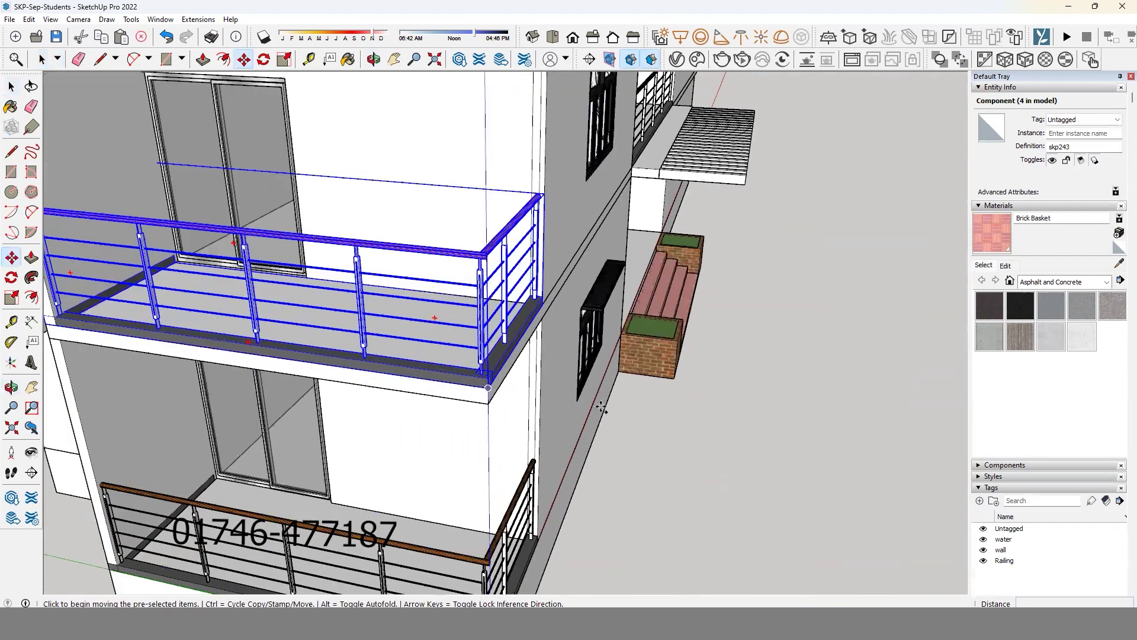
click(514, 407)
key(ctrl)
scroll(533, 367, down, 5)
middle_drag(567, 325, 568, 361)
scroll(569, 365, up, 2)
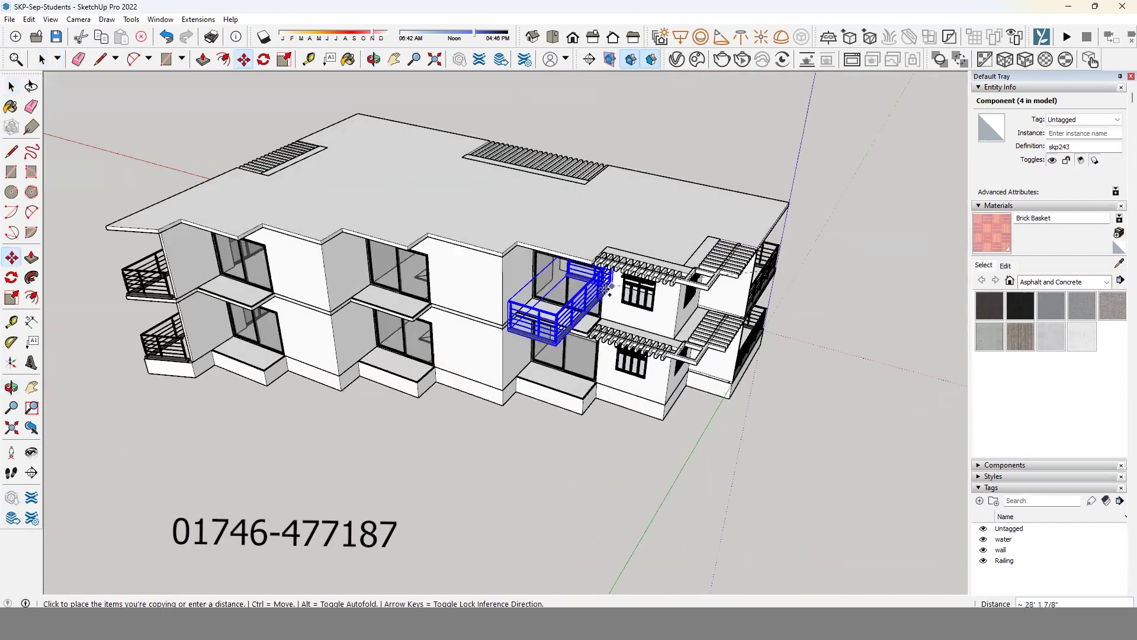
scroll(570, 370, up, 3)
scroll(569, 379, up, 3)
scroll(569, 379, up, 3)
click(596, 385)
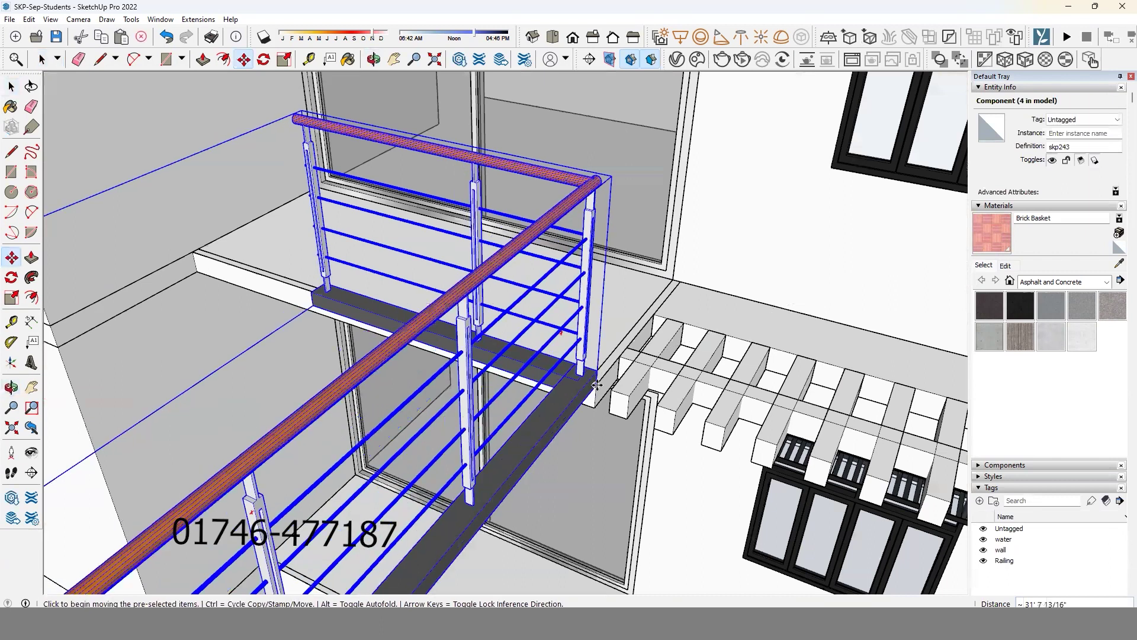
Start rotating the railing copy, cancel it, and switch to the Scale tool.
key(q)
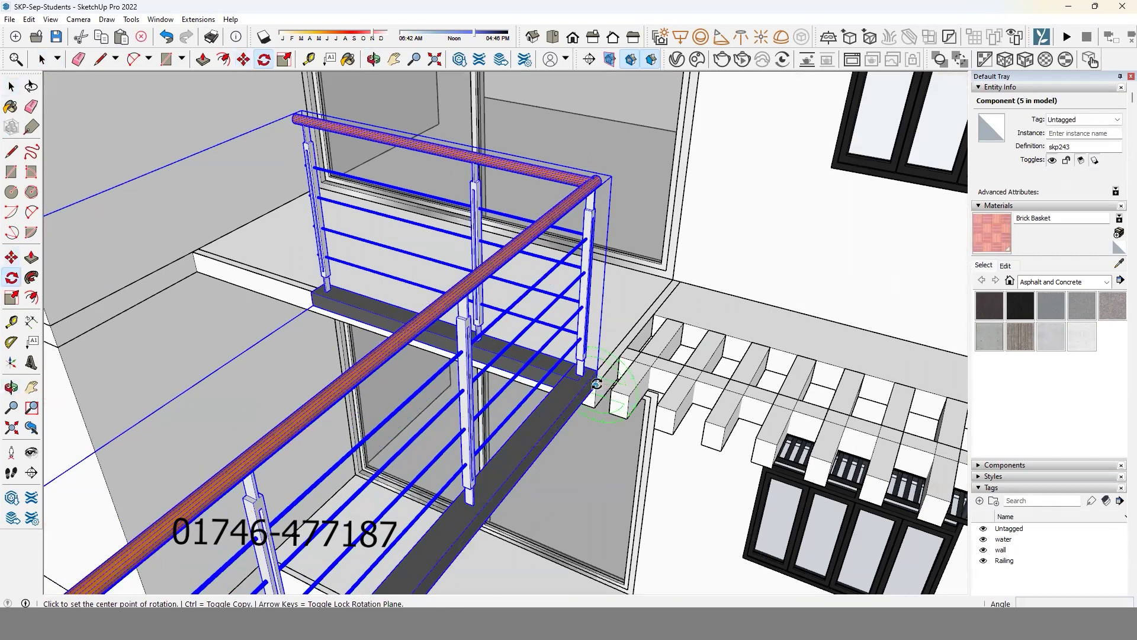
key(Escape)
scroll(570, 418, down, 2)
scroll(571, 418, down, 2)
scroll(568, 419, down, 2)
scroll(567, 420, down, 2)
key(s)
scroll(521, 379, up, 2)
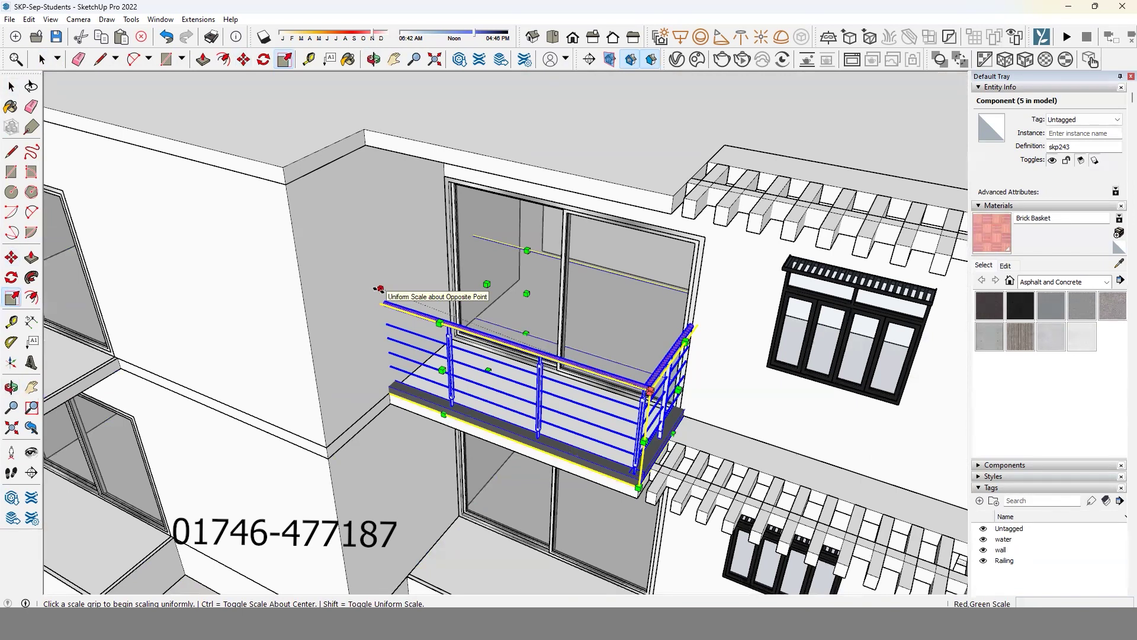
Try uniformly scaling the railing copy from a corner grip.
click(379, 289)
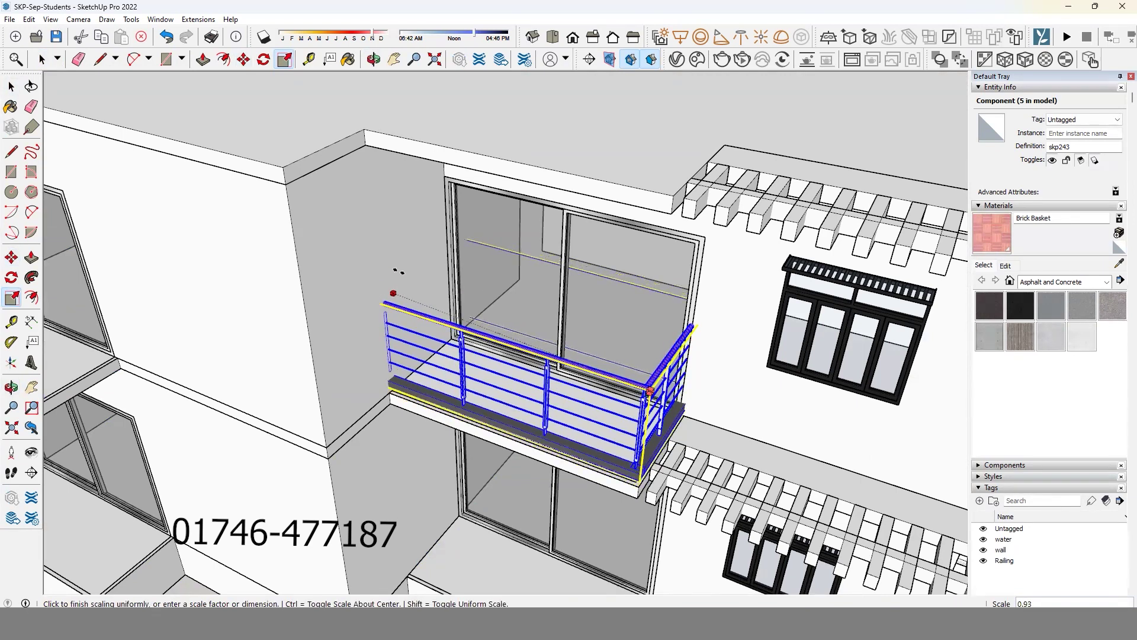
click(379, 334)
mouse_move(385, 304)
middle_down()
mouse_move(375, 314)
mouse_move(389, 292)
middle_up()
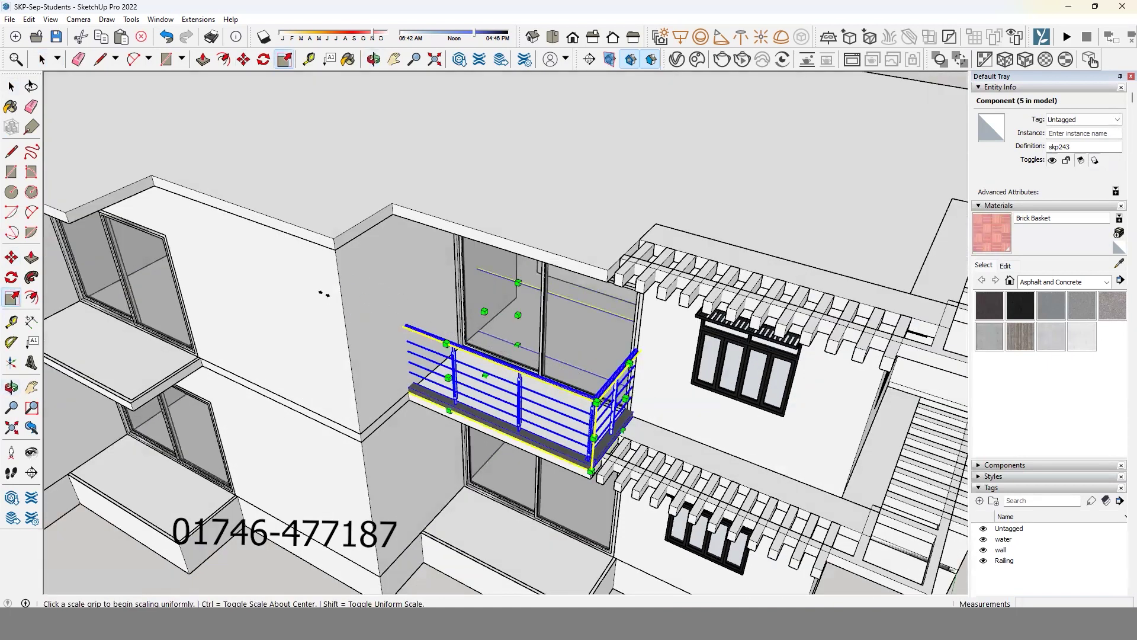
click(318, 294)
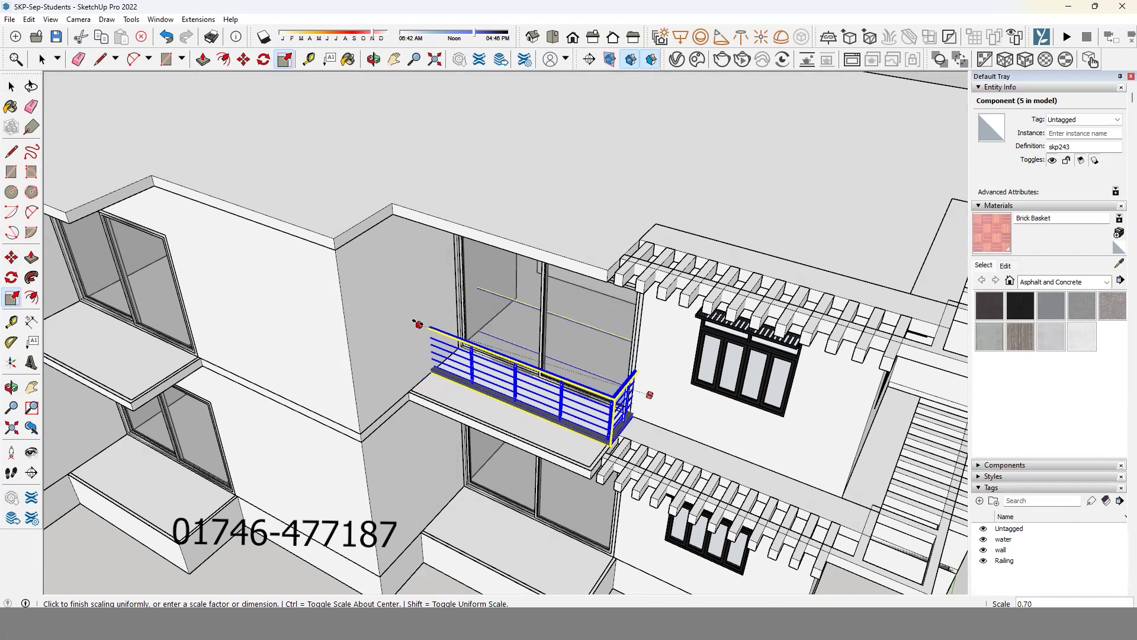
click(337, 305)
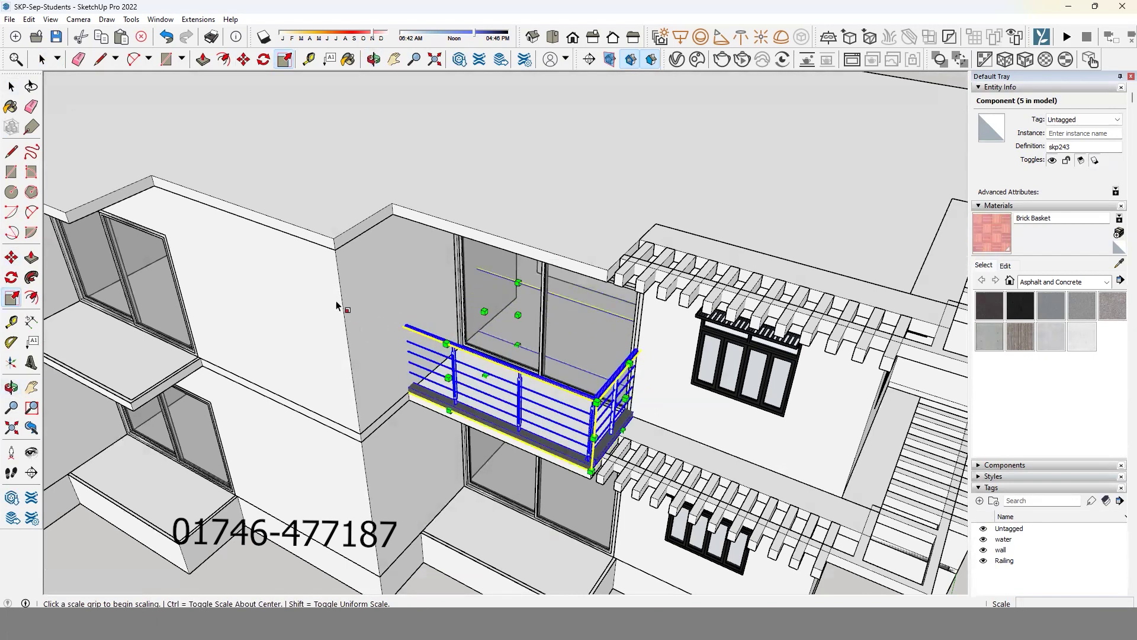
Shorten the railing along the red axis to about 0.66, with hidden geometry shown.
click(366, 301)
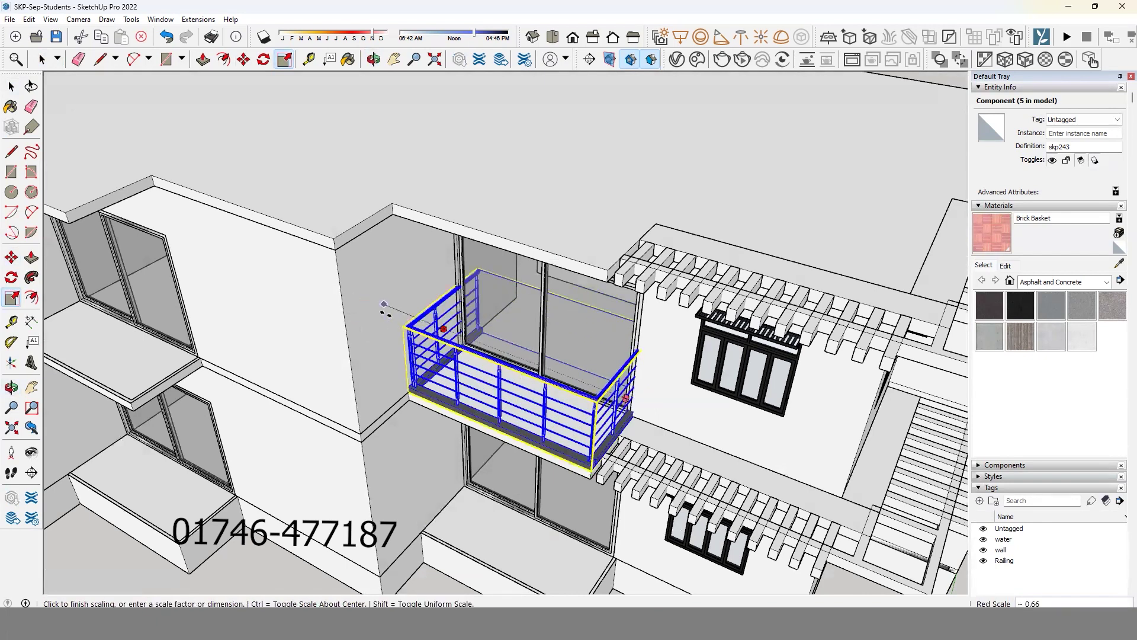
click(389, 317)
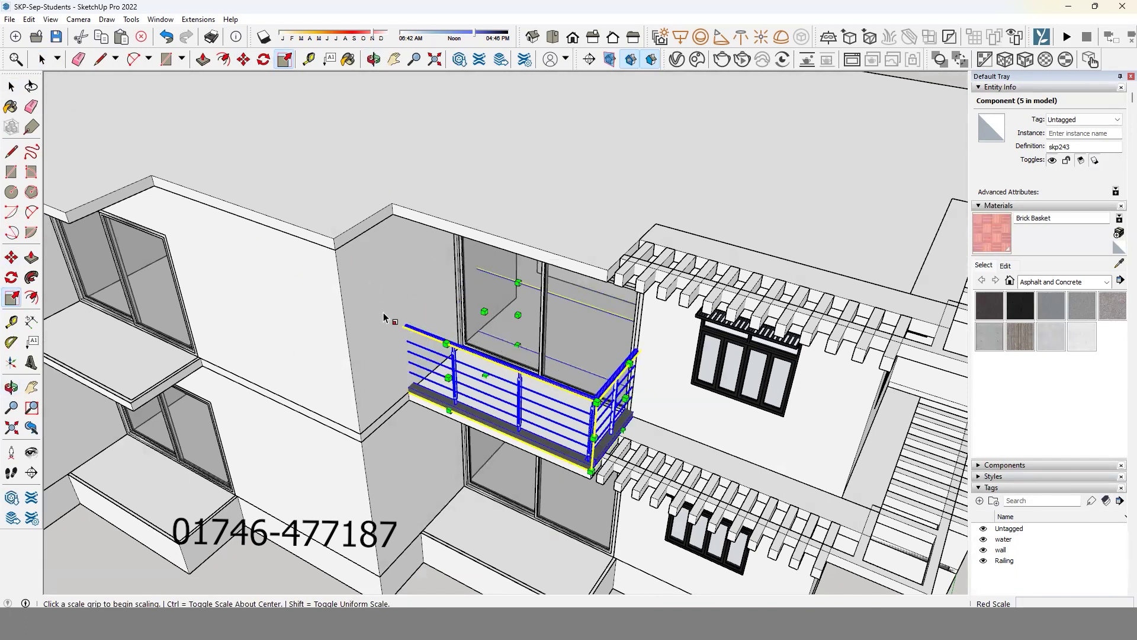
key(alt+h)
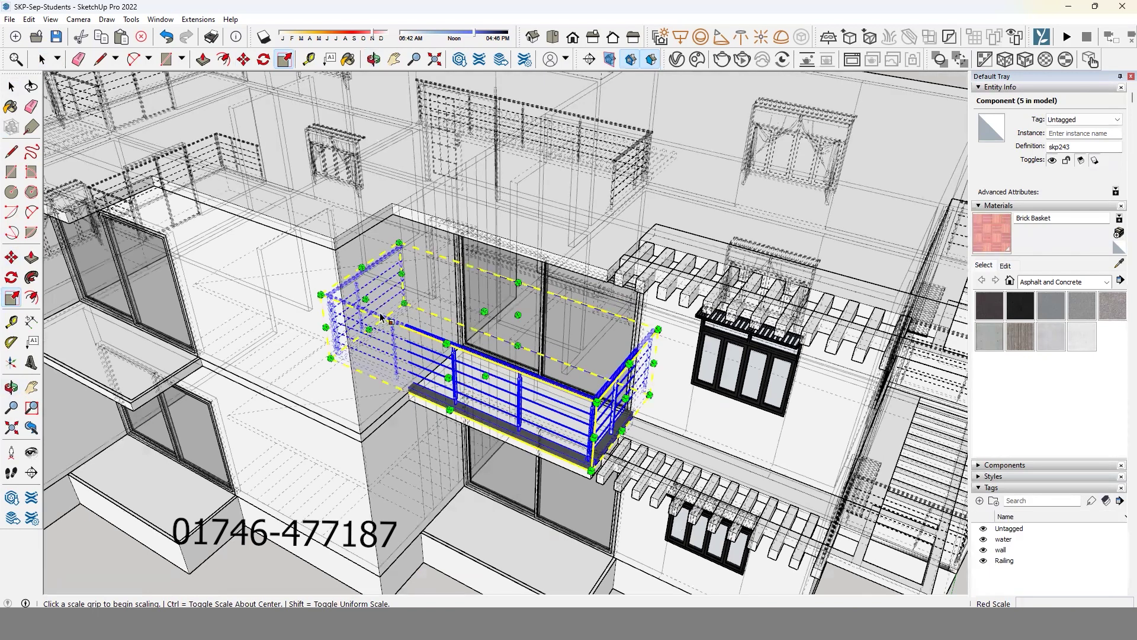
middle_drag(435, 324, 417, 353)
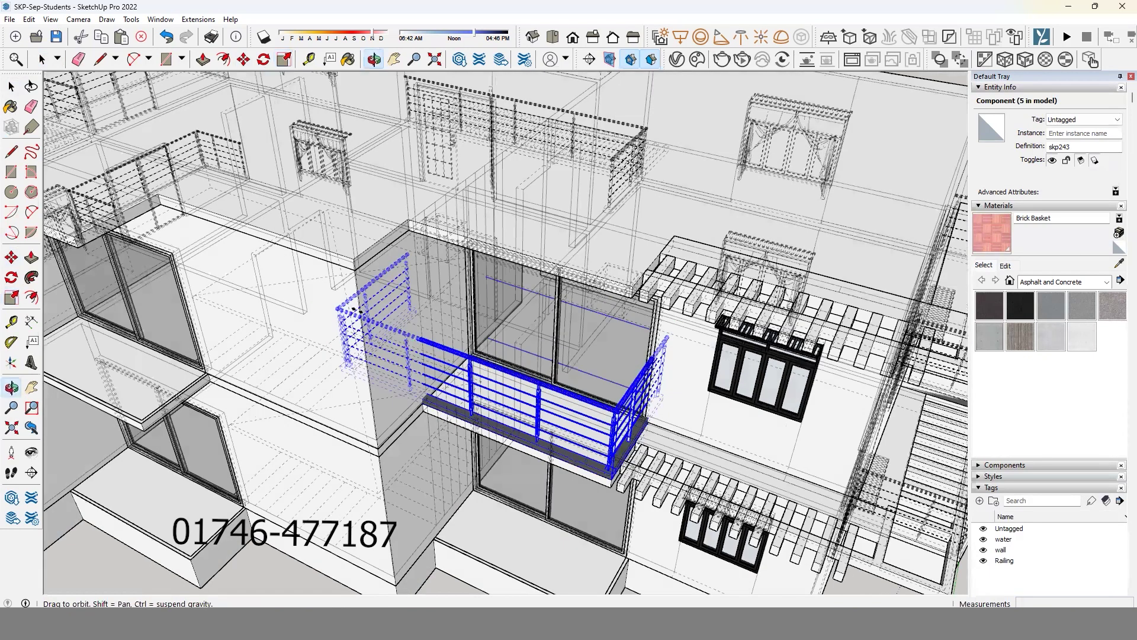
middle_drag(356, 310, 359, 312)
click(357, 311)
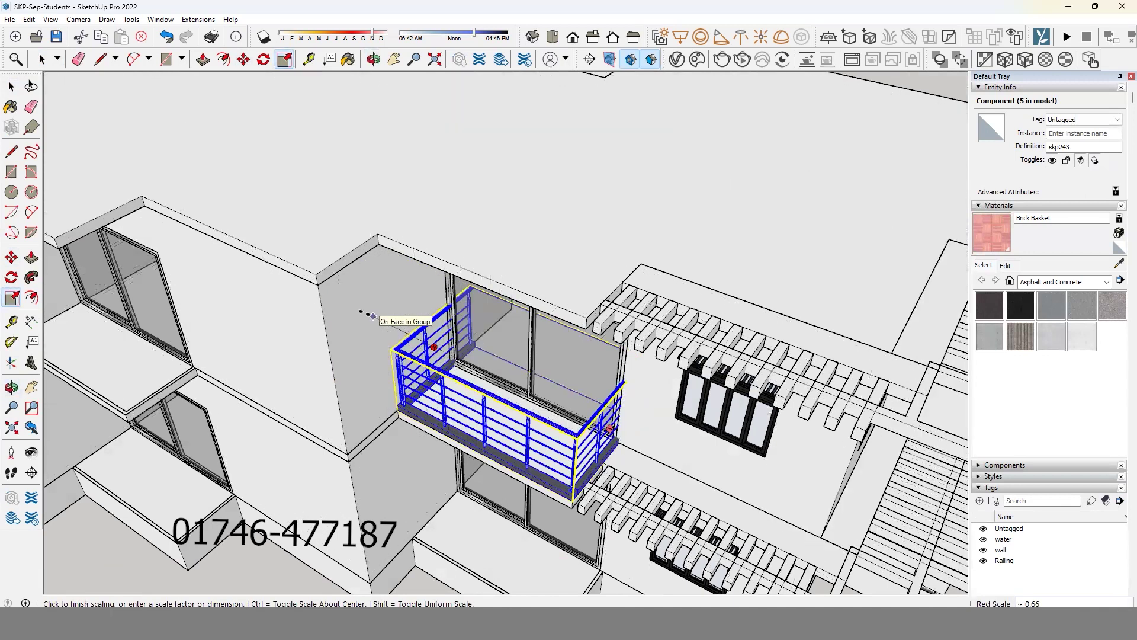
click(374, 317)
scroll(499, 362, up, 1)
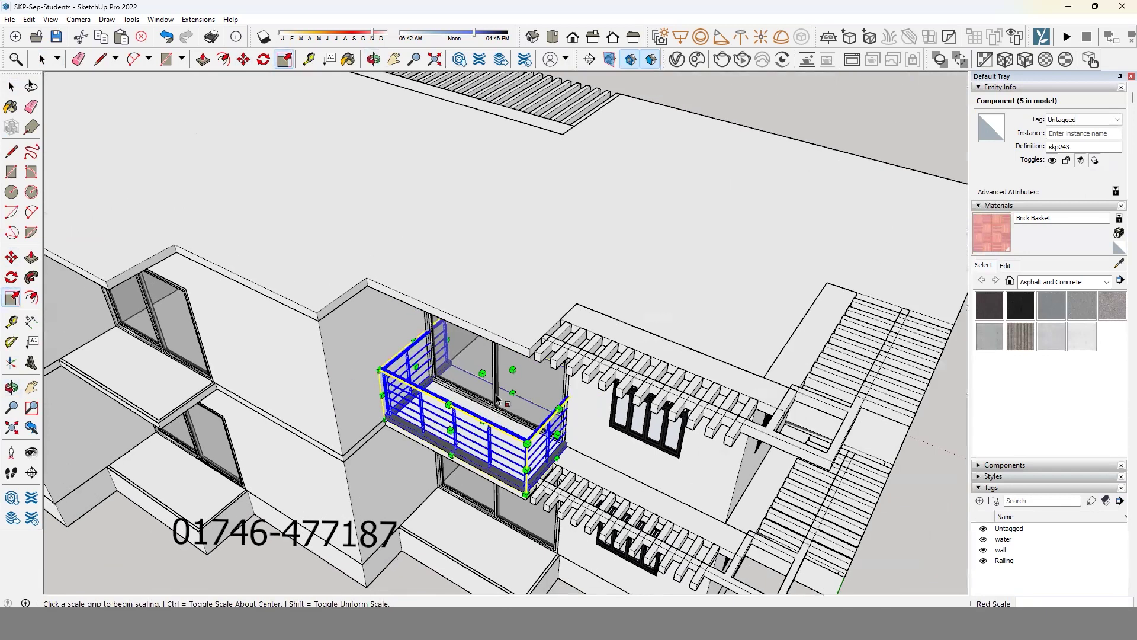
scroll(499, 362, up, 1)
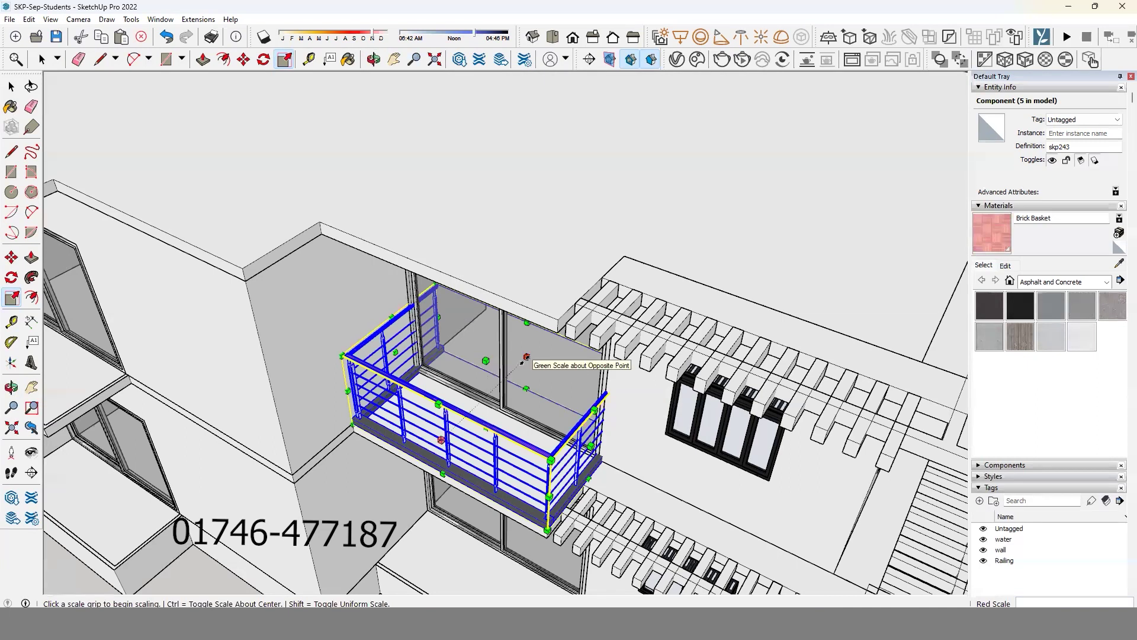
Reduce the railing's depth along the green axis to about 0.74.
click(525, 358)
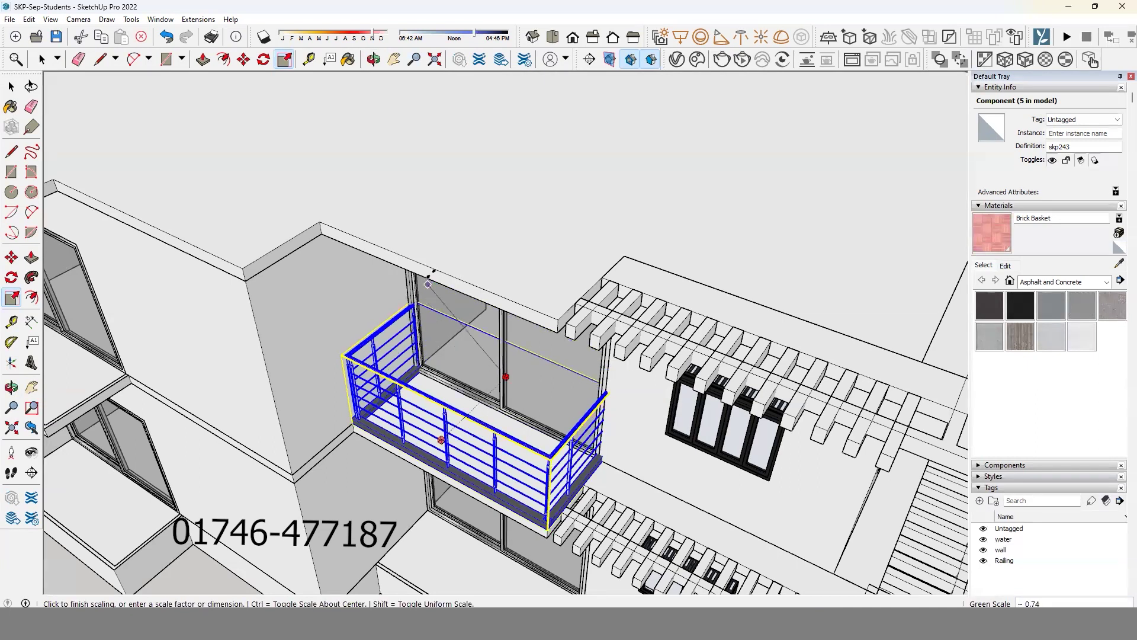
click(433, 274)
scroll(437, 351, down, 1)
scroll(450, 365, up, 1)
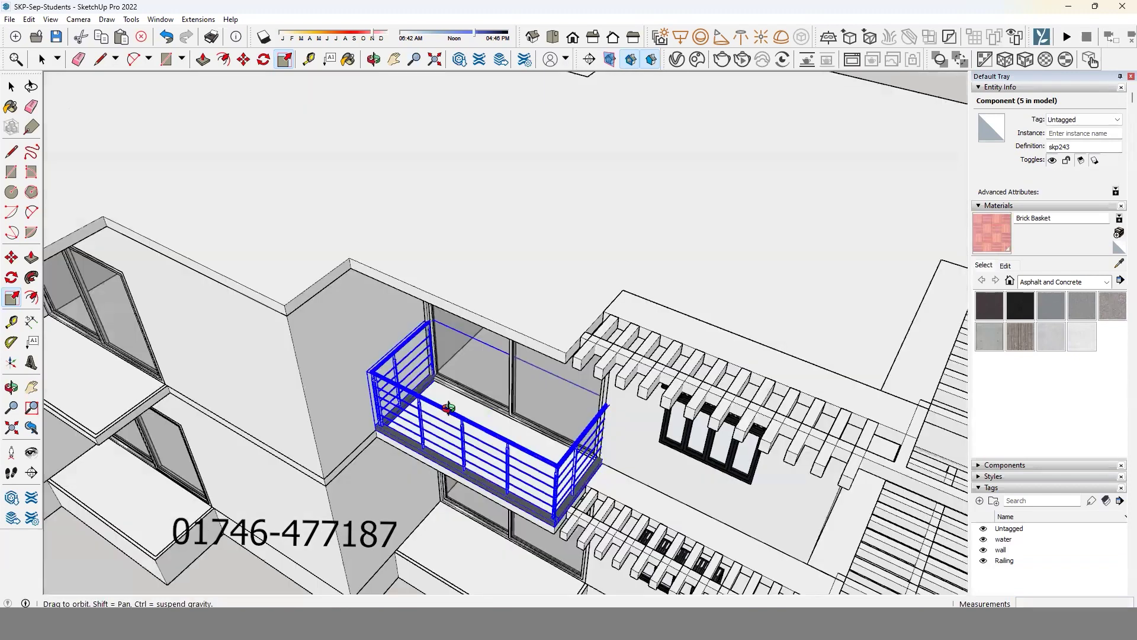
scroll(371, 342, up, 1)
scroll(408, 314, down, 2)
mouse_move(409, 311)
middle_down()
mouse_move(472, 248)
mouse_move(580, 233)
mouse_move(444, 393)
mouse_move(443, 354)
mouse_move(479, 339)
mouse_move(470, 345)
middle_up()
Make the scaled railing copy a unique component (skp243#3).
right_click(471, 345)
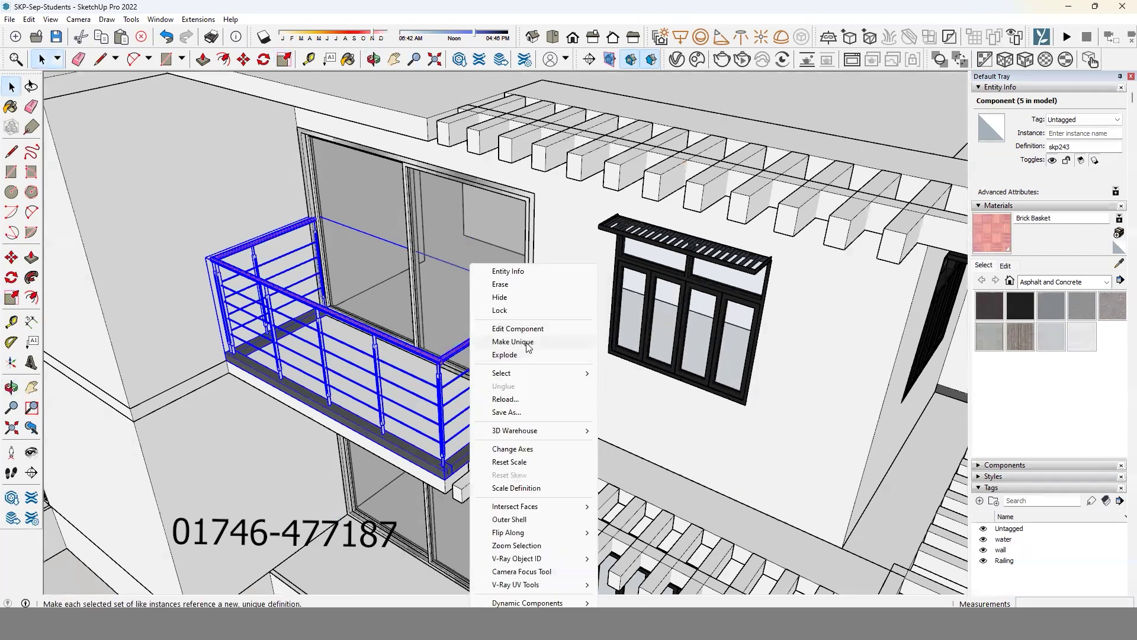
click(528, 346)
middle_drag(574, 340, 478, 357)
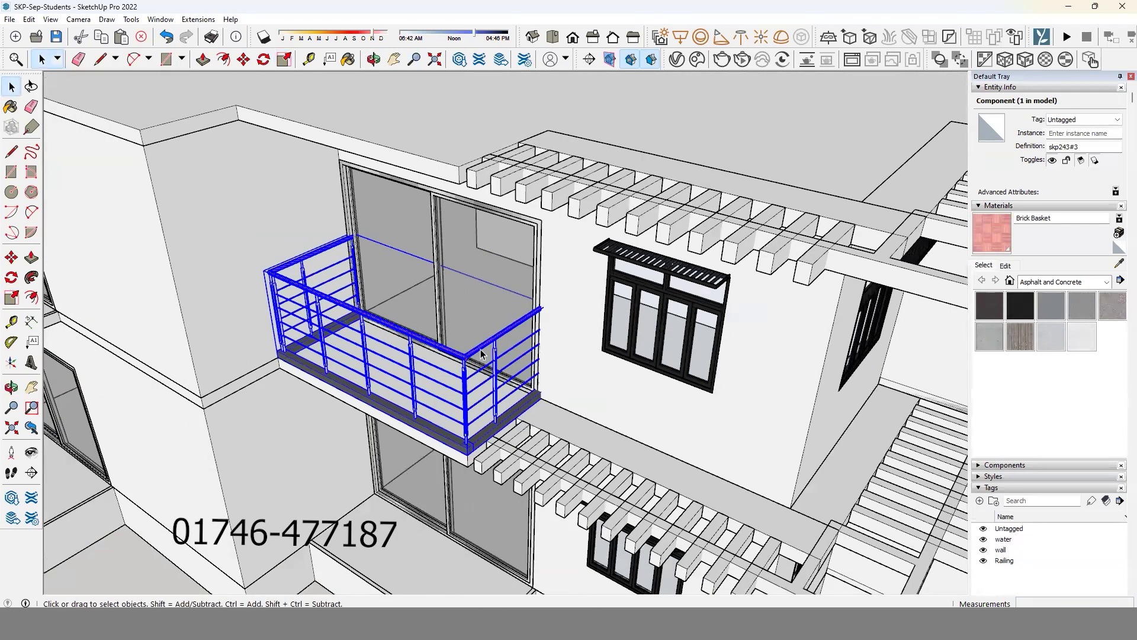
Inside the railing component, delete one top rail piece.
double_click(306, 288)
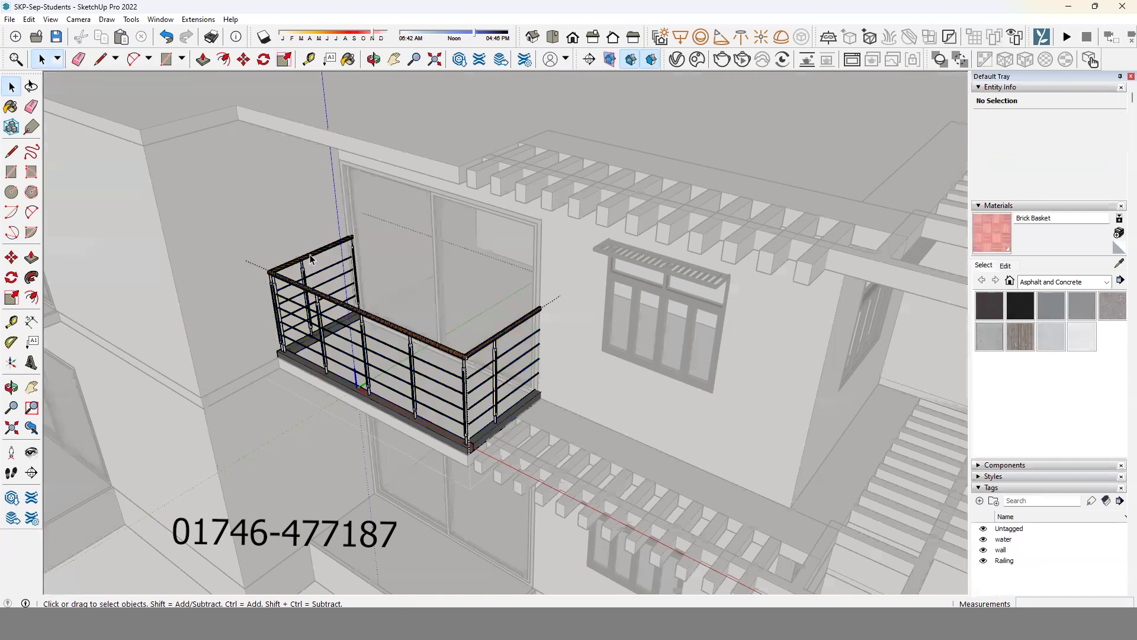
click(309, 262)
key(Delete)
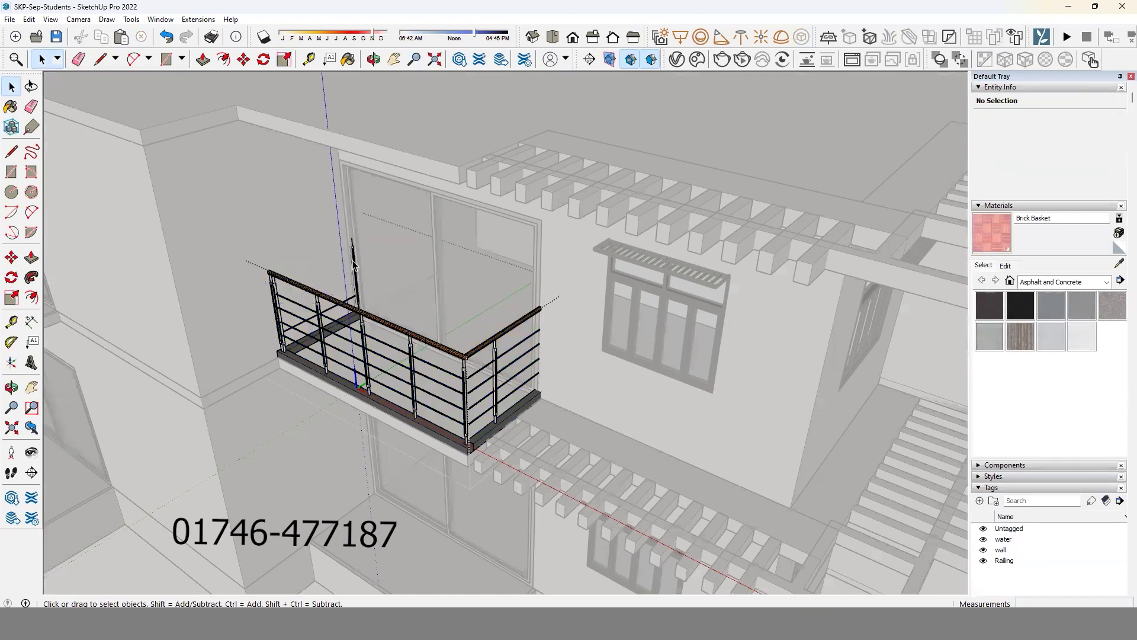
mouse_move(354, 264)
middle_down()
mouse_move(321, 324)
mouse_move(328, 356)
middle_up()
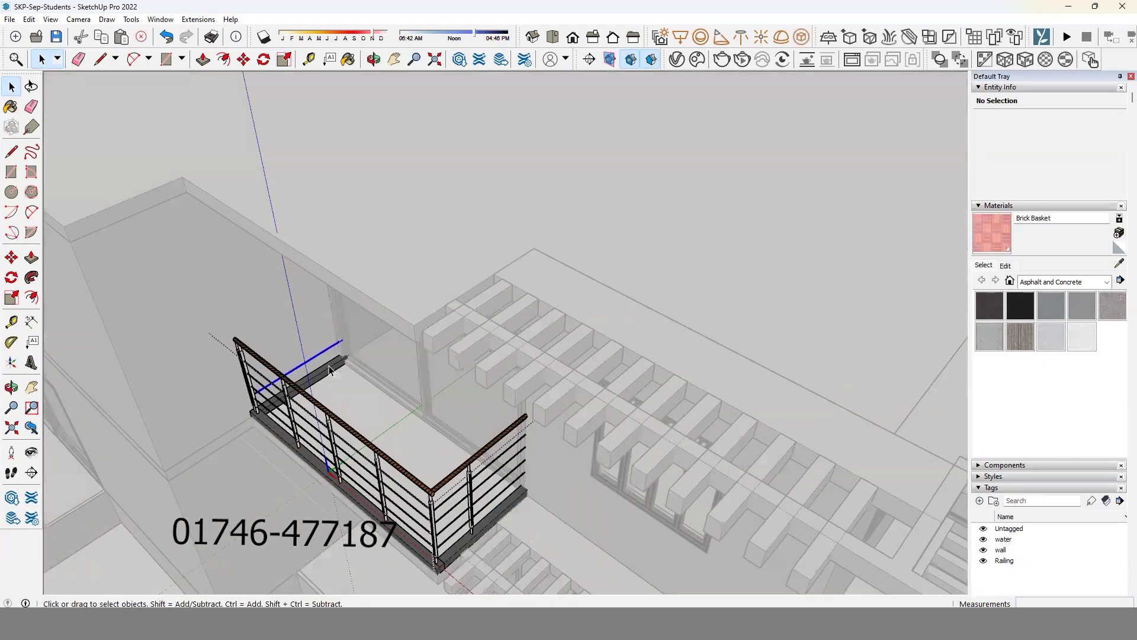